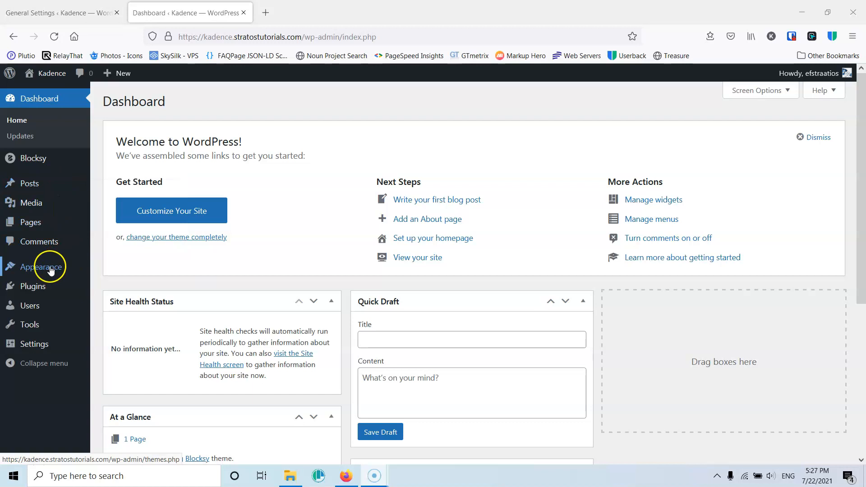
- Open the installed themes overview
mouse_move(50, 269)
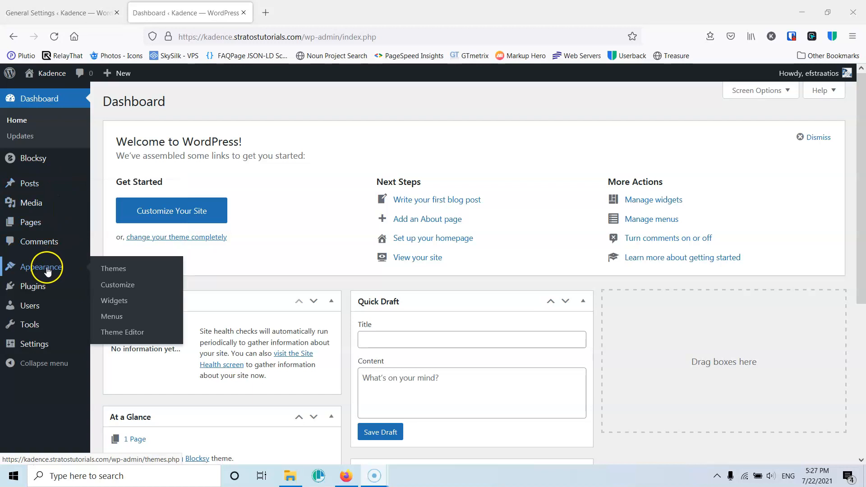
click(115, 270)
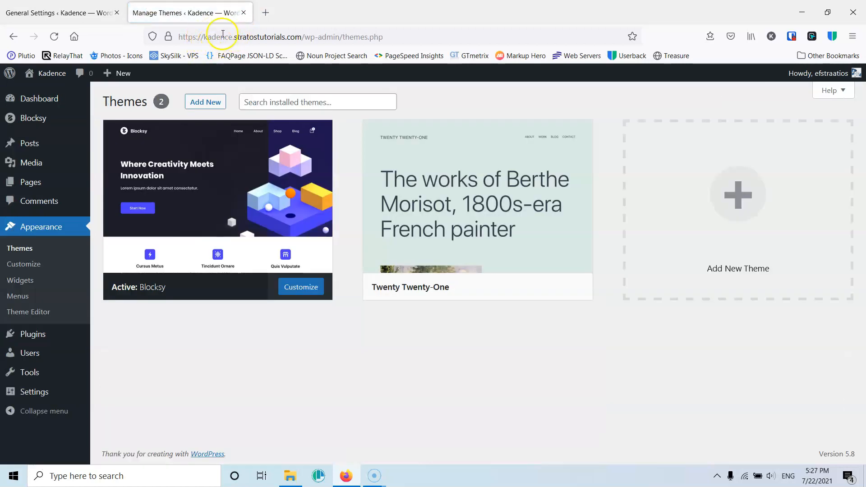
- Open the list of installed plugins
mouse_move(216, 189)
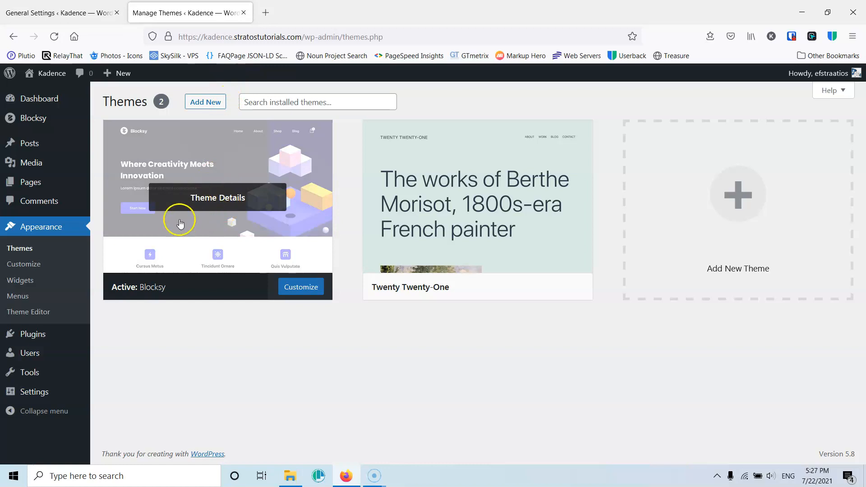
mouse_move(52, 334)
click(112, 338)
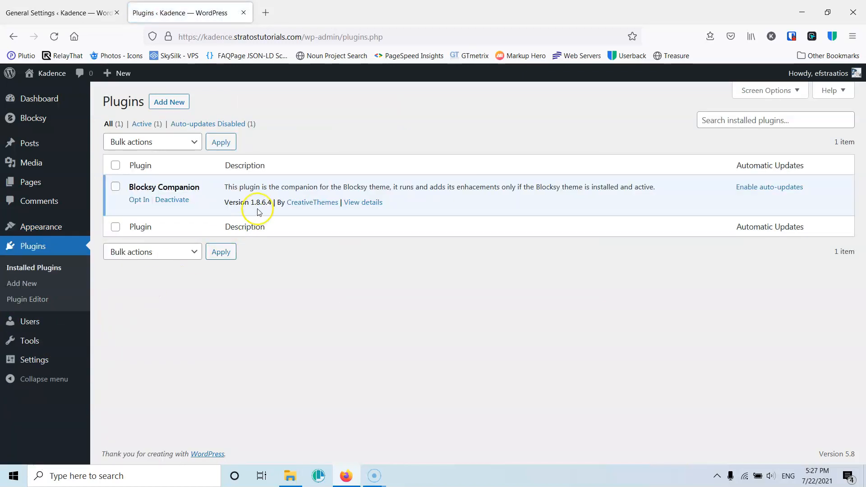
- Open the list of all pages
mouse_move(29, 184)
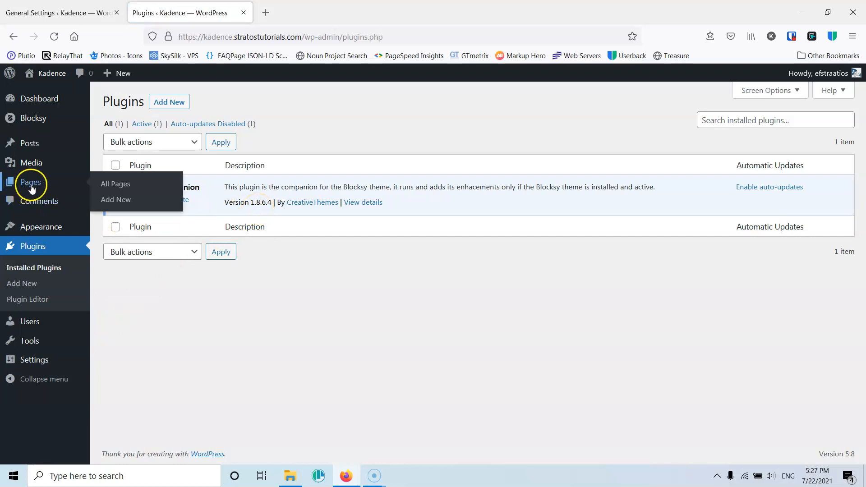
click(110, 184)
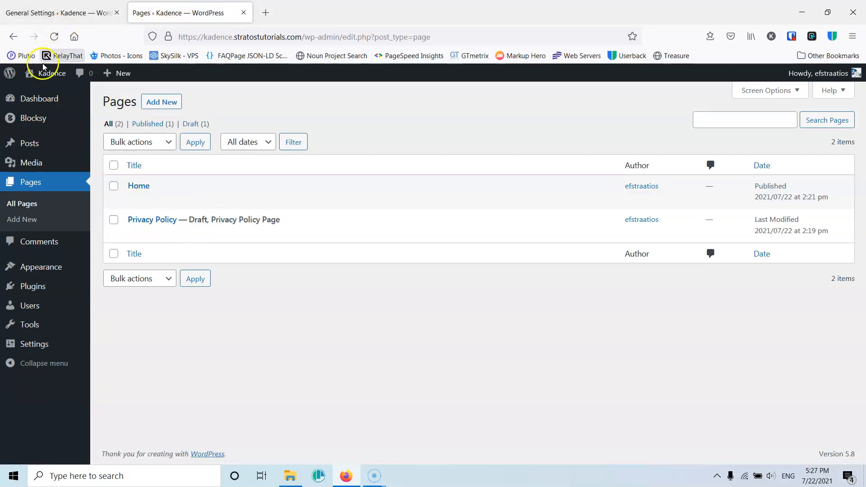
- Open the site's front end in a new tab and view its Home page
mouse_move(45, 73)
right_click(45, 96)
click(61, 107)
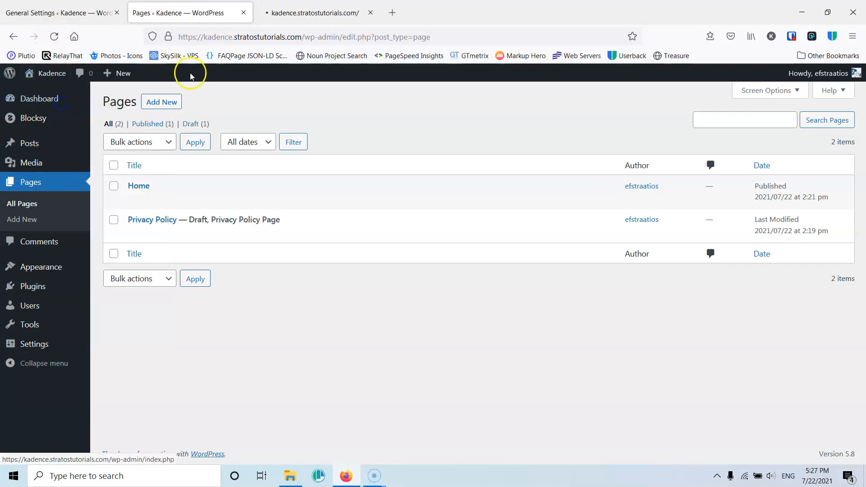
click(315, 12)
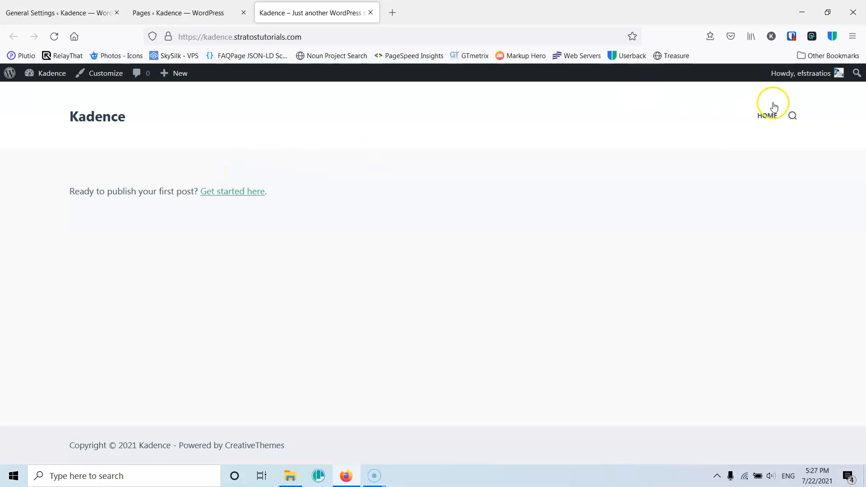
click(766, 116)
- Set the homepage to display the static page Home and save the reading settings
click(86, 12)
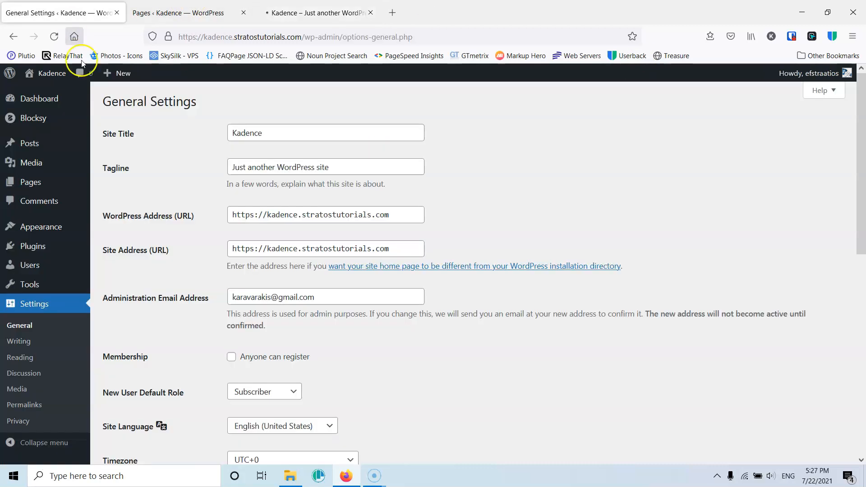
click(31, 358)
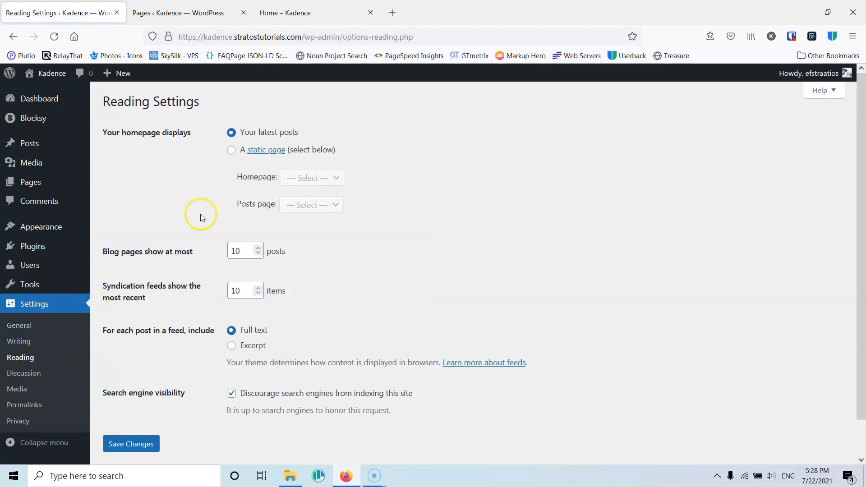
click(232, 150)
click(323, 177)
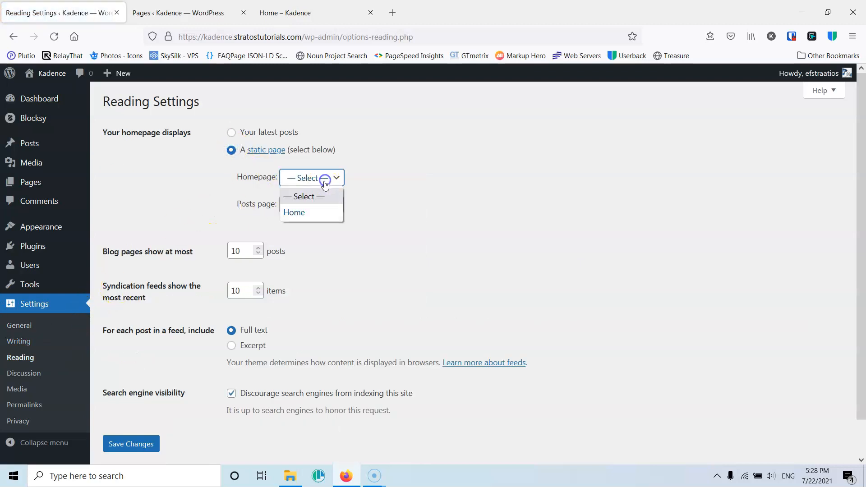
click(312, 212)
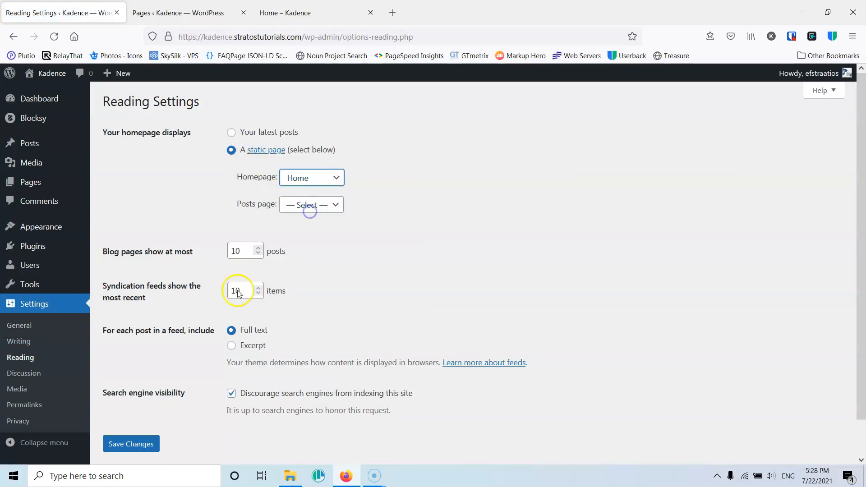
click(133, 444)
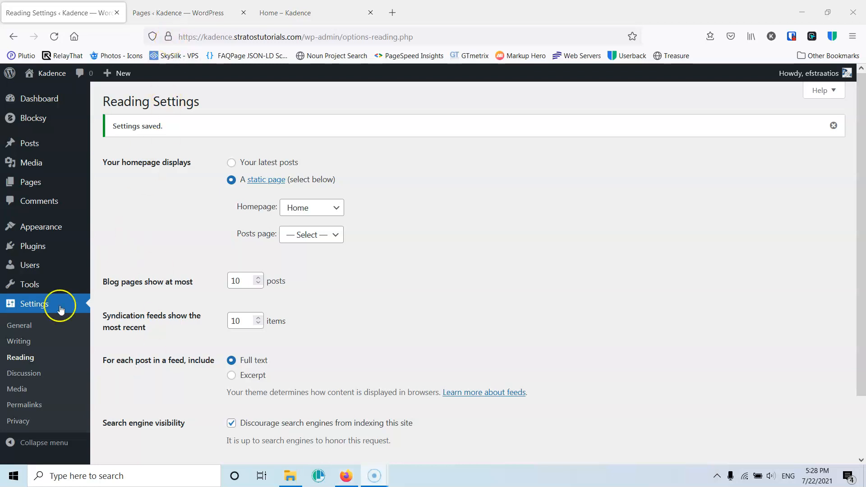
- Open the installed plugins list in a new tab from the general settings
click(19, 328)
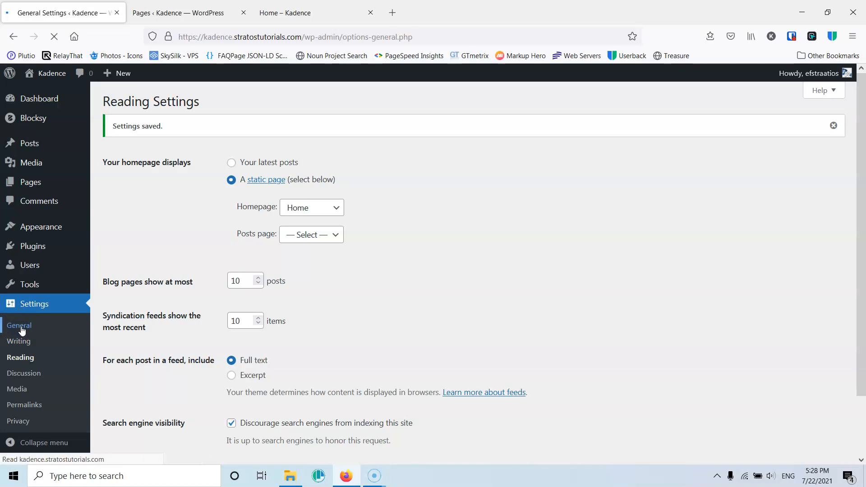
mouse_move(80, 242)
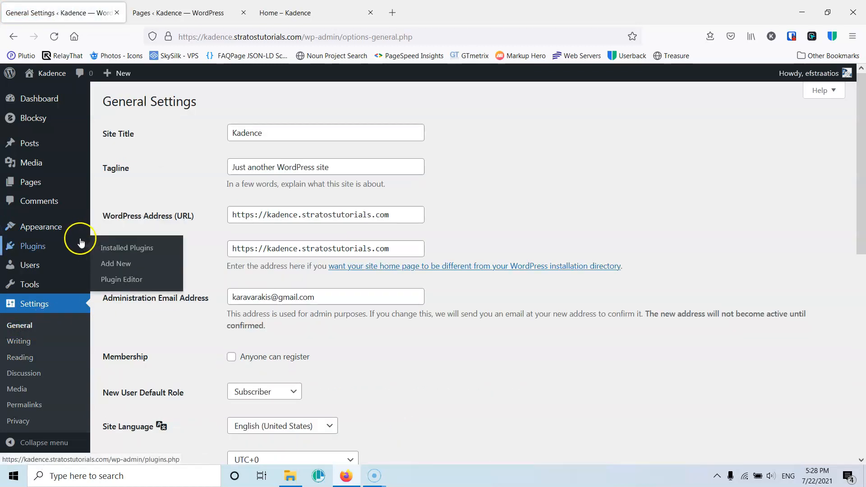
middle_click(121, 254)
click(203, 8)
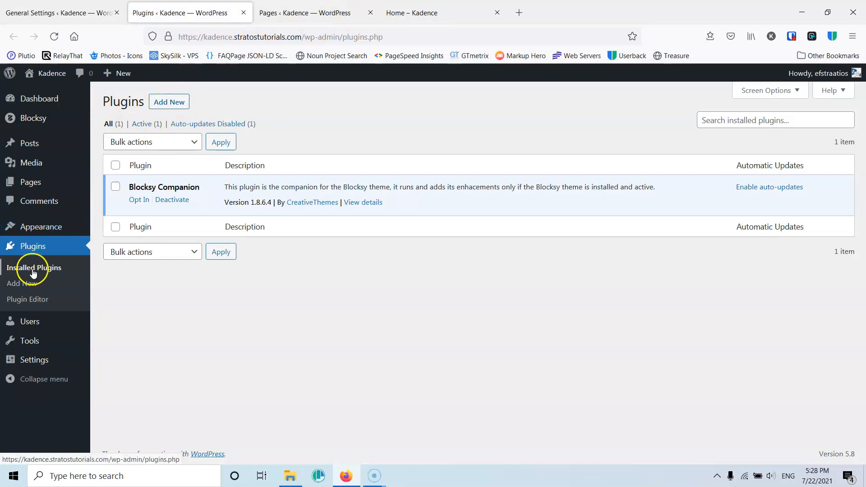
- Install and activate the WooCommerce plugin from the popular plugins list
click(171, 103)
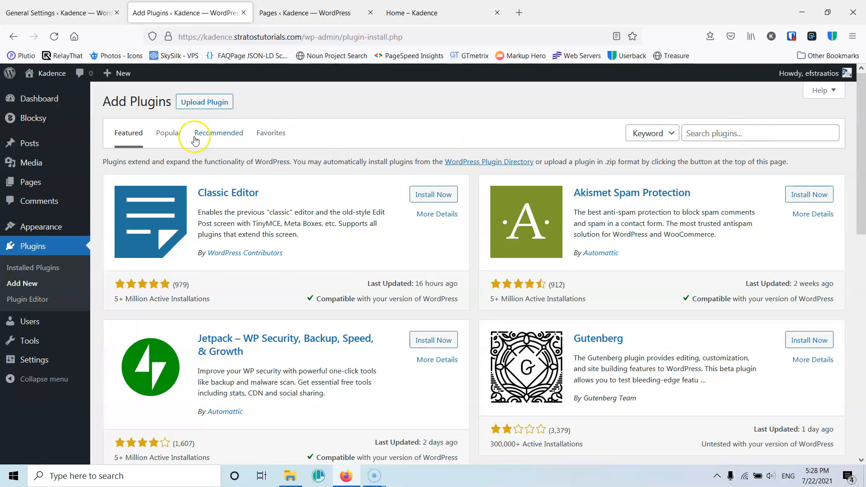
click(169, 135)
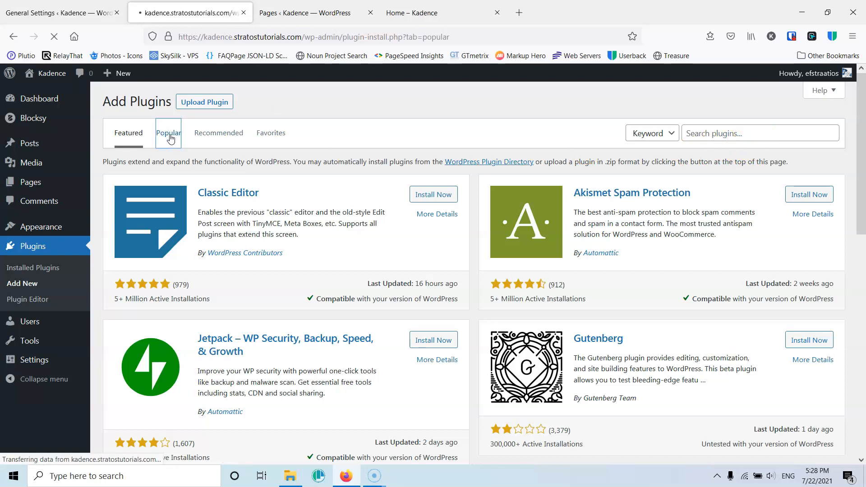
scroll(398, 239, down, 3)
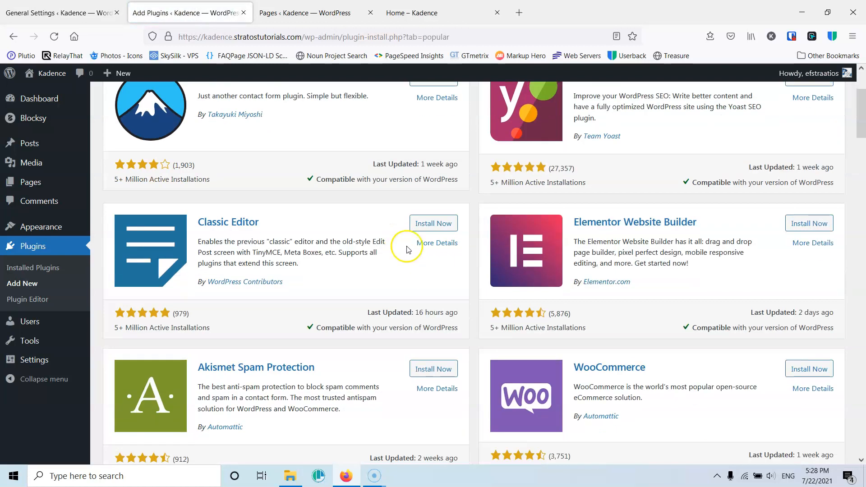
click(820, 370)
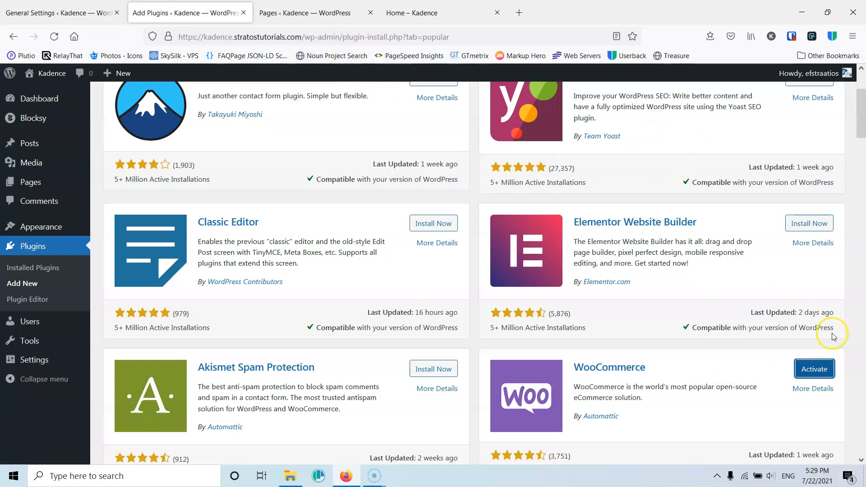
click(815, 374)
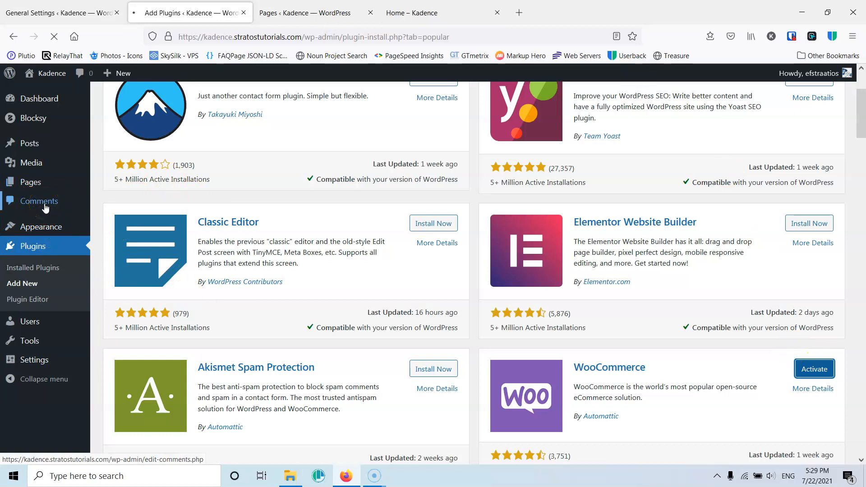
click(48, 230)
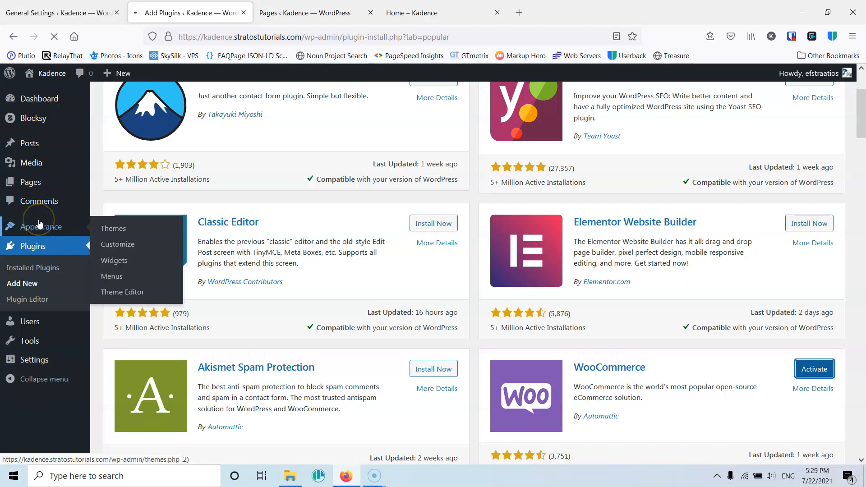
click(44, 225)
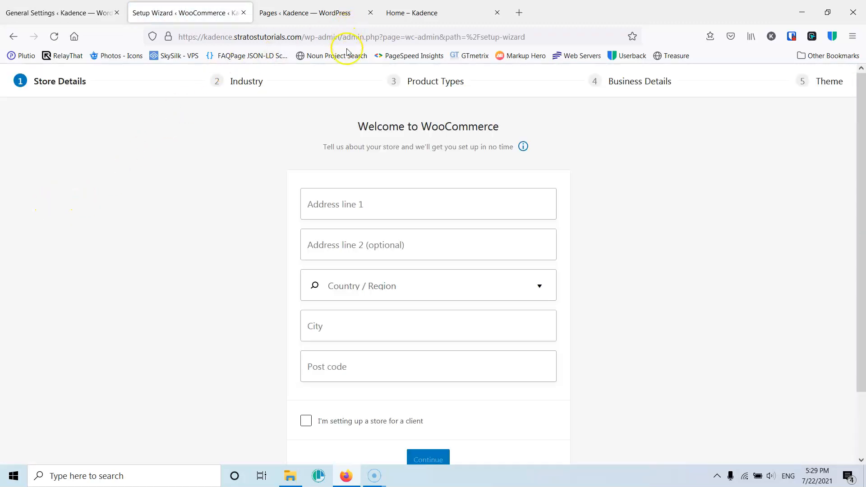
- Enter the store's first address line and choose Greece — Attica as the country and region
click(370, 208)
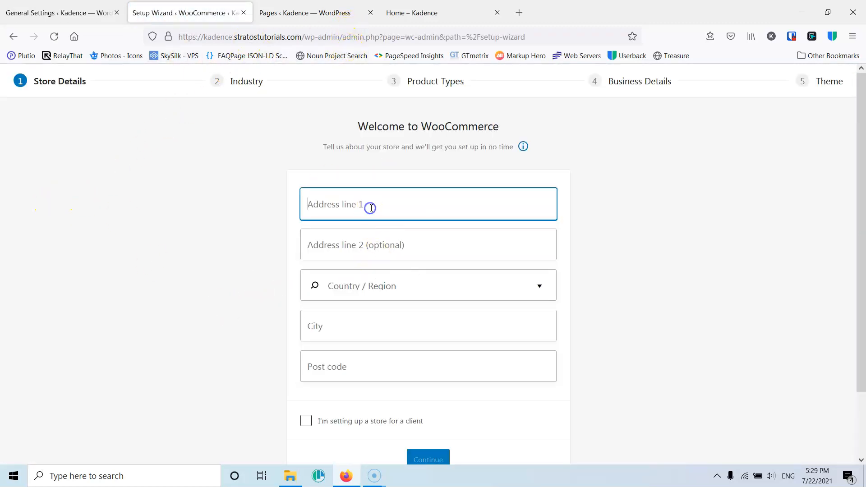
text(Test)
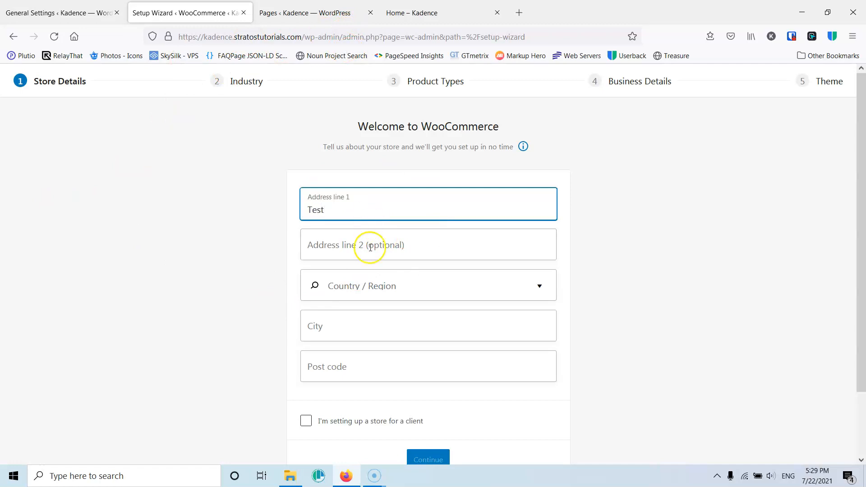
click(379, 286)
text(Gree)
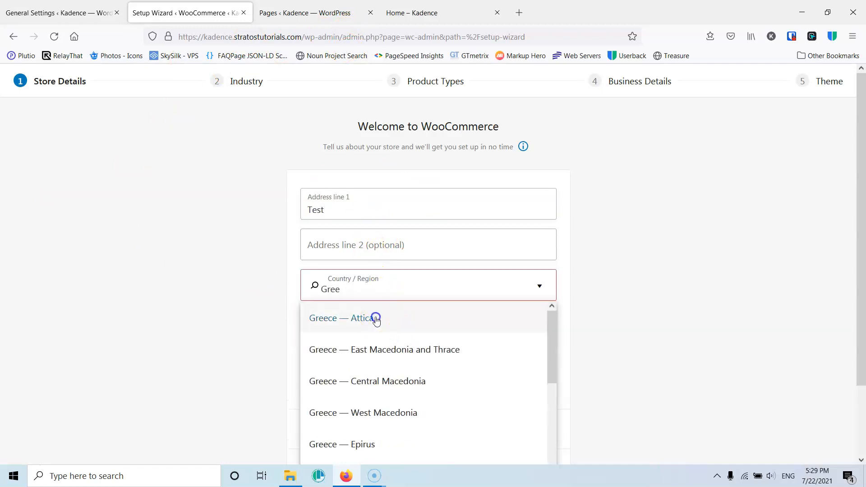
click(376, 319)
- Fill in the store's city and post code
click(360, 326)
text(Athens)
click(354, 370)
text(111111)
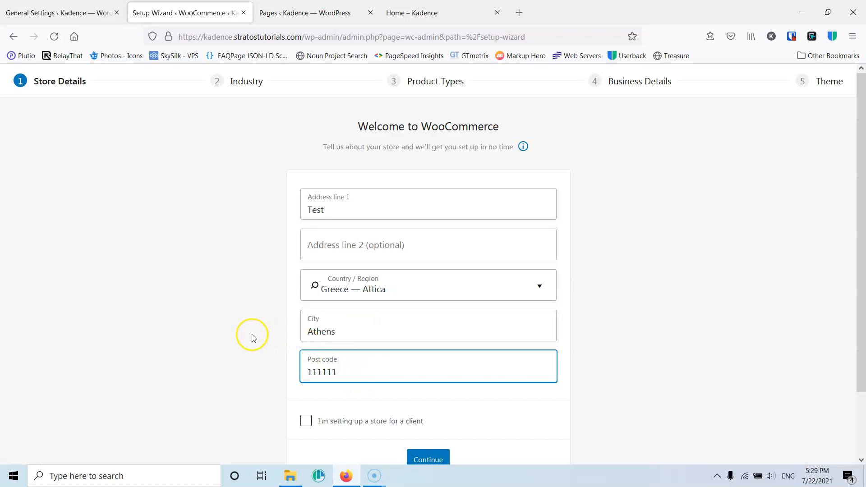
- Continue past the store details and decline usage tracking
scroll(270, 370, down, 2)
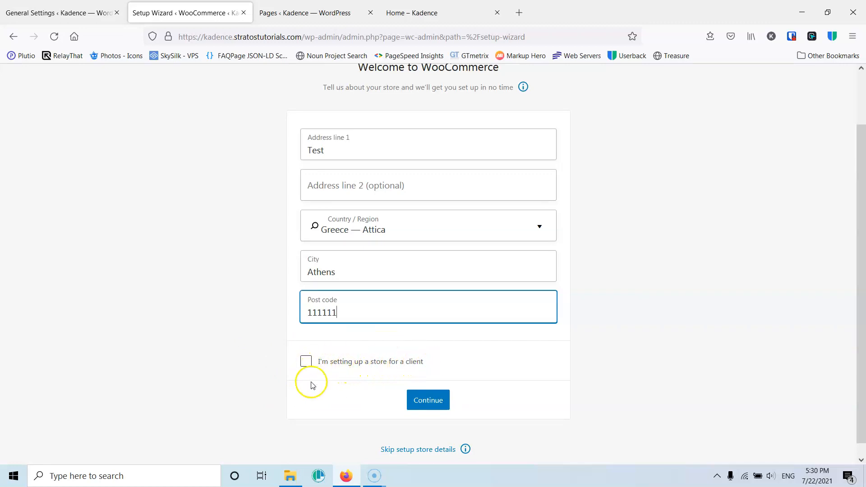
click(436, 402)
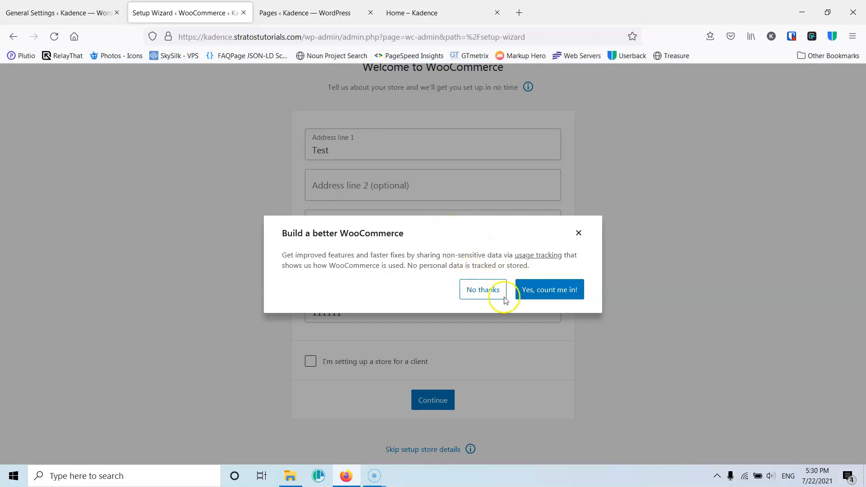
click(482, 291)
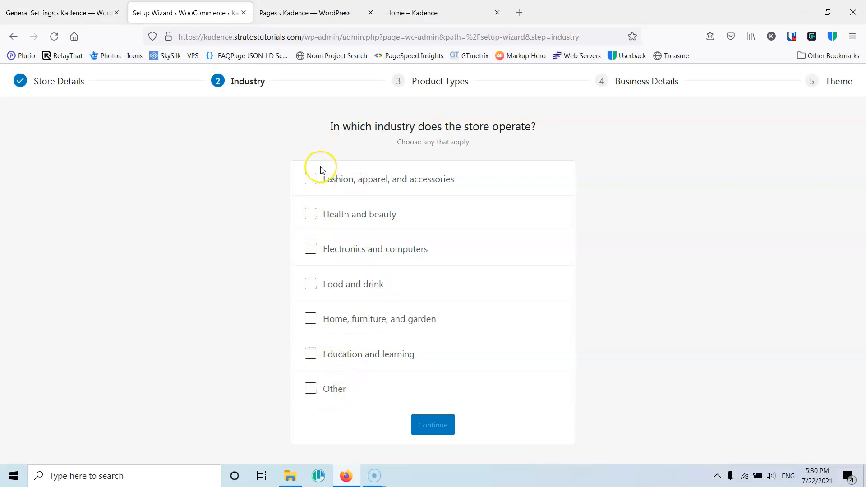
- Pick Fashion, apparel, and accessories as the store's industry, clearing Other, and continue
click(311, 389)
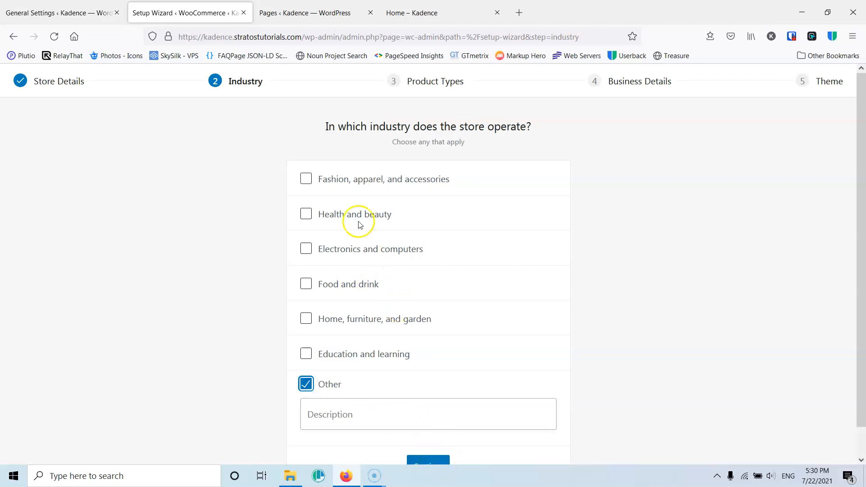
scroll(356, 221, down, 1)
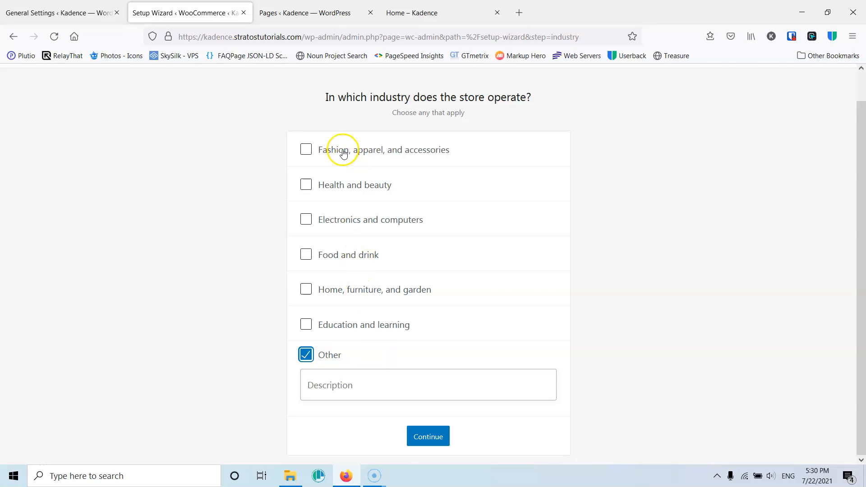
click(311, 148)
click(331, 359)
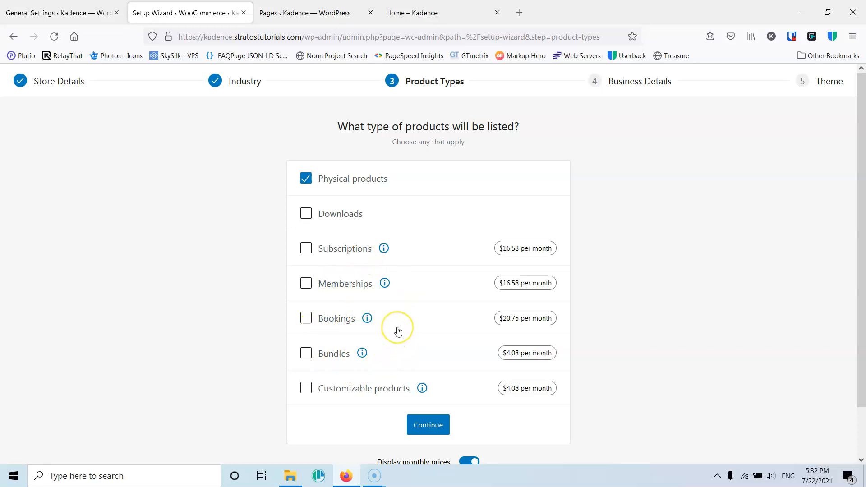
- Keep Physical products as the listed product type and continue to business details
scroll(399, 332, down, 1)
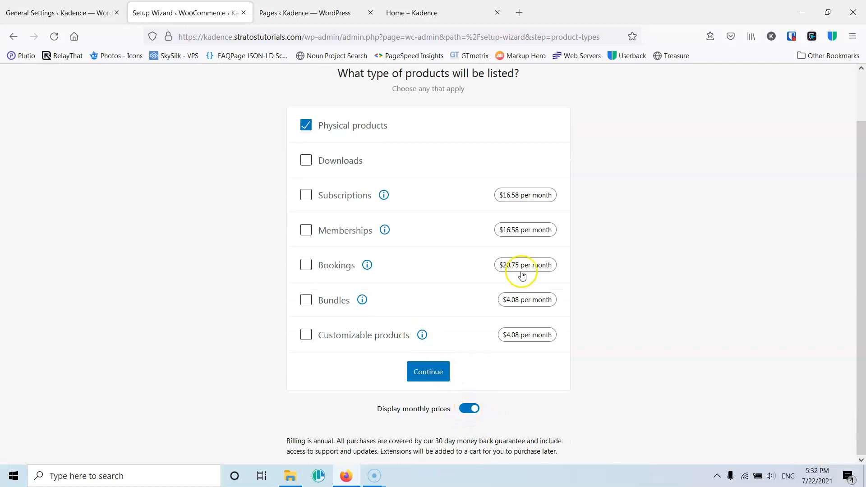
click(421, 371)
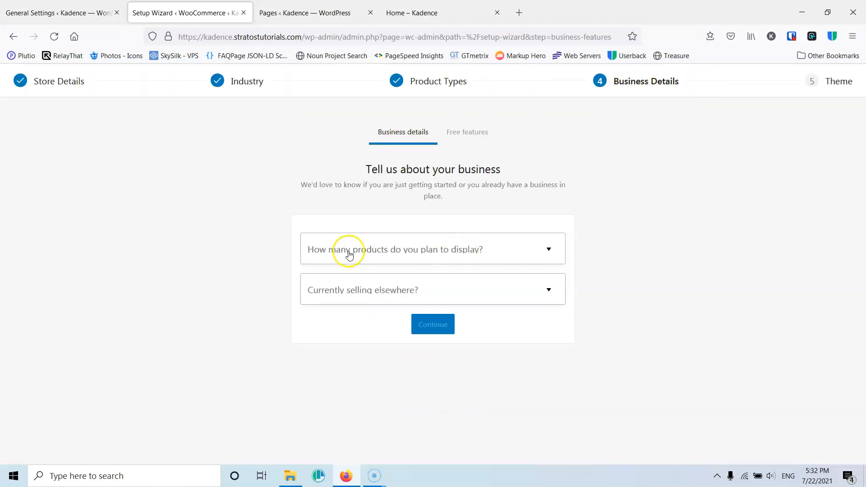
- Answer the business details with 11 - 100 planned products and No for selling elsewhere, and continue
click(476, 253)
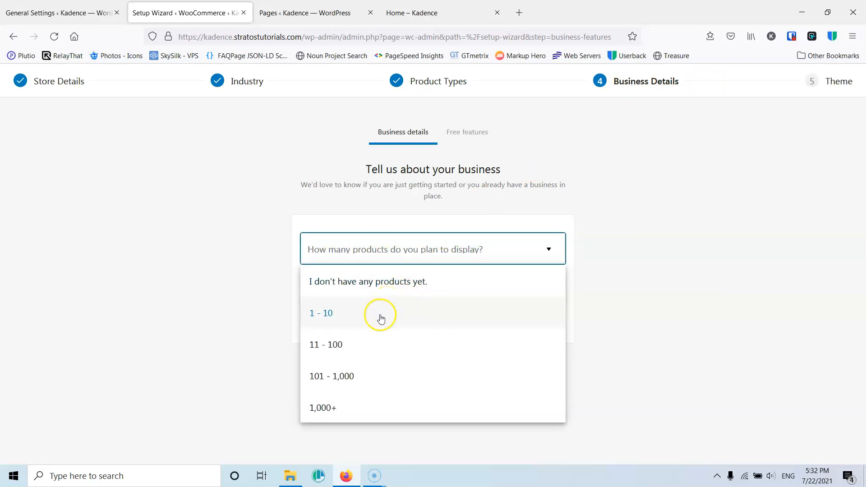
click(339, 345)
click(369, 294)
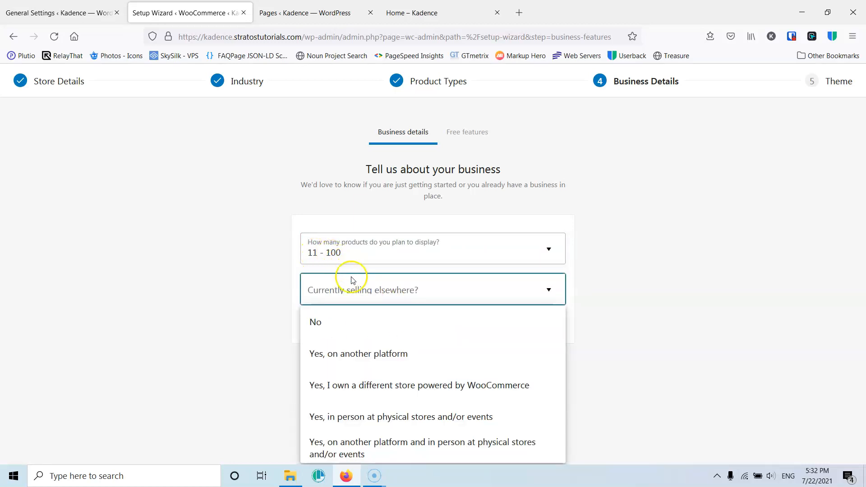
click(339, 326)
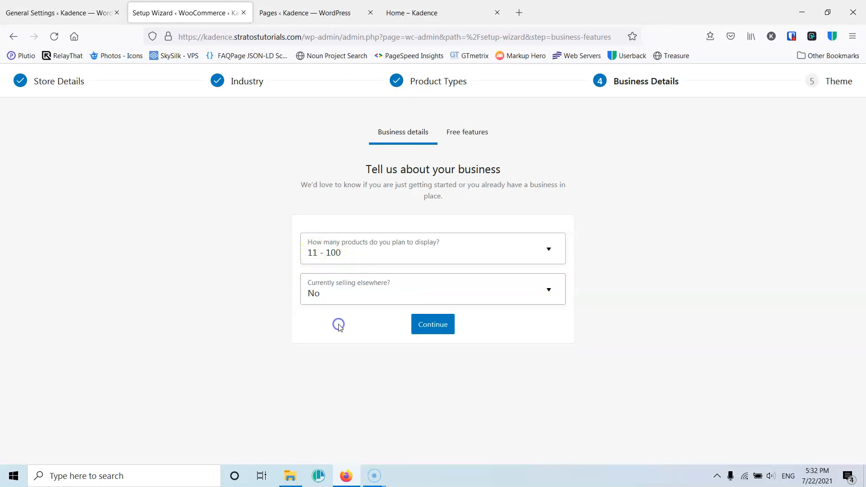
click(429, 325)
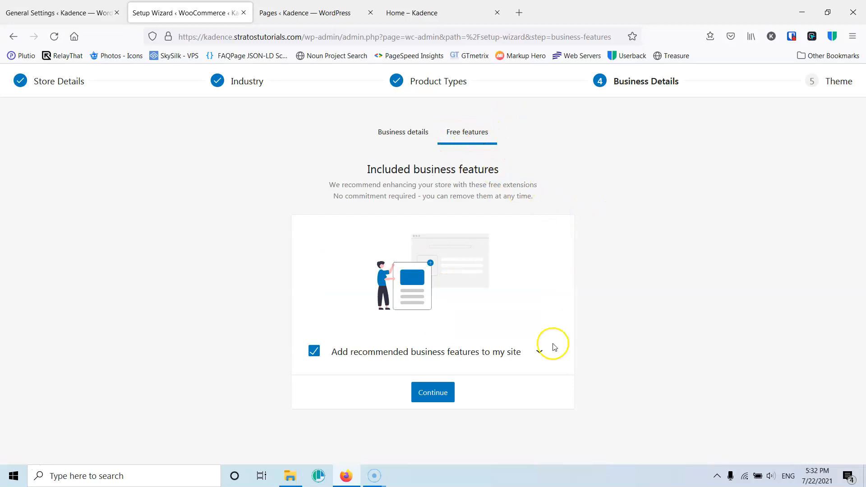
- Expand the recommended business features, clear every free extension including WooCommerce Tax and Jetpack, and continue
click(534, 356)
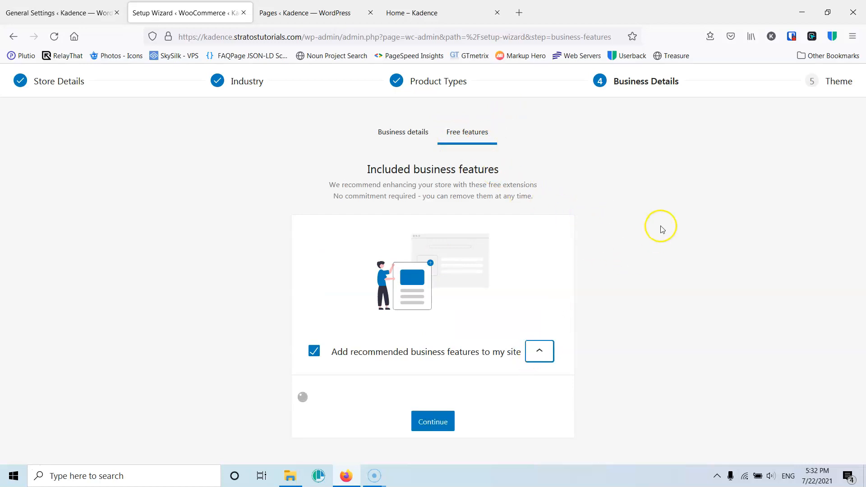
scroll(659, 228, down, 6)
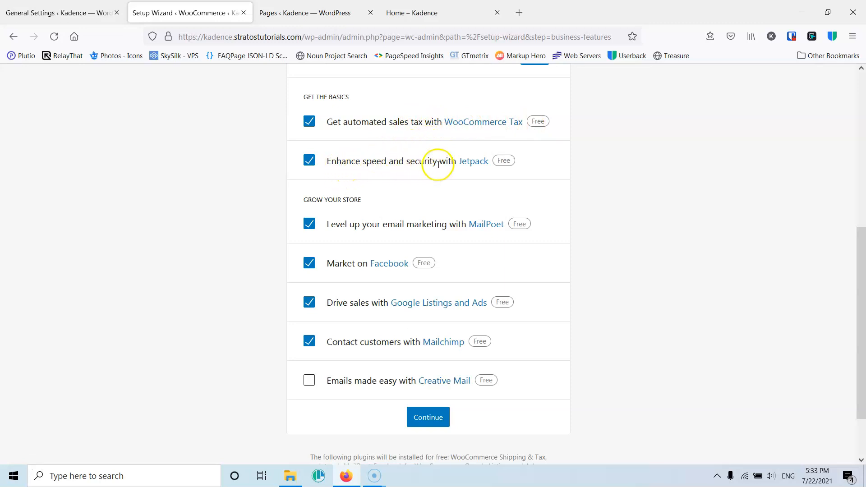
click(309, 160)
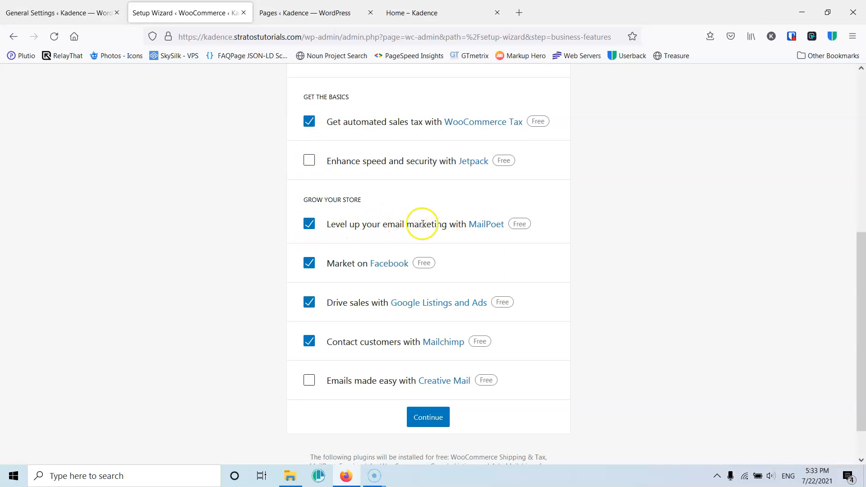
click(309, 225)
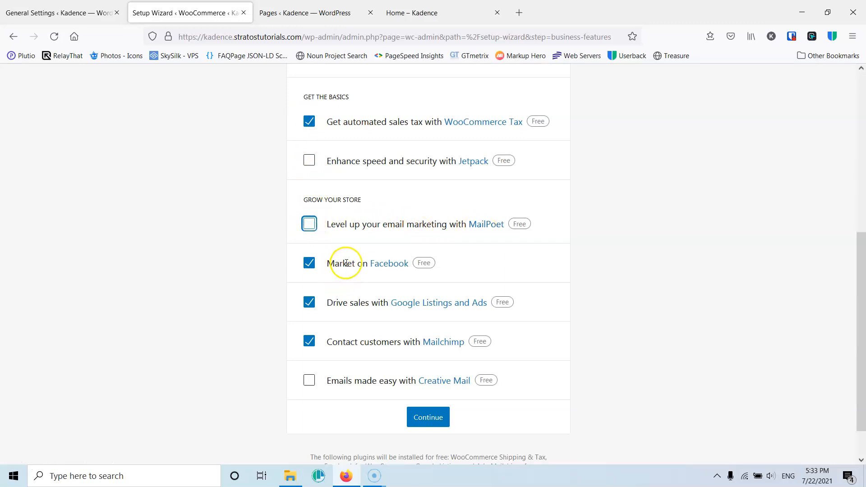
click(311, 267)
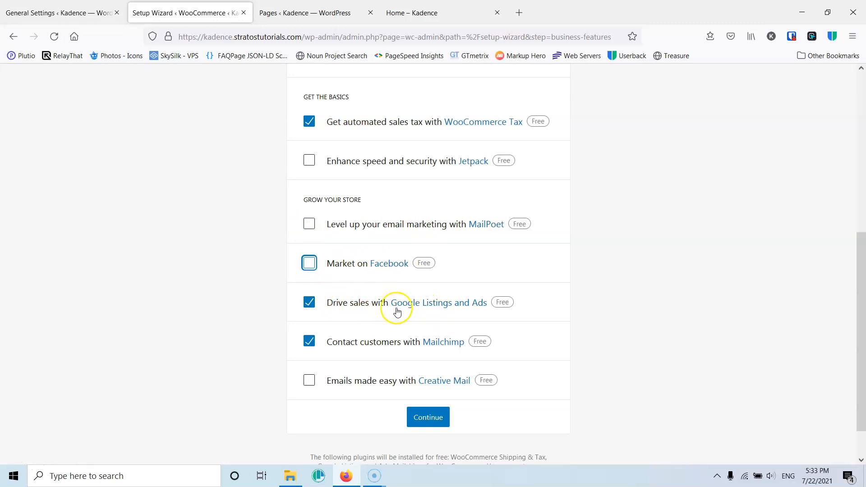
click(310, 303)
click(309, 342)
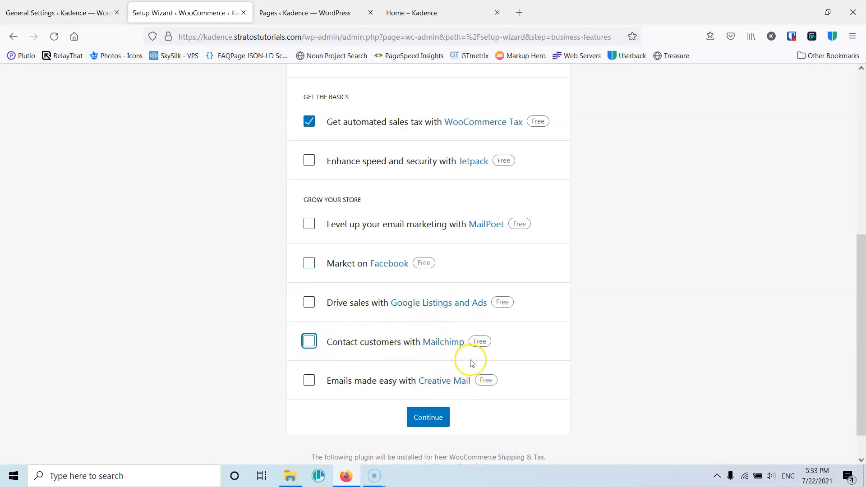
click(309, 121)
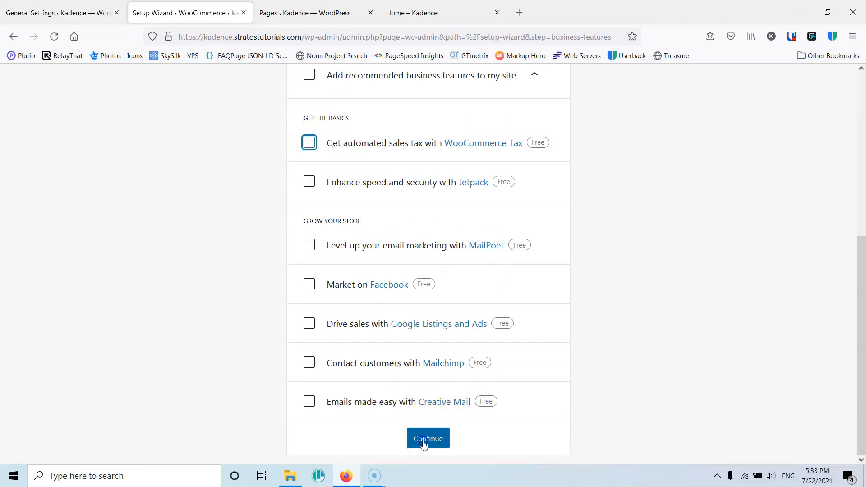
click(424, 441)
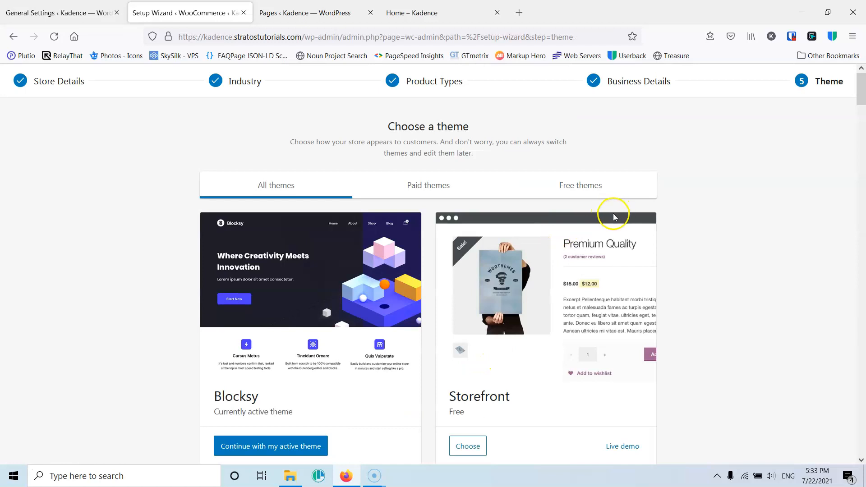
- Continue with the active Blocksy theme and dismiss the welcome dialog on the WooCommerce home screen
scroll(320, 379, down, 2)
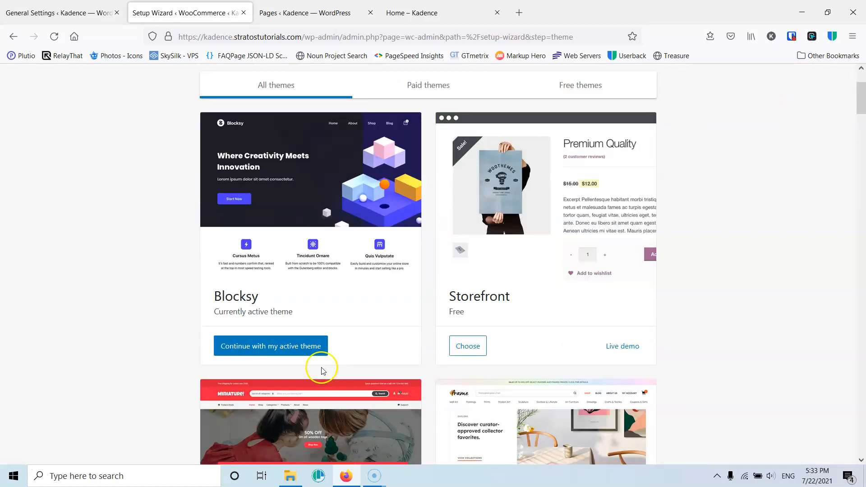
scroll(347, 377, down, 2)
scroll(307, 388, up, 5)
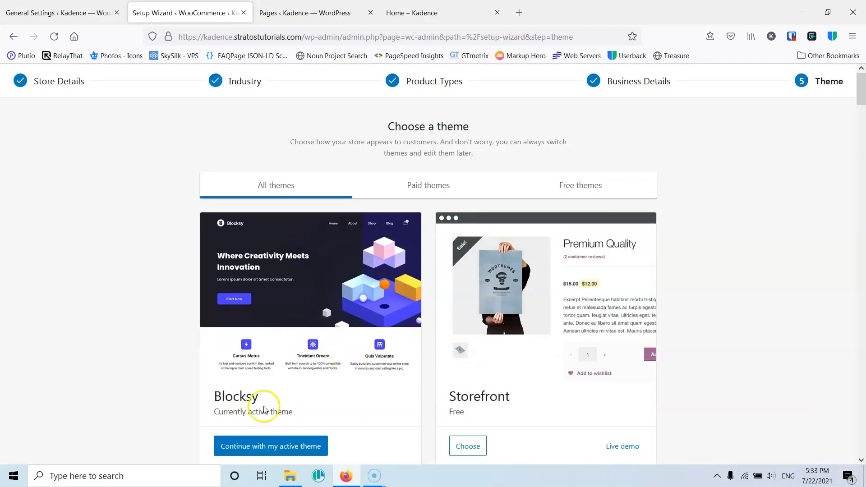
scroll(264, 409, down, 1)
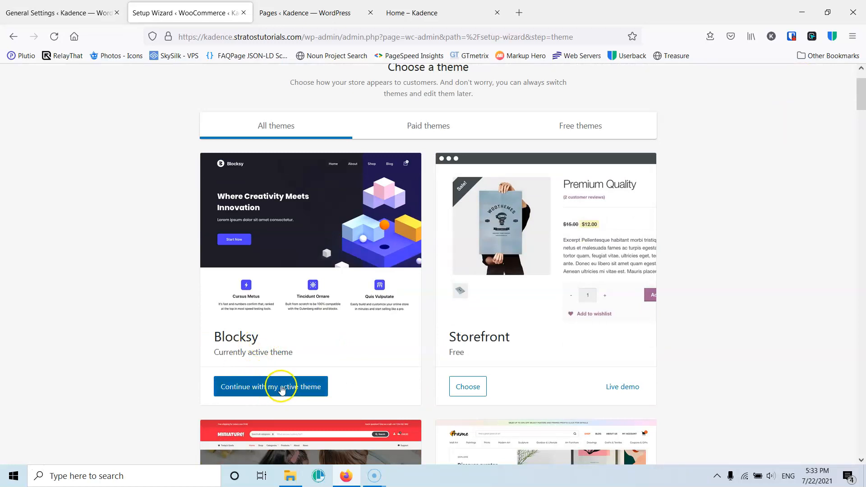
click(266, 387)
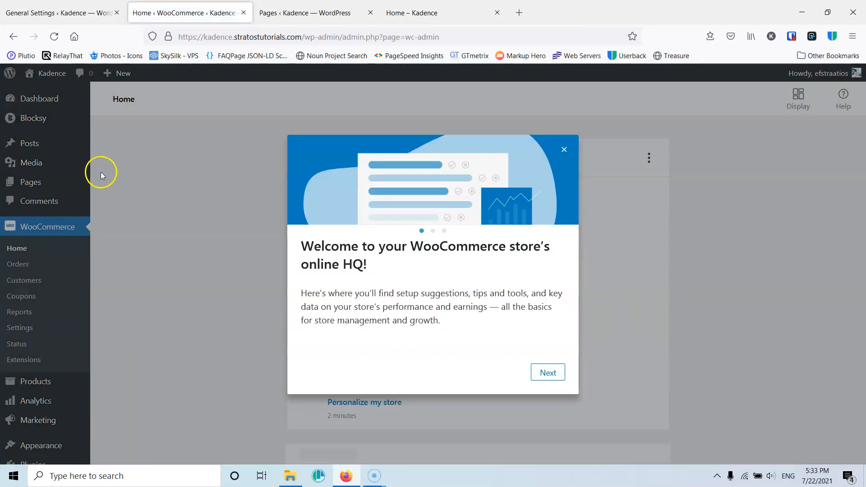
click(562, 150)
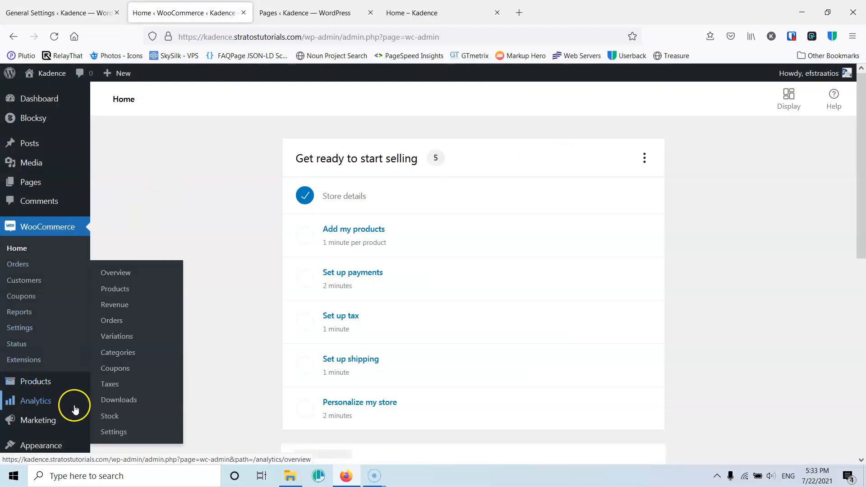
mouse_move(38, 426)
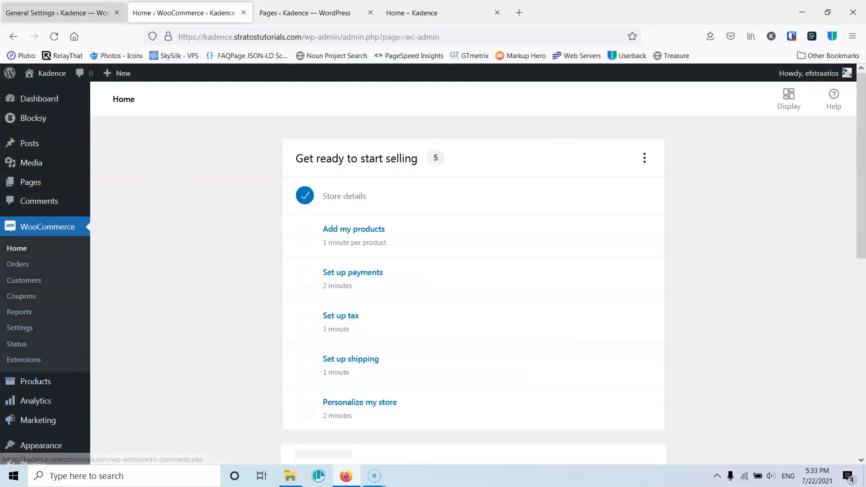
click(58, 13)
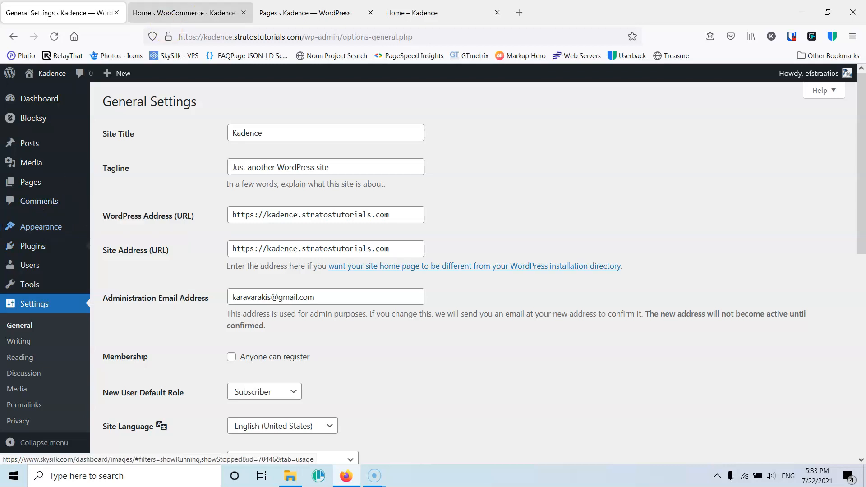
click(182, 13)
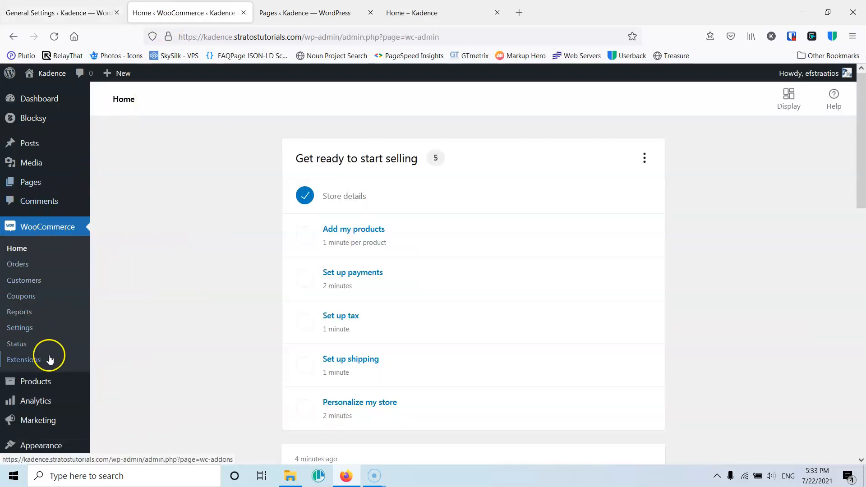
mouse_move(45, 424)
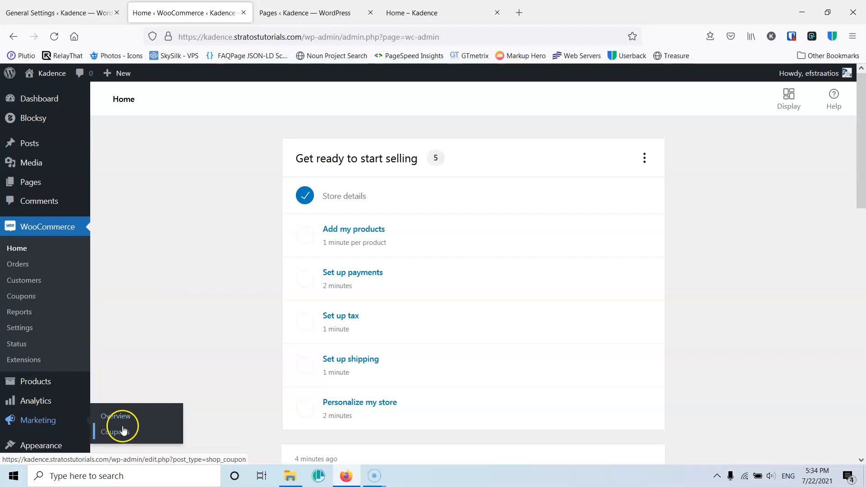
mouse_move(39, 405)
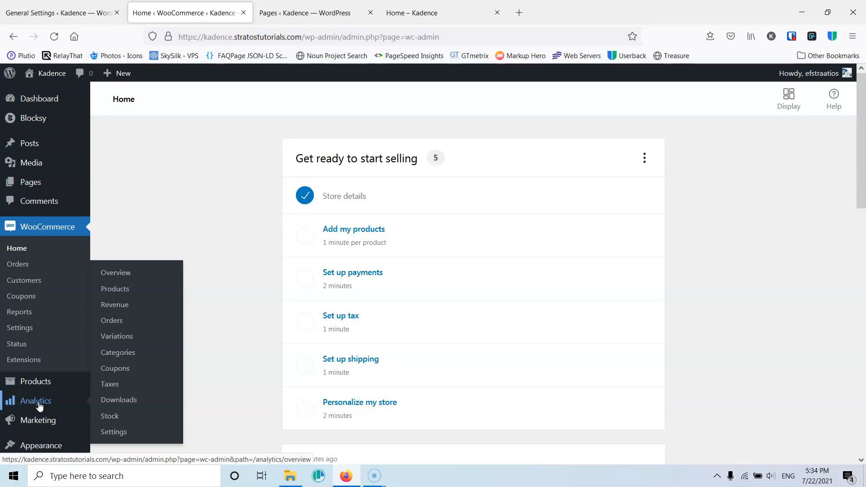
click(39, 384)
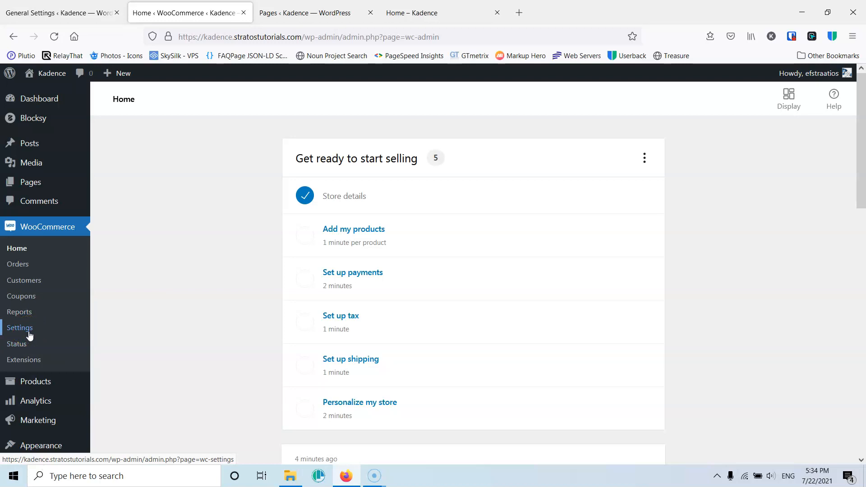
scroll(212, 168, down, 3)
scroll(210, 170, up, 3)
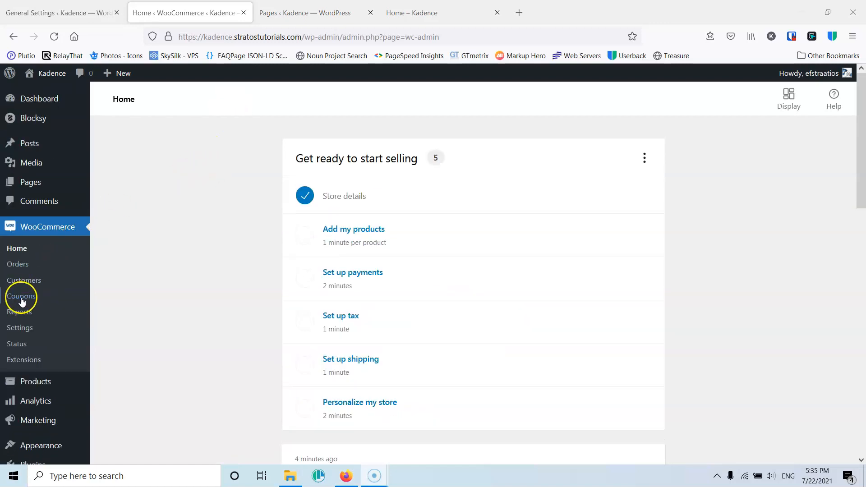
mouse_move(31, 183)
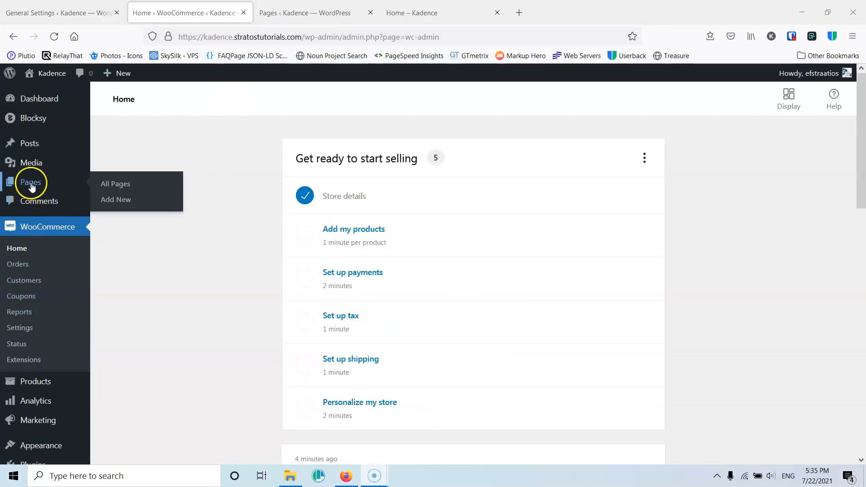
- Open the All Pages list in a new tab and review the pages the store setup created
middle_click(120, 188)
click(307, 12)
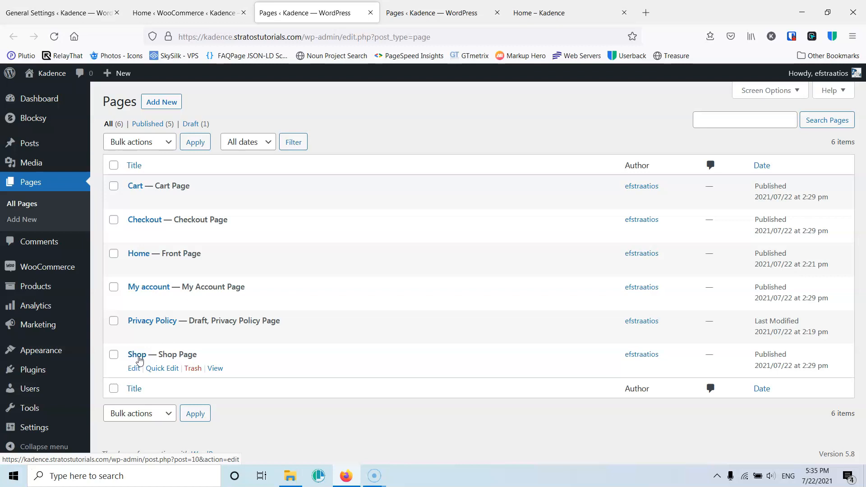
click(429, 12)
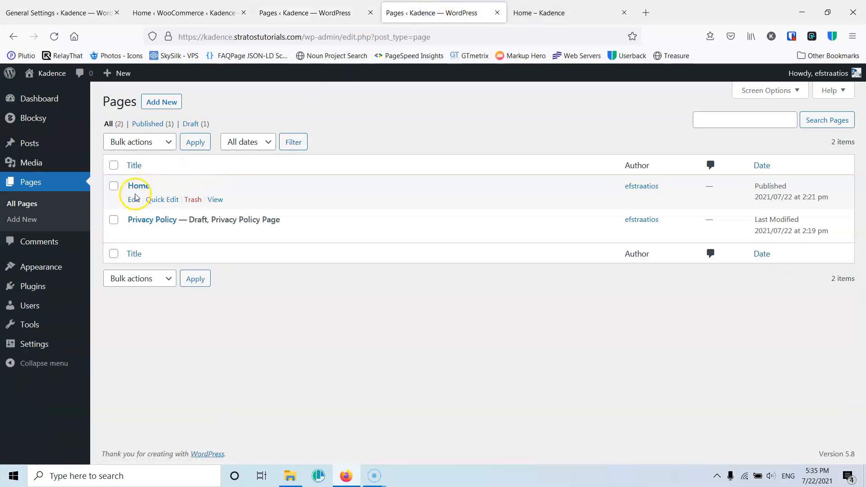
mouse_move(47, 72)
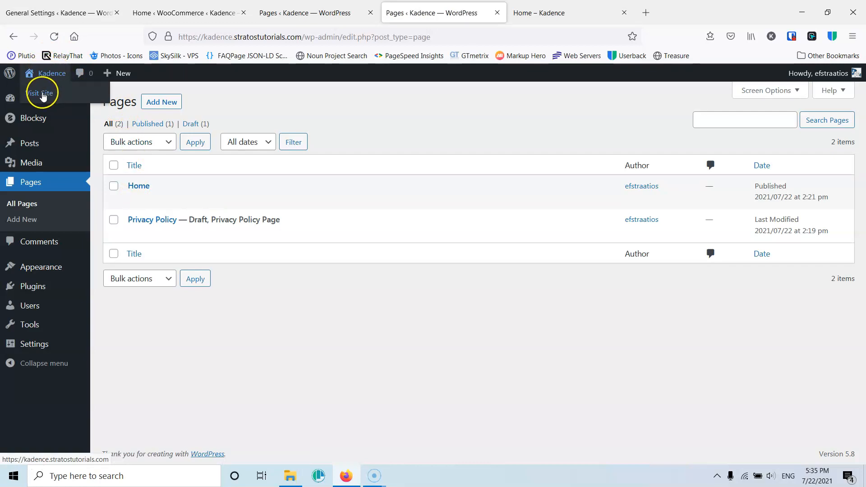
click(288, 17)
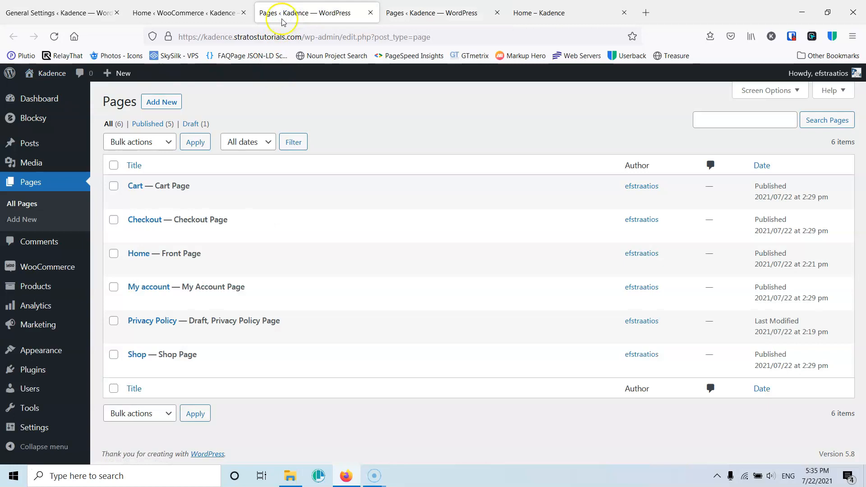
mouse_move(41, 74)
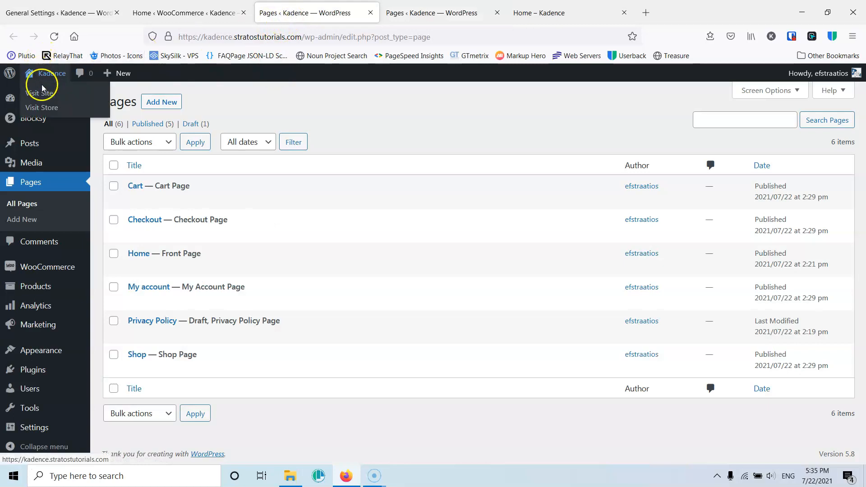
click(52, 110)
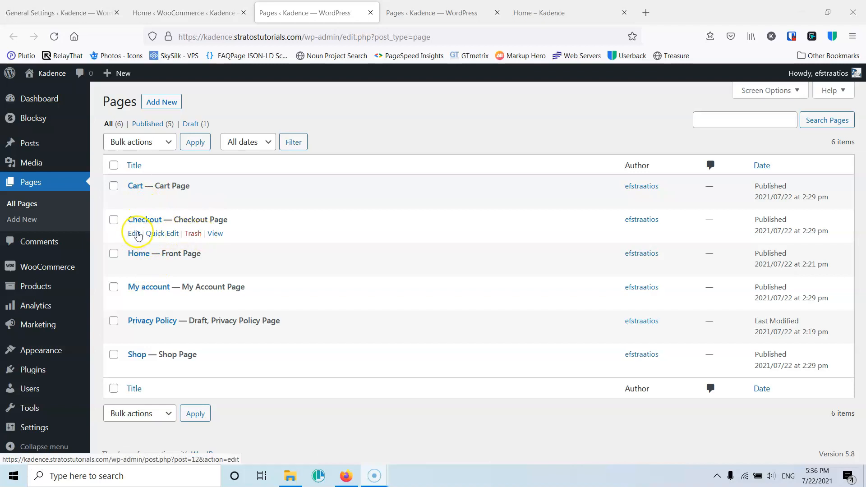
- Open the Checkout, Cart, My account and Shop pages in the editor in separate tabs and inspect their shortcodes
ctrl+click(136, 234)
ctrl+click(133, 199)
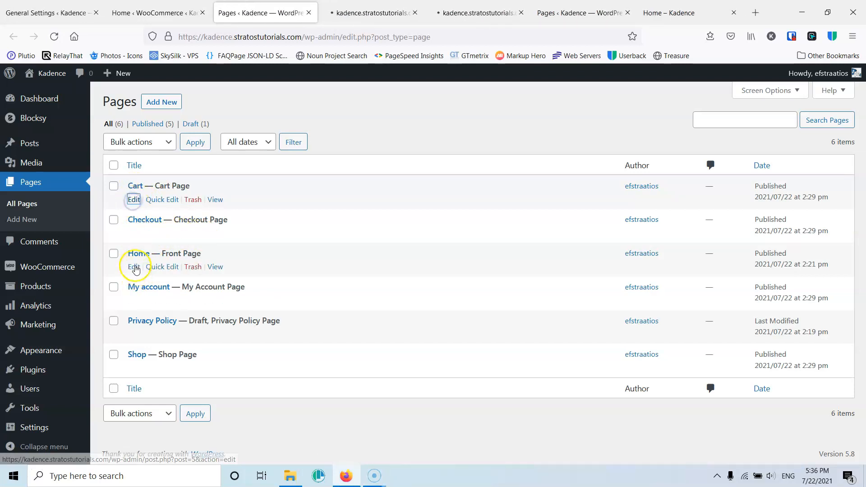
ctrl+click(134, 301)
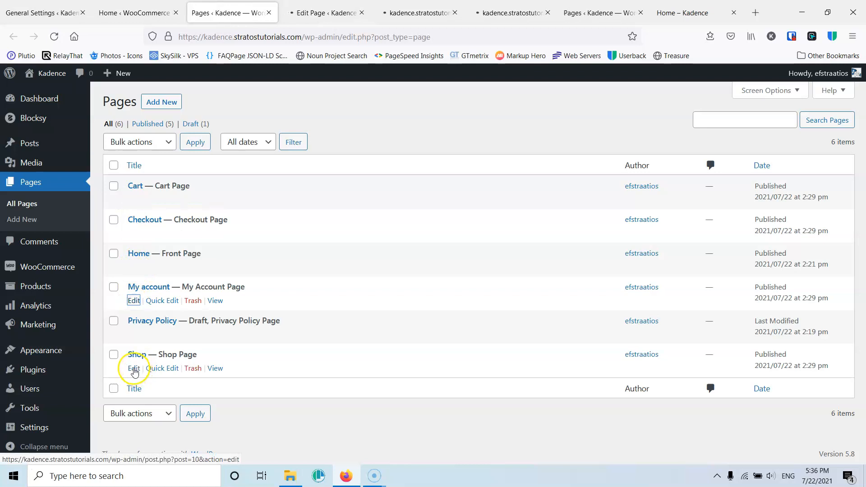
ctrl+click(134, 370)
click(281, 17)
click(292, 21)
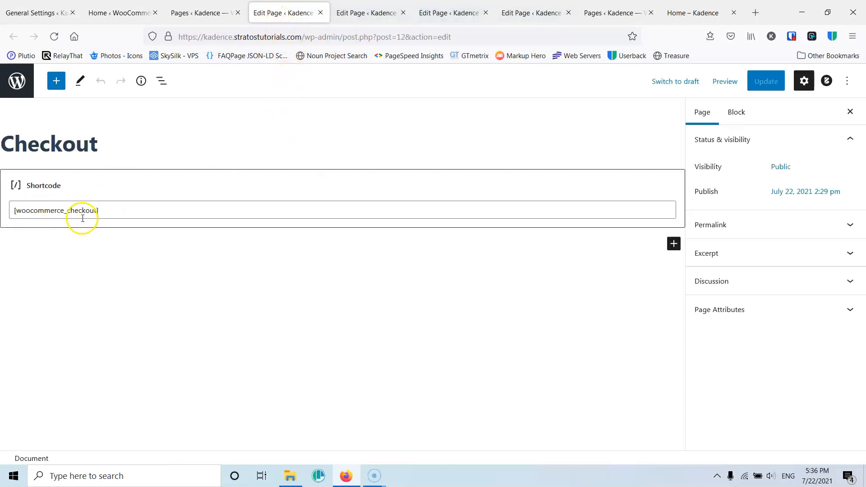
click(323, 14)
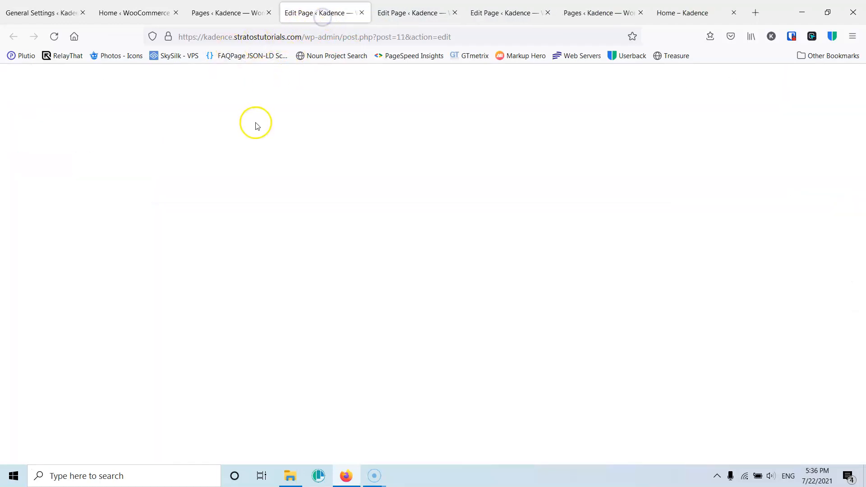
- Close the Cart, My account and Shop editor tabs and open the WooCommerce general settings
click(361, 13)
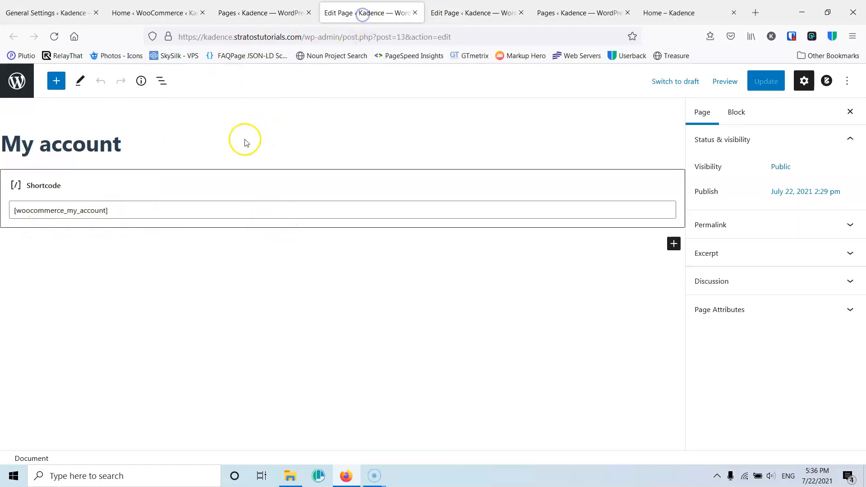
click(415, 13)
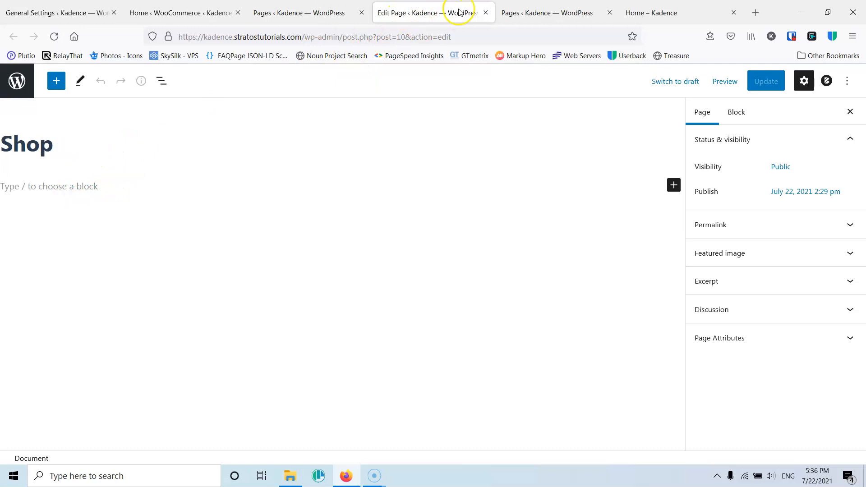
click(484, 13)
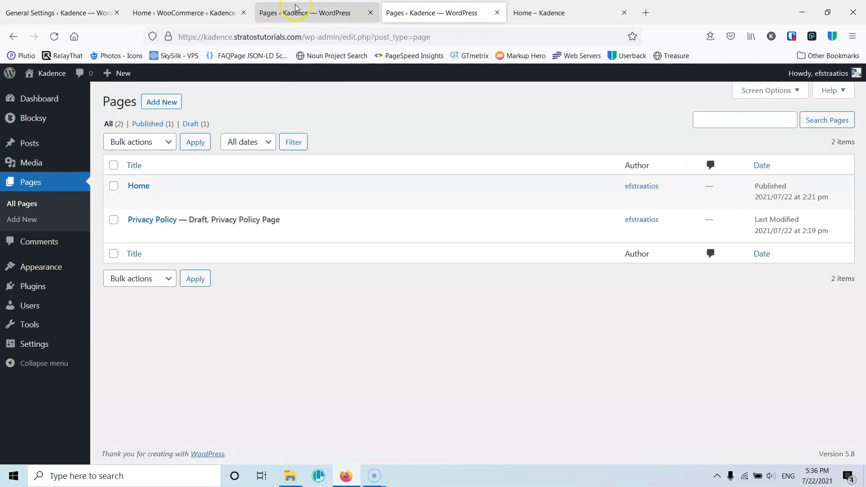
click(175, 9)
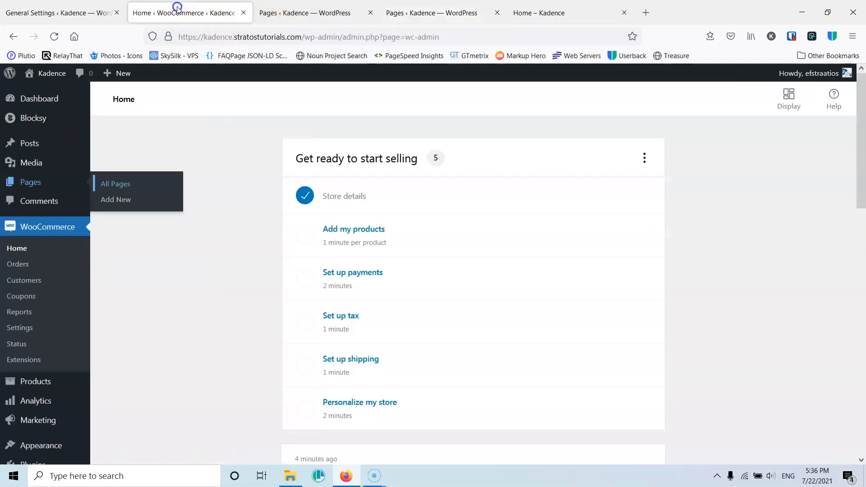
click(18, 332)
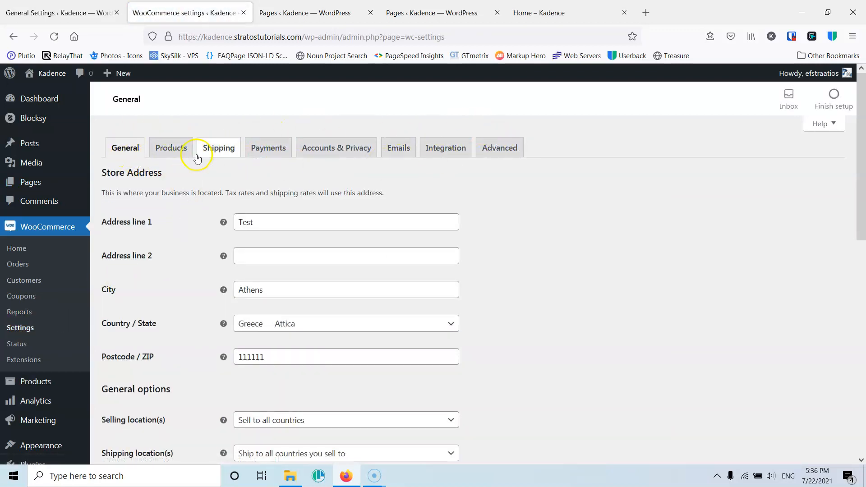
click(171, 151)
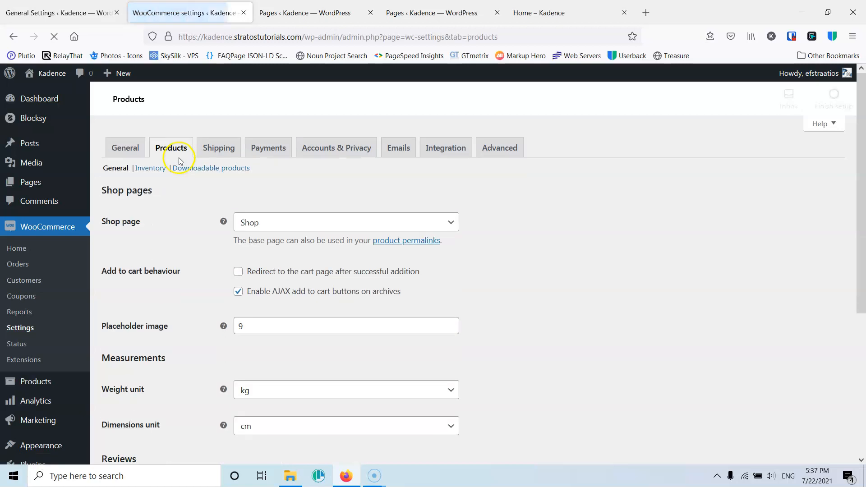
click(131, 153)
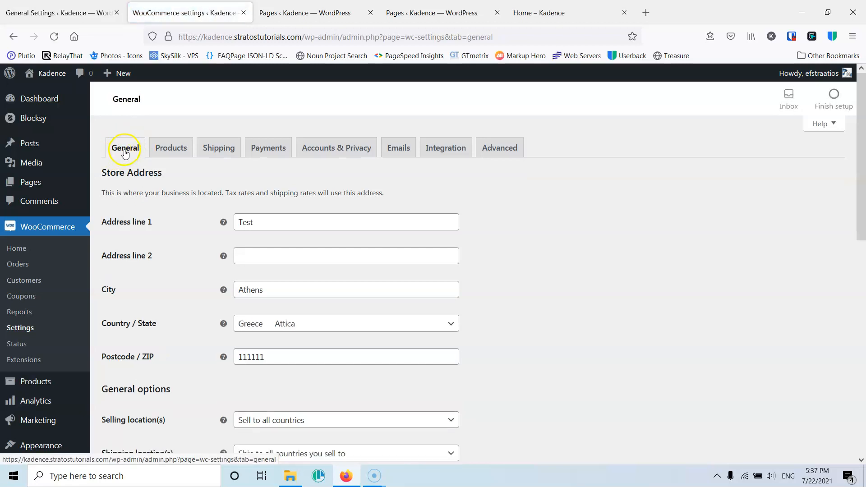
- Set the selling location to Sell to specific countries
scroll(171, 157, down, 1)
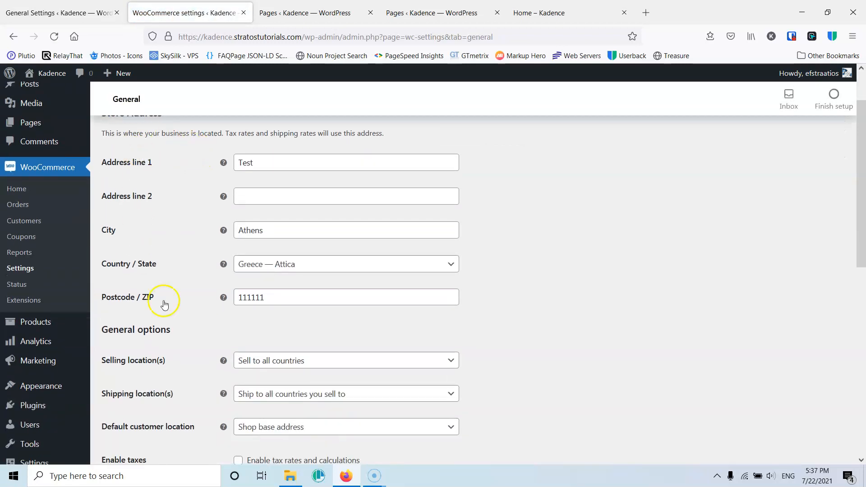
scroll(225, 252, down, 2)
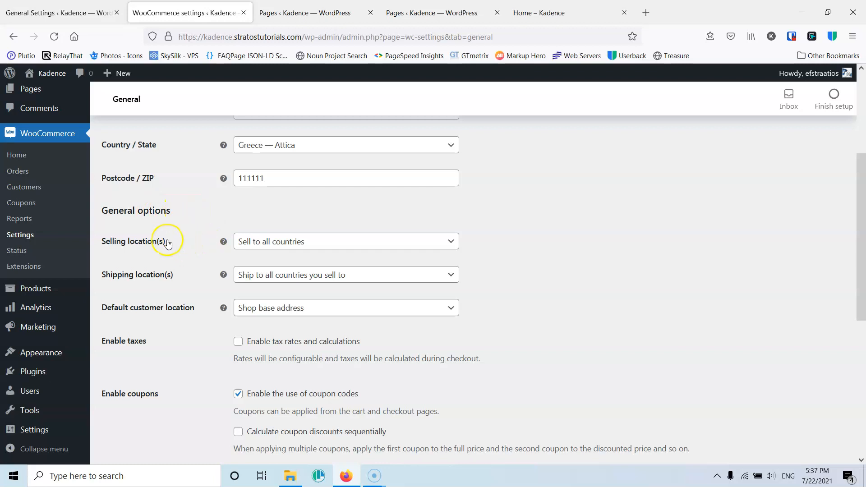
mouse_move(223, 244)
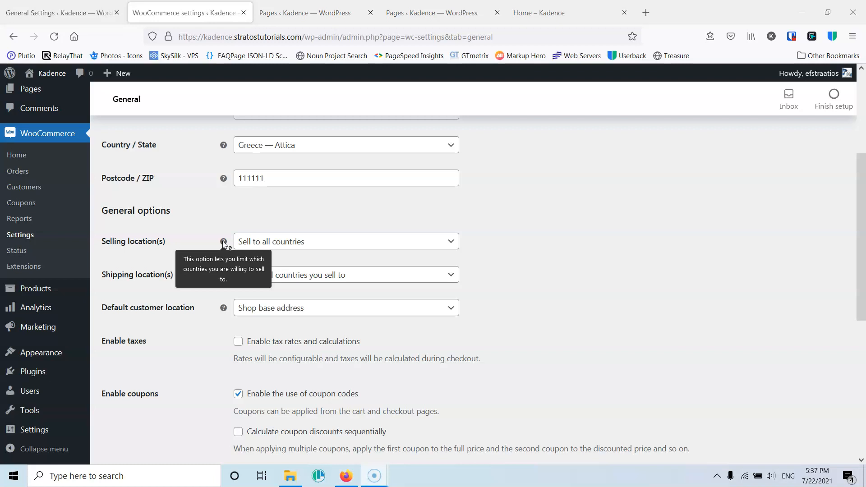
click(268, 243)
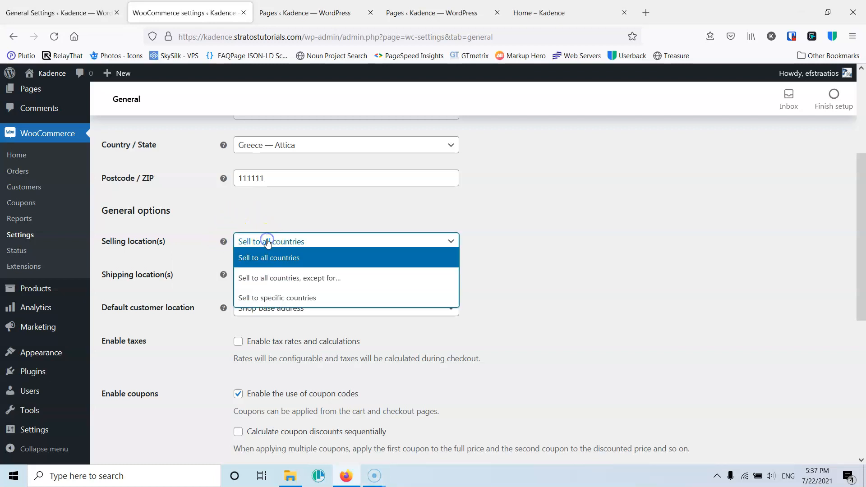
click(282, 284)
click(280, 255)
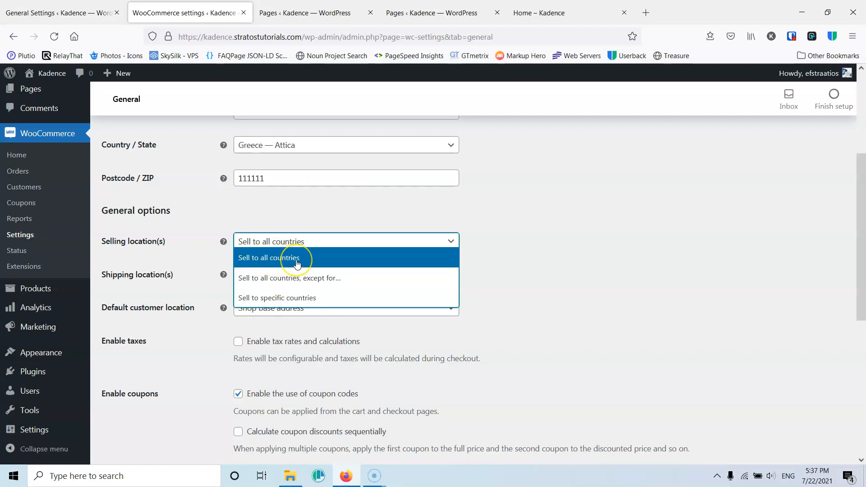
click(283, 299)
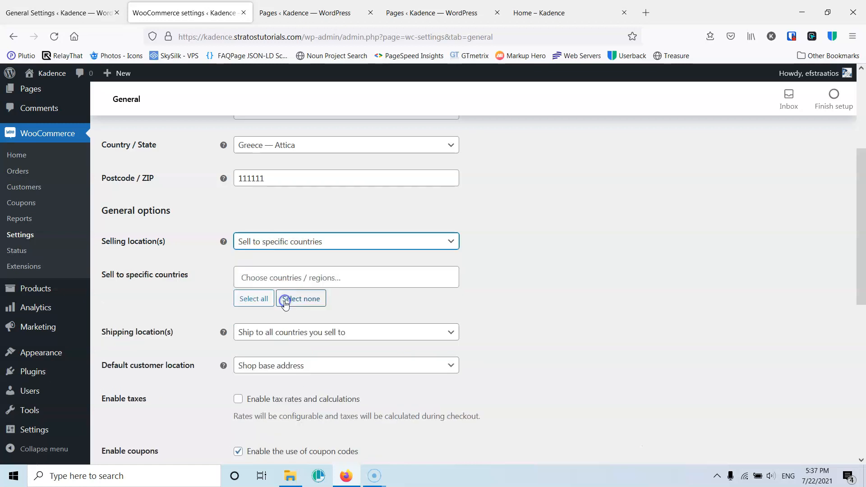
- Add Greece and Cyprus to the list of specific countries to sell to
click(281, 276)
text(Gree)
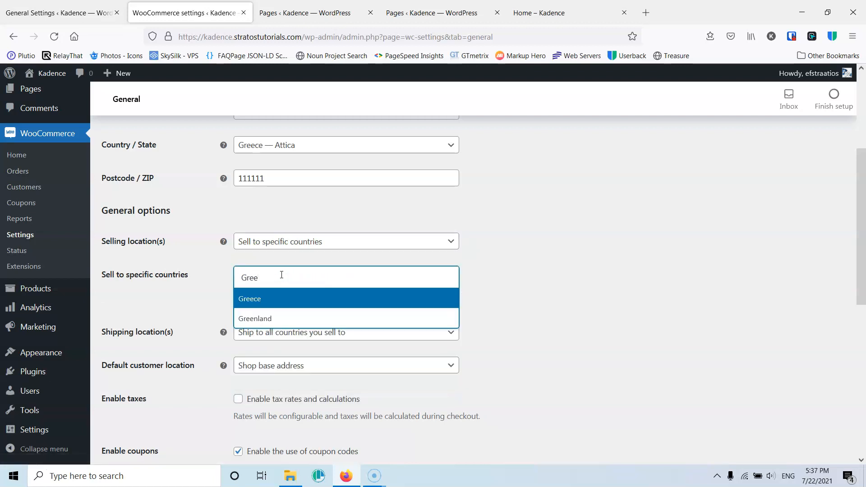
click(265, 299)
click(304, 280)
text(Cy)
click(276, 299)
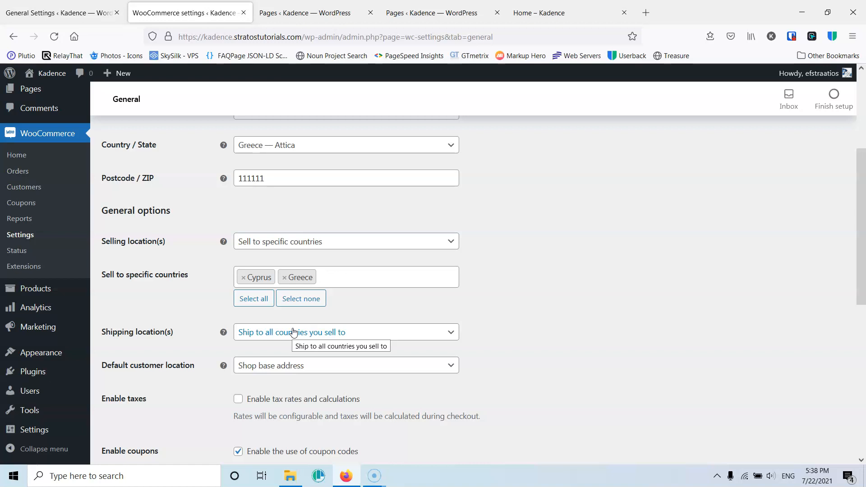
- Review the shipping location and default customer location options without changing them
click(313, 328)
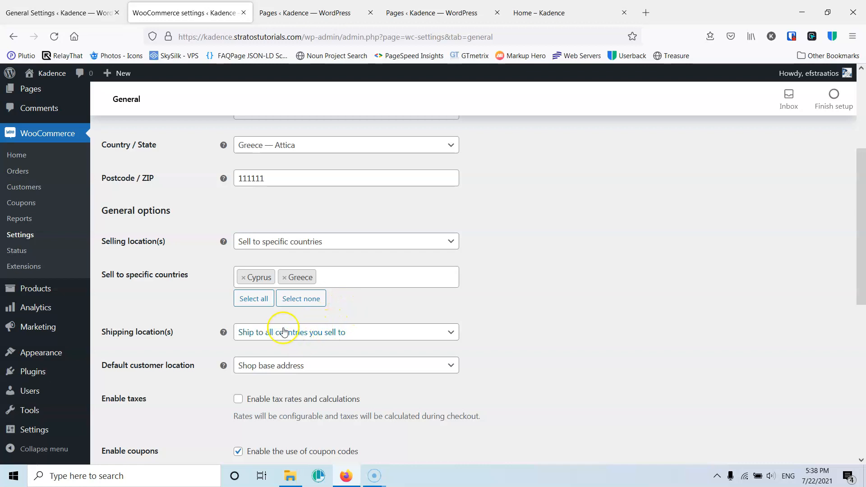
click(450, 334)
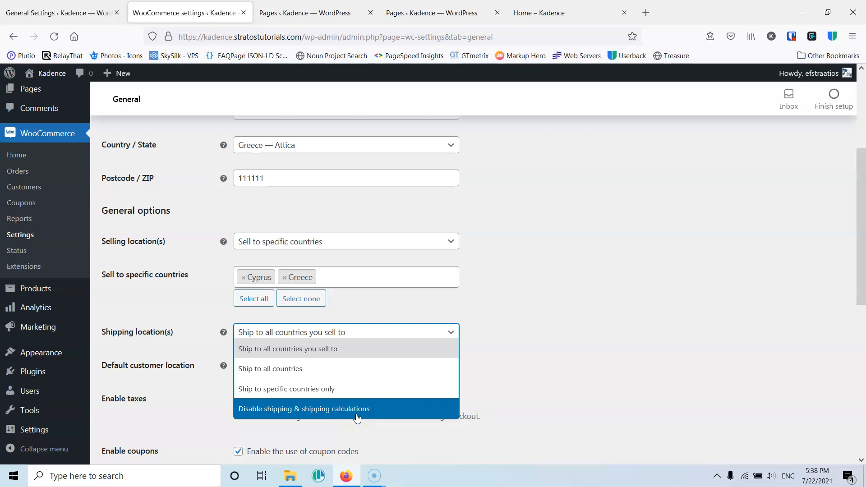
click(531, 332)
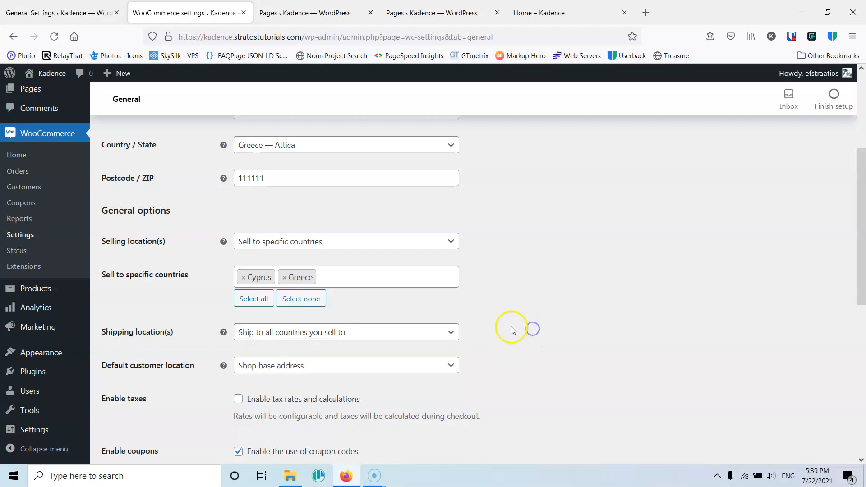
scroll(203, 333, down, 2)
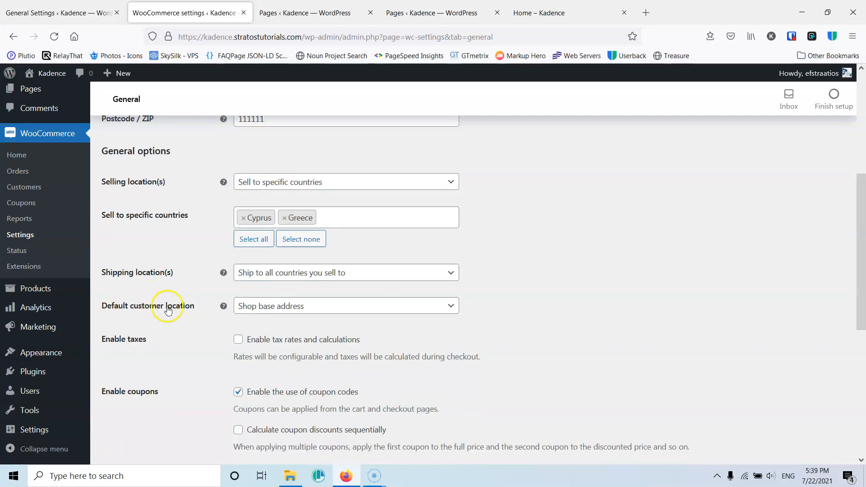
mouse_move(224, 307)
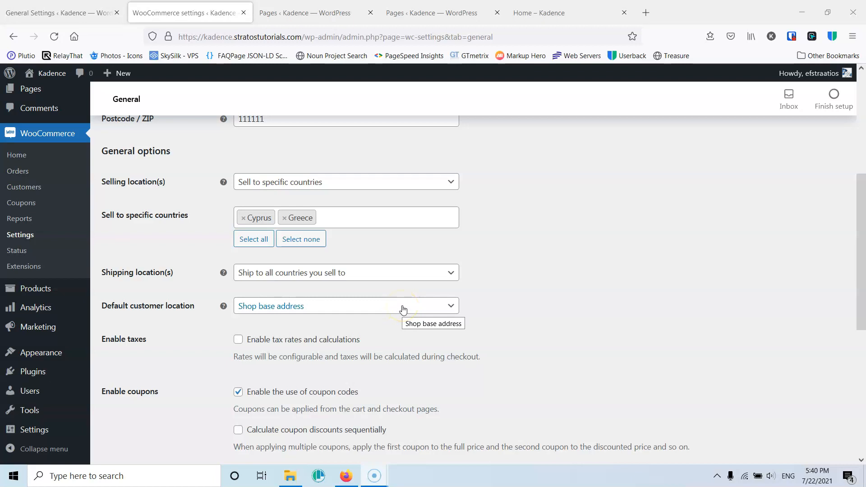
click(297, 306)
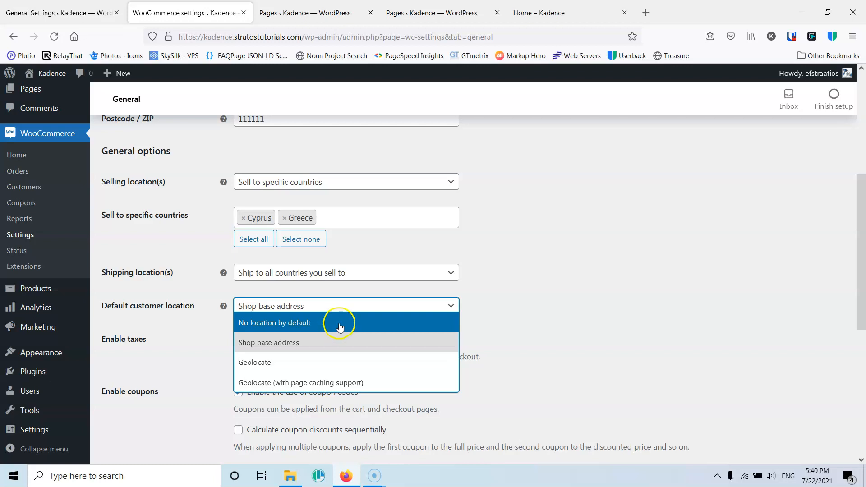
click(282, 342)
click(314, 341)
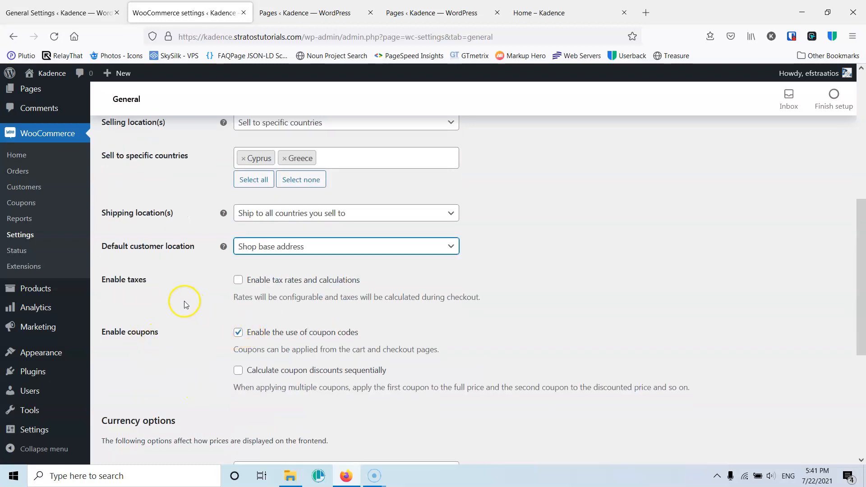
mouse_move(46, 331)
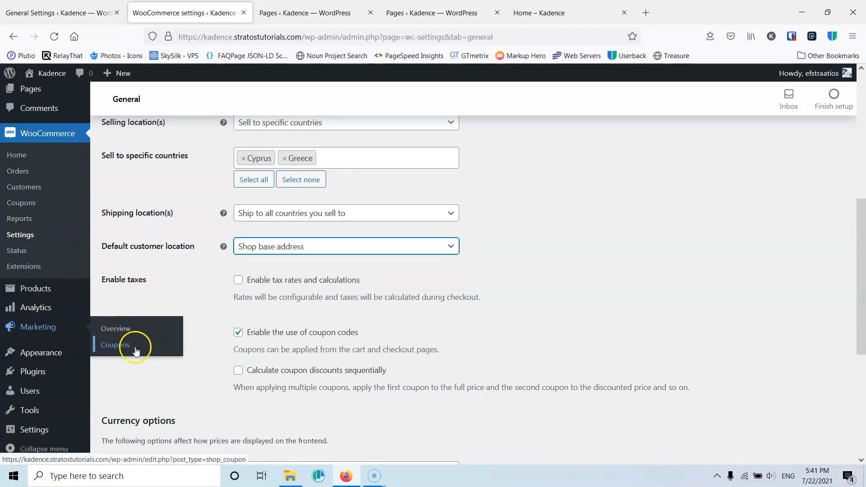
click(204, 365)
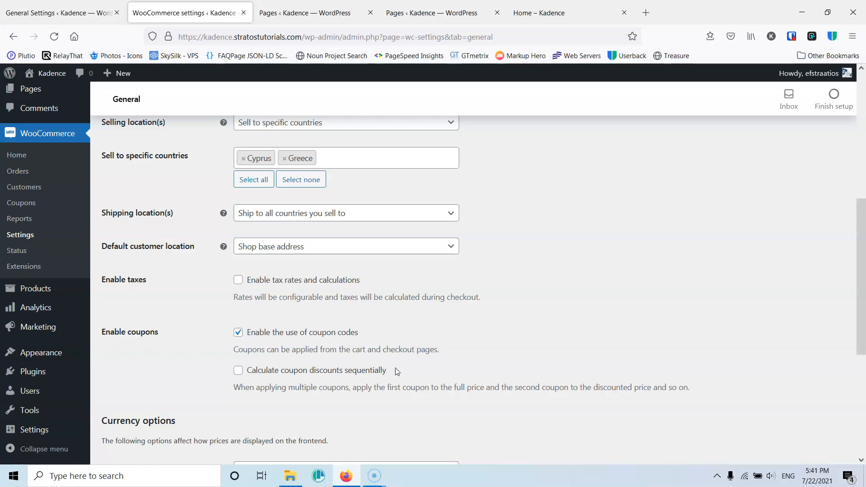
- Set the currency to Euro (€) with the currency position on the Right
scroll(280, 396, down, 3)
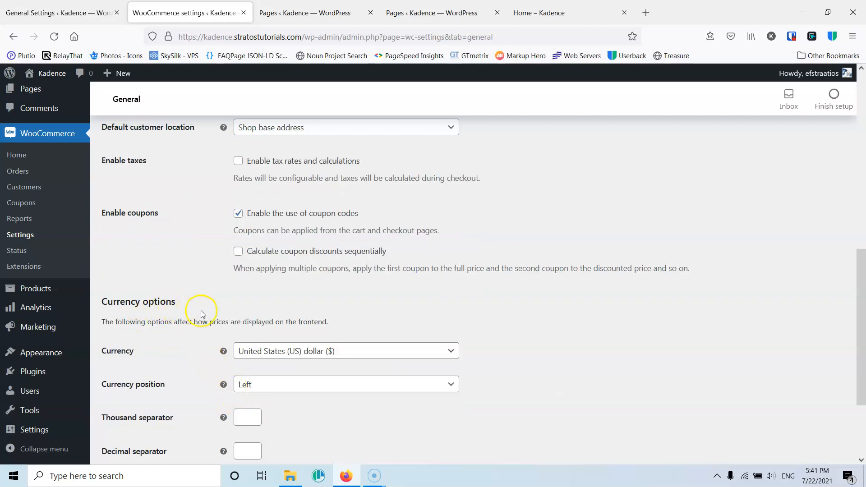
click(292, 351)
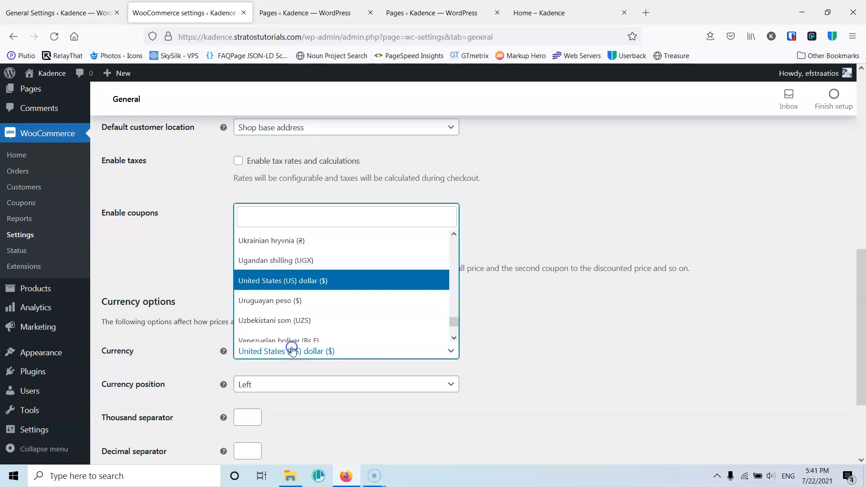
text(eu)
click(270, 293)
scroll(151, 382, down, 1)
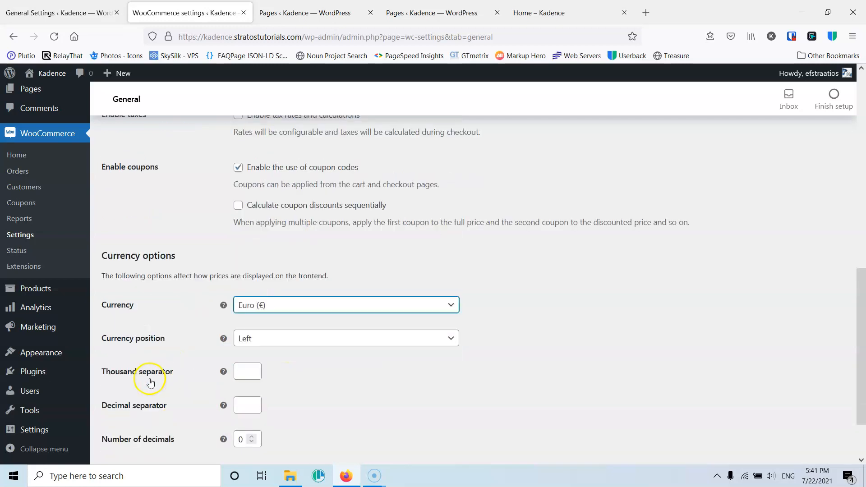
scroll(151, 383, down, 2)
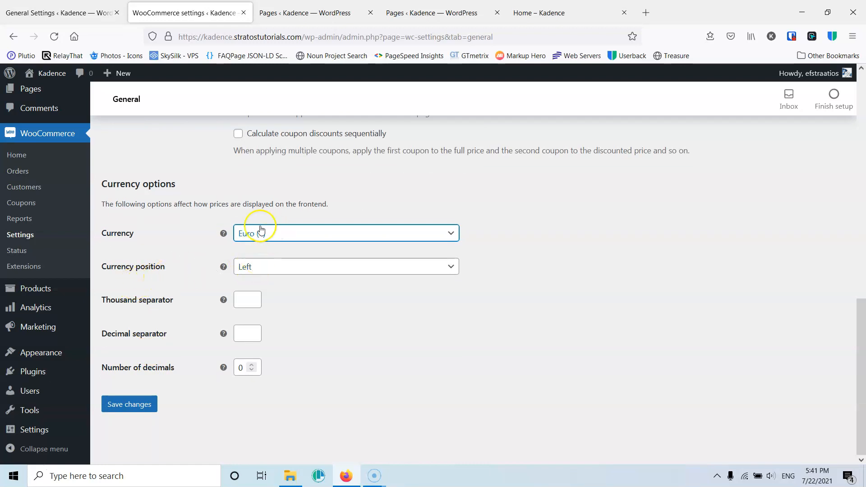
click(262, 269)
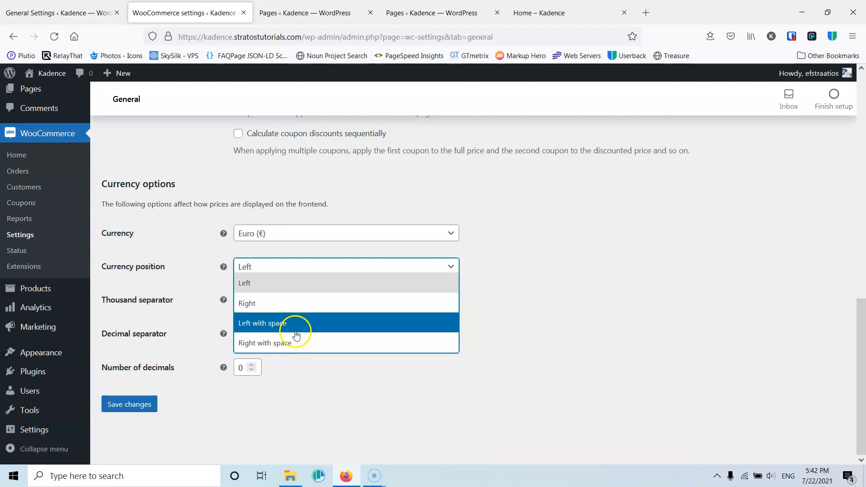
click(277, 302)
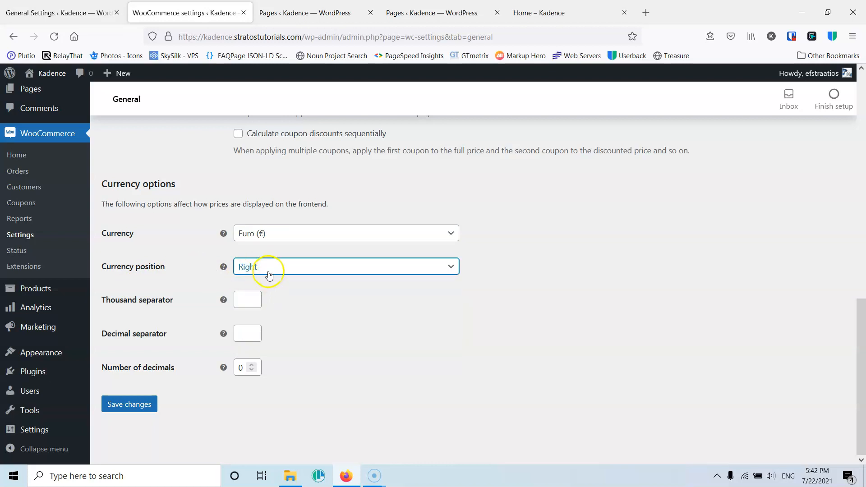
- Set the thousand separator to "." and the decimal separator to ",", then save the changes
click(242, 300)
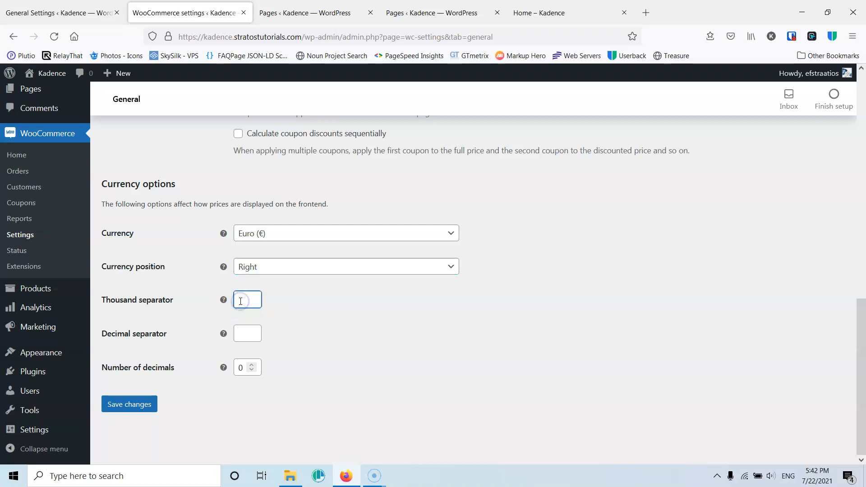
text(.)
click(324, 305)
click(242, 332)
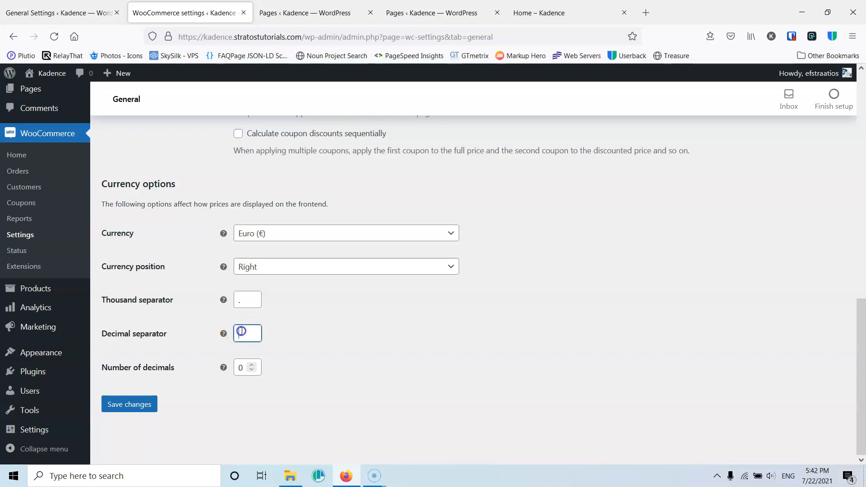
text(,)
click(316, 312)
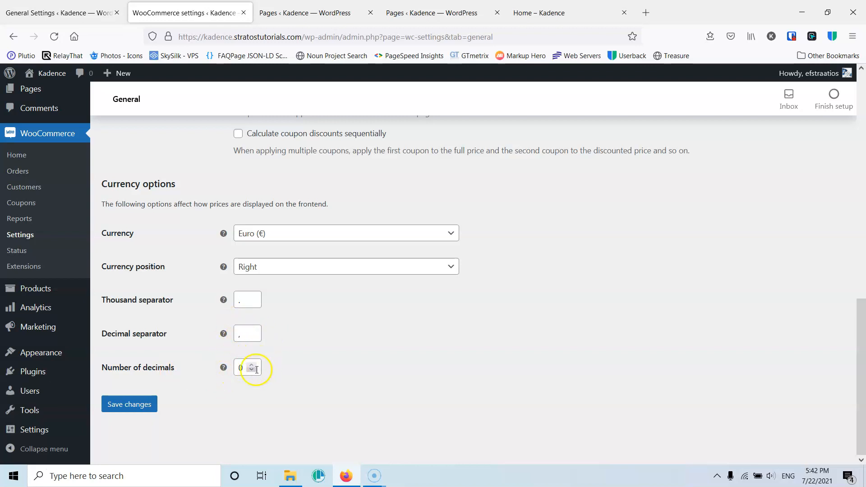
click(130, 405)
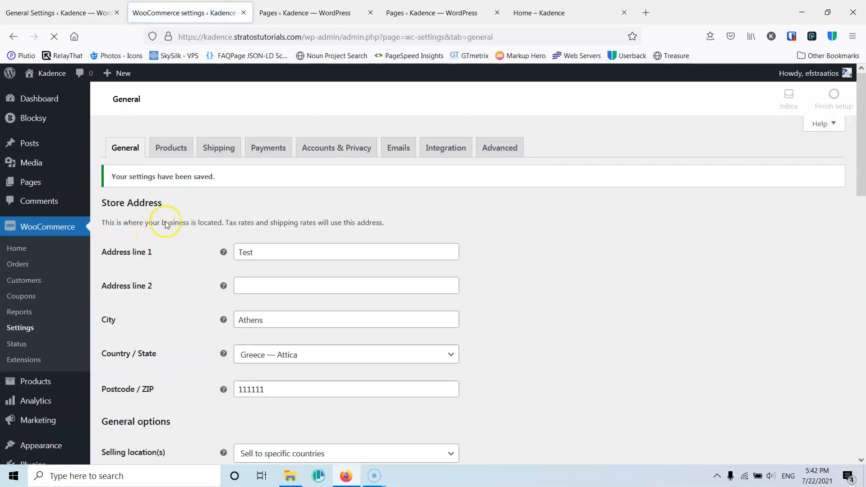
- Open the Products settings and review the shop page and add-to-cart behaviour options
click(172, 151)
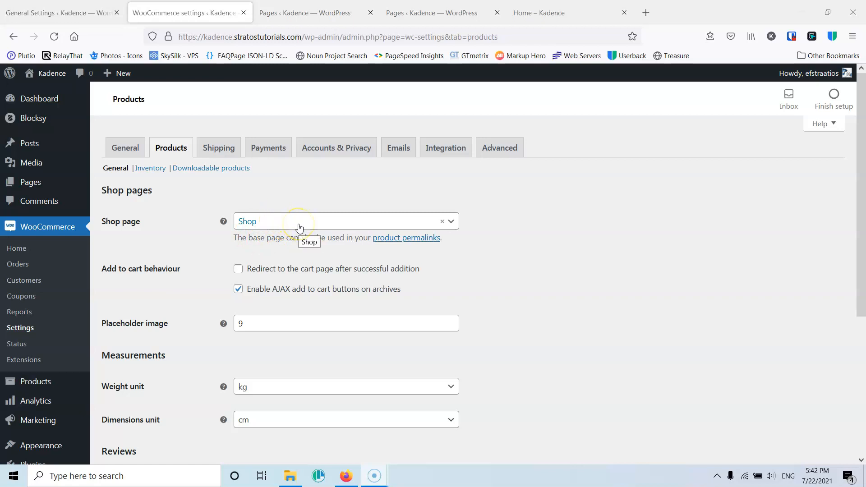
click(274, 226)
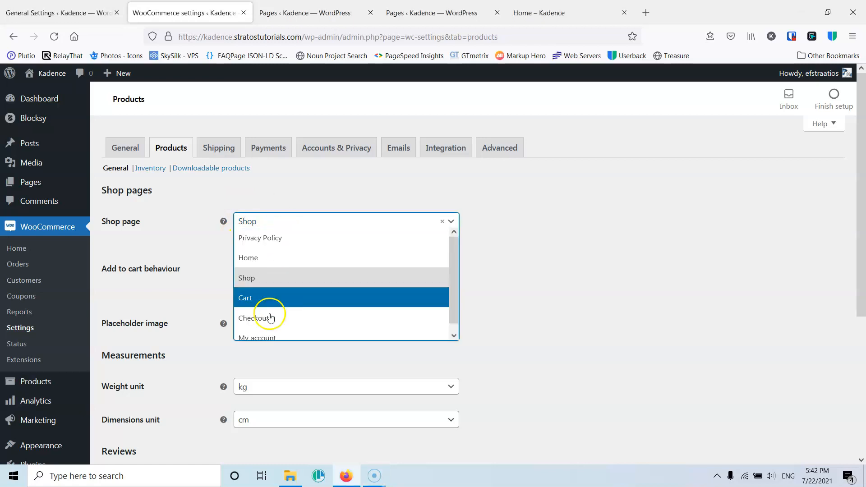
click(561, 257)
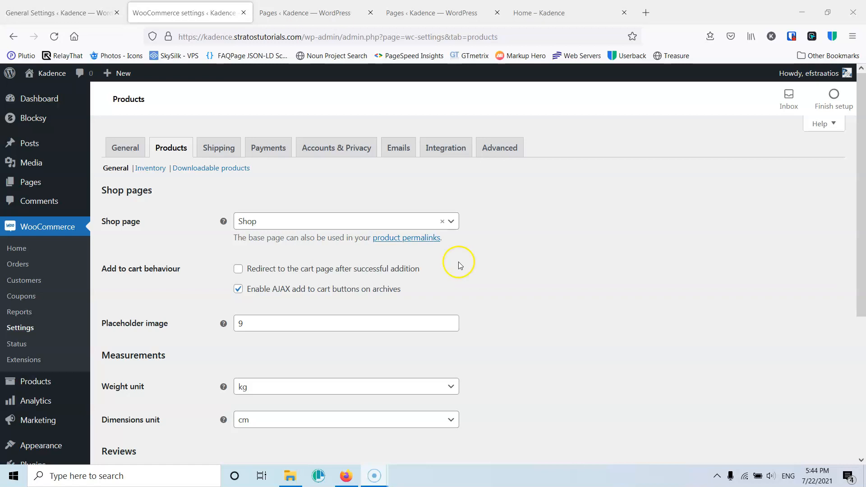
click(289, 290)
drag(290, 291, 272, 289)
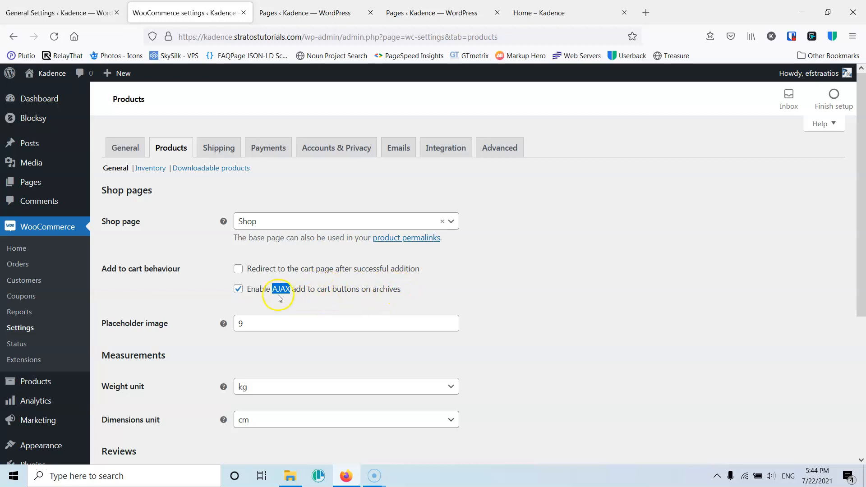
click(409, 291)
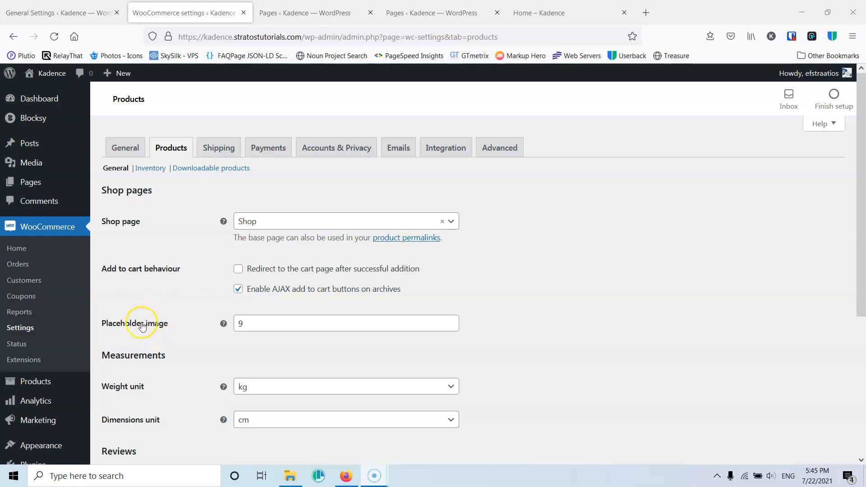
- Look up the media library image that the placeholder image ID refers to, then return to the product settings
double_click(238, 323)
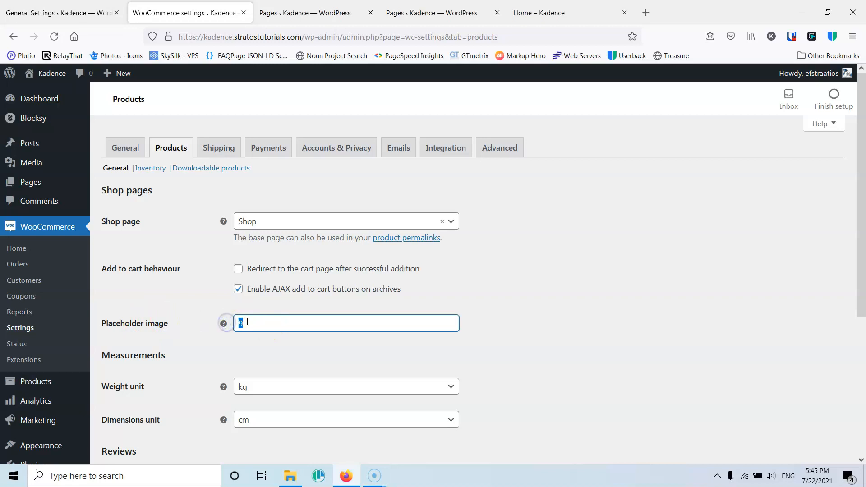
mouse_move(36, 165)
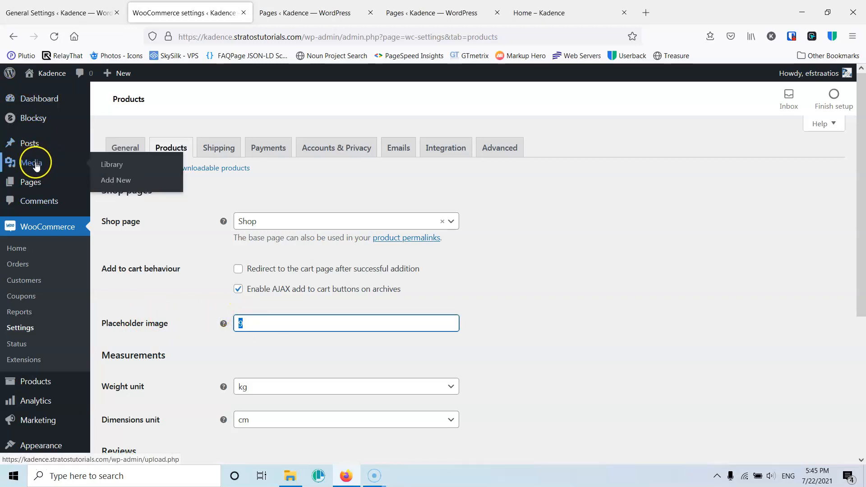
middle_click(108, 164)
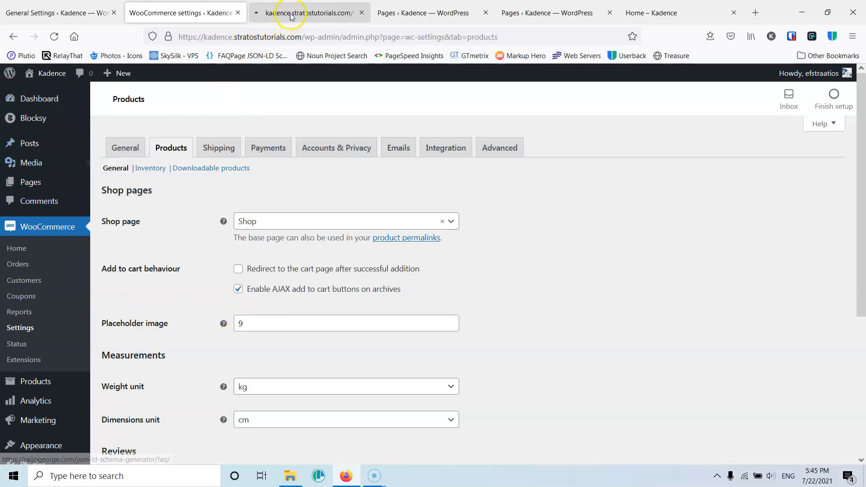
click(291, 13)
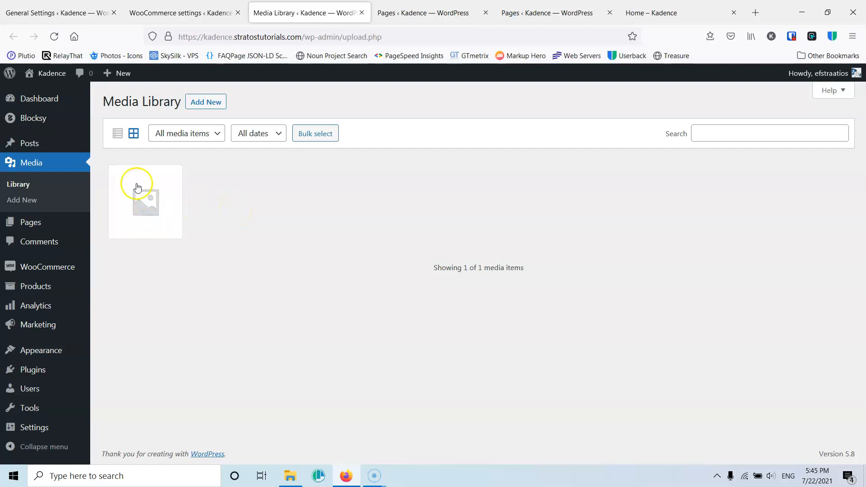
click(155, 208)
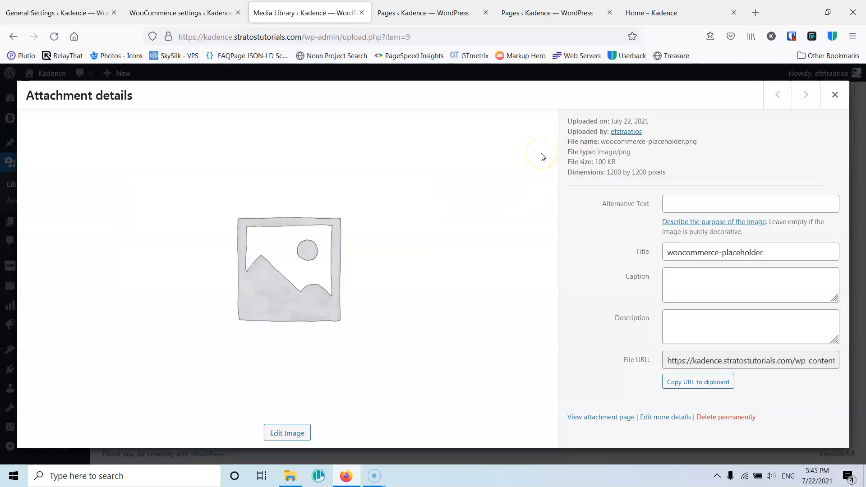
double_click(409, 37)
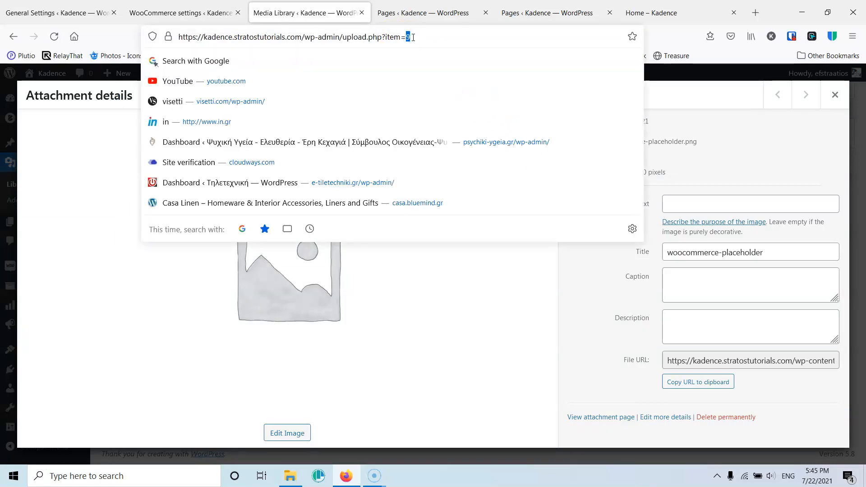
click(834, 94)
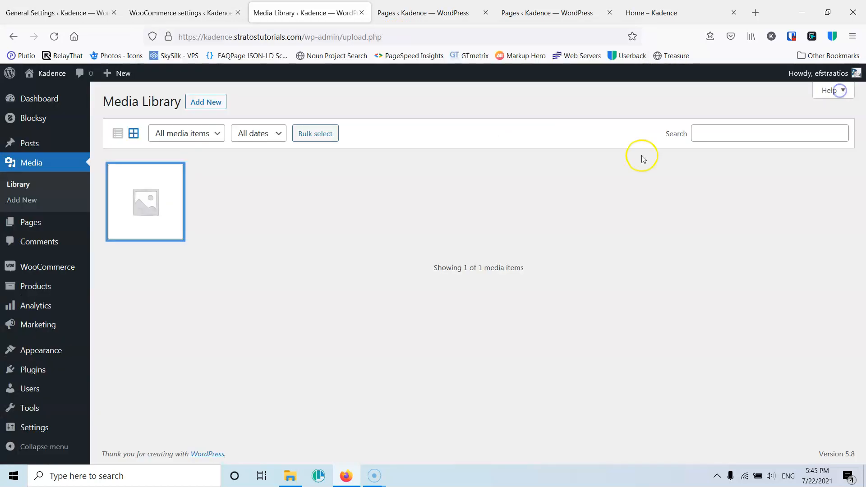
click(117, 135)
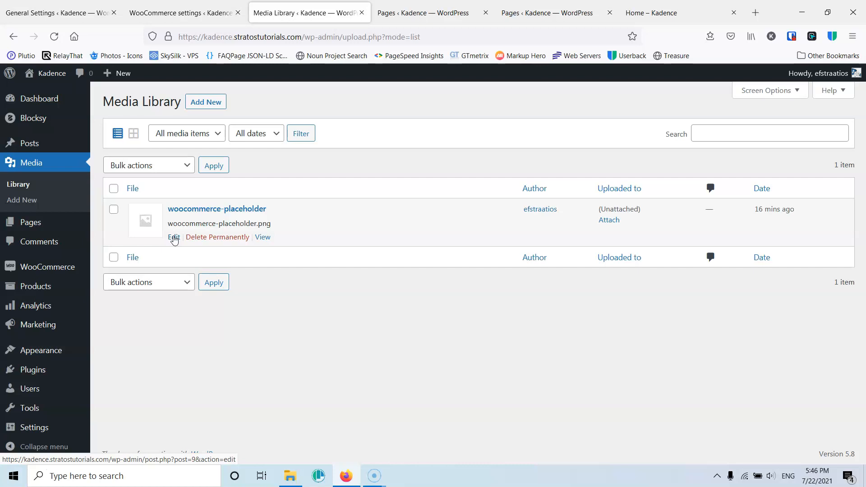
click(184, 12)
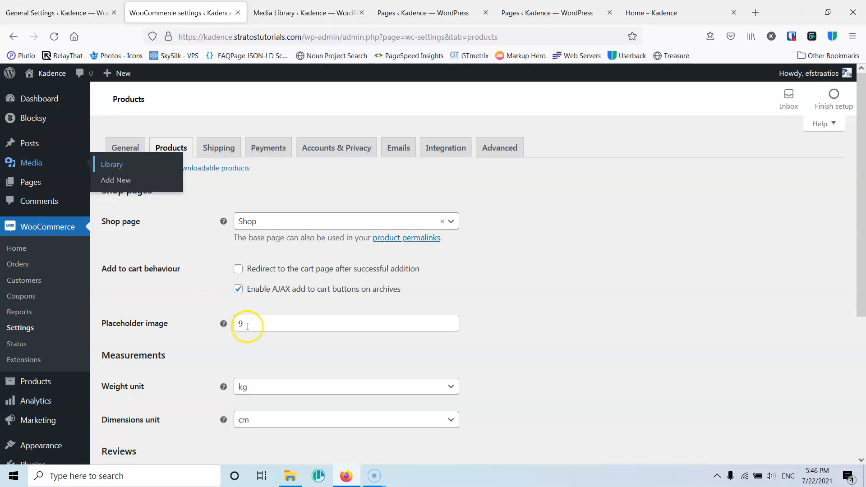
- Review the weight unit and dimensions unit options without changing them
scroll(194, 333, down, 3)
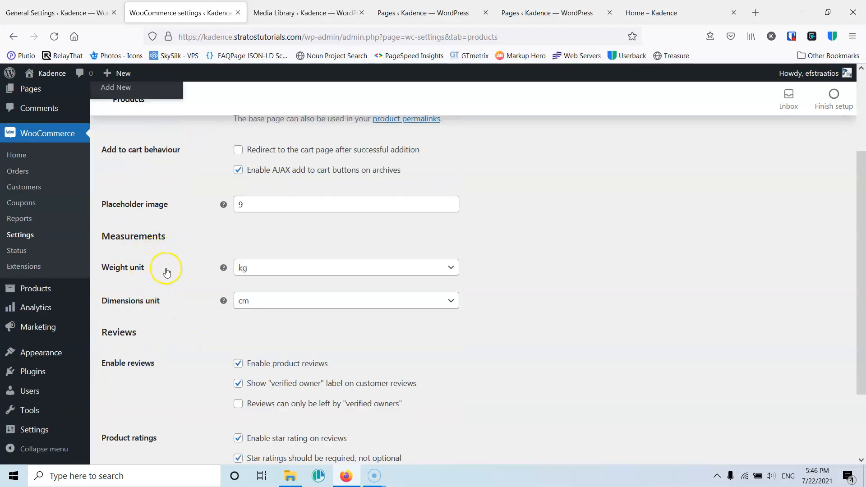
click(284, 271)
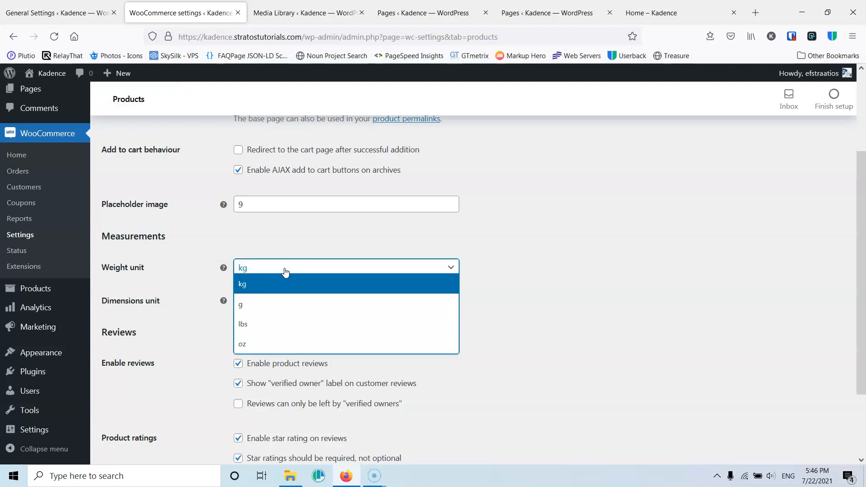
click(183, 269)
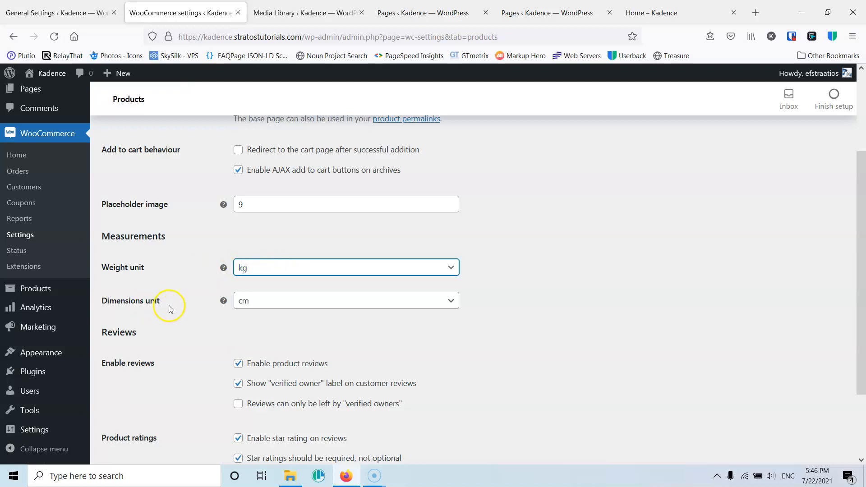
click(273, 305)
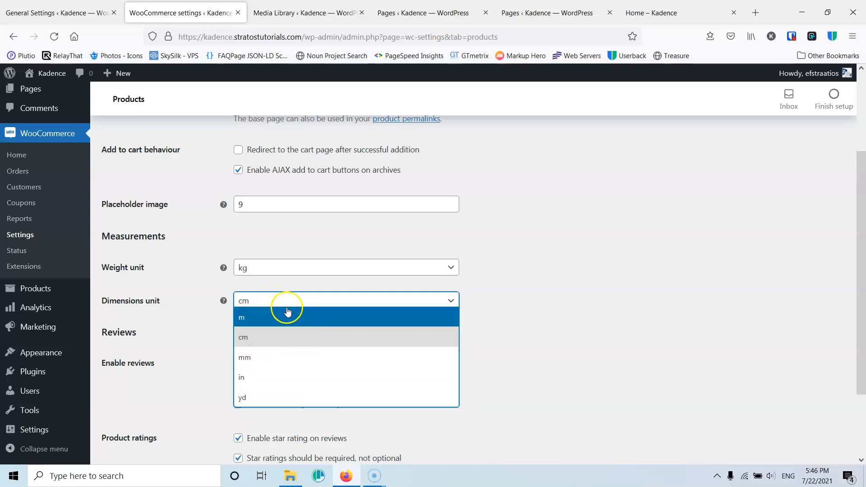
click(194, 294)
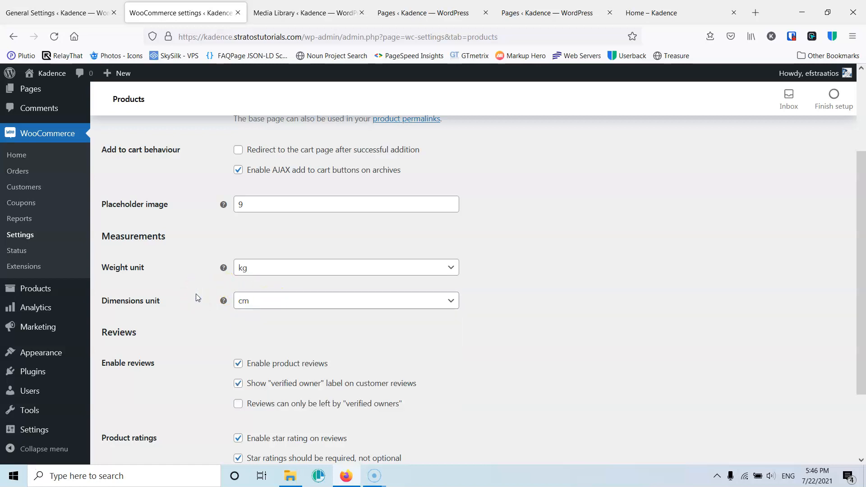
scroll(212, 242, down, 3)
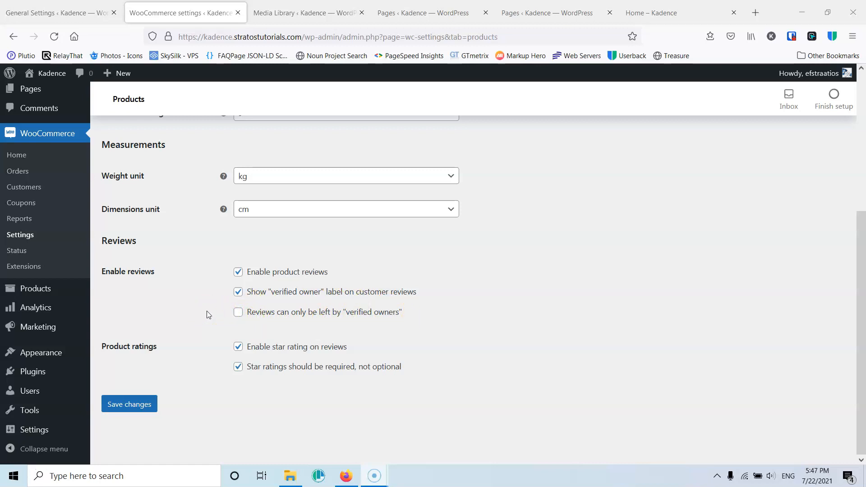
- Allow reviews only from verified owners and save the product settings
click(239, 313)
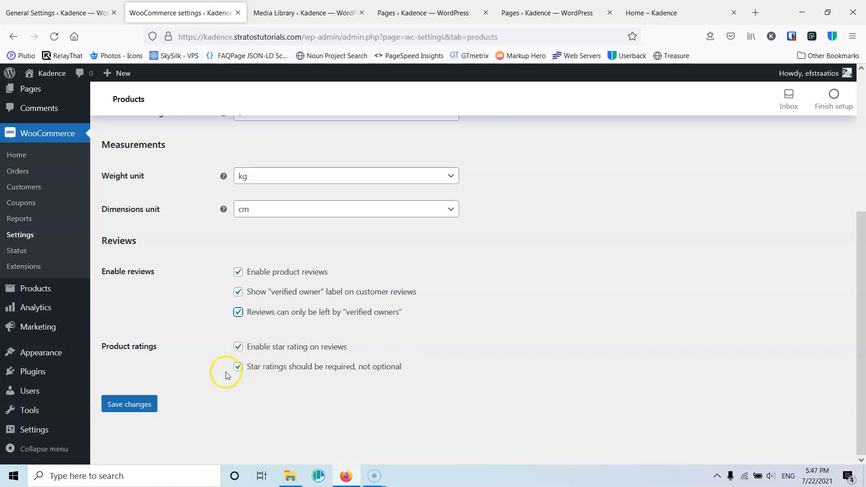
click(129, 404)
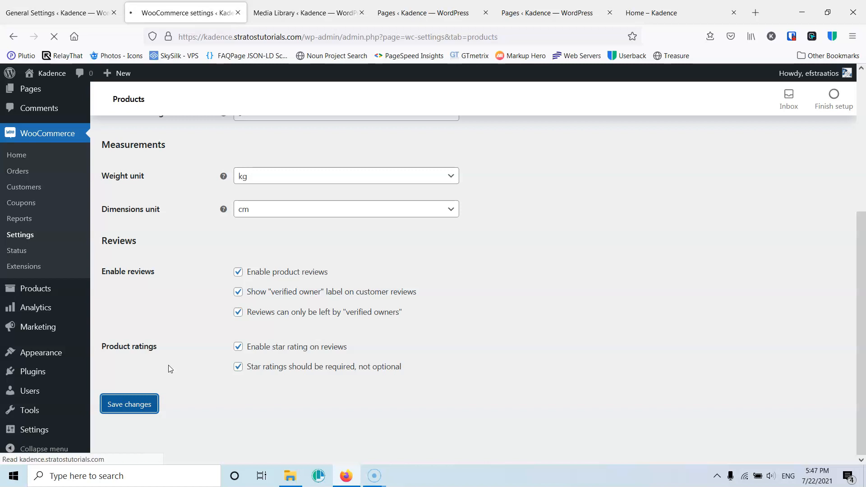
- Open the Inventory section and review the stock management and hold stock options
click(149, 170)
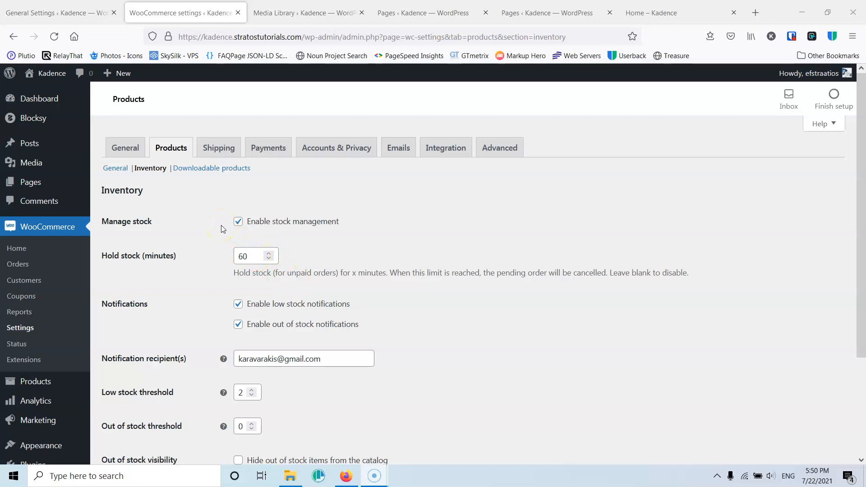
double_click(248, 255)
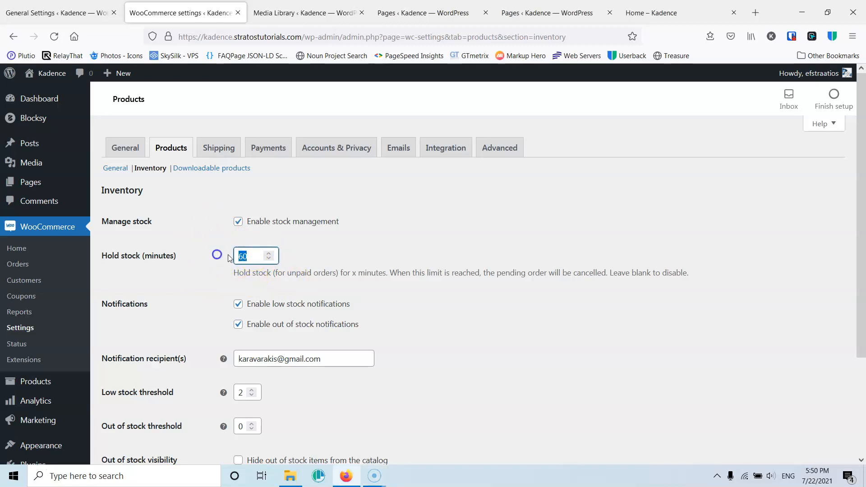
drag(249, 256, 232, 258)
click(205, 231)
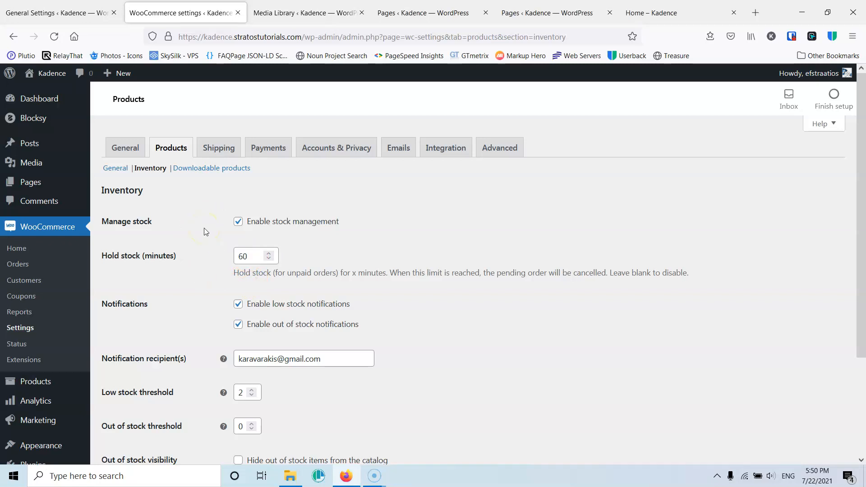
click(216, 233)
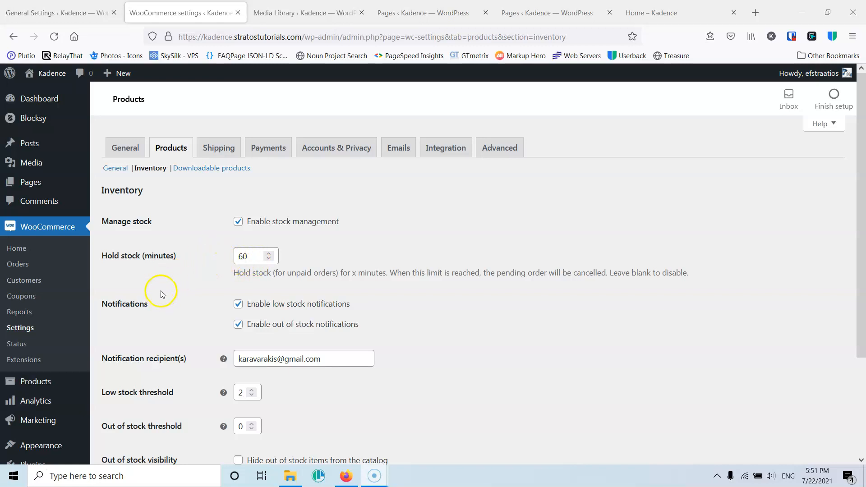
scroll(161, 290, down, 3)
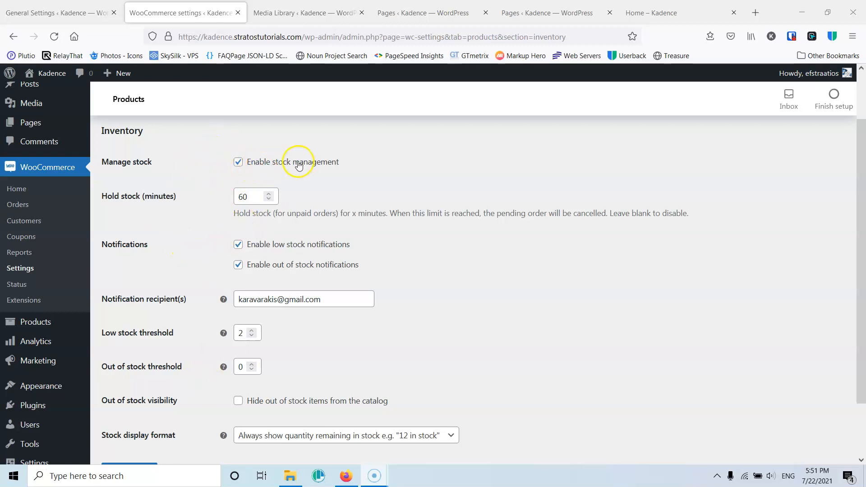
scroll(236, 198, down, 2)
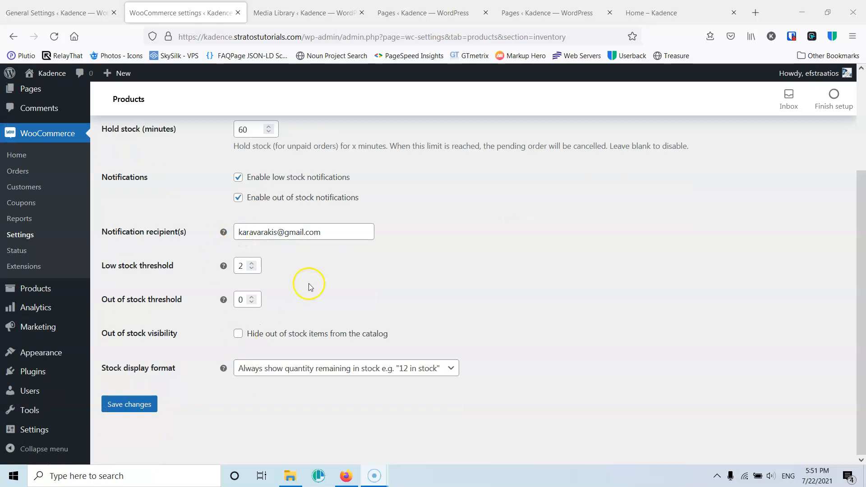
scroll(229, 208, up, 3)
scroll(231, 199, down, 2)
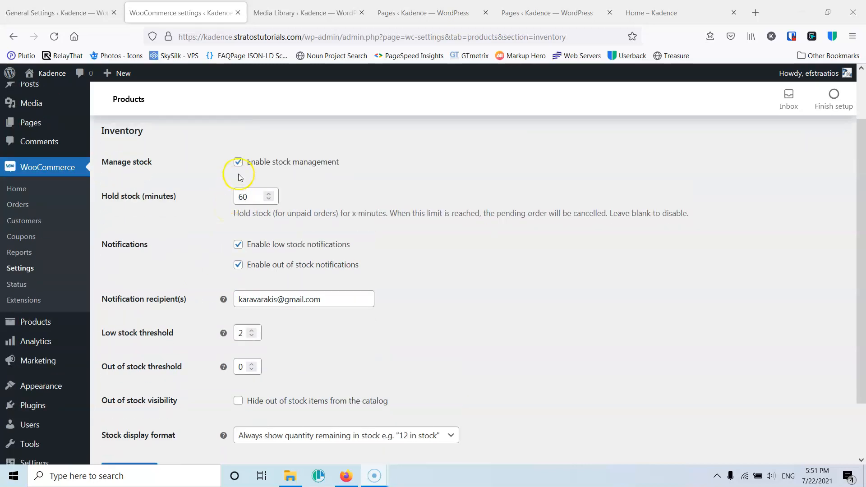
click(238, 162)
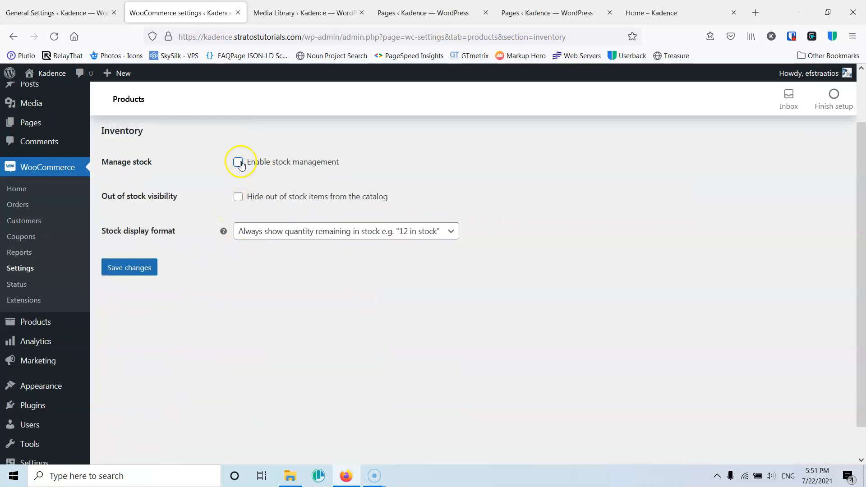
click(237, 163)
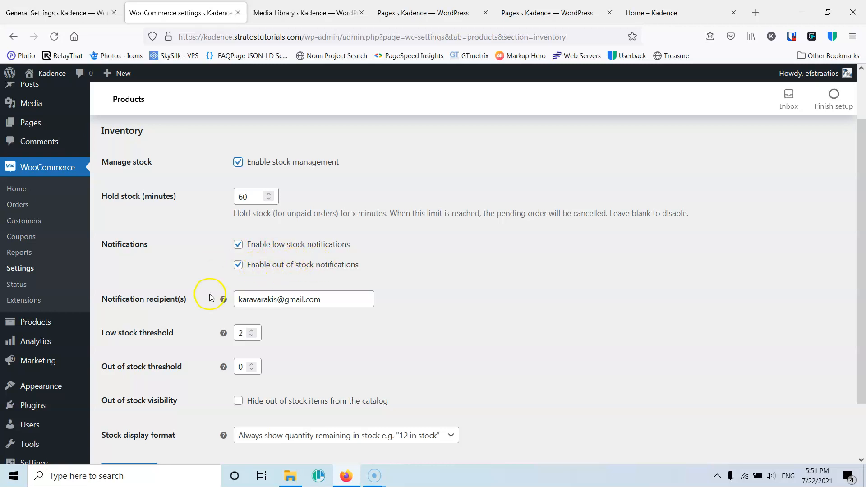
- Examine the low stock and out of stock threshold fields
double_click(242, 332)
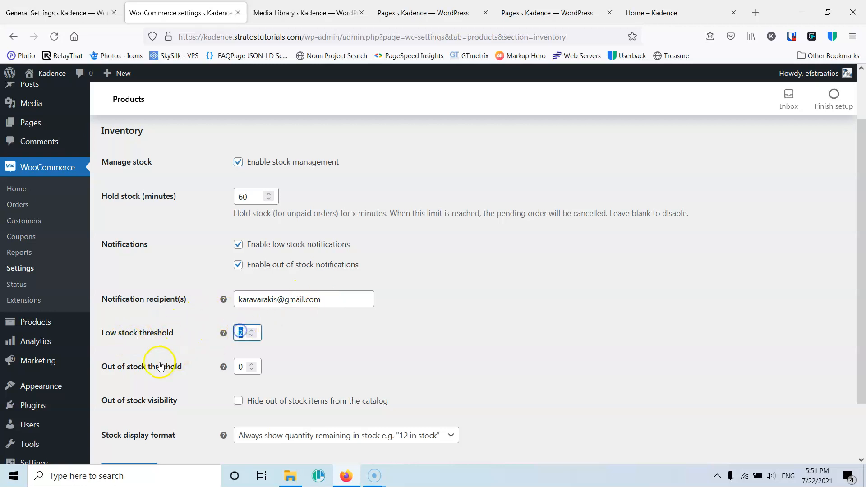
double_click(239, 366)
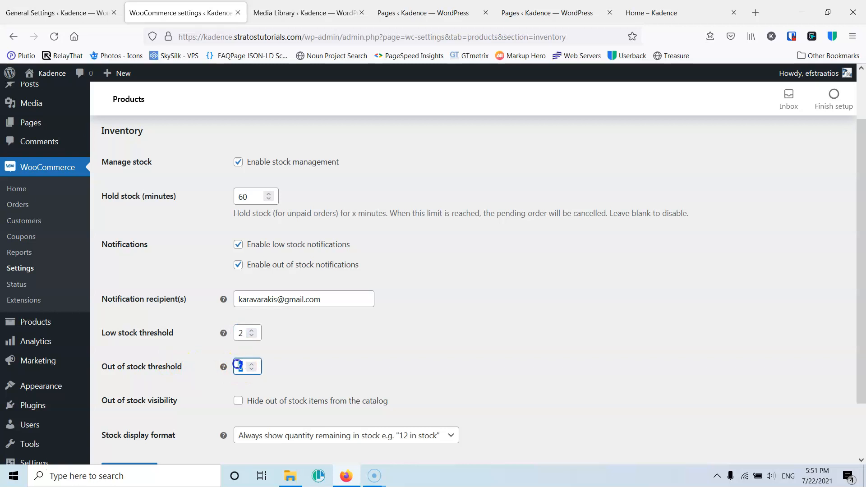
double_click(239, 333)
double_click(242, 366)
- Set the stock display format to only show quantity remaining when low, and save the inventory settings
scroll(211, 351, down, 3)
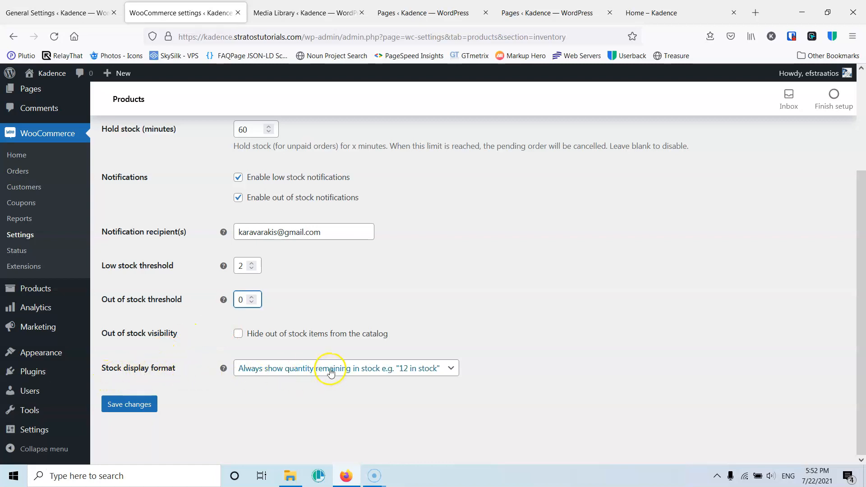
click(405, 371)
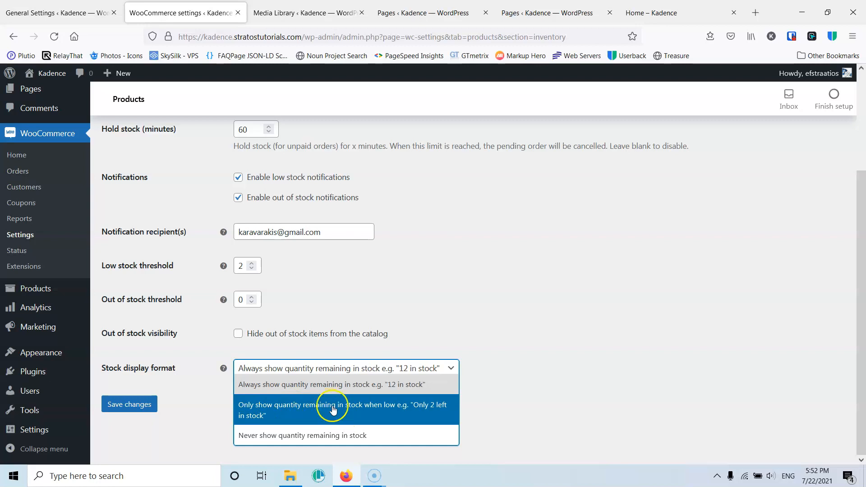
click(430, 410)
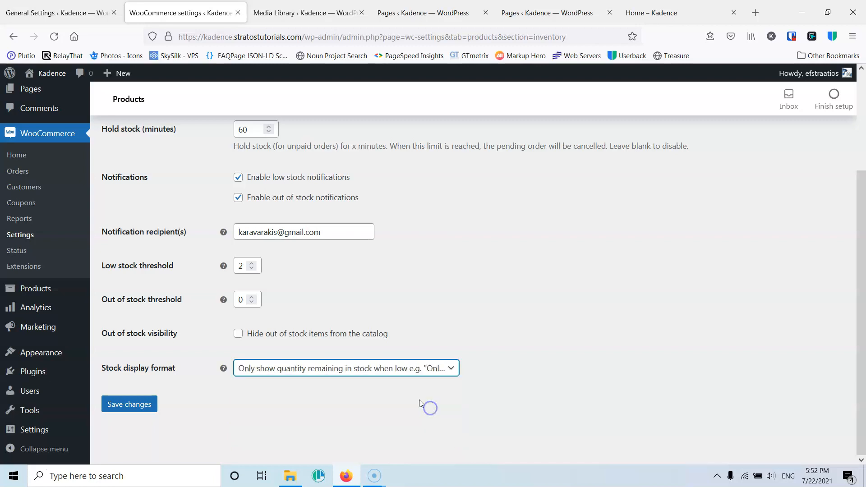
click(411, 369)
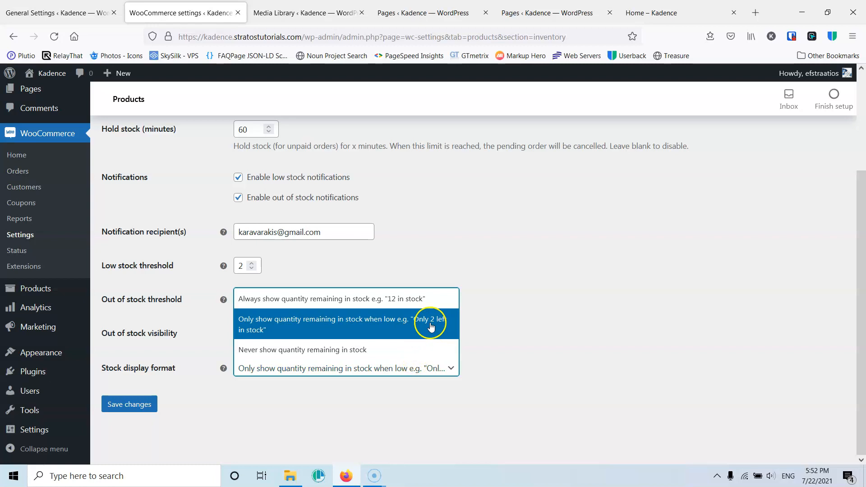
click(420, 304)
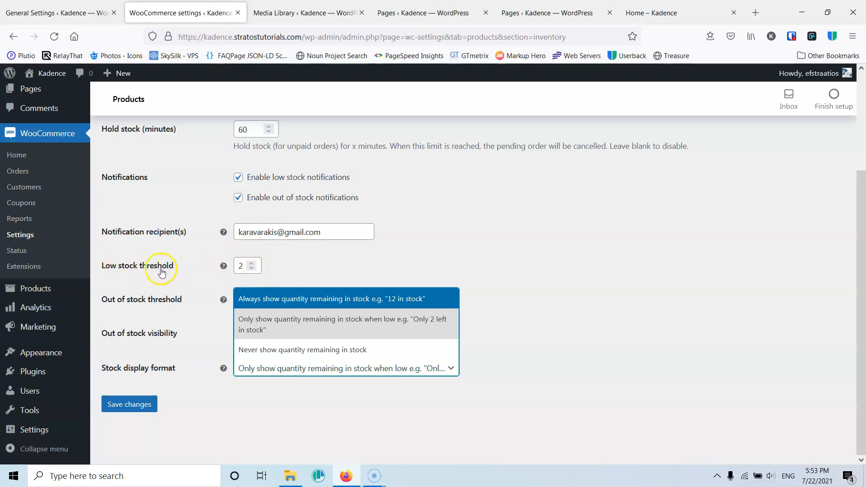
click(178, 269)
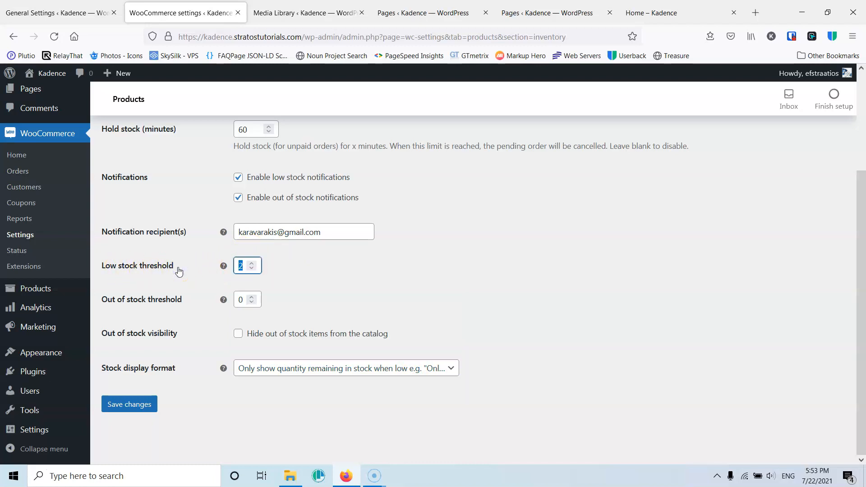
scroll(155, 212, up, 2)
scroll(155, 226, down, 2)
click(120, 407)
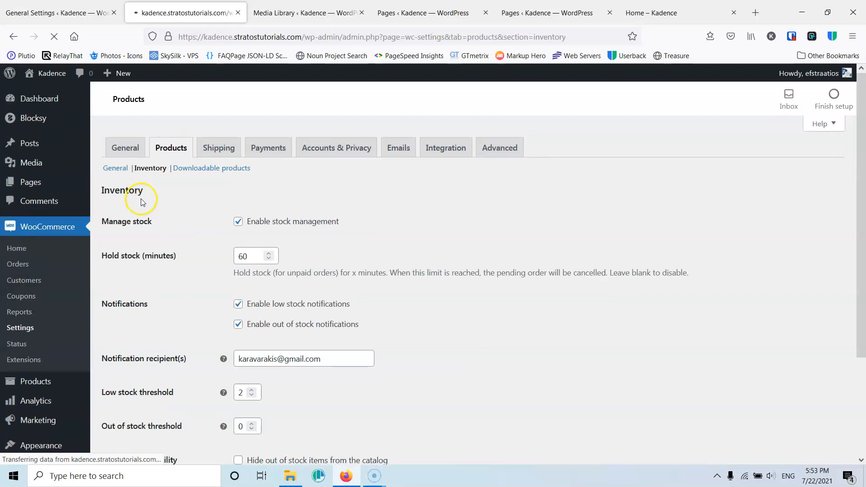
- Open the Downloadable products section and review the file download method options, keeping Force downloads
click(203, 165)
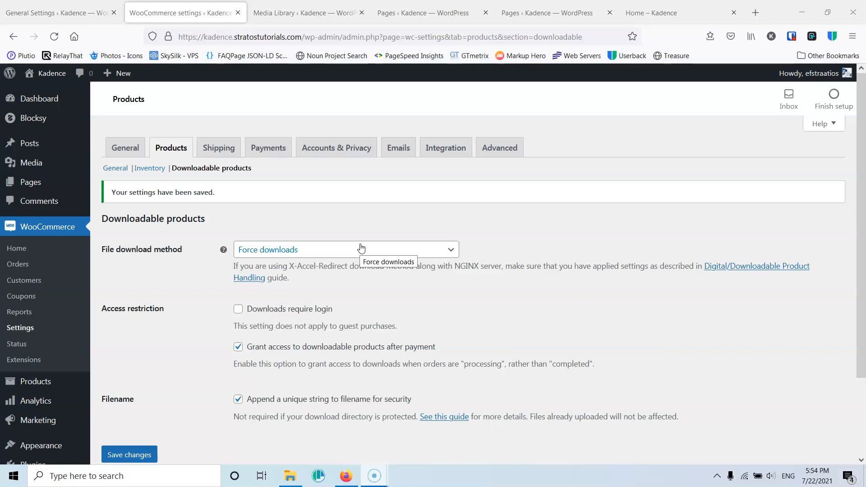
click(421, 251)
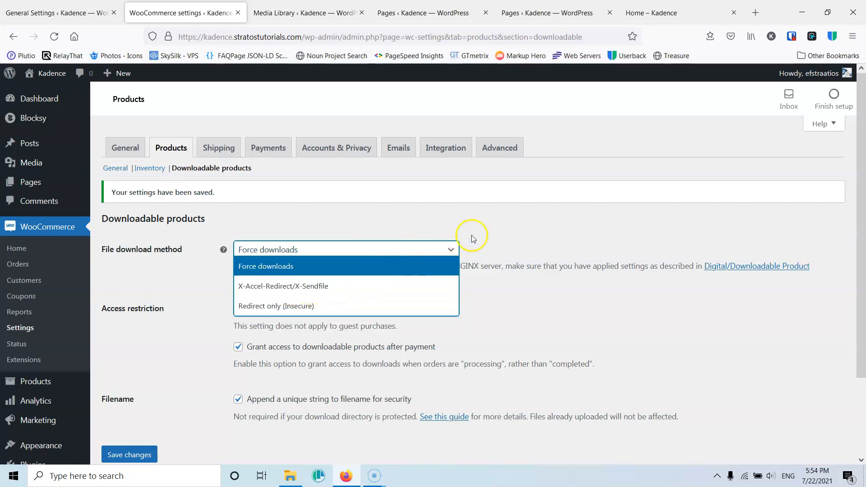
click(493, 231)
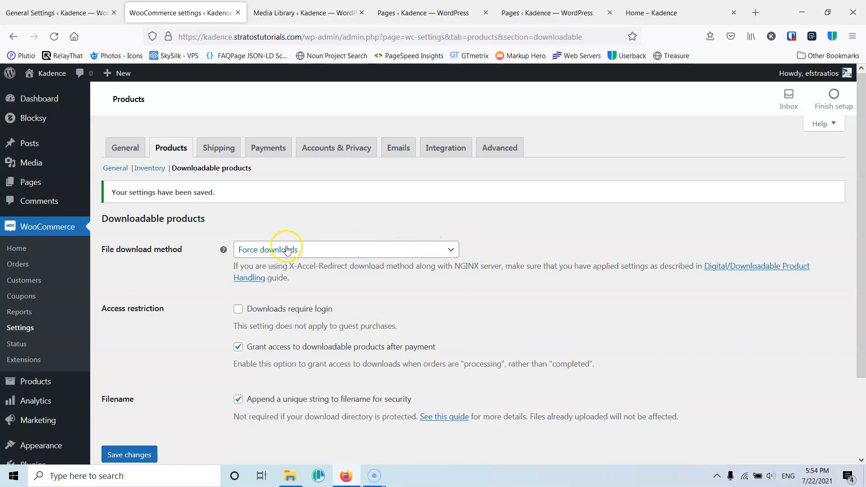
click(299, 250)
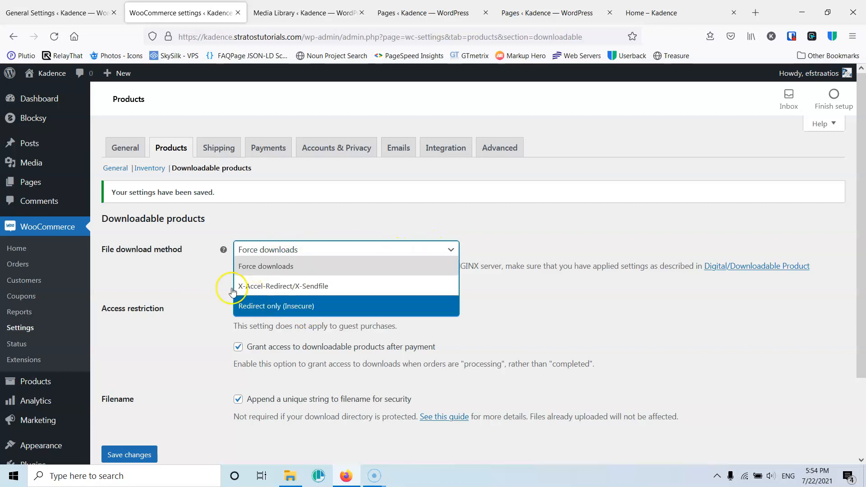
click(202, 288)
click(286, 250)
click(263, 267)
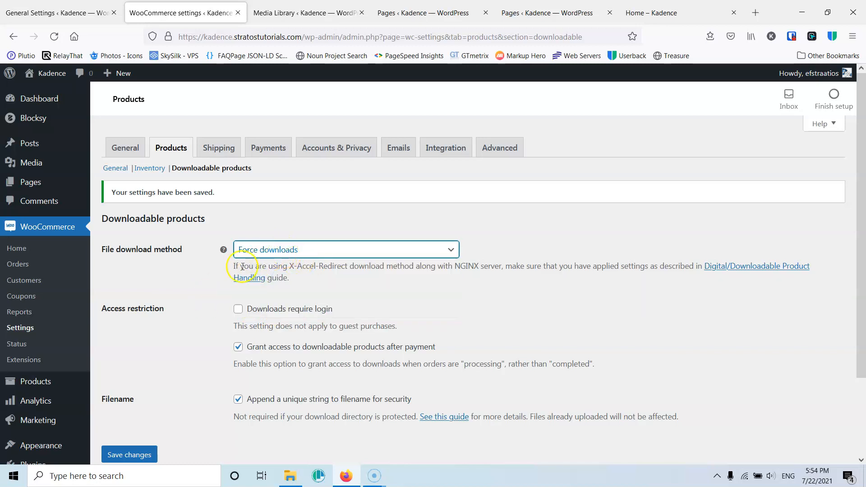
- Save the downloadable product settings and open the Accounts & Privacy settings
scroll(207, 310, down, 2)
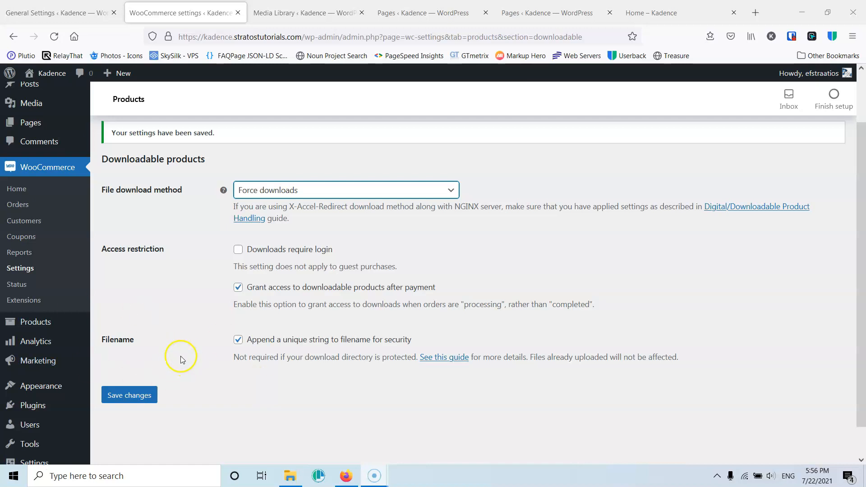
click(126, 398)
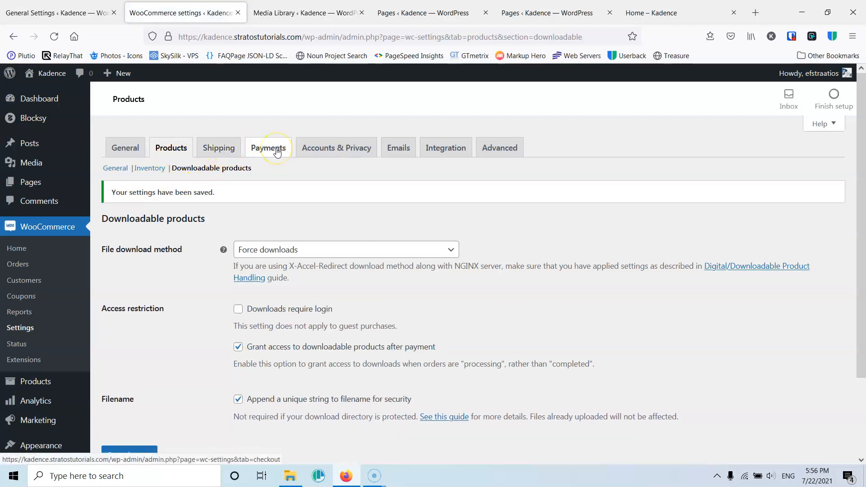
click(333, 150)
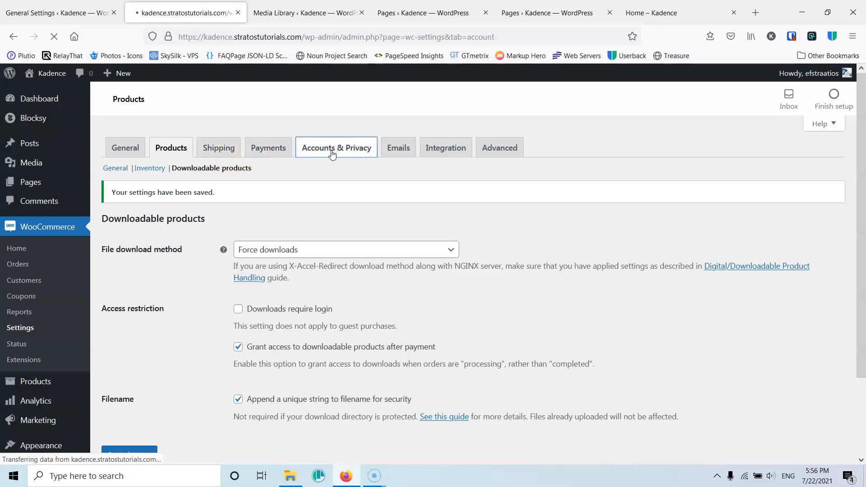
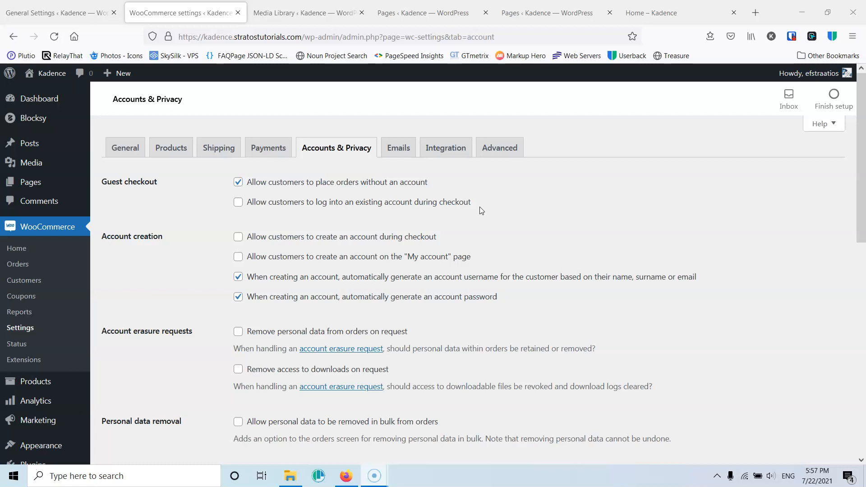
- Allow login to an existing account at checkout, enable account creation at checkout and on the My account page, and disable automatic password generation
click(238, 203)
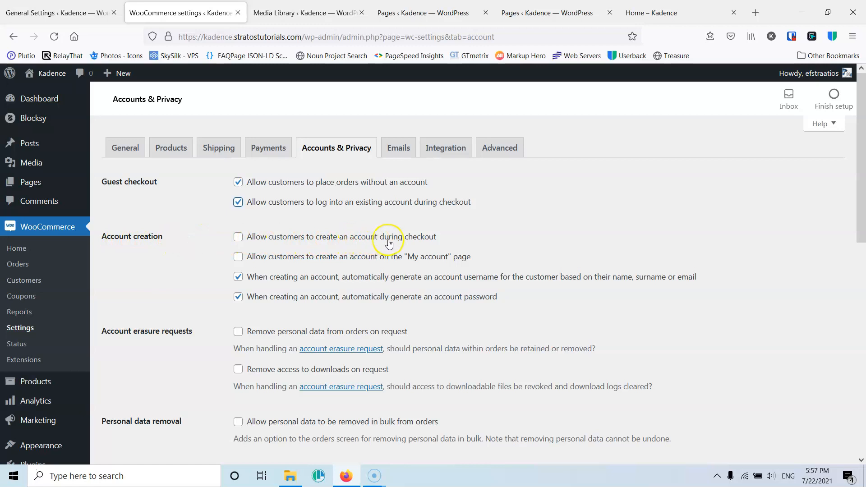
click(235, 238)
click(237, 257)
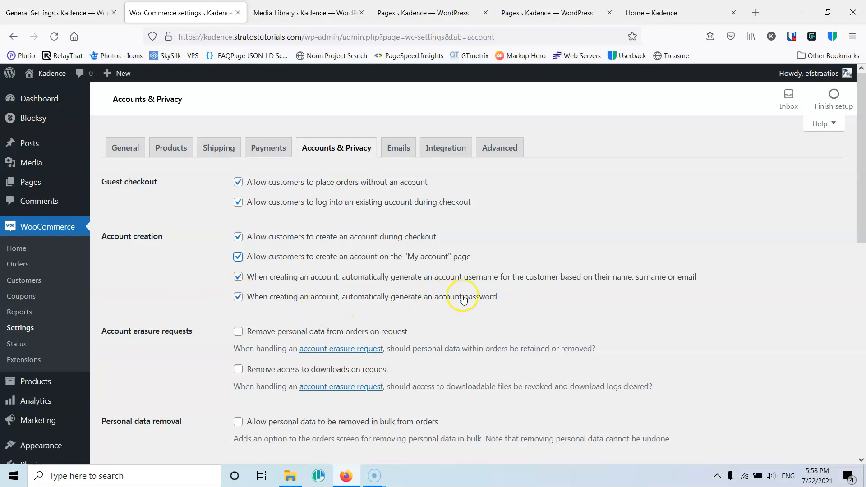
click(238, 302)
- Enable removing personal data from orders and removing download access on account erasure requests
scroll(179, 313, down, 1)
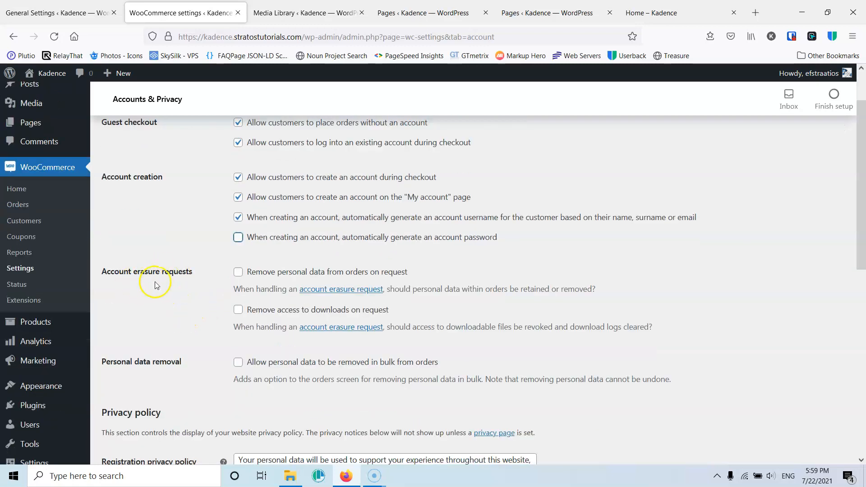
click(16, 465)
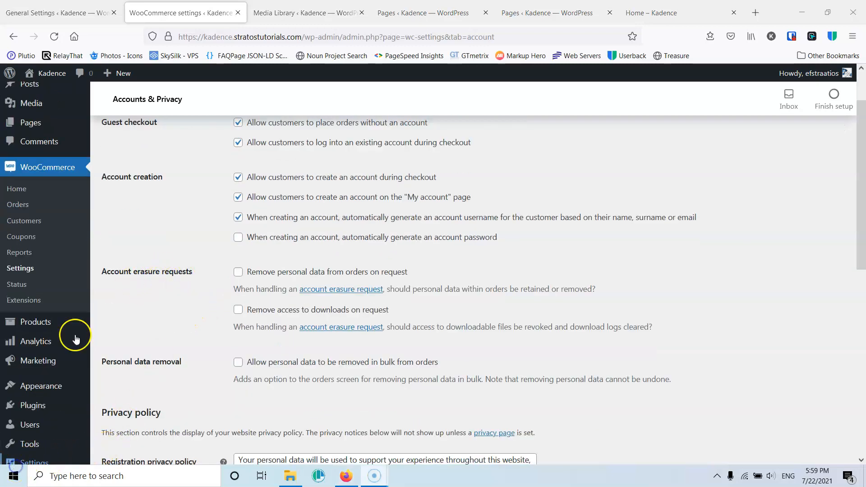
click(239, 273)
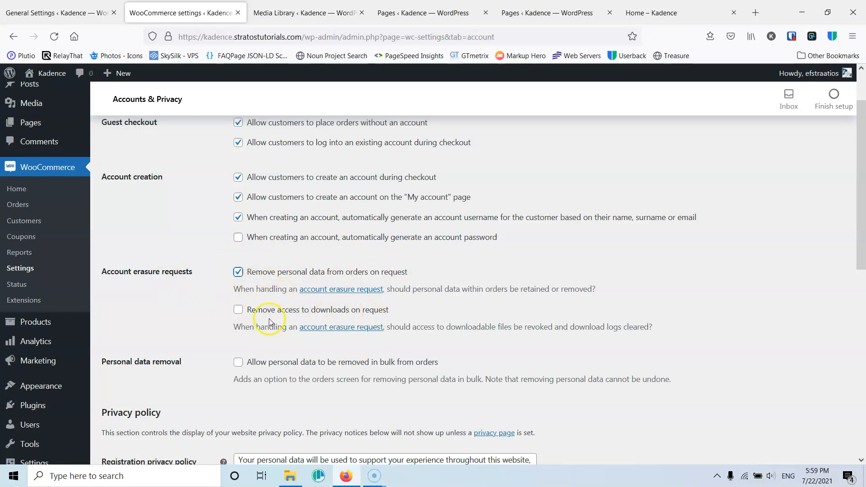
click(238, 310)
- Save the Accounts & Privacy settings after reviewing the registration and checkout privacy policy texts and data retention options
scroll(337, 316, down, 3)
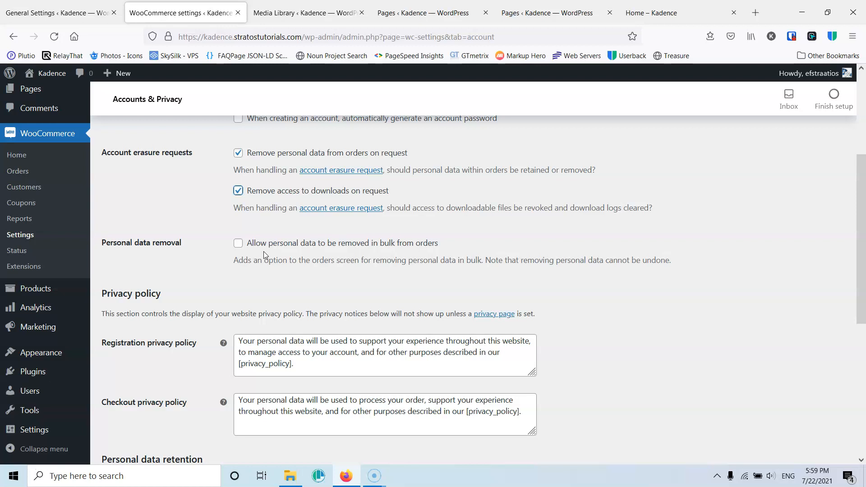
click(275, 242)
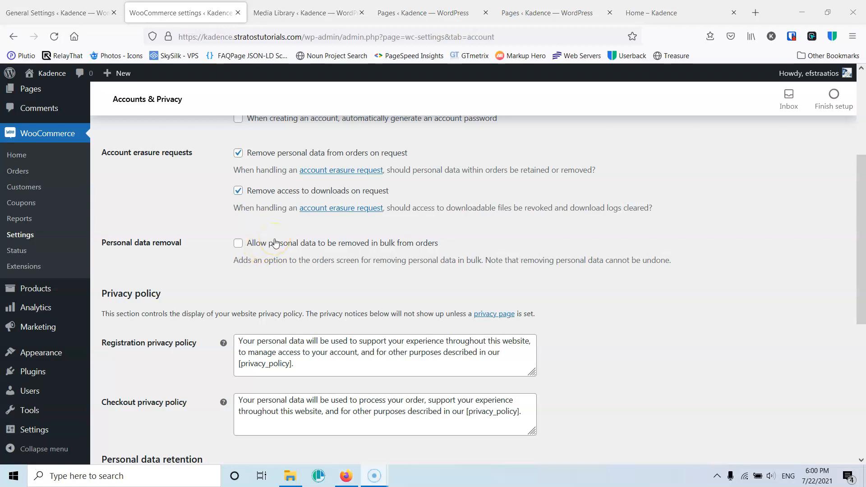
scroll(234, 219, down, 3)
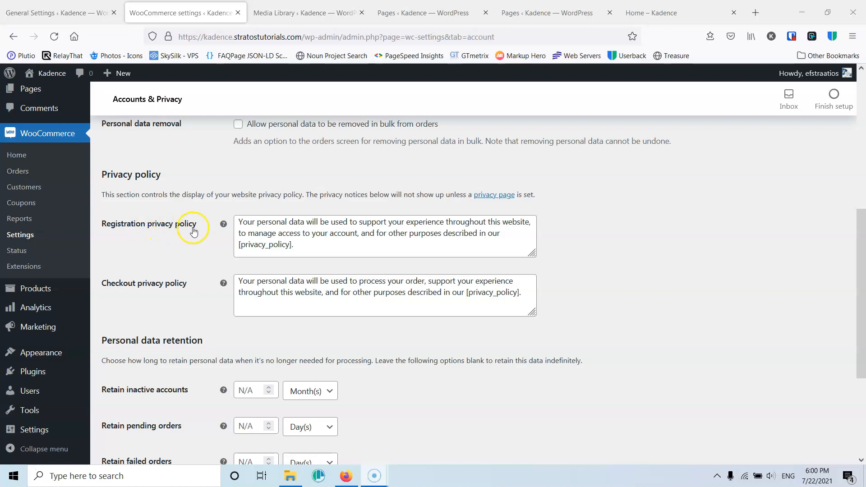
drag(238, 221, 313, 243)
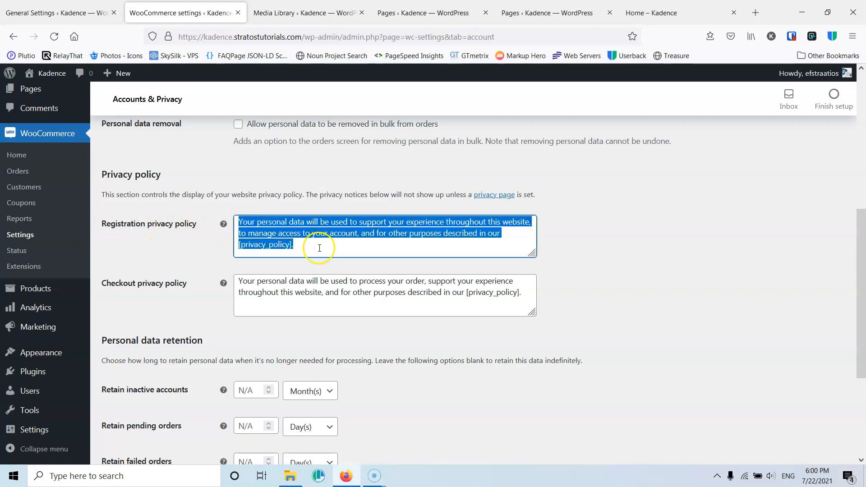
click(316, 246)
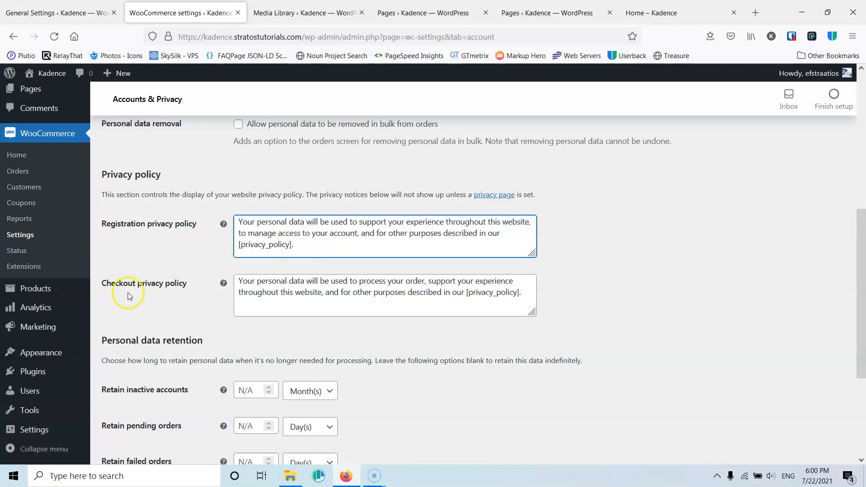
drag(240, 283, 526, 292)
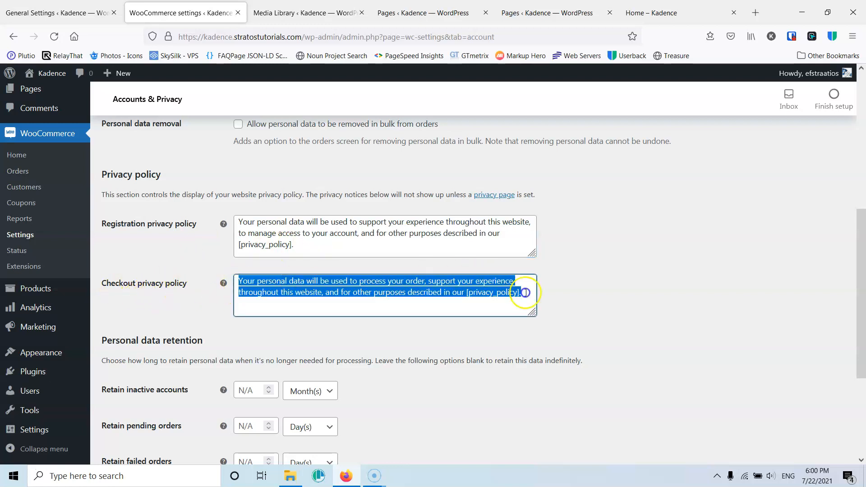
click(525, 292)
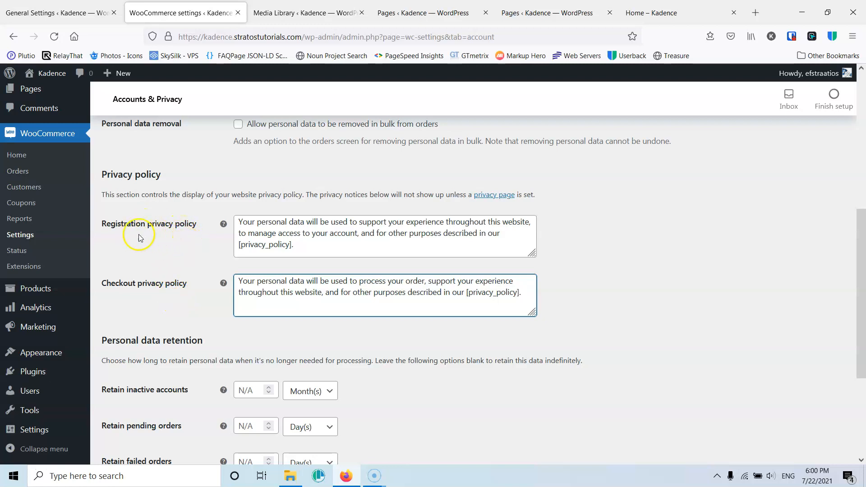
scroll(167, 261, down, 4)
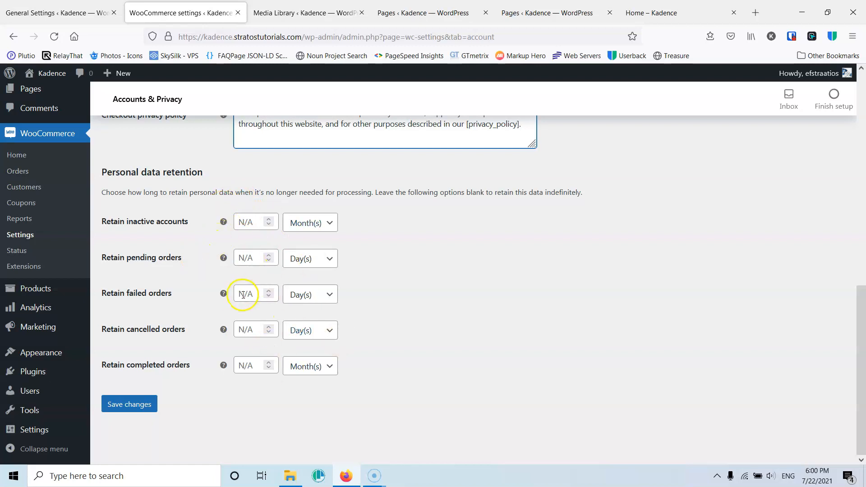
click(142, 405)
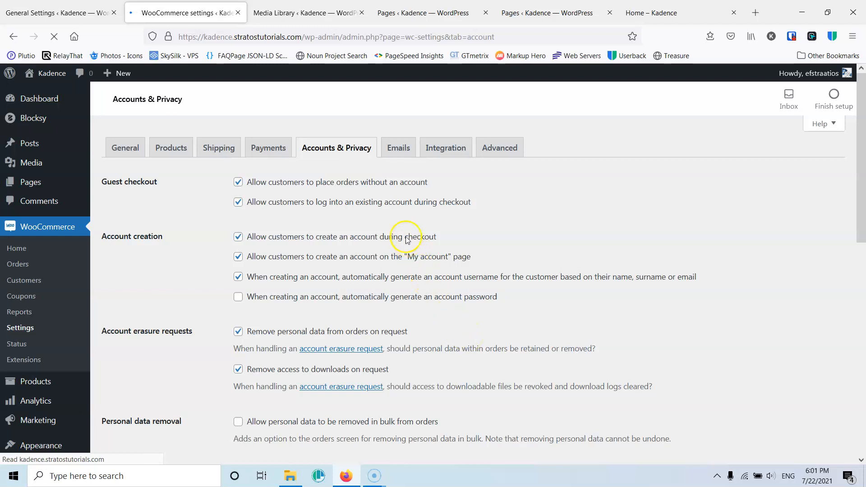
- Open the Emails settings and review the list of email notifications and their recipients
click(396, 147)
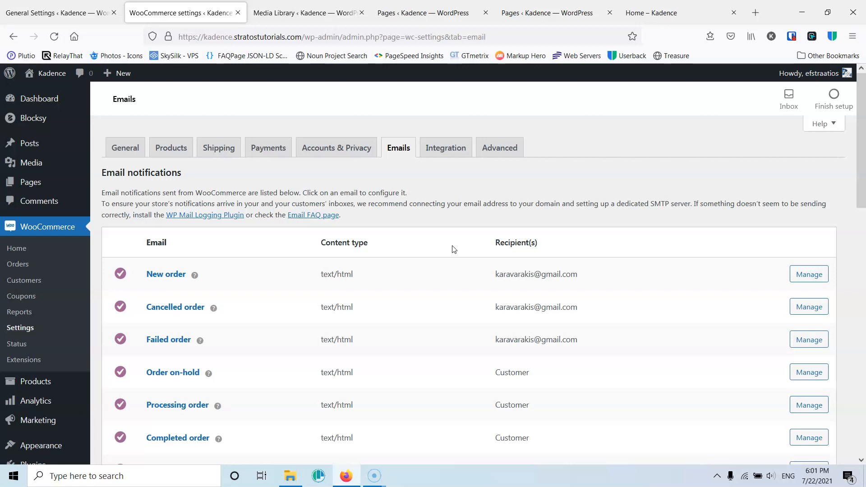
scroll(232, 283, down, 3)
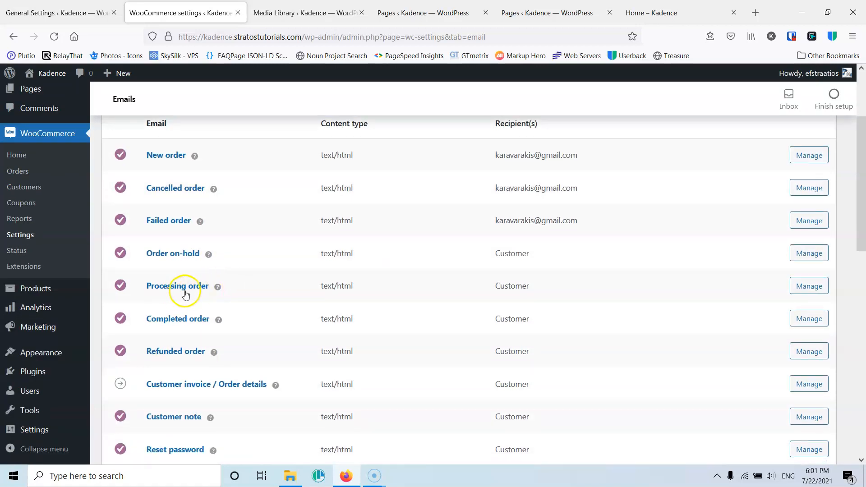
scroll(195, 324, down, 1)
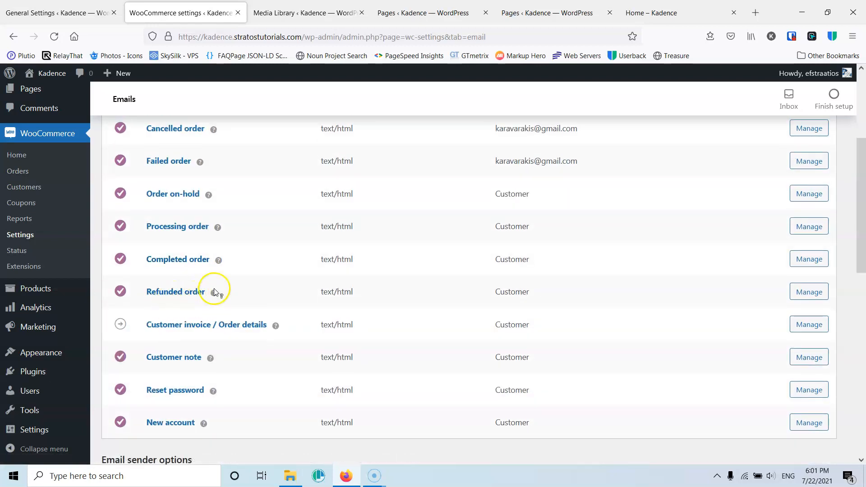
scroll(232, 315, up, 2)
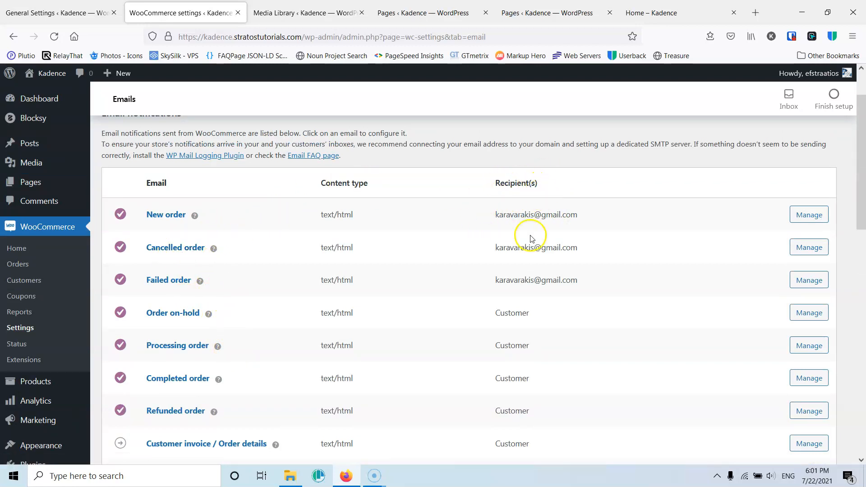
scroll(534, 239, down, 1)
scroll(545, 285, down, 3)
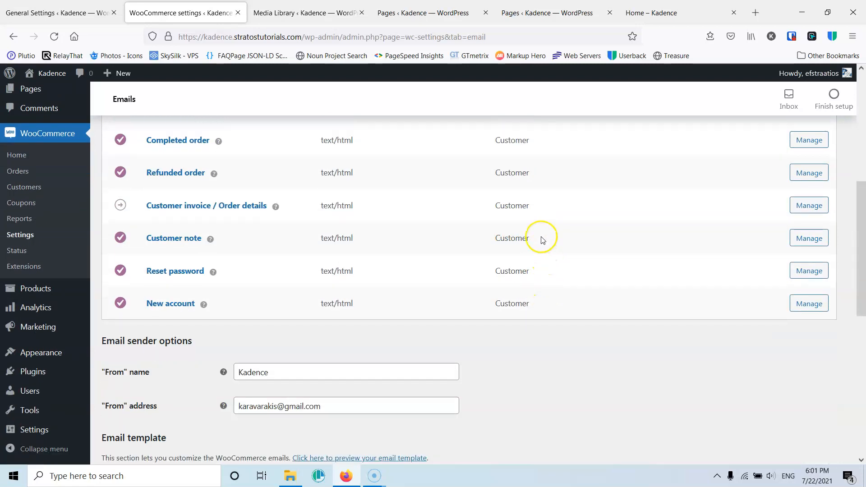
scroll(541, 238, up, 2)
scroll(533, 302, down, 2)
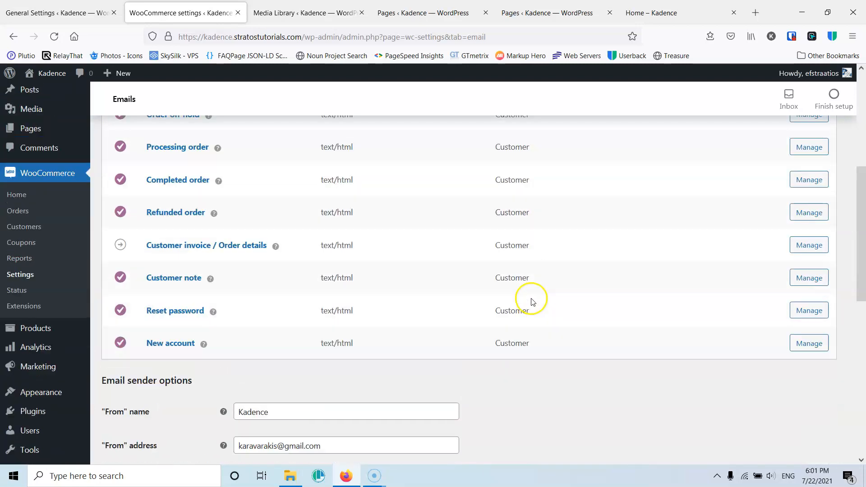
scroll(523, 225, up, 4)
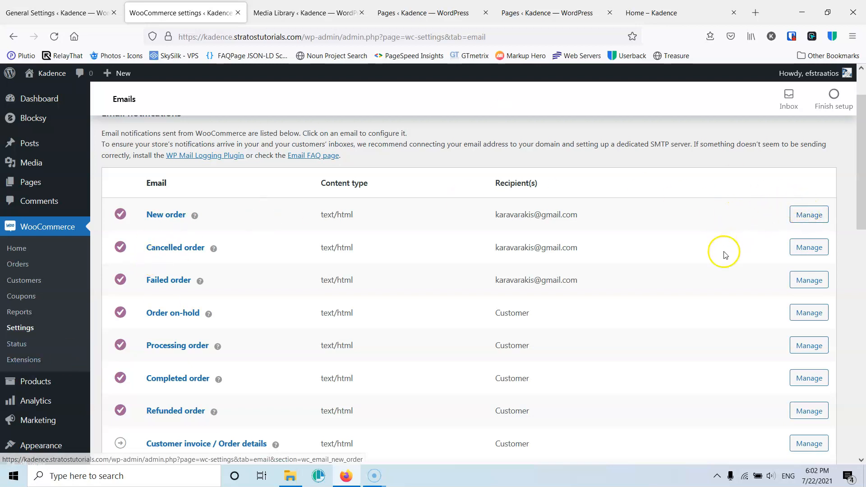
scroll(725, 255, down, 4)
scroll(658, 345, up, 4)
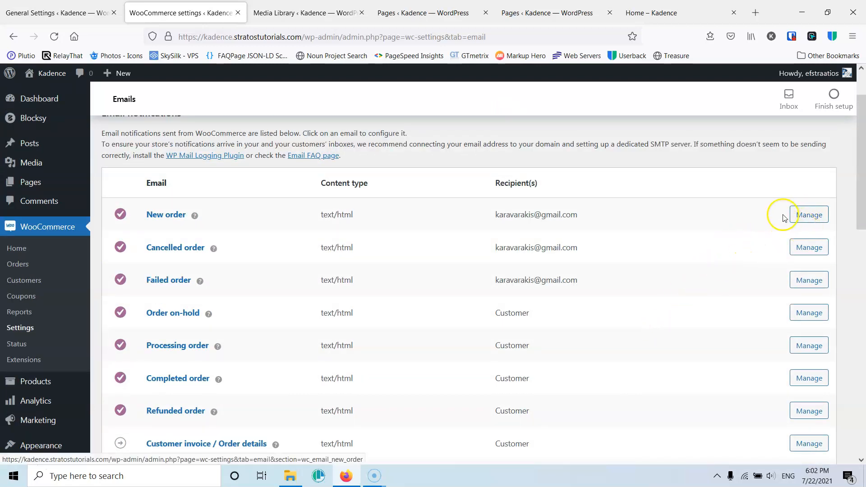
scroll(776, 217, down, 1)
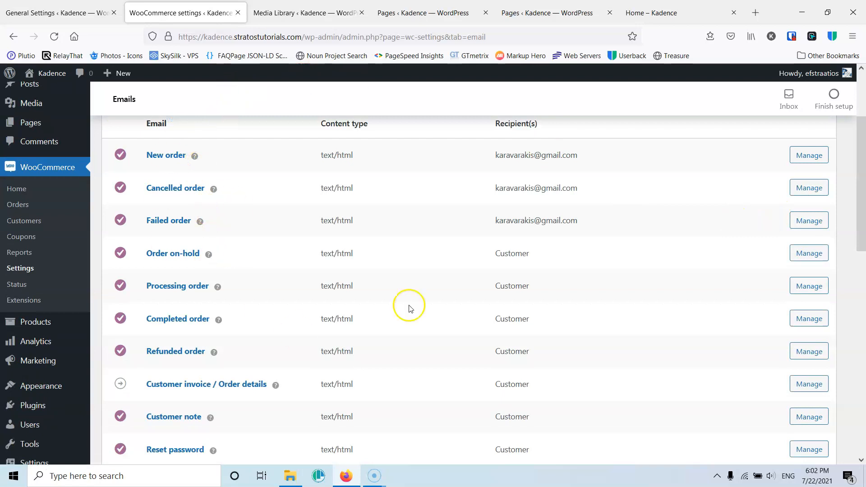
- Open the New order email settings and examine its recipient and additional content fields
click(809, 155)
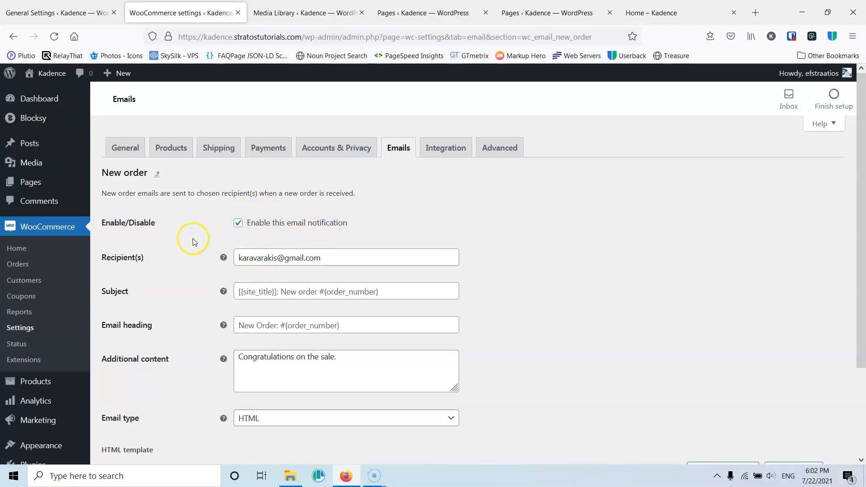
scroll(185, 232, down, 2)
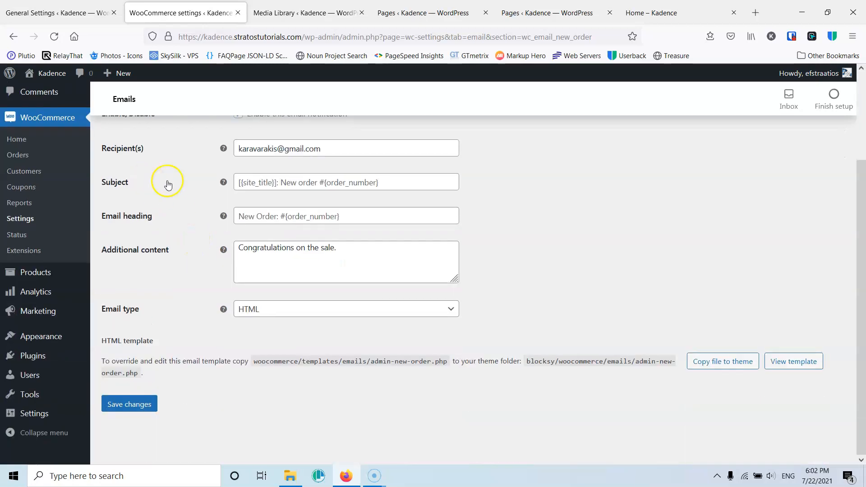
click(327, 149)
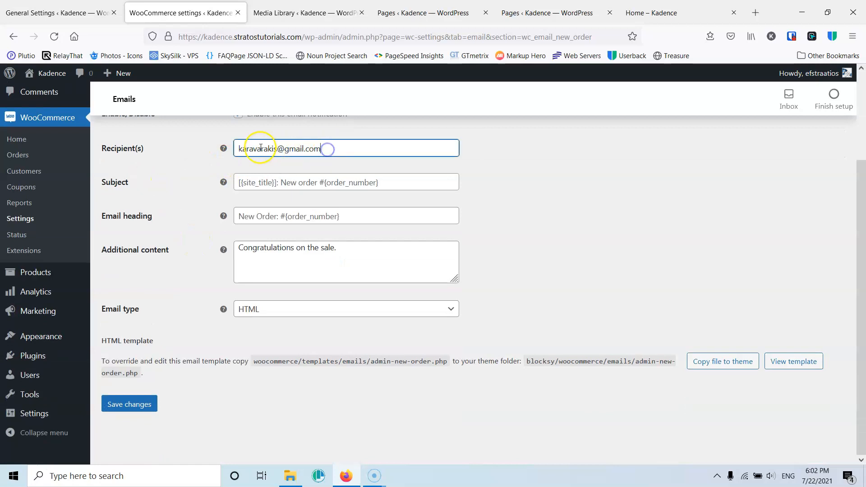
mouse_move(222, 149)
click(331, 254)
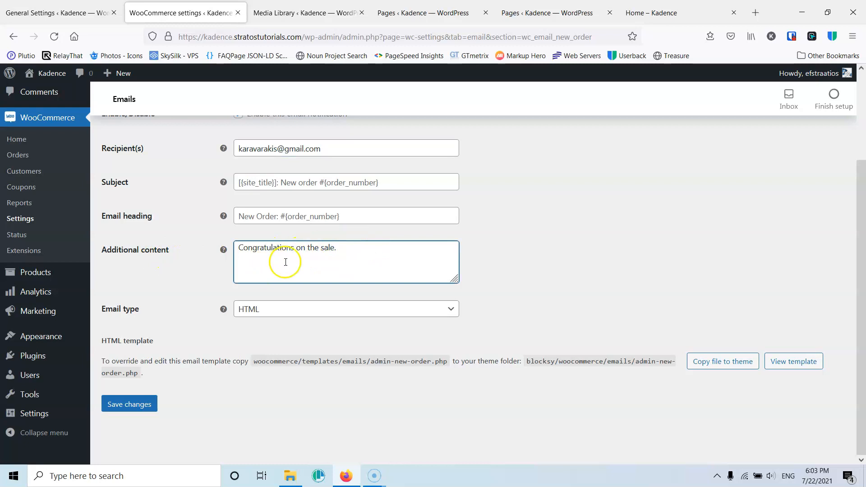
click(293, 264)
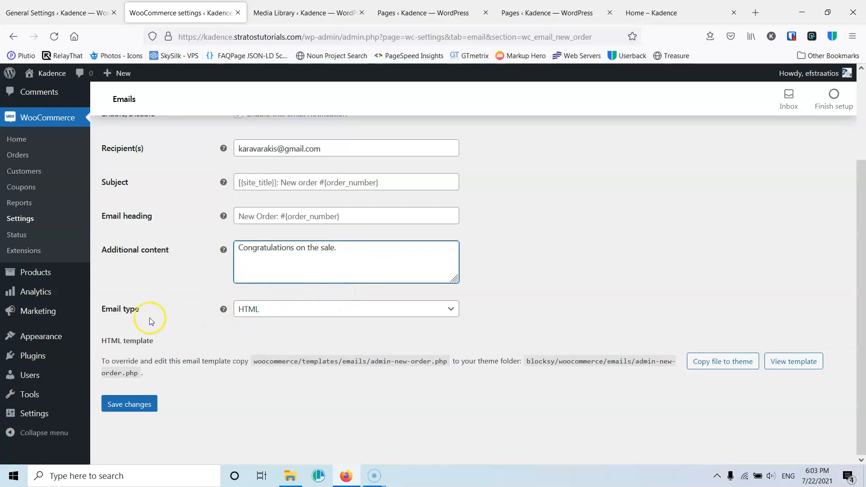
- Switch the New order email type to Multipart and back to HTML, and save the email settings
click(302, 311)
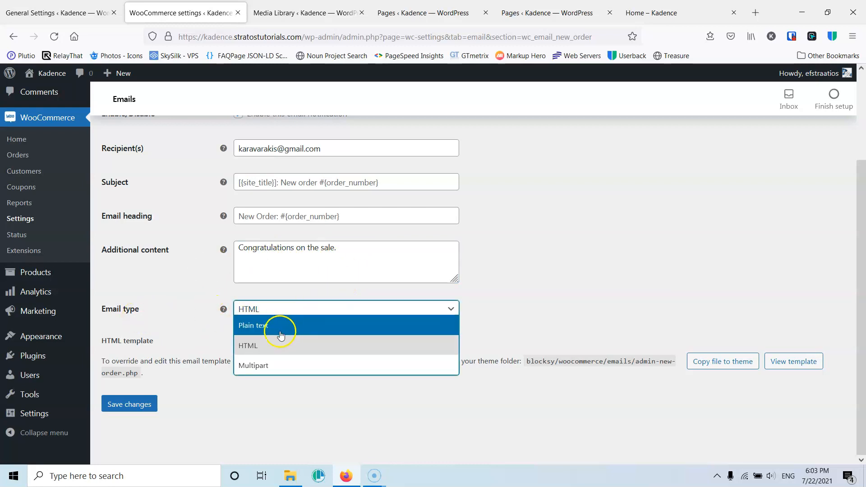
click(285, 369)
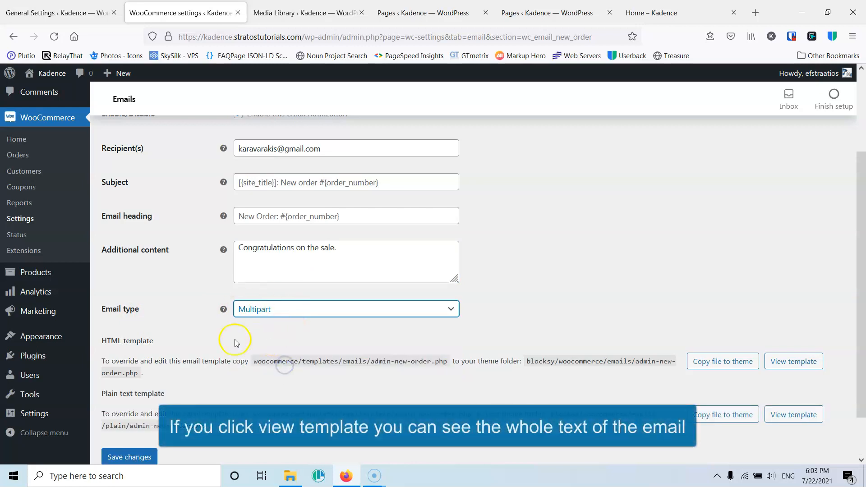
scroll(234, 322, down, 2)
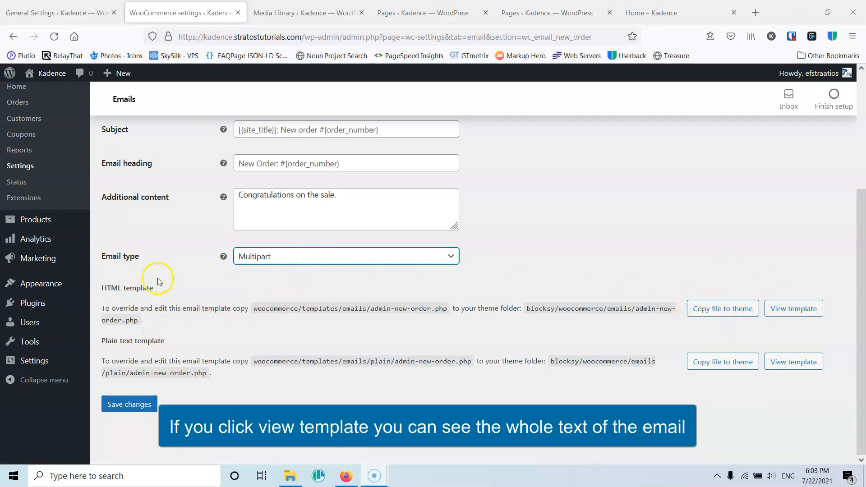
click(317, 257)
click(271, 292)
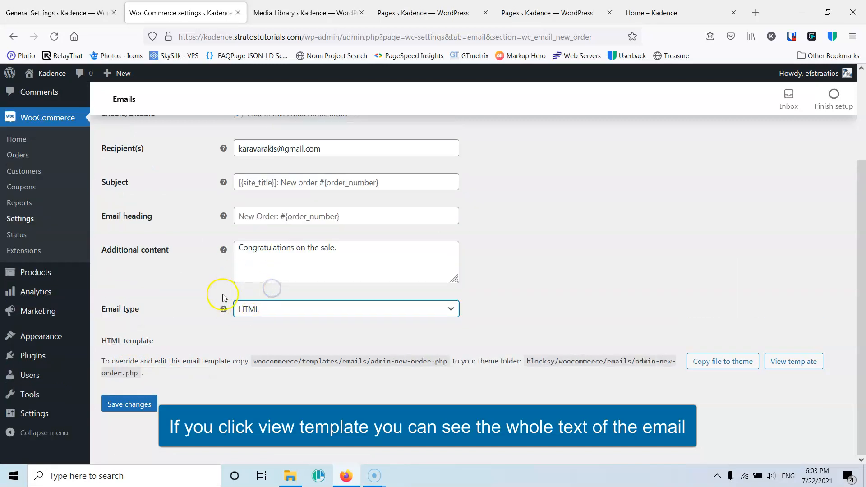
click(124, 403)
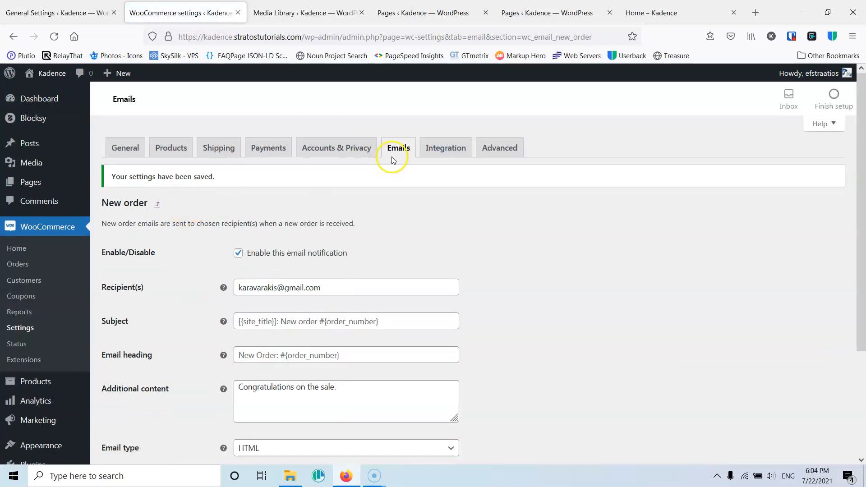
- Return to the email notifications list and open the Processing order email settings
click(398, 151)
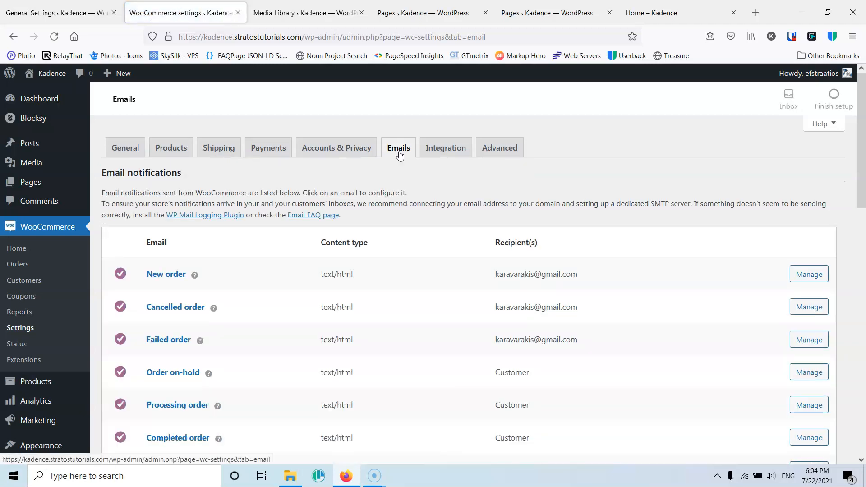
click(320, 340)
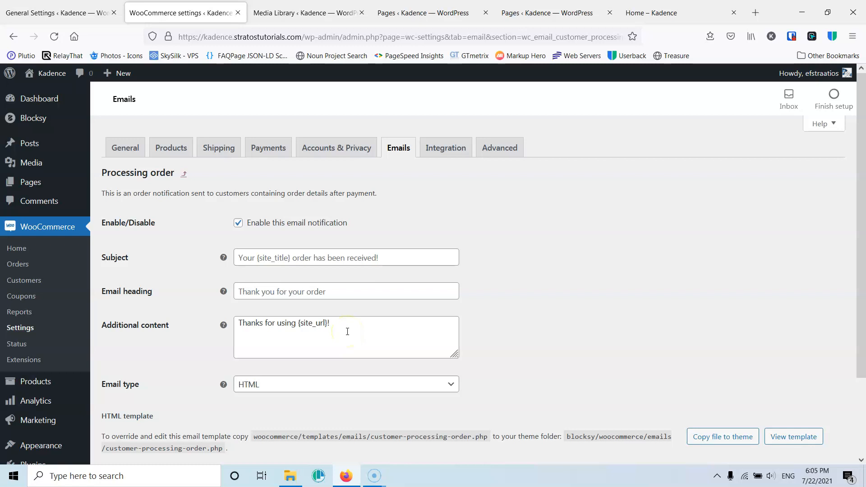
- Return from the Processing order email to the email notifications list
scroll(383, 329, down, 2)
scroll(397, 270, up, 2)
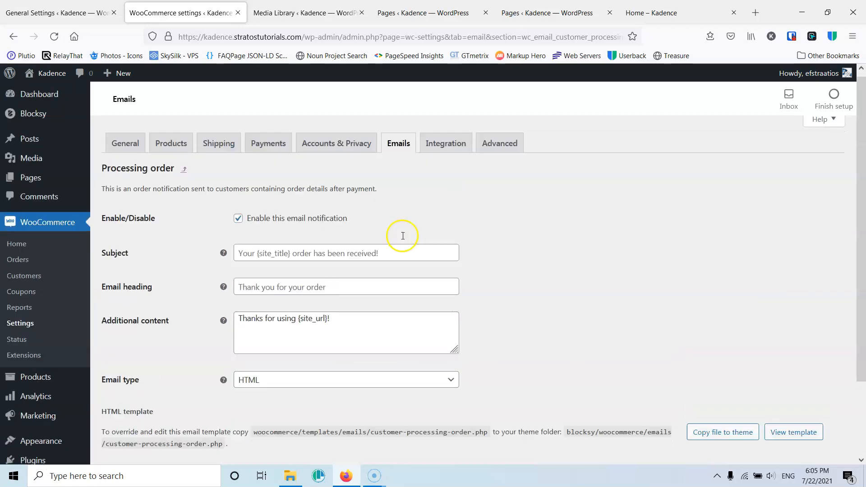
click(404, 154)
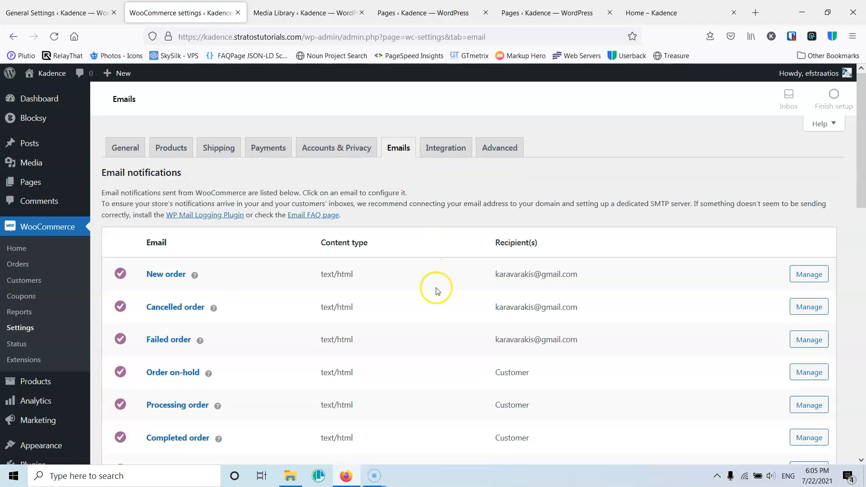
- Review the email sender name, from address and email template options, and save the email settings
scroll(435, 288, down, 9)
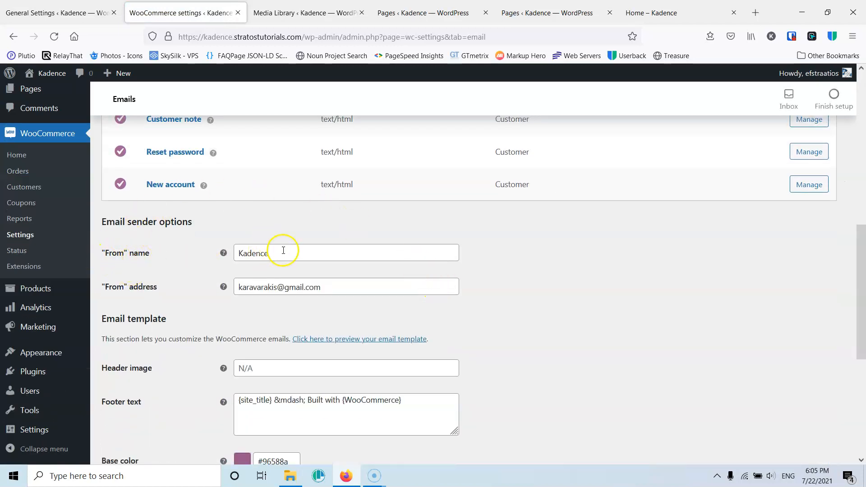
double_click(245, 252)
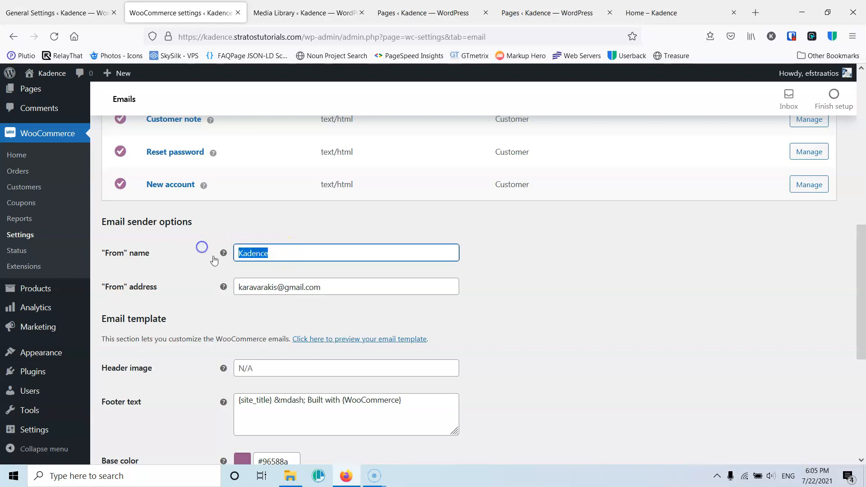
click(258, 254)
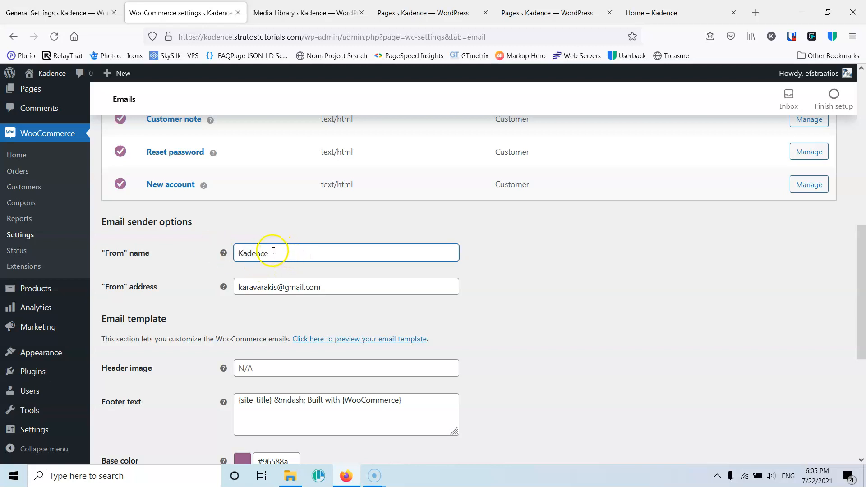
drag(274, 253, 233, 253)
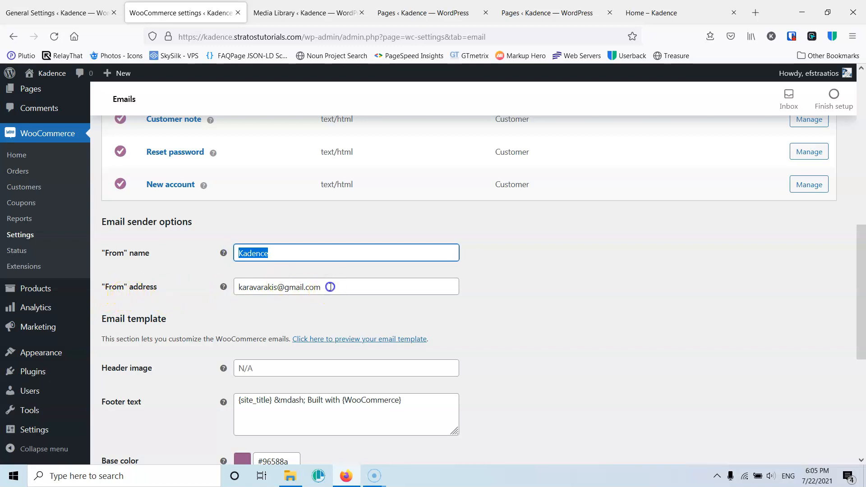
drag(327, 287, 185, 295)
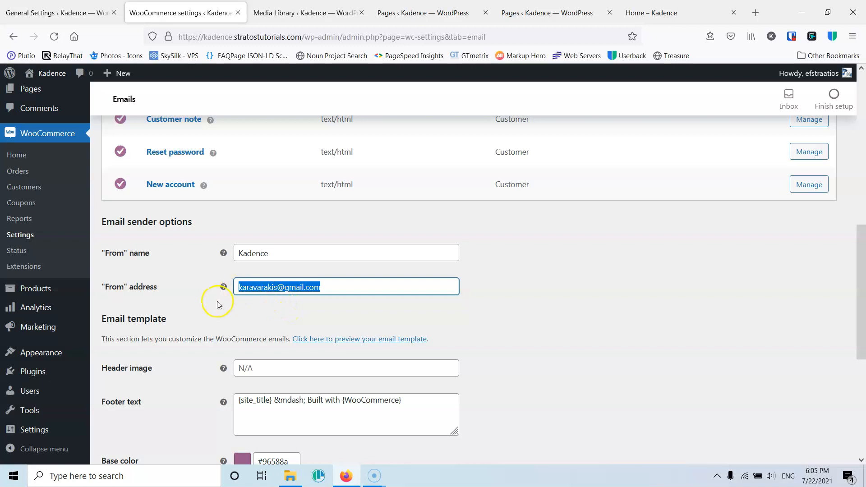
scroll(217, 298, down, 2)
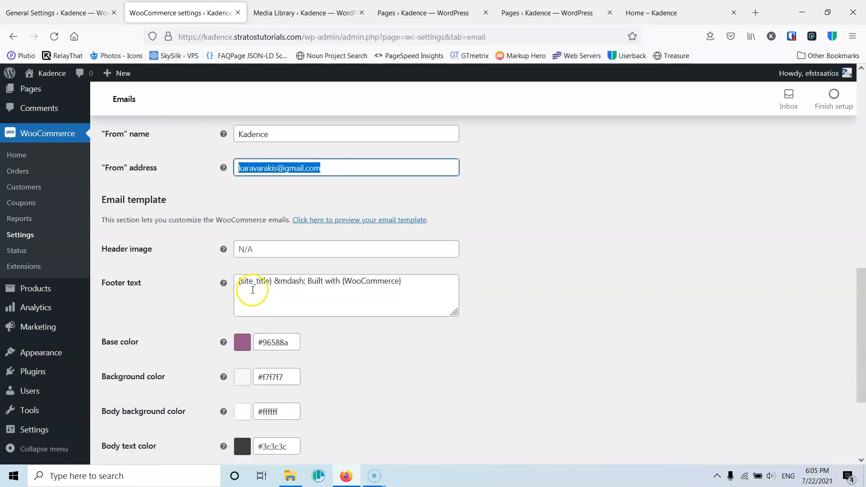
scroll(170, 280, down, 2)
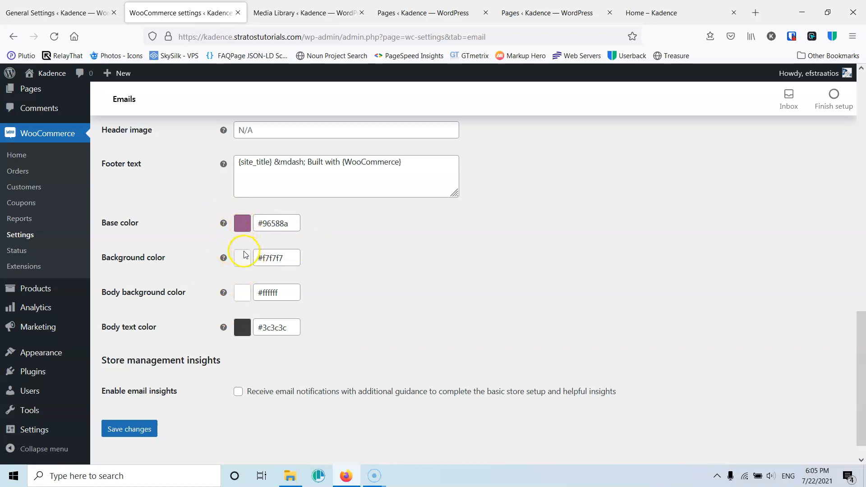
scroll(251, 321, up, 2)
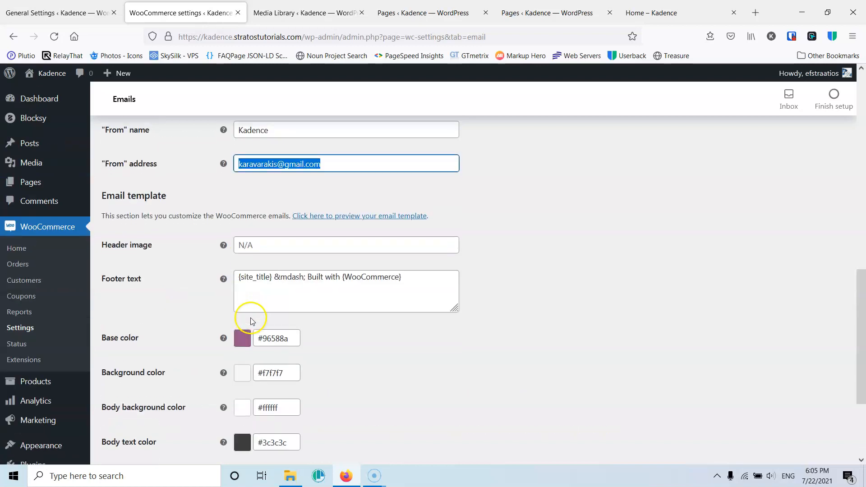
scroll(248, 296, down, 3)
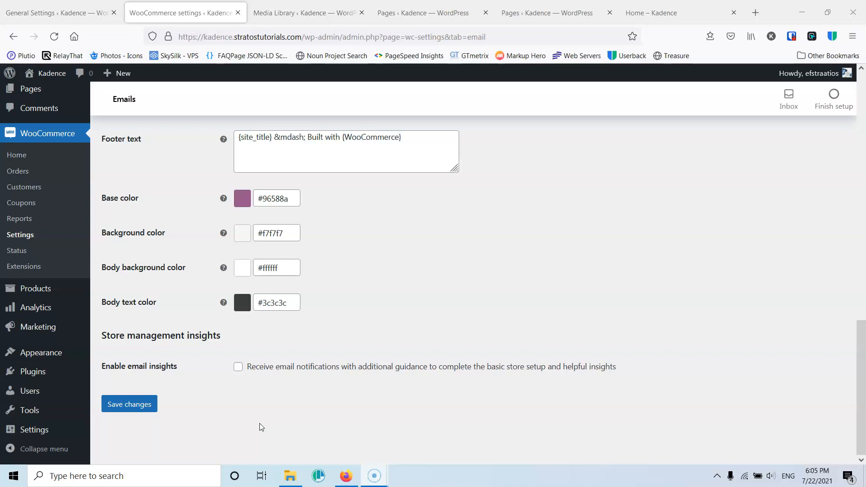
click(141, 404)
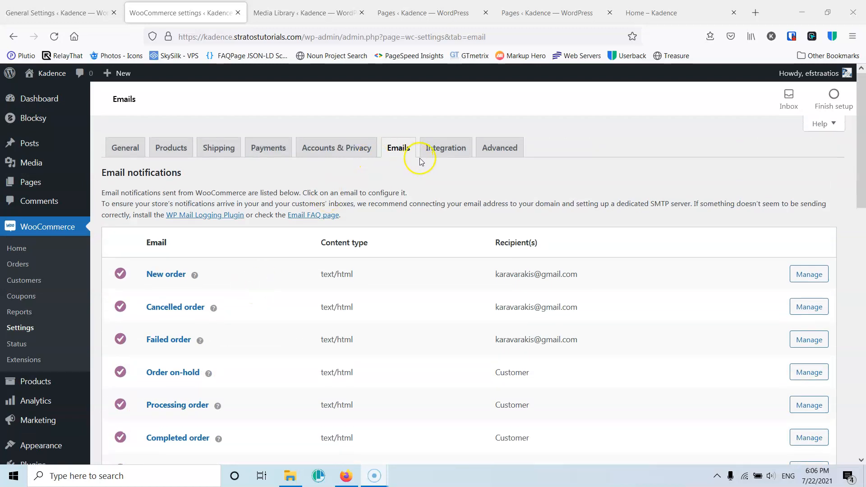
- Examine the MaxMind licence key and database path in the Integration settings and return to the Emails settings
click(440, 150)
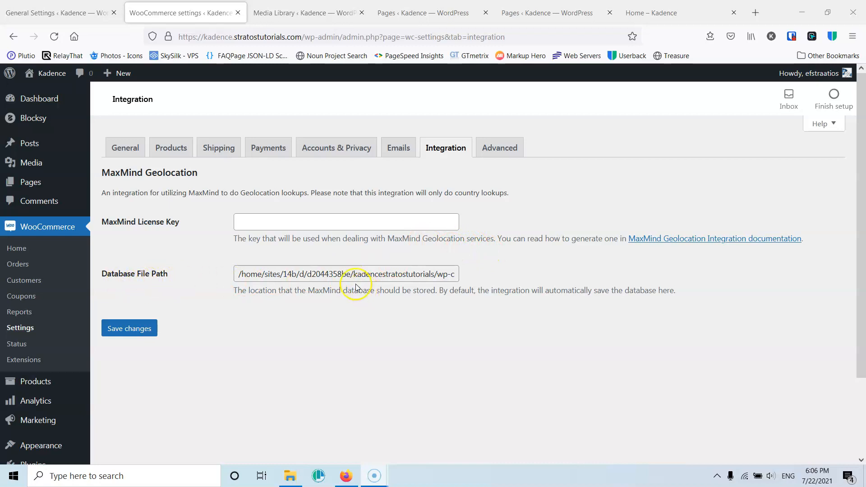
drag(414, 275, 476, 274)
click(420, 275)
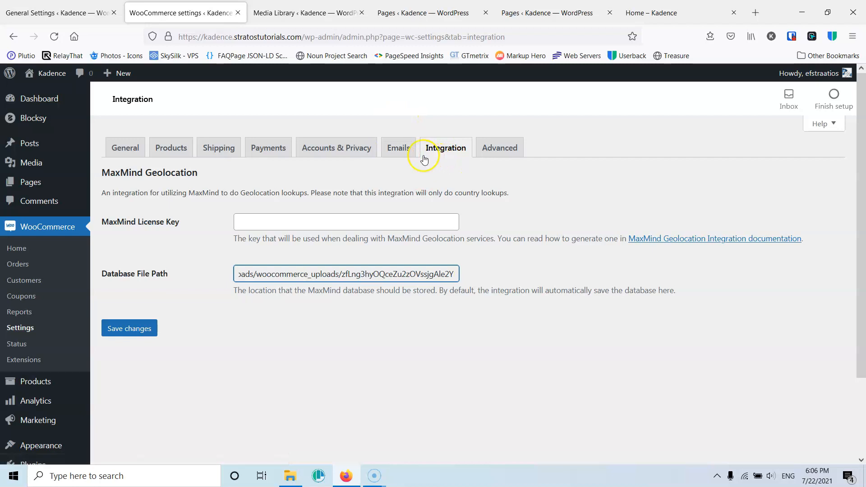
click(402, 156)
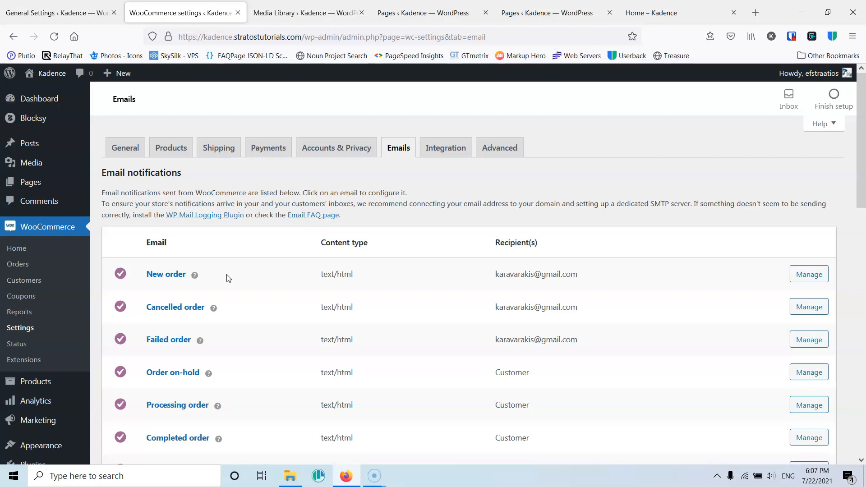
key(F9)
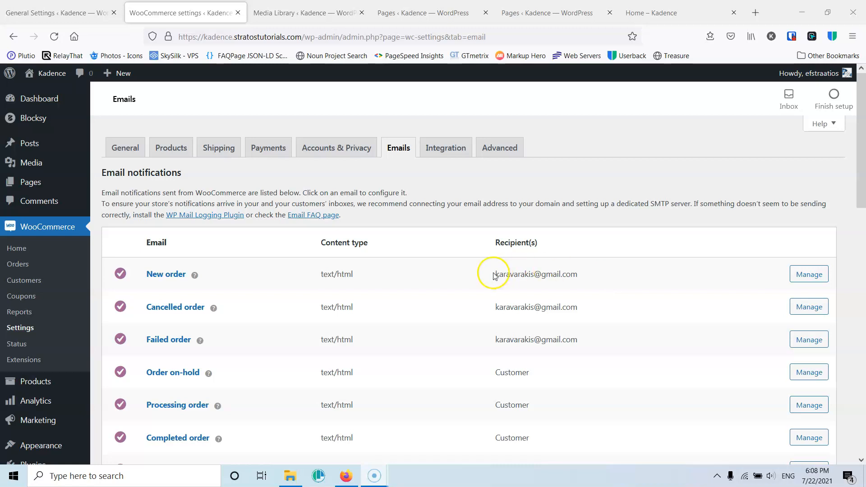
- Open the Advanced page setup and set the Terms and conditions page to Privacy Policy
click(502, 153)
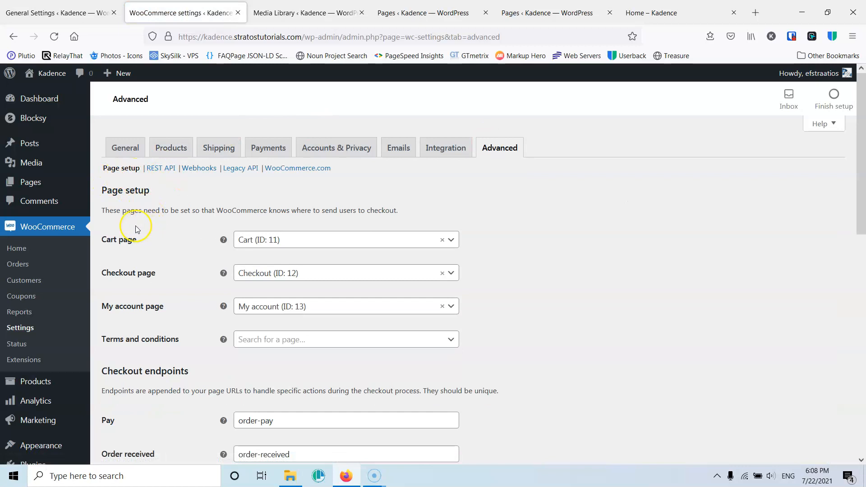
click(299, 243)
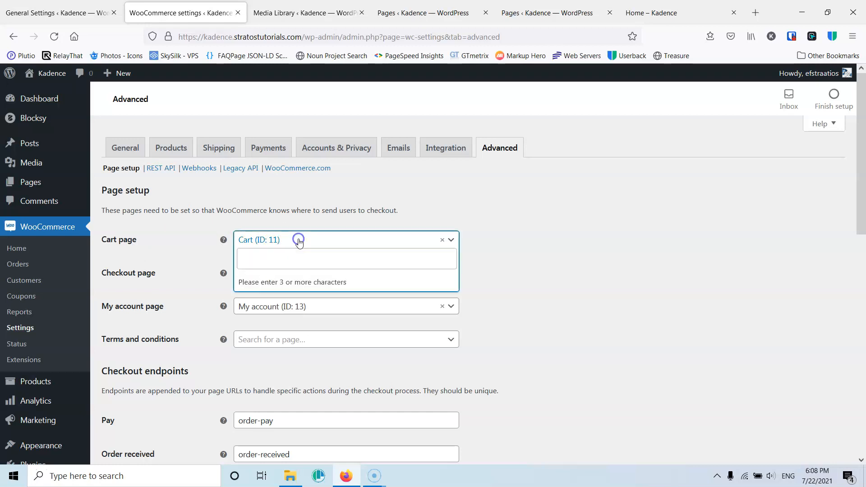
click(561, 228)
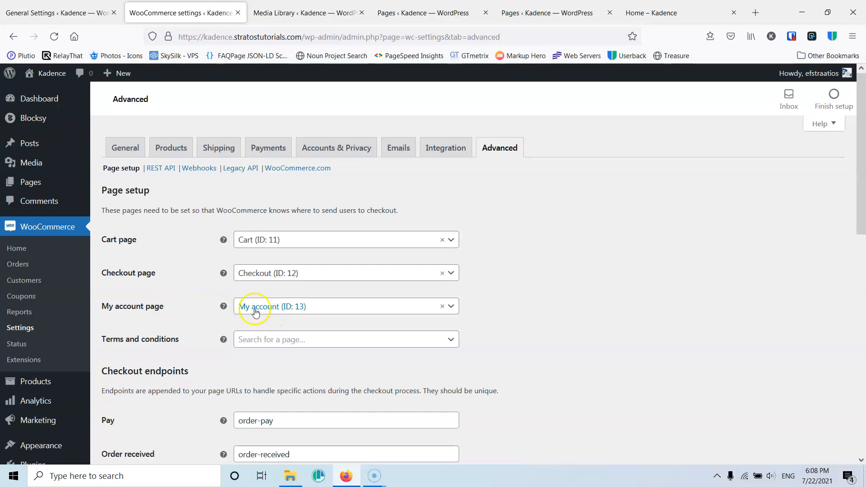
click(275, 341)
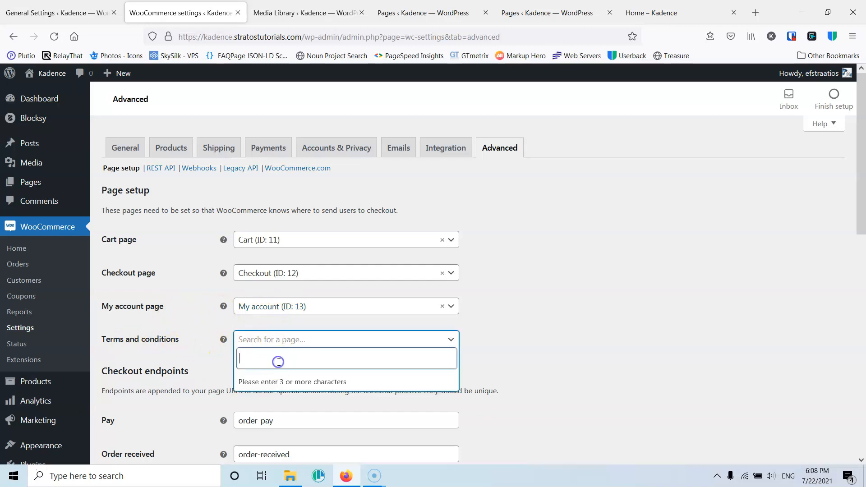
text(Priv)
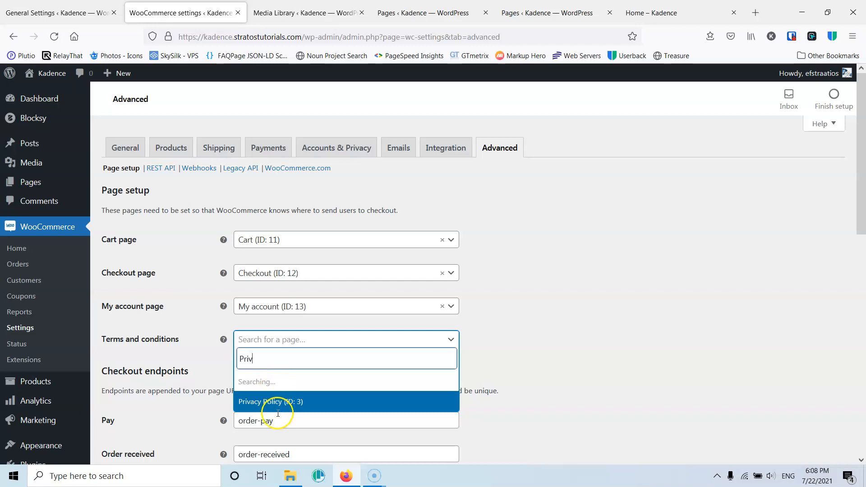
click(273, 405)
click(266, 343)
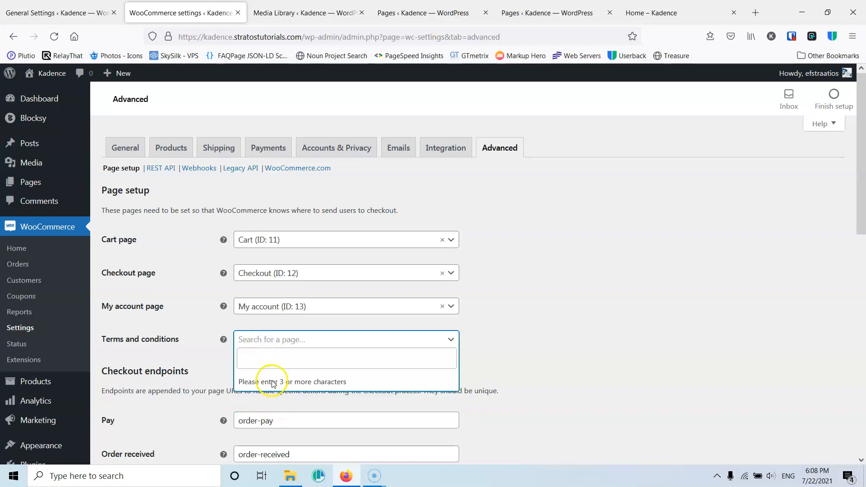
text(priv)
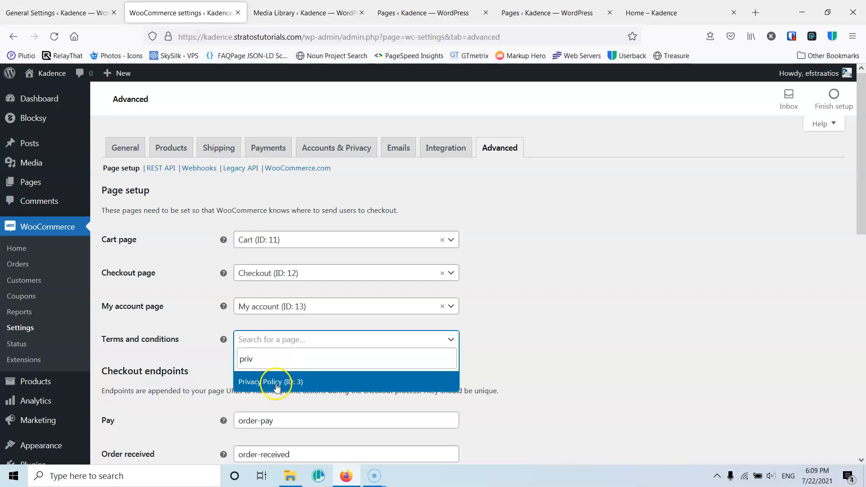
click(276, 382)
- Examine the checkout and account endpoints and try to save the advanced settings
scroll(187, 344, down, 5)
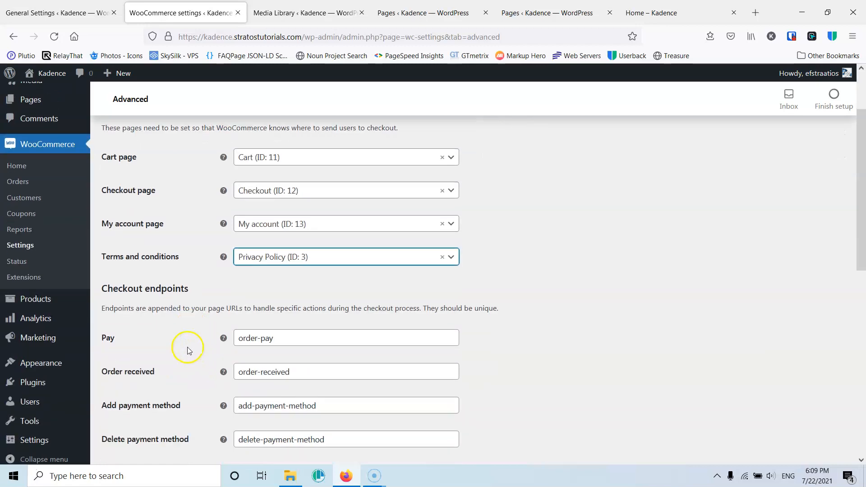
scroll(175, 322, down, 1)
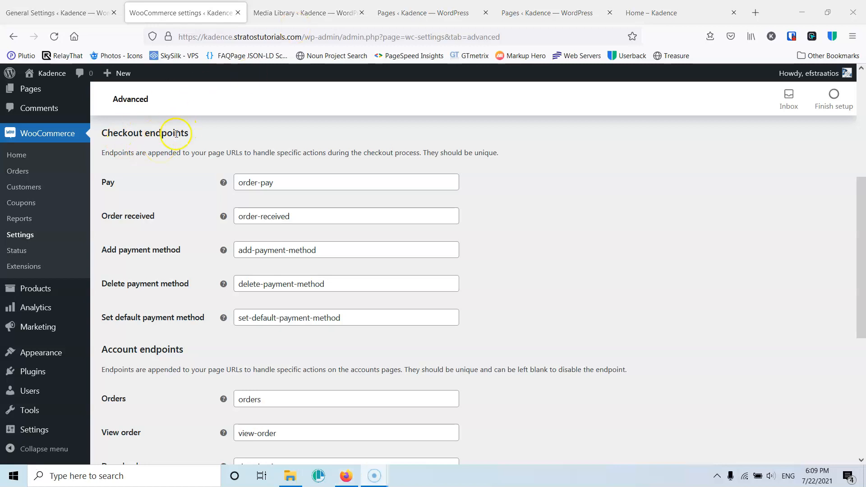
drag(145, 134, 189, 133)
click(193, 132)
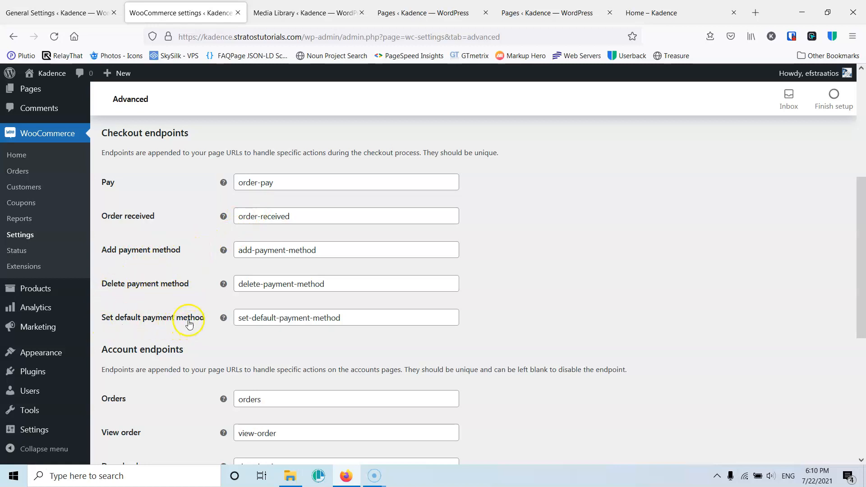
scroll(180, 284, down, 2)
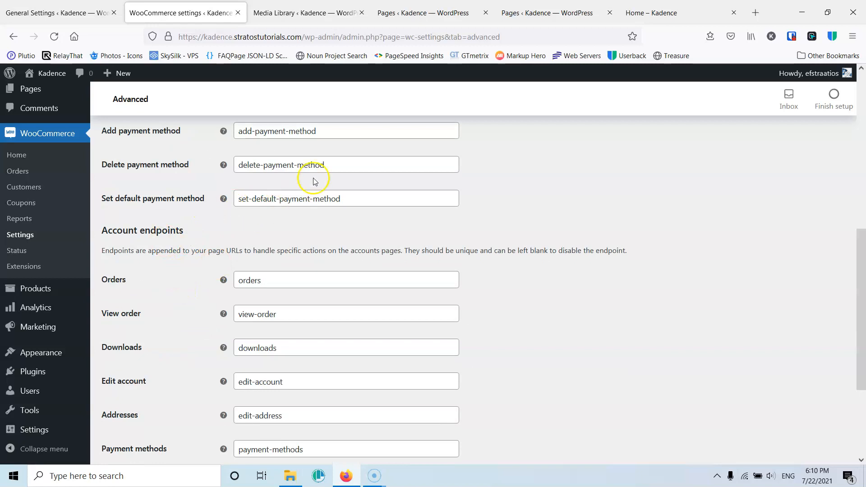
scroll(193, 244, up, 2)
scroll(209, 256, down, 2)
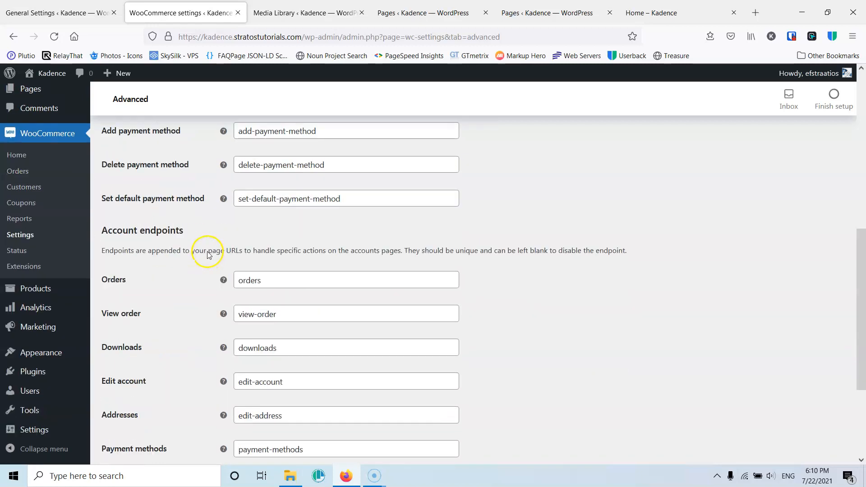
scroll(211, 252, down, 1)
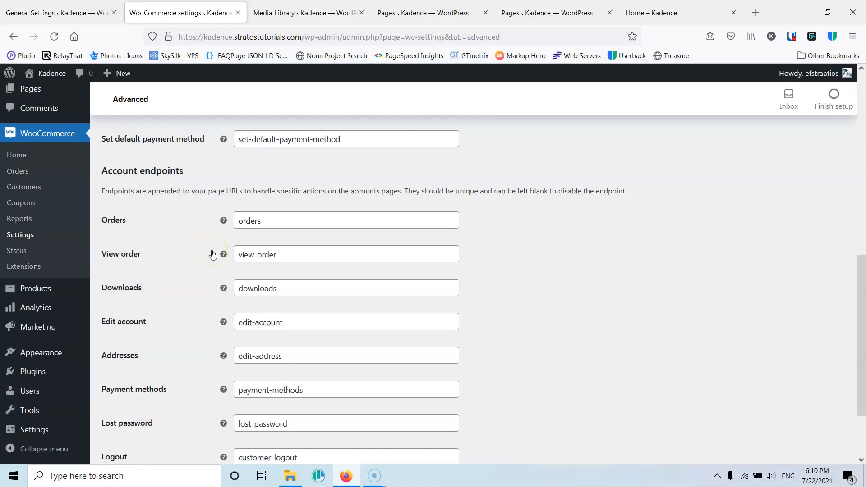
scroll(212, 250, down, 2)
scroll(203, 245, up, 2)
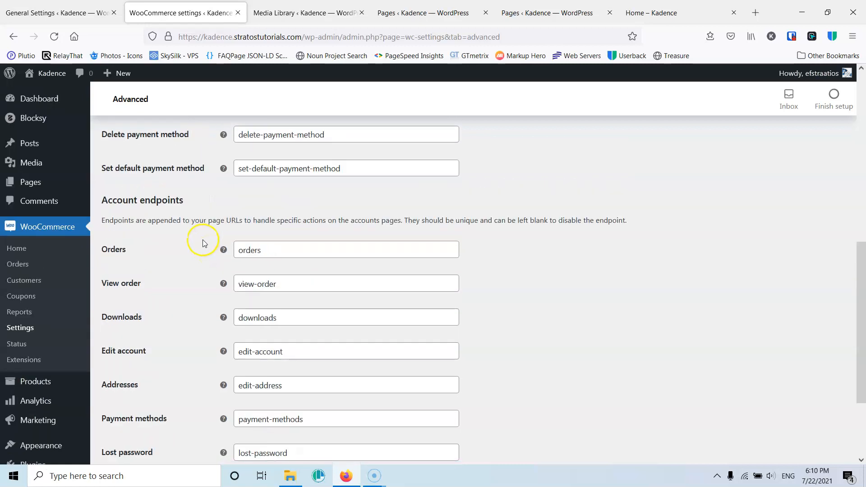
scroll(202, 213, down, 1)
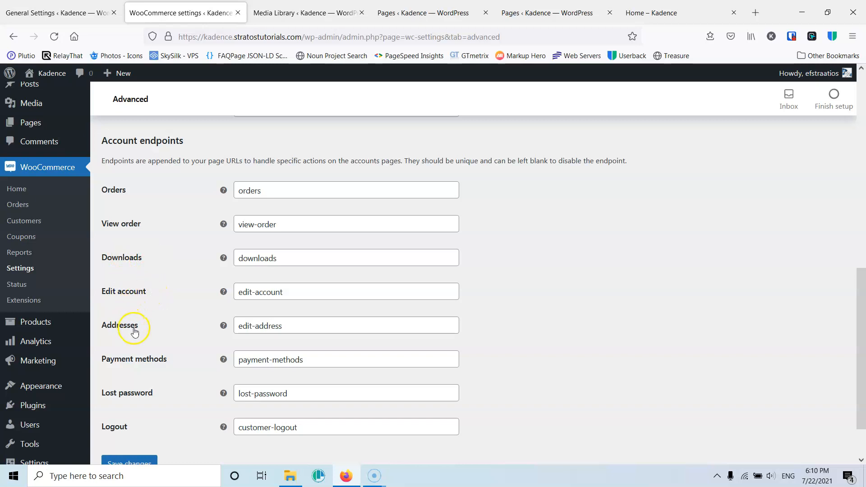
scroll(162, 357, down, 1)
click(127, 404)
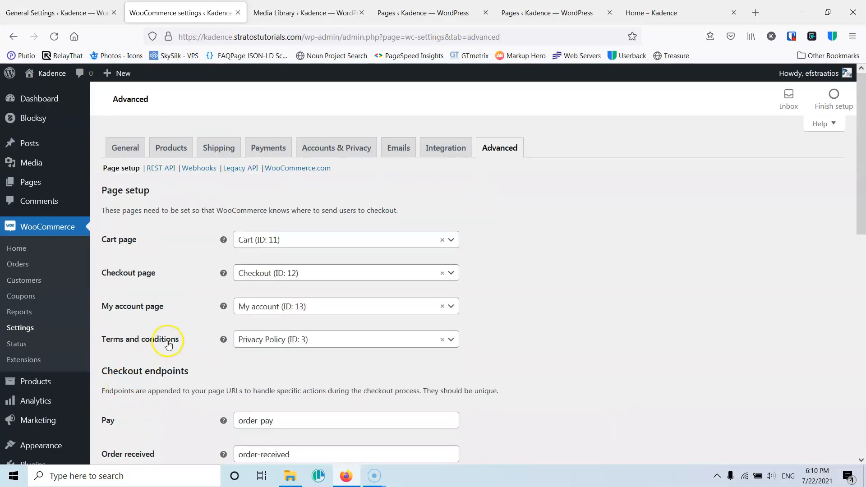
- Open the REST API section, leaving the page without saving, and return to Page setup
click(161, 170)
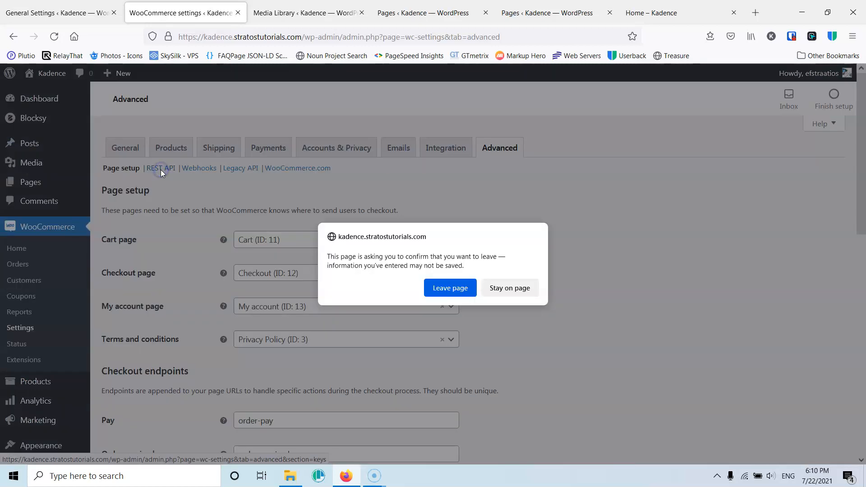
click(446, 291)
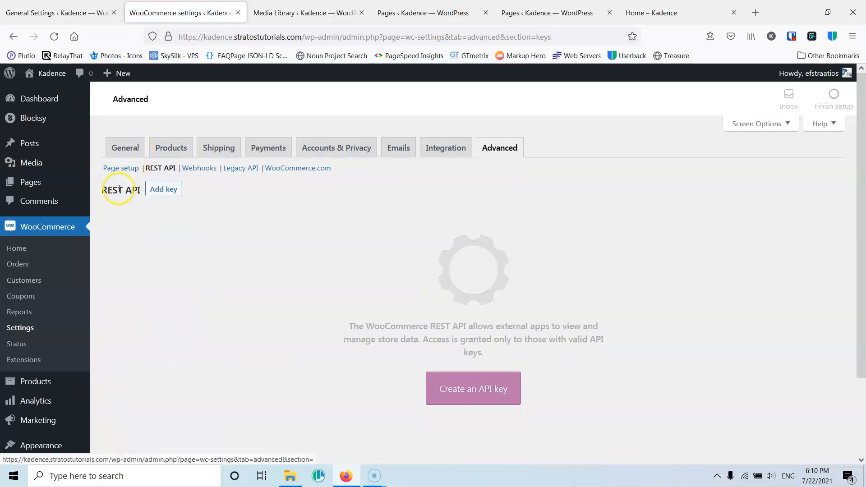
click(118, 170)
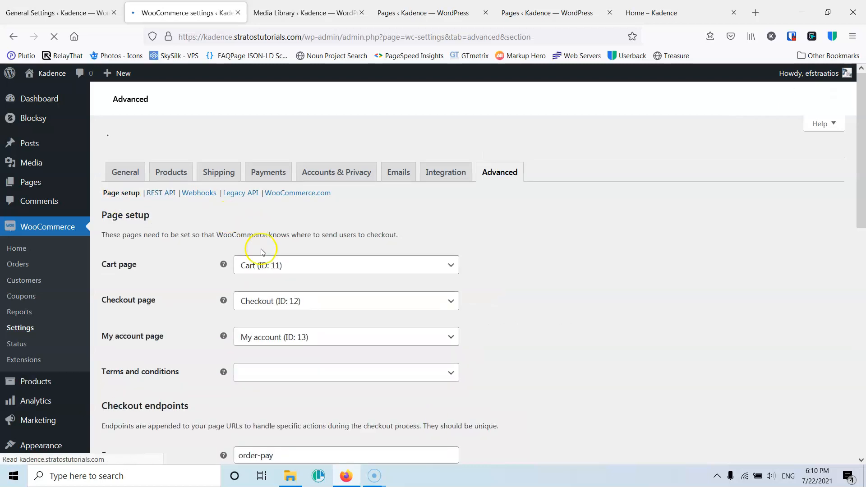
- Set the Terms and conditions page to Privacy Policy and save the advanced page setup
click(284, 342)
text(priva)
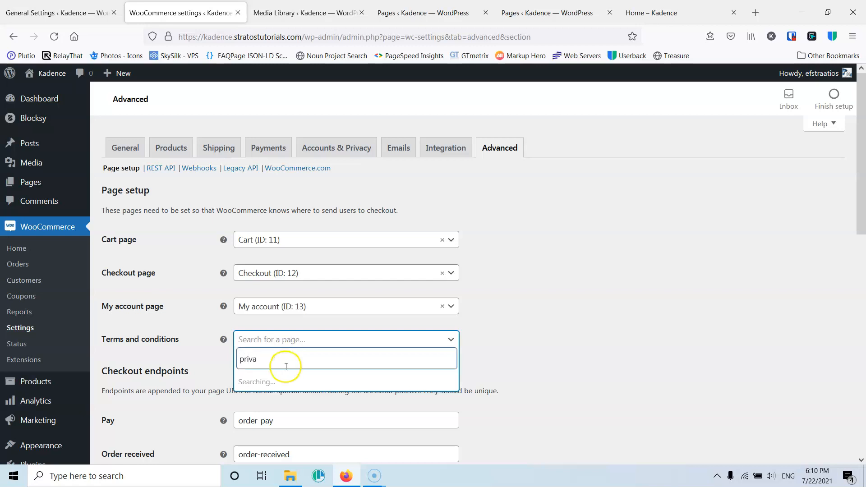
click(267, 391)
scroll(218, 398, down, 10)
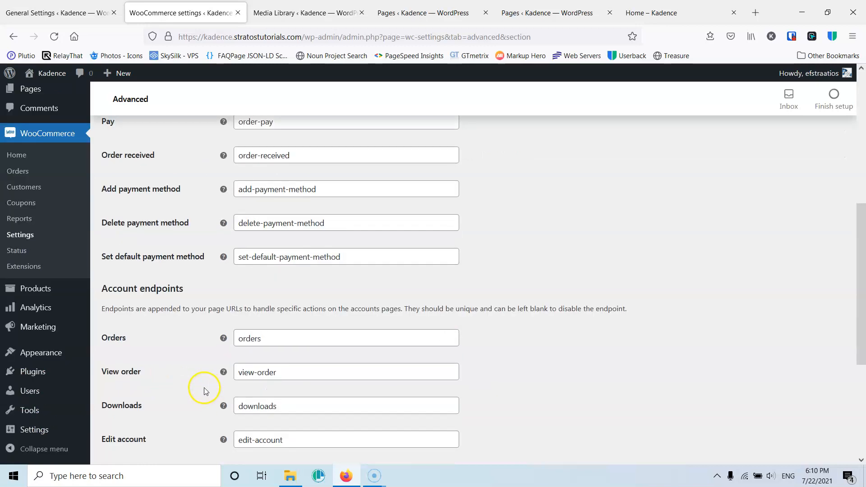
click(155, 408)
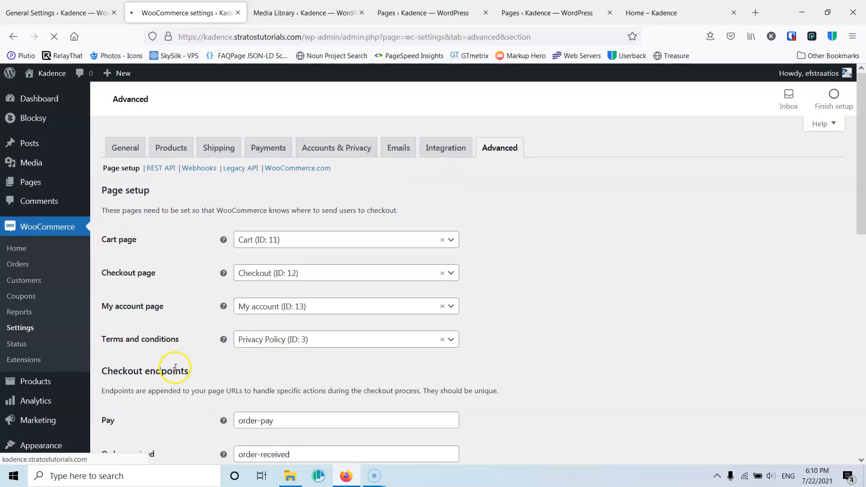
- Browse the REST API, Webhooks and Legacy API sections of the advanced settings
click(161, 171)
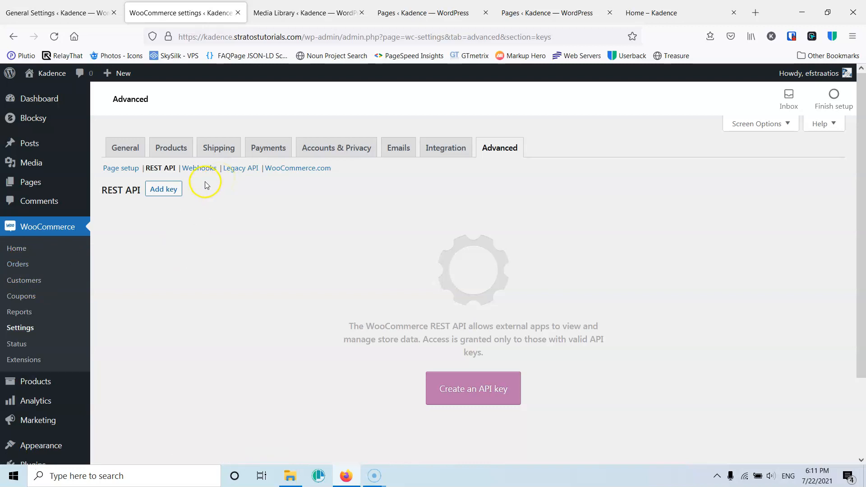
click(197, 172)
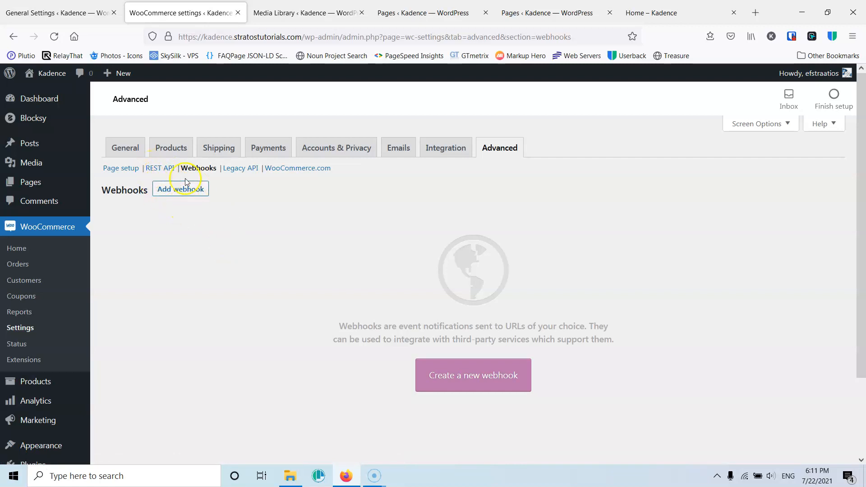
scroll(299, 301, down, 2)
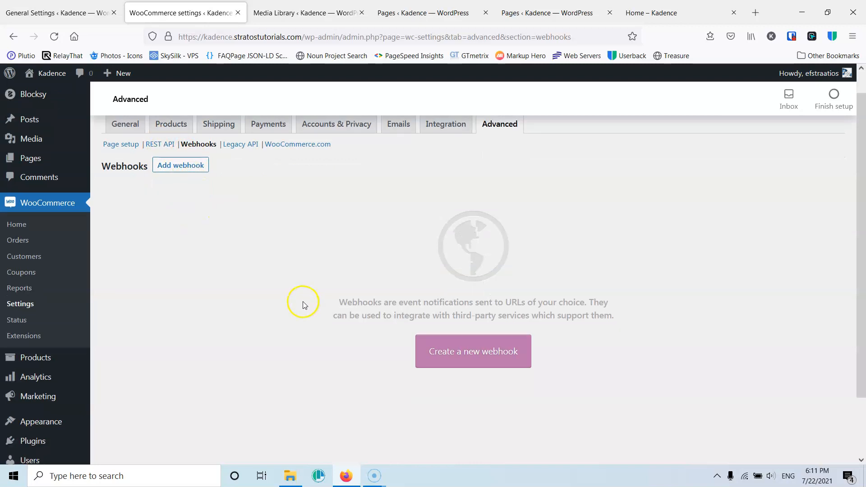
scroll(325, 311, up, 2)
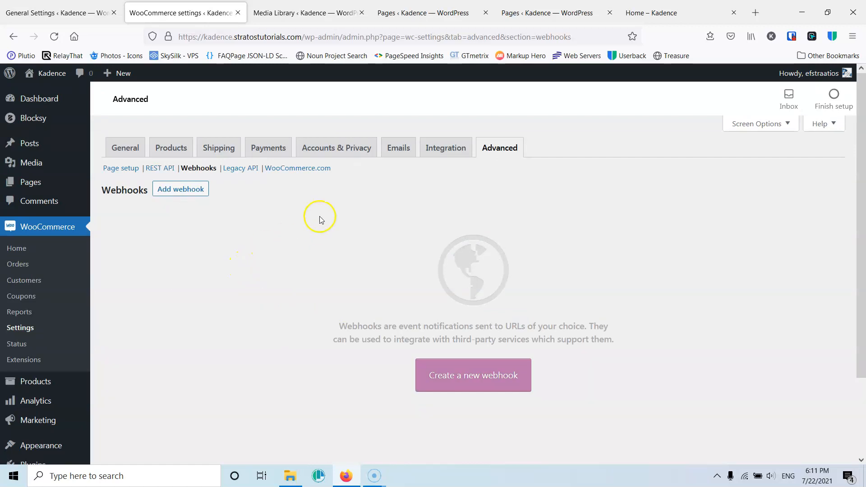
click(237, 169)
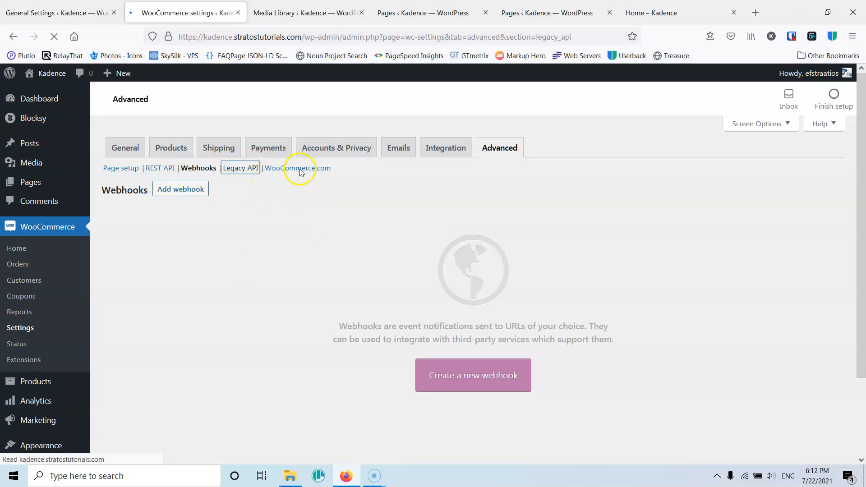
- Turn off marketplace suggestions in the WooCommerce.com section and save the changes
click(282, 169)
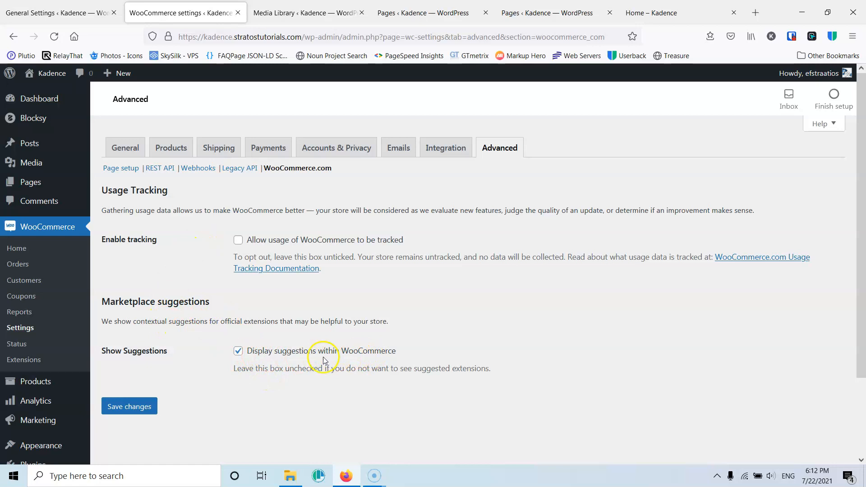
click(237, 353)
click(140, 406)
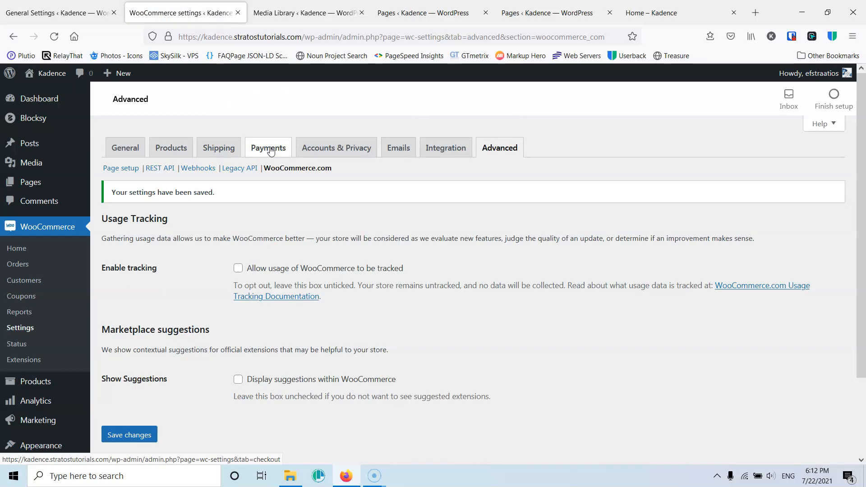
- Open the WooCommerce Extensions page and browse the available extensions
click(25, 360)
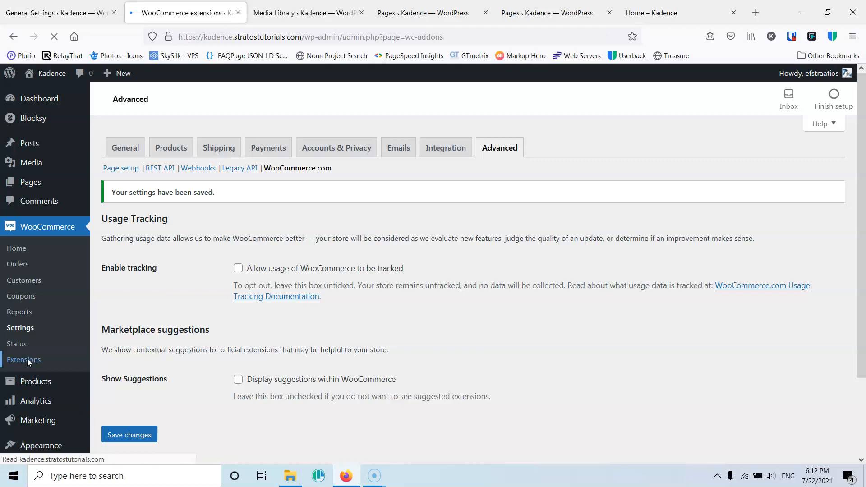
scroll(281, 328, down, 5)
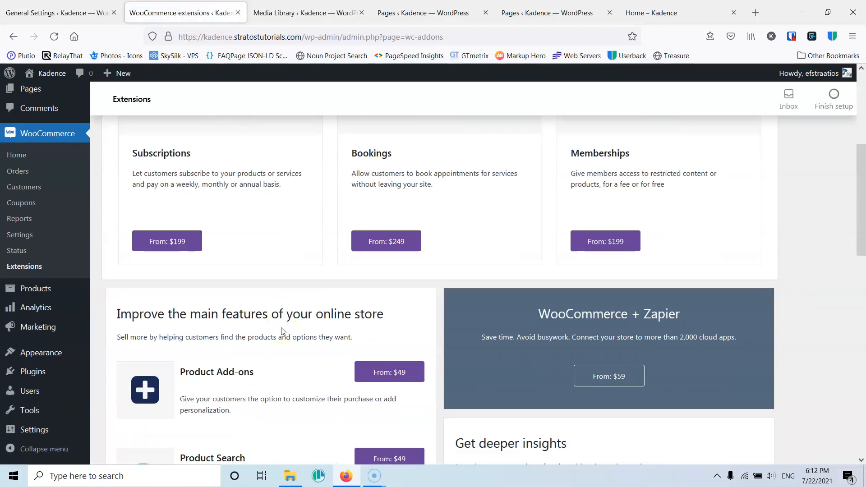
scroll(252, 287, down, 10)
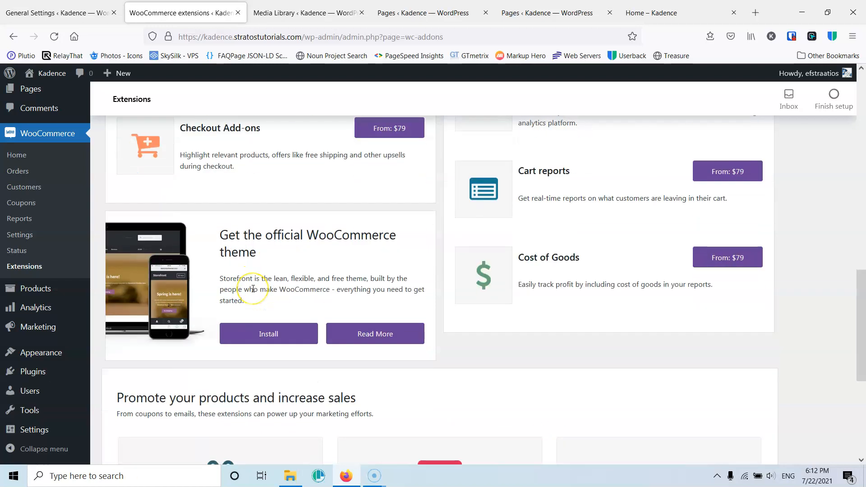
scroll(253, 288, up, 4)
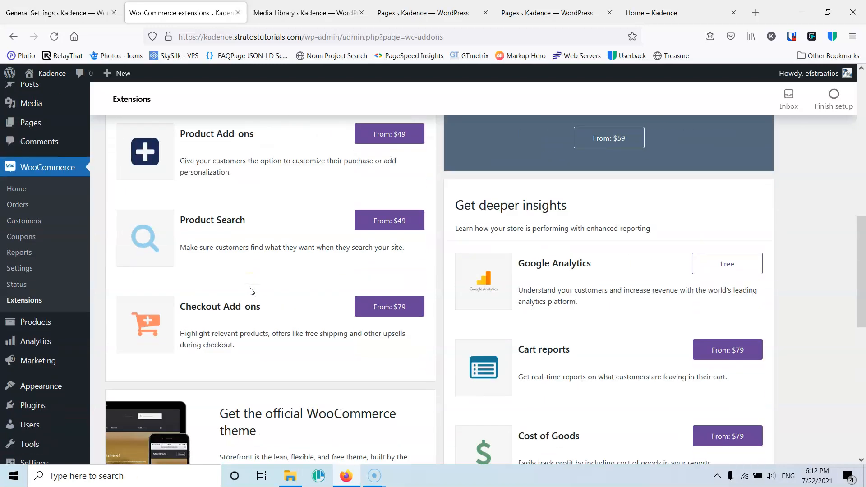
scroll(289, 280, down, 8)
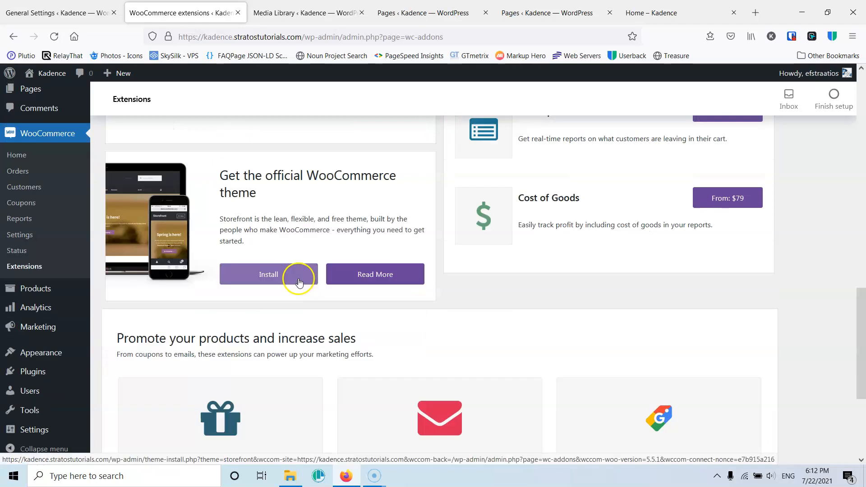
scroll(289, 280, down, 2)
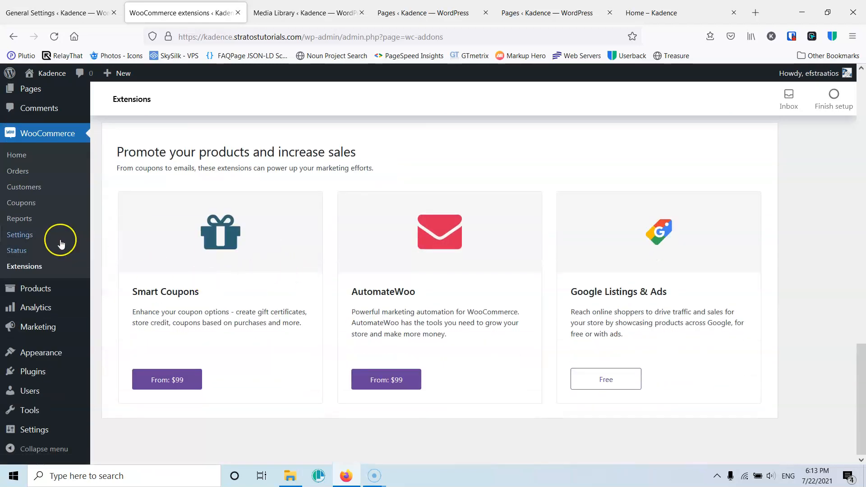
- Open the WooCommerce System status page and review the WordPress and server environment details
click(24, 252)
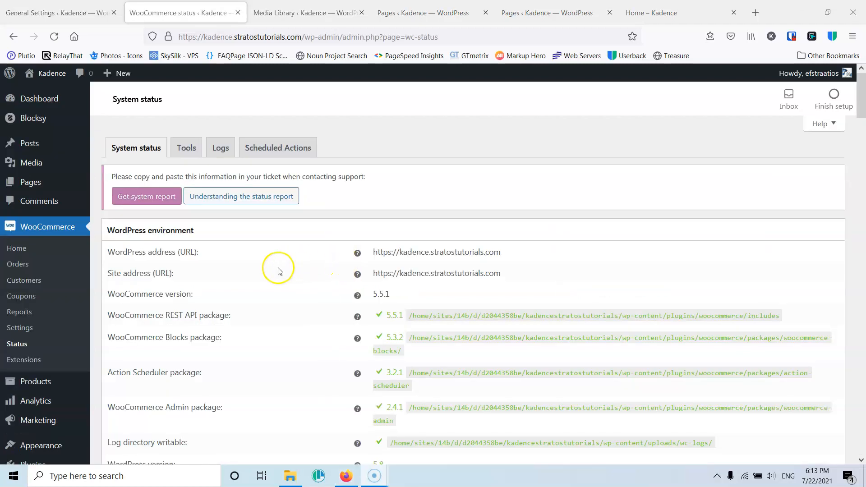
scroll(277, 270, down, 4)
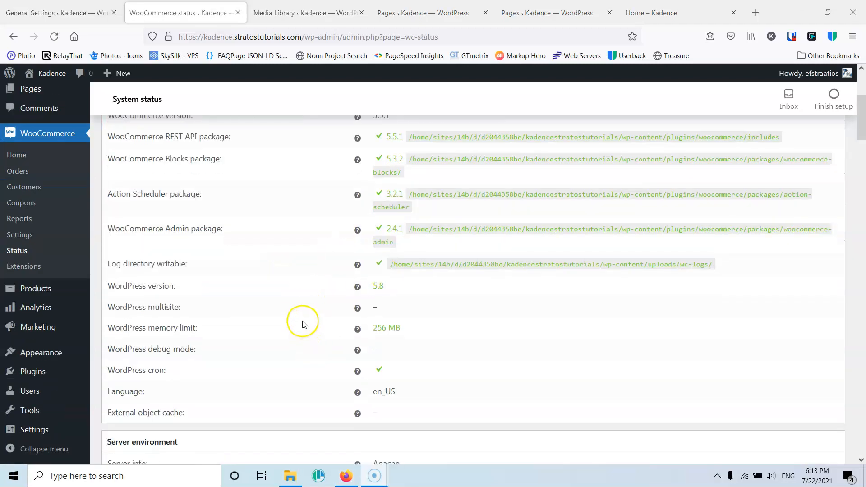
scroll(303, 332, up, 4)
scroll(303, 325, down, 6)
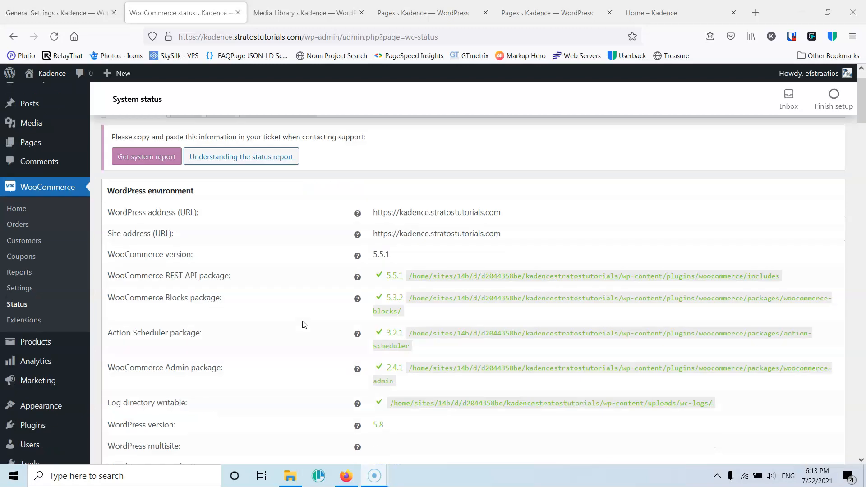
scroll(302, 326, down, 2)
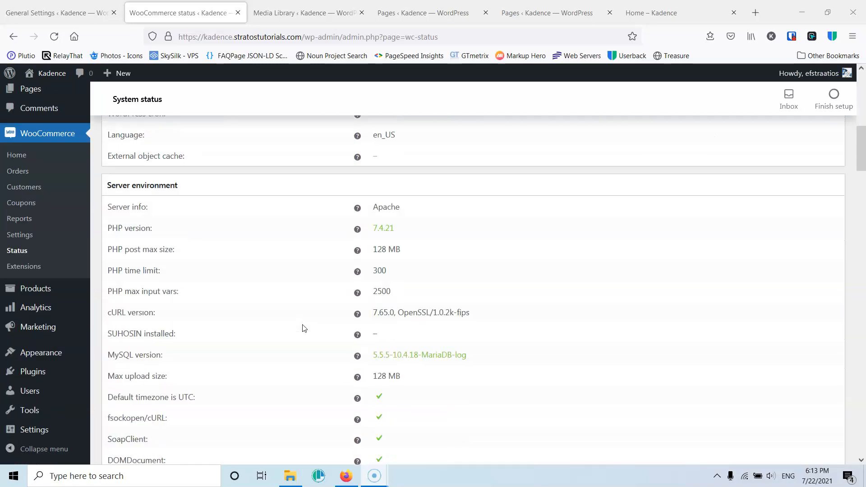
scroll(301, 327, up, 12)
click(177, 194)
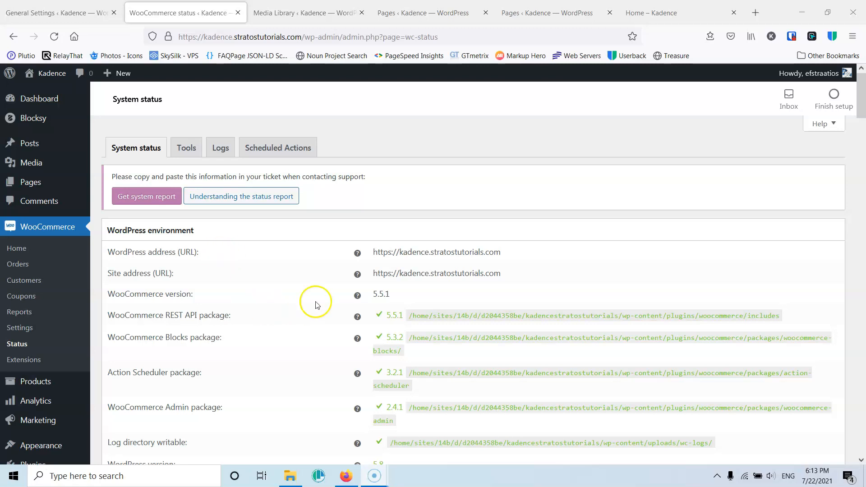
scroll(383, 334, down, 6)
scroll(376, 307, down, 15)
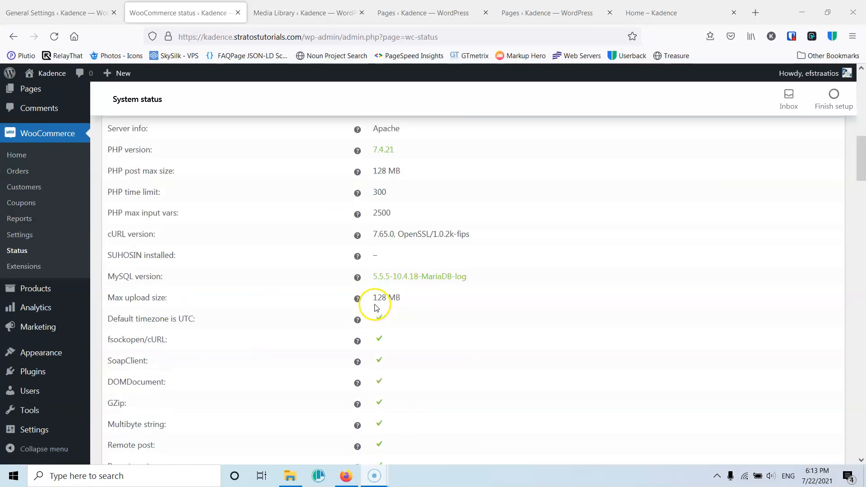
scroll(376, 307, up, 9)
scroll(376, 307, up, 15)
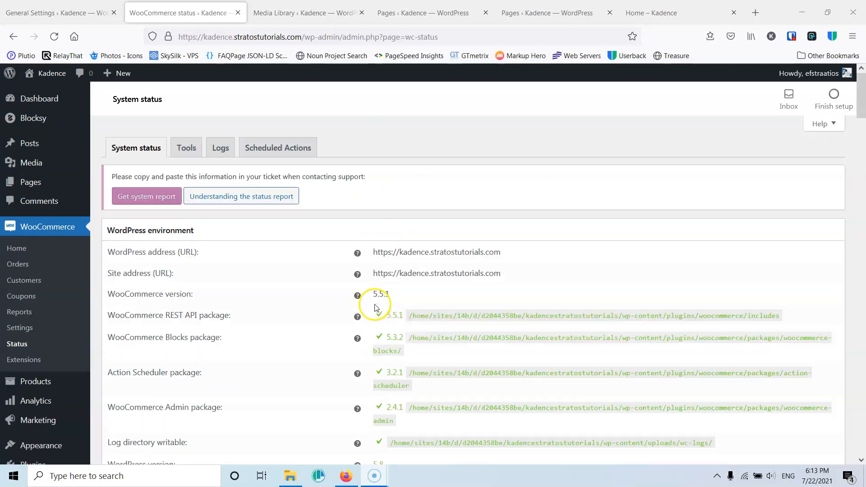
- Review the maintenance tools listed on the status Tools tab
click(184, 149)
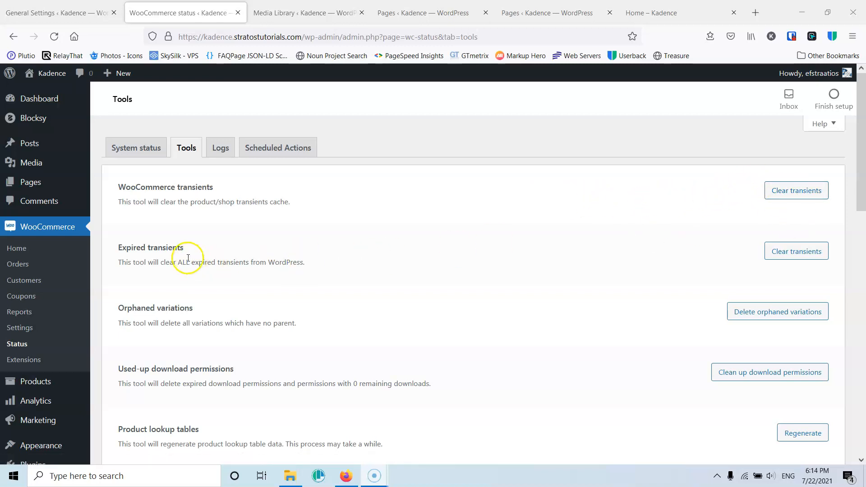
scroll(677, 248, down, 1)
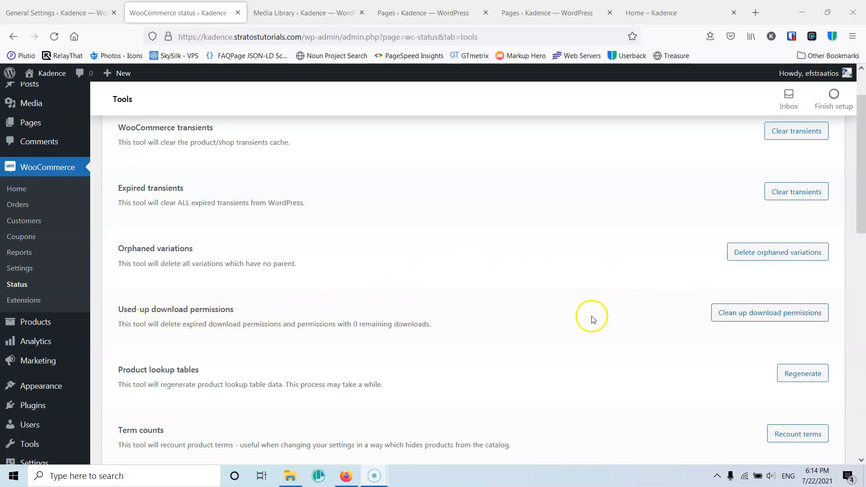
scroll(587, 311, down, 2)
scroll(343, 311, down, 4)
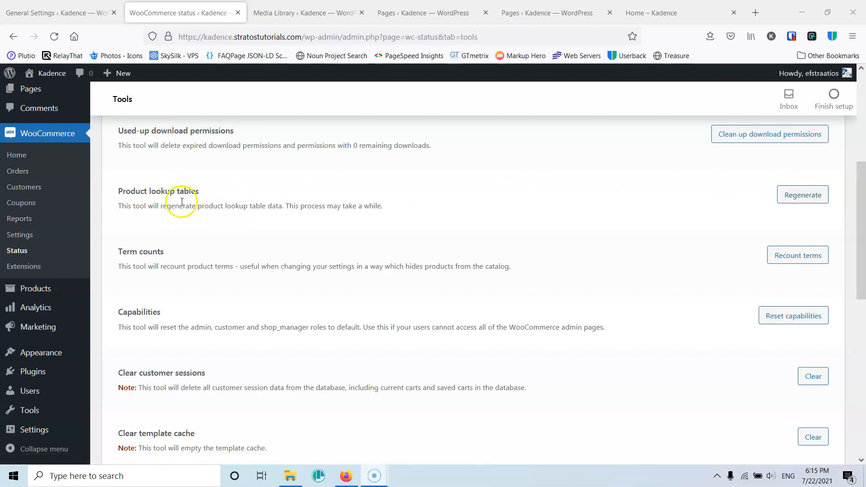
scroll(228, 249, down, 3)
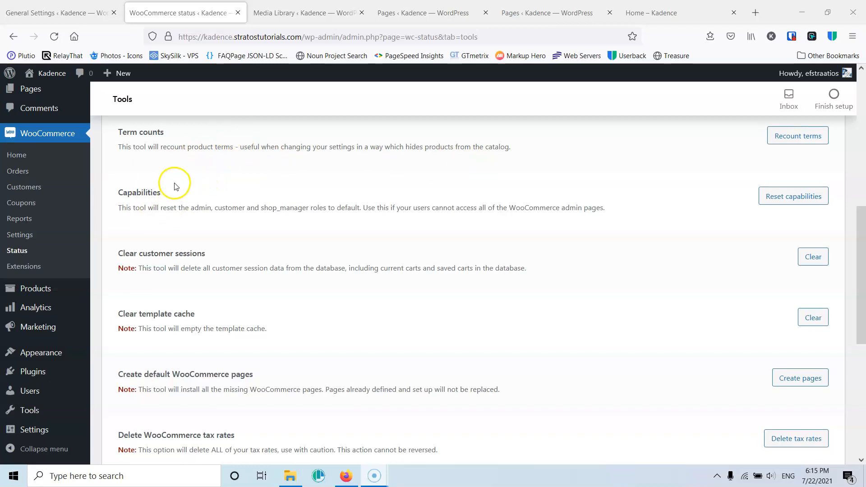
scroll(174, 185, down, 1)
scroll(248, 275, down, 2)
scroll(247, 275, down, 2)
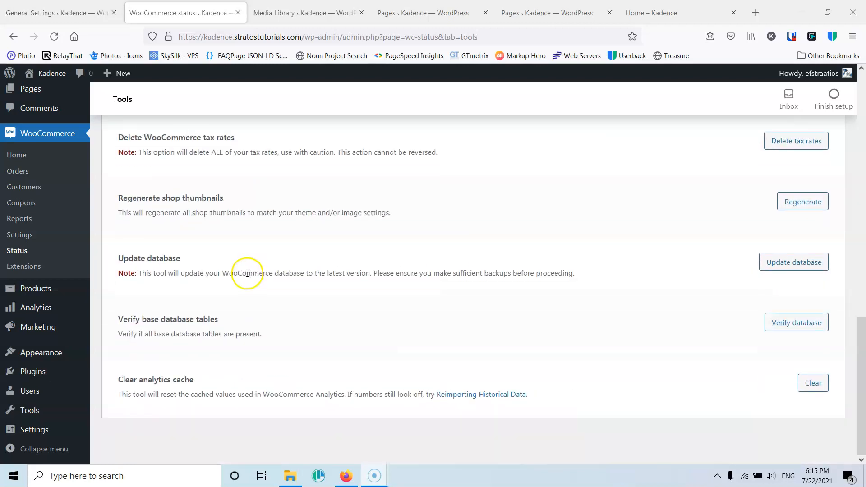
scroll(247, 276, up, 10)
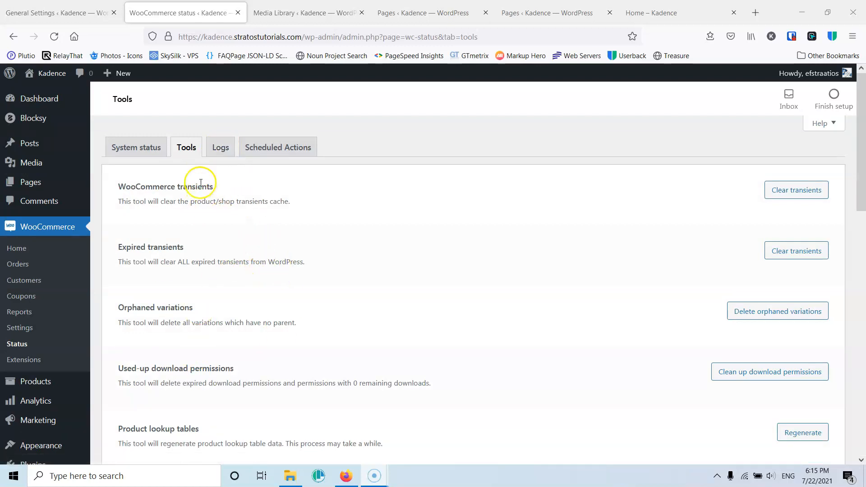
- Examine the Logs and Scheduled Actions tabs of the WooCommerce status page
click(219, 149)
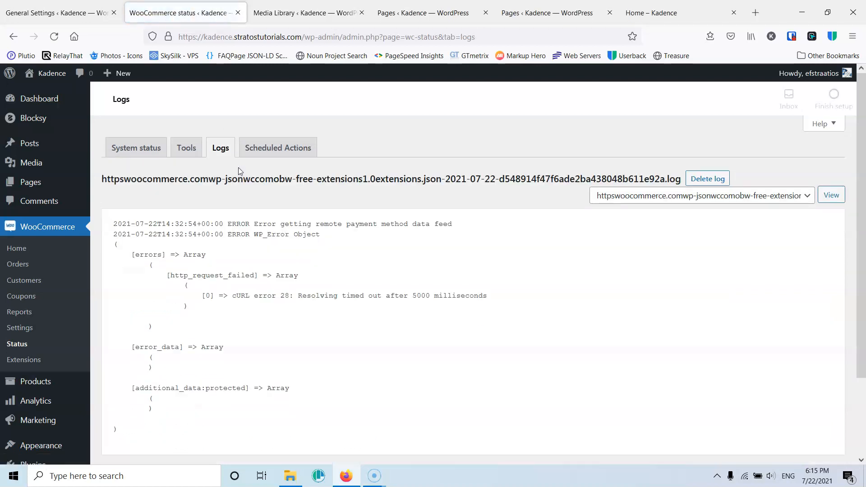
scroll(441, 253, down, 3)
scroll(230, 247, up, 3)
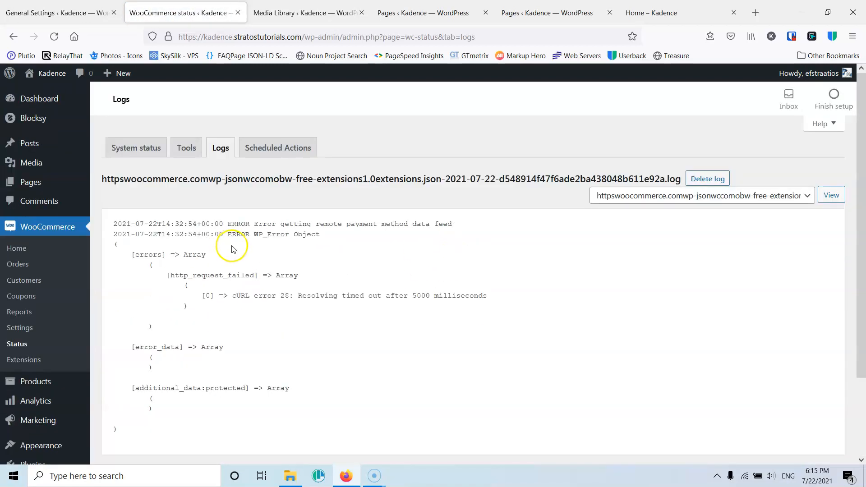
click(262, 146)
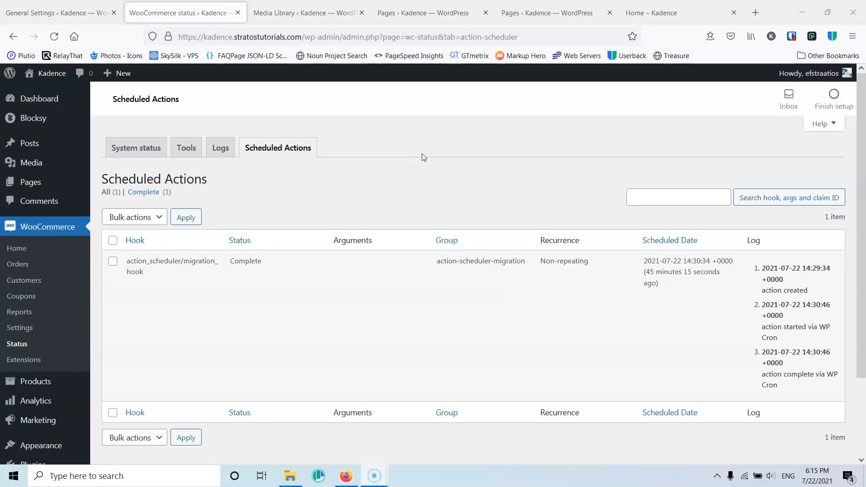
scroll(383, 181, down, 2)
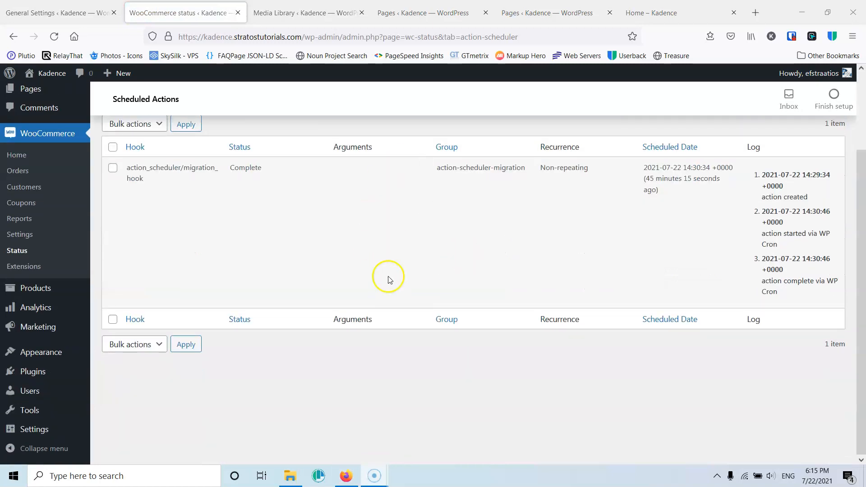
scroll(378, 215, up, 1)
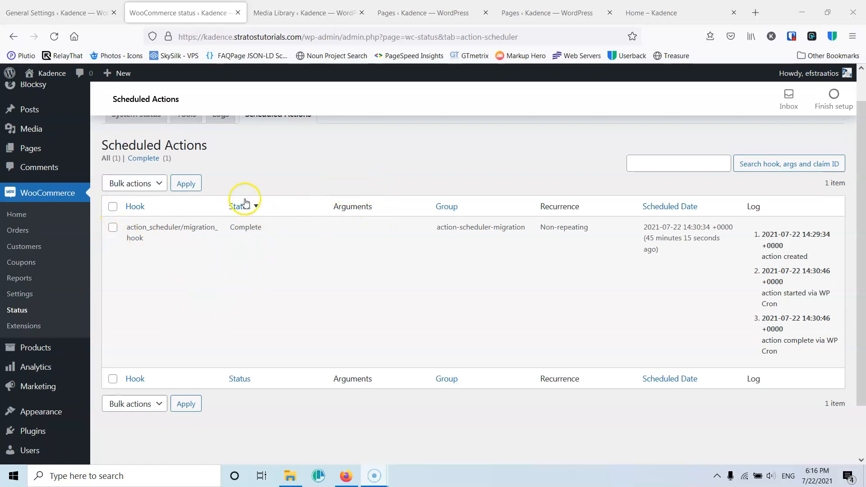
scroll(242, 228, up, 1)
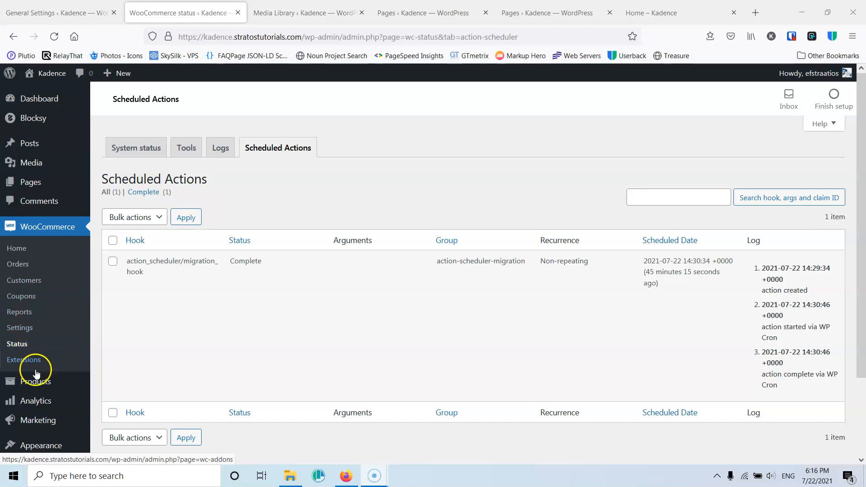
- Open the WooCommerce Products list page
mouse_move(31, 383)
click(117, 369)
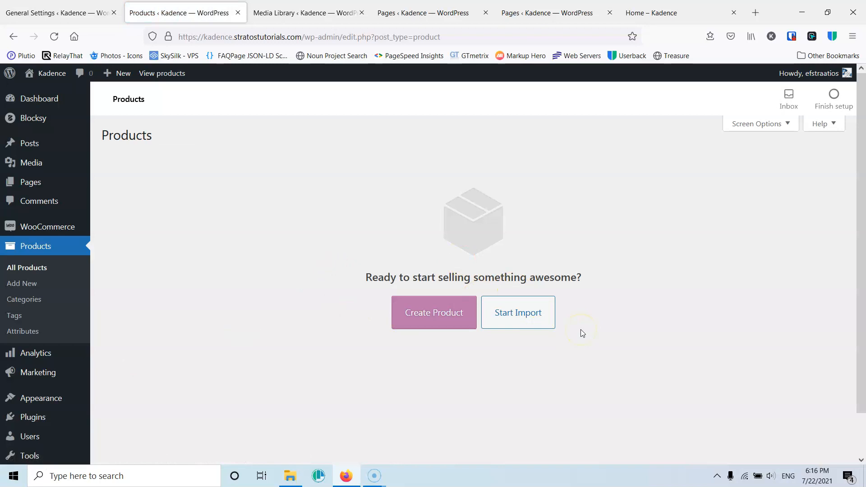
key(alt+p)
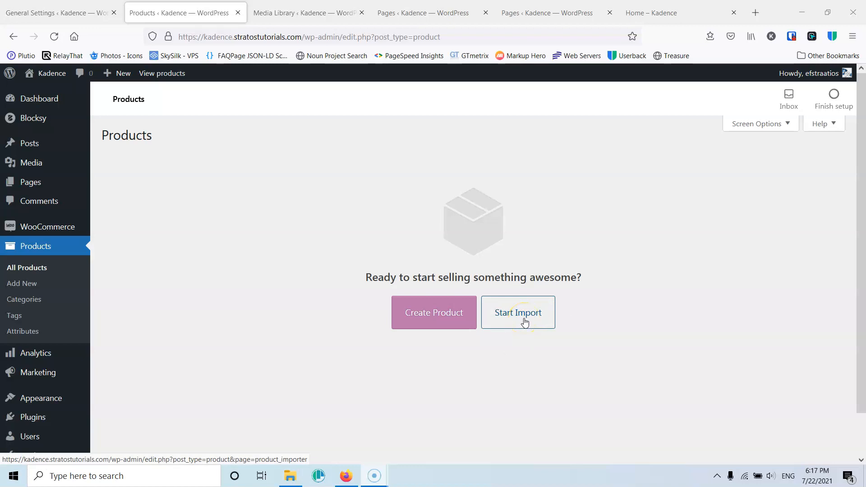
- In the Home tab, search the web for "woocommerce plugin"
click(673, 12)
click(334, 37)
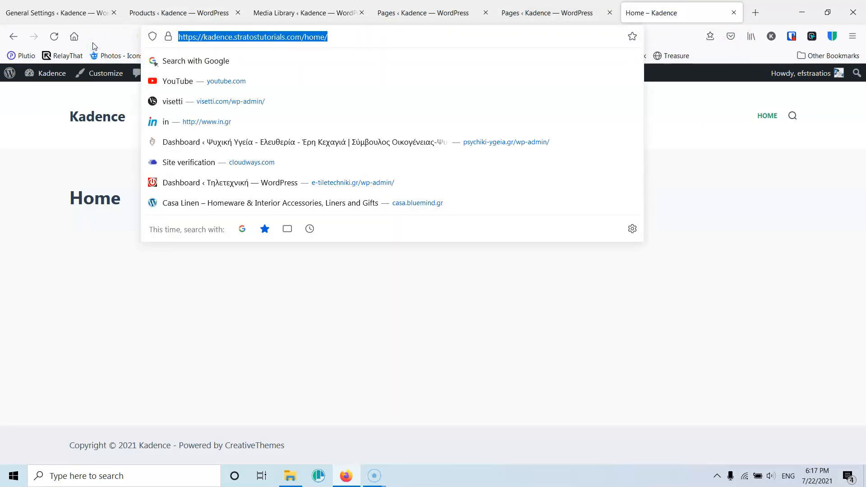
text(wooco)
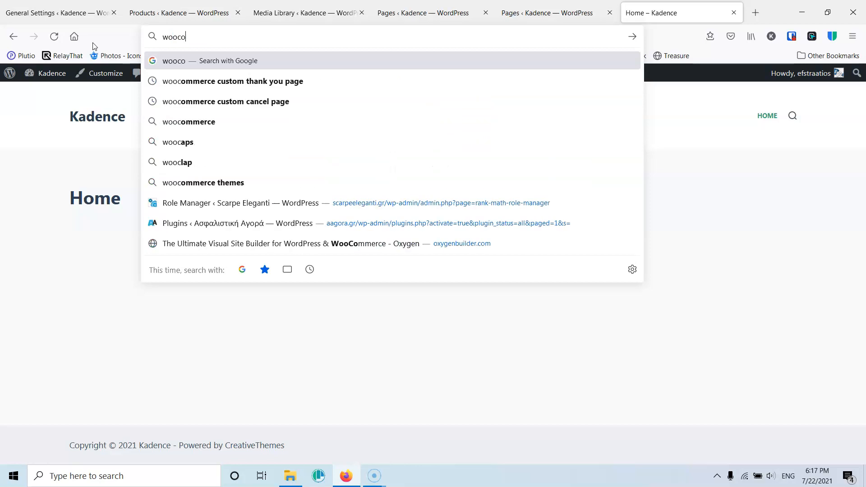
text(mmer)
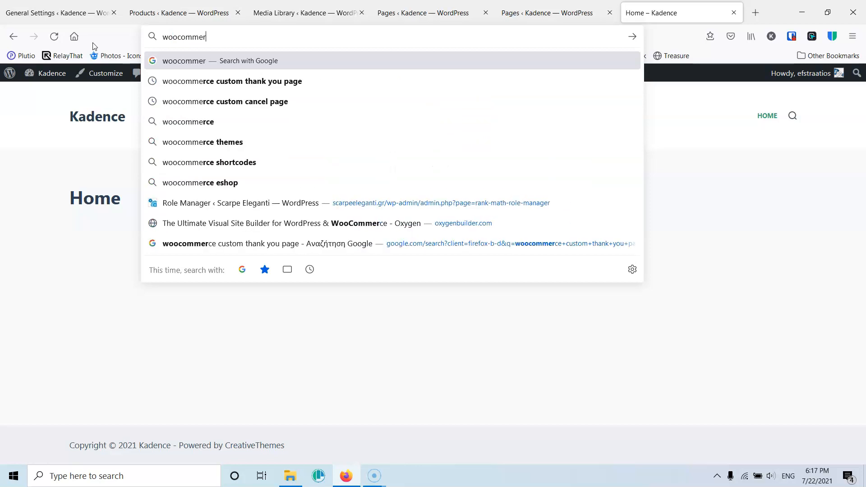
text(ce plugin)
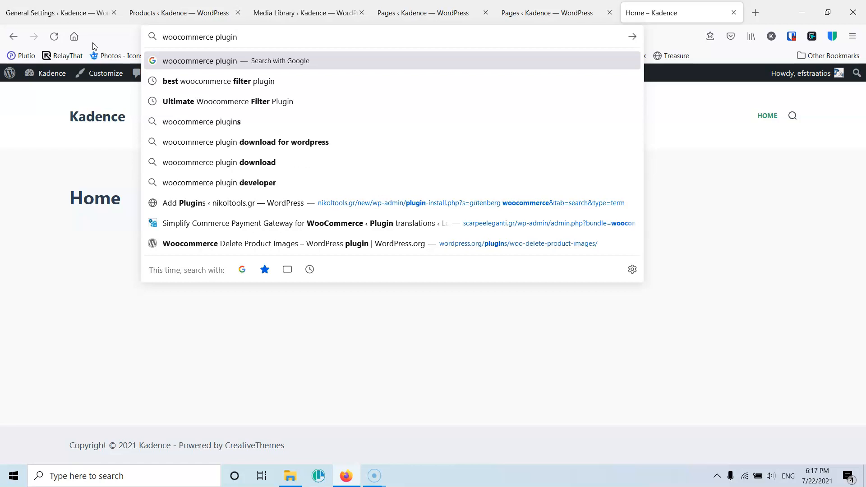
key(Return)
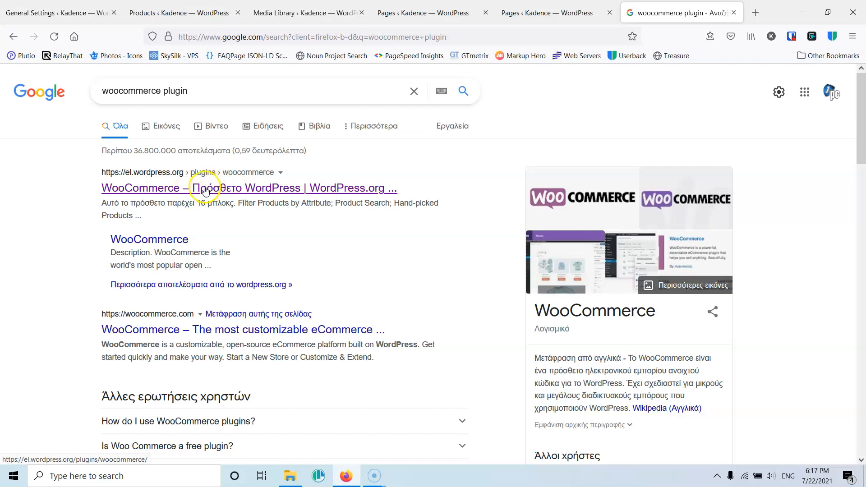
- Open the WooCommerce plugin page on WordPress.org and switch it to the English wordpress.org version
click(141, 193)
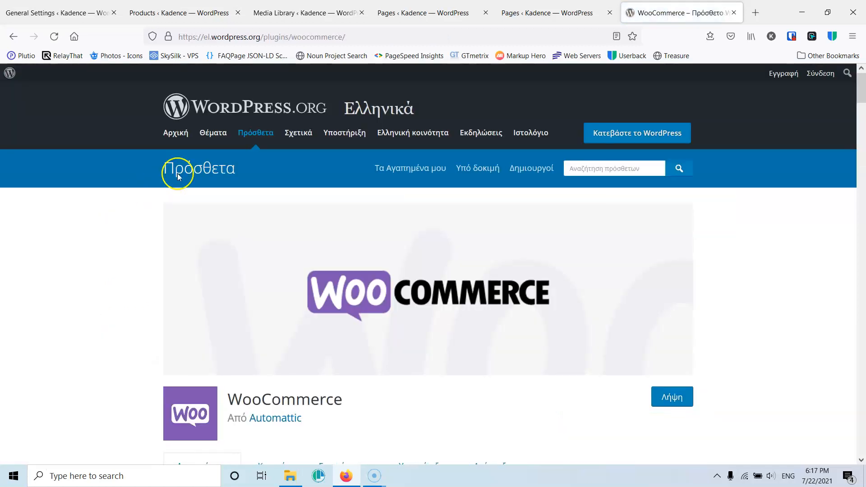
click(208, 37)
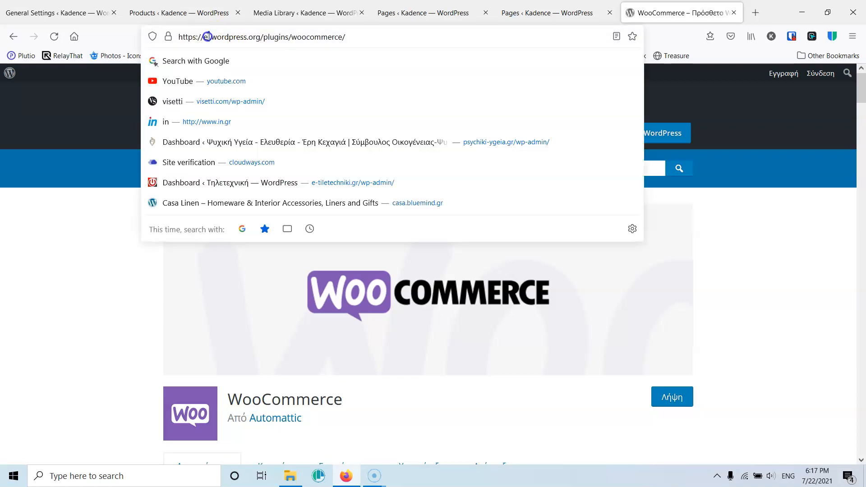
key(Delete)
key(Delete)
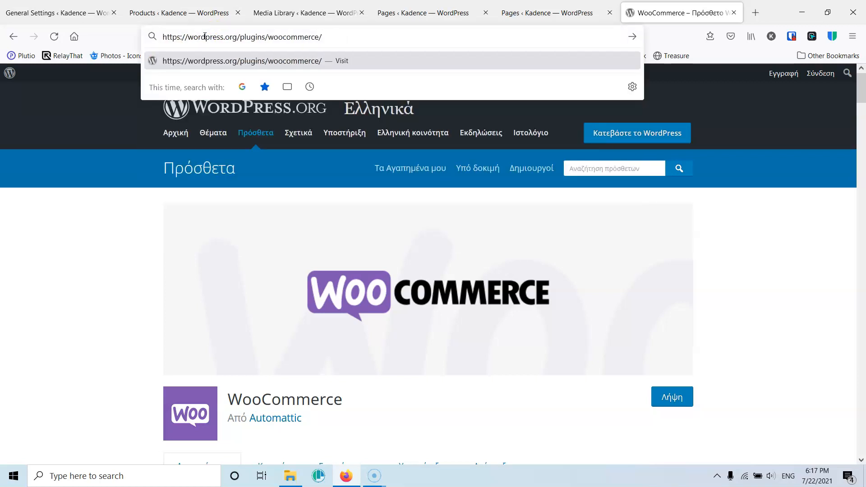
key(Return)
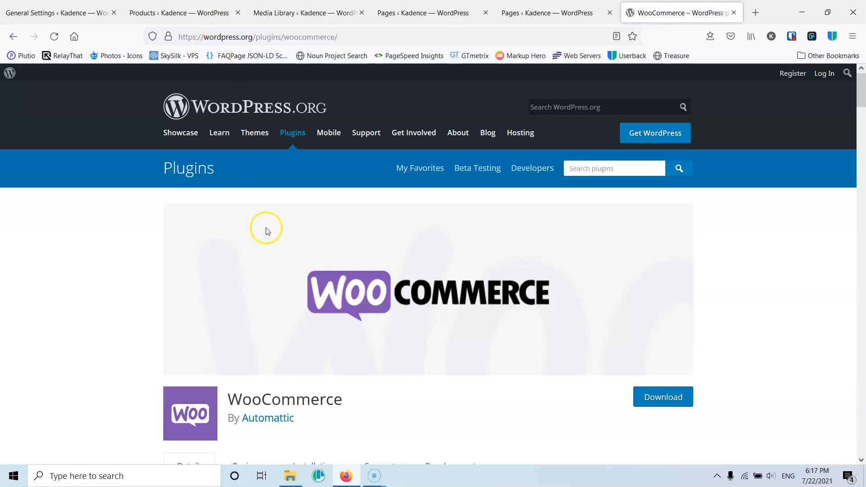
- Download the WooCommerce plugin zip, saving it as woocommerce.5.5.1.zip in the Web folder
scroll(290, 257, down, 3)
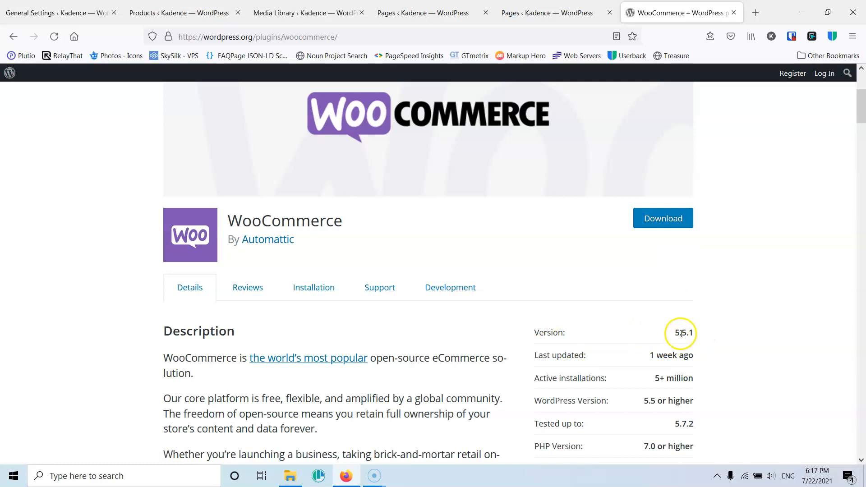
click(665, 220)
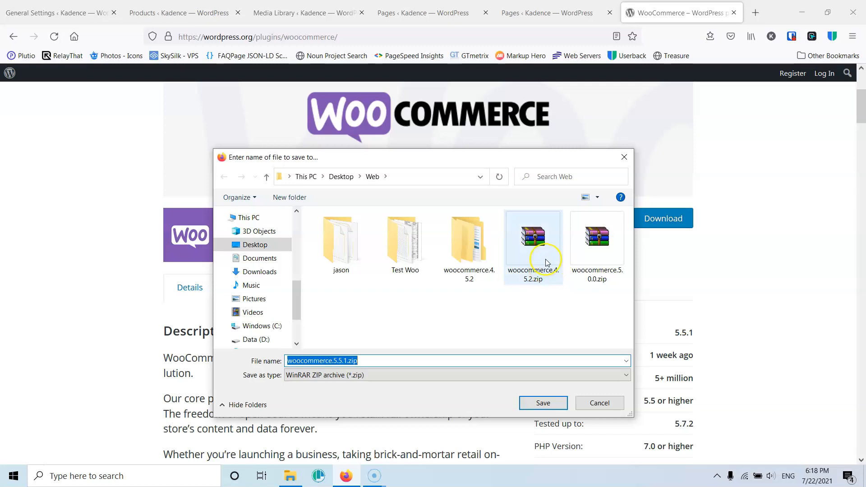
click(545, 402)
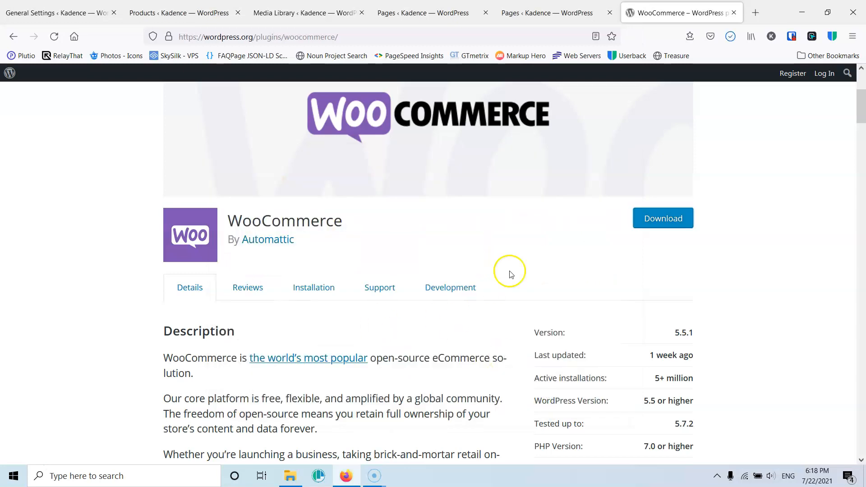
- Open the folder containing the downloaded woocommerce.5.5.1.zip from the browser's downloads list
click(727, 40)
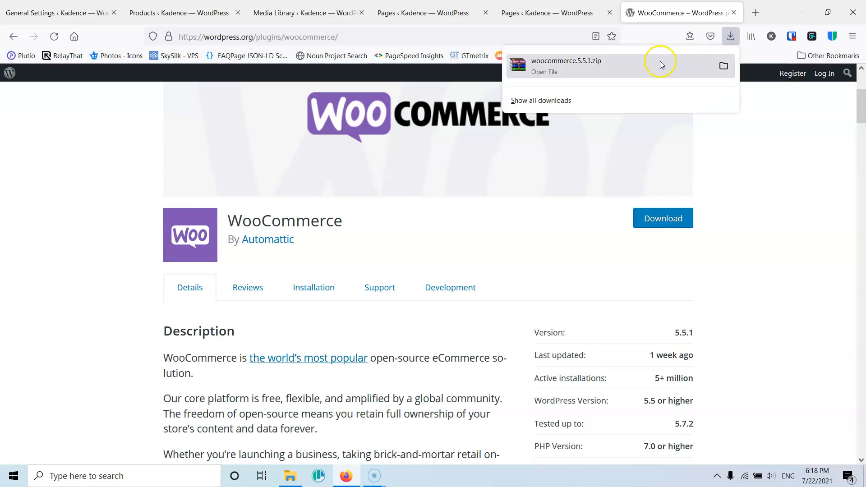
right_click(652, 64)
click(673, 80)
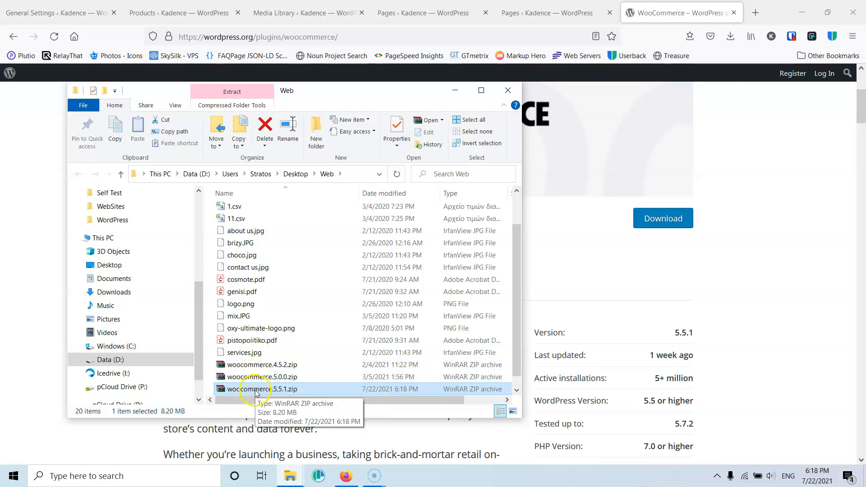
- Extract woocommerce.5.5.1.zip with 7-Zip into a woocommerce.5.5.1 folder
double_click(255, 390)
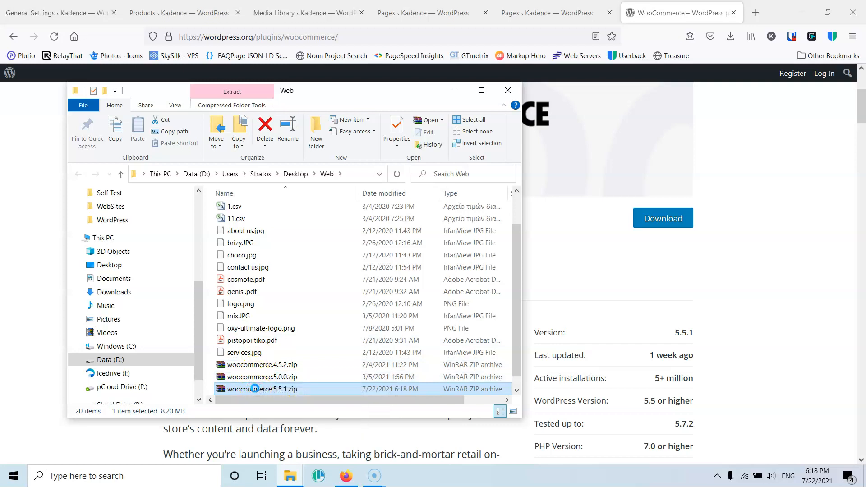
right_click(255, 389)
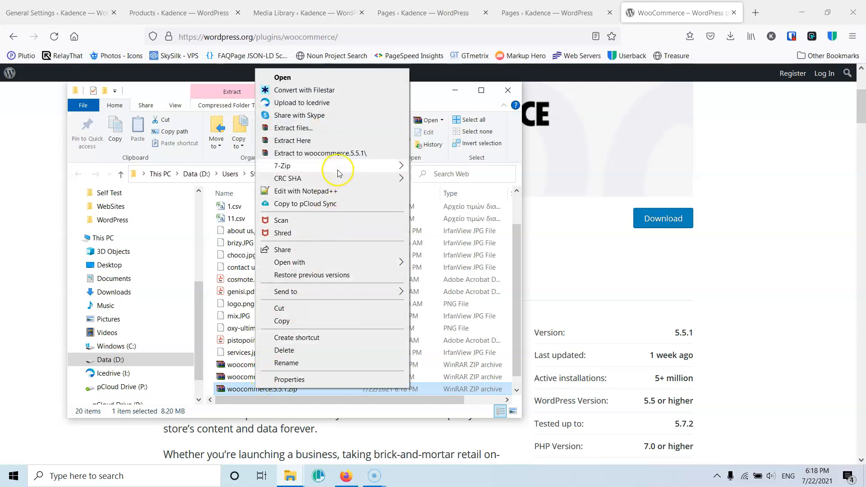
mouse_move(351, 171)
click(474, 217)
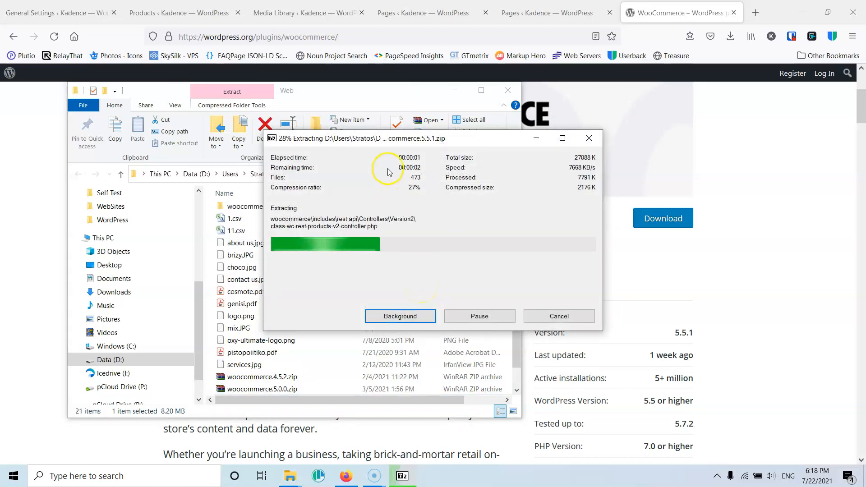
- Browse into the extracted woocommerce.5.5.1 > woocommerce > sample-data folder
drag(388, 143, 1, 198)
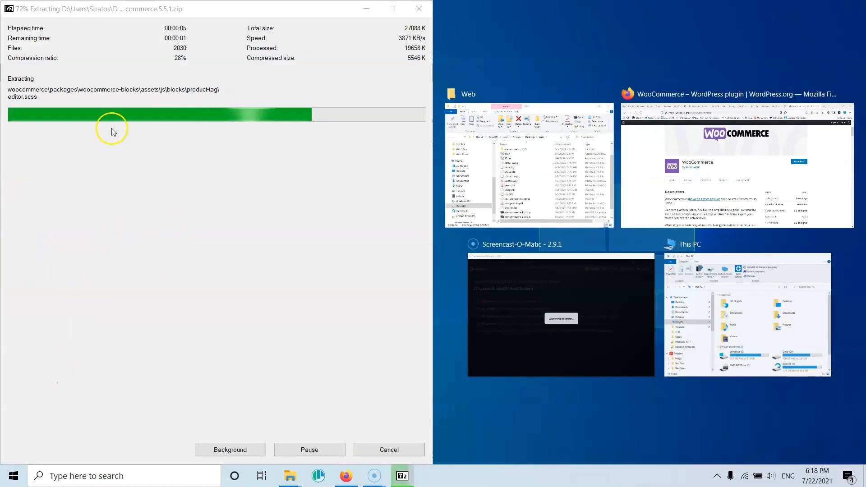
click(522, 155)
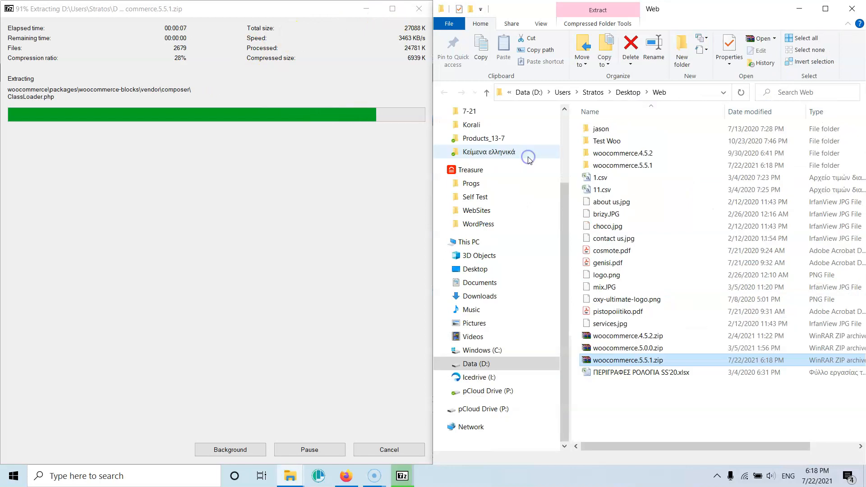
drag(711, 16, 453, 52)
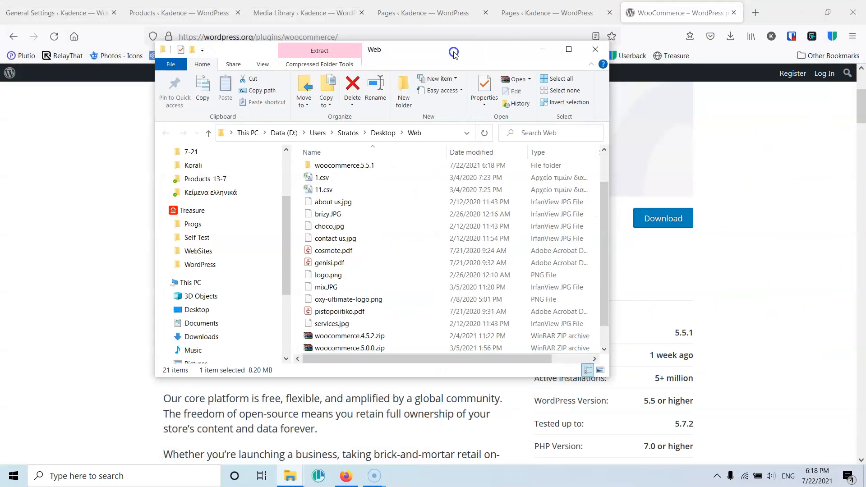
double_click(340, 166)
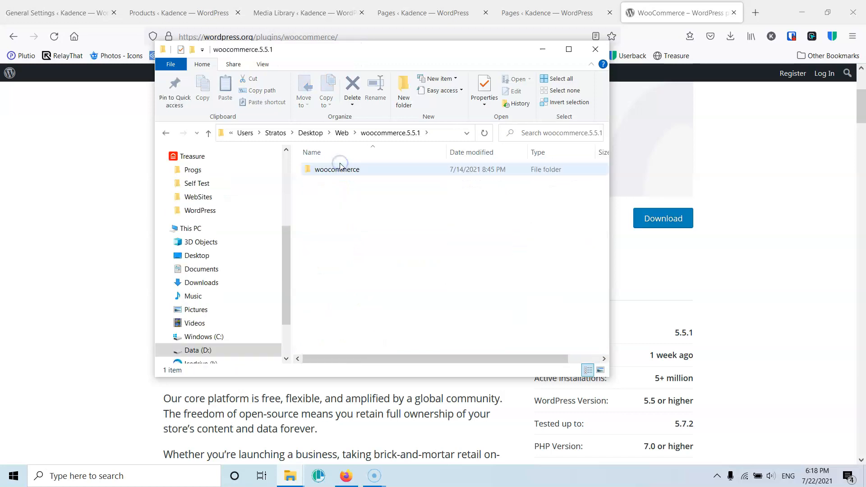
double_click(340, 170)
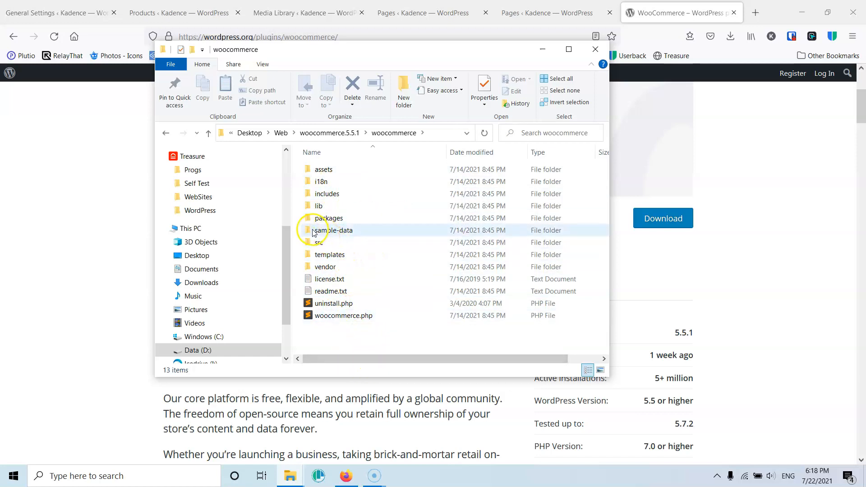
double_click(334, 230)
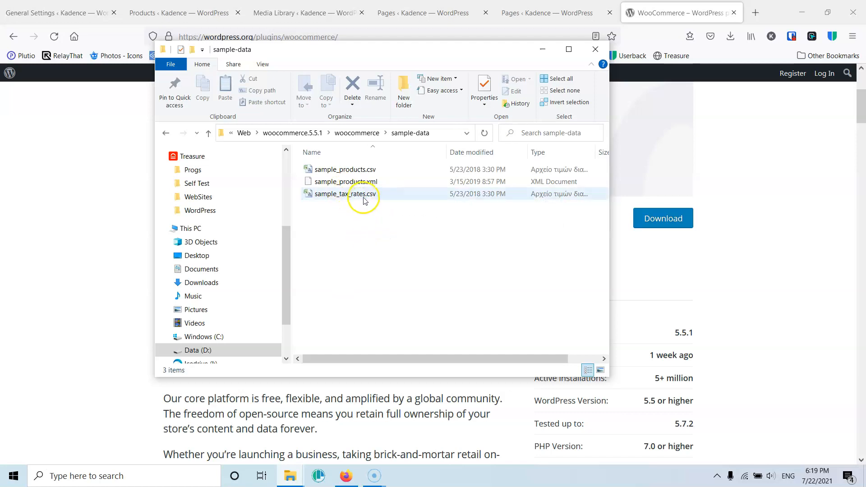
- Copy the sample-data folder's path and minimize the file explorer
click(346, 171)
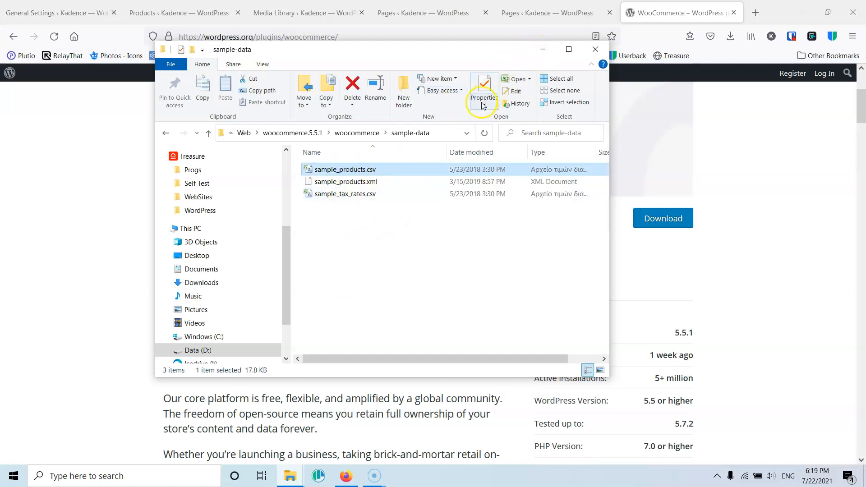
click(445, 132)
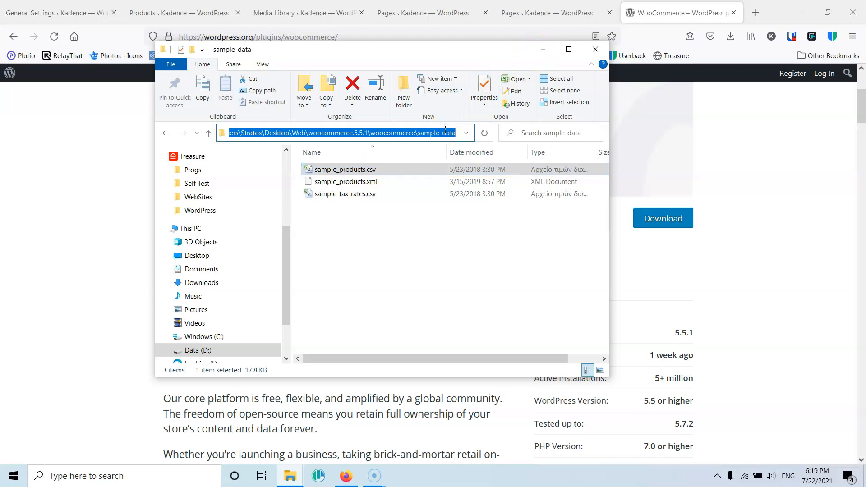
click(541, 49)
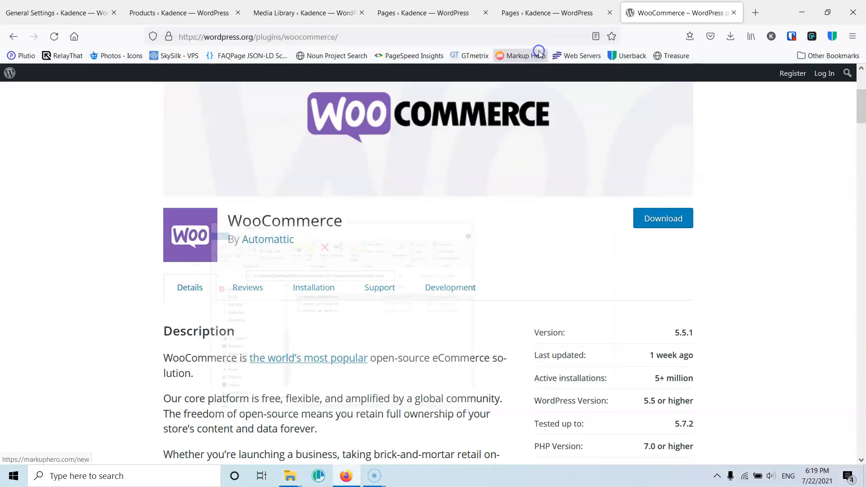
- Close the WordPress.org tab and start a product import from the empty Products page
click(733, 12)
click(195, 9)
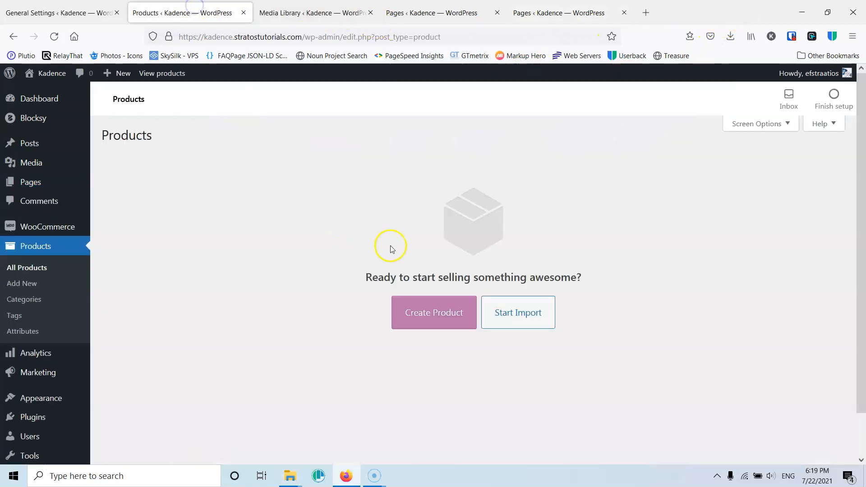
click(528, 311)
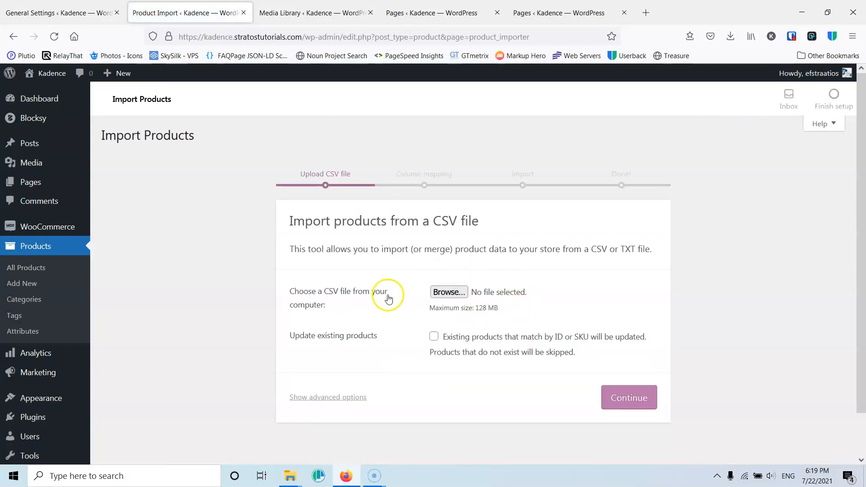
- Choose sample_products.csv from the pasted sample-data folder path as the CSV file to import
scroll(363, 290, down, 2)
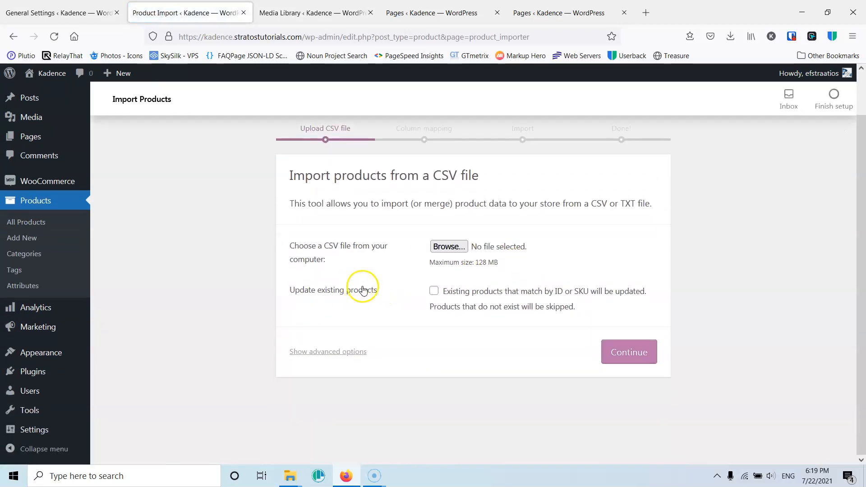
click(455, 247)
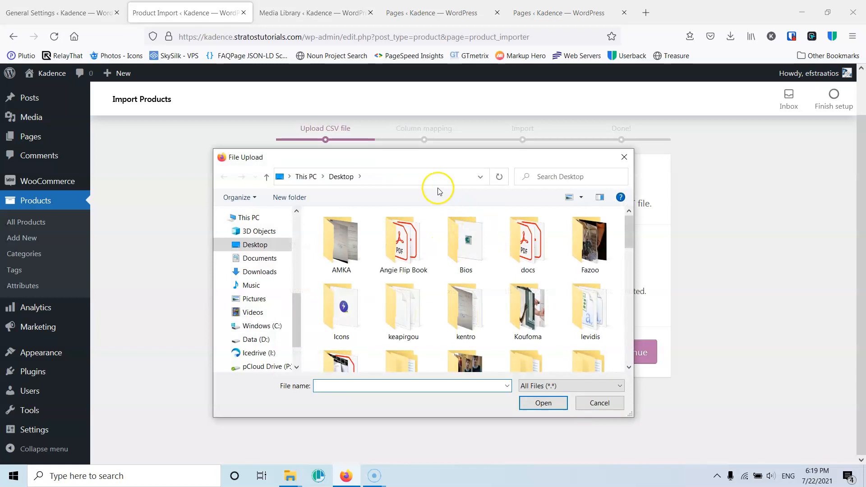
click(430, 177)
key(ctrl+v)
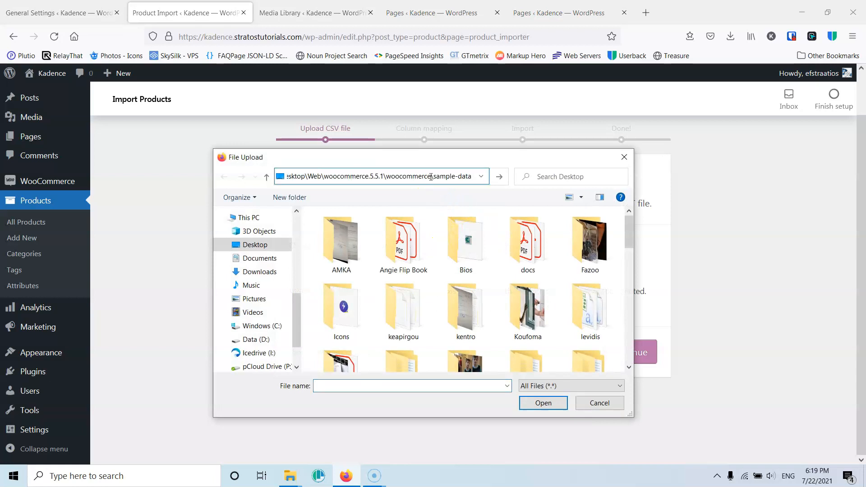
key(Return)
click(329, 233)
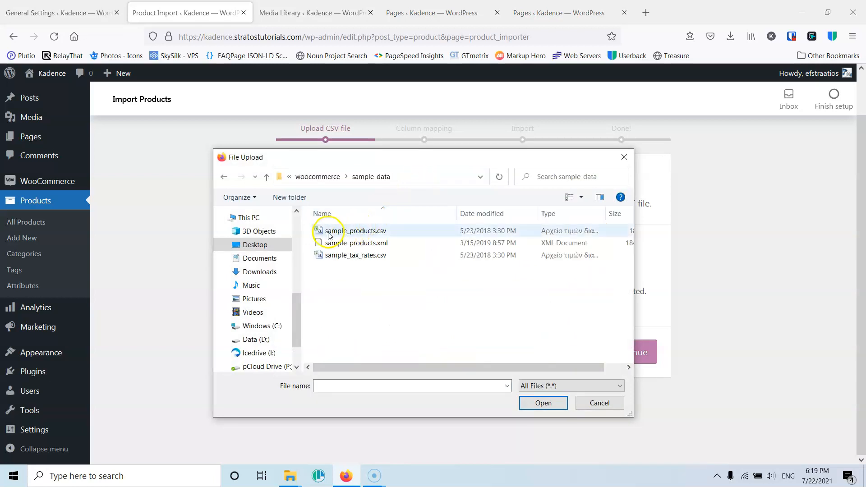
click(543, 403)
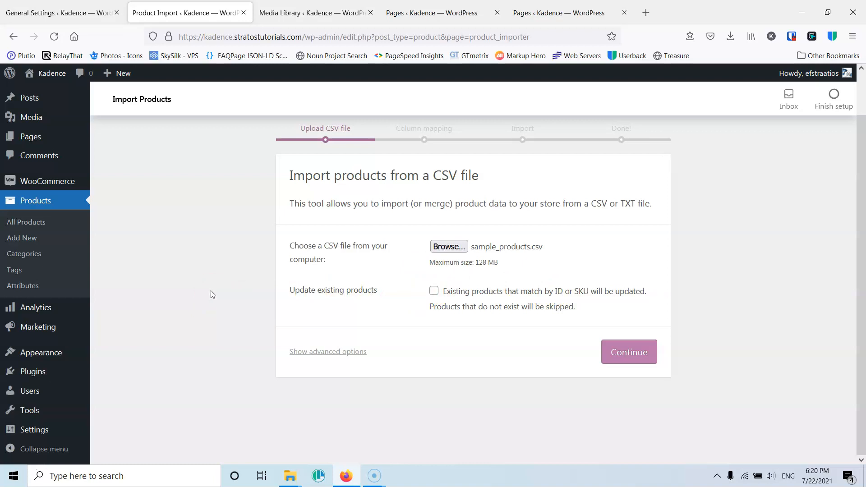
- Continue to the column mapping with the uploaded CSV and run the importer using the default field mappings
click(630, 350)
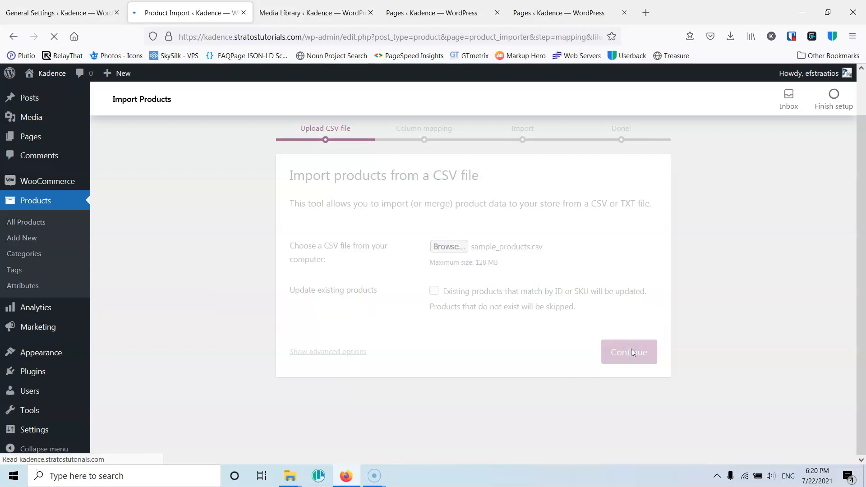
scroll(397, 339, down, 5)
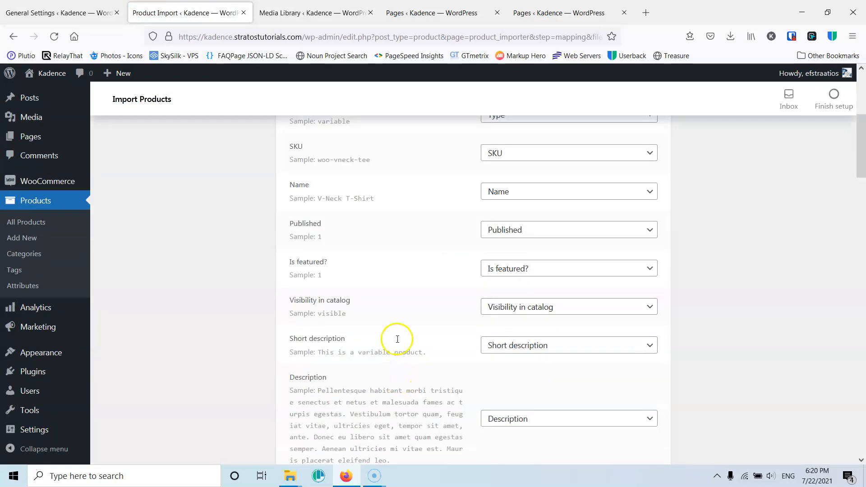
scroll(336, 307, up, 5)
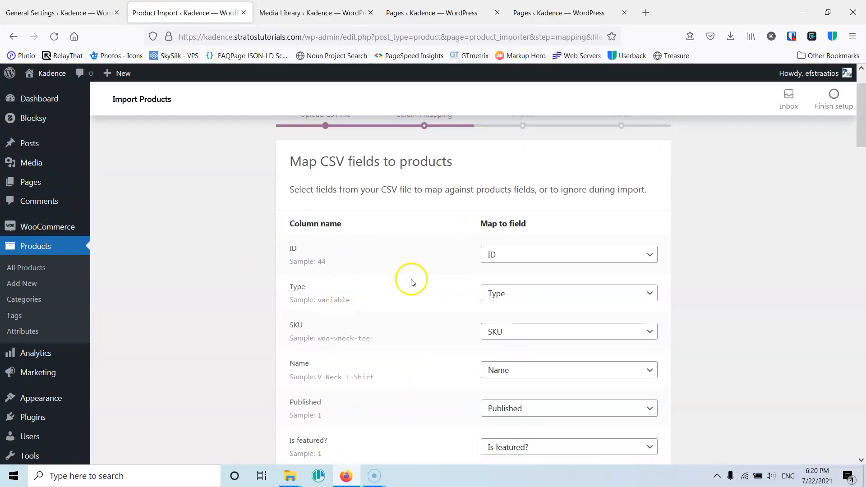
scroll(383, 298, down, 5)
scroll(357, 317, down, 20)
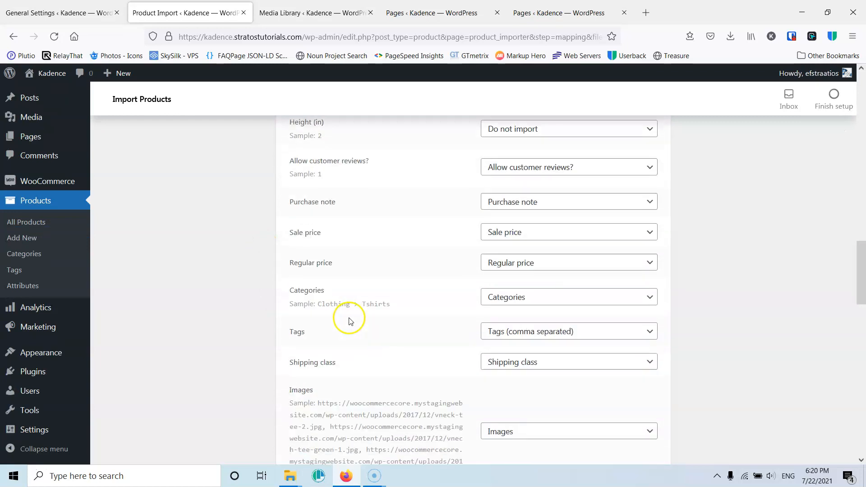
scroll(350, 320, down, 15)
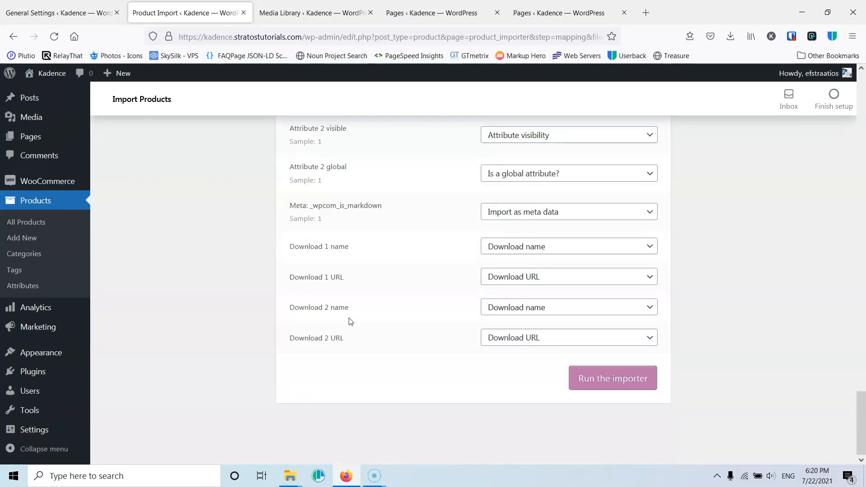
click(602, 381)
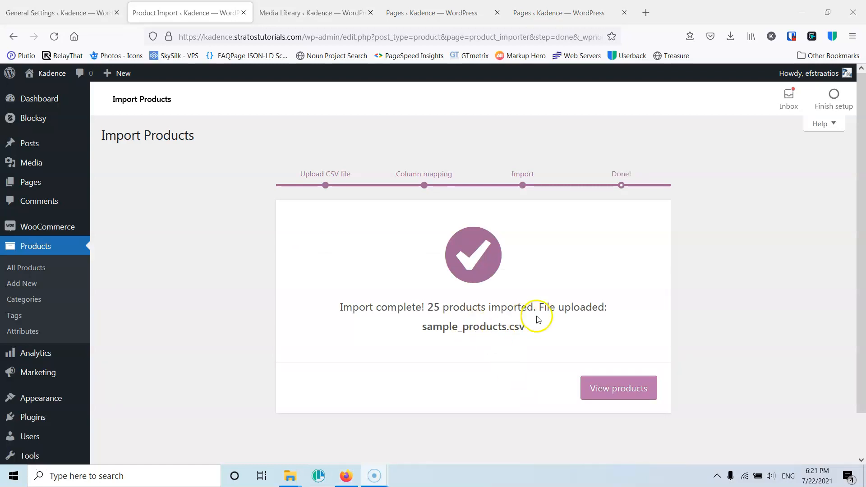
- Open the products list and review the imported products
click(608, 390)
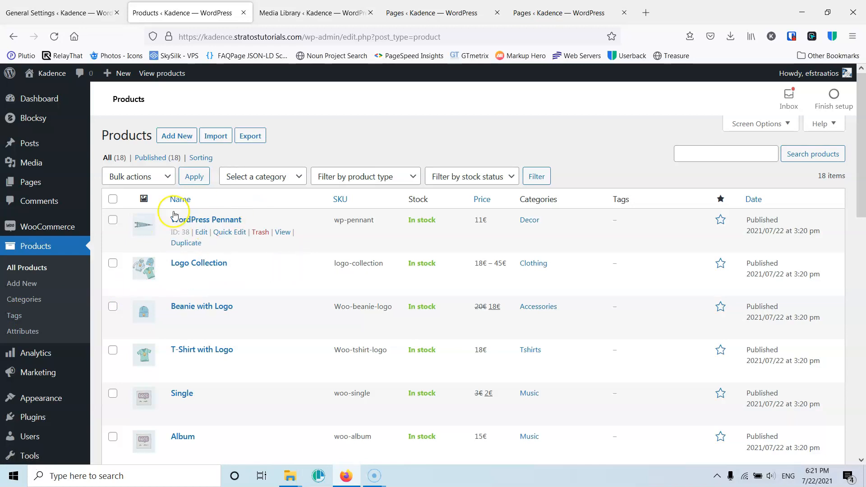
scroll(241, 254, down, 15)
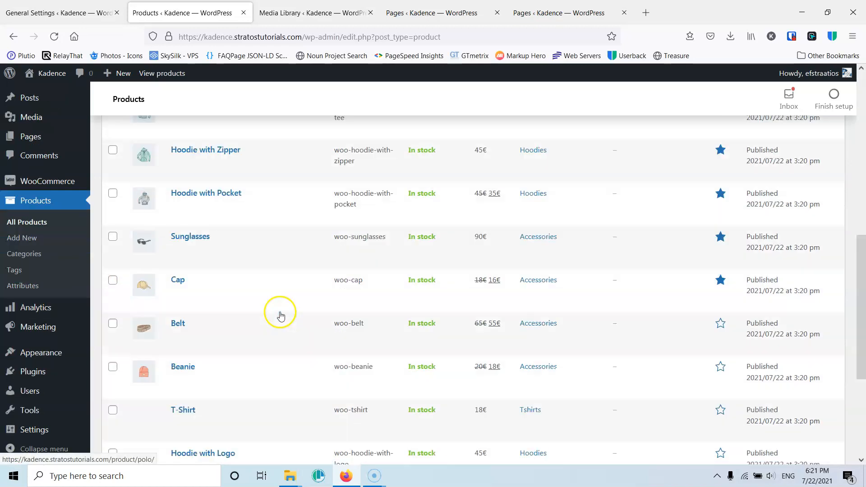
scroll(279, 311, up, 15)
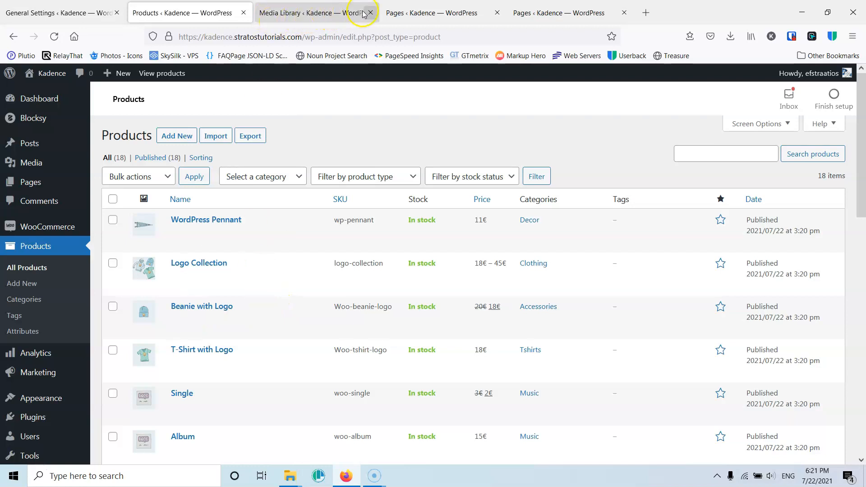
- Close the duplicate Pages tab and visit the site's front end from the admin bar
click(545, 13)
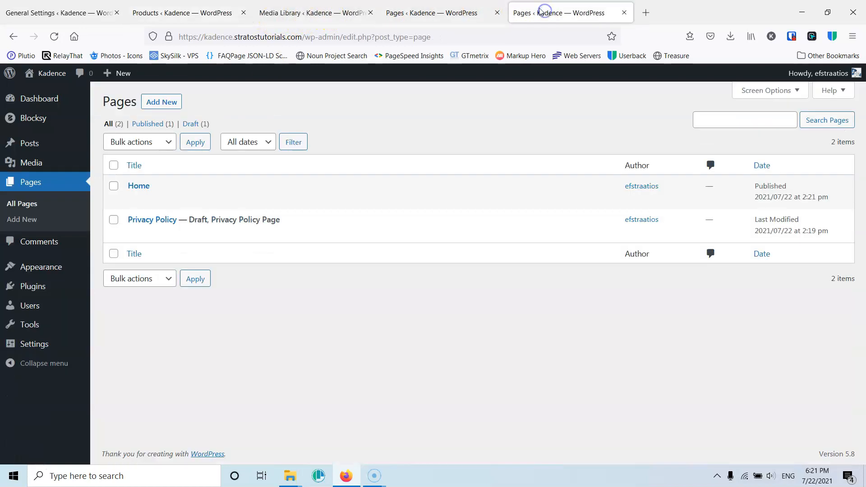
click(624, 12)
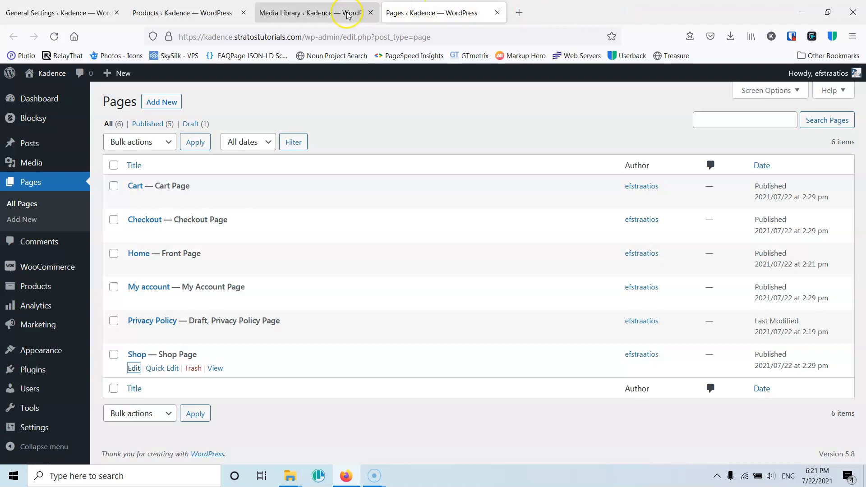
mouse_move(40, 74)
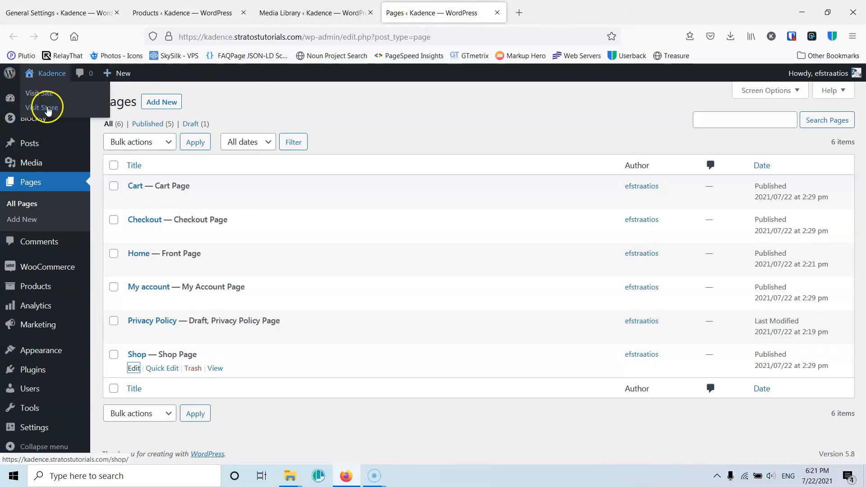
click(46, 95)
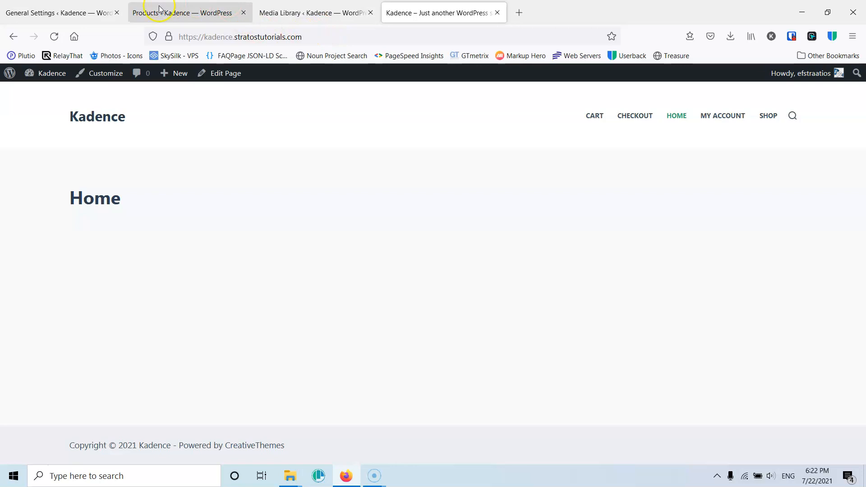
- Open the Menus screen in the admin tab and add the Home page to the Main menu
click(68, 10)
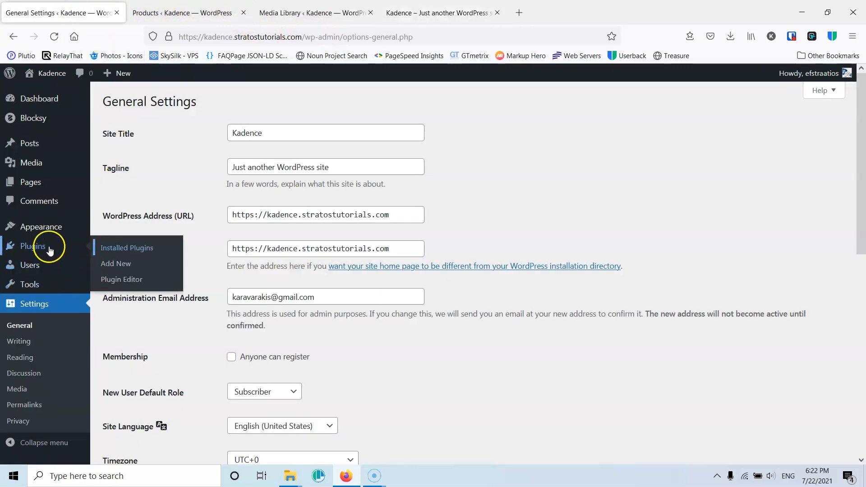
mouse_move(49, 232)
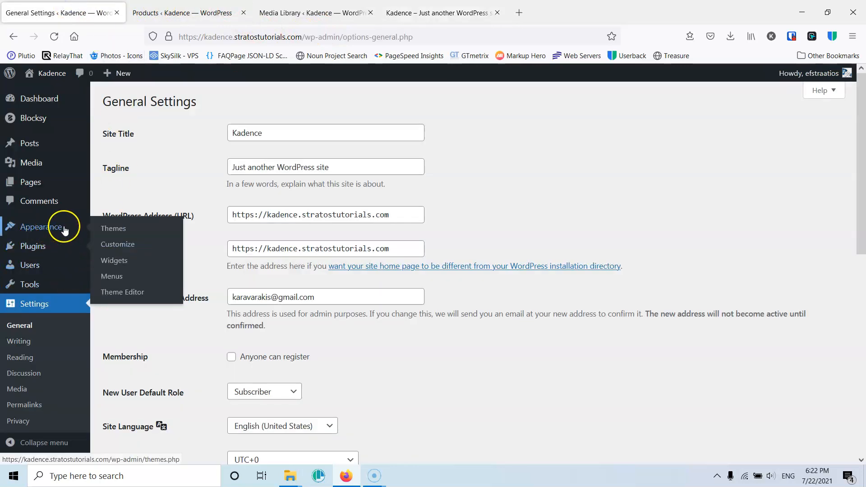
click(119, 278)
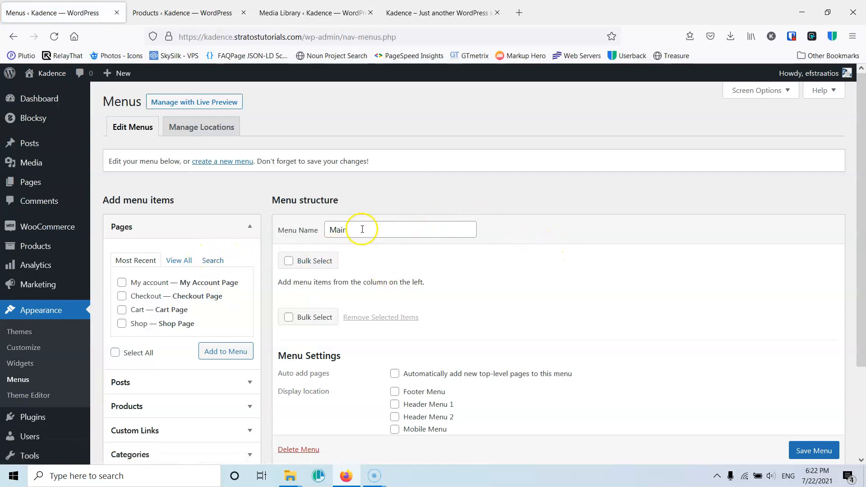
scroll(392, 248, down, 3)
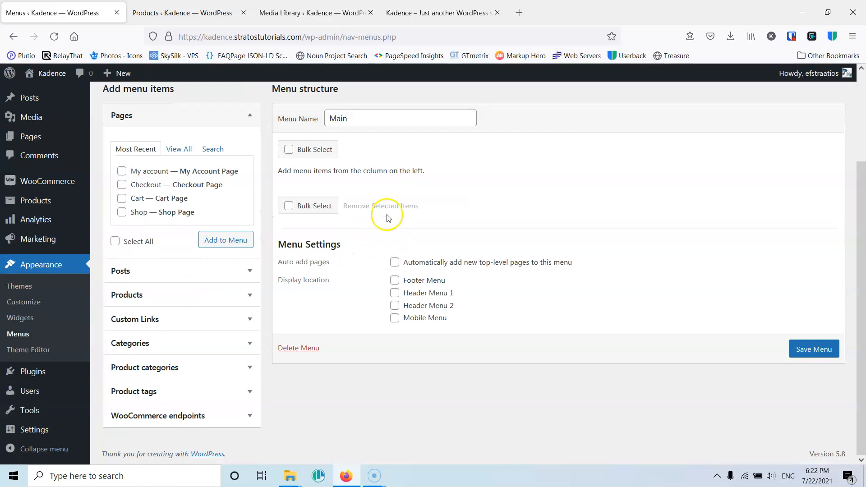
scroll(363, 179, up, 3)
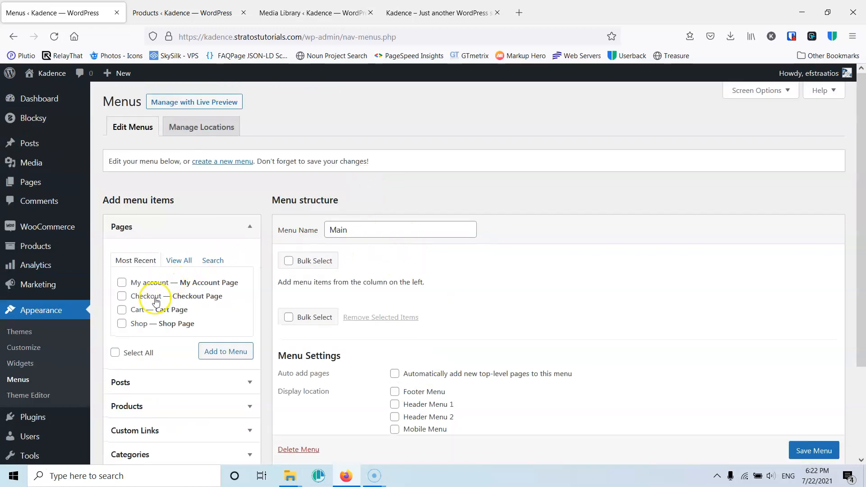
scroll(154, 300, down, 1)
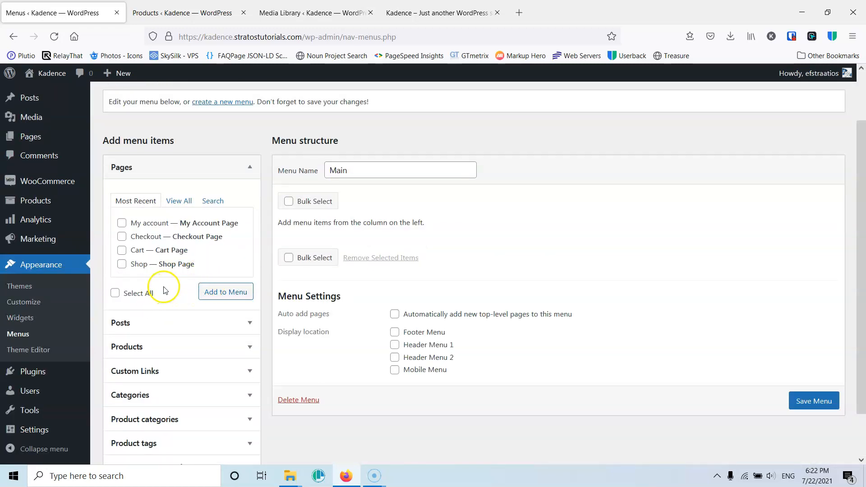
click(179, 201)
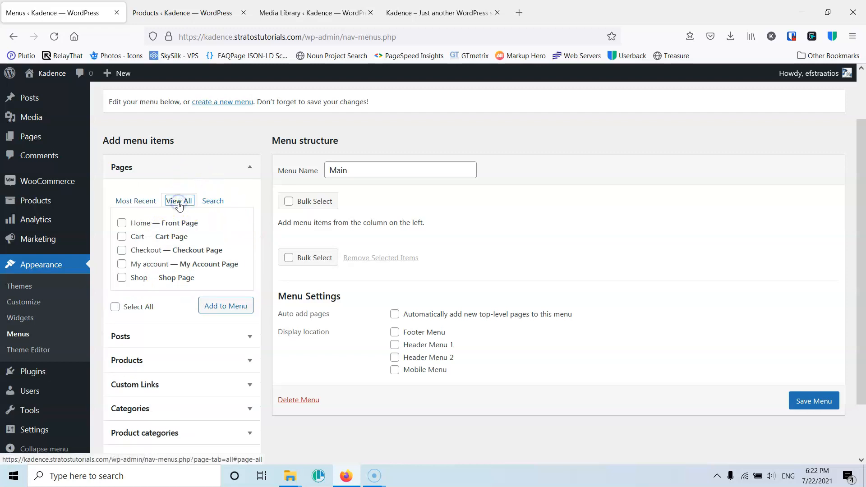
click(120, 225)
click(232, 308)
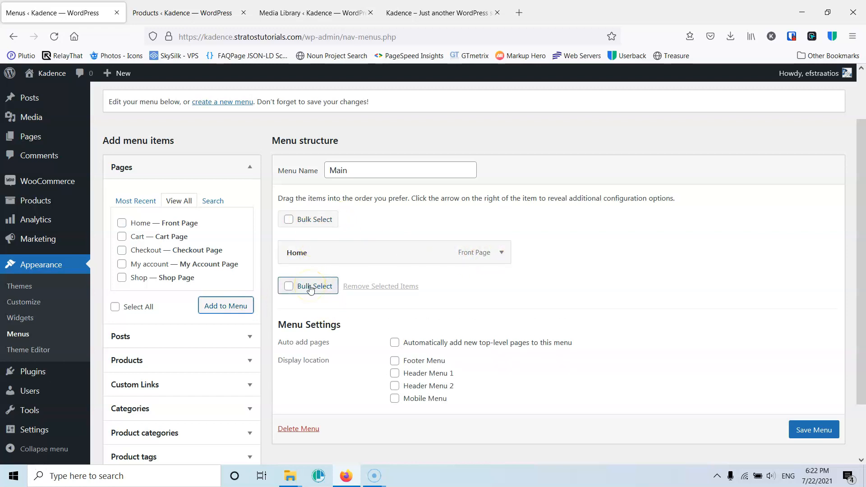
- Add the Shop and My account pages to the Main menu and save it
click(369, 288)
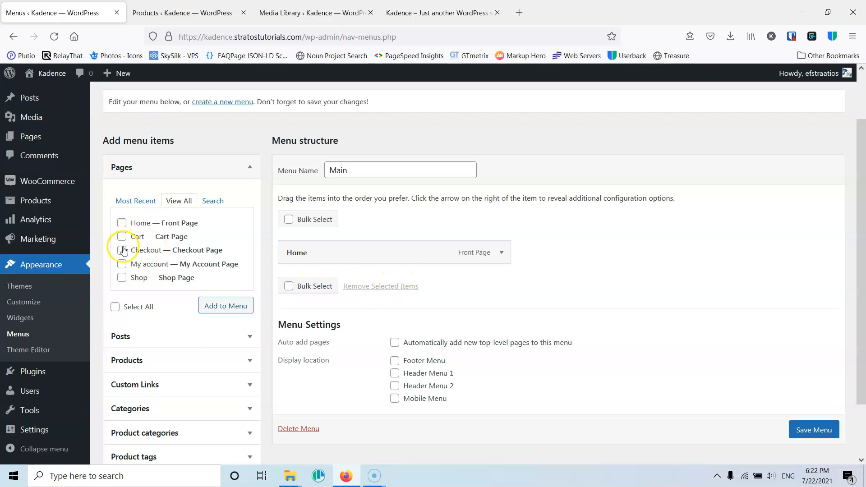
click(121, 278)
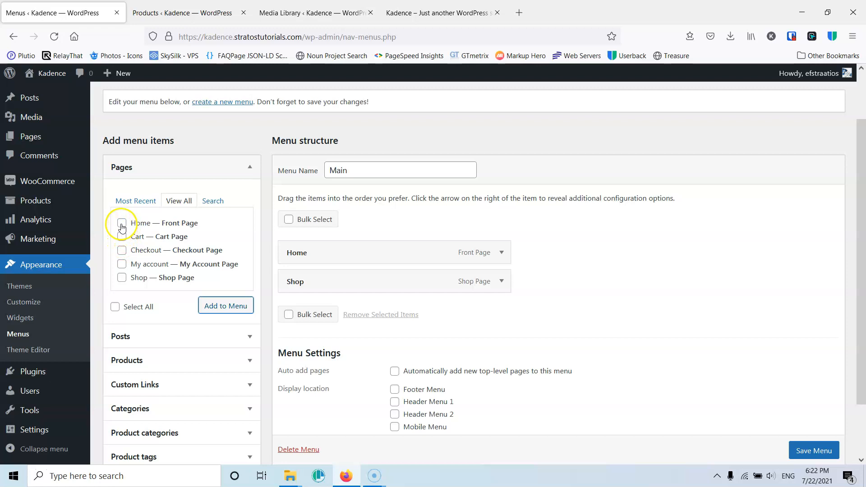
click(121, 264)
click(224, 306)
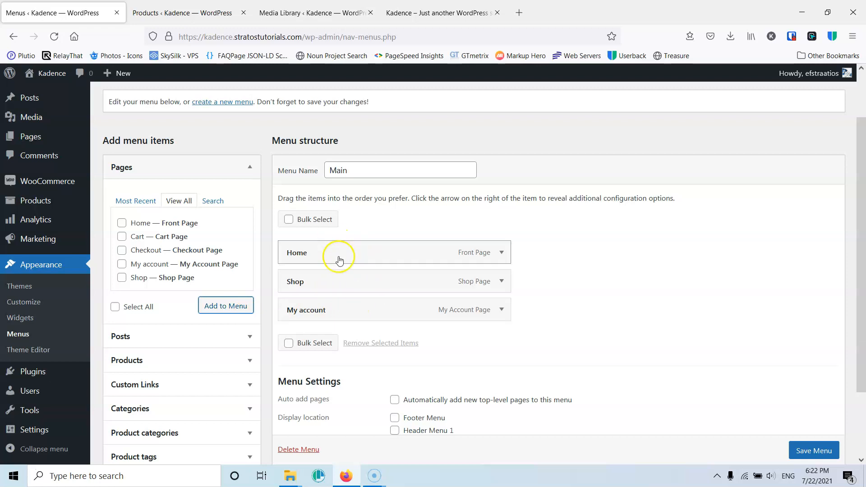
click(814, 451)
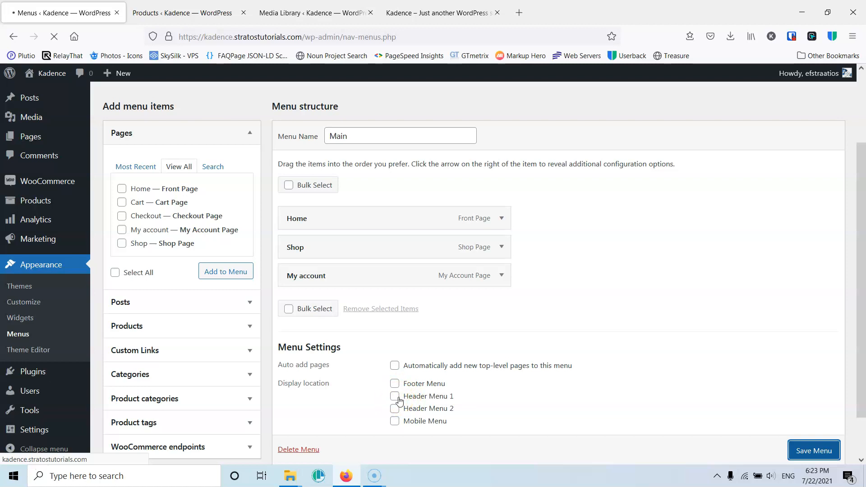
- Assign the Main menu to the Header Menu 1 location and save the menu
scroll(399, 397, down, 3)
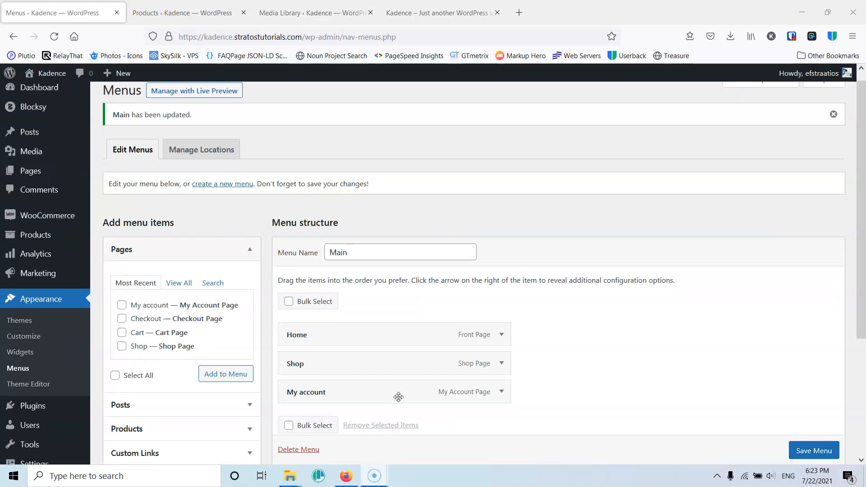
click(394, 406)
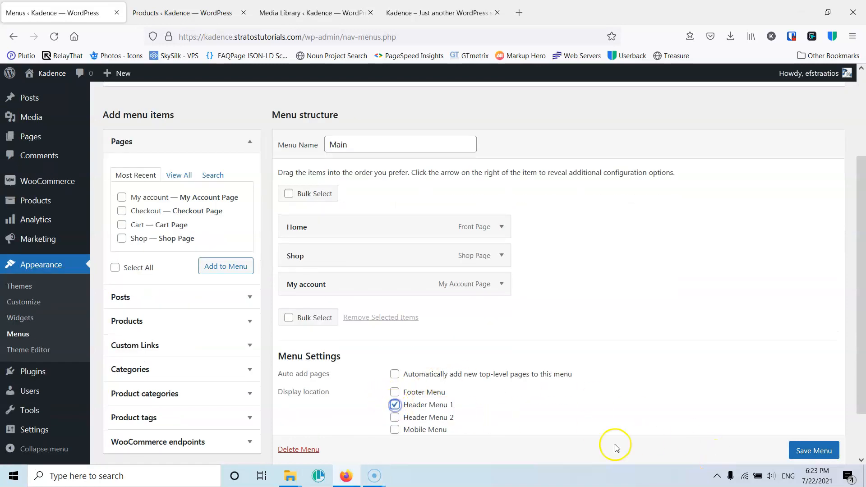
scroll(804, 446, down, 1)
click(805, 428)
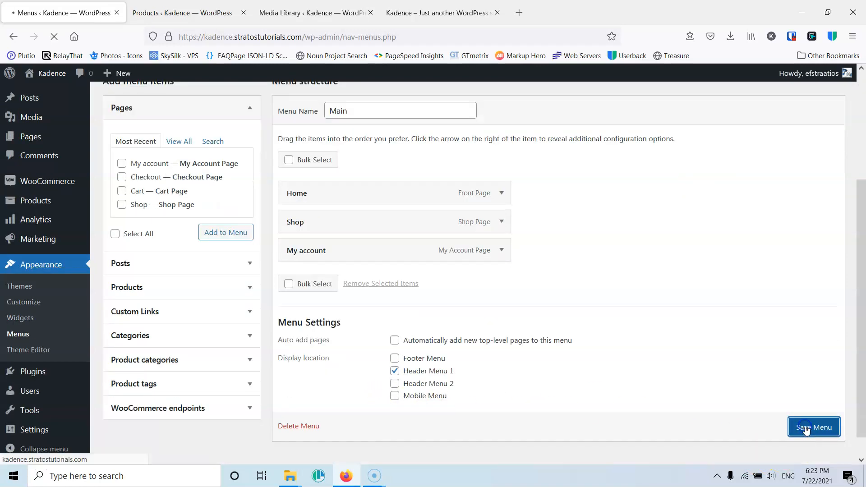
- Reload the site's front end and open the Shop page from the header menu
click(419, 12)
click(53, 37)
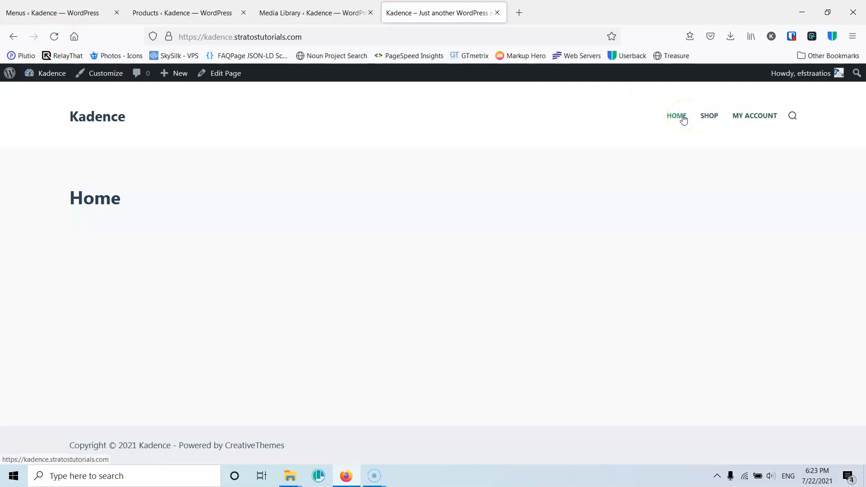
click(714, 118)
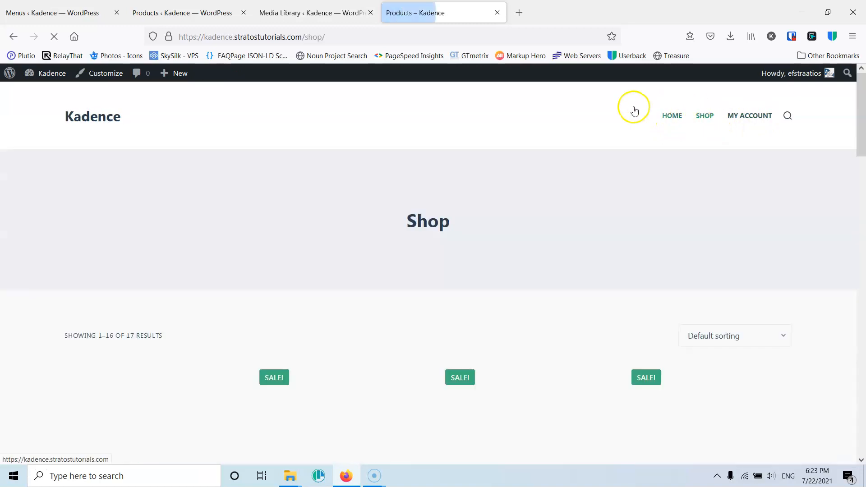
- Scroll through the Shop page to review the product grid
scroll(490, 288, down, 8)
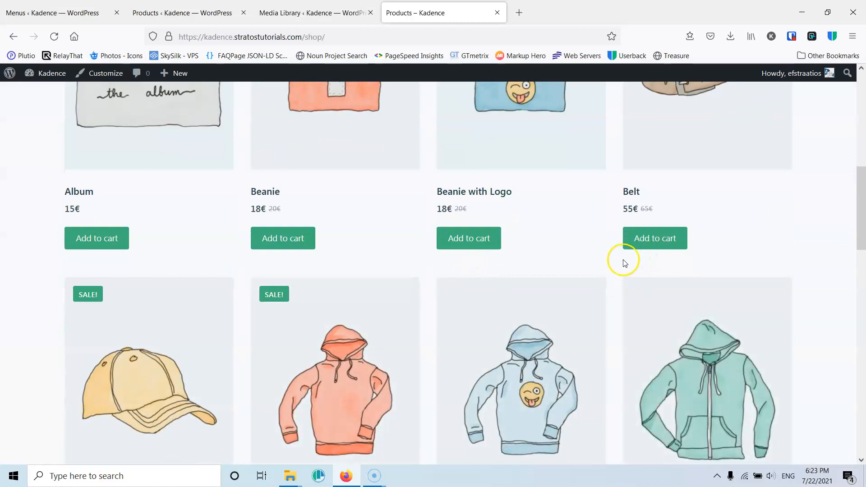
scroll(720, 261, up, 3)
scroll(720, 261, down, 7)
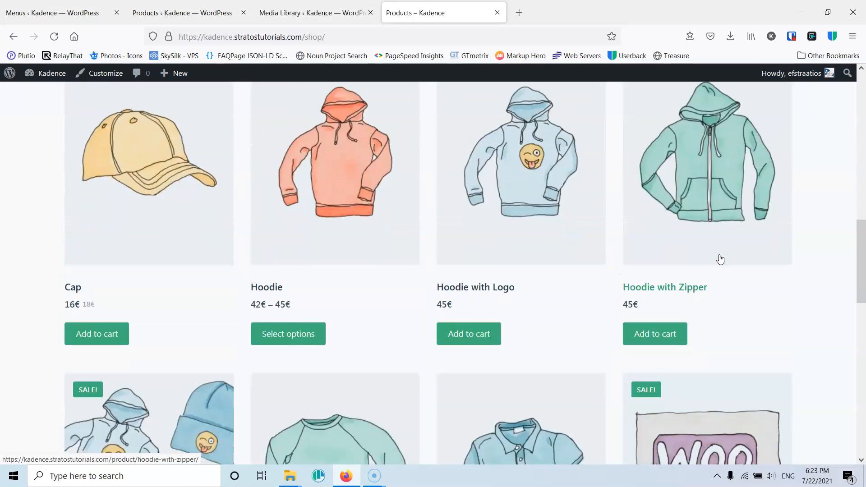
scroll(720, 260, down, 8)
scroll(720, 258, up, 18)
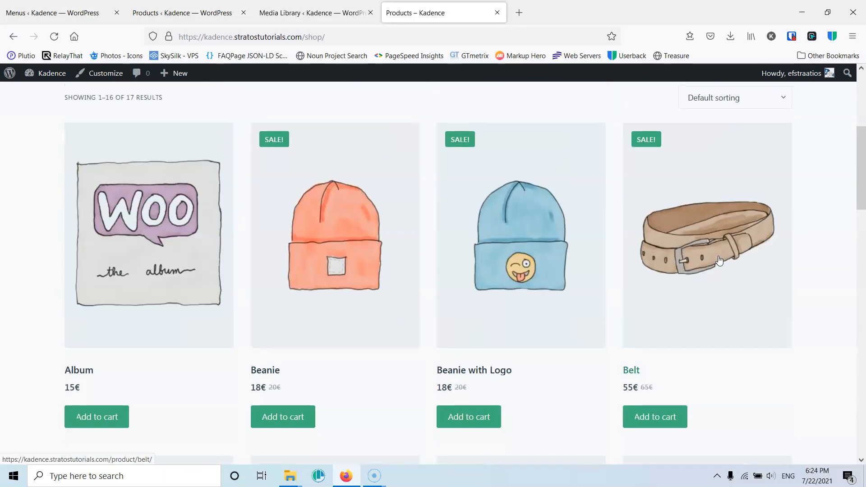
click(308, 177)
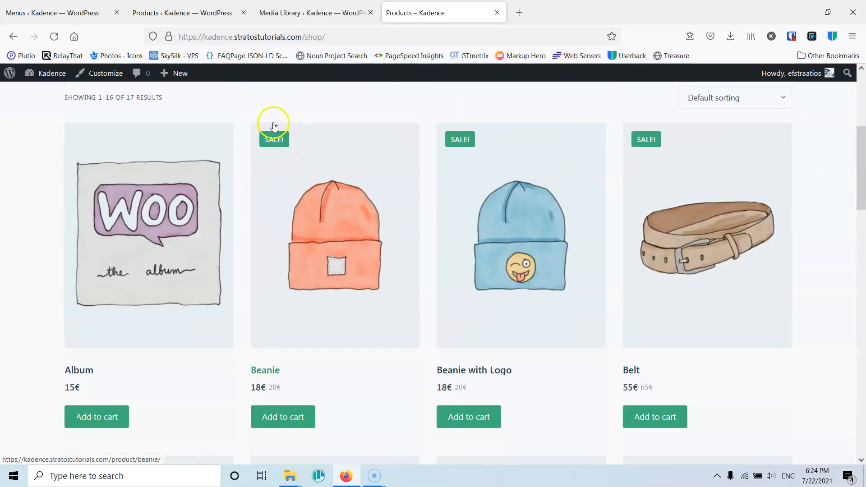
scroll(280, 143, down, 3)
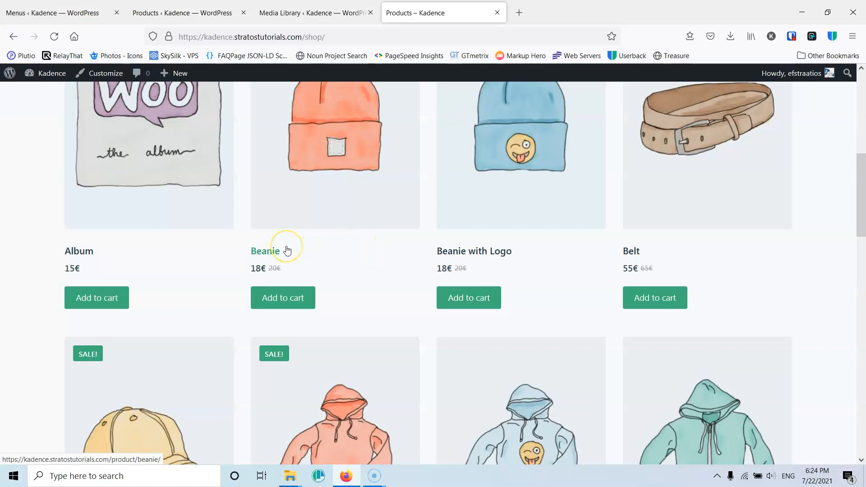
- Open the Cap product from the Shop grid in a new tab and switch to that tab
scroll(374, 284, up, 6)
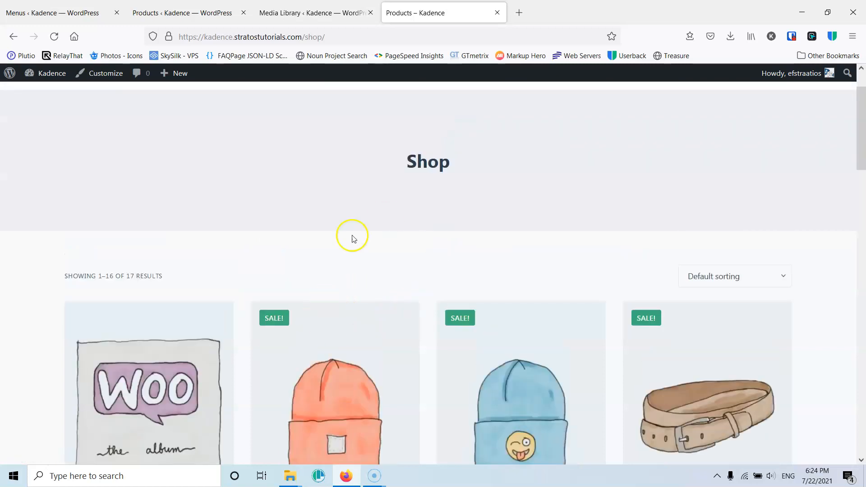
scroll(342, 298, down, 3)
scroll(317, 285, down, 20)
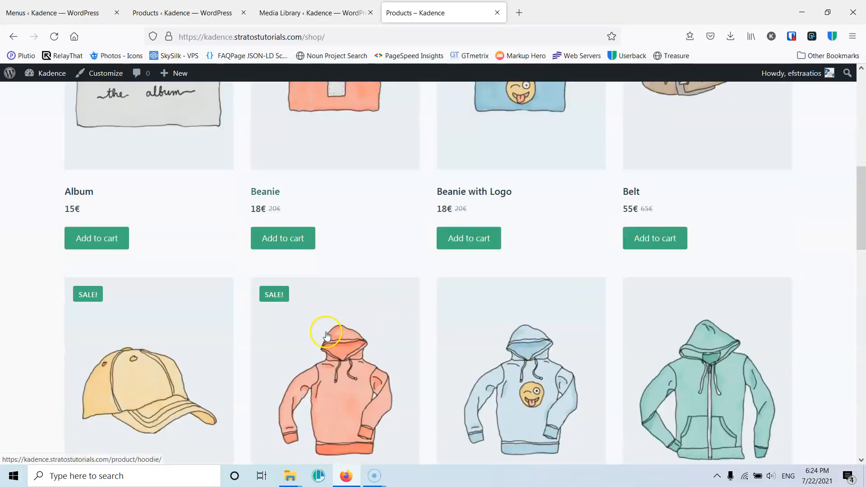
scroll(320, 331, up, 20)
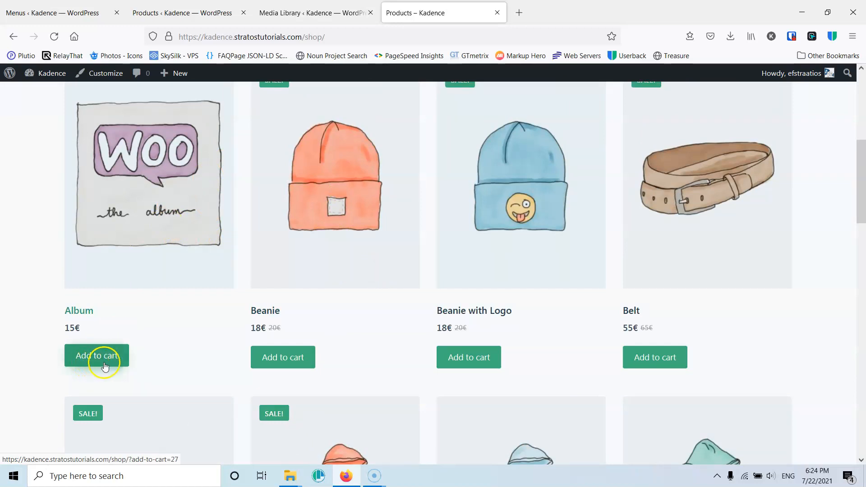
scroll(266, 361, down, 7)
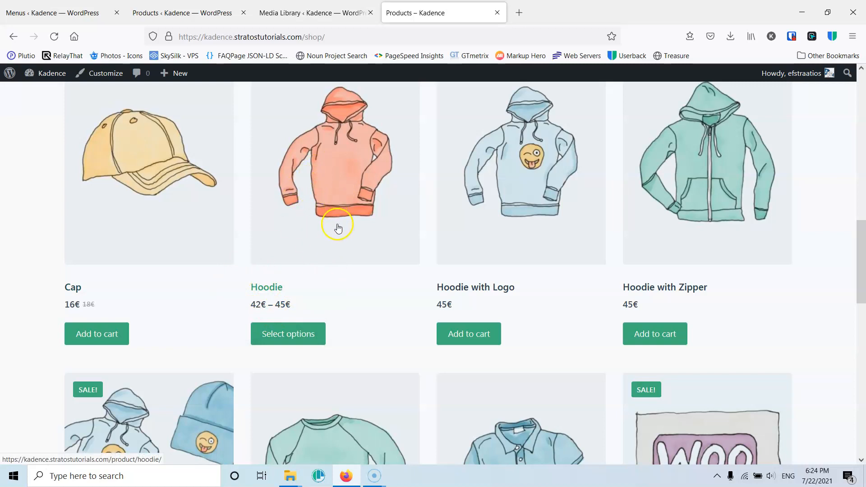
scroll(342, 235, up, 2)
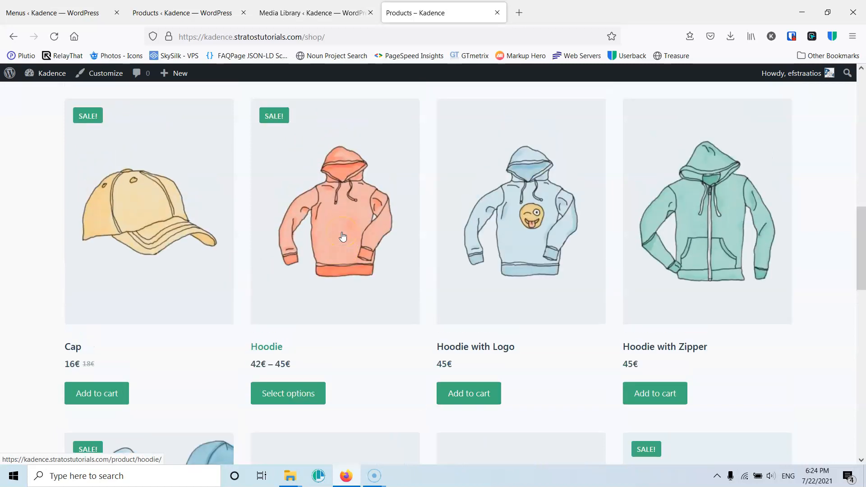
key(alt+p)
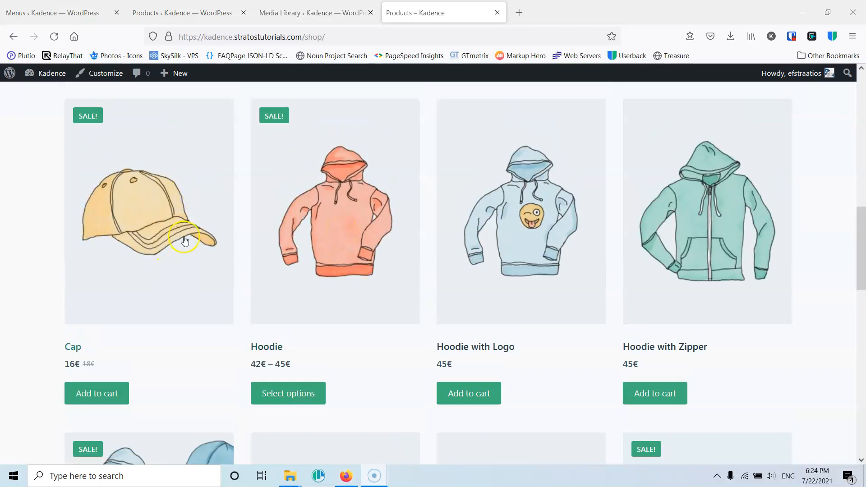
right_click(132, 225)
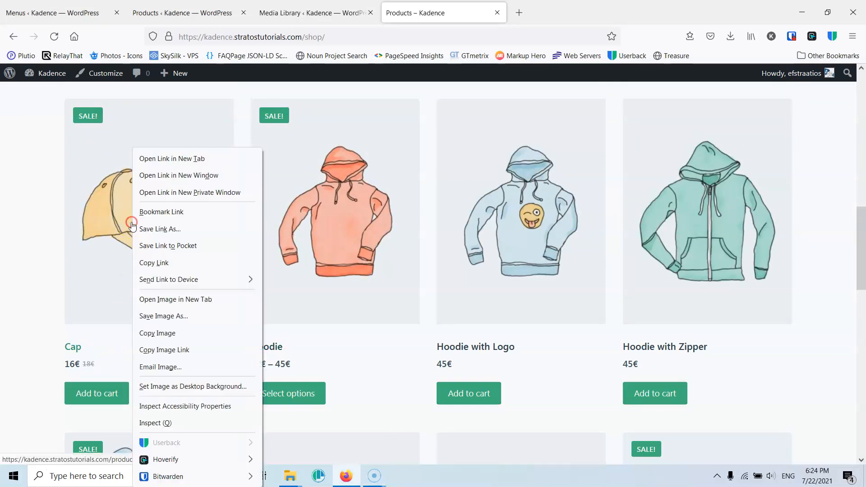
click(152, 159)
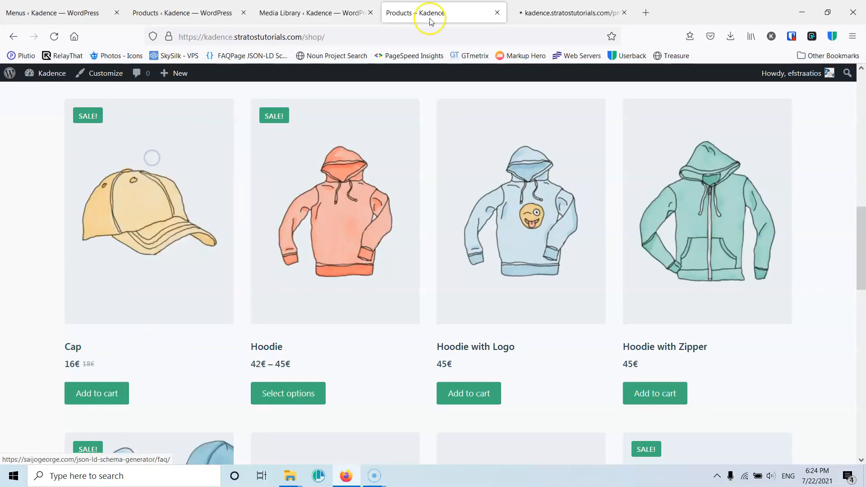
click(547, 15)
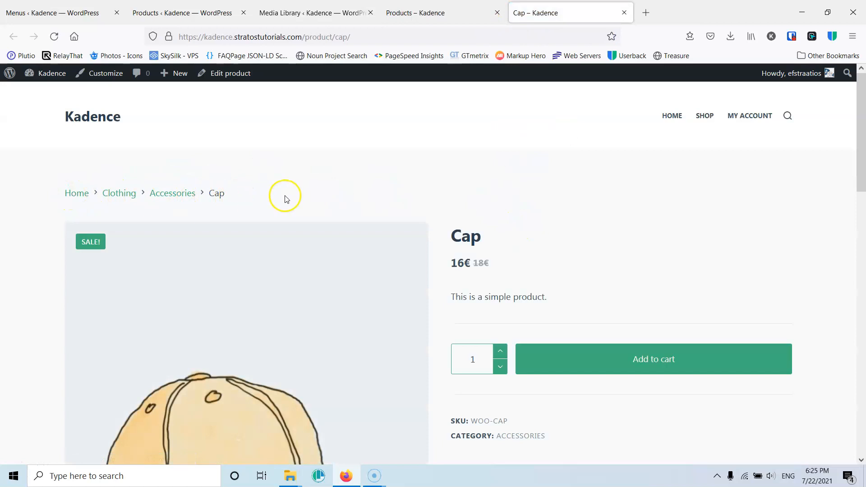
- Review the Cap product page, including its price, description tabs and related products
scroll(284, 195, down, 1)
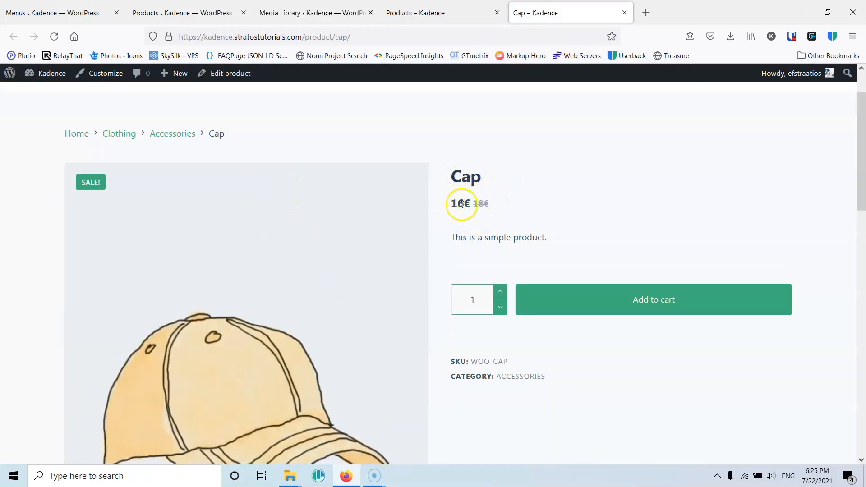
drag(545, 242, 450, 237)
click(487, 236)
scroll(599, 218, down, 2)
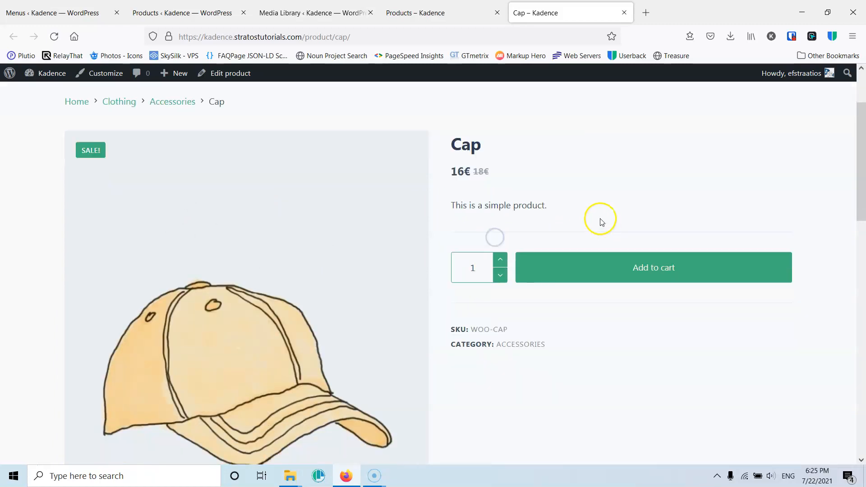
drag(481, 177, 462, 174)
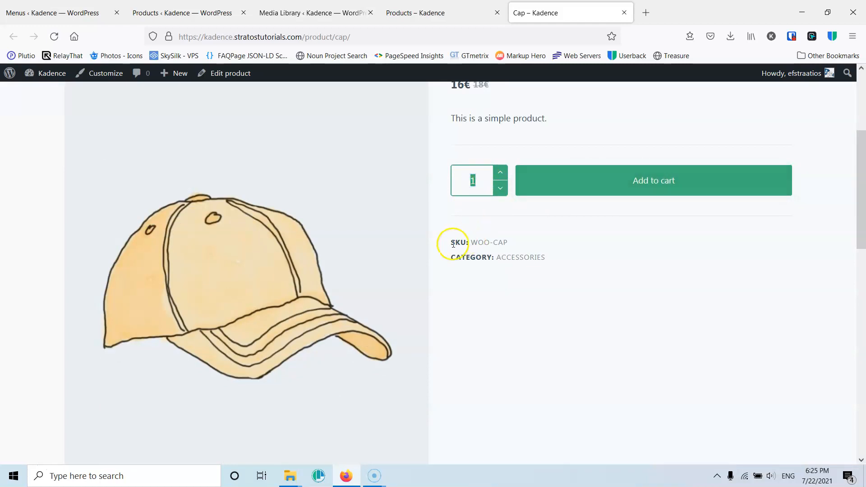
scroll(497, 259, down, 5)
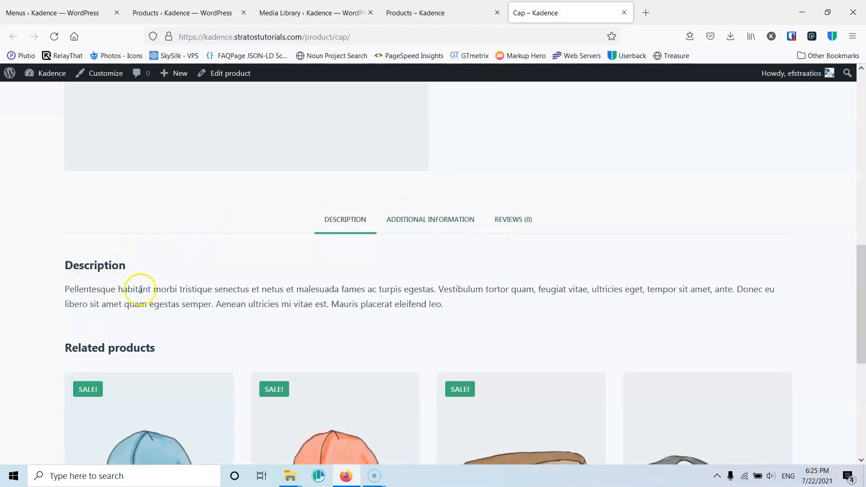
scroll(164, 299, down, 3)
scroll(548, 335, down, 3)
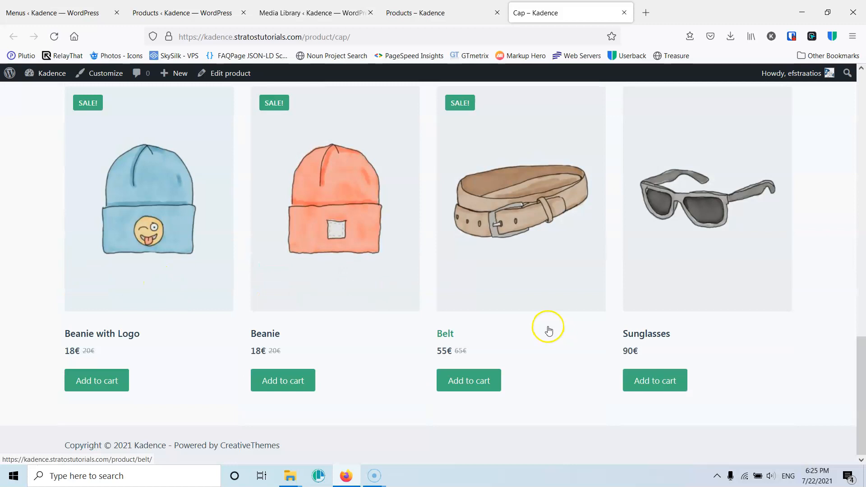
scroll(547, 329, up, 15)
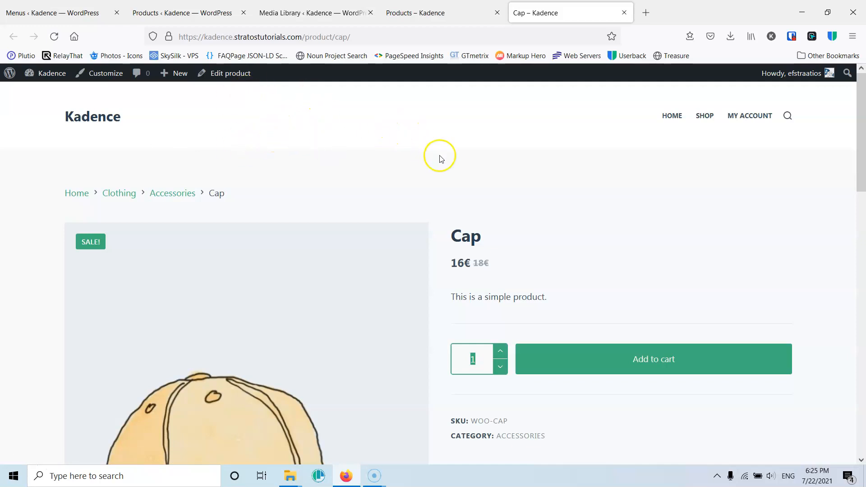
- Return to the Shop tab and open the Hoodie product in a new tab, switching to it
scroll(440, 154, down, 6)
click(412, 13)
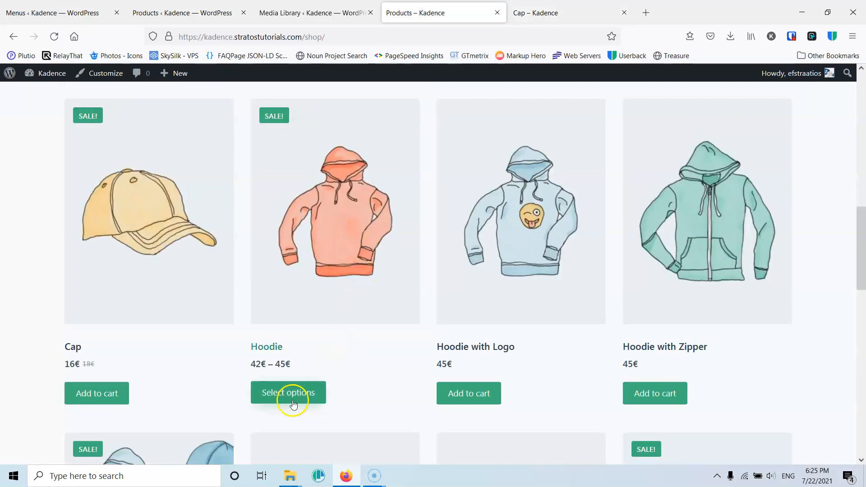
right_click(343, 264)
click(407, 18)
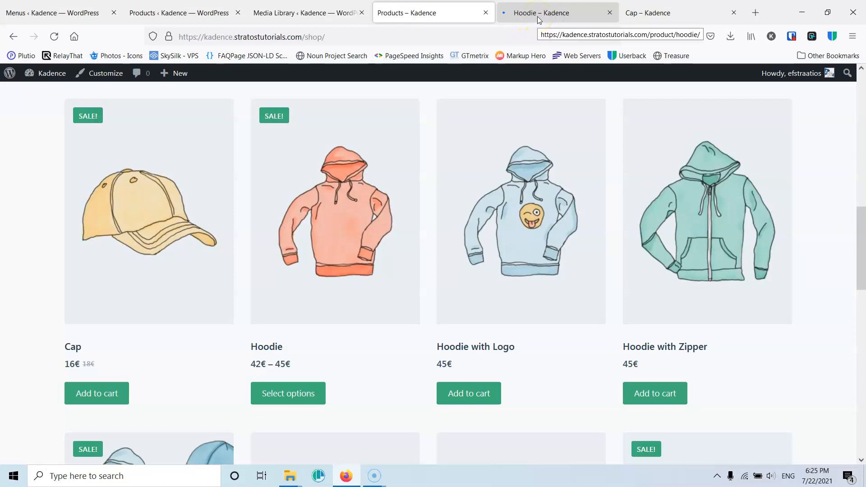
click(537, 16)
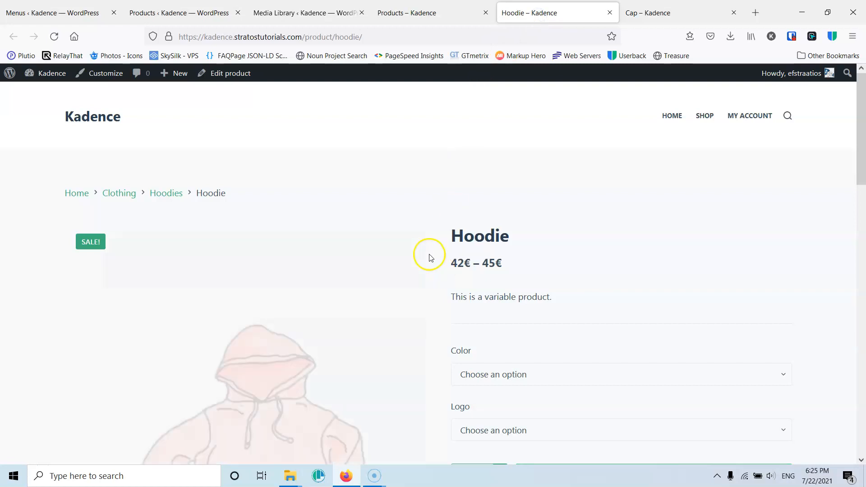
- Preview the Hoodie in Blue, switching its Logo option between Yes and No
scroll(537, 269, down, 3)
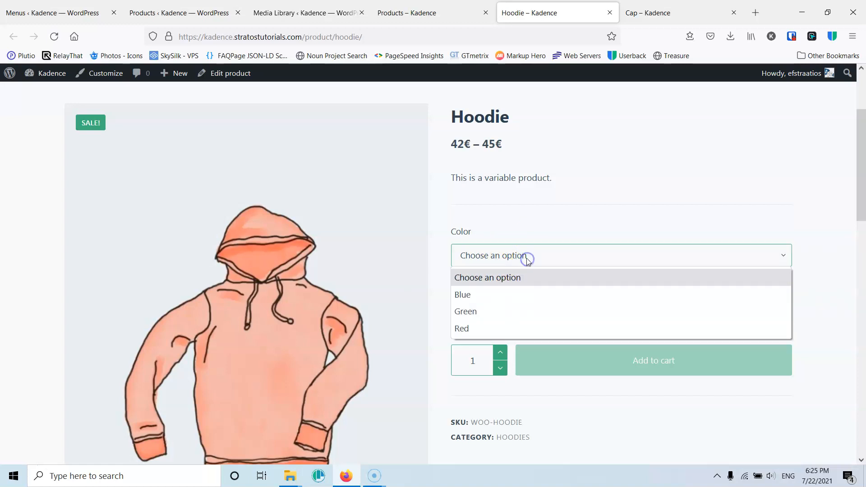
click(481, 294)
click(517, 315)
click(506, 351)
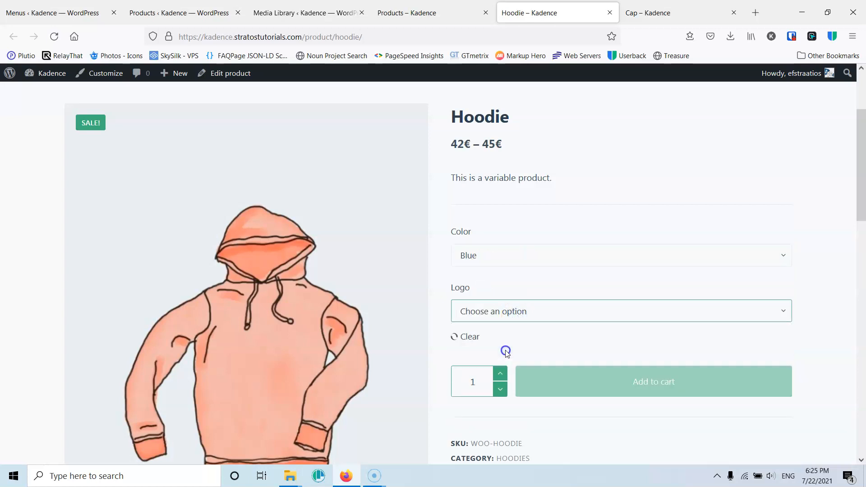
click(509, 257)
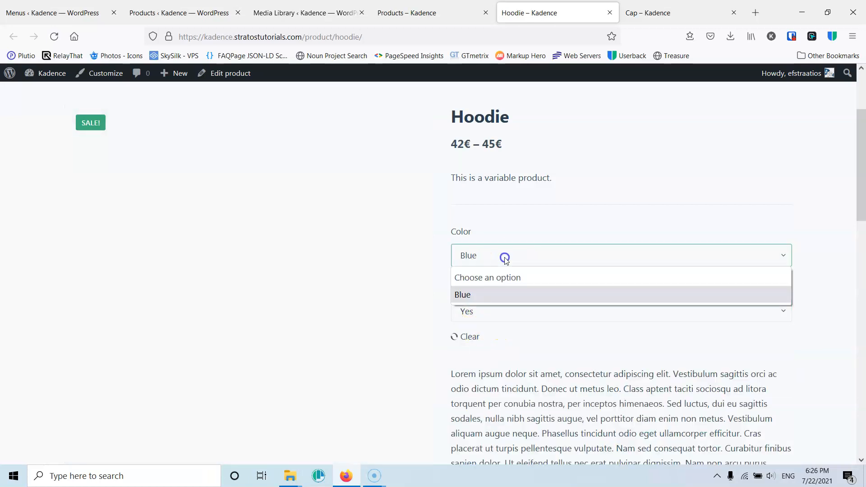
click(527, 233)
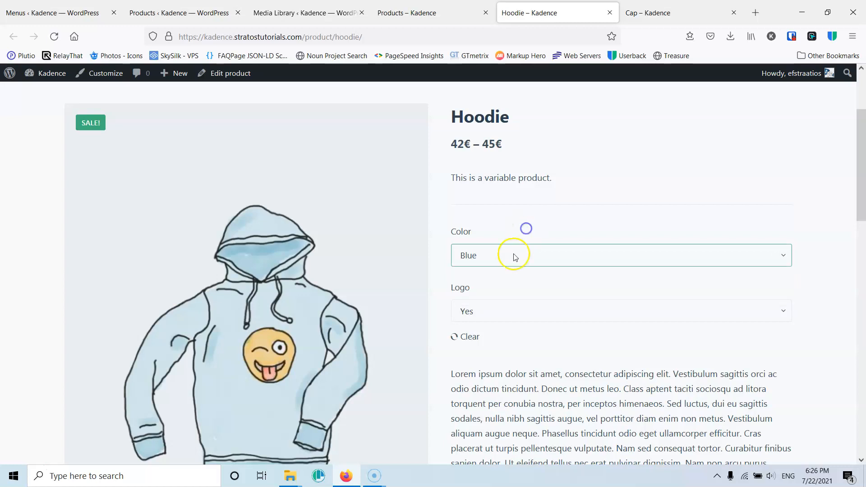
click(483, 310)
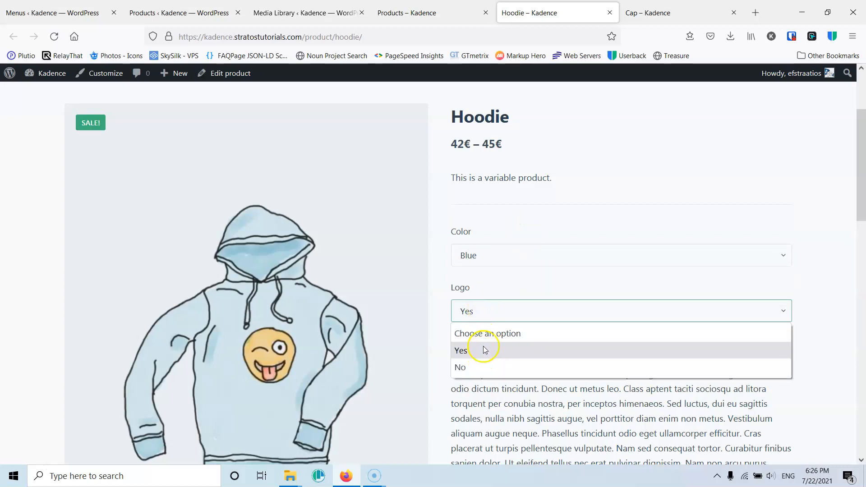
click(483, 366)
- Preview the Green Hoodie with Logo set to No and scroll to its price
click(503, 261)
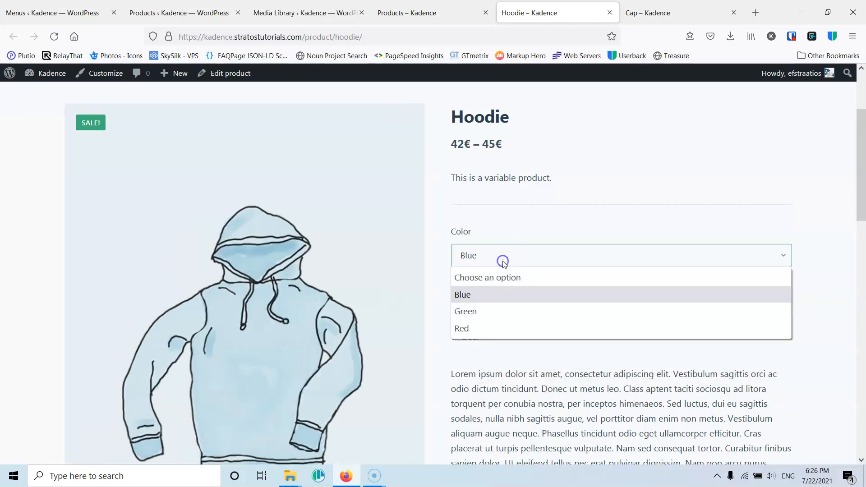
click(494, 311)
click(493, 315)
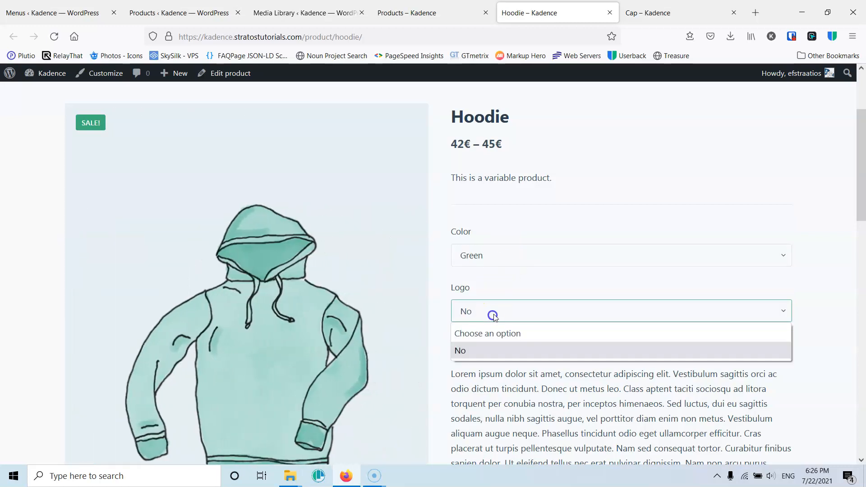
click(501, 354)
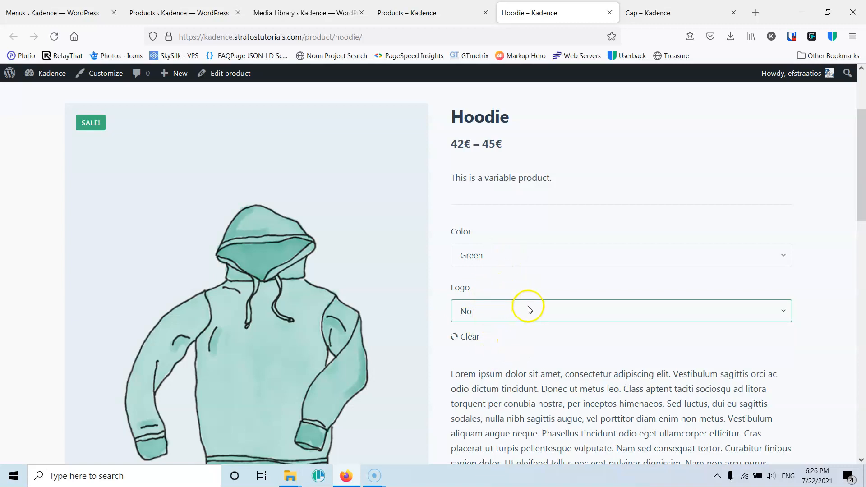
scroll(530, 317, down, 4)
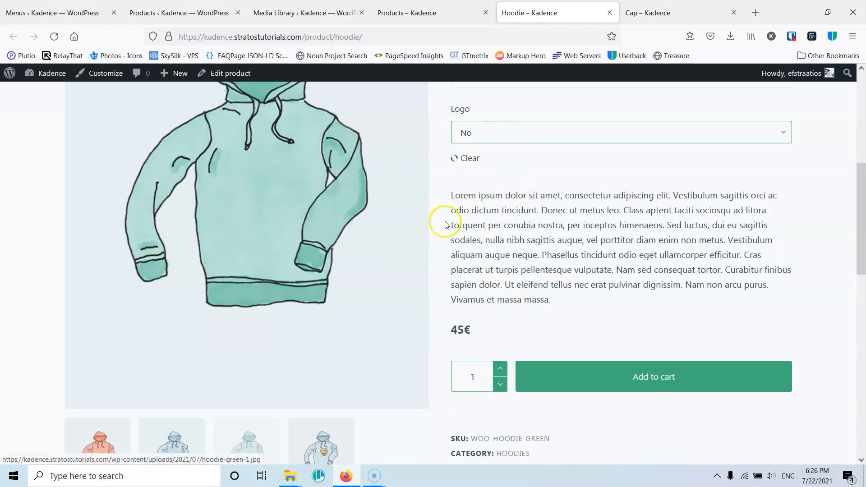
scroll(557, 279, up, 4)
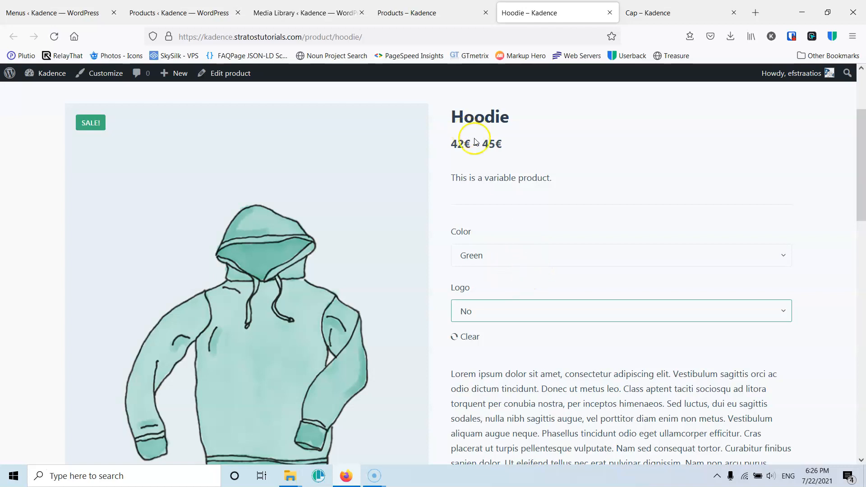
scroll(502, 281, down, 4)
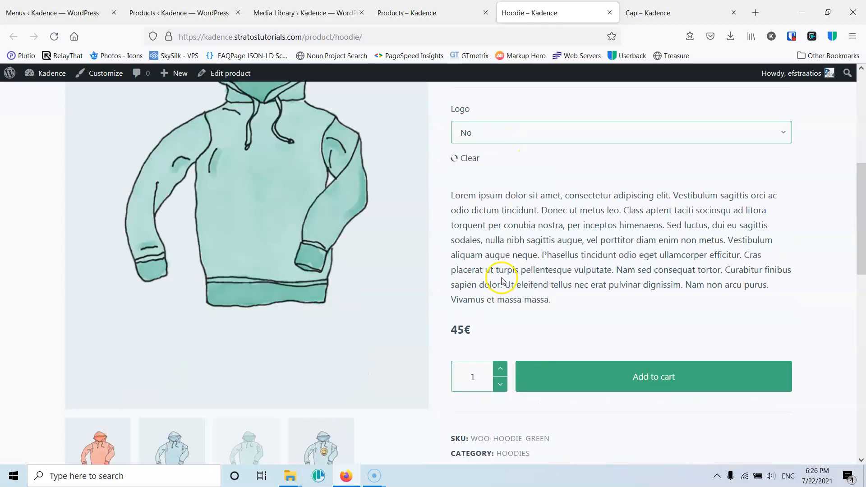
scroll(519, 333, up, 3)
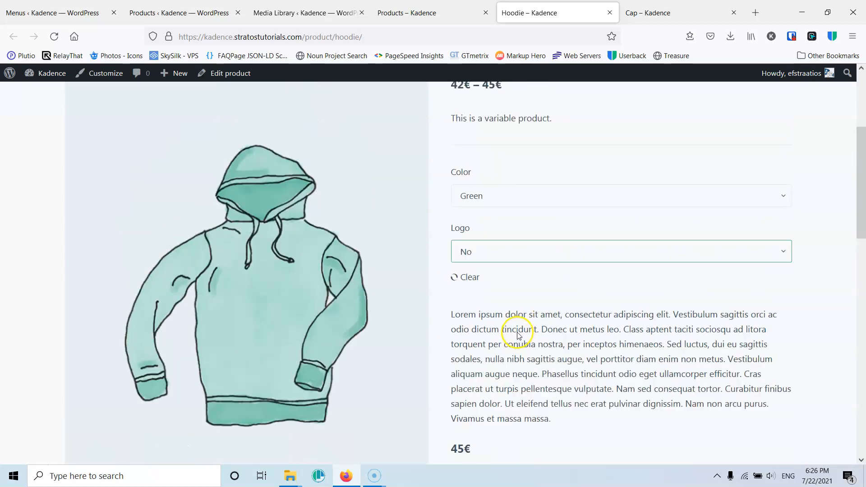
- Preview further Hoodie combinations: Blue with logo, Blue without logo, and Red without logo
click(502, 253)
click(496, 195)
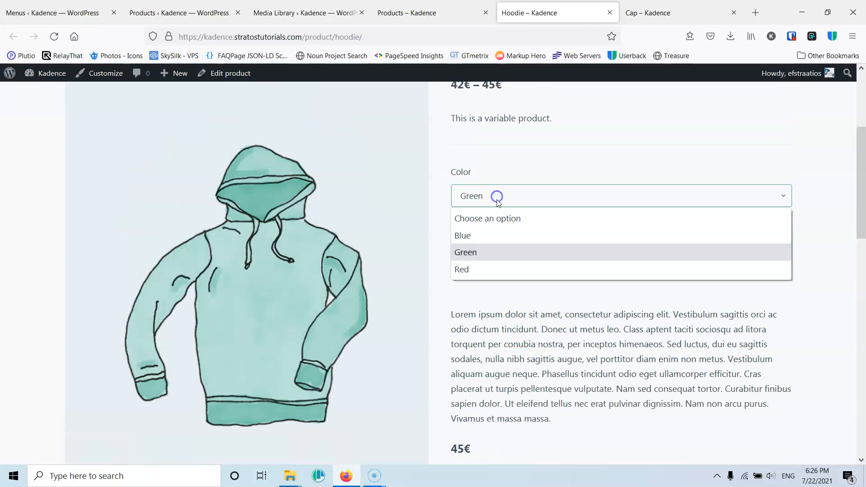
click(493, 235)
click(500, 261)
click(485, 293)
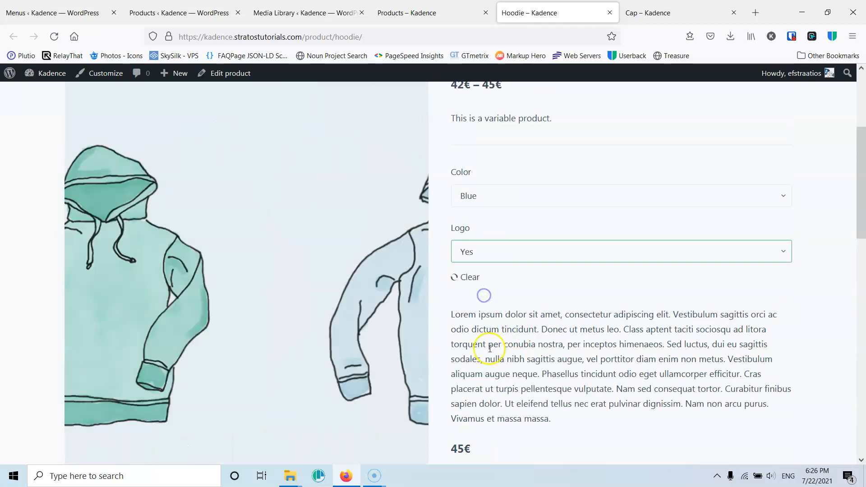
click(512, 194)
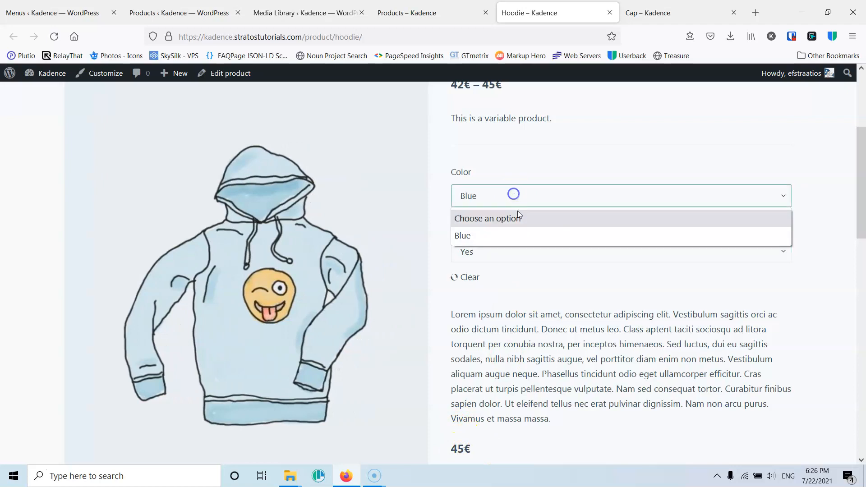
click(511, 235)
click(508, 251)
click(498, 307)
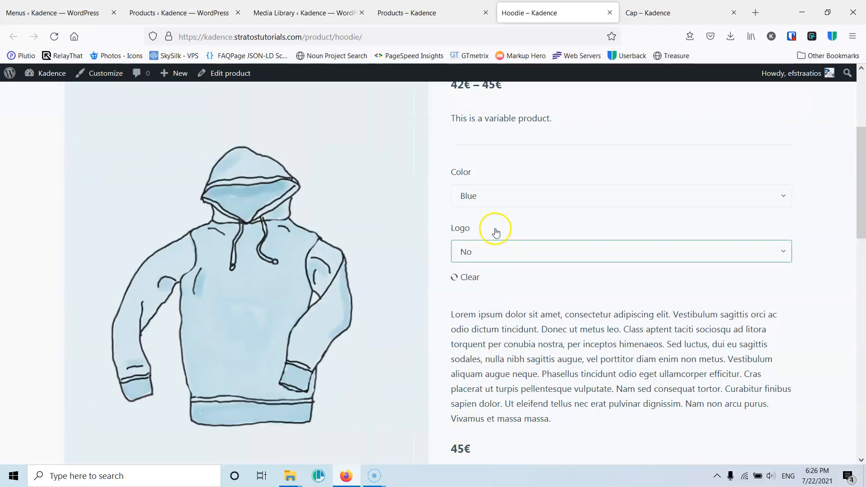
click(496, 197)
click(492, 269)
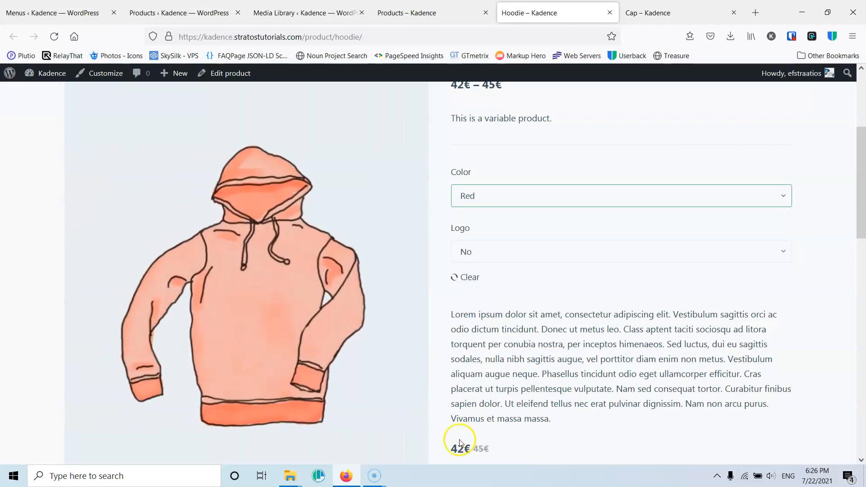
- Review the red no-logo Hoodie's product page, then close the Hoodie tab
scroll(474, 360, down, 3)
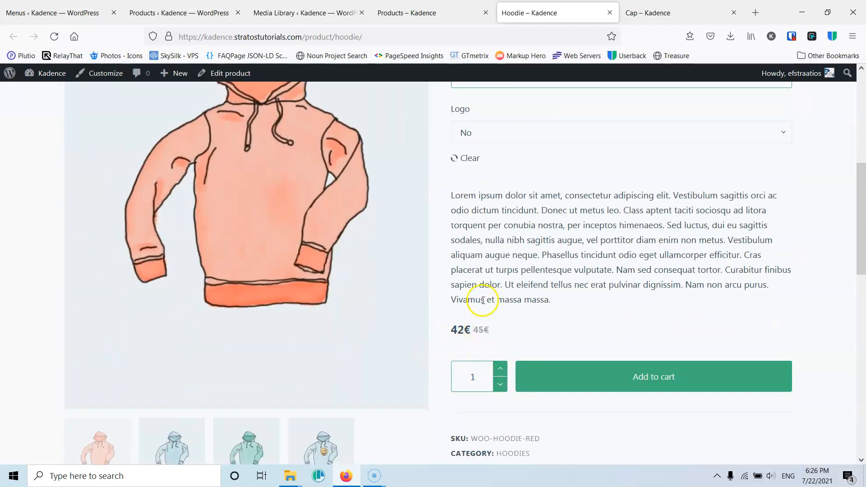
scroll(290, 248, up, 3)
scroll(344, 282, up, 4)
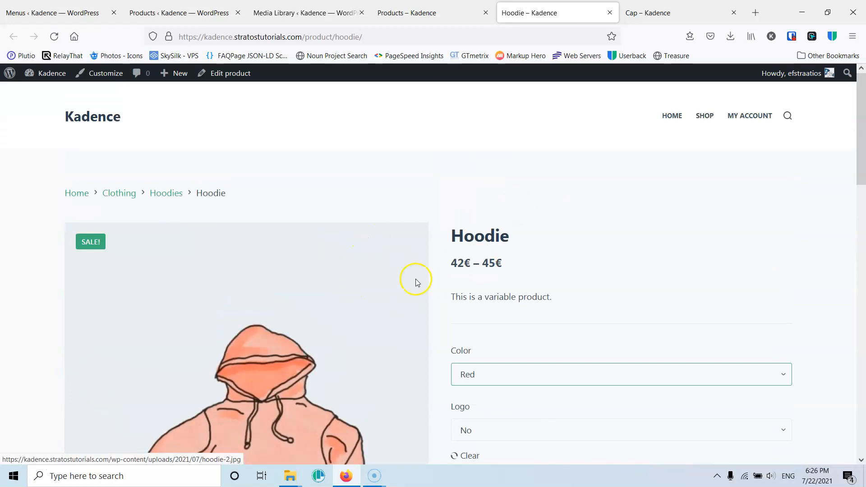
scroll(471, 261, down, 3)
scroll(473, 260, down, 7)
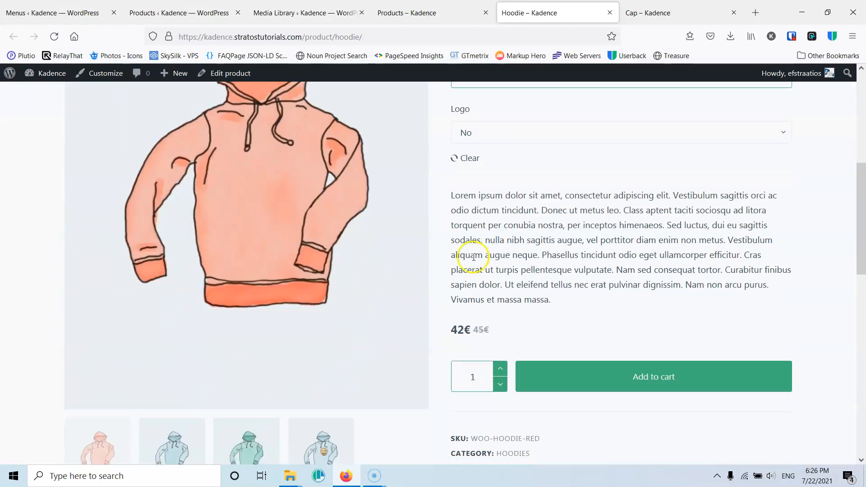
scroll(472, 257, up, 2)
scroll(473, 259, up, 2)
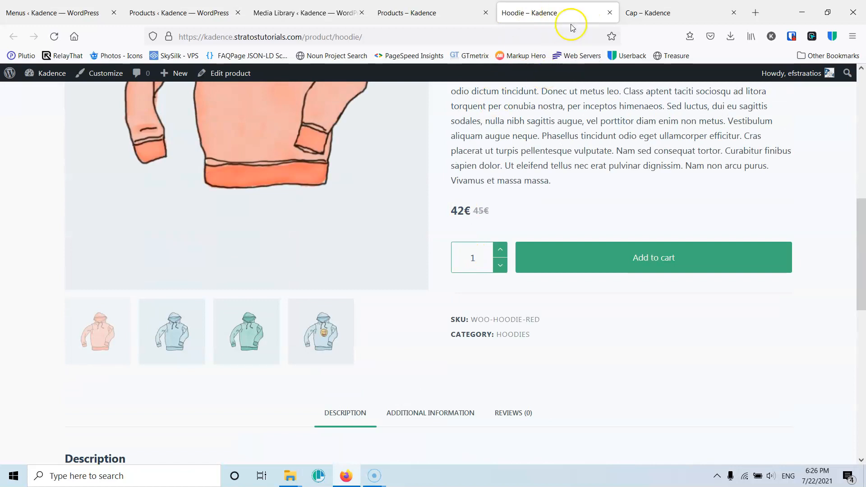
click(609, 13)
click(609, 13)
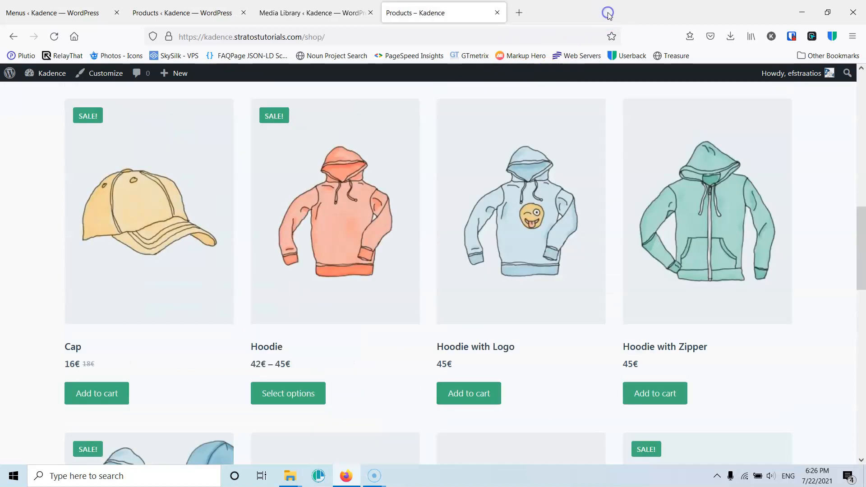
- Open the Customizer for the shop page in a new tab and browse its WooCommerce General options
scroll(450, 218, up, 10)
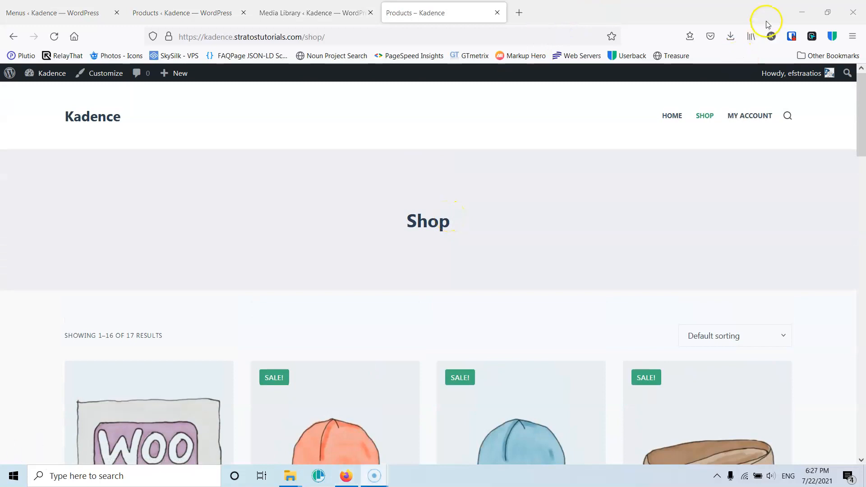
right_click(93, 80)
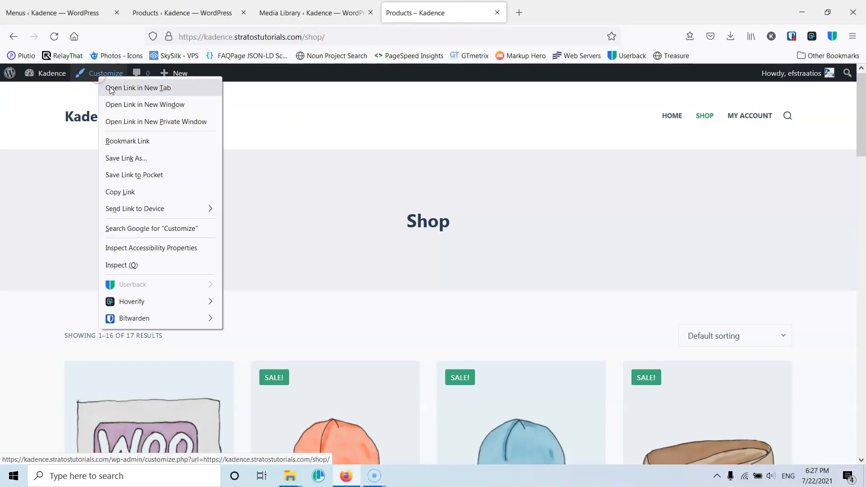
click(136, 87)
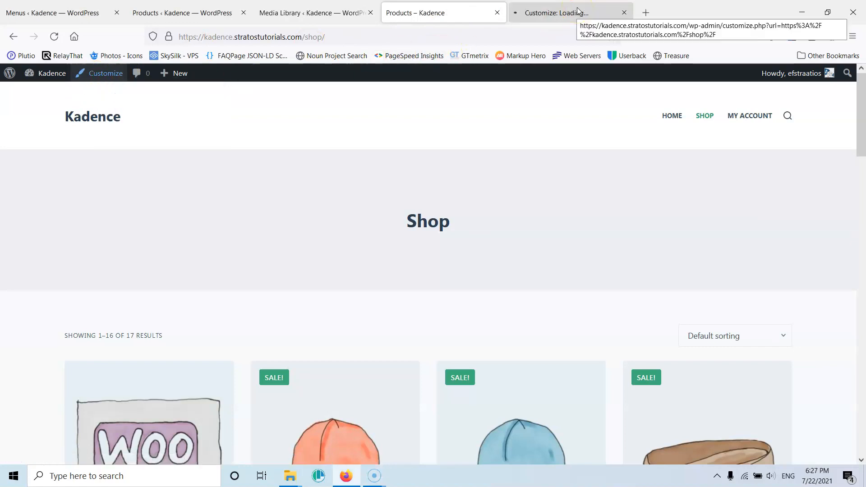
click(578, 10)
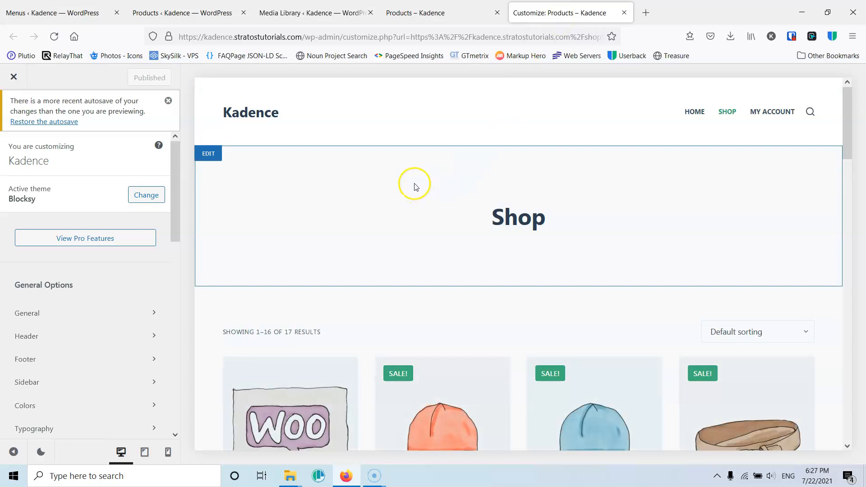
scroll(415, 187, down, 3)
scroll(101, 302, down, 3)
scroll(97, 361, down, 4)
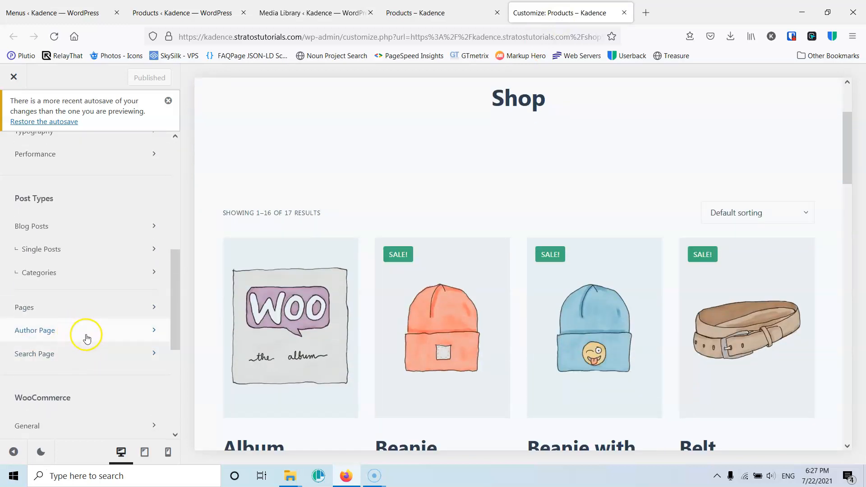
scroll(81, 333, down, 3)
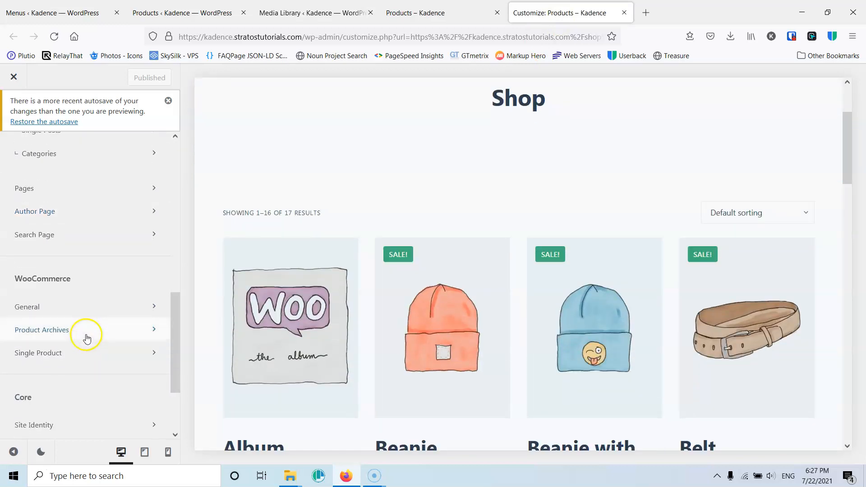
click(64, 310)
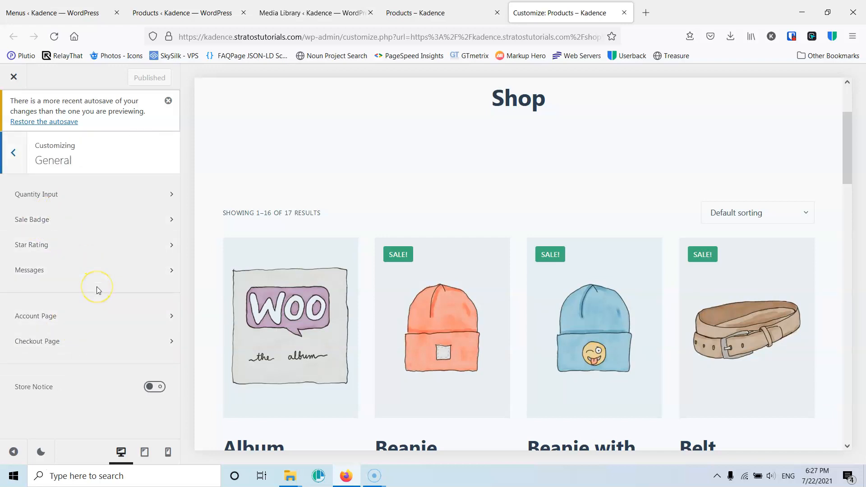
click(5, 149)
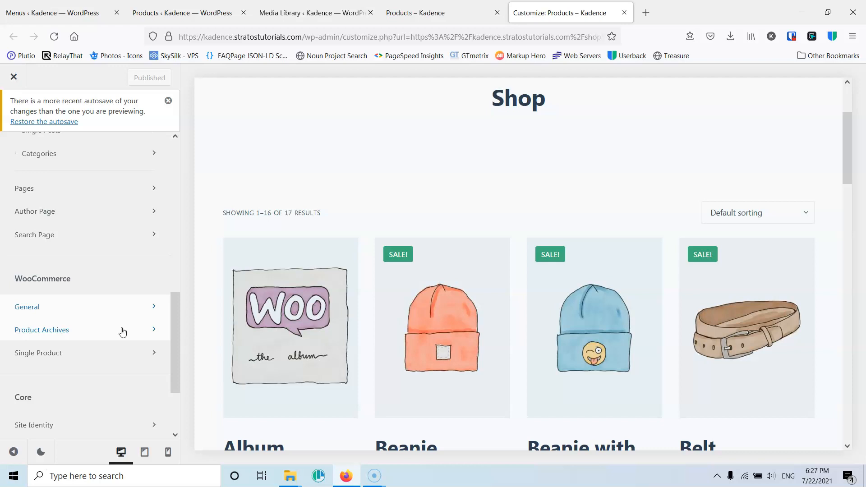
- Compare the shop listing on the front-end Shop tab and open the Beanie with Logo product
scroll(533, 233, down, 2)
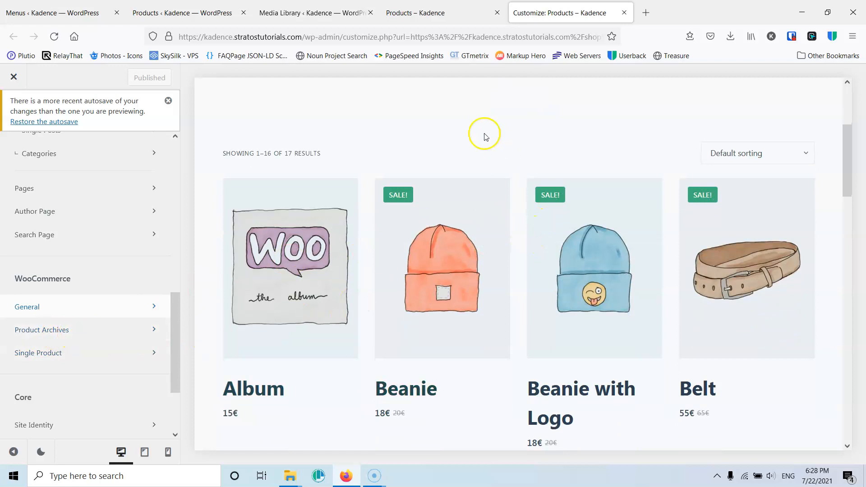
scroll(487, 144, down, 5)
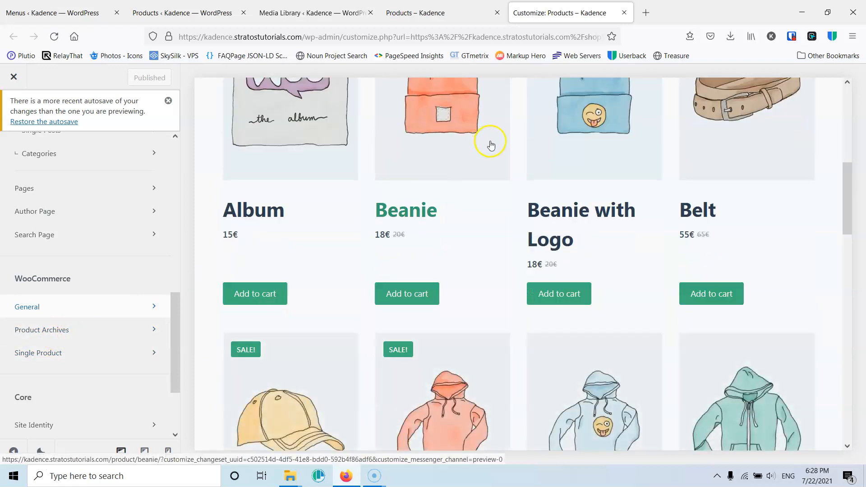
click(444, 9)
scroll(431, 267, down, 4)
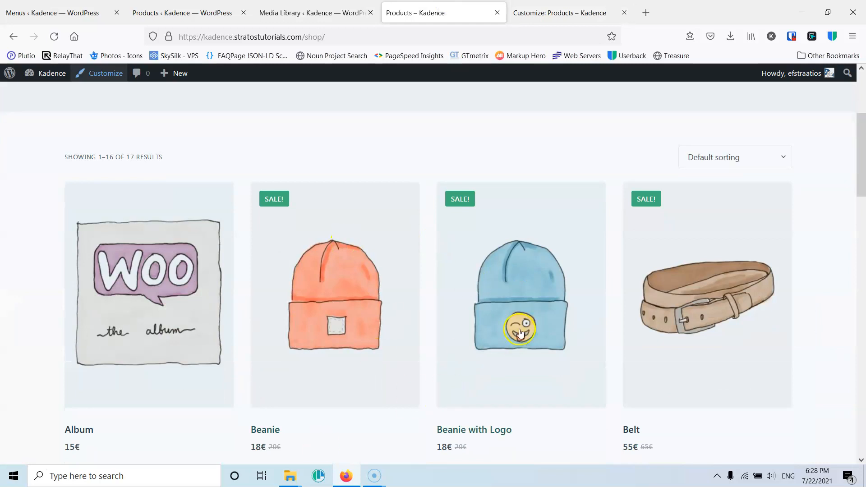
scroll(245, 388, down, 6)
scroll(448, 227, up, 4)
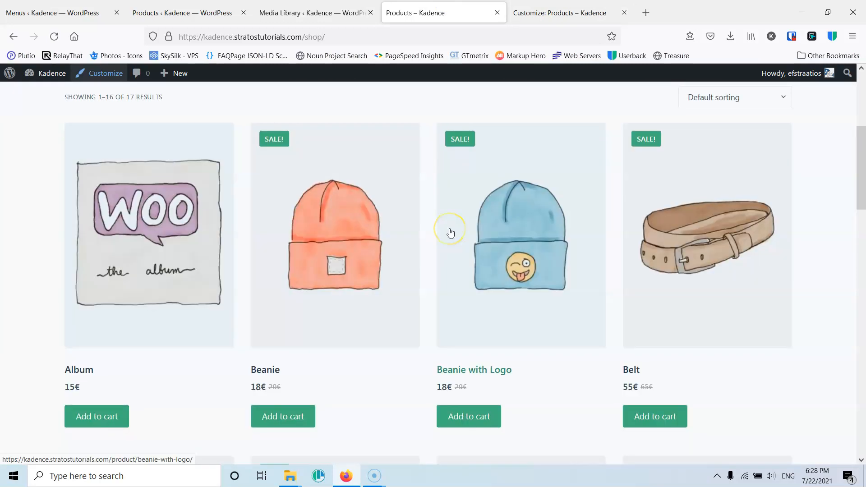
scroll(448, 232, down, 14)
scroll(450, 233, up, 15)
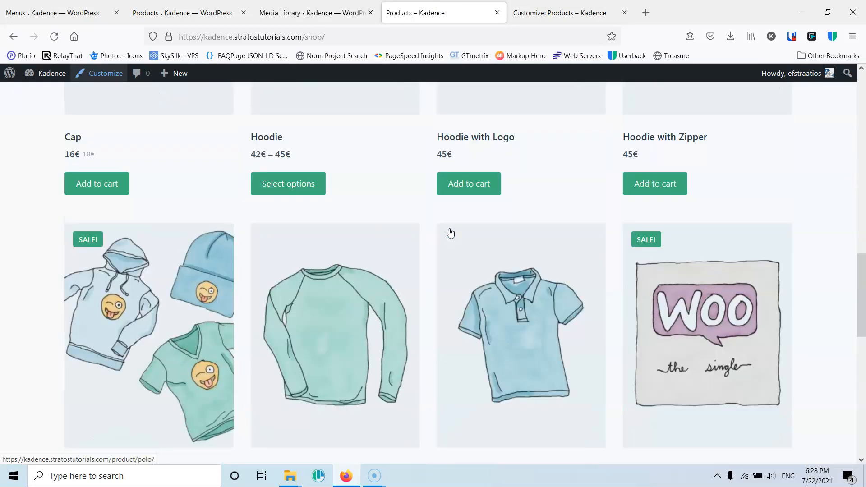
scroll(420, 233, up, 2)
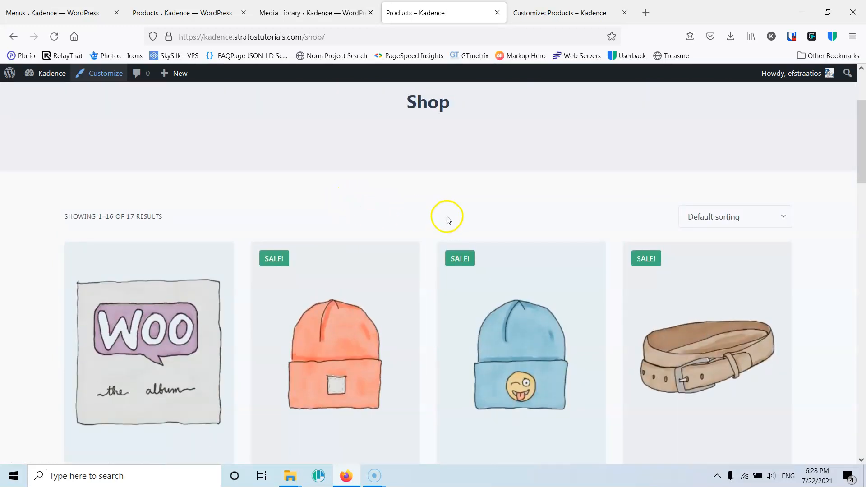
scroll(449, 220, down, 5)
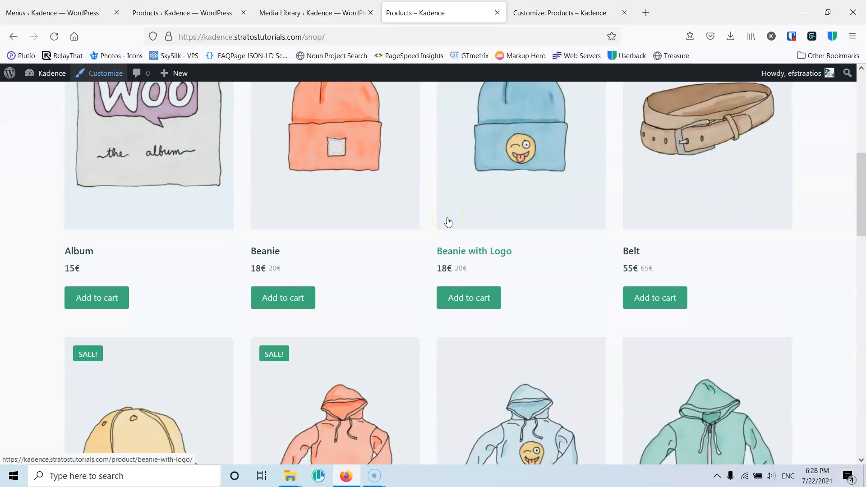
click(527, 188)
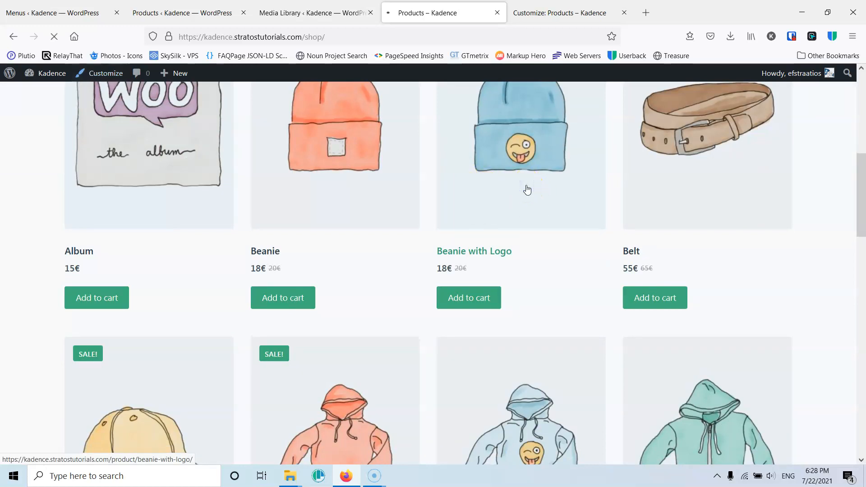
- Scroll through the Beanie with Logo product page, its description and related products
scroll(526, 188, down, 10)
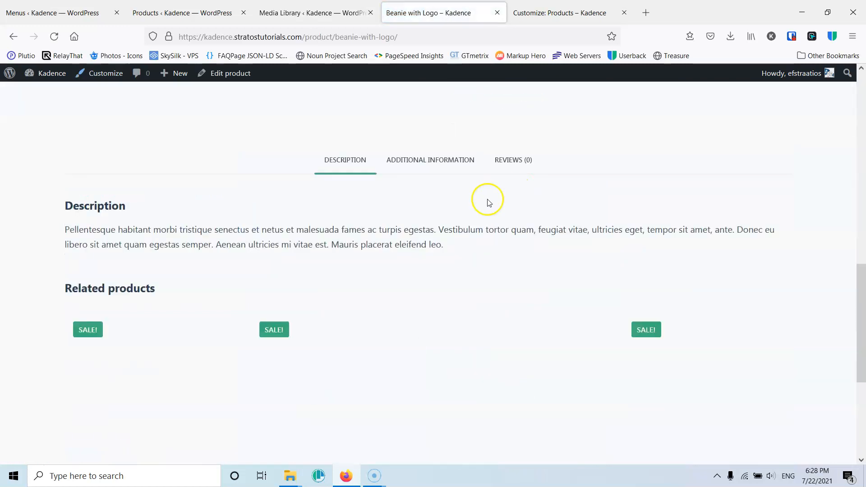
scroll(190, 303, up, 10)
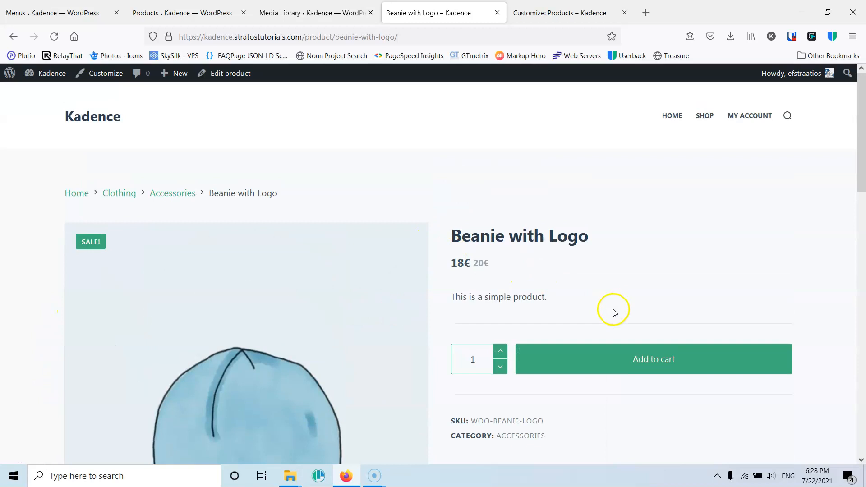
scroll(611, 310, down, 5)
scroll(609, 309, up, 5)
scroll(470, 311, down, 10)
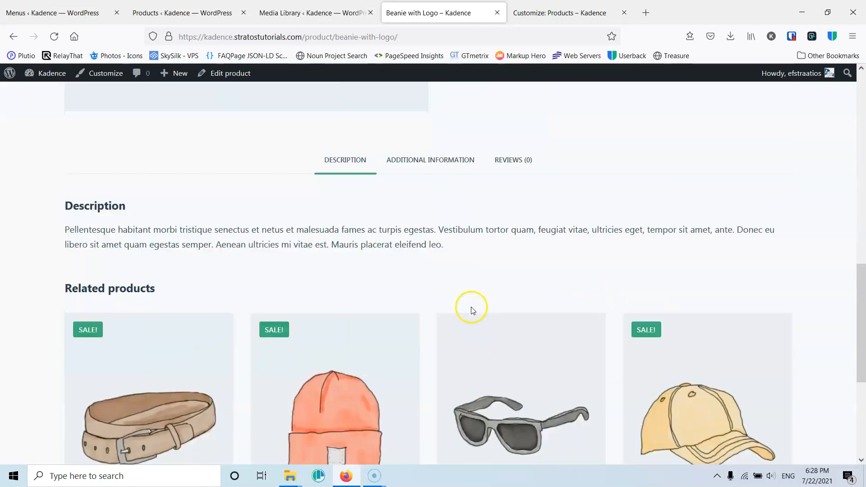
scroll(470, 310, down, 3)
scroll(469, 309, up, 8)
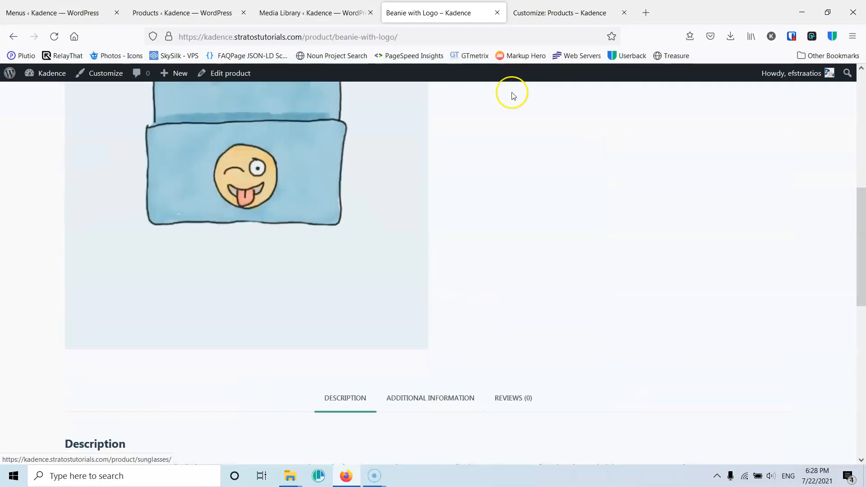
- Return to the Customizer, open Product Archives, and decrease then restore the number of columns to 4
click(536, 12)
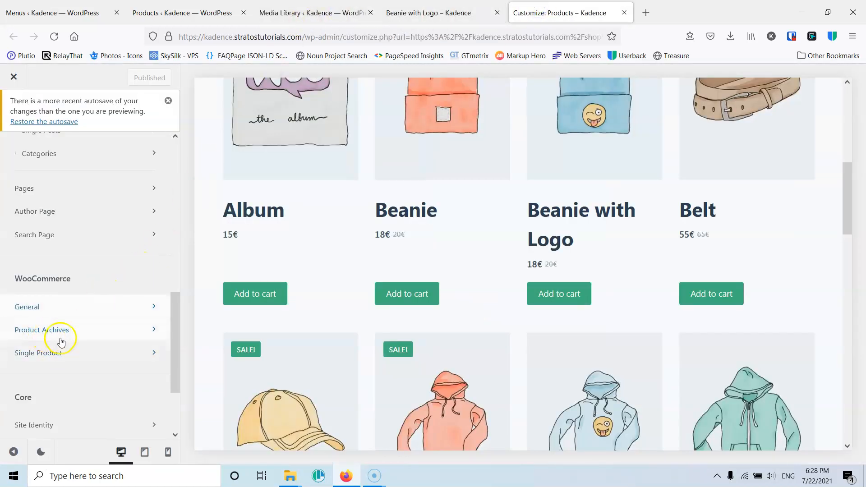
click(72, 330)
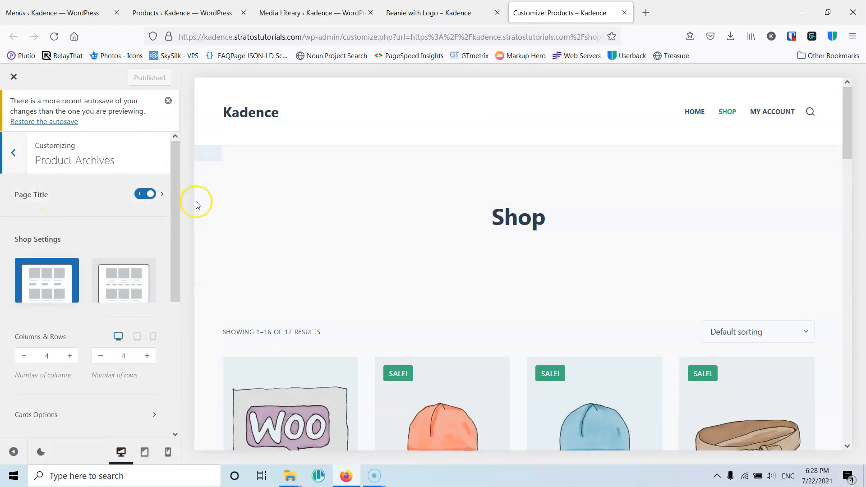
drag(179, 201, 182, 246)
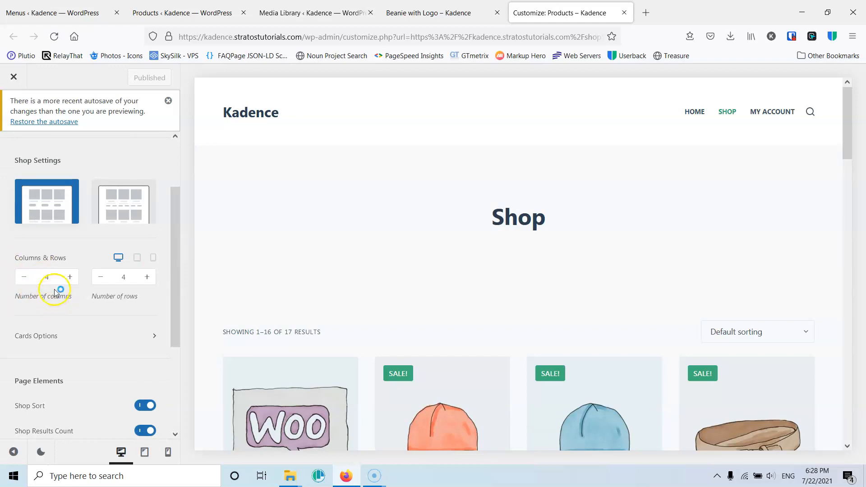
click(20, 279)
click(70, 234)
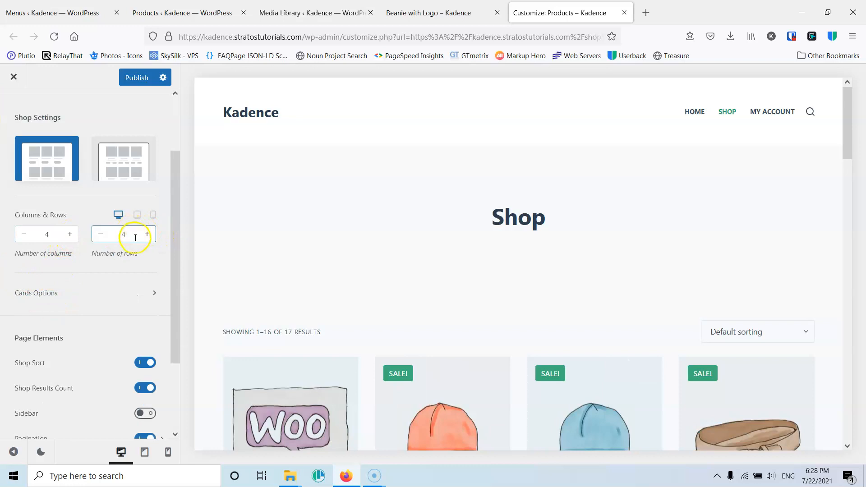
- Review the shop preview grid, then open Cards Options and inspect the image ratio settings
scroll(428, 284, down, 10)
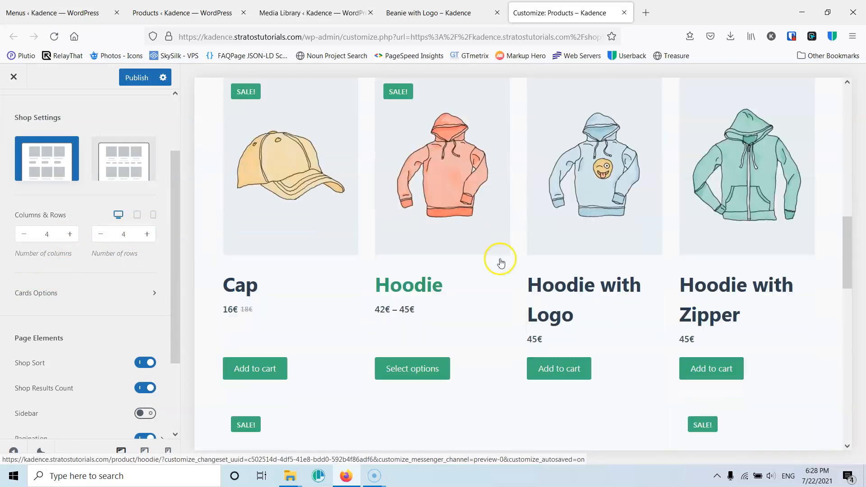
scroll(501, 263, down, 5)
scroll(501, 264, up, 6)
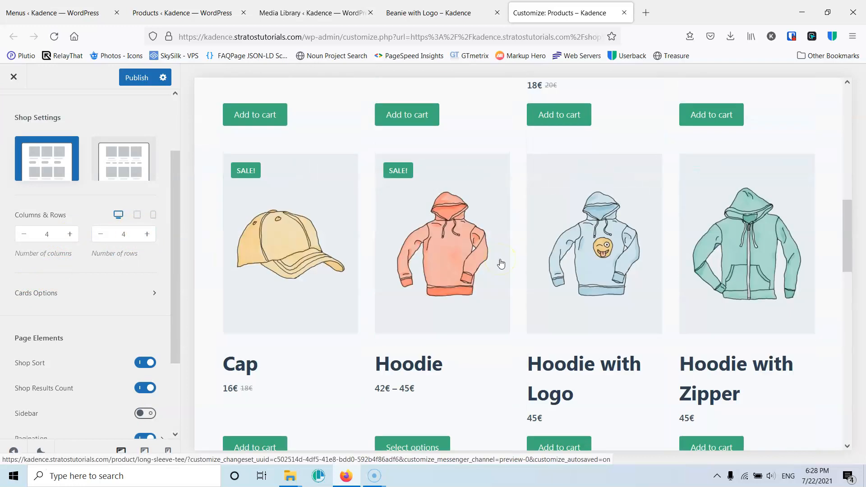
scroll(501, 263, up, 7)
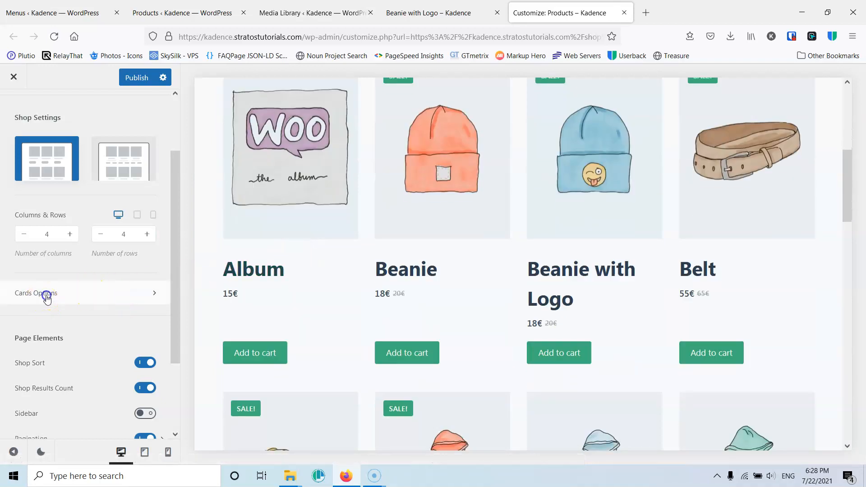
click(44, 295)
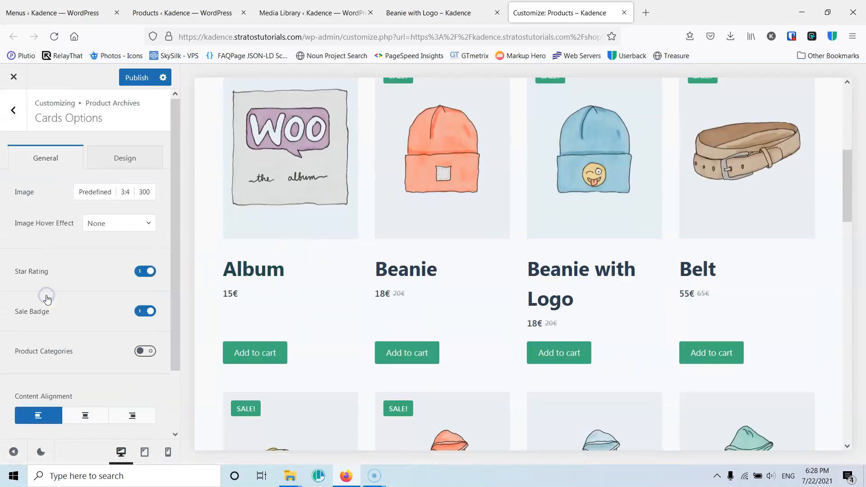
click(126, 195)
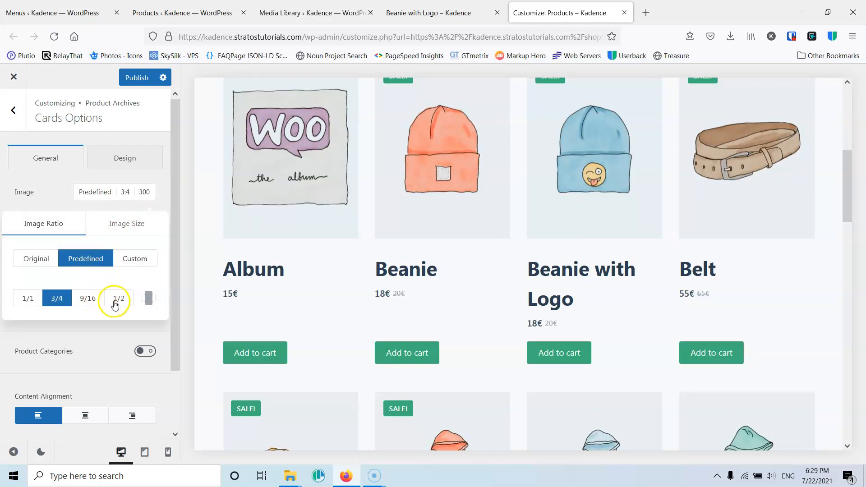
click(43, 189)
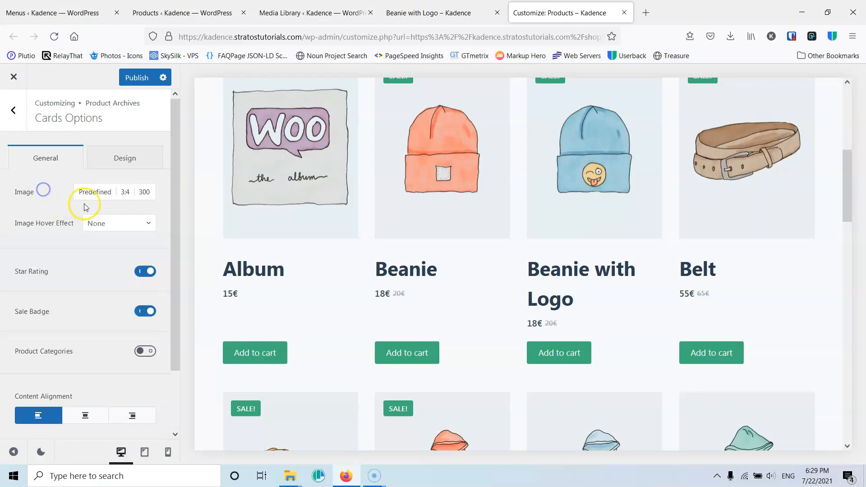
- Set the product card image hover effect to Swap Images and preview it on the shop grid
click(113, 226)
click(112, 267)
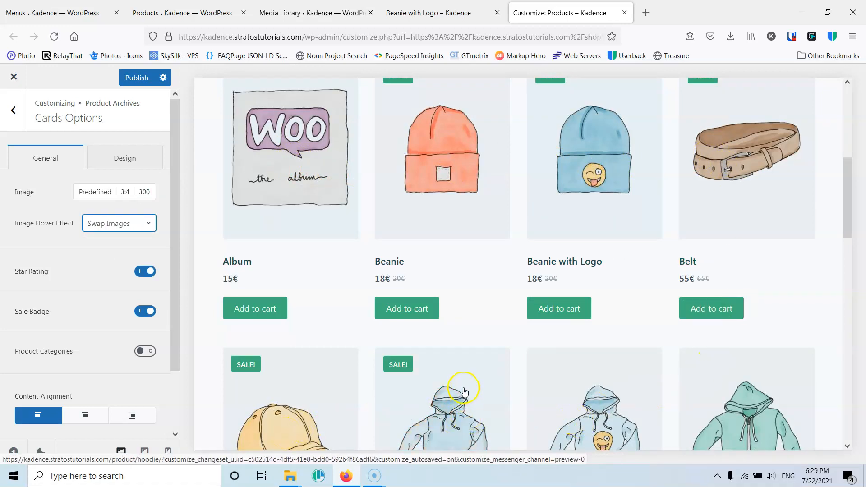
scroll(462, 343, down, 4)
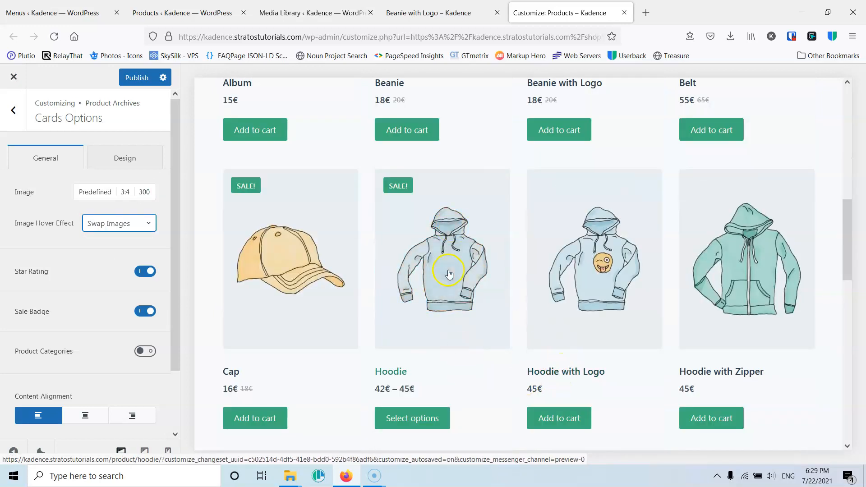
scroll(731, 254, down, 4)
scroll(631, 266, down, 3)
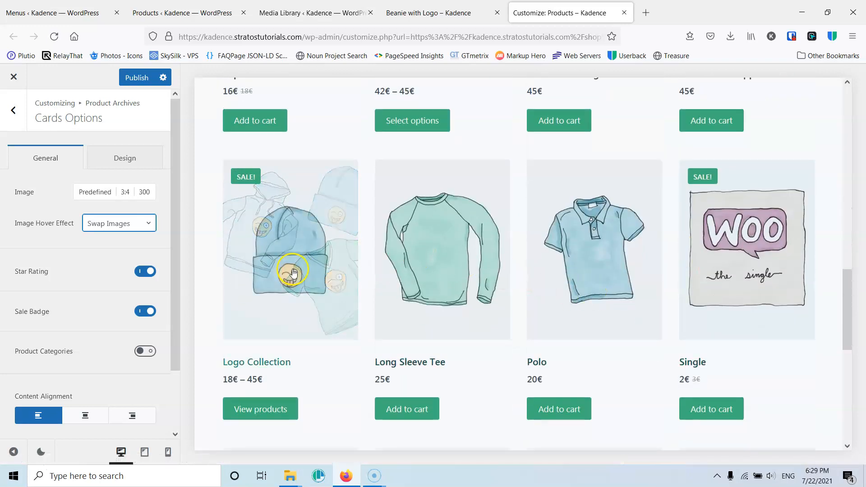
scroll(324, 253, up, 4)
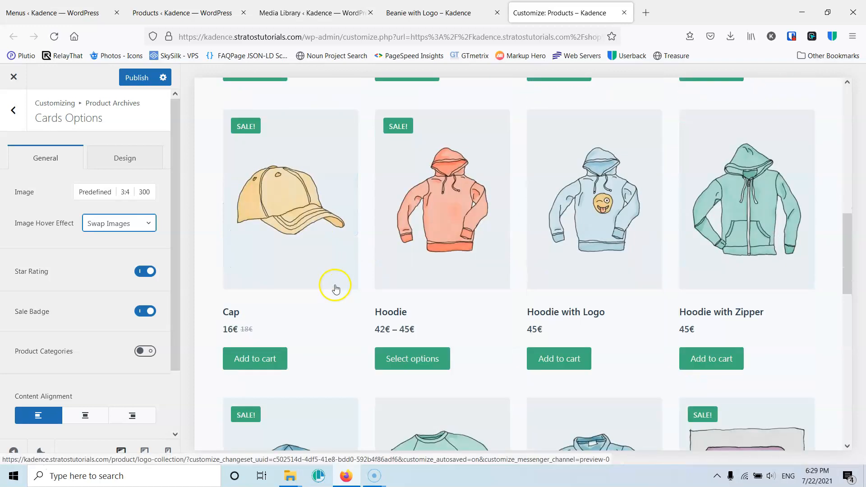
- Turn off star ratings on product cards and set the card content alignment to center
click(140, 274)
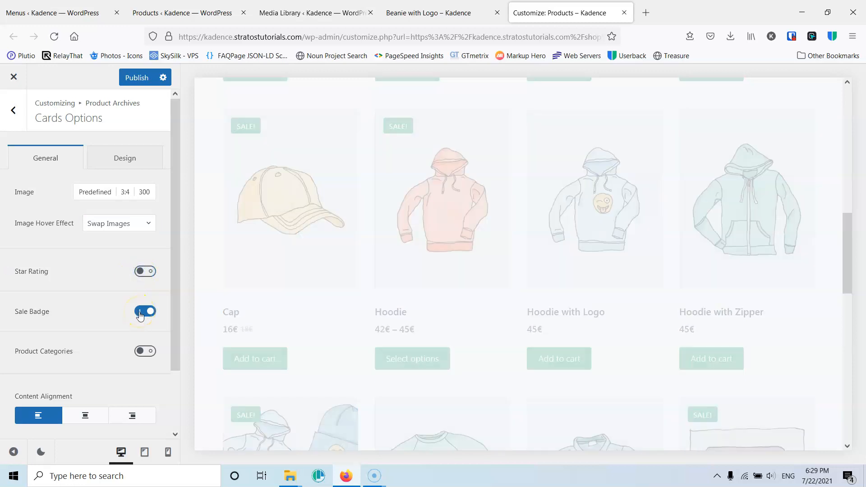
scroll(137, 312, down, 2)
click(75, 348)
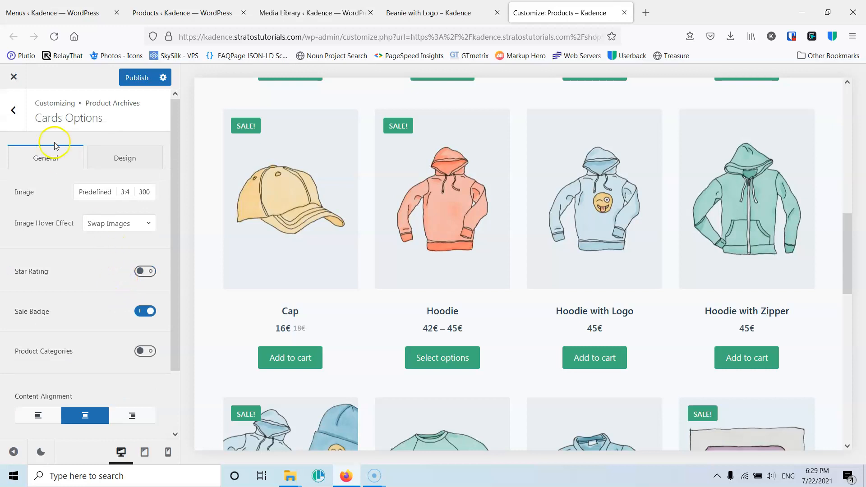
- Go back to Product Archives and enable the shop sidebar under Page Elements
click(13, 116)
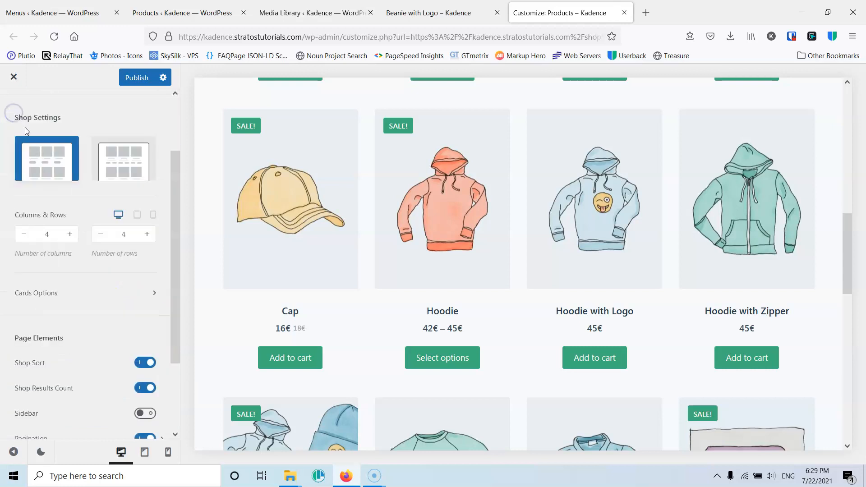
scroll(119, 233, down, 2)
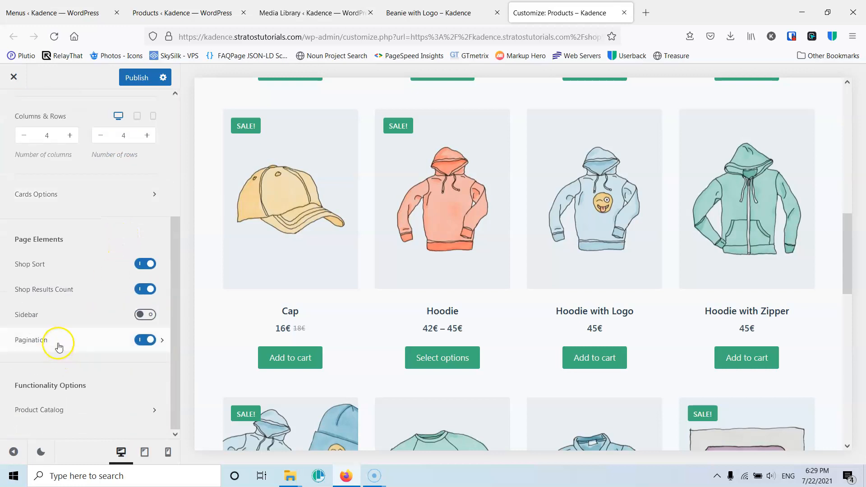
scroll(378, 322, down, 10)
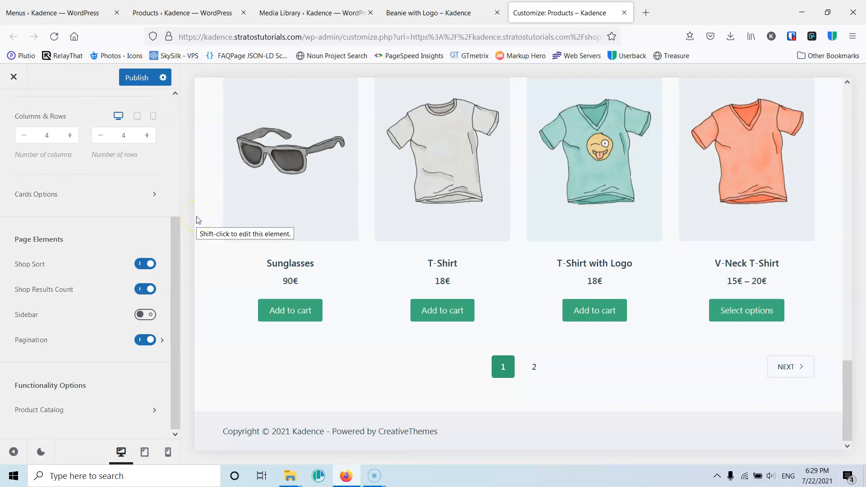
click(145, 315)
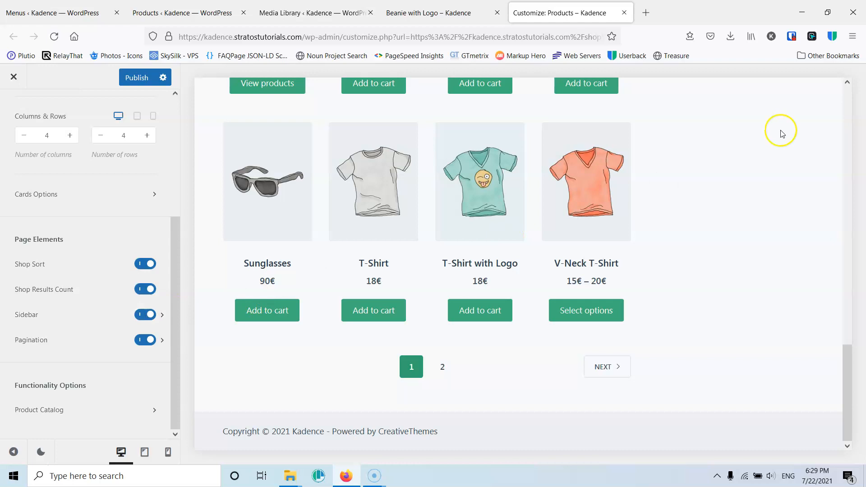
- Open Product Catalog and try setting the shop page display to Show categories, then return it to Show products
scroll(725, 185, up, 10)
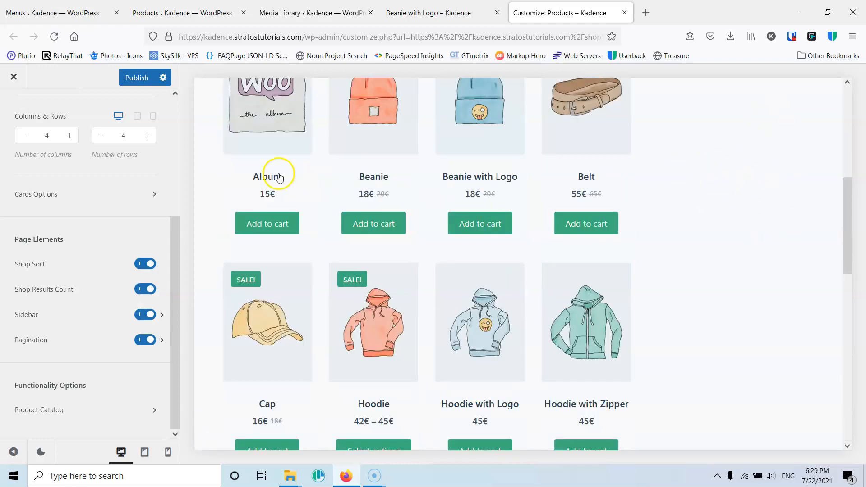
click(48, 412)
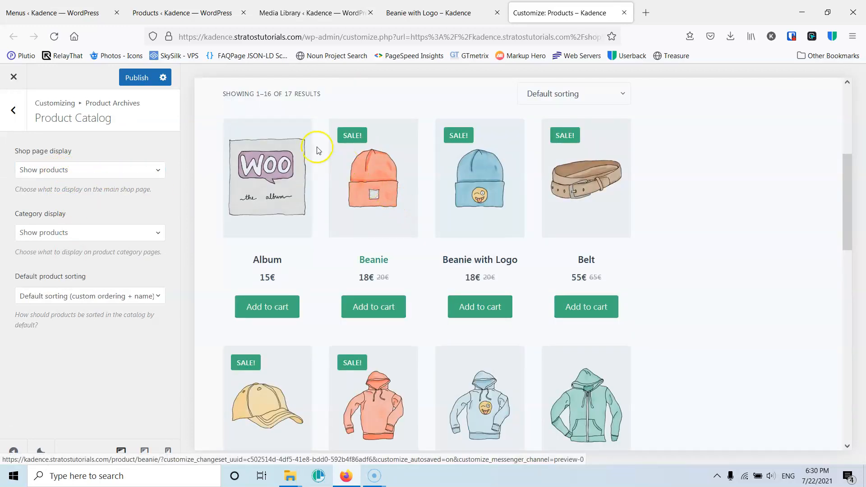
click(83, 170)
click(87, 212)
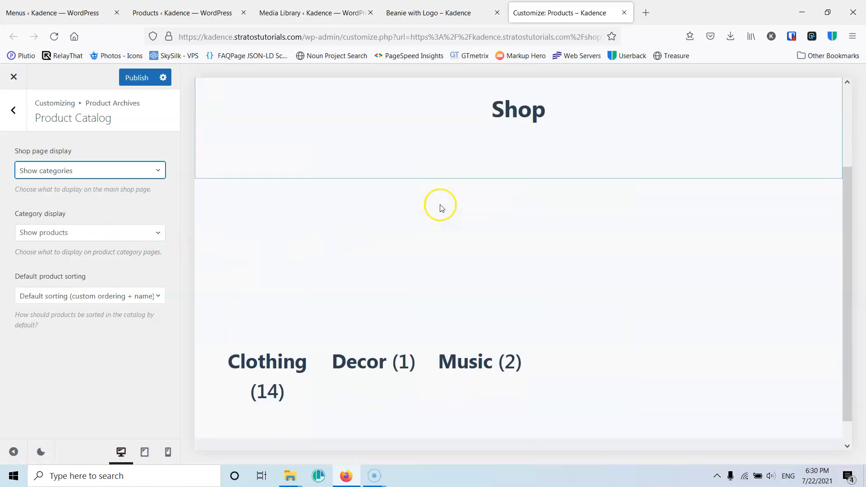
scroll(441, 208, down, 1)
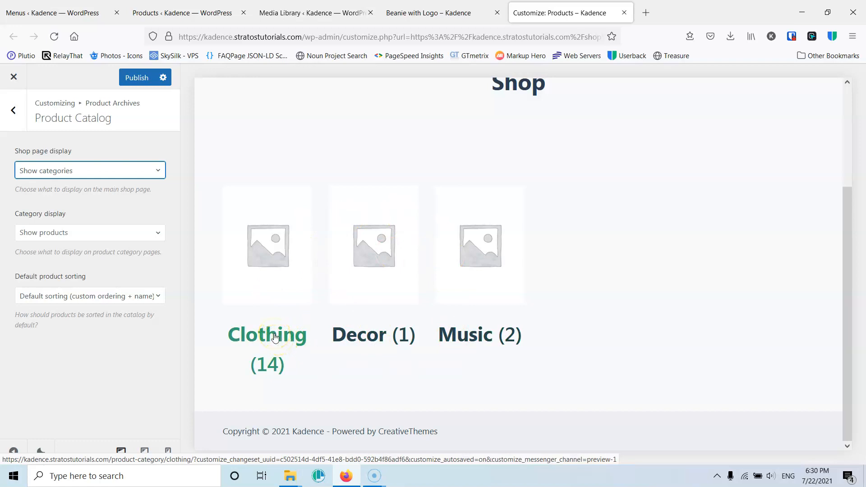
click(116, 171)
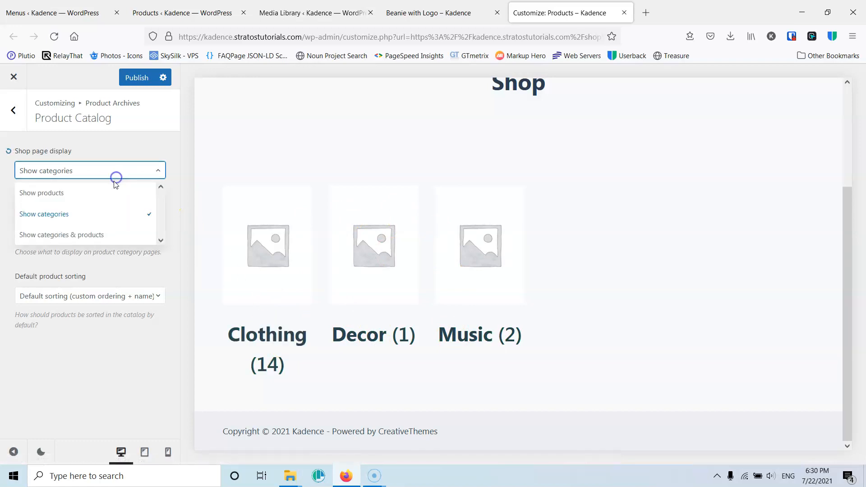
click(90, 194)
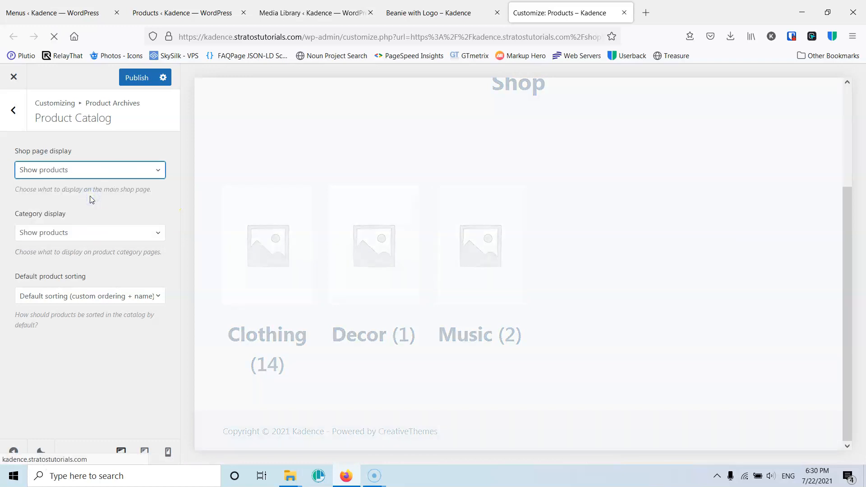
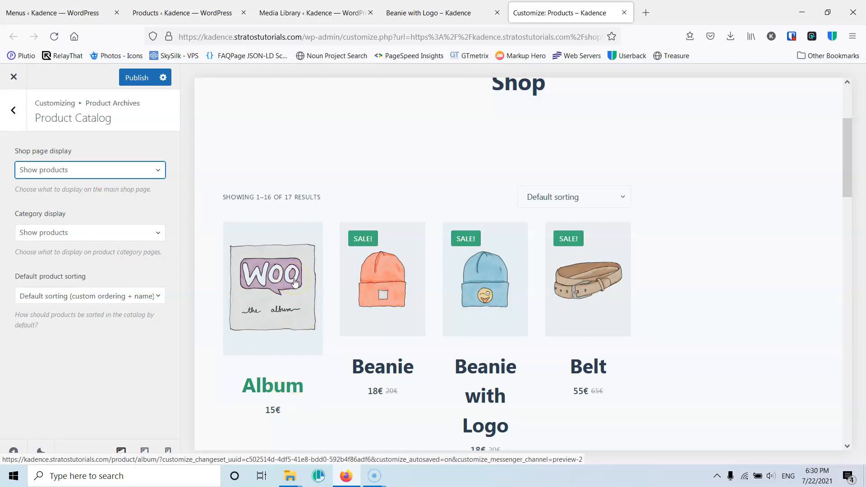
- Review the shop preview and the Category display and Default product sorting options in Product Catalog
scroll(294, 282, down, 3)
scroll(293, 282, up, 1)
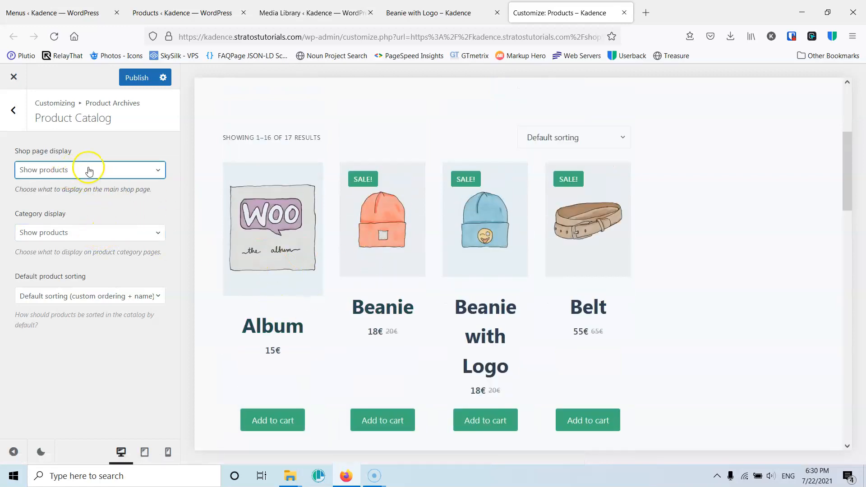
scroll(383, 225, down, 3)
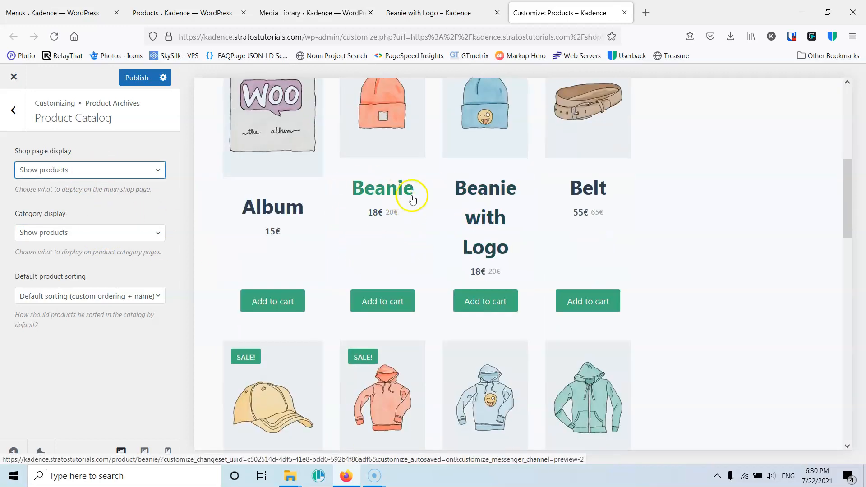
scroll(325, 246, down, 10)
scroll(327, 245, up, 9)
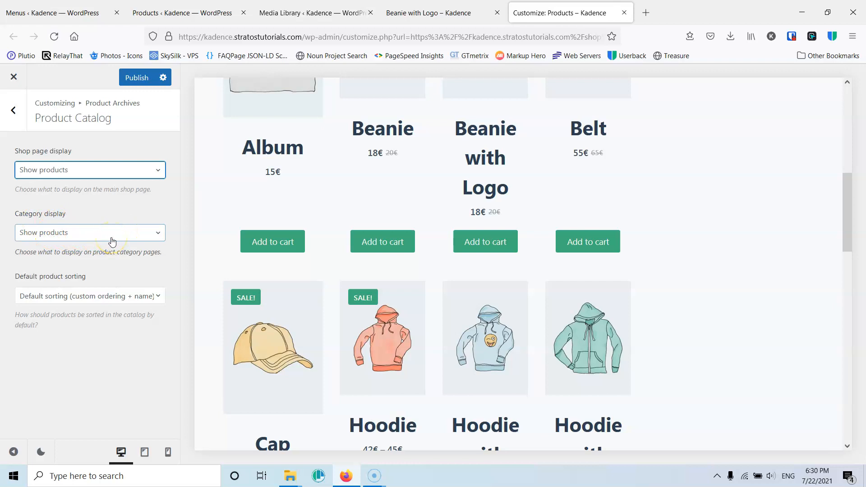
click(94, 242)
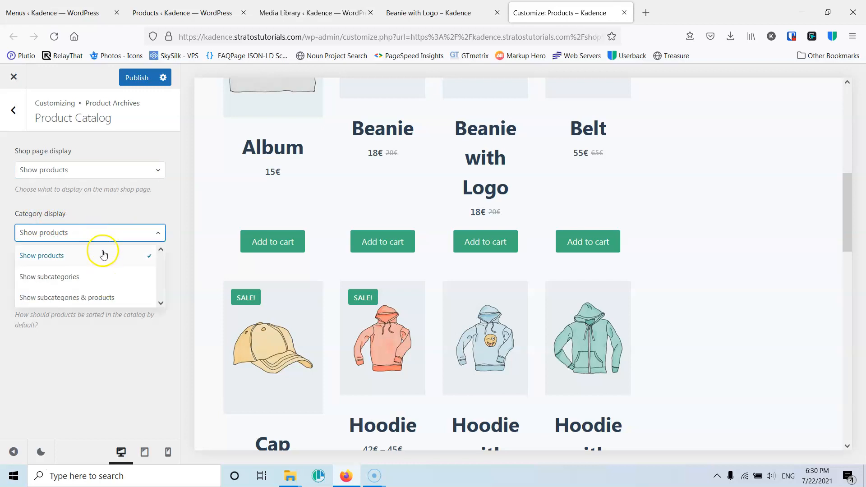
click(115, 218)
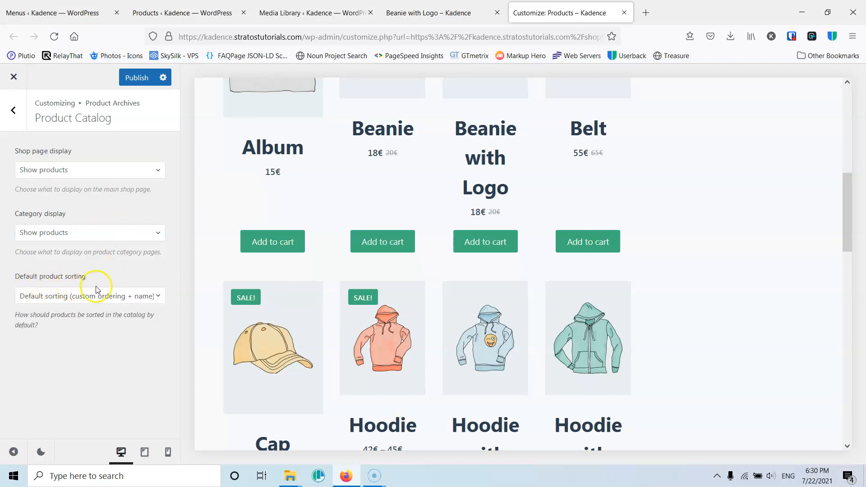
click(104, 301)
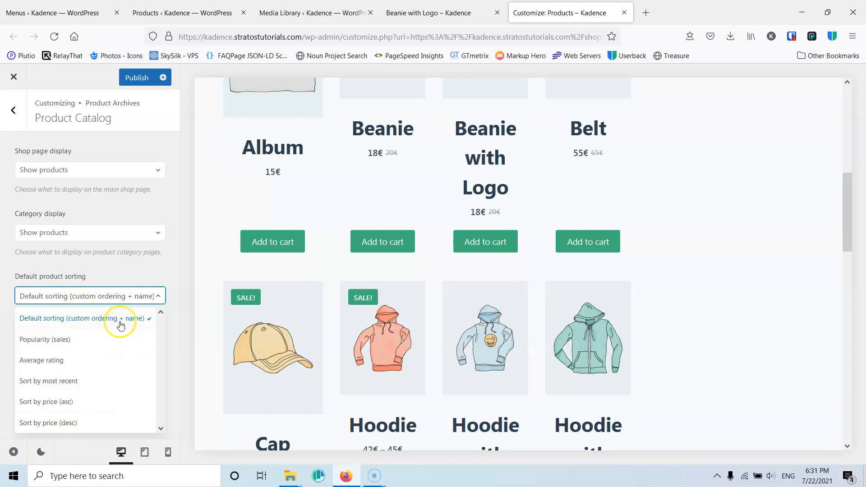
click(121, 270)
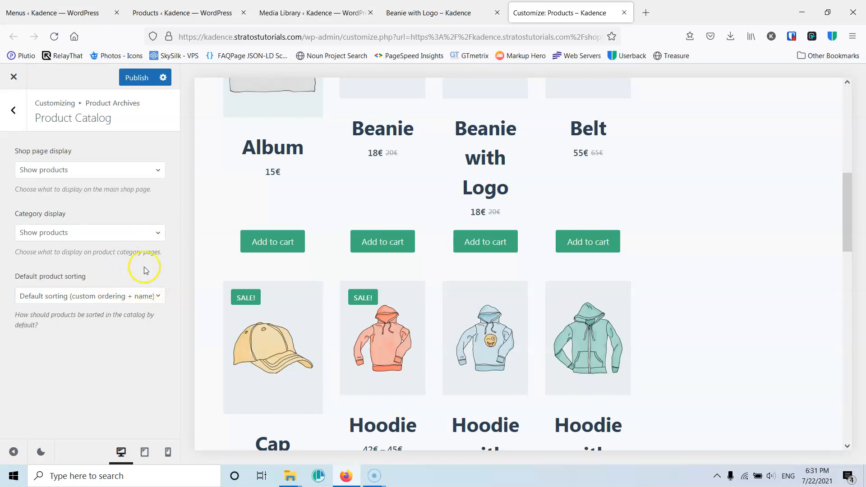
- Publish the customizer changes and leave the Product Catalog panel
click(138, 78)
click(14, 112)
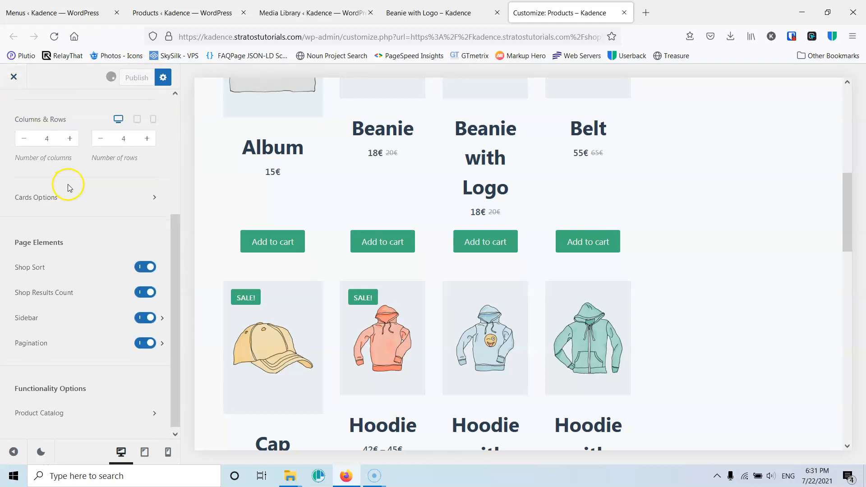
- Examine the global Sidebar settings, including its General and Design tabs
scroll(45, 149, up, 4)
click(13, 106)
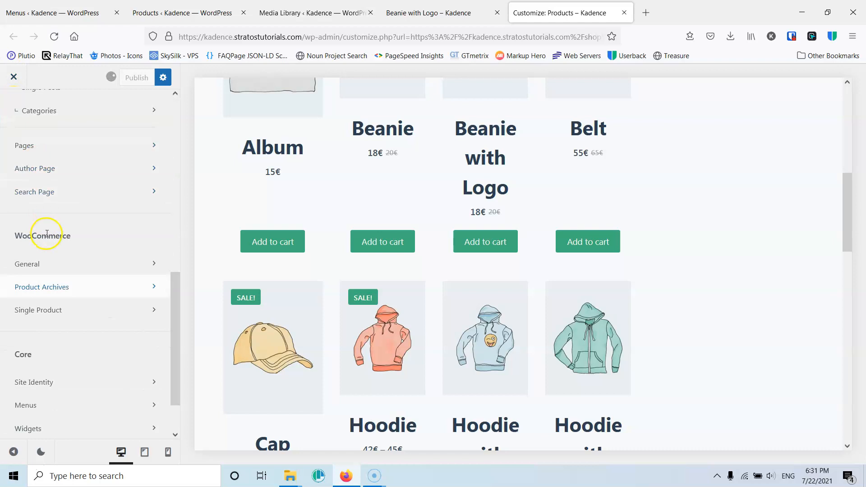
scroll(50, 232, up, 5)
scroll(93, 245, down, 5)
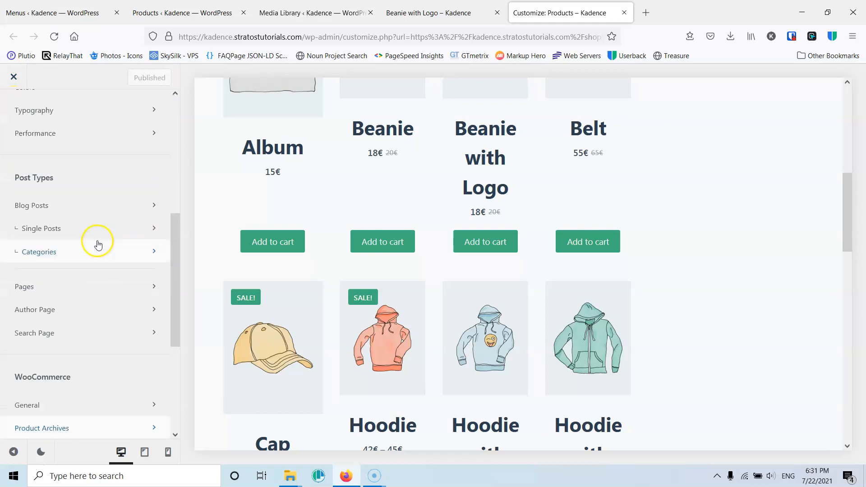
scroll(52, 284, up, 5)
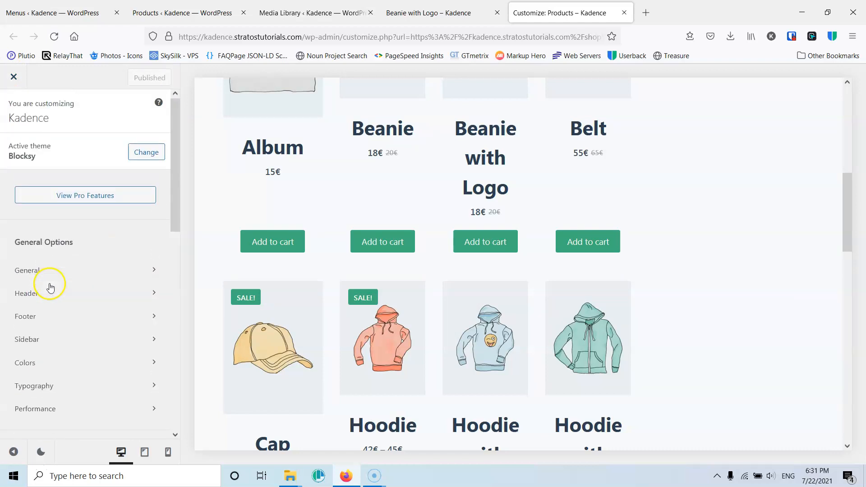
click(41, 339)
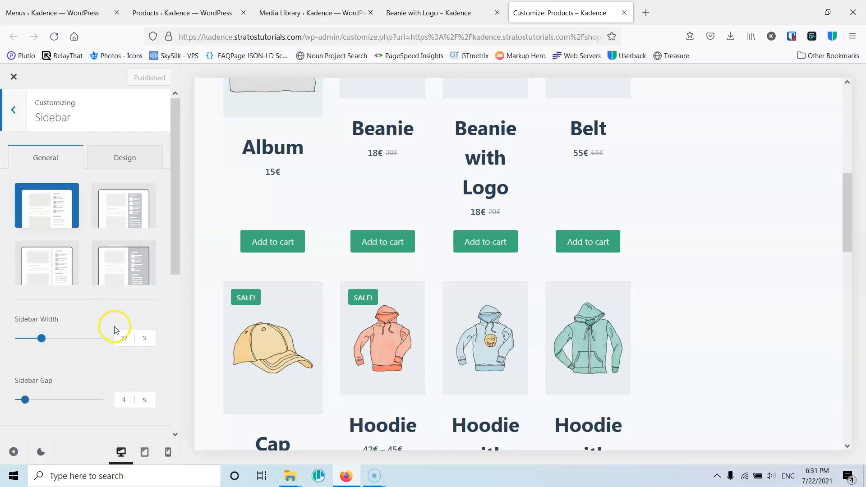
scroll(113, 325, down, 6)
scroll(112, 325, up, 4)
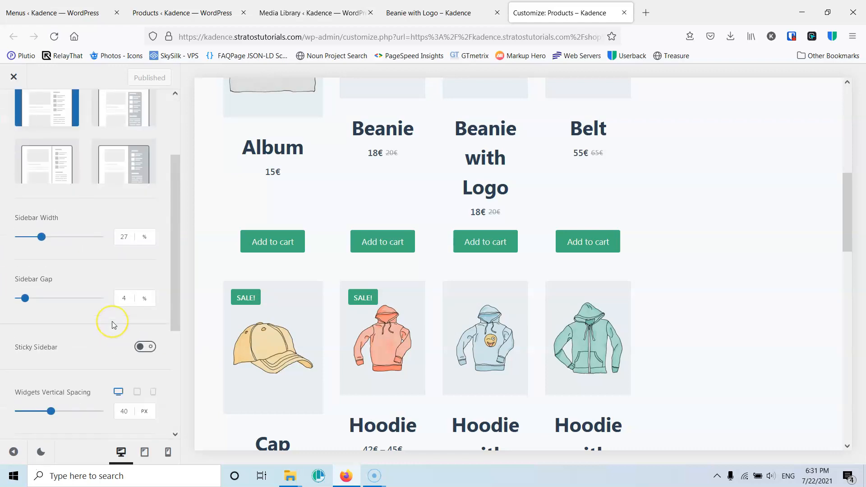
scroll(112, 325, up, 2)
click(124, 155)
click(44, 154)
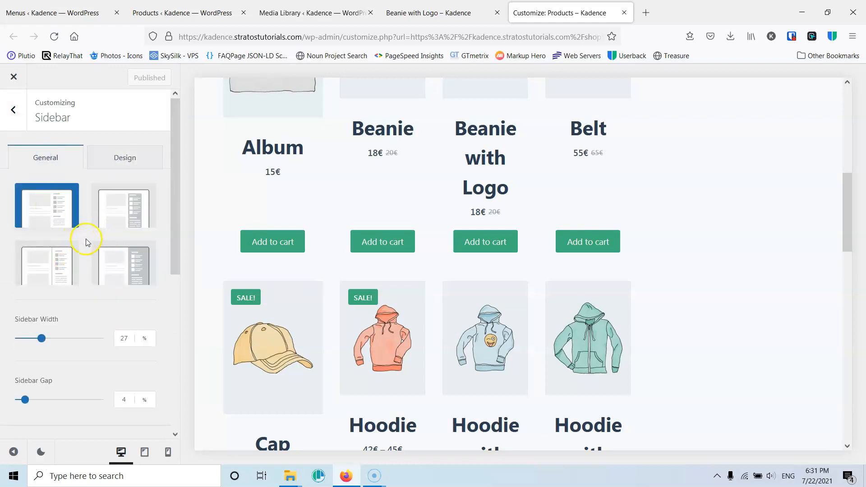
scroll(103, 280, down, 2)
scroll(86, 289, down, 3)
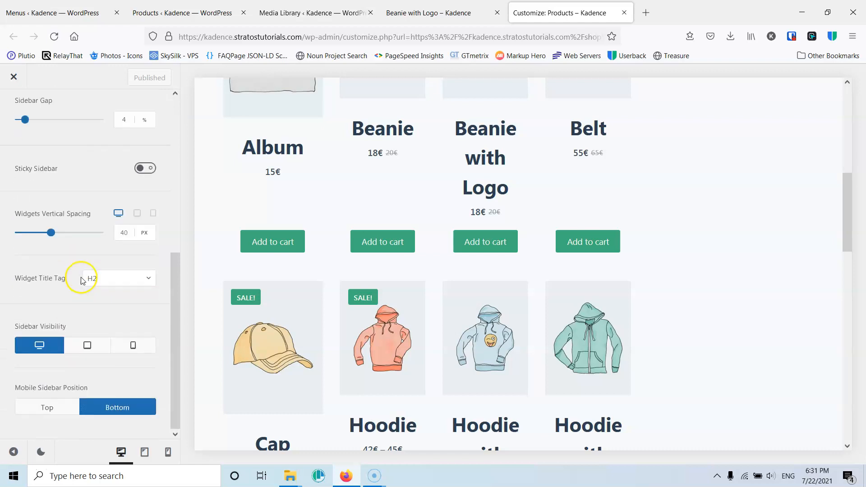
scroll(80, 276, up, 2)
scroll(67, 295, down, 2)
scroll(82, 289, up, 5)
click(10, 106)
scroll(67, 309, down, 7)
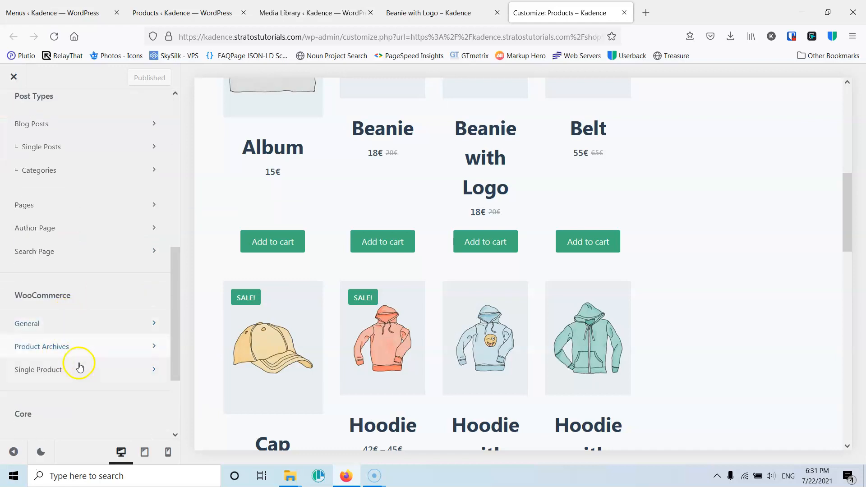
- Set the Product Archives sidebar position to Left Sidebar
click(77, 346)
scroll(79, 280, down, 3)
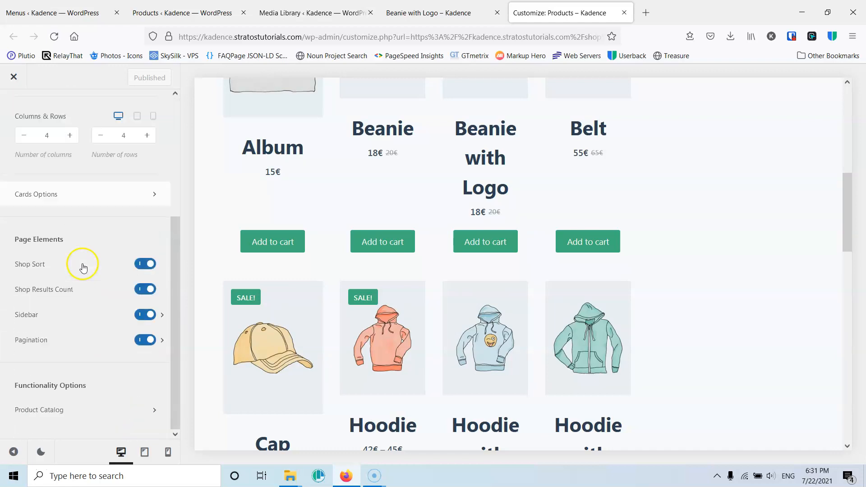
click(61, 318)
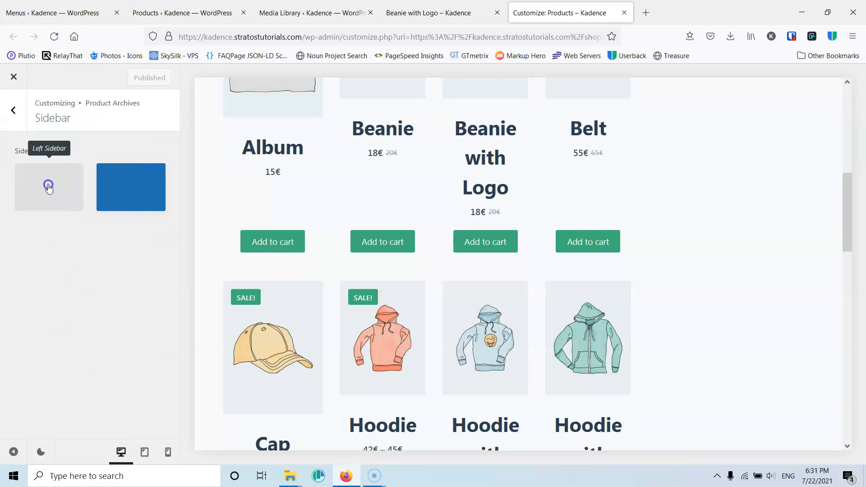
click(49, 188)
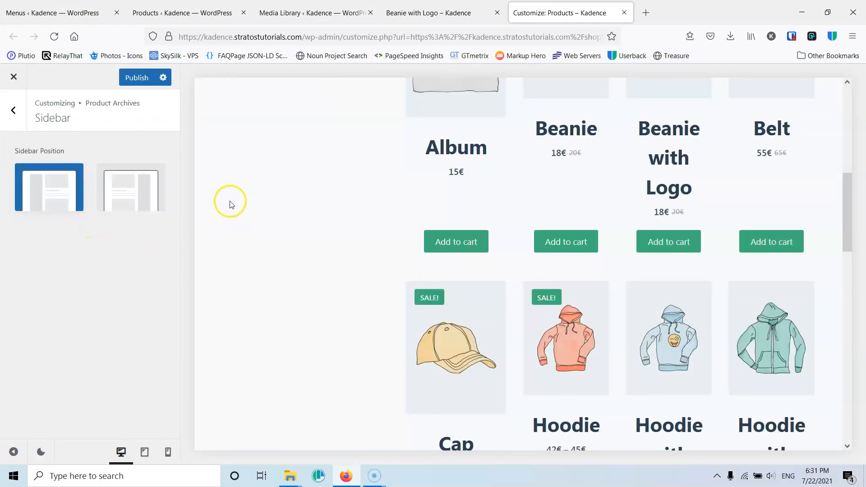
- Set the global Sidebar Width to 20%
click(13, 110)
scroll(53, 203, up, 4)
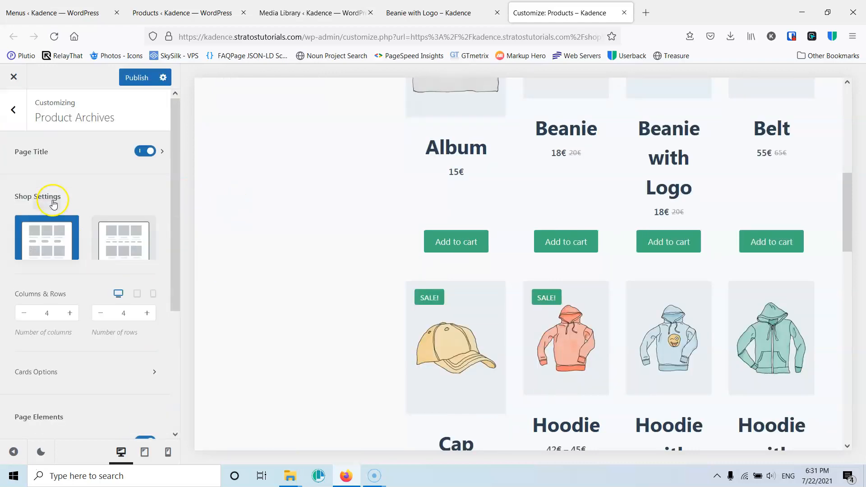
click(12, 110)
scroll(50, 216, up, 8)
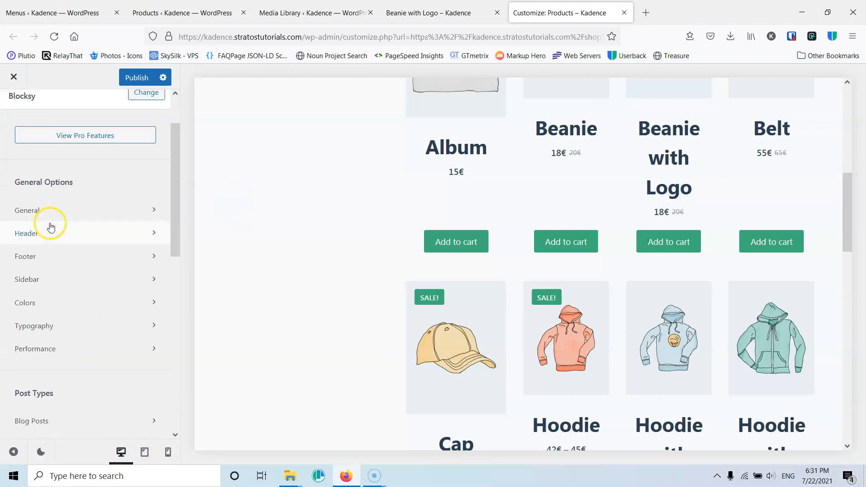
click(49, 339)
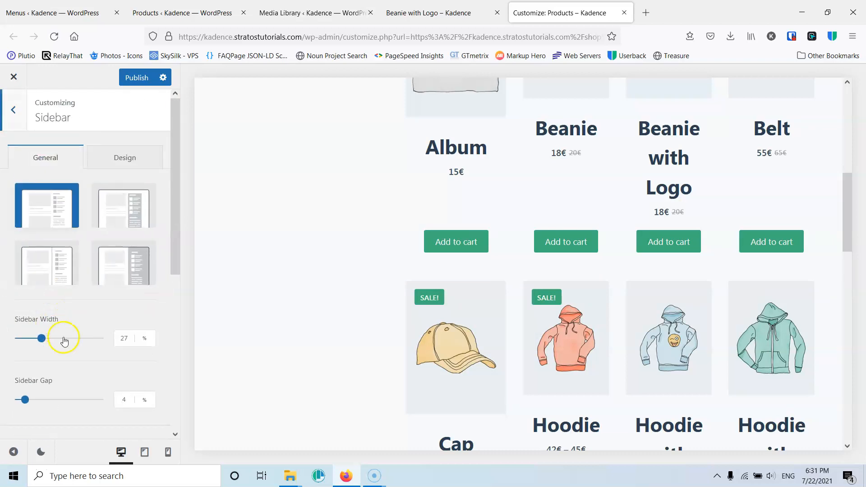
scroll(130, 314, down, 2)
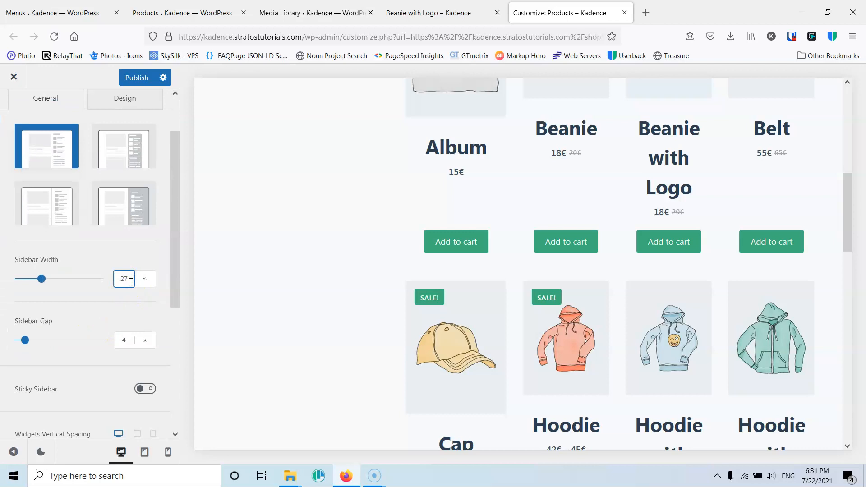
key(Down)
key(Down)
key(Down)
key(Down)
key(Down)
key(Down)
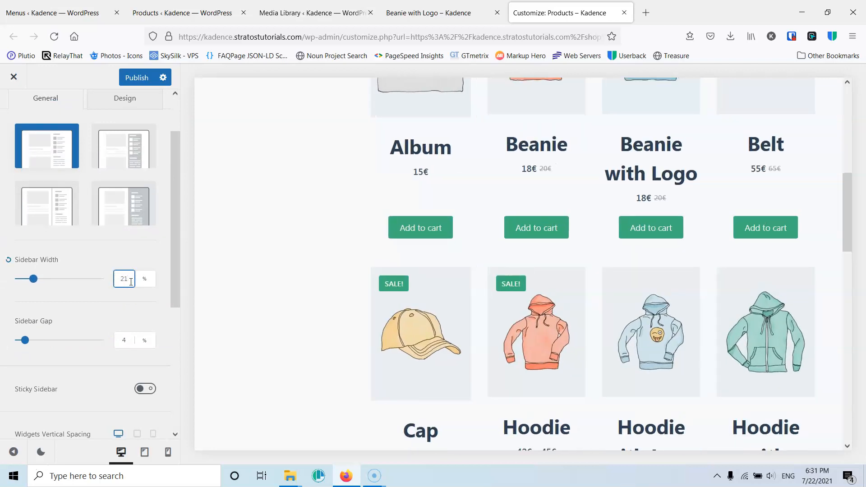
key(Down)
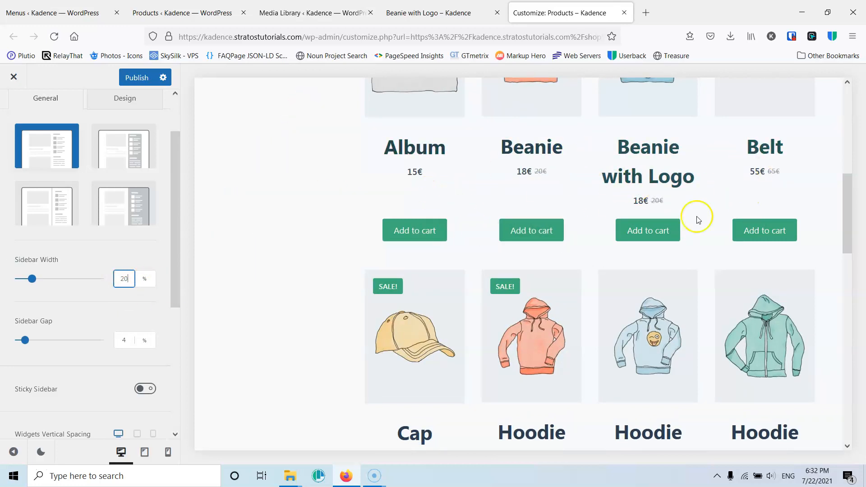
- Publish the sidebar changes and review the shop grid in the preview
scroll(547, 212, up, 8)
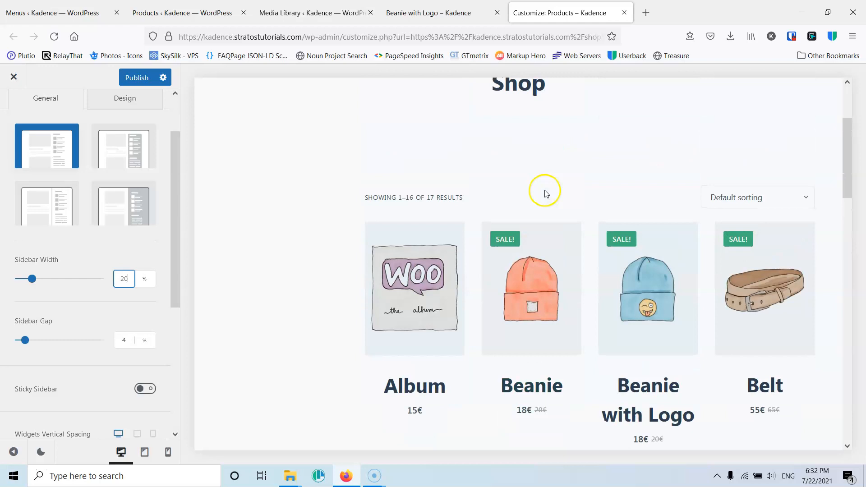
click(134, 79)
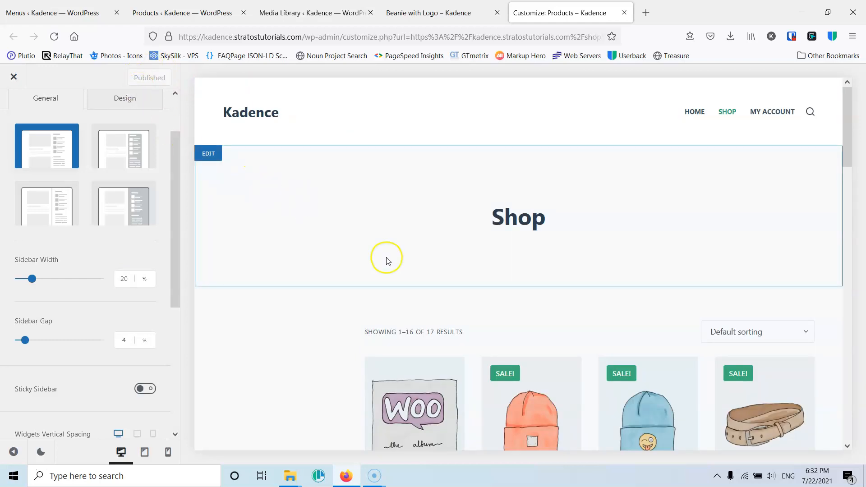
scroll(414, 276, down, 3)
scroll(415, 279, down, 7)
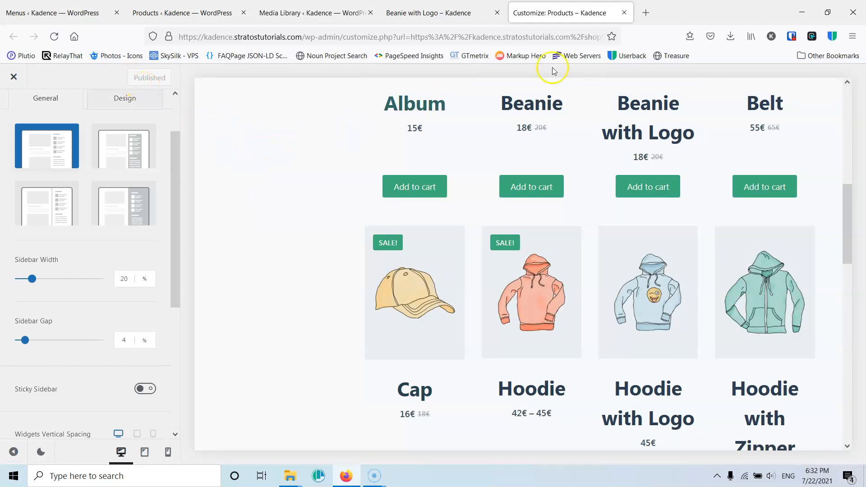
- Close the customizer and open the Product categories page in the admin
click(622, 16)
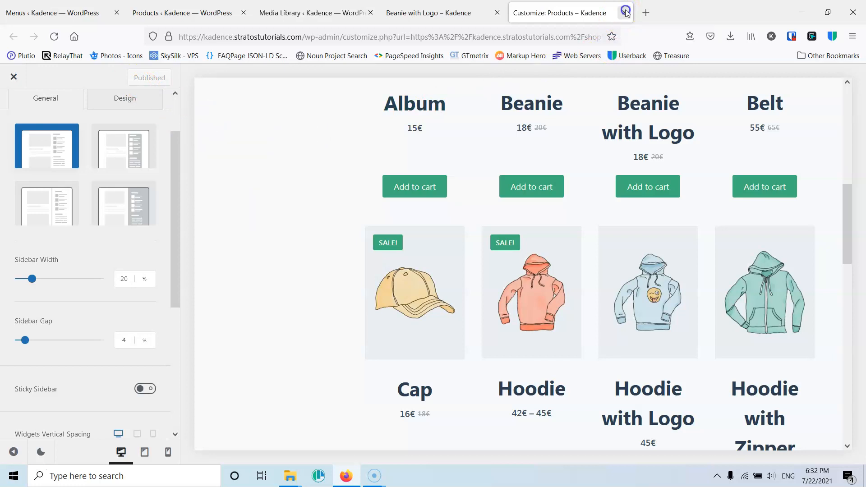
scroll(435, 145, up, 5)
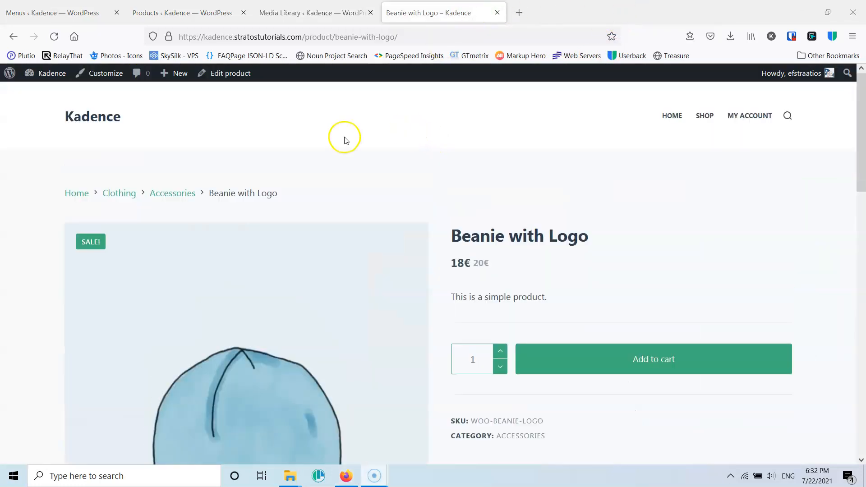
click(194, 13)
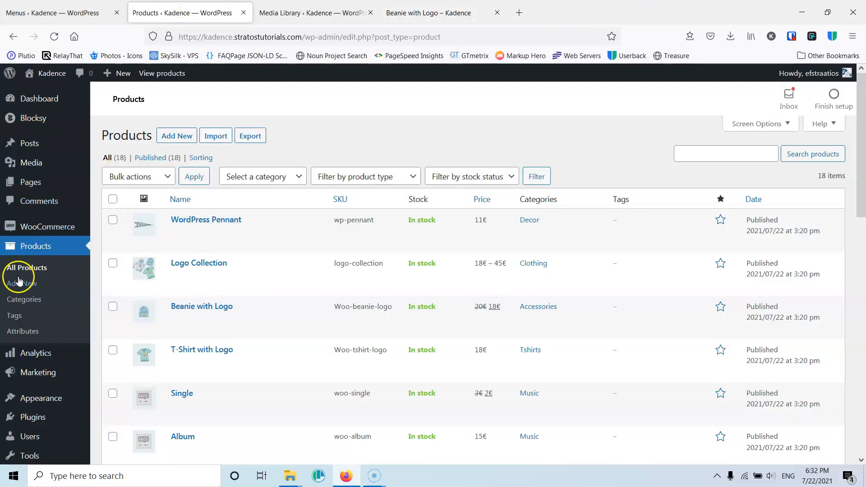
click(28, 300)
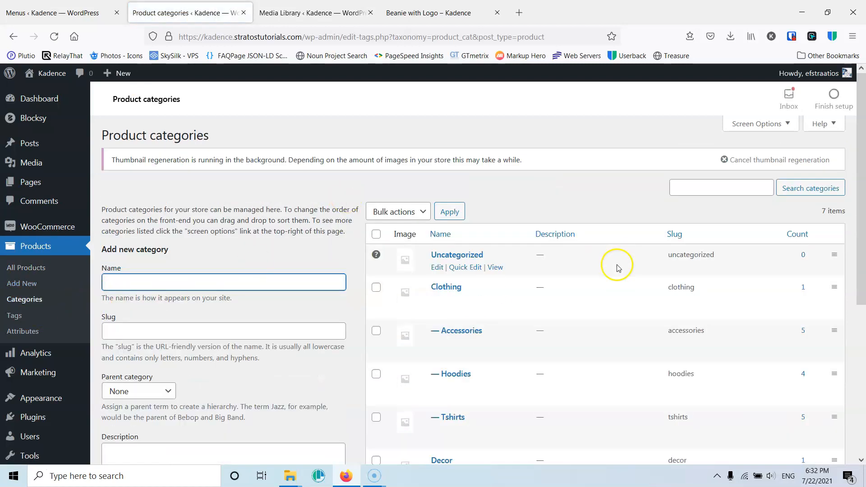
- Enter Sports as the name of a new product category
scroll(532, 280, down, 3)
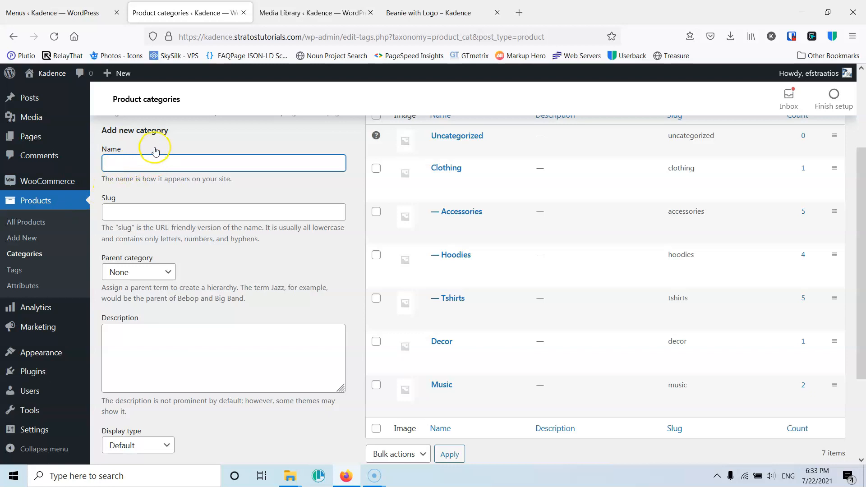
click(158, 162)
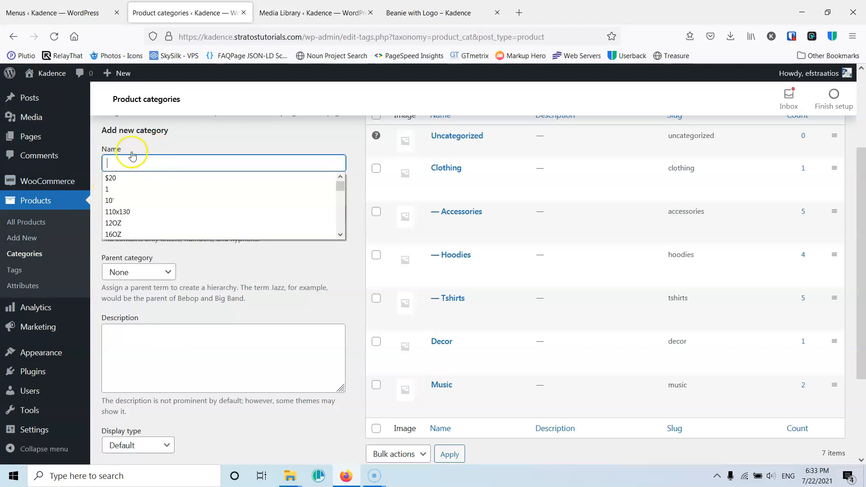
click(147, 142)
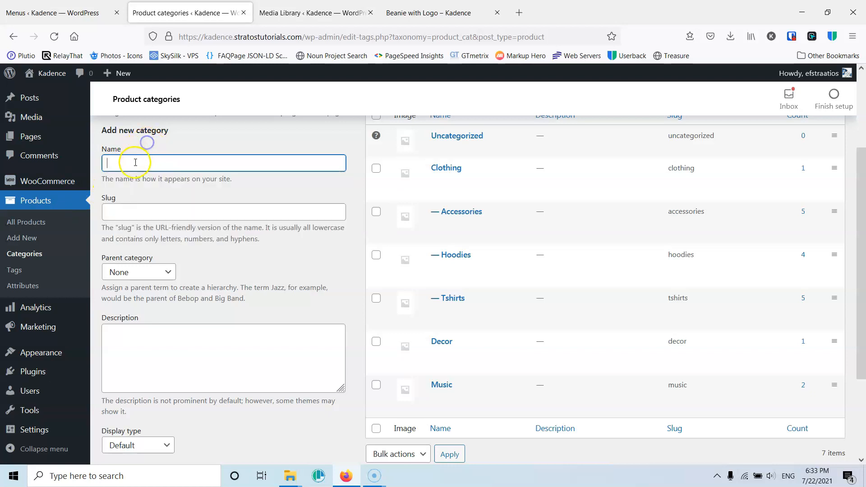
text(Sports)
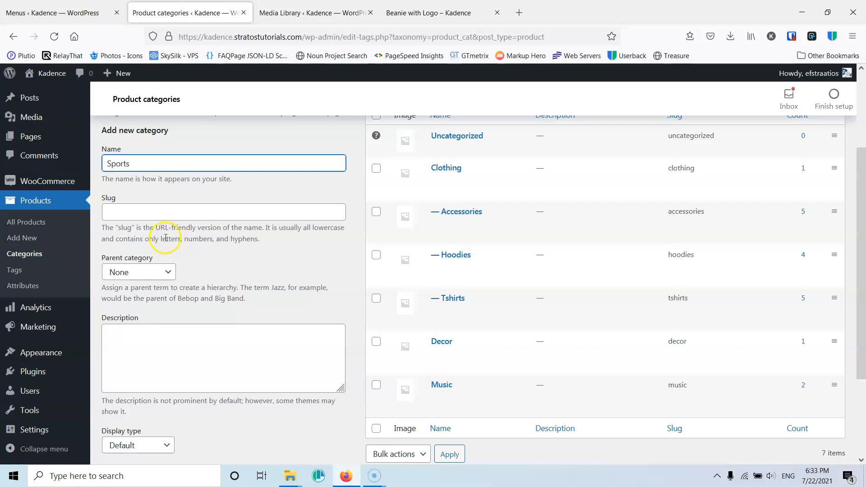
scroll(187, 198, down, 3)
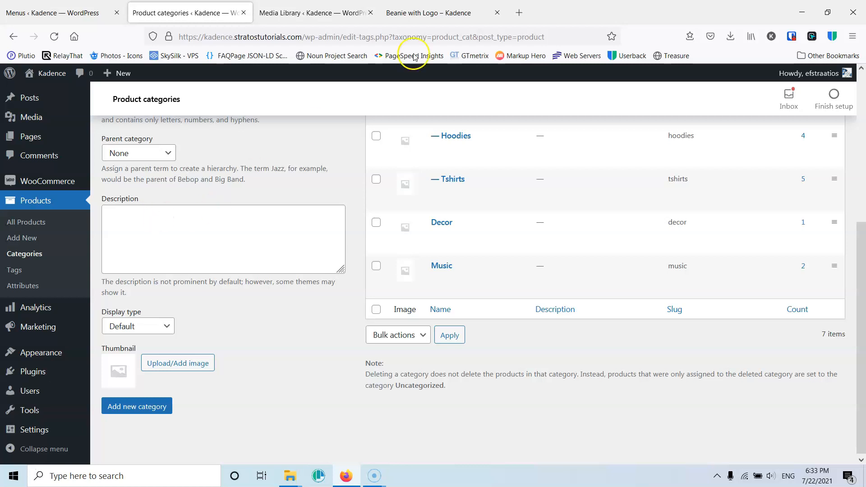
- Check the shop page on the site front end and the category display type options
click(424, 12)
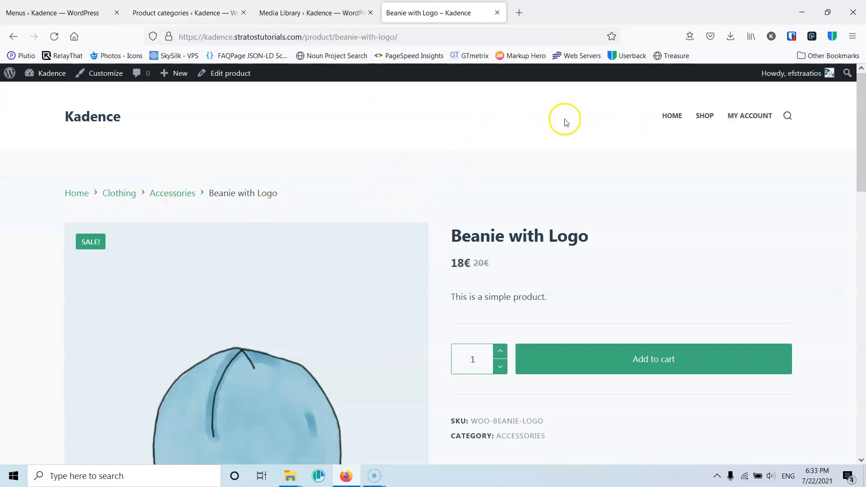
click(702, 117)
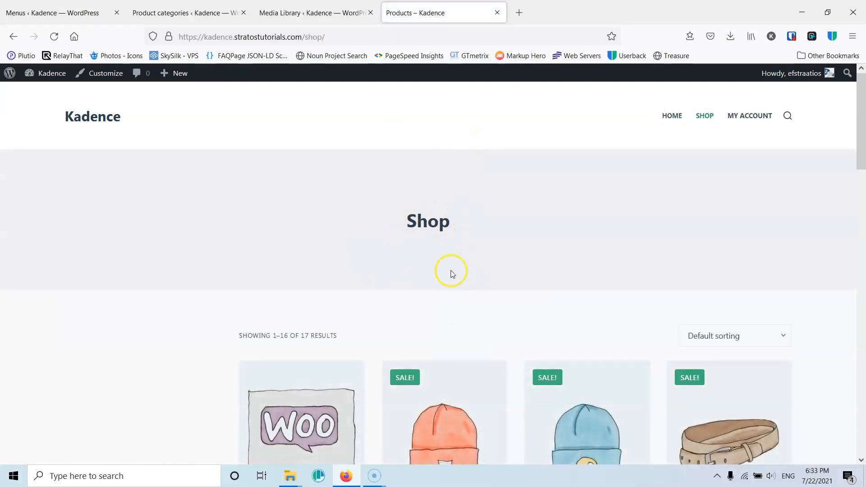
click(292, 17)
click(170, 17)
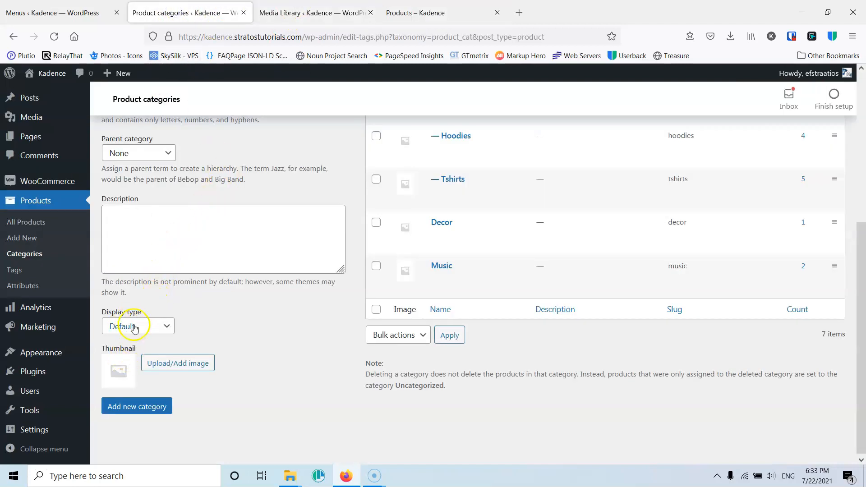
click(149, 327)
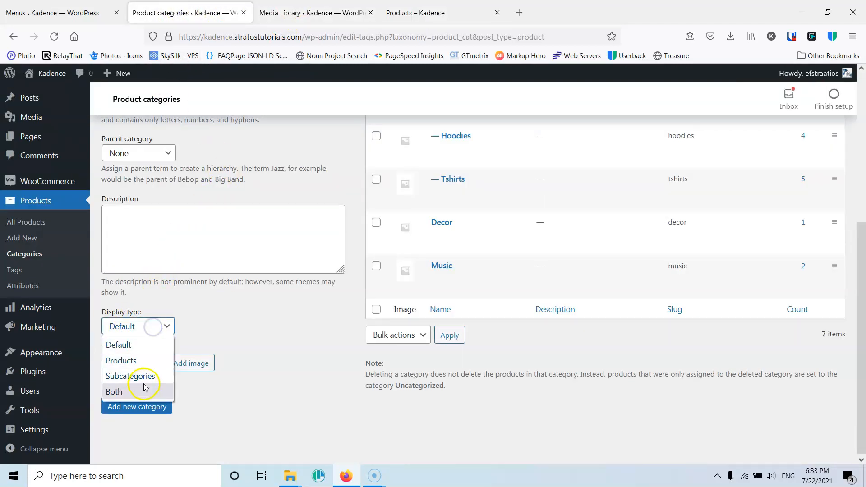
click(225, 335)
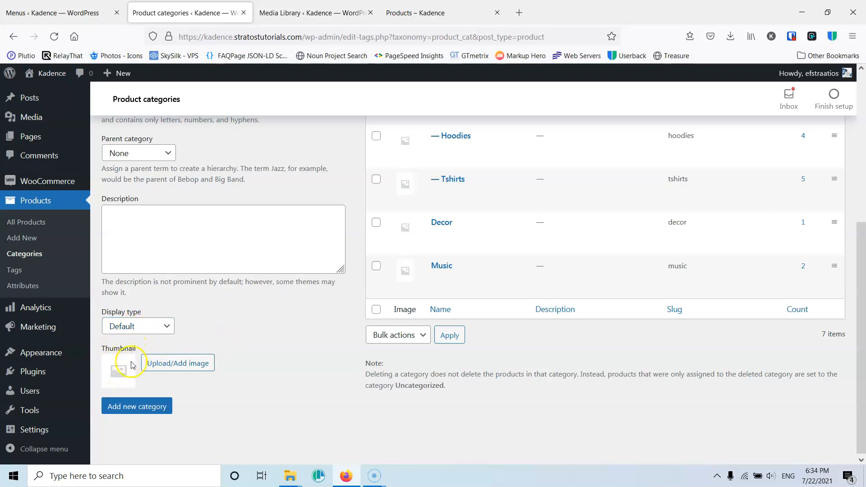
click(440, 9)
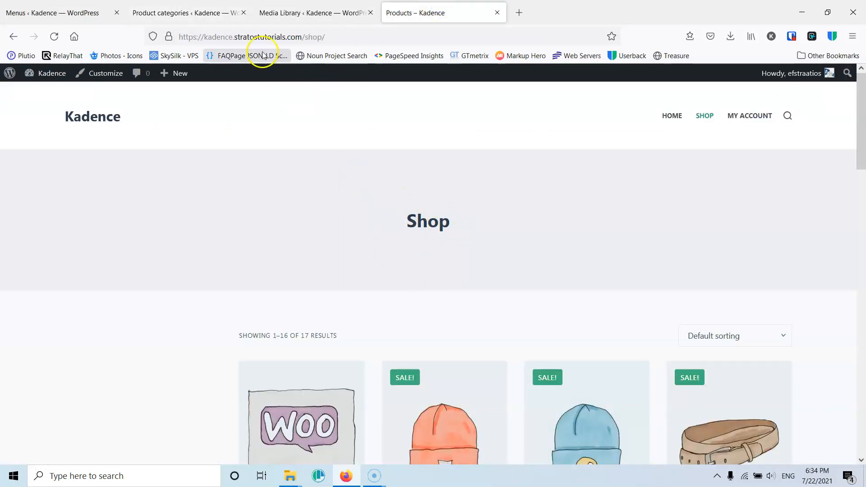
click(293, 10)
click(182, 6)
- Add Sports as a new top-level product category
scroll(196, 243, up, 4)
scroll(196, 243, down, 4)
click(127, 404)
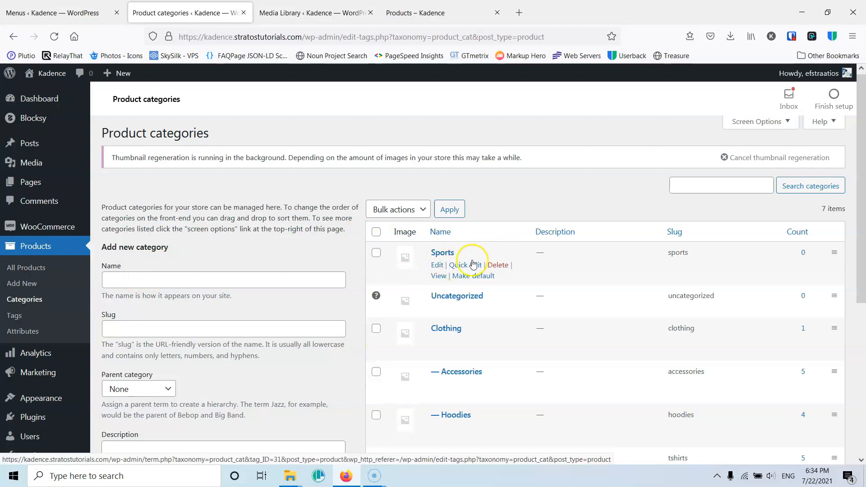
- Add a Basketball product category with Sports as its parent category
click(152, 280)
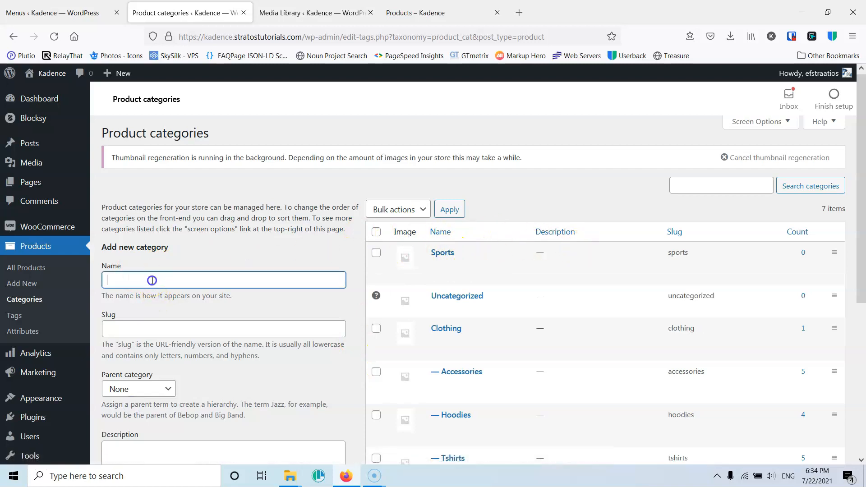
text(Bas)
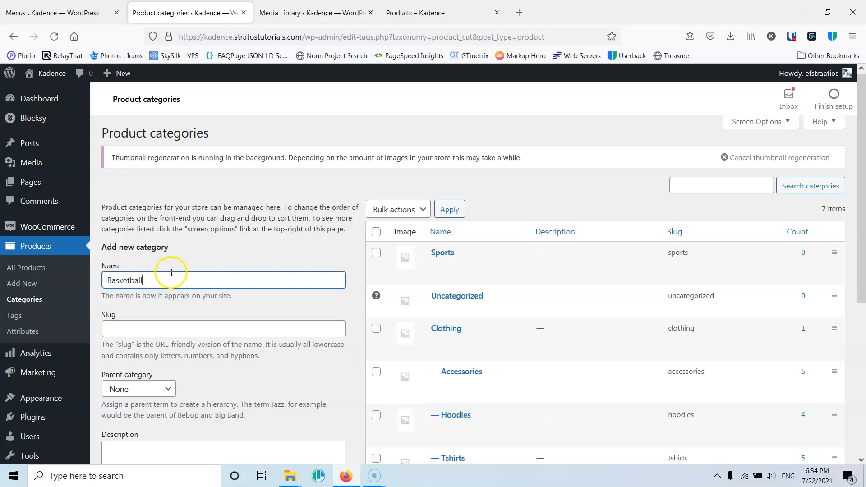
text(ketball)
scroll(171, 272, down, 3)
click(130, 271)
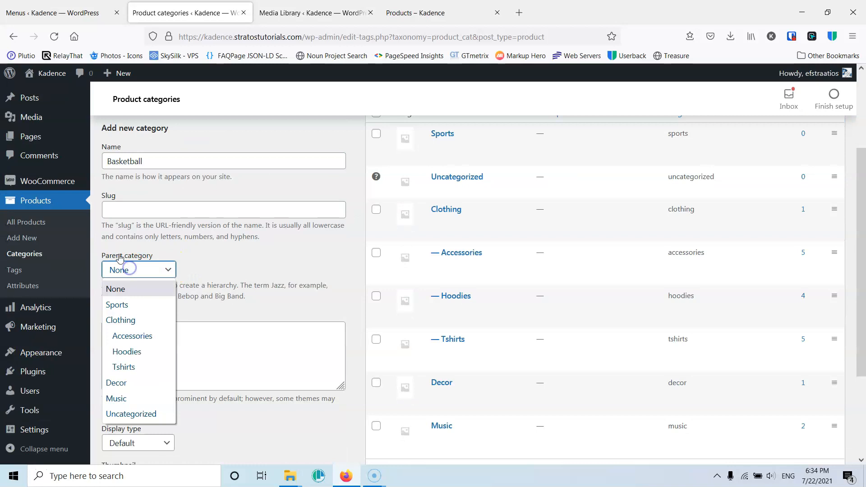
click(123, 305)
scroll(210, 377, down, 3)
click(125, 408)
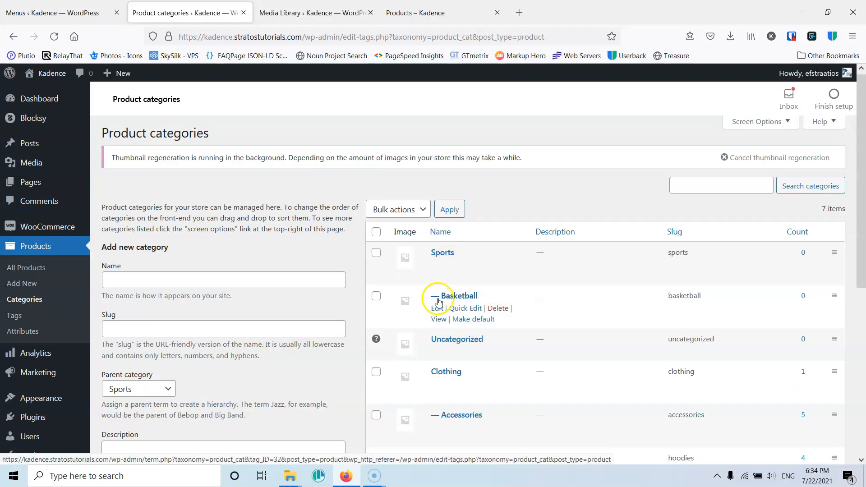
- Add a Volleyball product category, also under the Sports parent
click(188, 279)
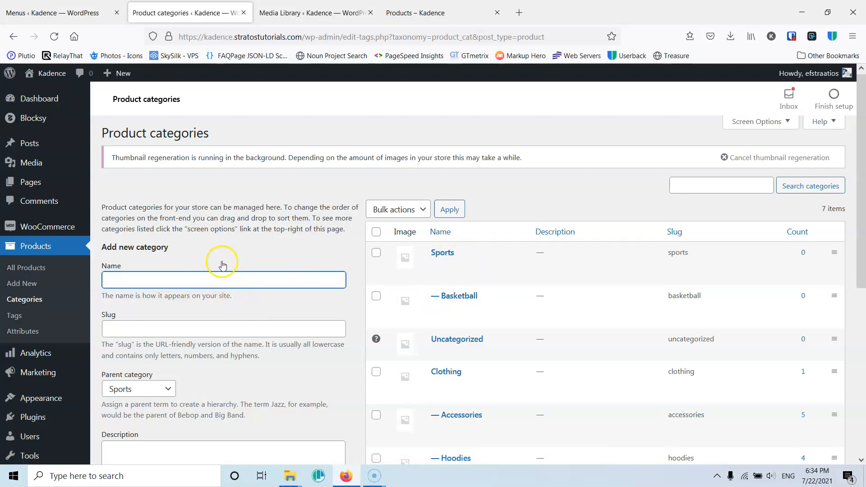
text(Volleball)
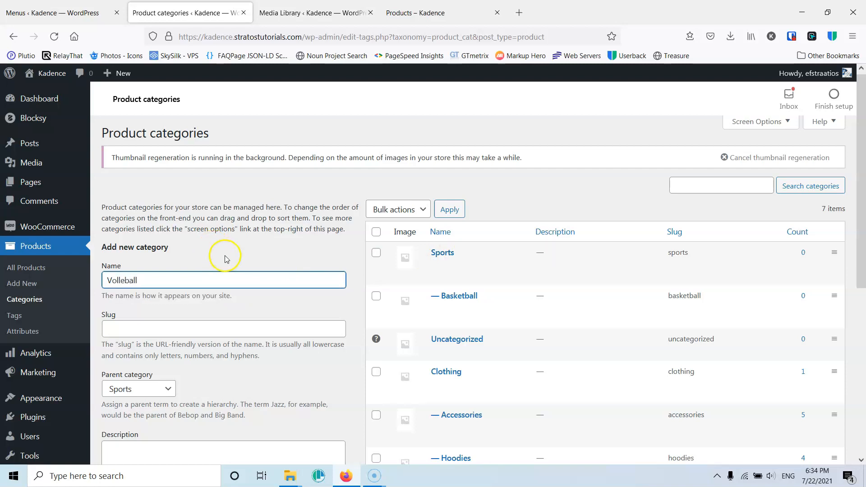
scroll(226, 259, down, 4)
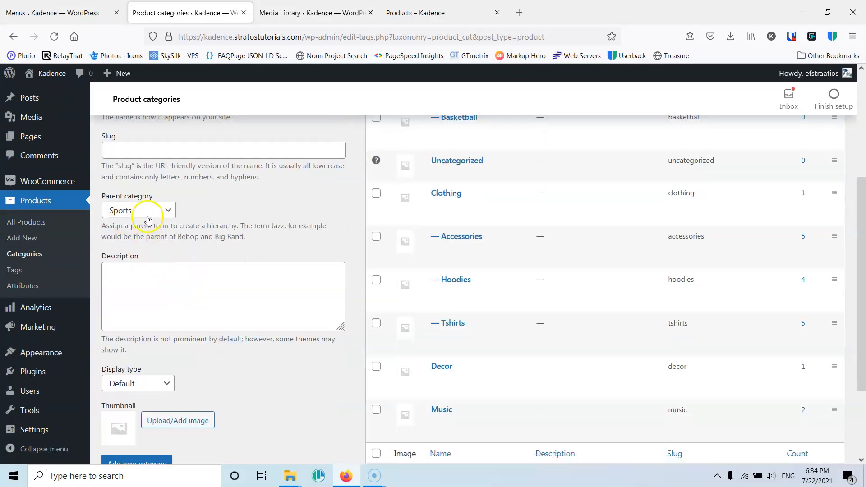
scroll(145, 409, down, 1)
click(131, 405)
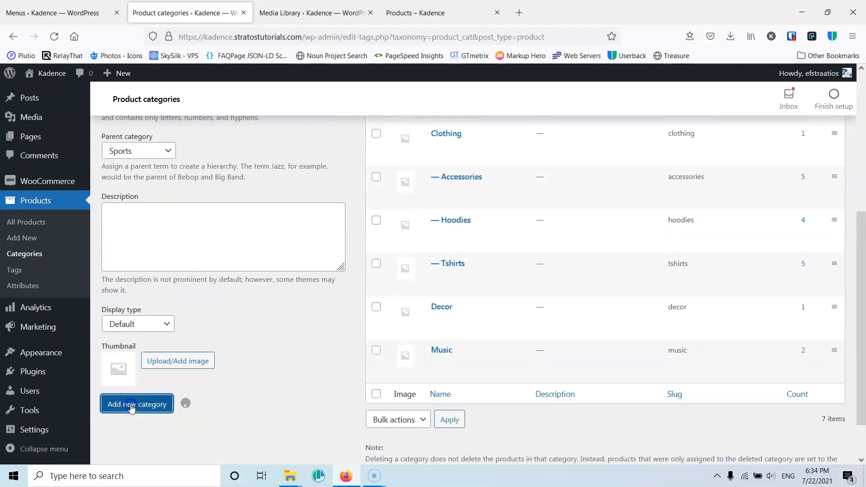
- Add a Clothes product category with Basketball as its parent category
scroll(425, 327, up, 4)
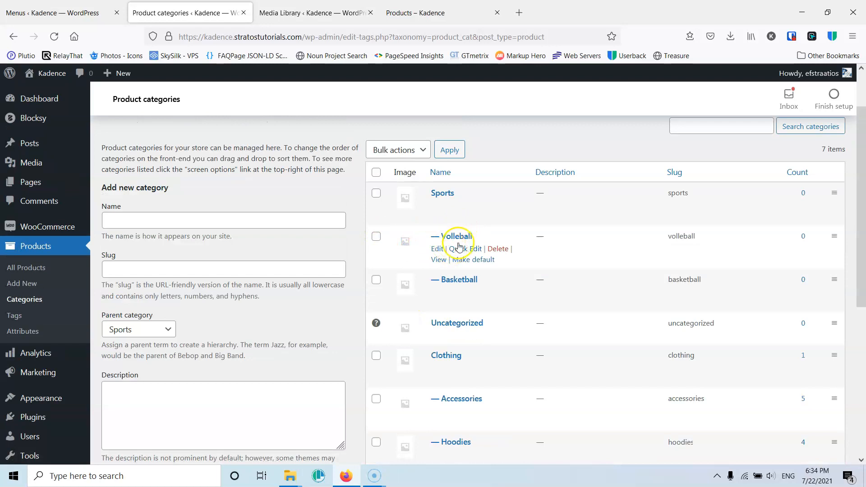
click(197, 221)
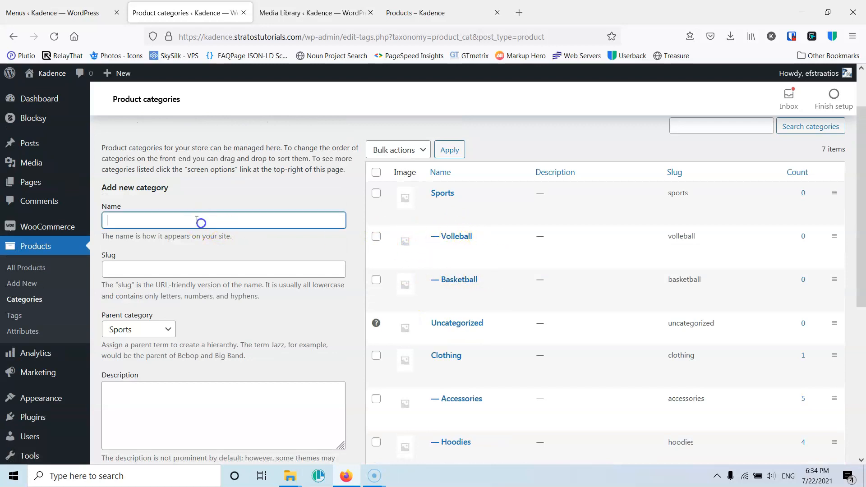
text(Clothes)
click(137, 329)
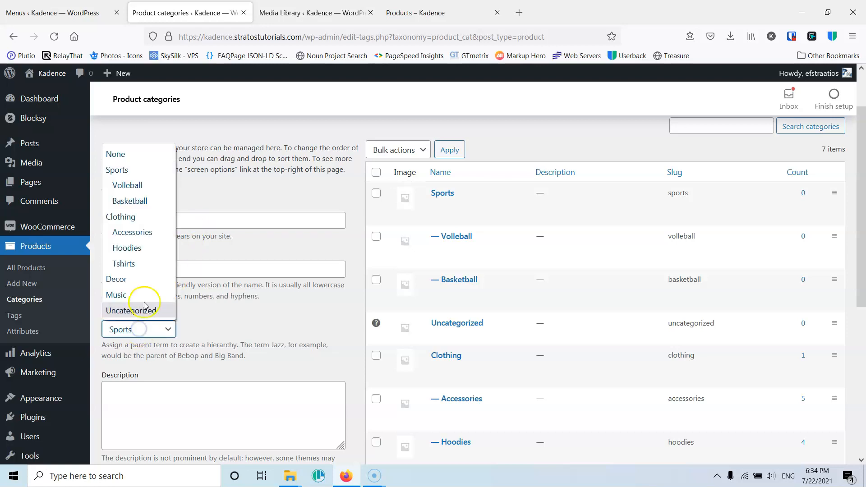
click(144, 201)
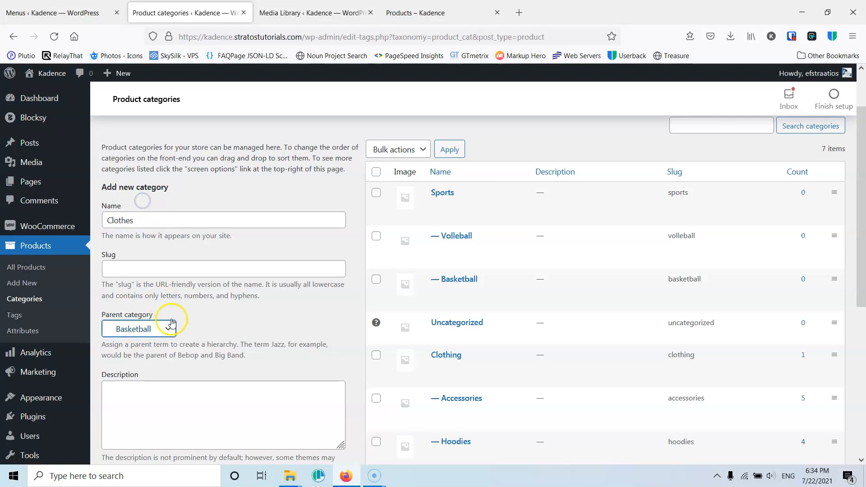
scroll(155, 360, down, 4)
click(138, 404)
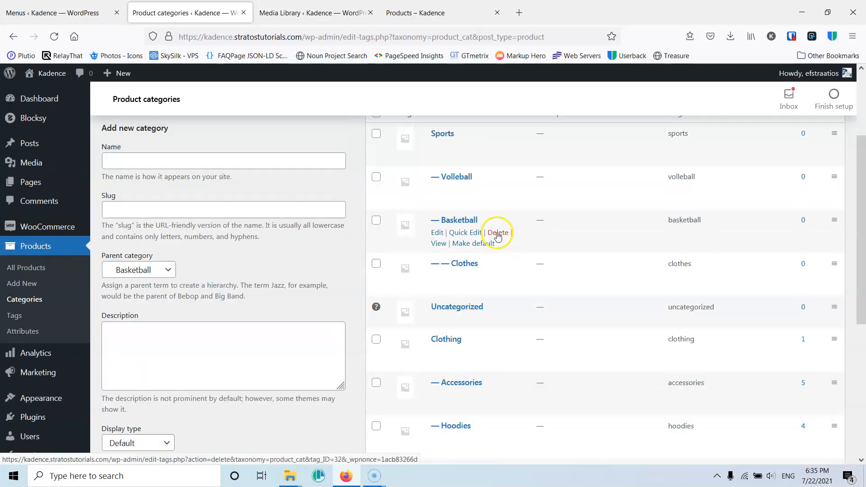
- View the Sports category's front-end page in a new tab and close it
scroll(500, 233, up, 2)
scroll(501, 232, down, 1)
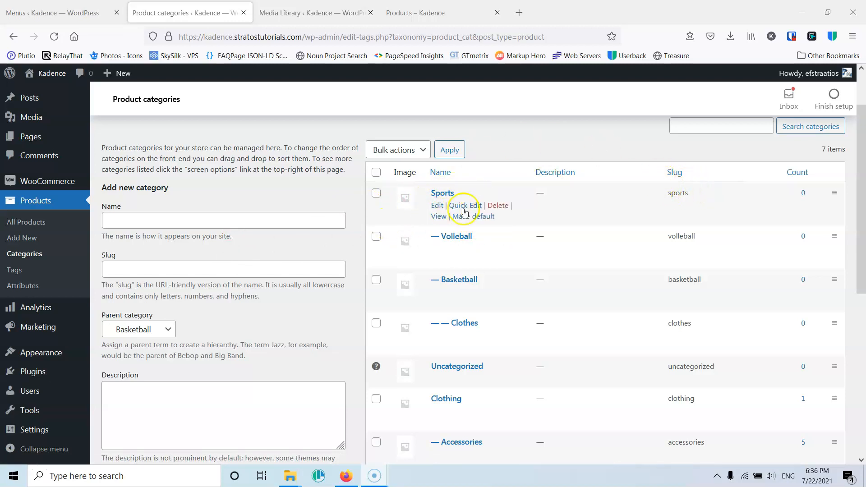
right_click(439, 221)
click(469, 228)
click(294, 13)
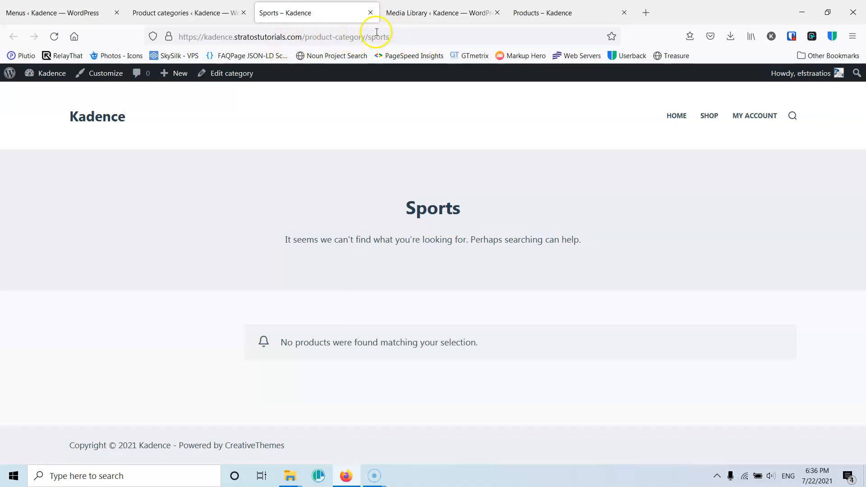
click(370, 13)
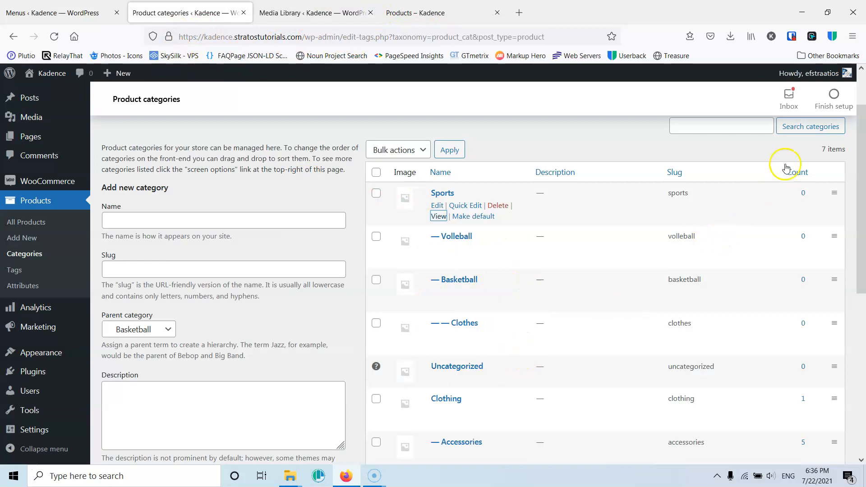
- Review the products listed in the Accessories category and return to the product categories list
scroll(812, 236, down, 5)
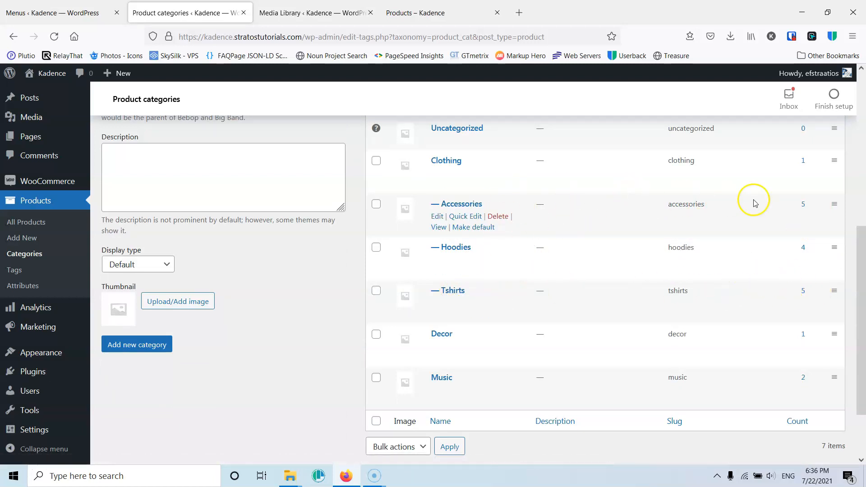
click(803, 205)
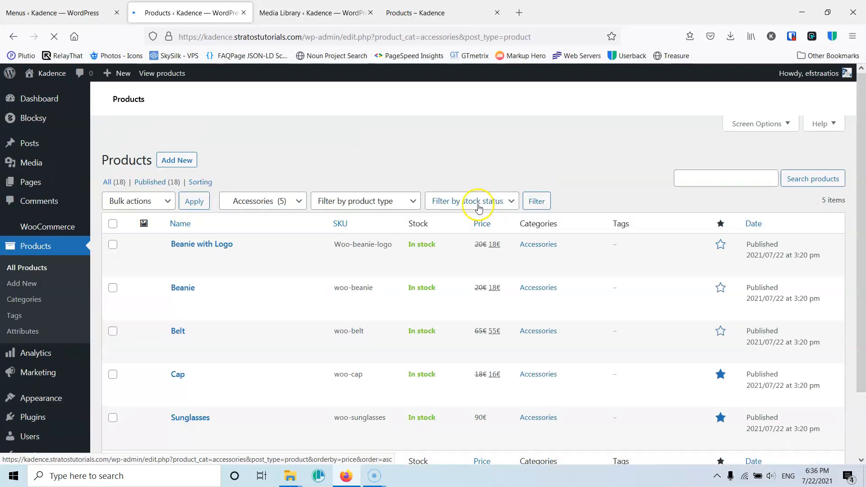
scroll(223, 287, down, 2)
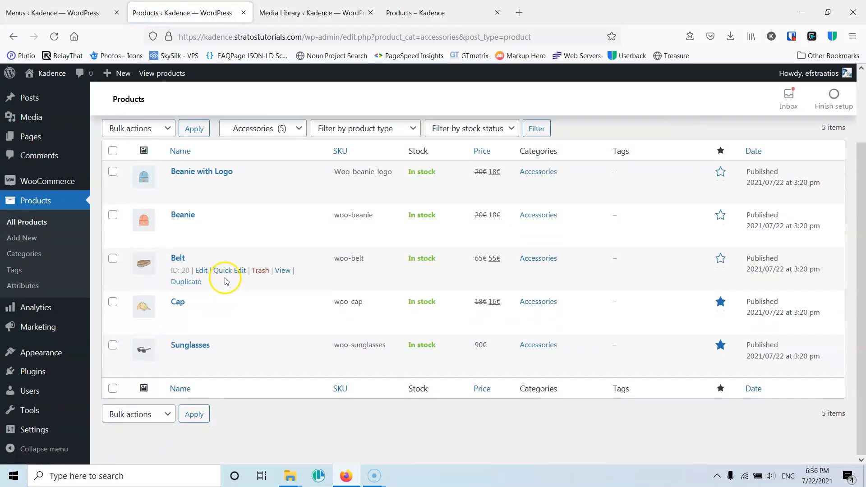
scroll(221, 282, up, 2)
scroll(185, 316, down, 2)
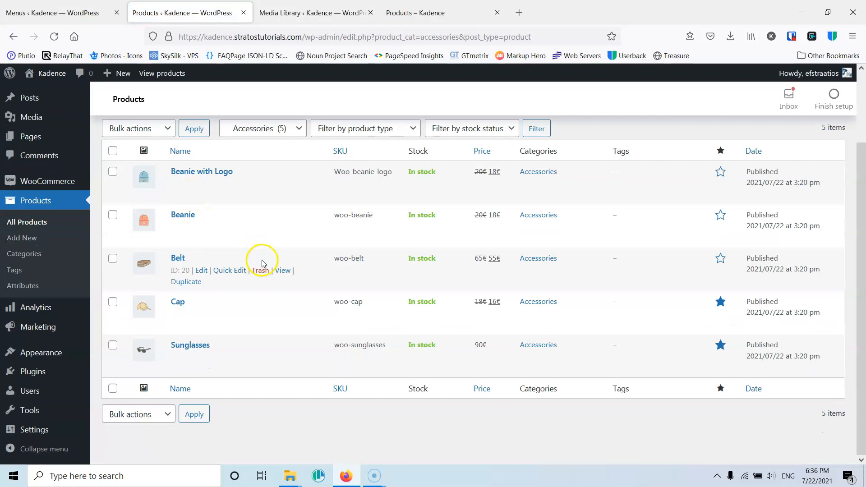
scroll(261, 235, up, 2)
click(291, 192)
click(257, 204)
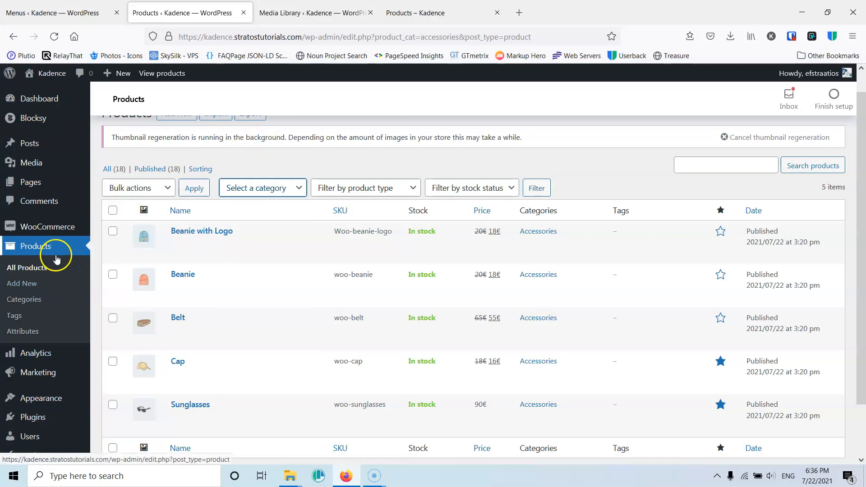
click(28, 299)
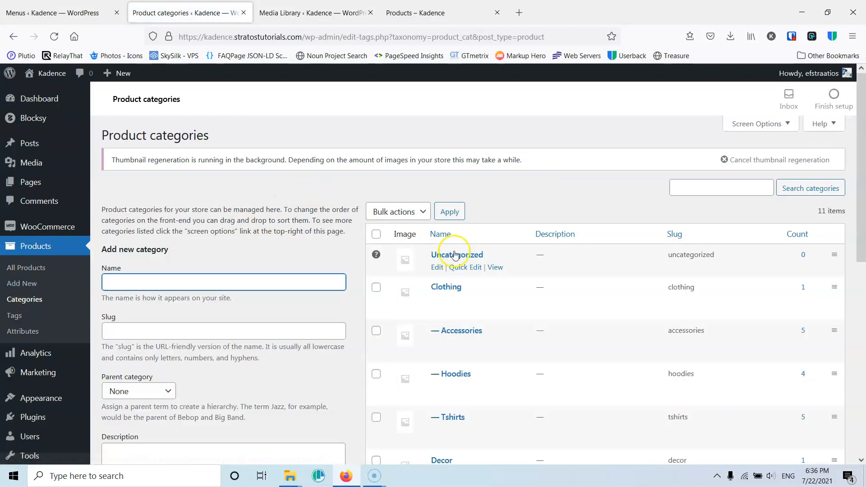
scroll(493, 239, down, 4)
scroll(565, 238, up, 3)
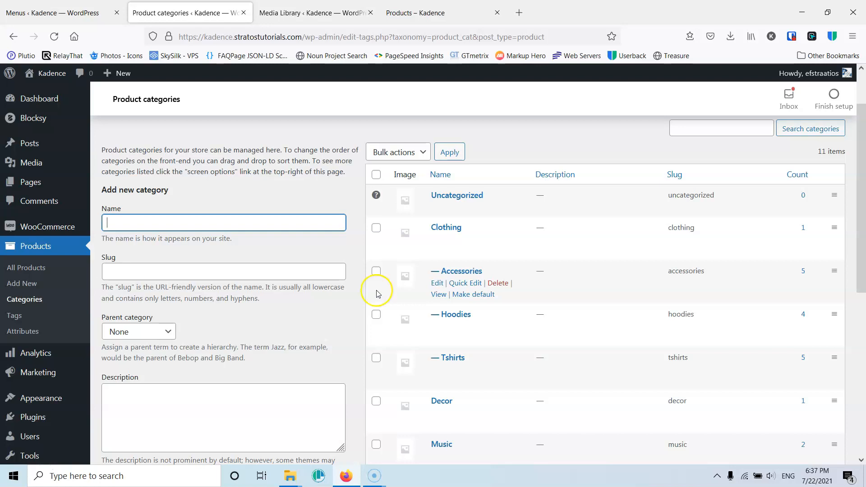
- Add a product tag named Logo
click(17, 316)
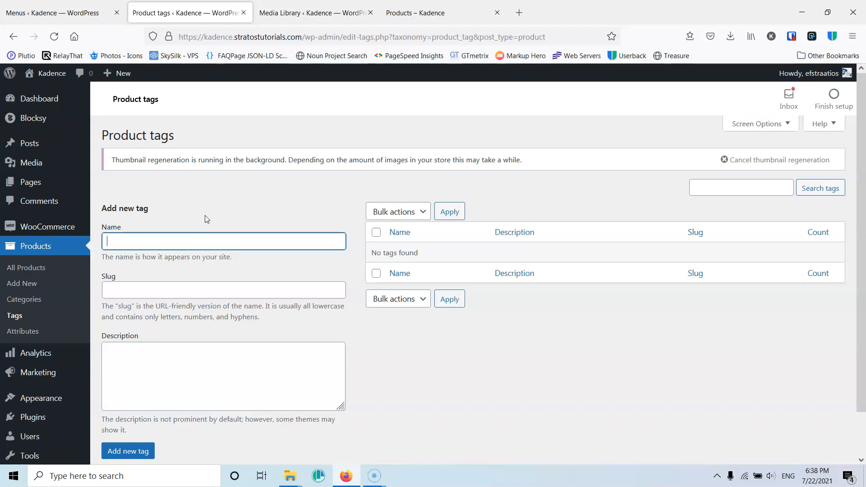
click(225, 244)
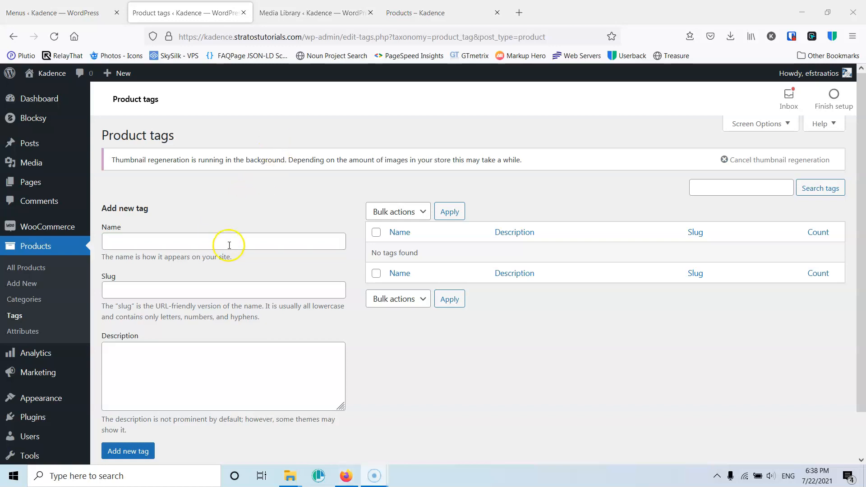
text(Logo)
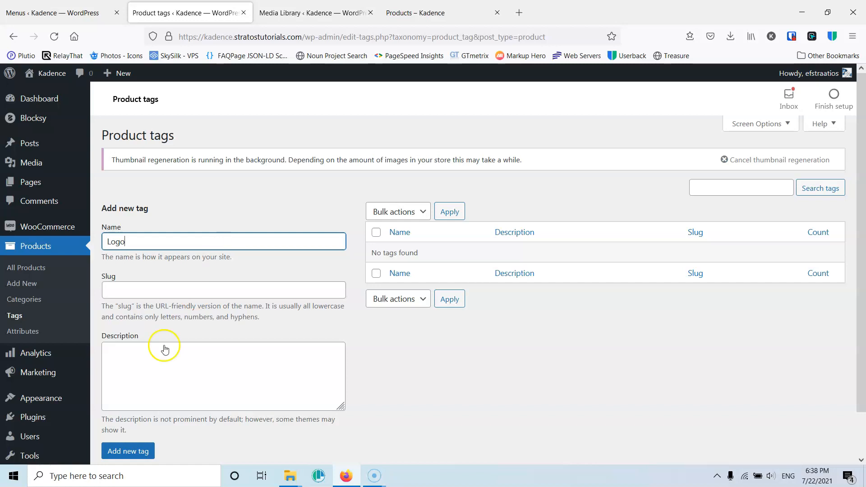
click(126, 451)
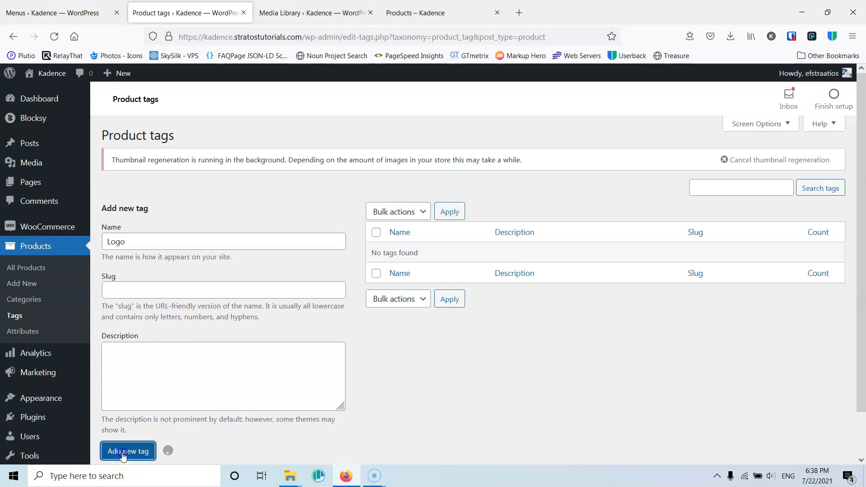
- Add a second product tag named Vneck
click(186, 241)
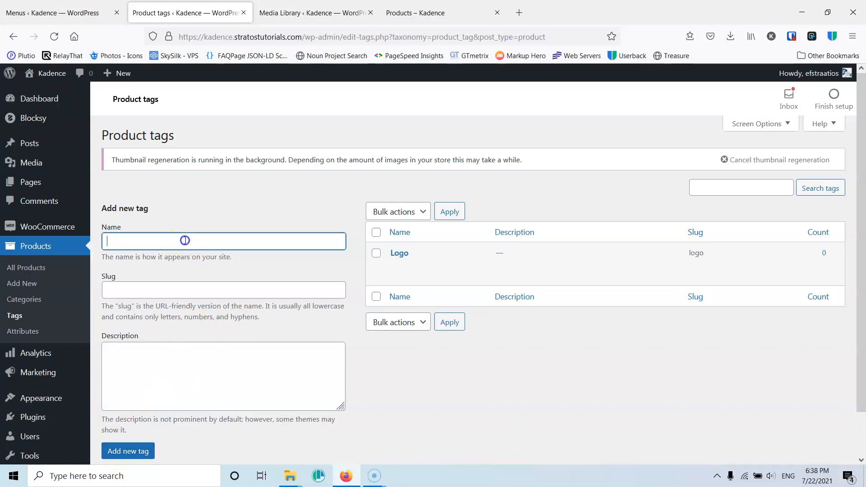
text(V)
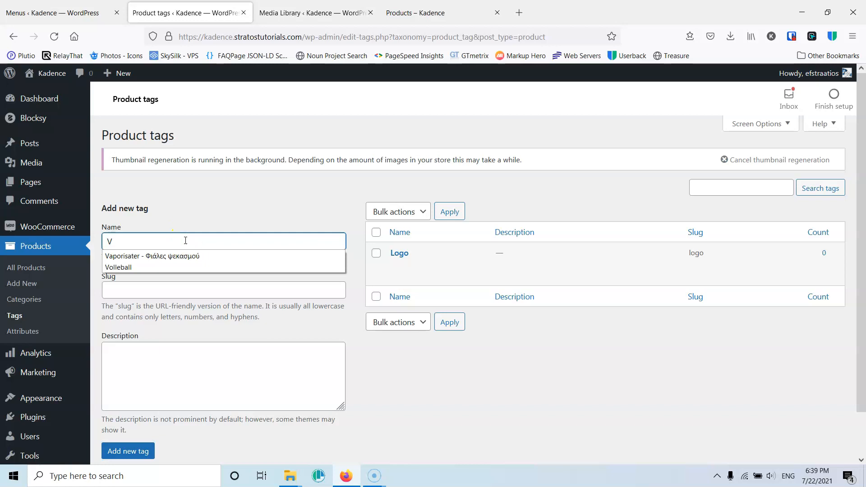
text(nex)
key(BackSpace)
text(ck)
click(127, 456)
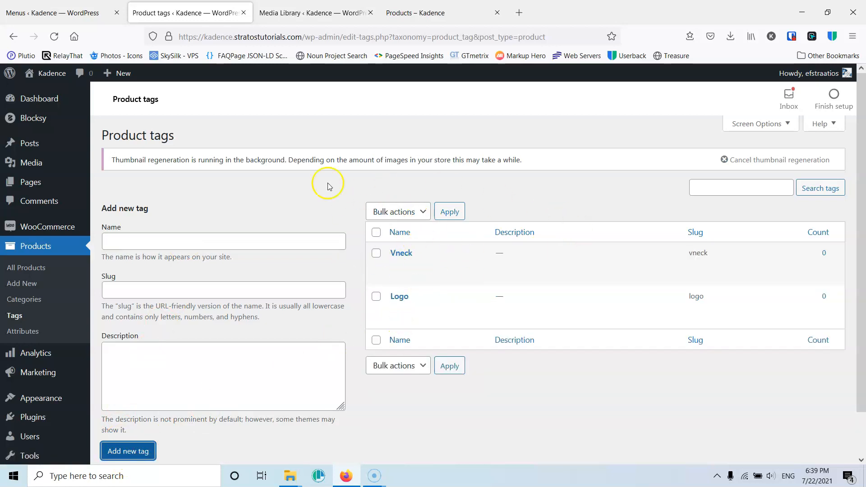
- Create a new product attribute named Material
click(22, 332)
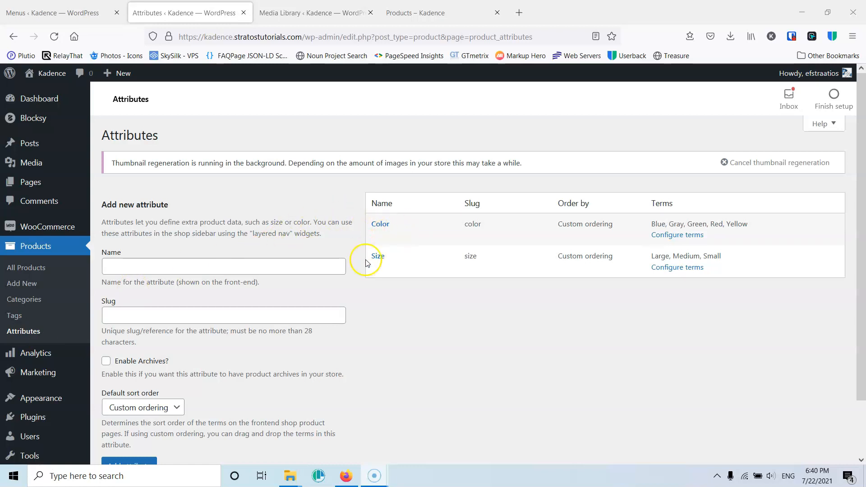
click(268, 261)
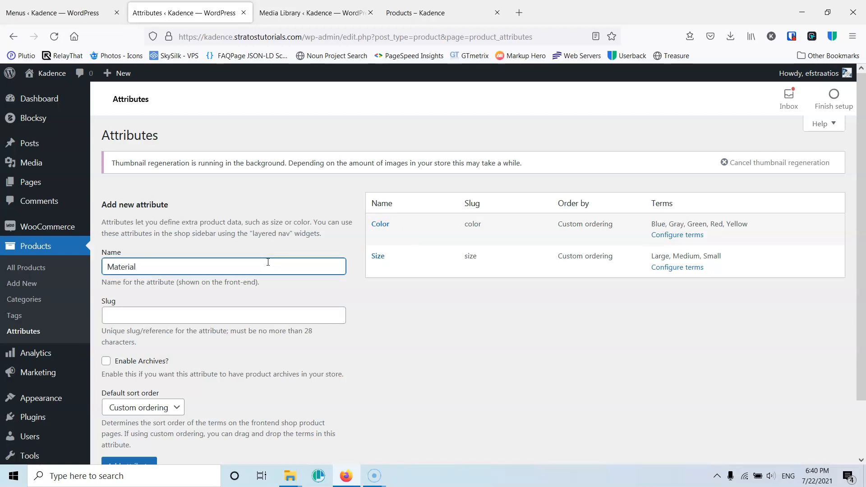
scroll(267, 262, down, 2)
click(134, 405)
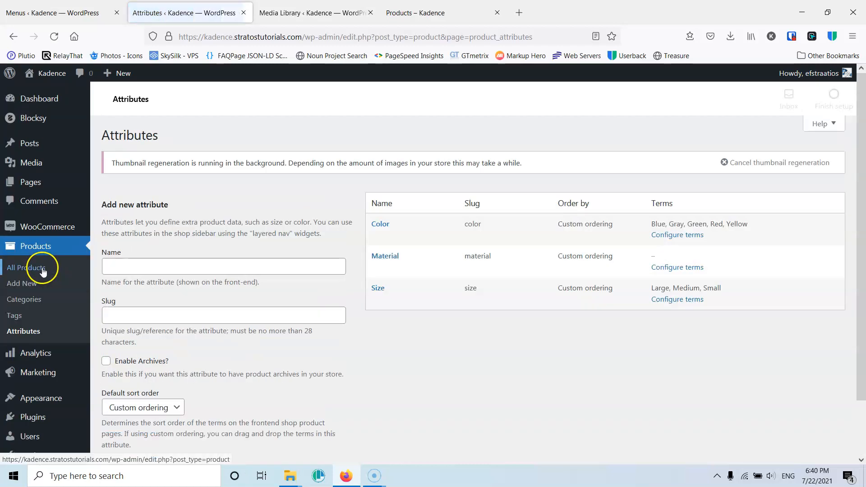
- Create another product attribute named Maker
click(129, 267)
text(Maker)
scroll(129, 298, down, 2)
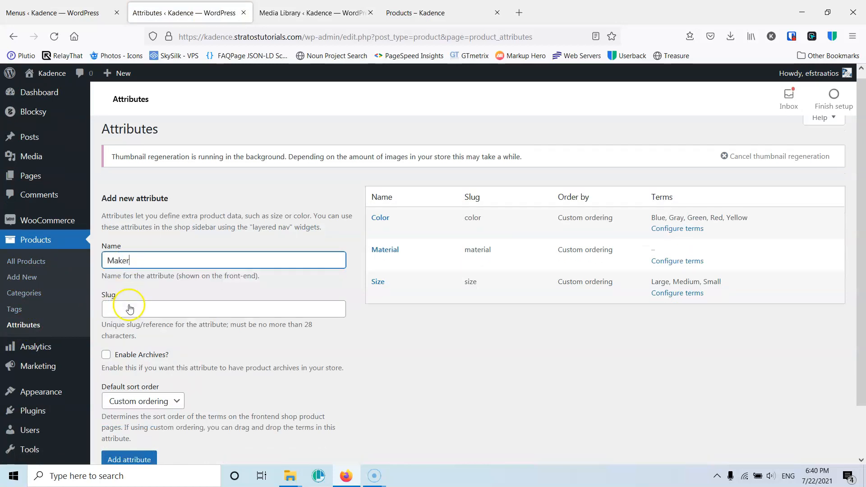
click(135, 405)
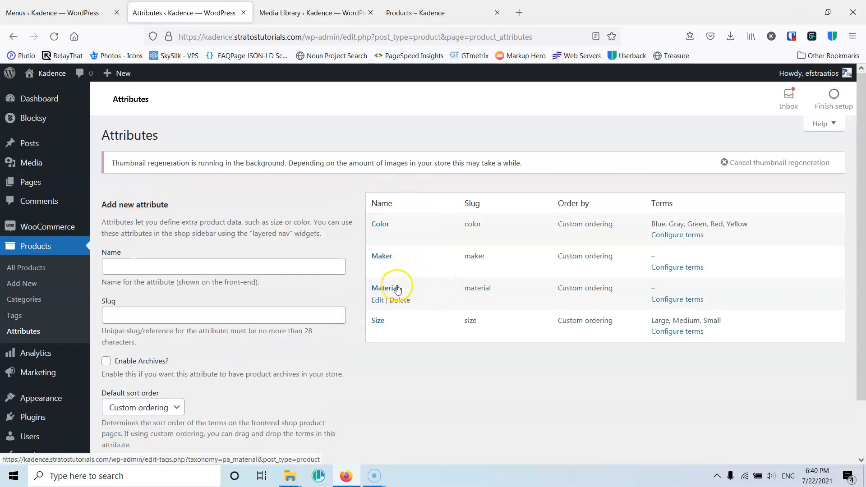
- Open the Material attribute's terms in a new tab and add a Cotton term
middle_click(665, 300)
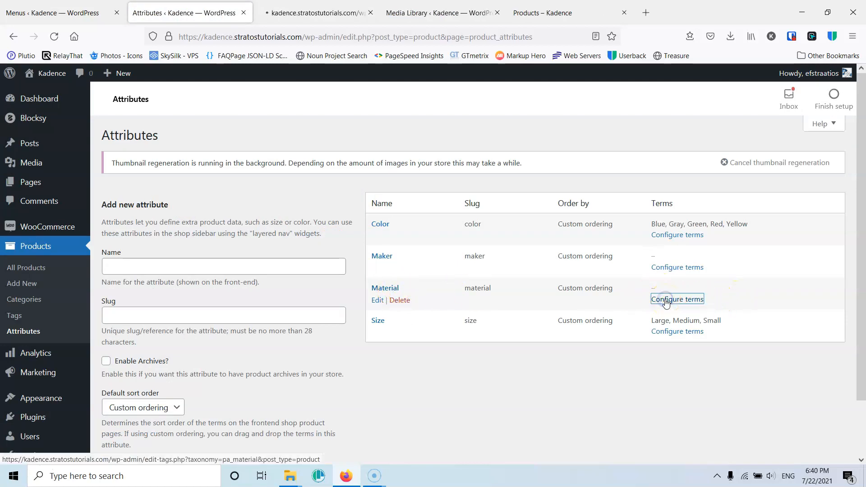
click(296, 17)
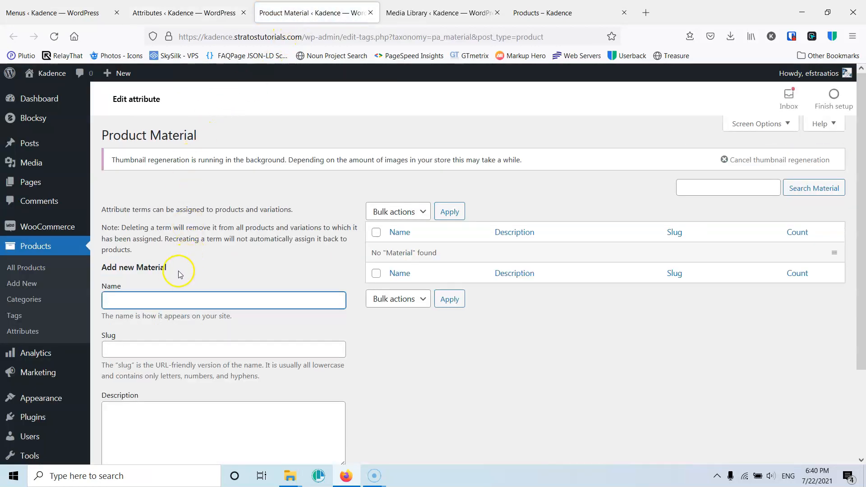
click(151, 296)
text(Cotton)
scroll(144, 302, down, 2)
click(121, 450)
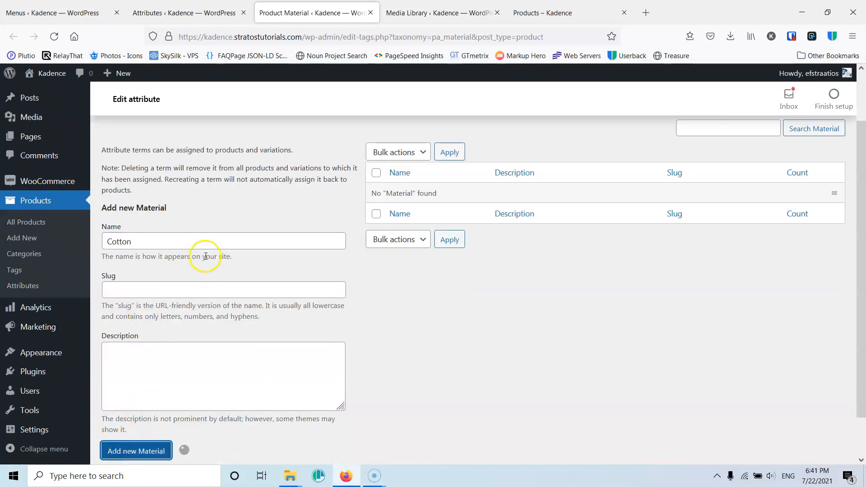
- Add a Silk term to Material and close the terms tab
click(175, 240)
text(Silk)
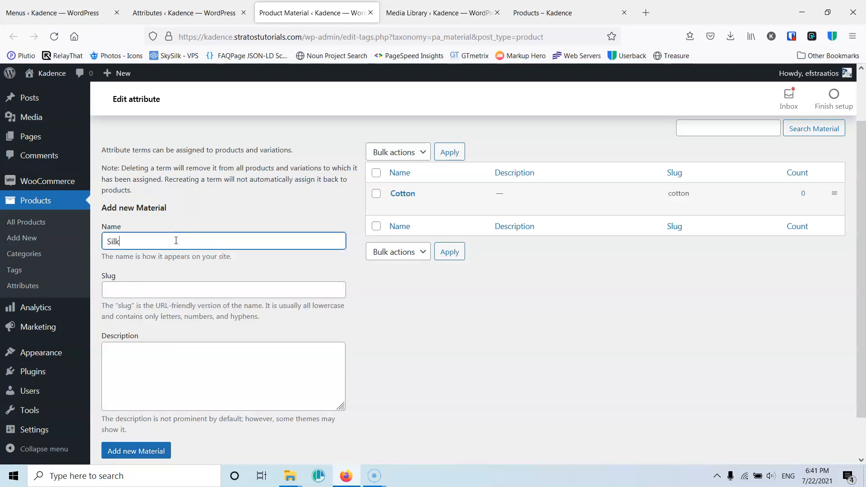
click(130, 451)
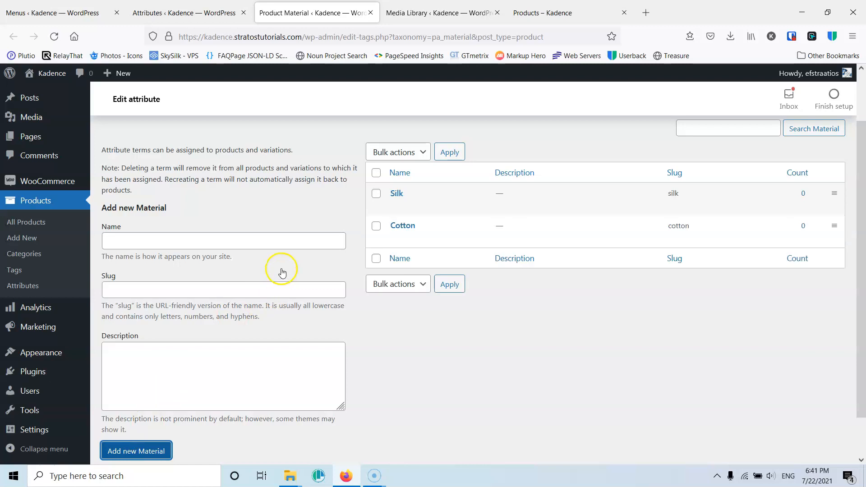
click(228, 236)
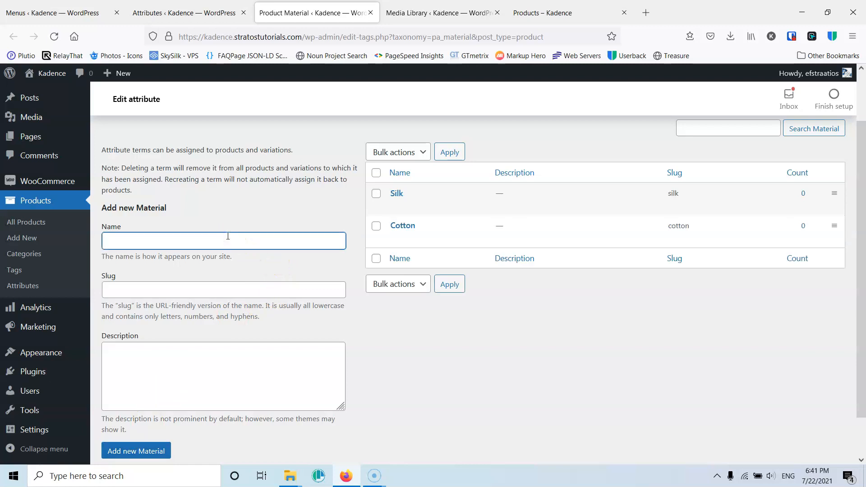
click(372, 13)
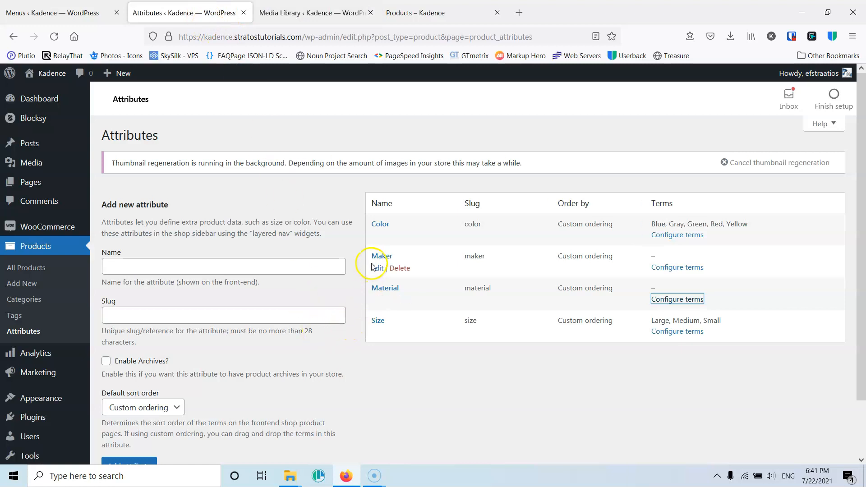
- Open the Maker attribute's terms in a new tab and add a Nike term
middle_click(682, 271)
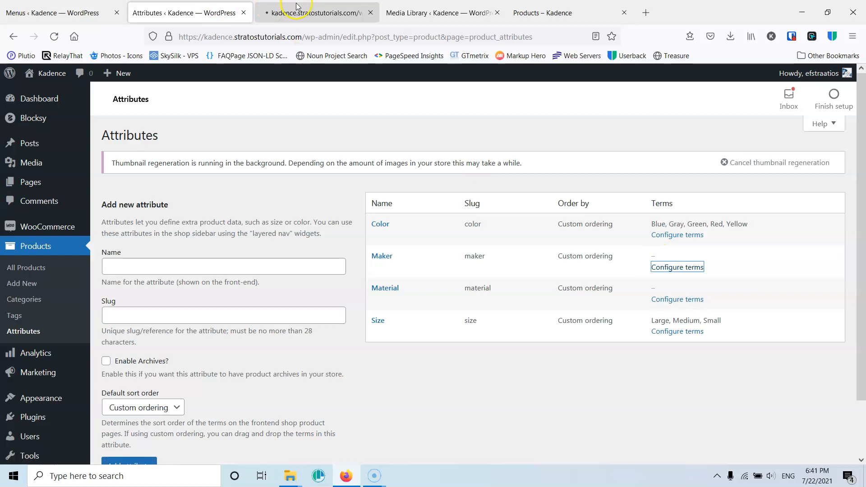
click(298, 6)
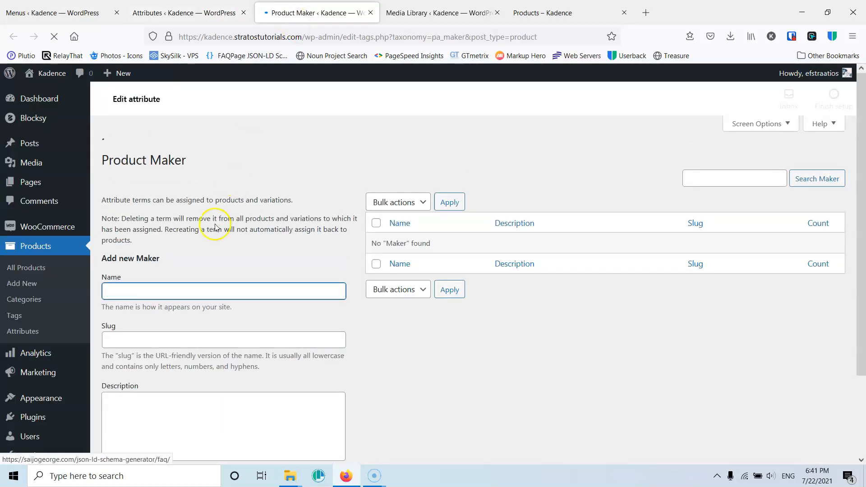
click(166, 298)
text(Nike)
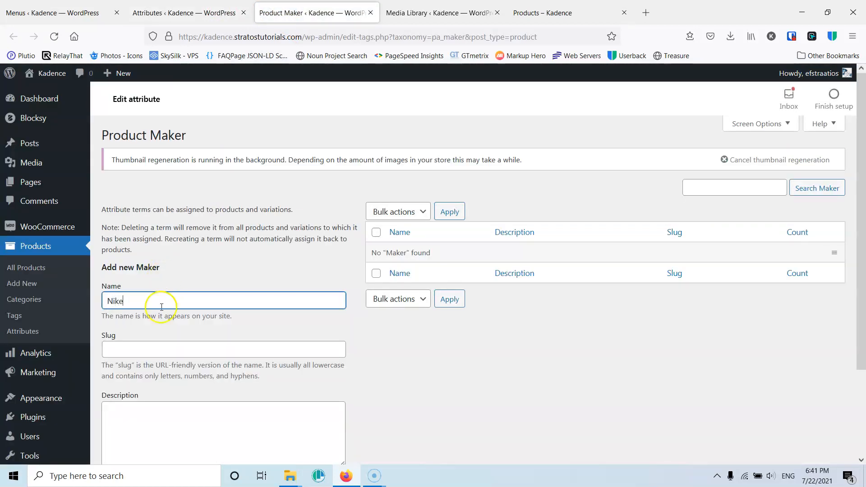
scroll(144, 324, down, 2)
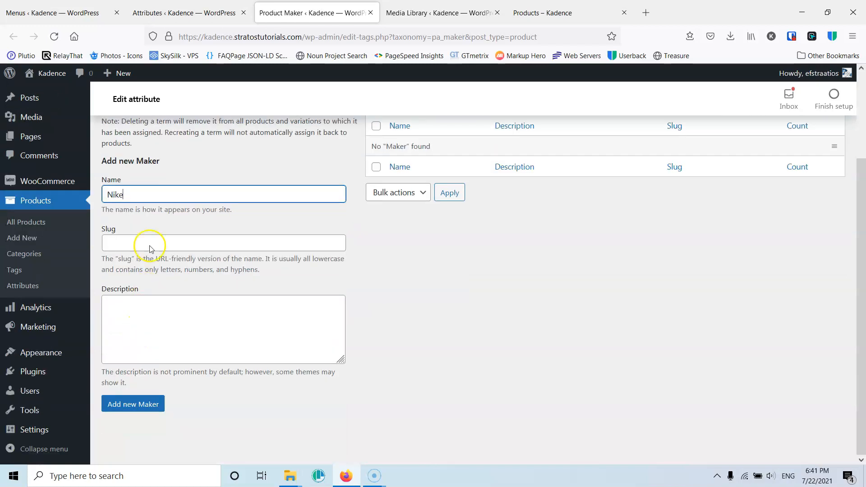
click(129, 411)
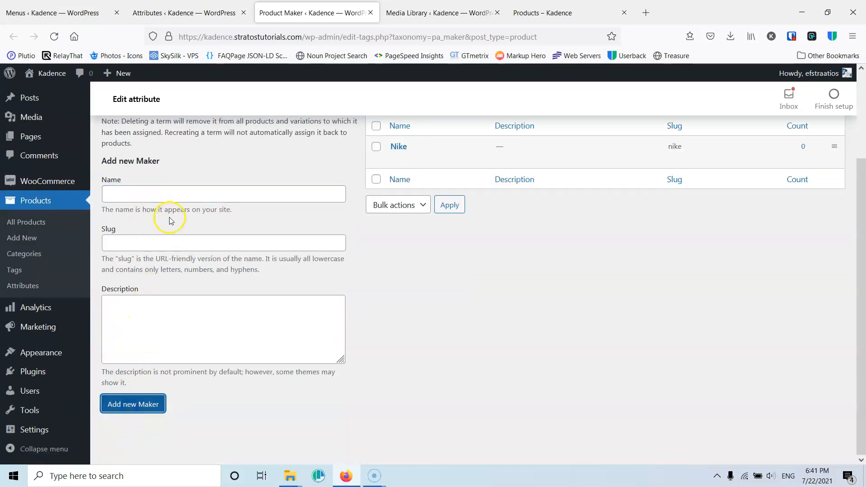
- Add an Addidas term to Maker and return to the attributes list
click(165, 196)
text(Addidas)
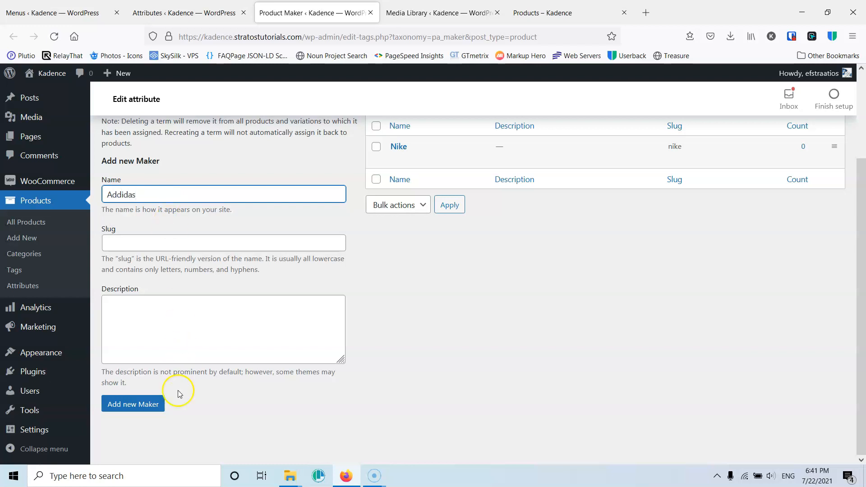
click(145, 404)
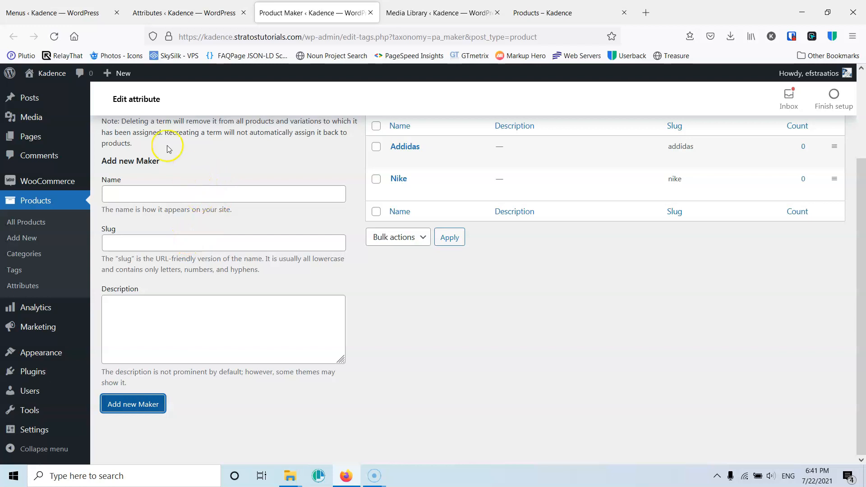
click(22, 285)
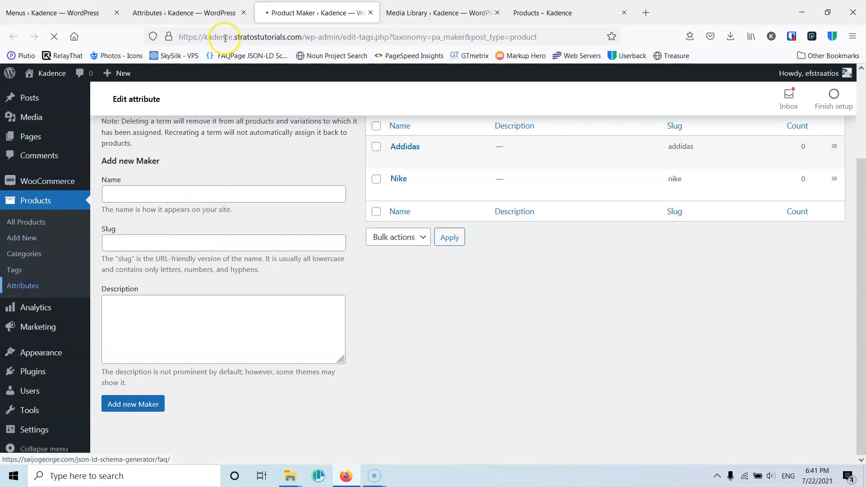
click(243, 12)
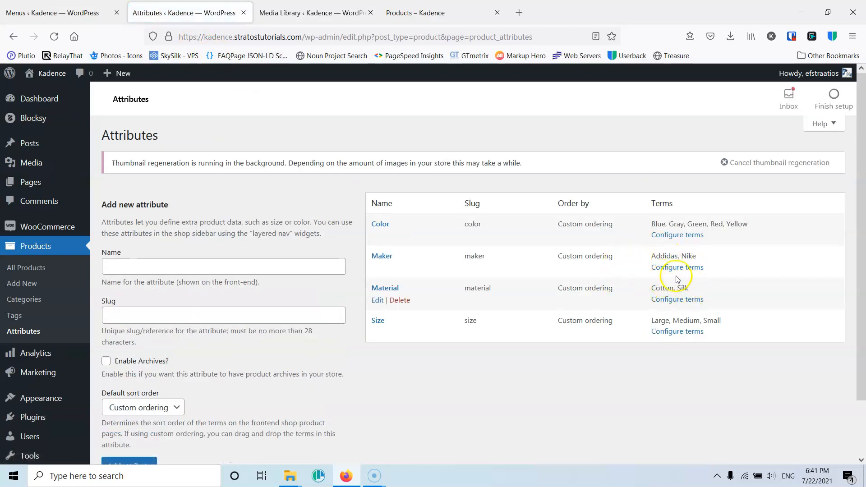
- Examine the default sort order options for new attributes
scroll(519, 273, down, 2)
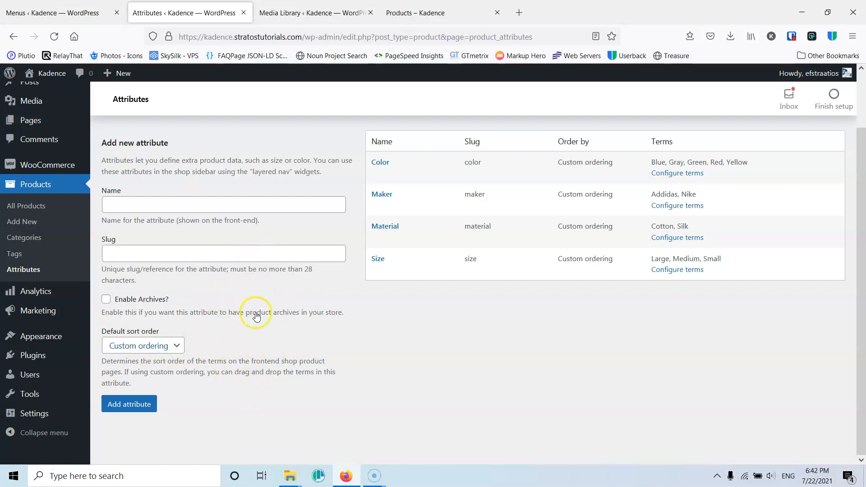
click(177, 347)
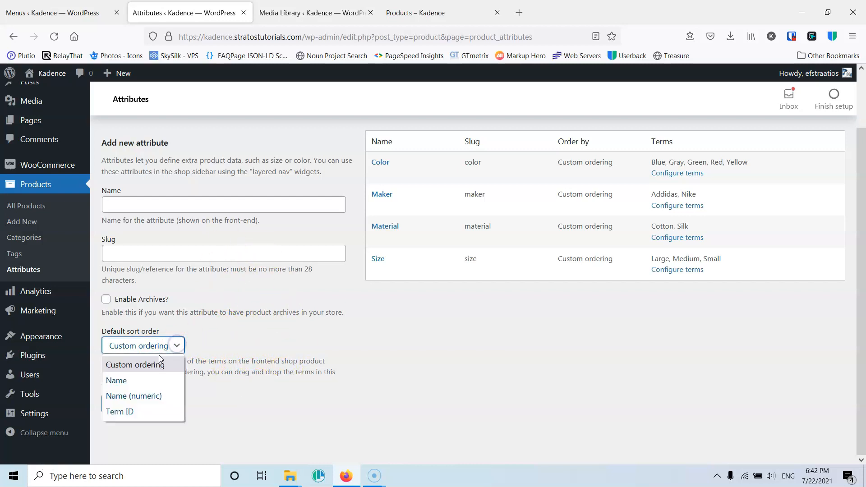
click(221, 339)
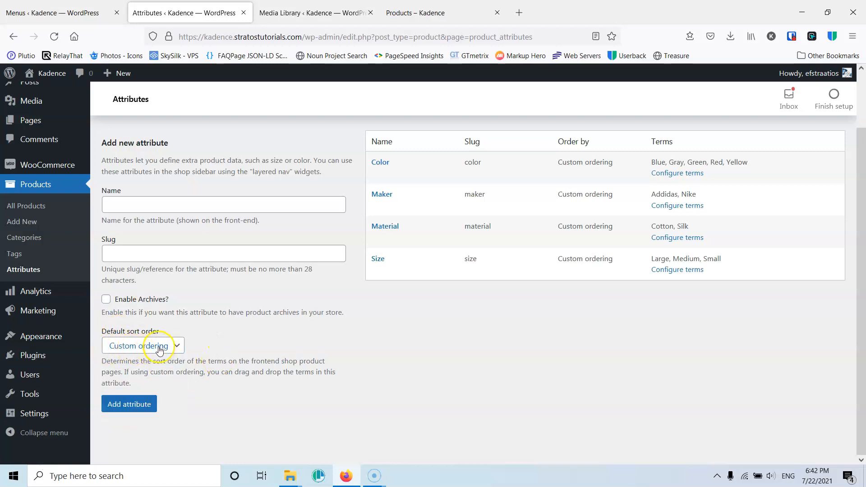
click(131, 406)
- Open the form for adding a new product
click(31, 226)
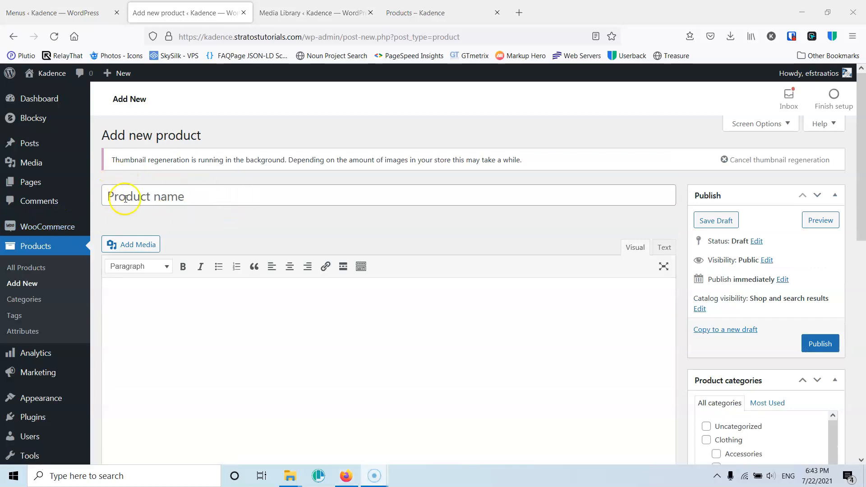
click(197, 197)
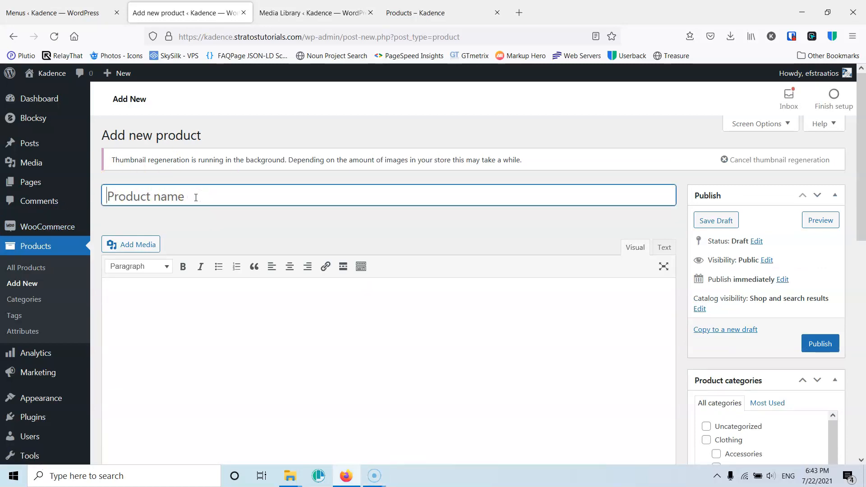
- Browse the shop page on the front end
click(397, 14)
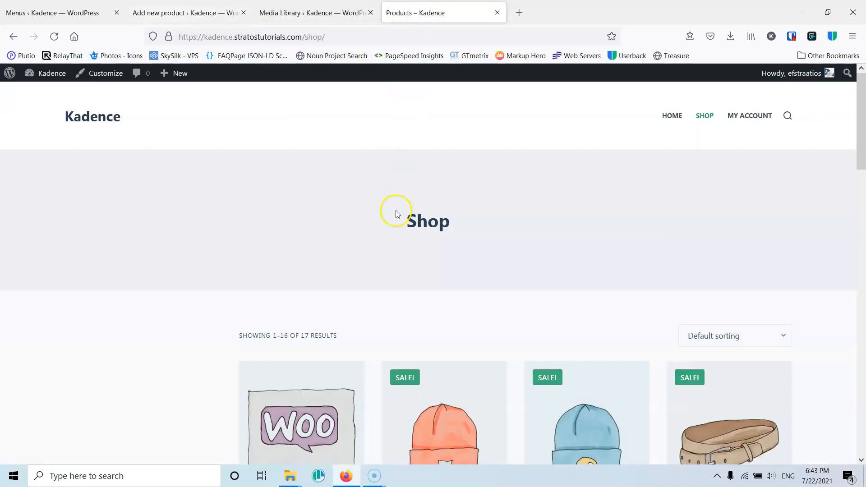
scroll(396, 210, down, 5)
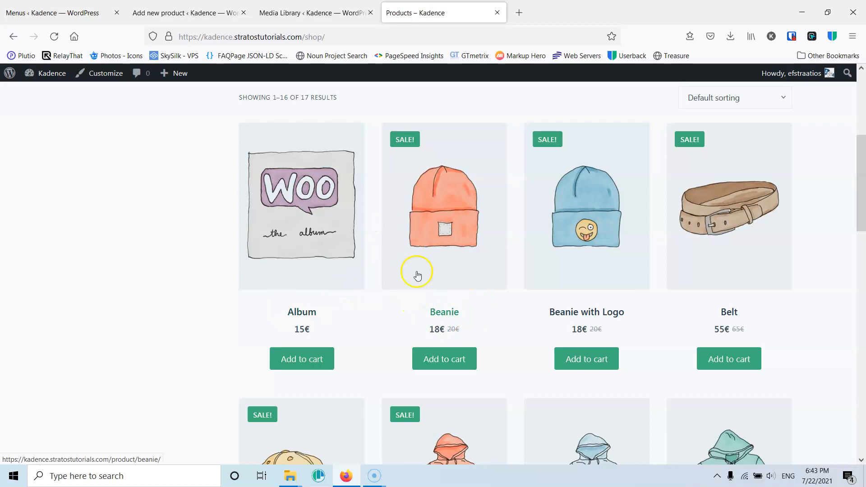
- Close the Media Library browser tab and return to the new product form
click(316, 13)
click(201, 12)
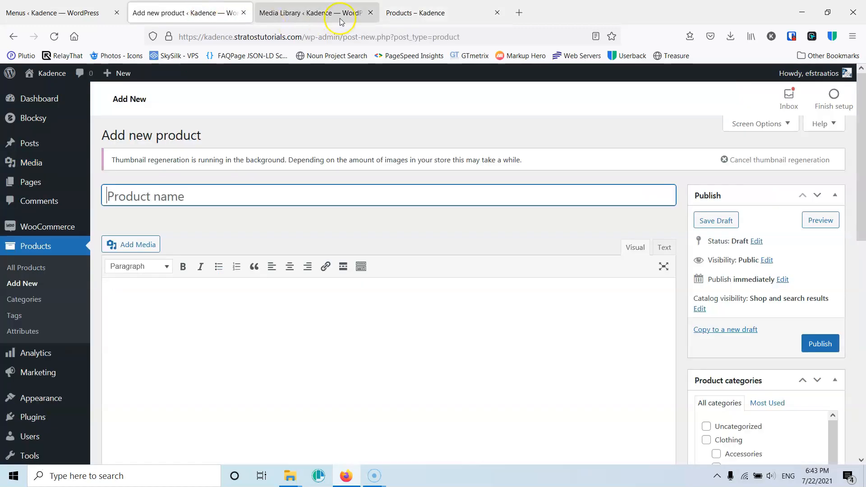
click(369, 13)
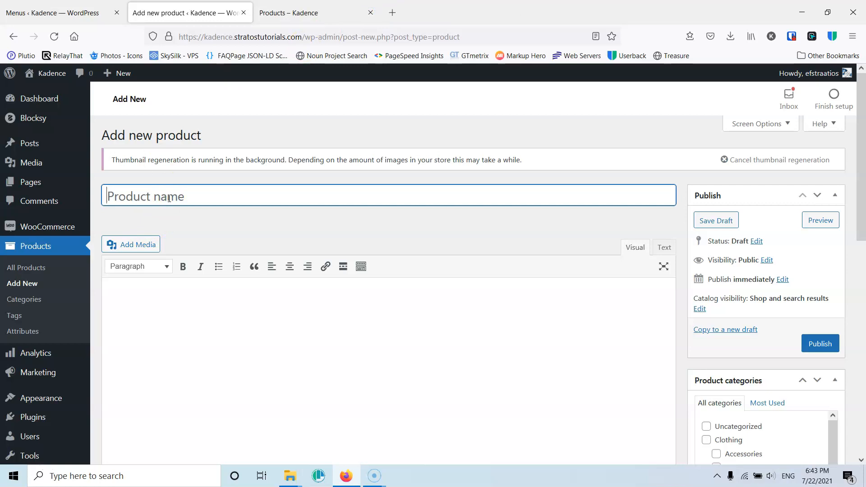
- Enter Tshirt Blue as the new product's name
text(Tshirt Black)
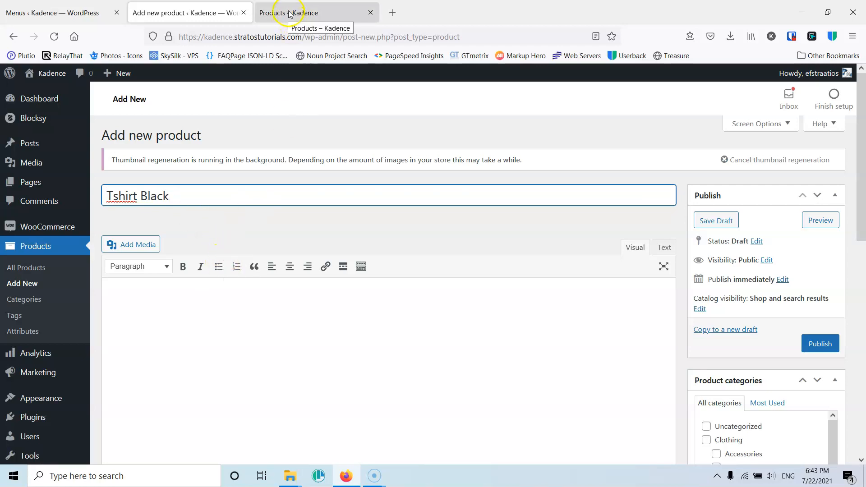
double_click(156, 192)
text(B)
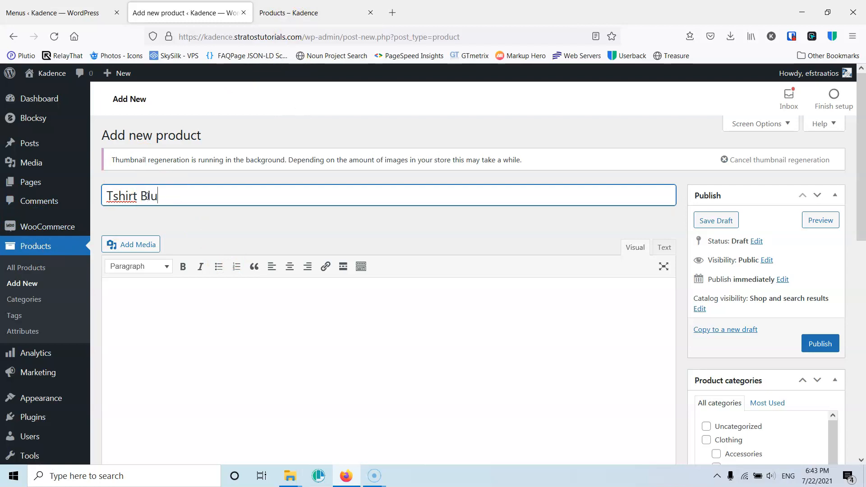
- Examine the product description editor and the Product data section of the form
scroll(163, 253, down, 3)
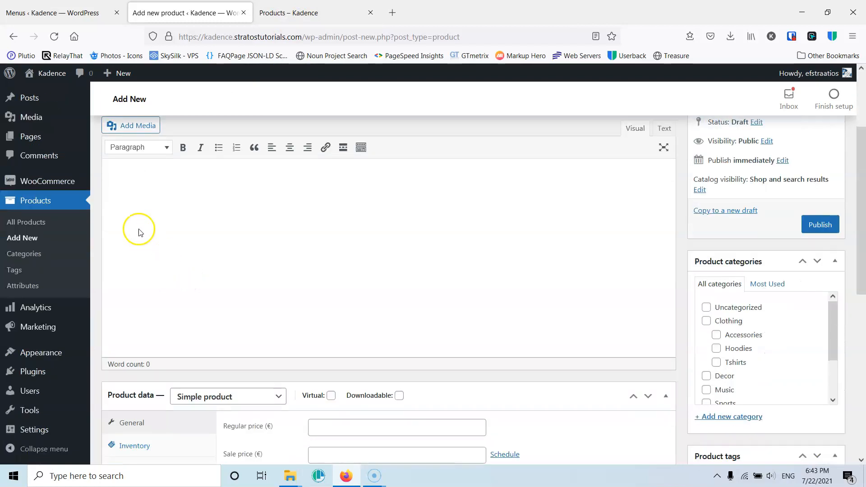
click(177, 189)
scroll(163, 227, up, 3)
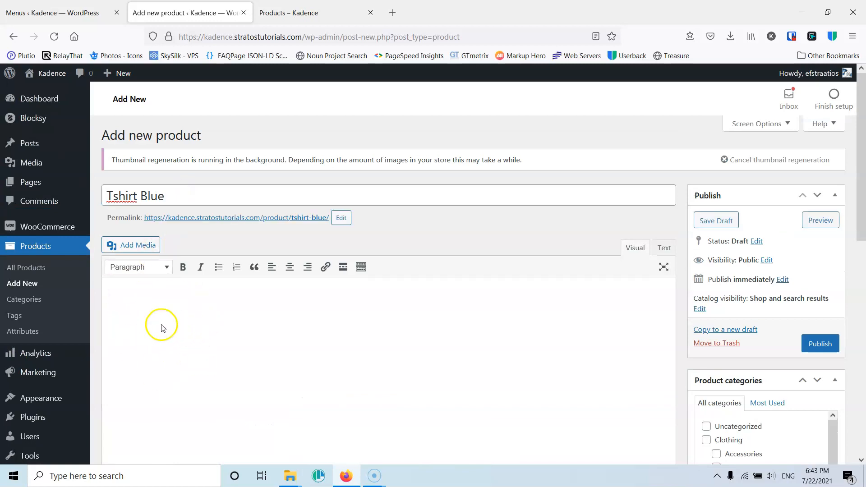
click(156, 312)
scroll(144, 340, down, 3)
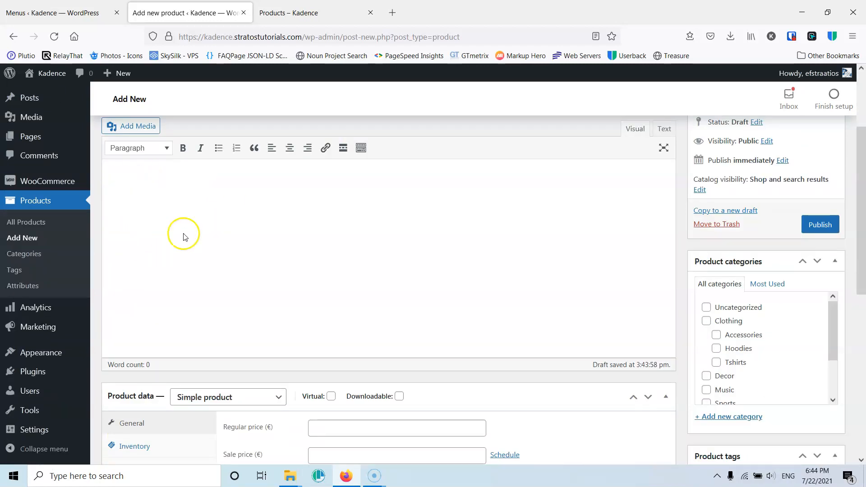
scroll(185, 244, up, 2)
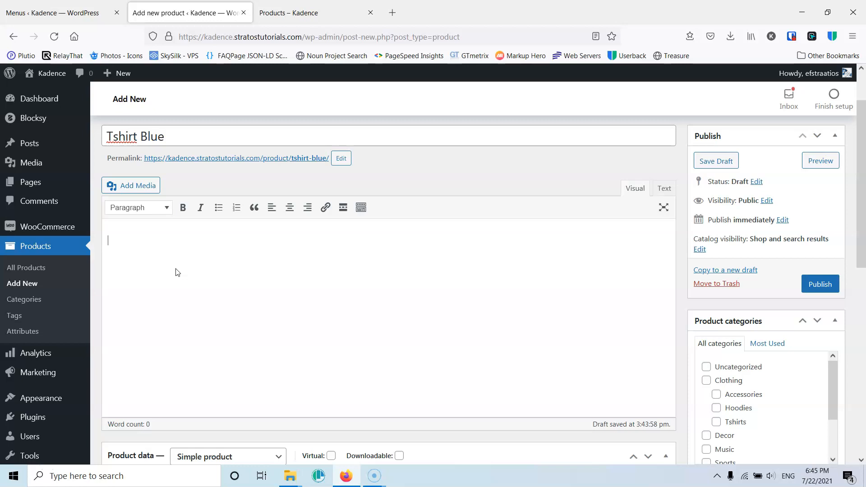
scroll(175, 272, down, 4)
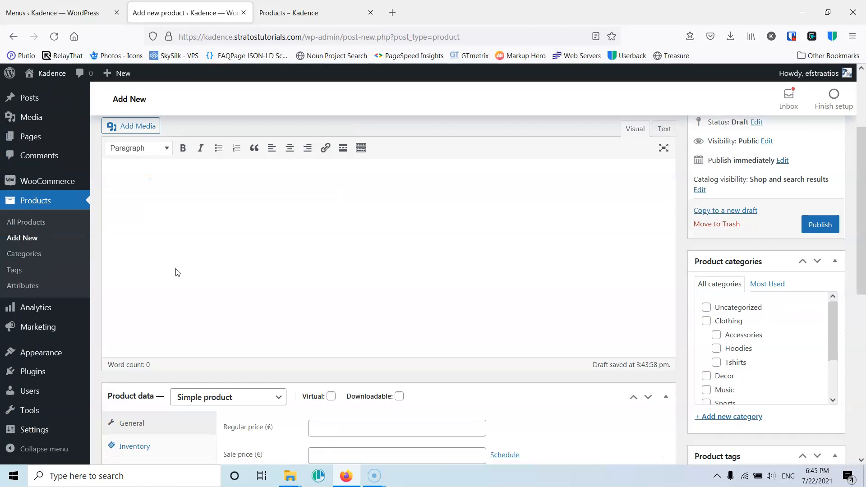
scroll(176, 272, down, 1)
click(229, 171)
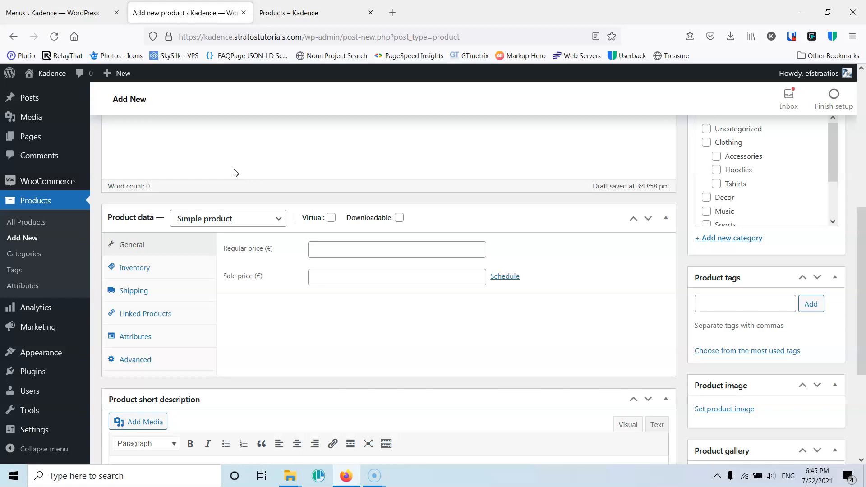
scroll(226, 182, up, 2)
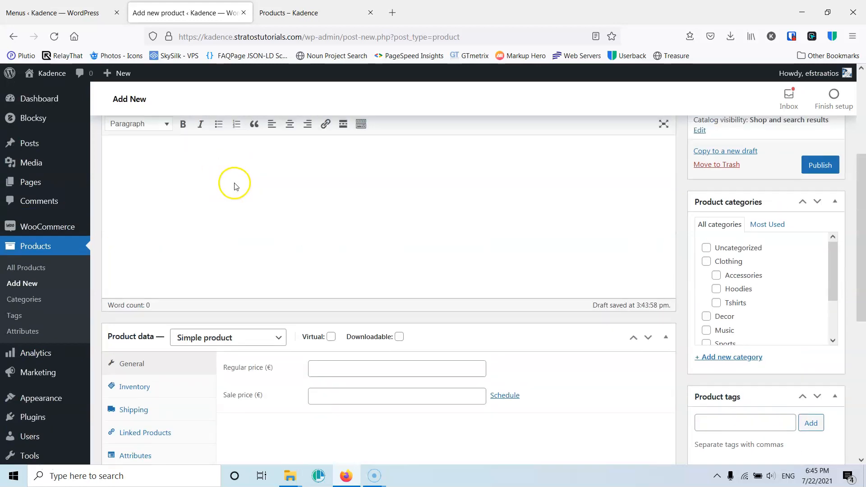
scroll(268, 294, down, 2)
scroll(267, 294, down, 1)
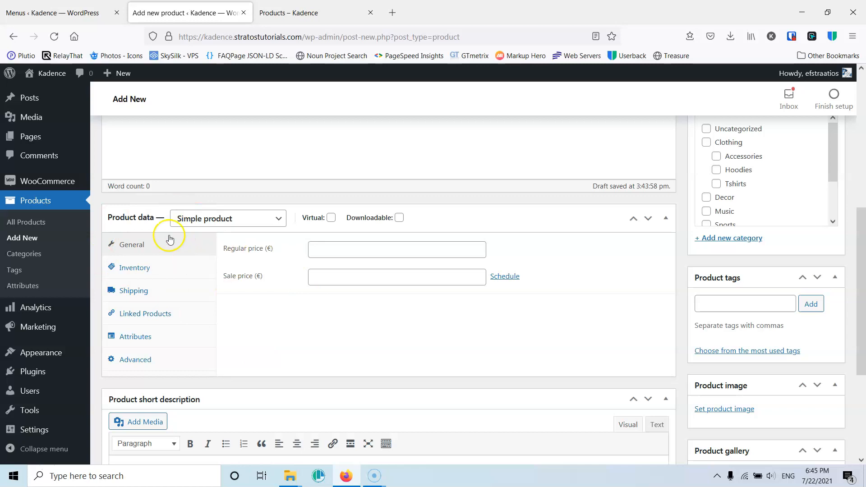
scroll(409, 270, up, 4)
scroll(290, 309, down, 2)
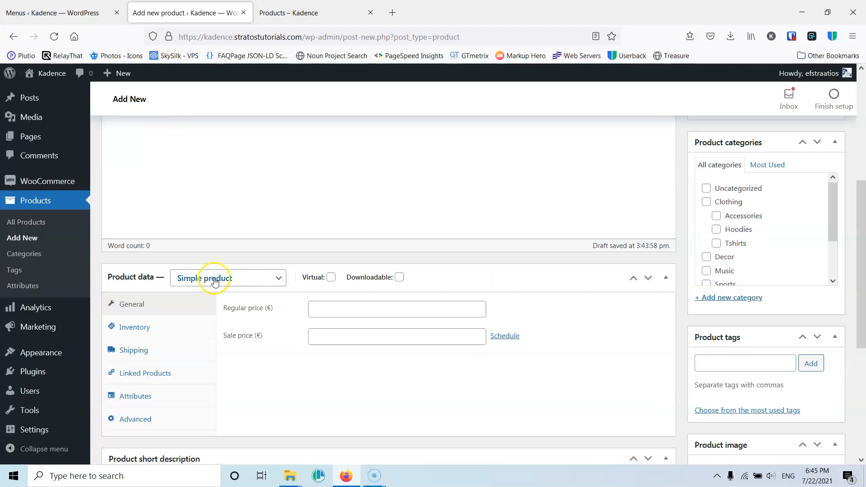
scroll(257, 296, down, 2)
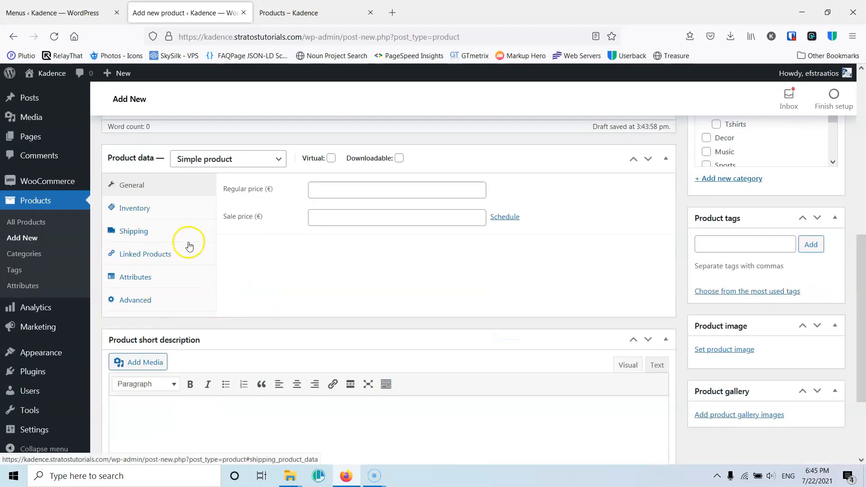
- Switch the product type to External/Affiliate product, then back to Simple product
click(242, 166)
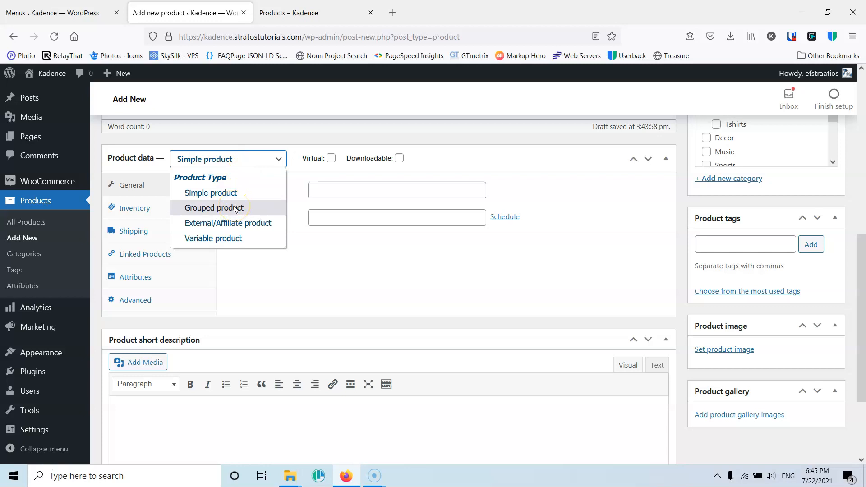
click(243, 158)
click(244, 159)
click(271, 161)
click(266, 163)
click(244, 209)
click(219, 244)
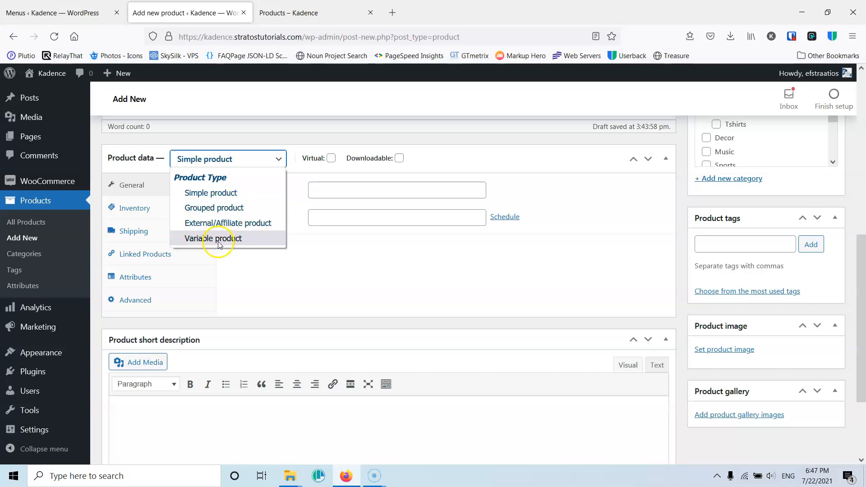
click(272, 223)
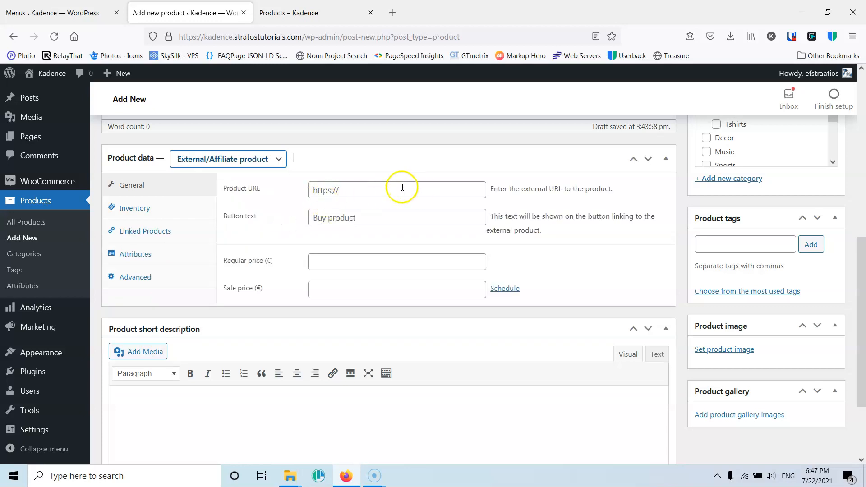
click(245, 161)
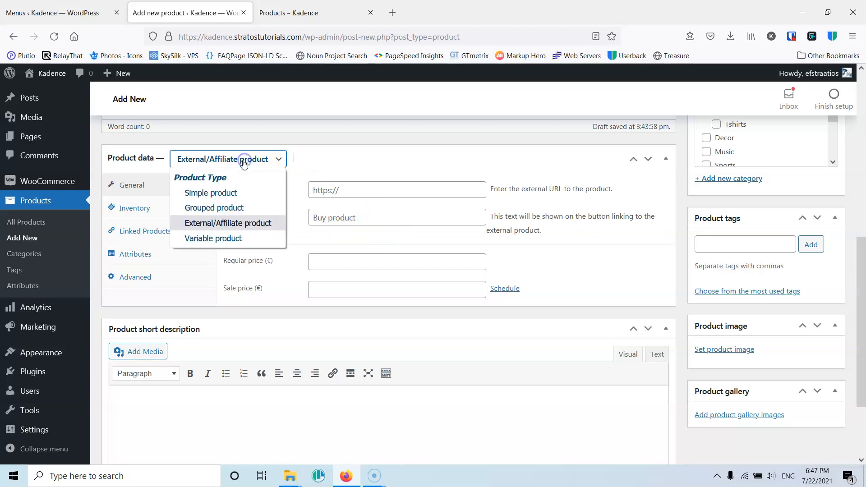
click(231, 193)
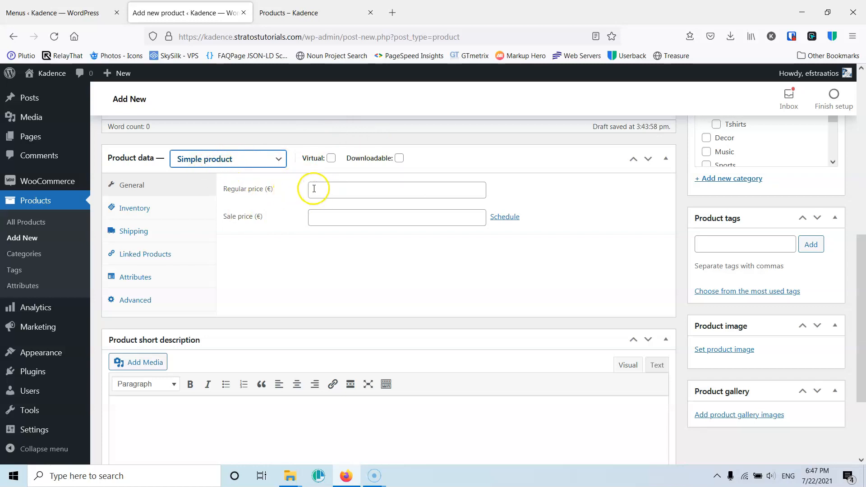
- Toggle the Virtual and Downloadable options on and off again
click(331, 158)
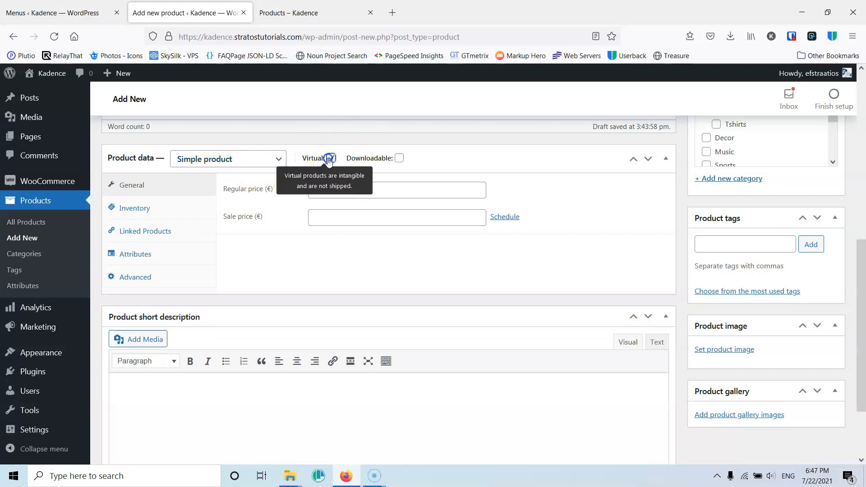
click(331, 157)
click(332, 159)
click(332, 159)
click(331, 158)
click(332, 159)
click(399, 158)
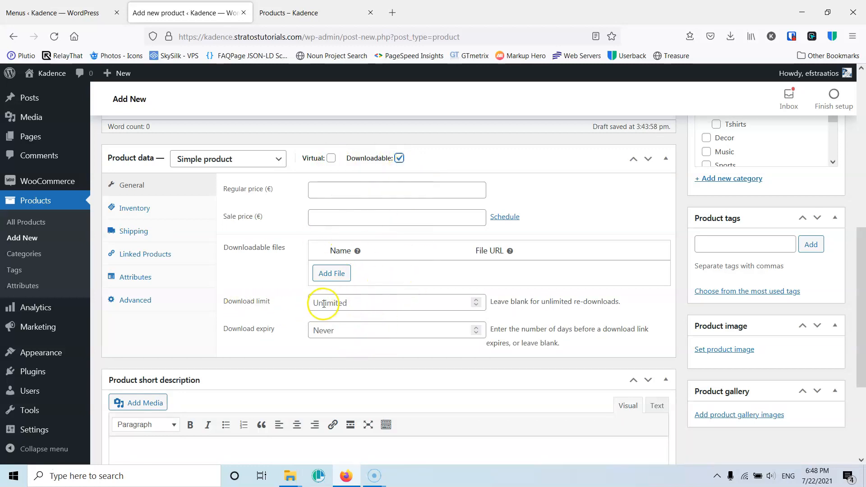
click(399, 158)
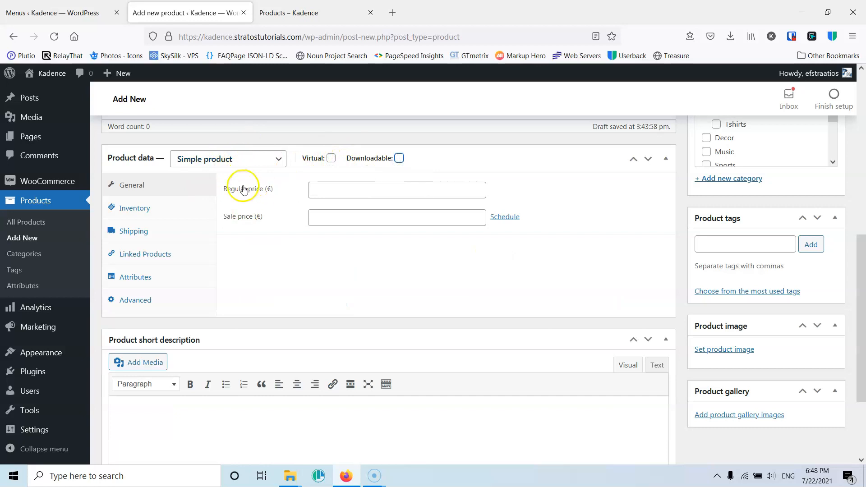
- Set the regular price to 25 and the sale price to 20
click(325, 188)
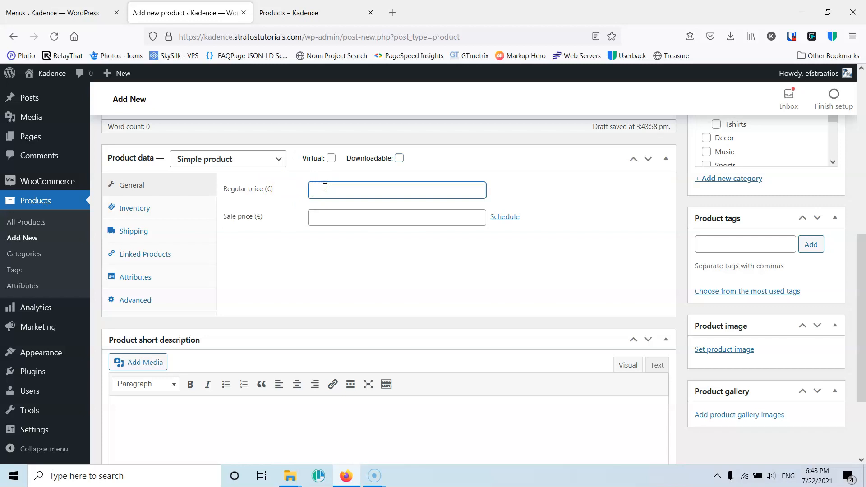
text(5)
key(BackSpace)
text(25)
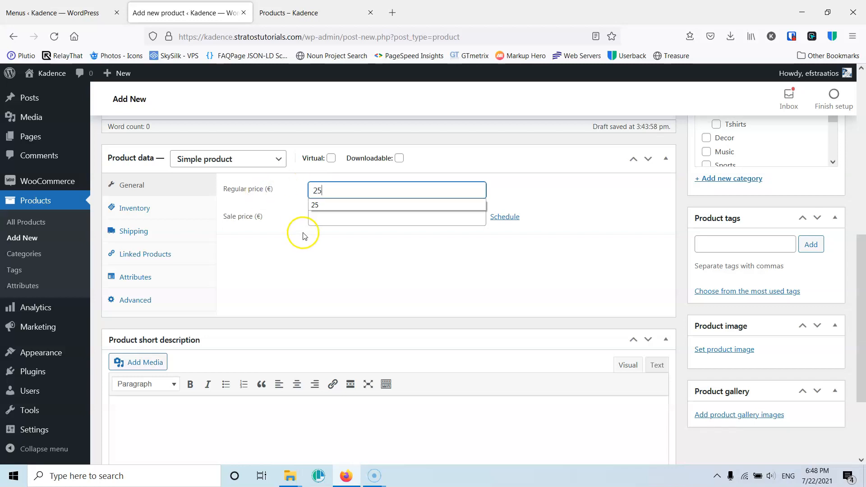
click(328, 218)
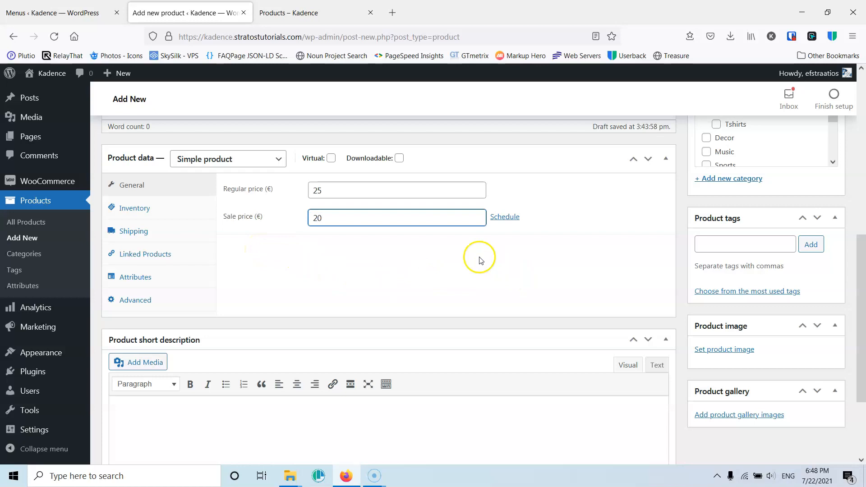
- Open the sale price schedule date fields and dismiss the date picker without choosing dates
click(311, 13)
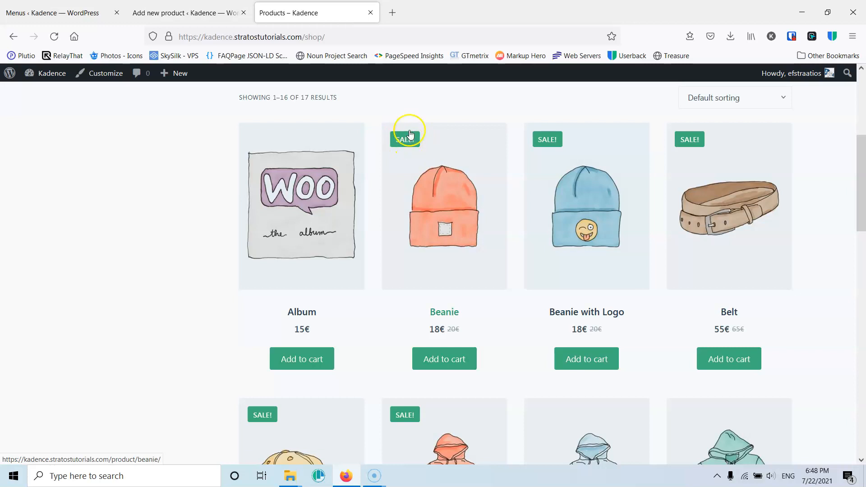
click(204, 12)
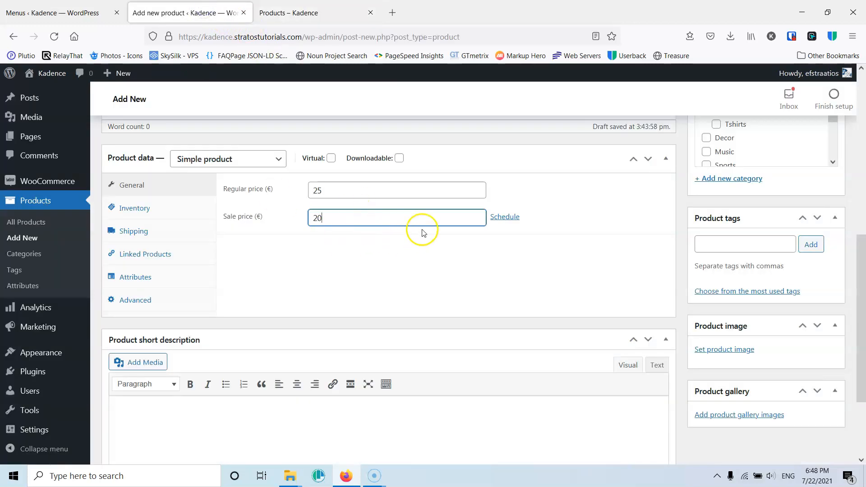
click(505, 218)
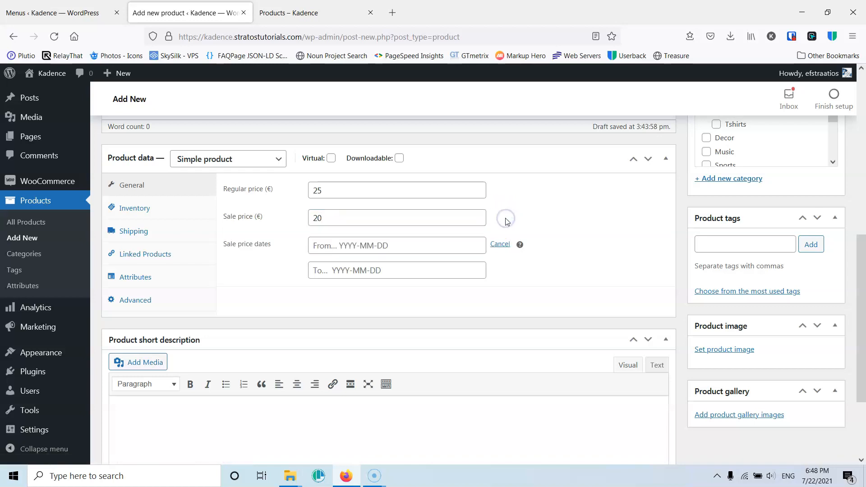
click(423, 248)
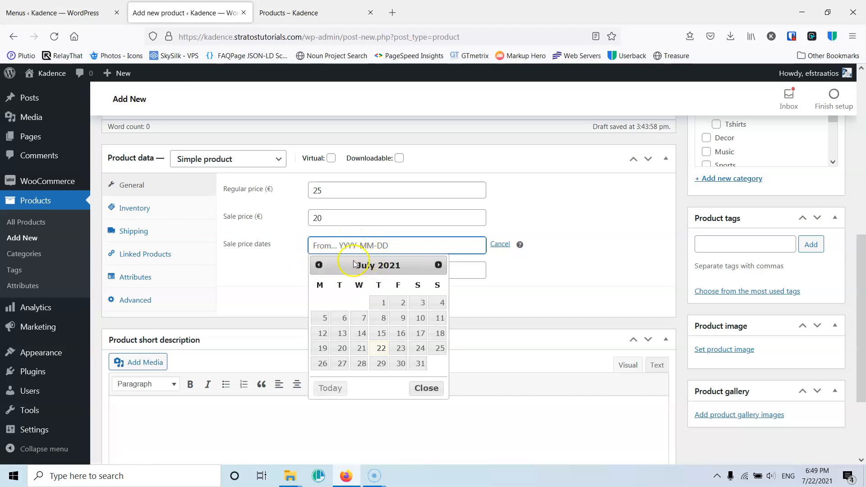
click(281, 282)
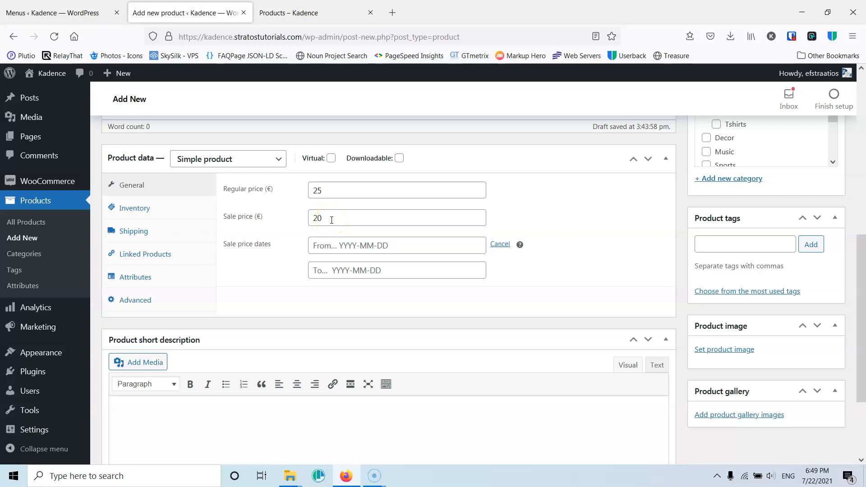
- Open the Inventory section of the product data and select the SKU field
click(152, 214)
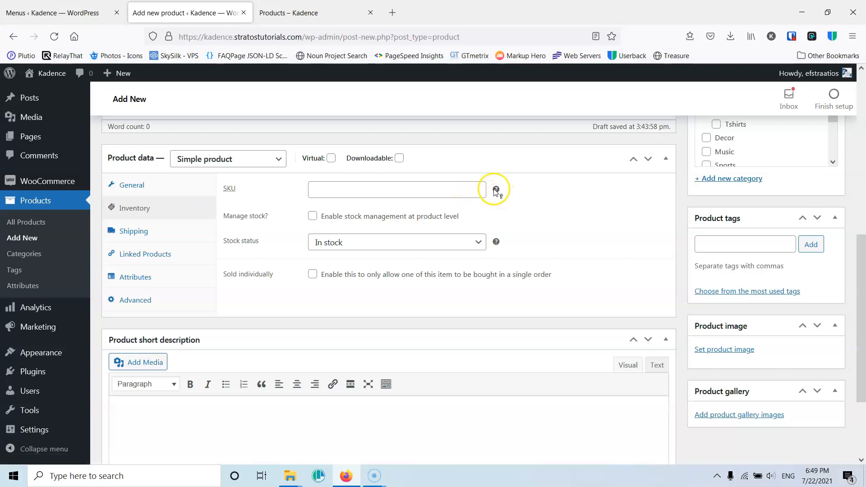
mouse_move(496, 190)
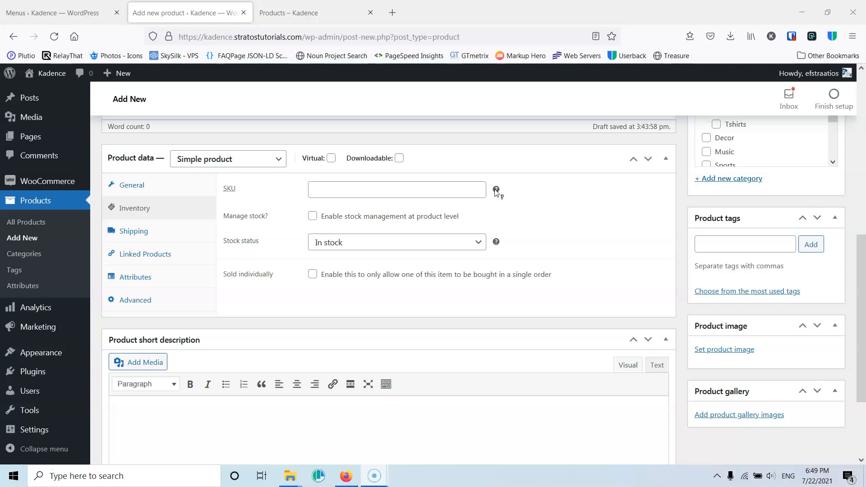
click(449, 189)
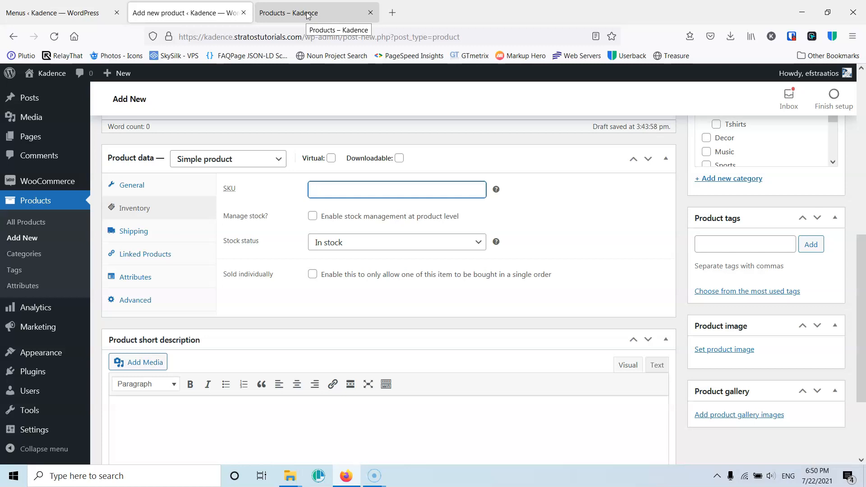
- Browse the product grid on the front-end shop page
click(332, 16)
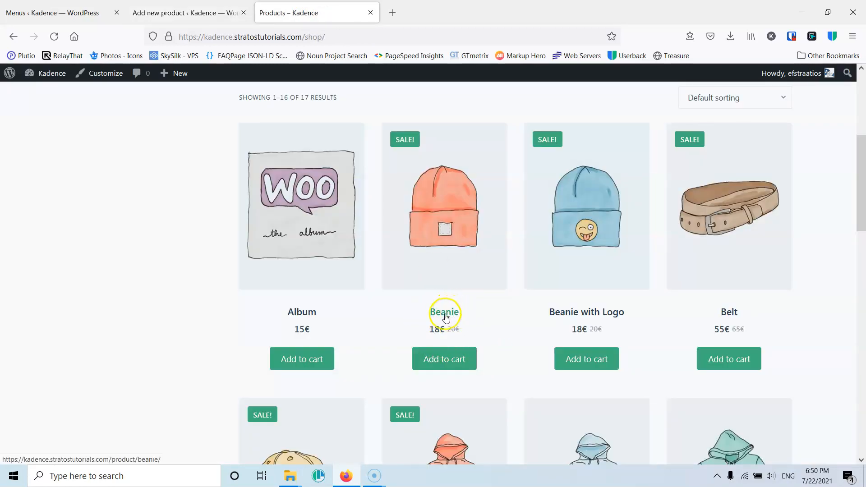
scroll(538, 315, down, 6)
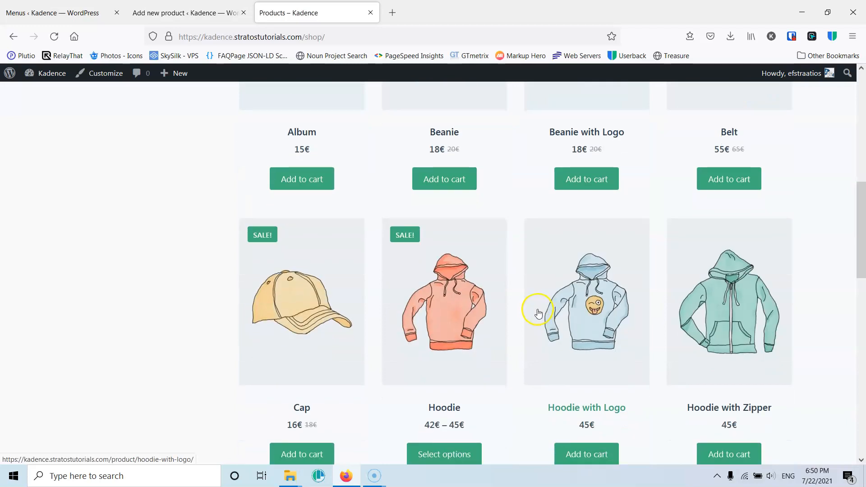
scroll(539, 313, up, 5)
scroll(538, 315, up, 4)
scroll(539, 313, down, 1)
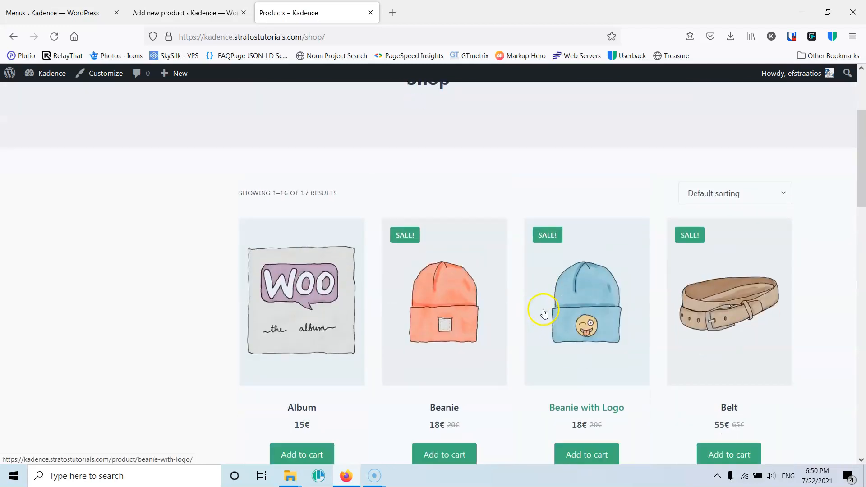
- Return to the new product and view the help tooltip for the SKU field
click(190, 13)
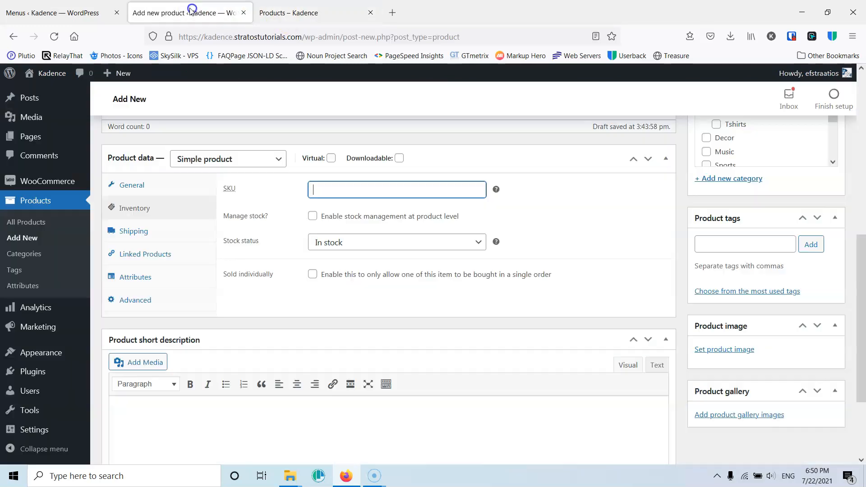
click(399, 191)
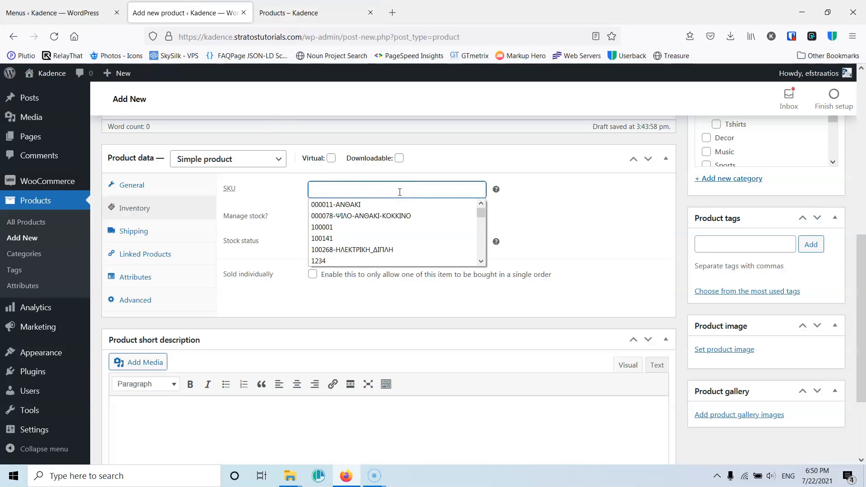
click(557, 194)
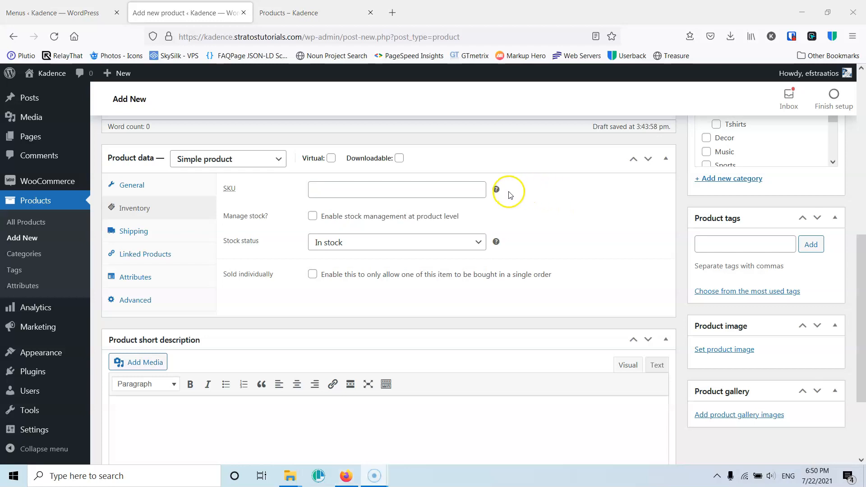
mouse_move(497, 191)
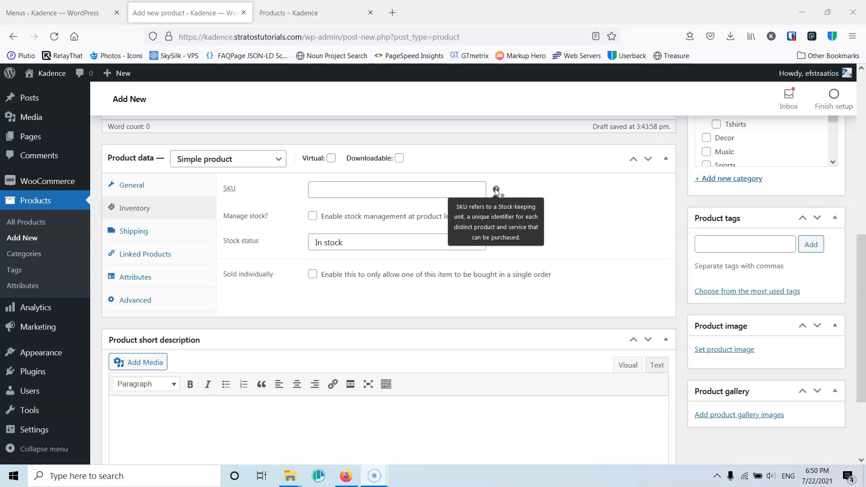
- Enter TB31 as the product's SKU
click(367, 187)
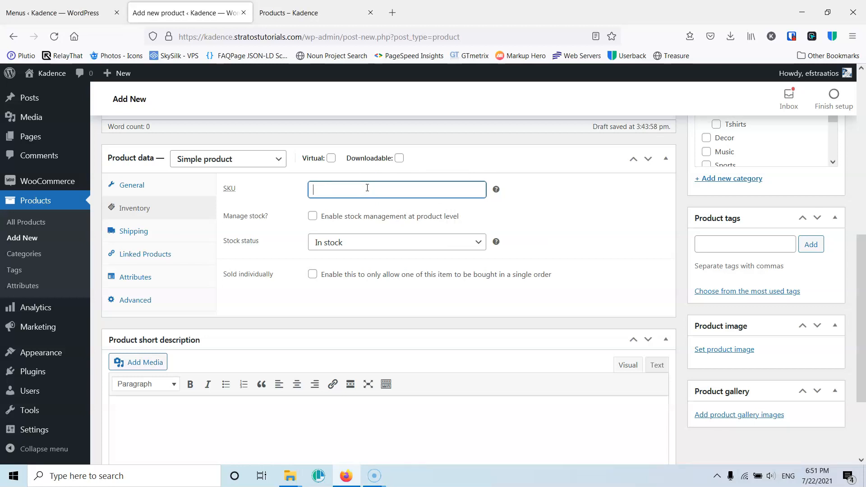
scroll(367, 188, up, 10)
click(161, 195)
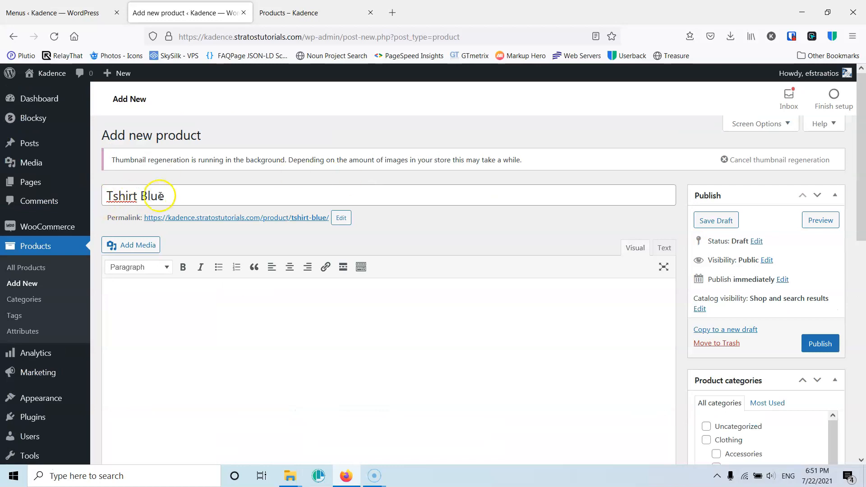
scroll(177, 195, down, 7)
click(359, 308)
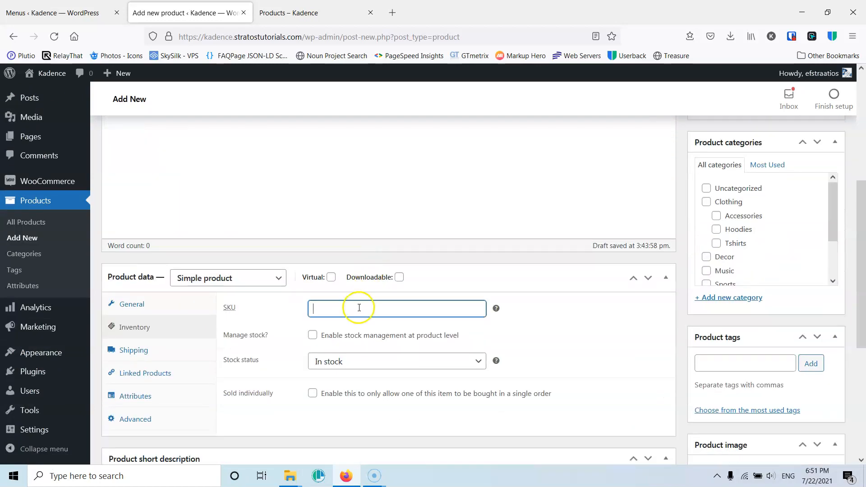
text(TB)
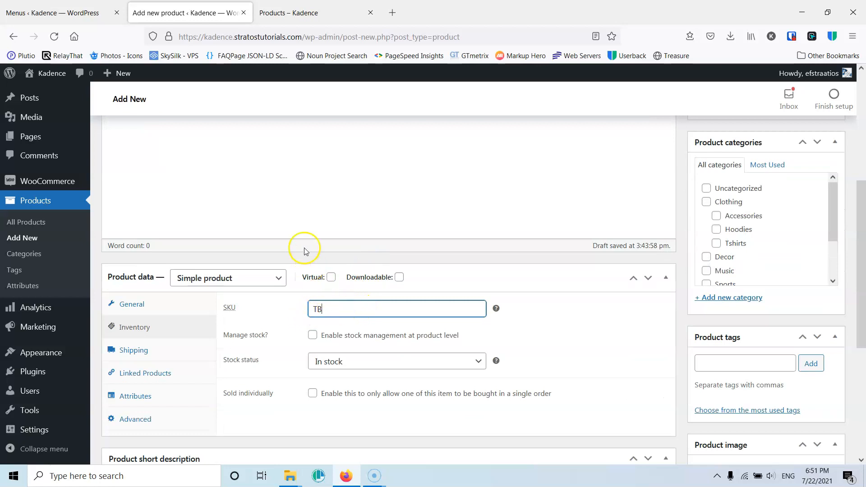
scroll(303, 246, up, 10)
scroll(304, 246, down, 8)
scroll(354, 155, up, 2)
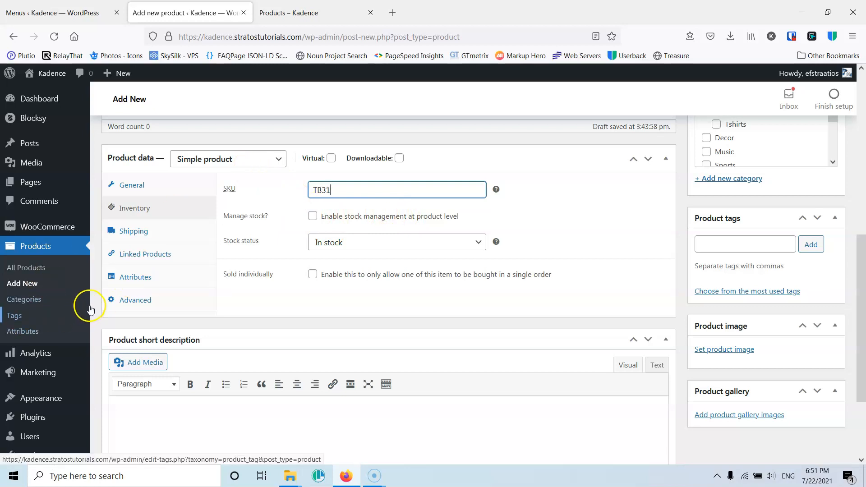
- Enable stock management at product level and set the stock quantity to 10
mouse_move(73, 233)
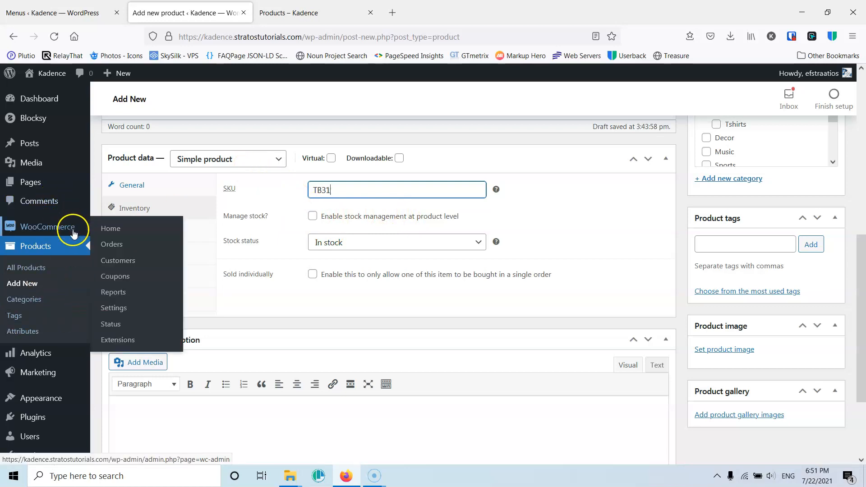
click(312, 216)
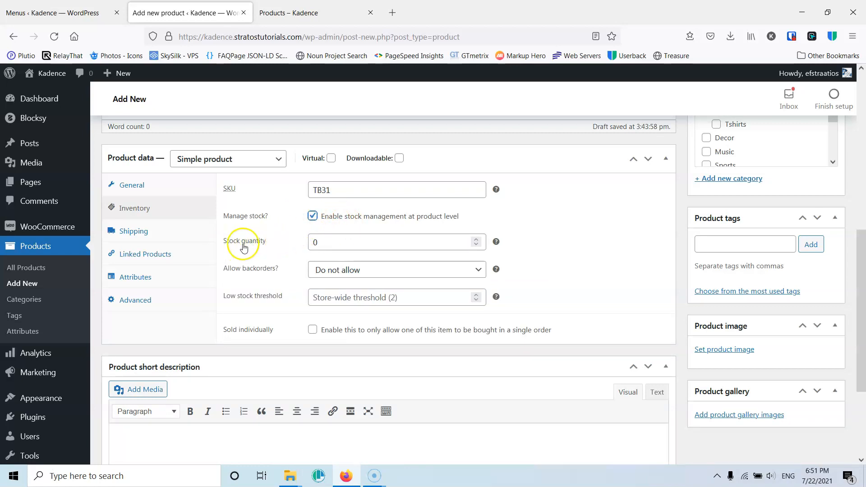
key(Tab)
text(10)
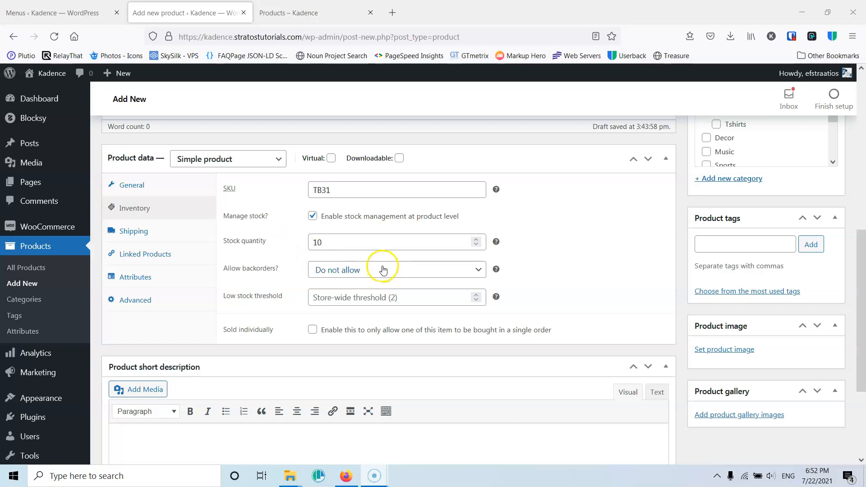
- Try the backorder options and leave backorders at Do not allow
click(427, 272)
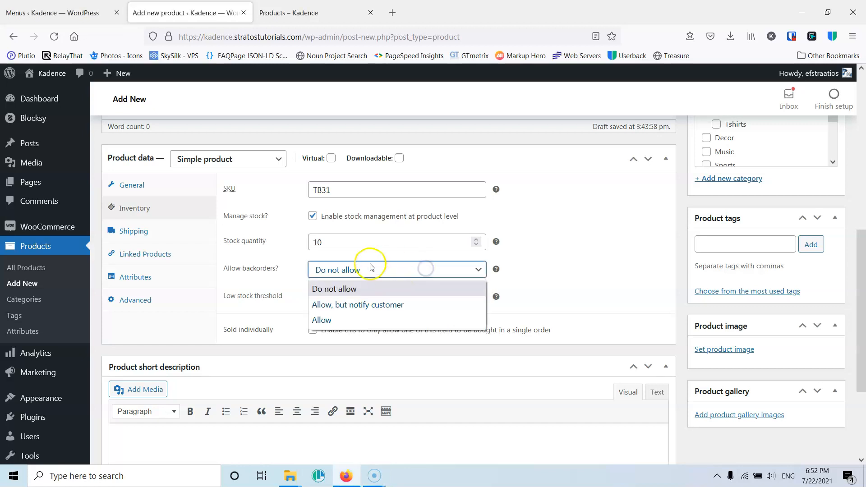
click(394, 307)
click(413, 271)
click(406, 290)
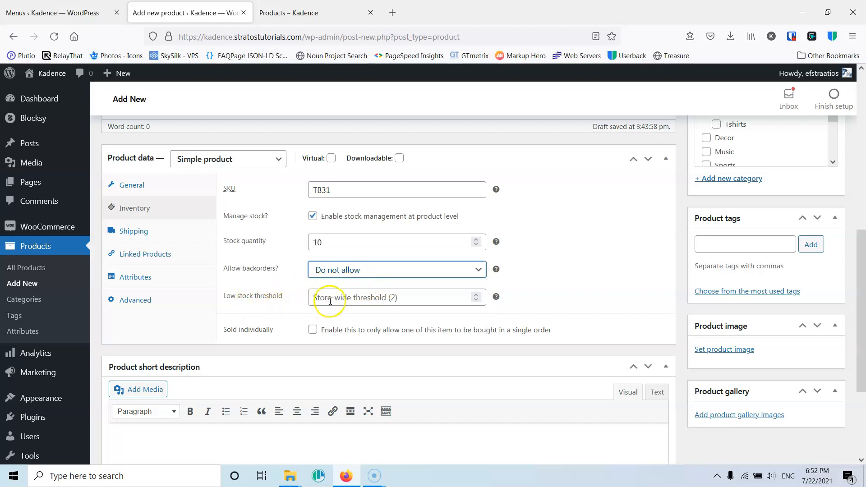
click(392, 297)
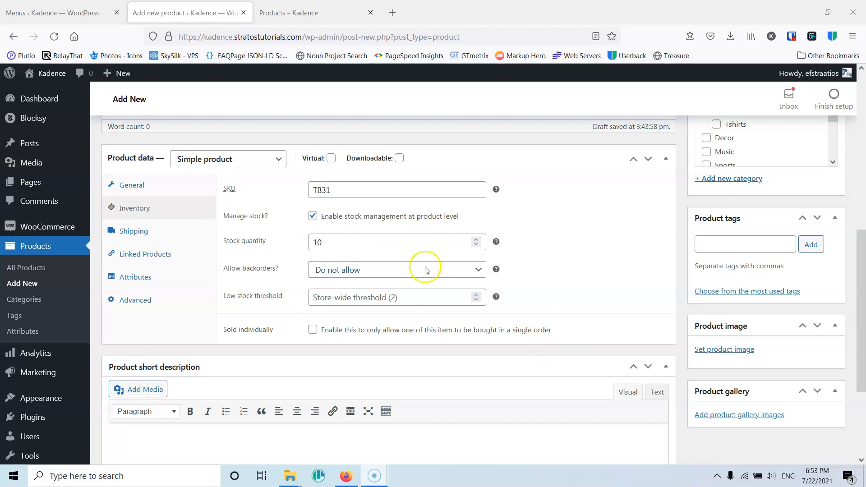
- Open the Shipping section and review the weight, dimensions and shipping class fields without changing them
click(146, 235)
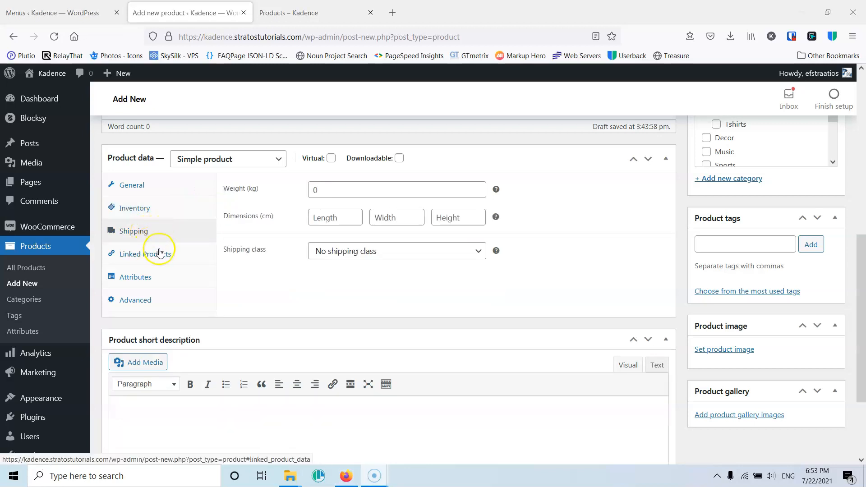
click(327, 189)
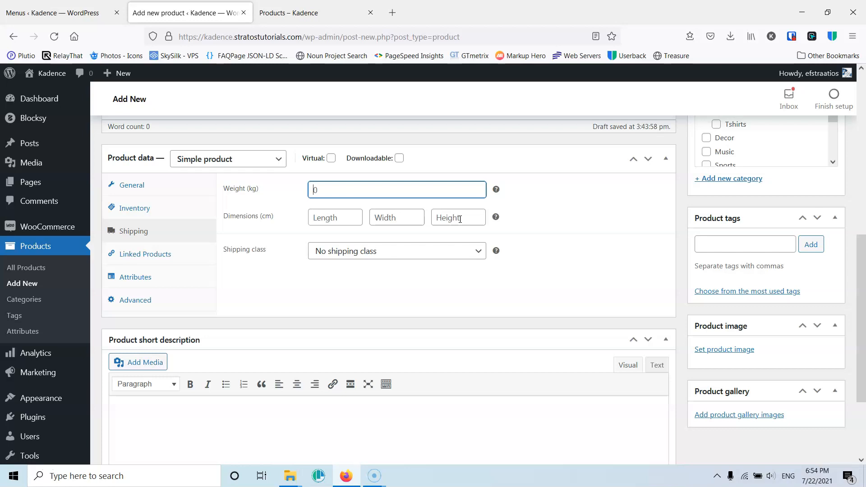
click(330, 220)
scroll(329, 194, up, 5)
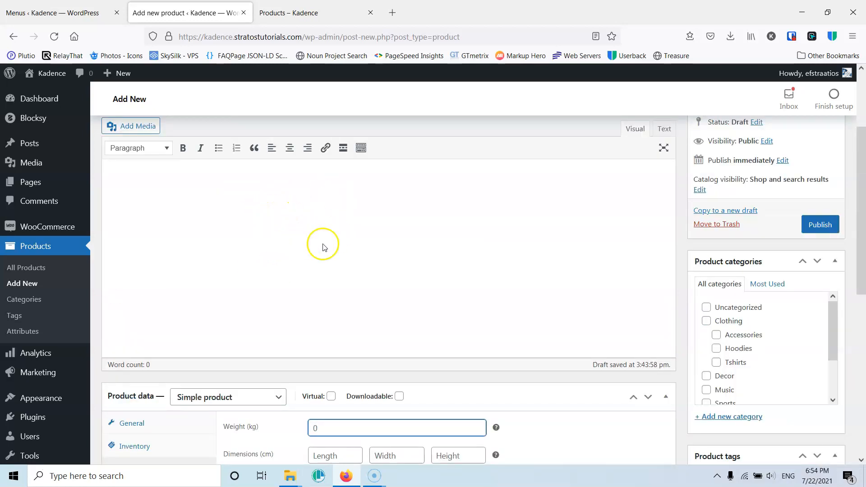
scroll(319, 238, down, 4)
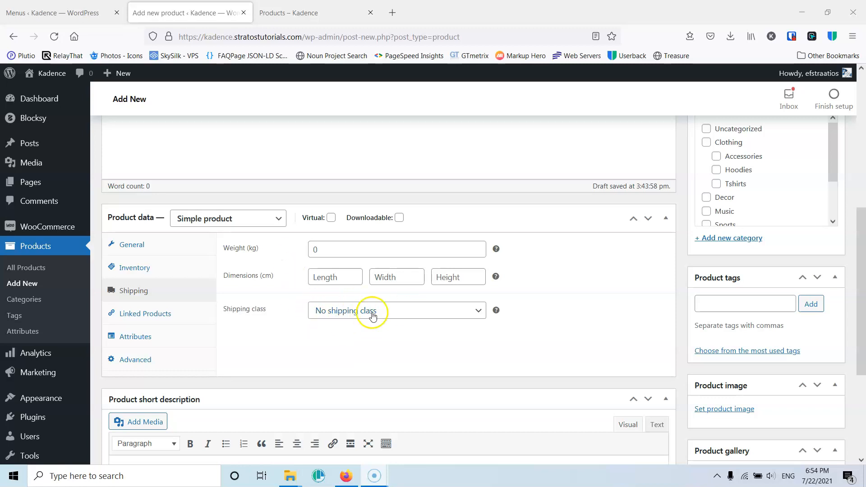
click(397, 312)
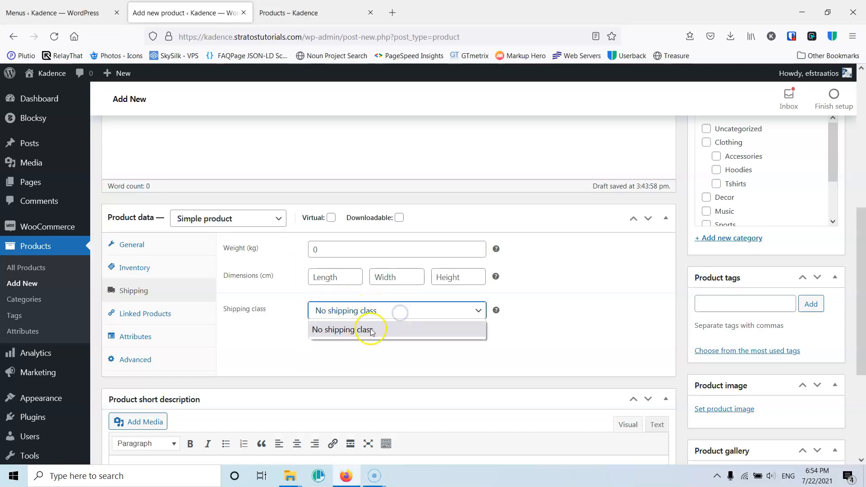
click(543, 338)
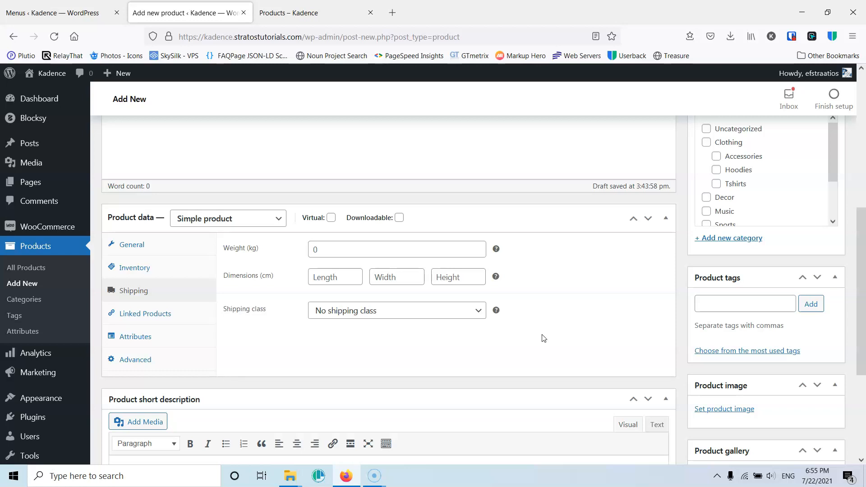
- Open the Linked Products section and inspect the Album product page's related products in a new tab
click(153, 315)
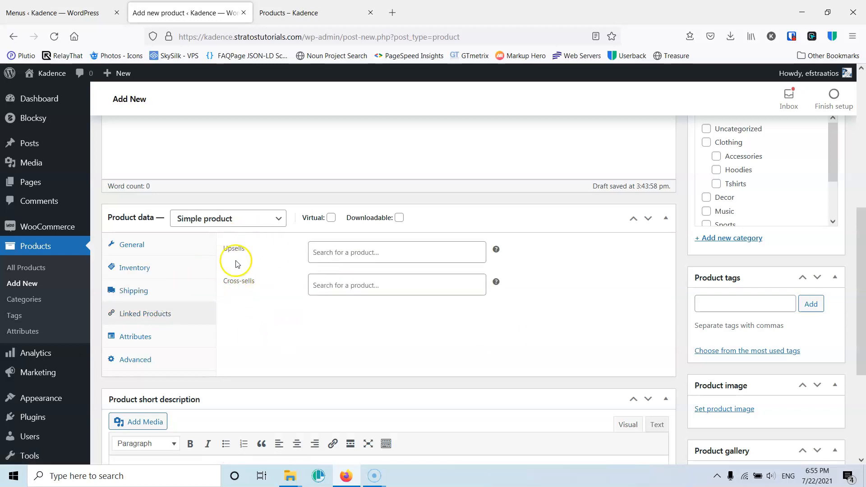
click(311, 13)
scroll(345, 218, down, 5)
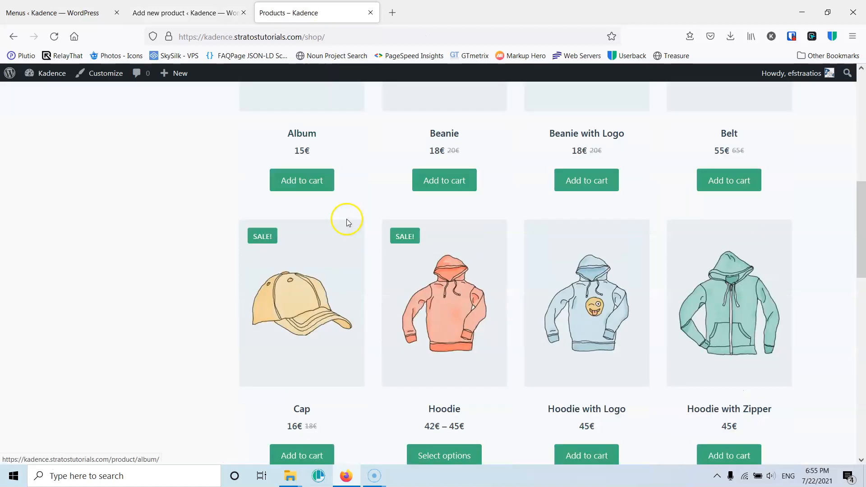
scroll(346, 218, up, 5)
click(305, 206)
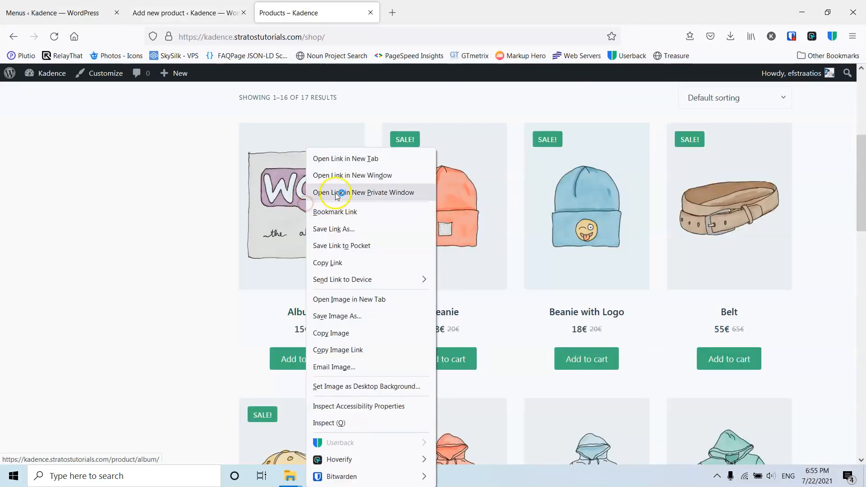
click(345, 159)
click(434, 12)
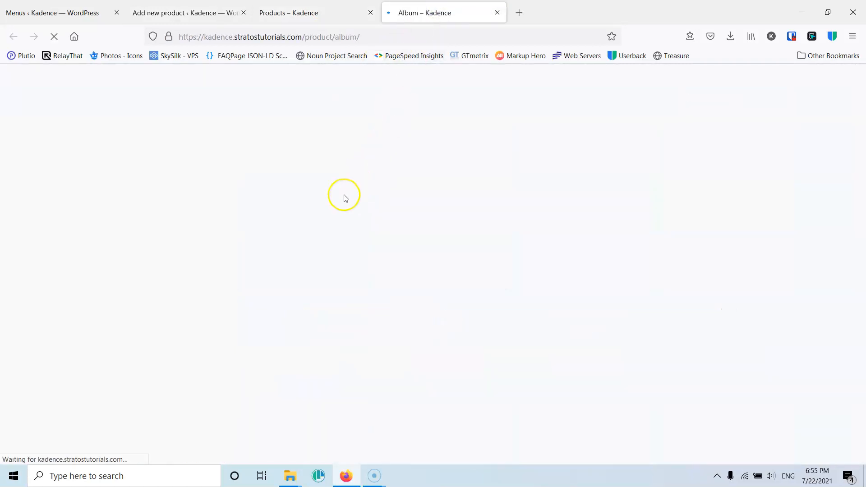
scroll(345, 284, down, 8)
scroll(346, 284, down, 4)
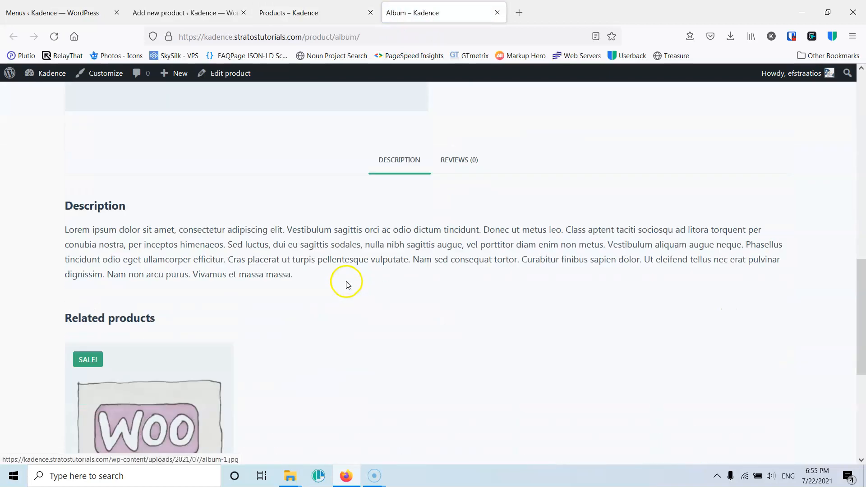
scroll(378, 232, down, 4)
click(285, 13)
click(185, 13)
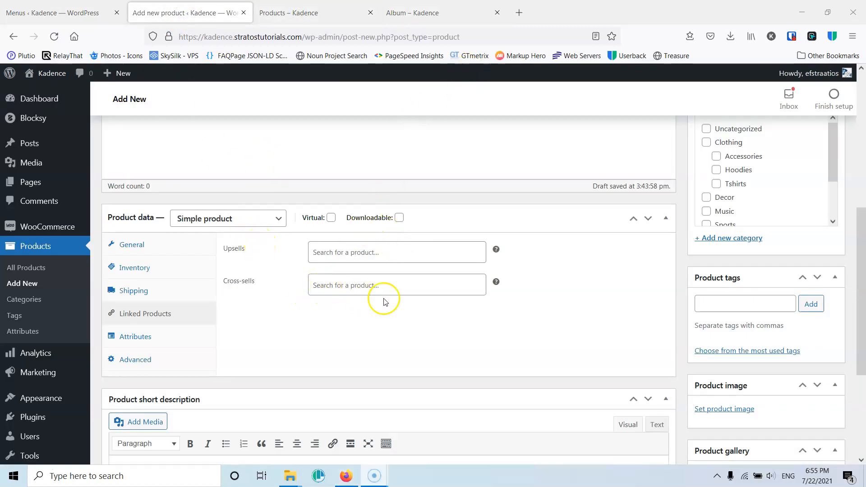
click(348, 15)
click(406, 12)
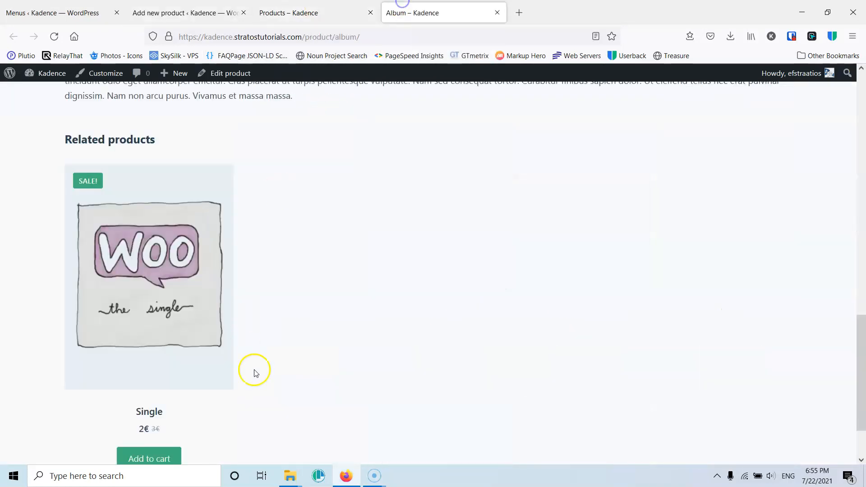
click(187, 12)
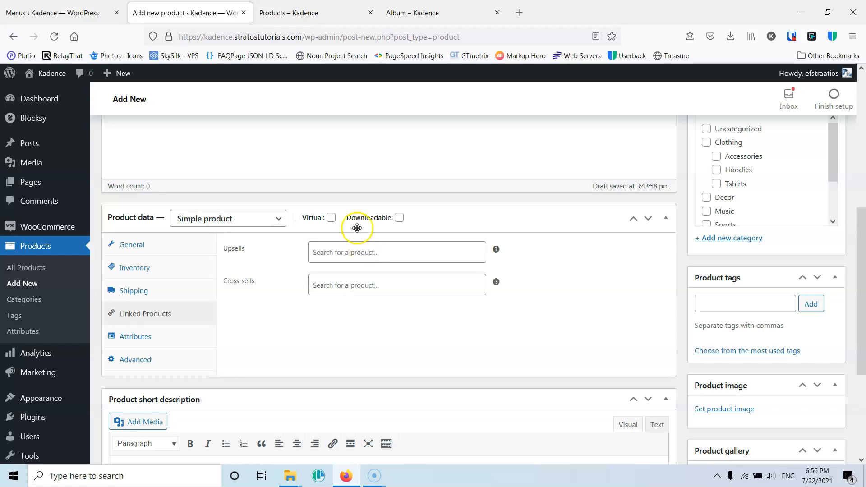
- Open the Attributes section of the product data
scroll(299, 265, down, 3)
scroll(172, 225, up, 3)
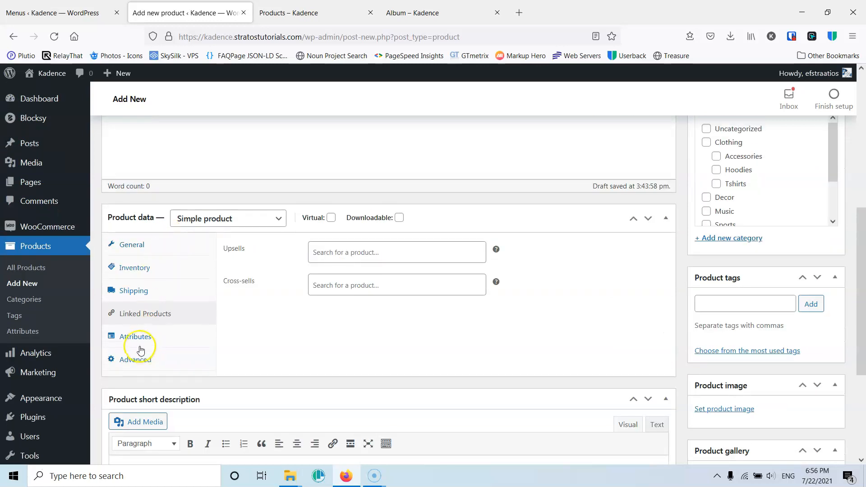
click(138, 336)
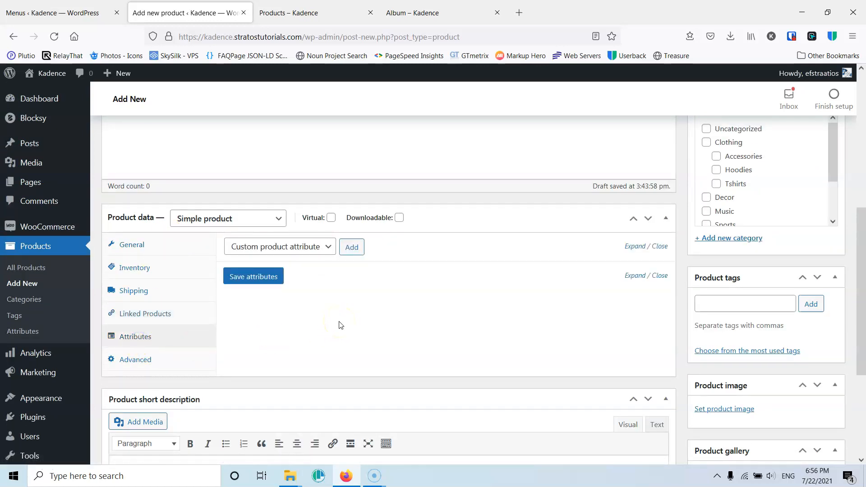
scroll(276, 311, up, 10)
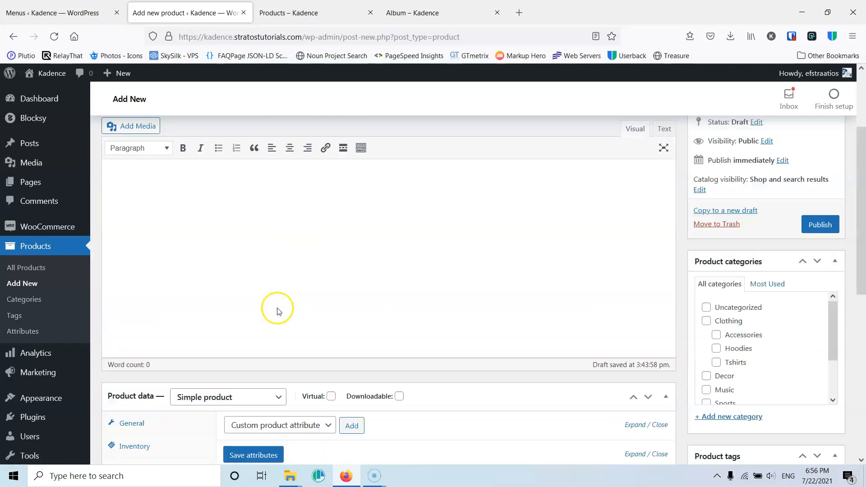
scroll(199, 222, down, 3)
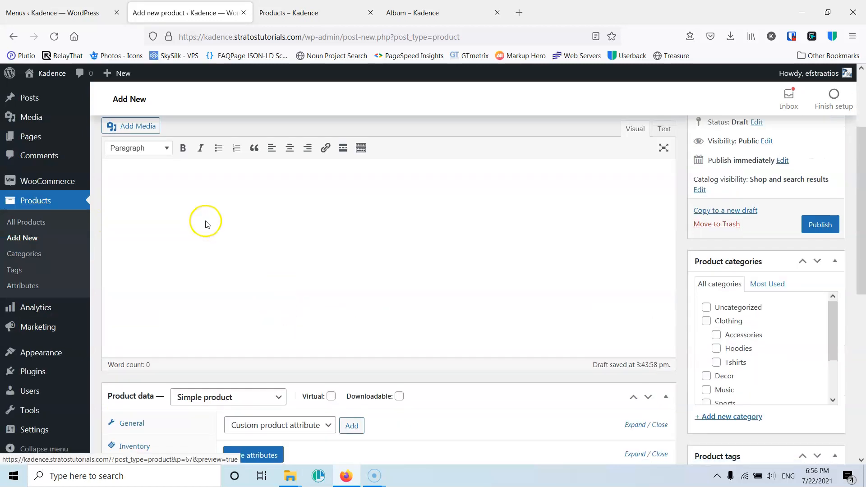
scroll(284, 336, down, 3)
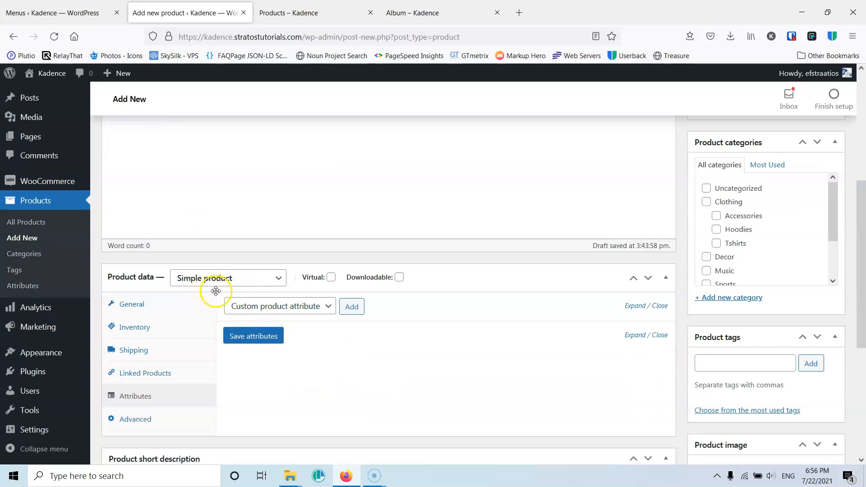
- Add the Color attribute to the product with the value Blue and save the attributes
scroll(228, 281, up, 1)
scroll(227, 280, up, 2)
scroll(226, 278, down, 4)
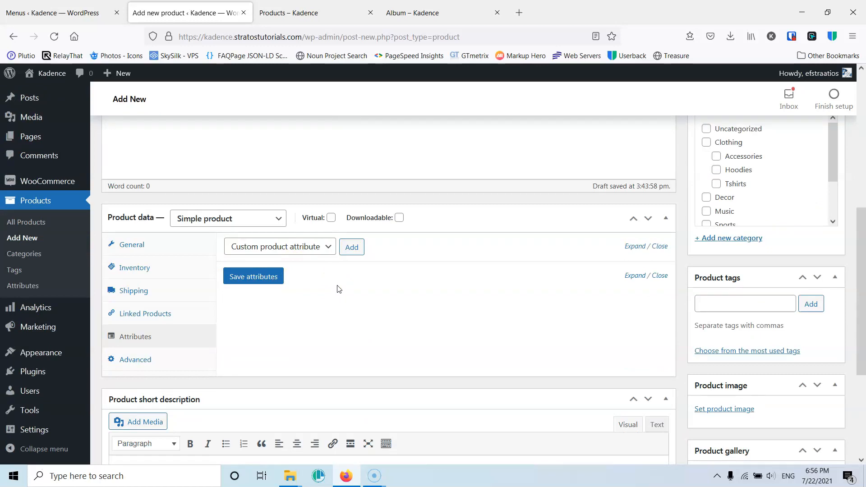
click(303, 246)
click(238, 280)
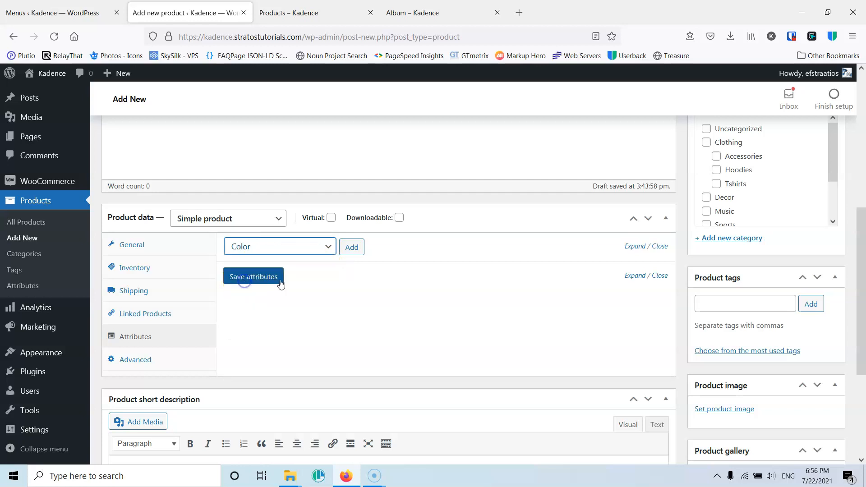
click(352, 248)
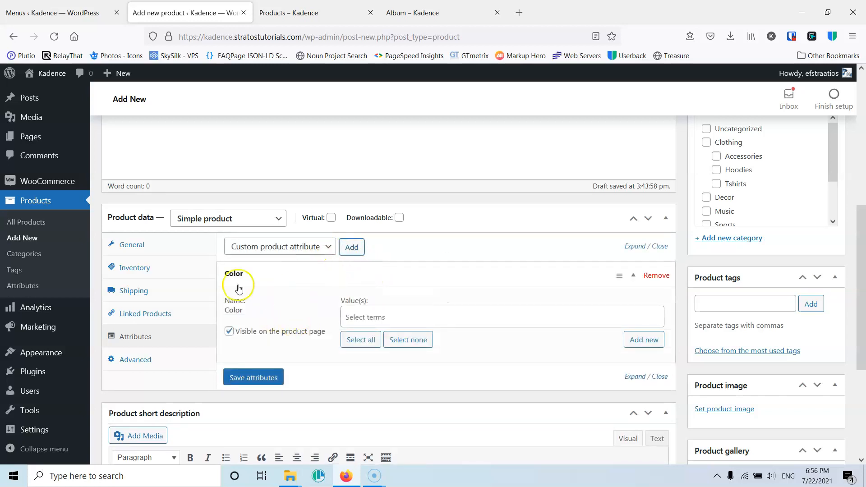
click(376, 316)
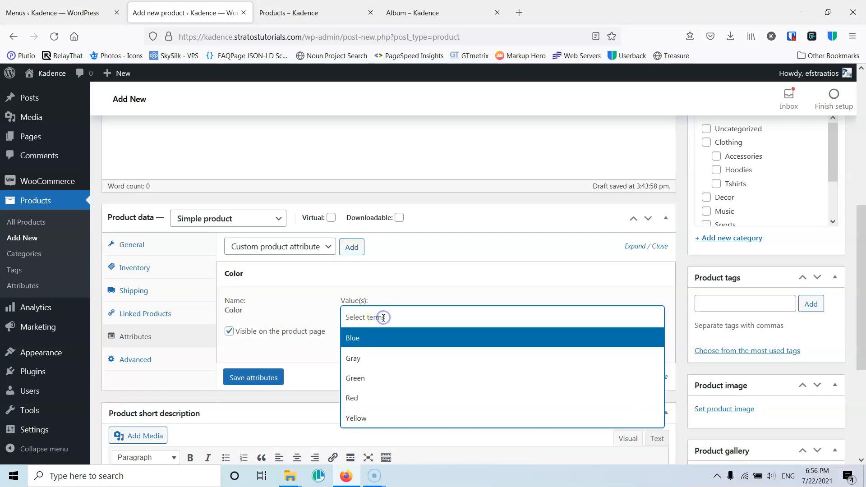
click(377, 346)
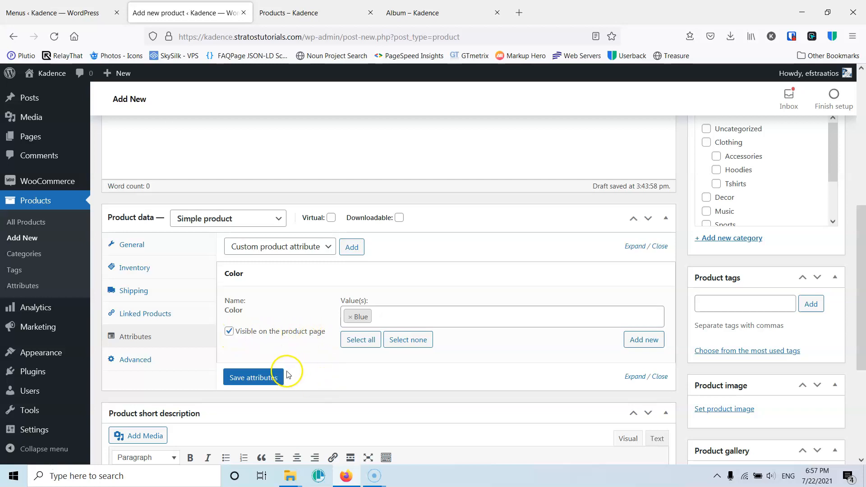
click(248, 380)
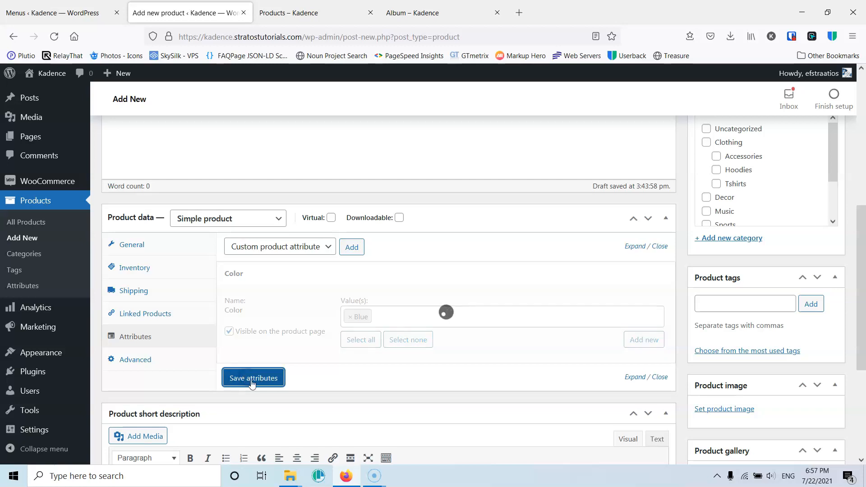
- Add the Size attribute with the value Medium and save the attributes
click(295, 247)
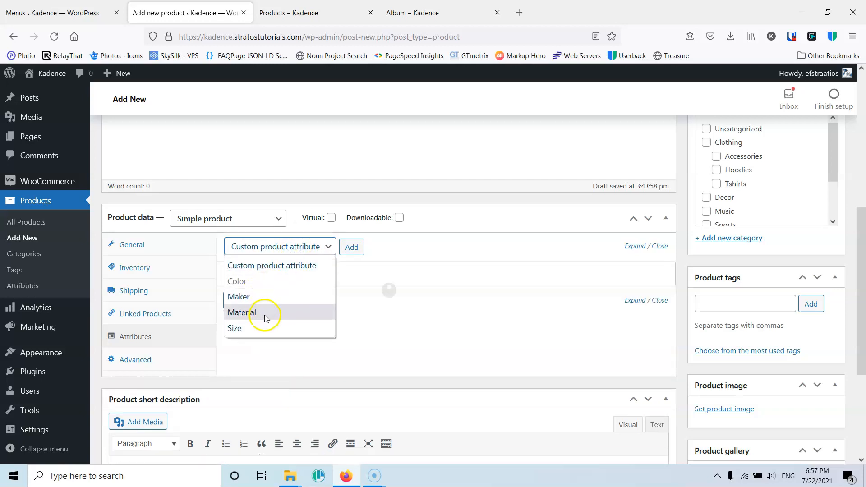
click(257, 329)
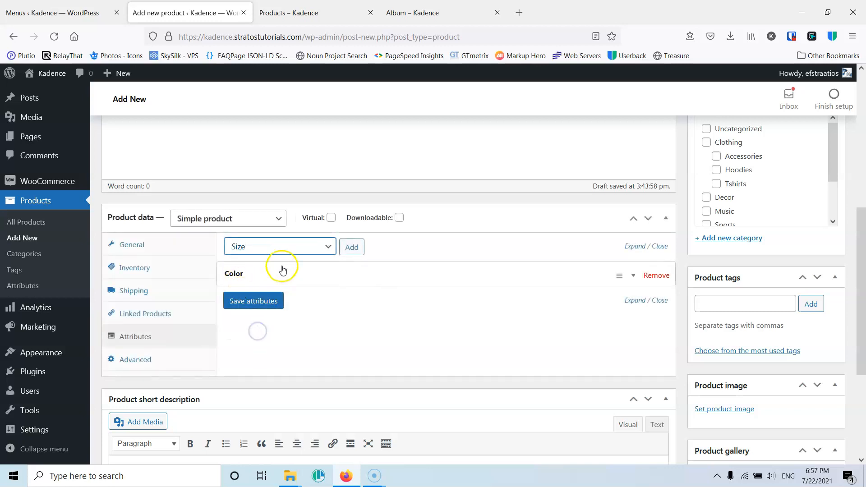
click(349, 249)
click(376, 342)
click(367, 383)
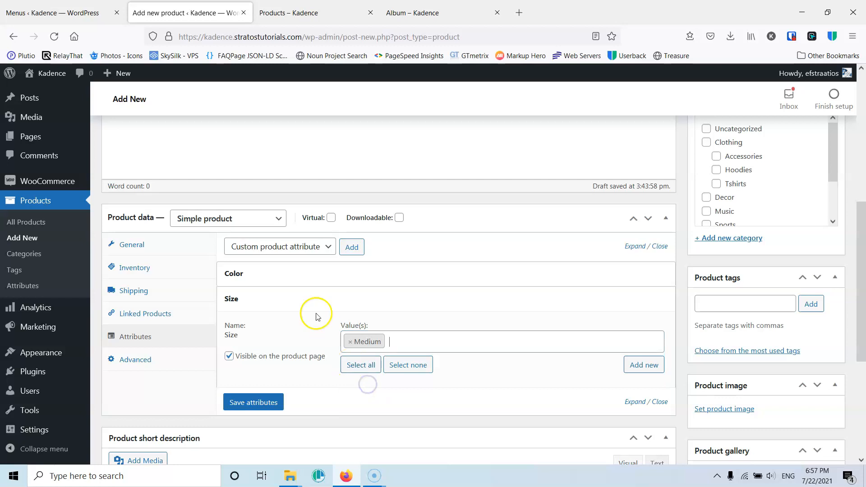
click(251, 402)
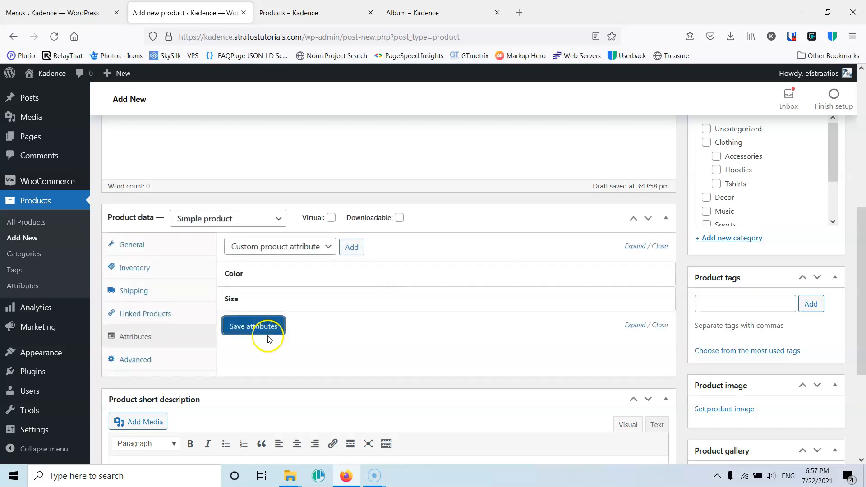
- Open the Advanced section and review the purchase note, menu order and enable reviews options
click(140, 362)
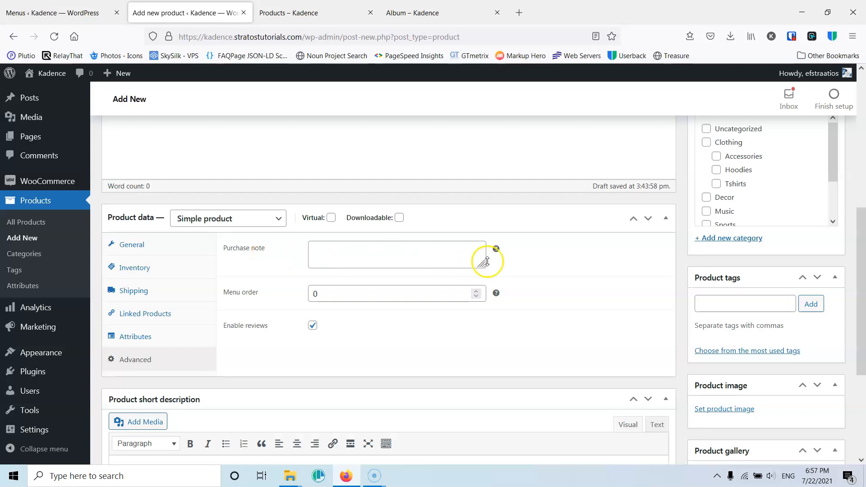
mouse_move(497, 250)
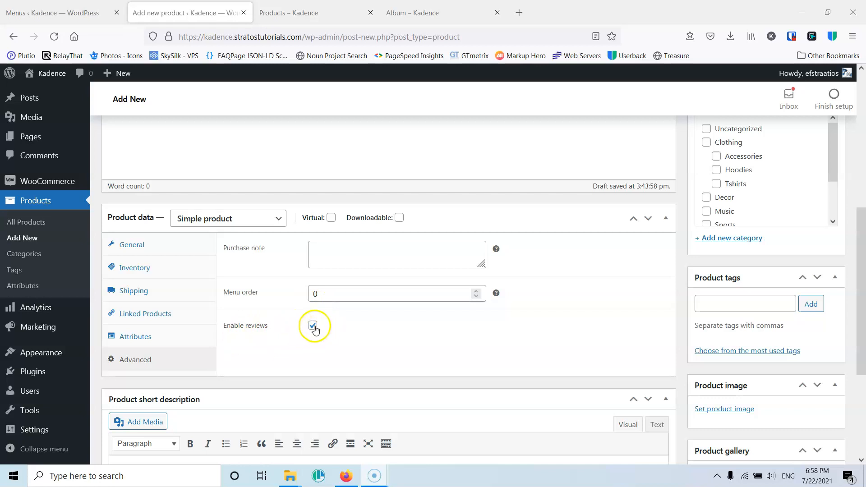
scroll(235, 308, down, 3)
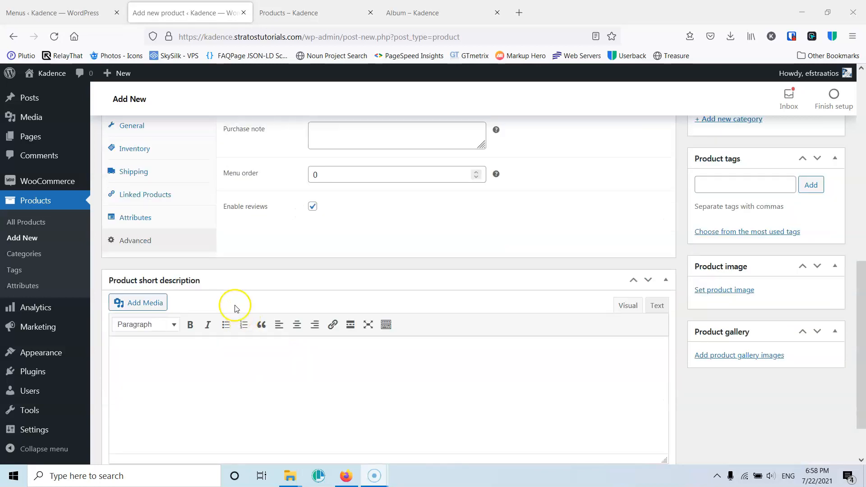
scroll(215, 324, down, 1)
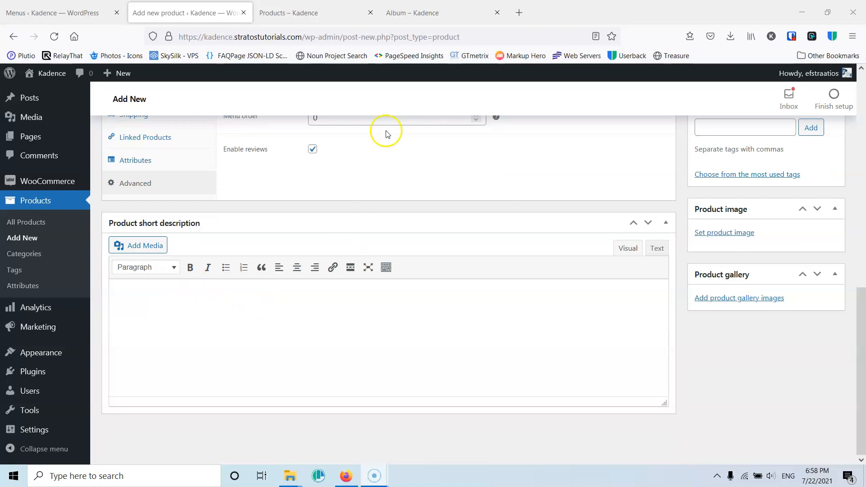
- Examine the Album product page's short description in its tab, then return to the new product
click(446, 9)
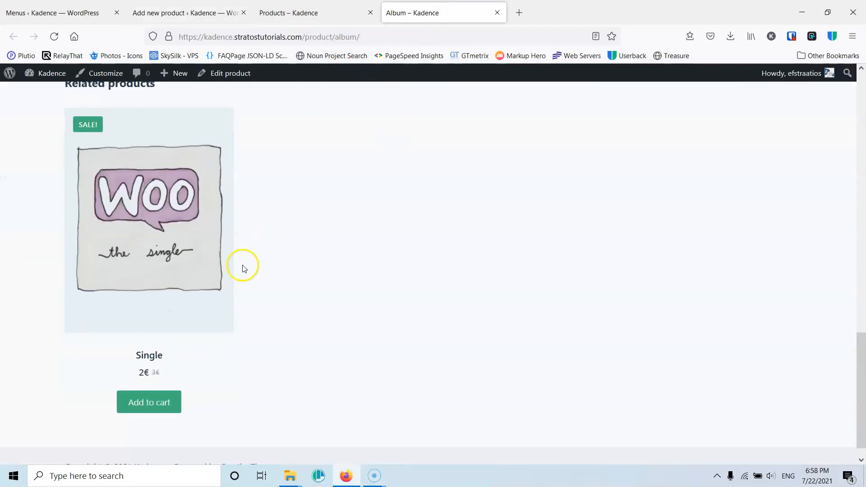
scroll(242, 268, up, 10)
scroll(491, 151, up, 3)
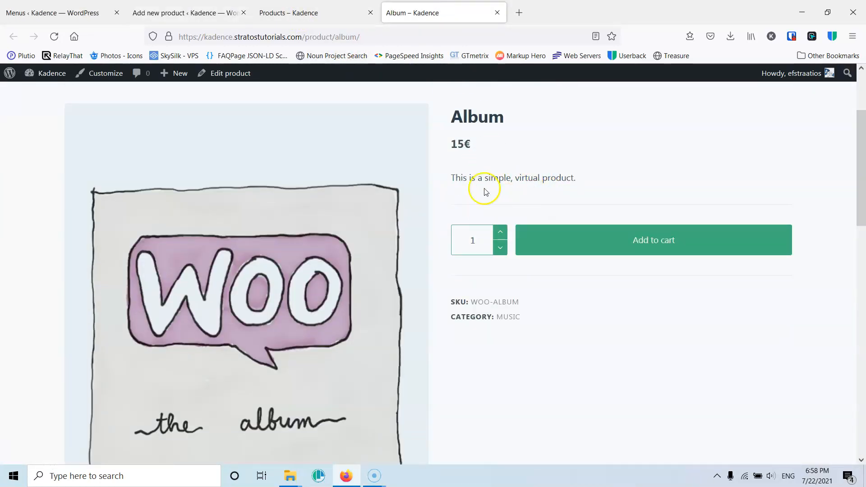
drag(575, 179, 461, 180)
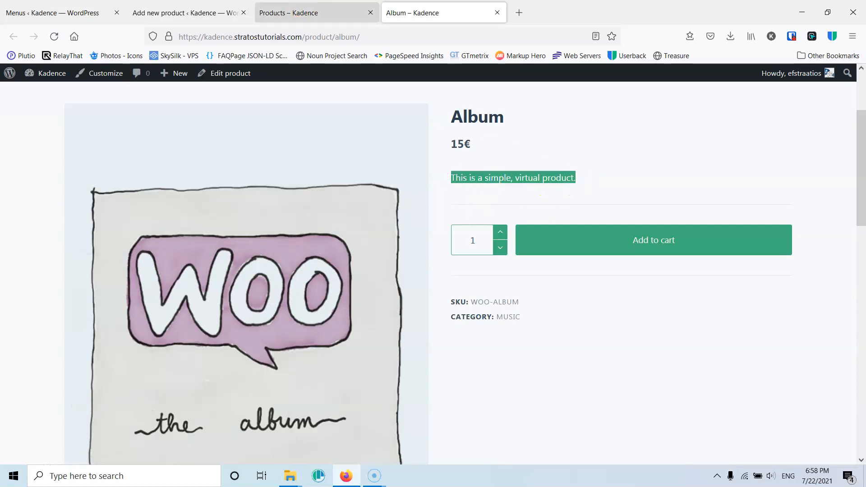
click(288, 13)
click(184, 12)
scroll(282, 197, up, 4)
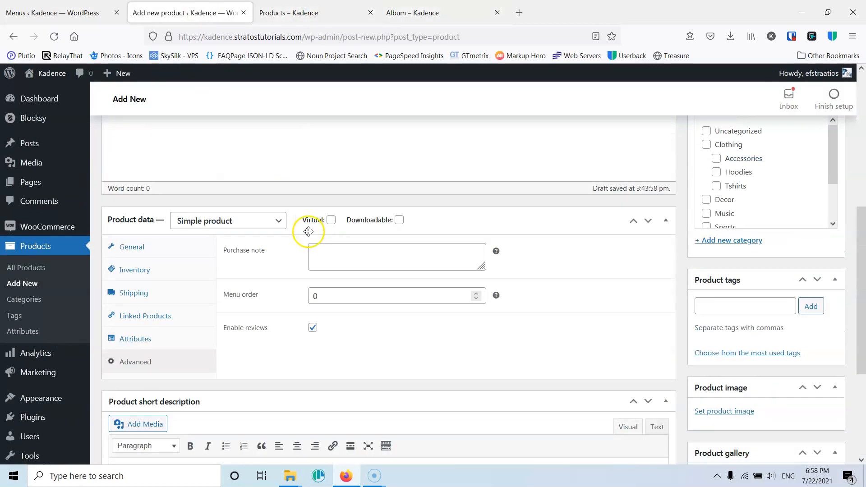
- Review the product short description box and the publish panel of the new product
scroll(177, 338, down, 3)
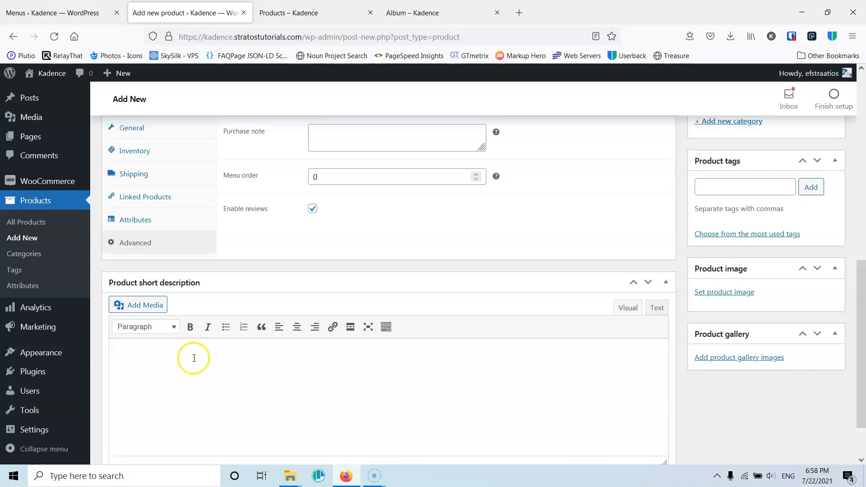
scroll(498, 263, up, 4)
scroll(498, 263, down, 5)
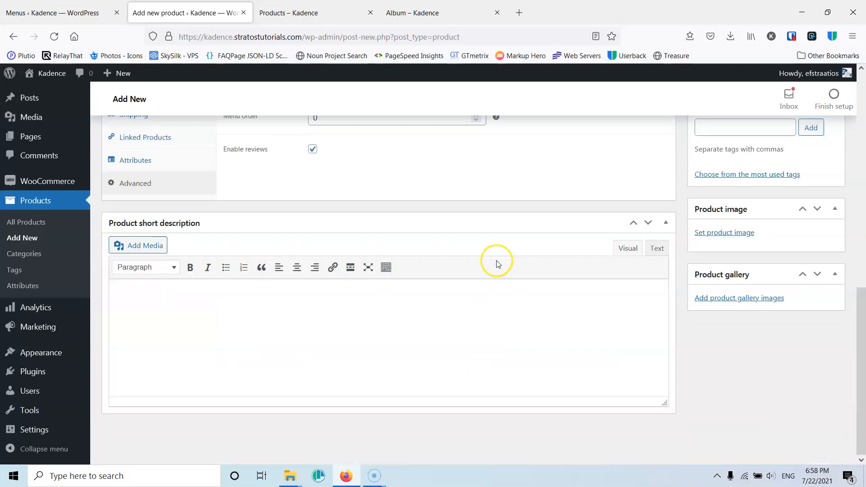
scroll(491, 361, up, 10)
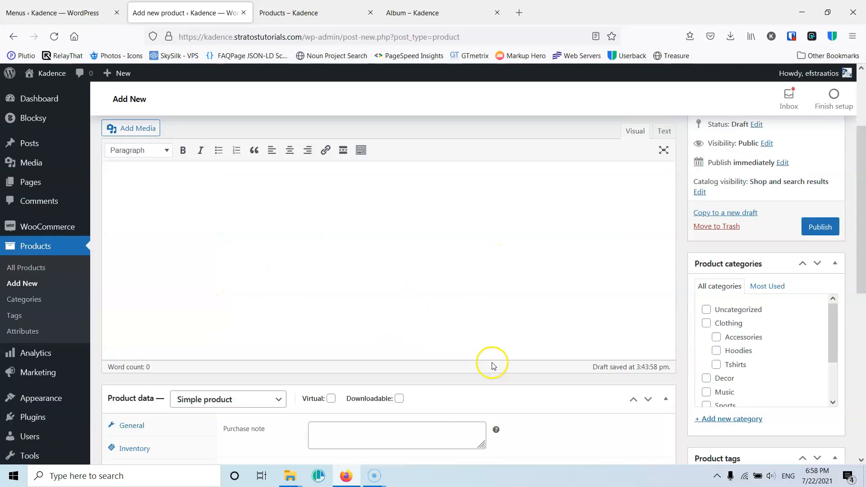
scroll(778, 330, down, 5)
scroll(777, 329, up, 5)
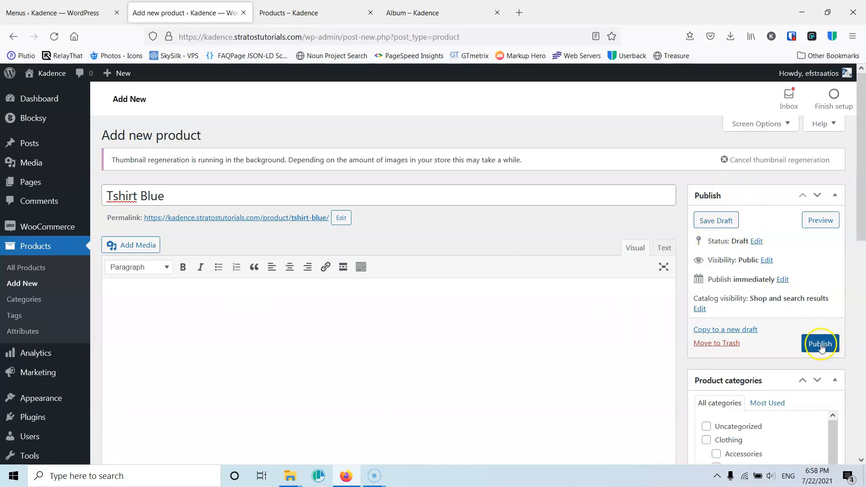
scroll(716, 221, down, 3)
scroll(716, 223, down, 2)
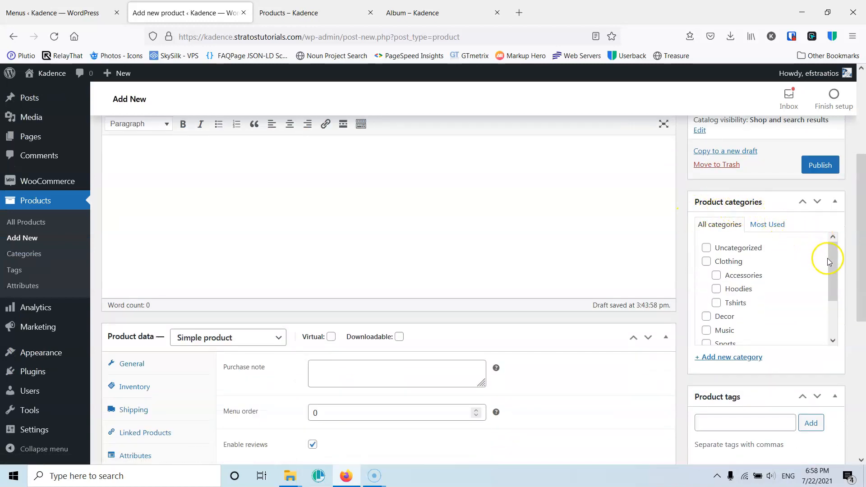
- Assign the product to the Clothes subcategory under Sports
mouse_move(832, 261)
mouse_down()
mouse_move(832, 285)
mouse_move(832, 260)
mouse_up()
drag(831, 265, 832, 300)
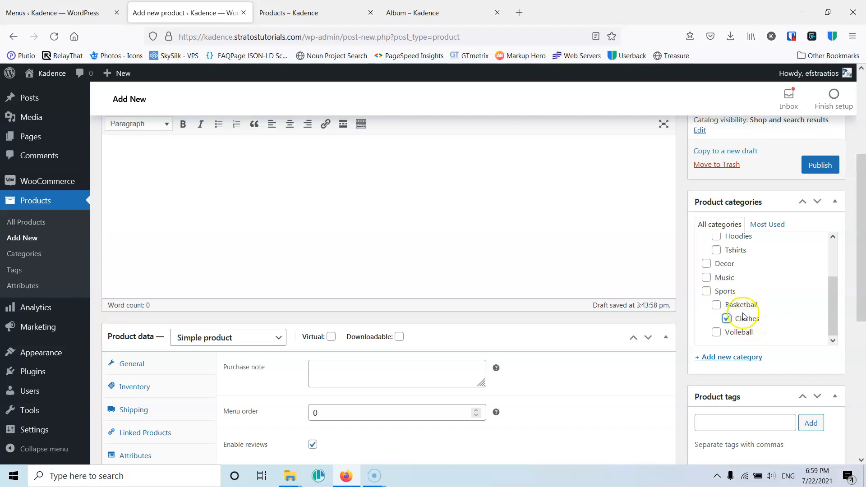
- Enter the Logo tag in the product tags field
scroll(761, 311, down, 3)
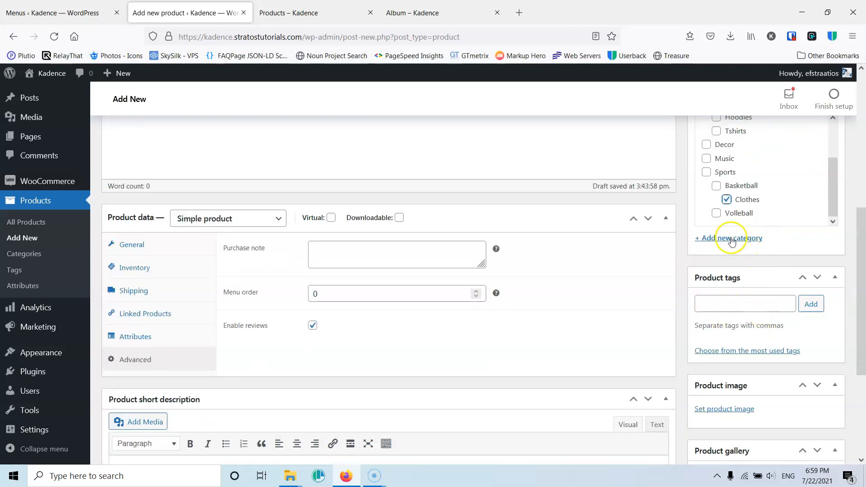
click(739, 303)
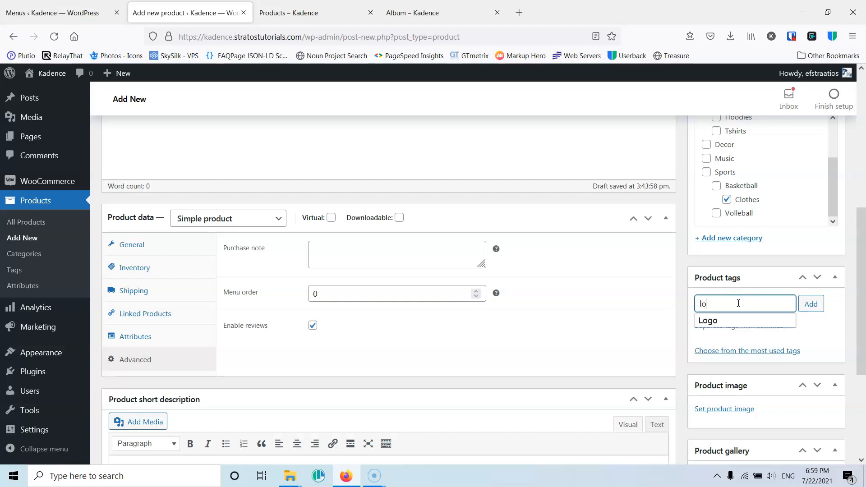
click(725, 322)
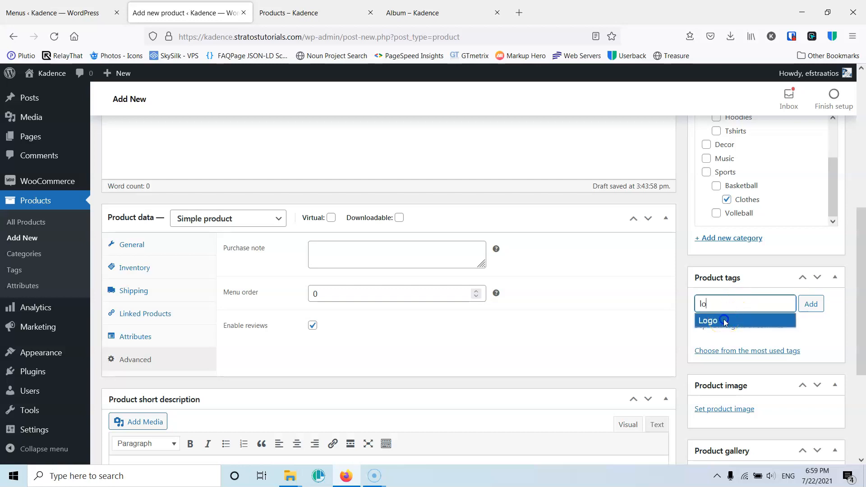
click(724, 321)
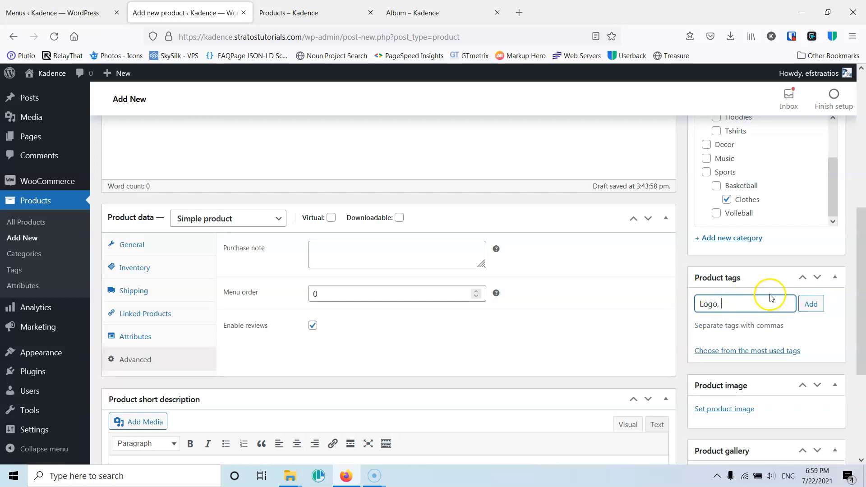
scroll(769, 294, down, 4)
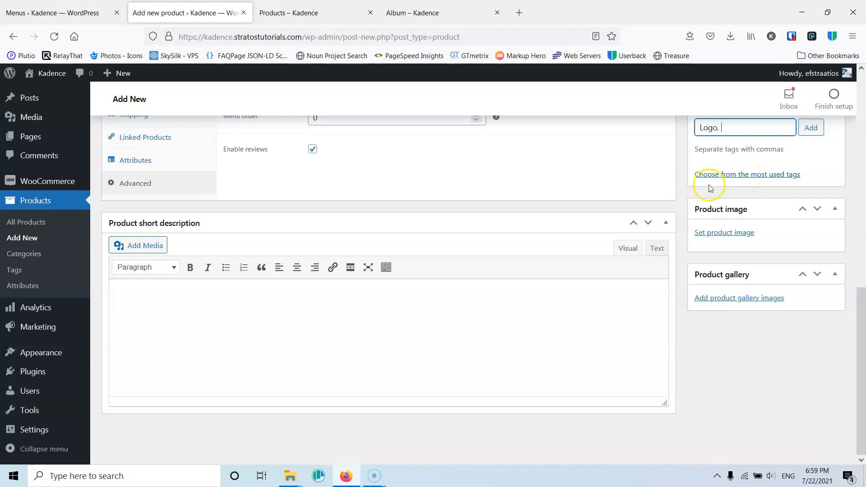
scroll(721, 228, up, 1)
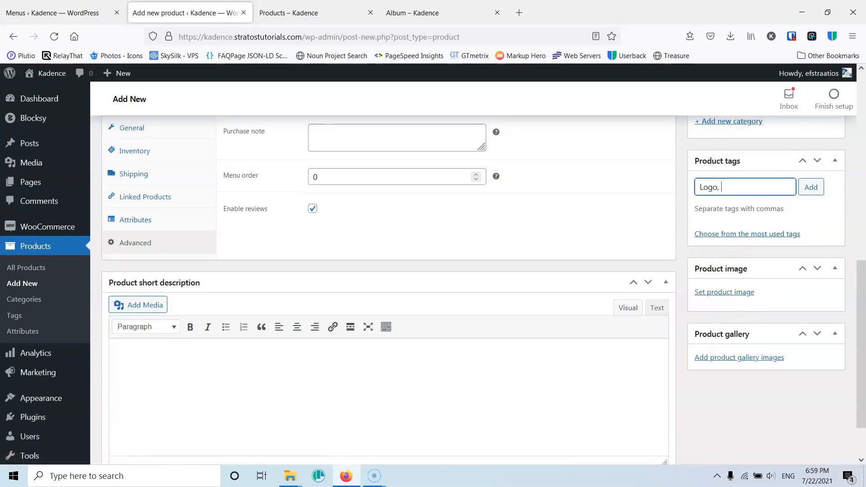
- Compare the shop page listing with the Album product page in their tabs
click(416, 8)
click(296, 5)
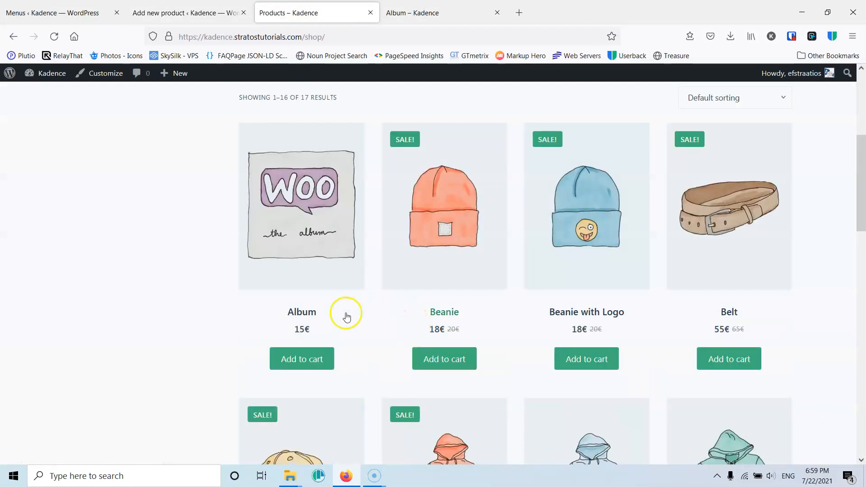
scroll(632, 293, down, 5)
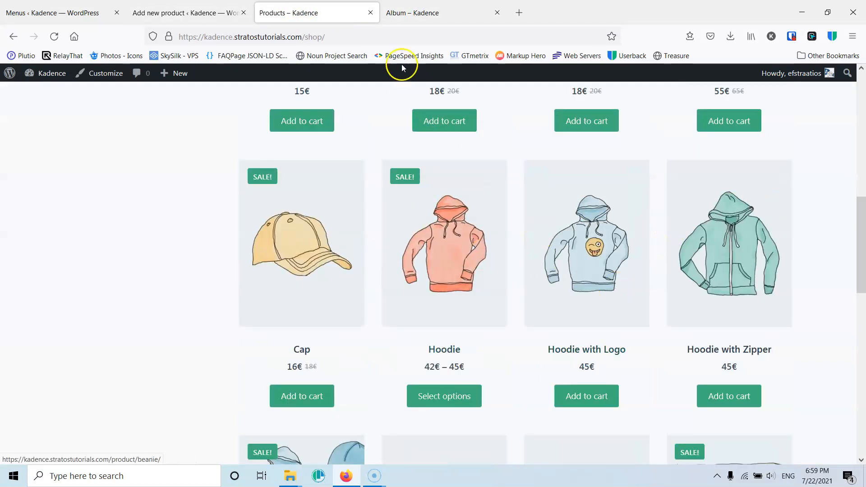
click(443, 5)
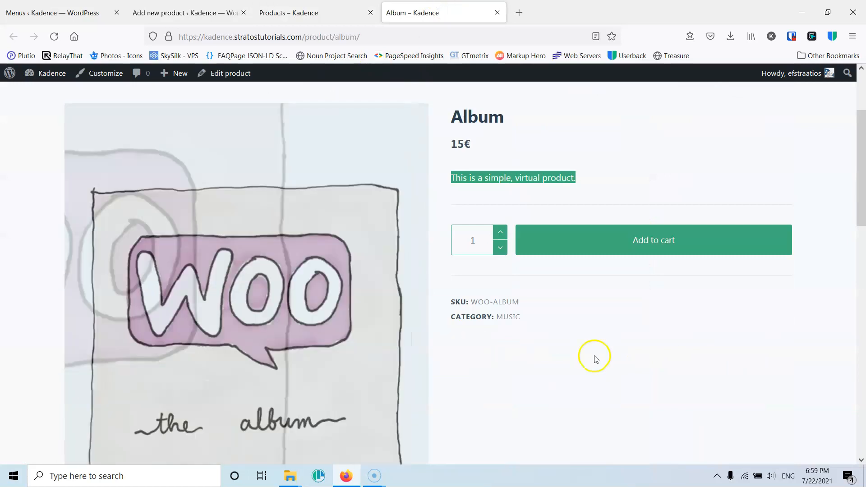
scroll(593, 356, down, 3)
scroll(616, 357, down, 3)
scroll(614, 353, up, 3)
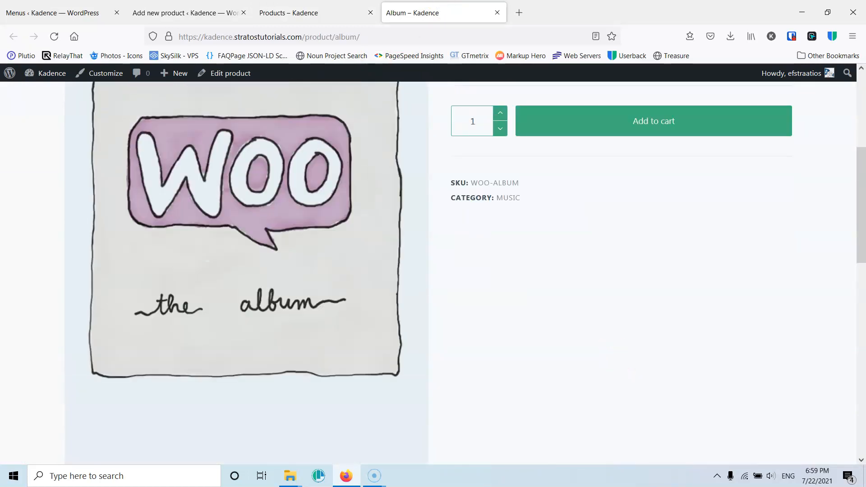
click(311, 9)
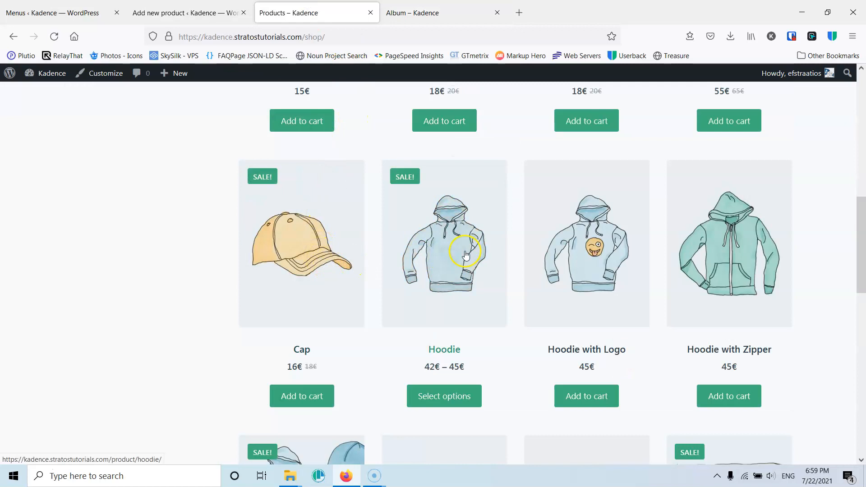
- Open the Logo Collection product from the shop page in a new tab and examine its gallery and details
scroll(330, 321, down, 3)
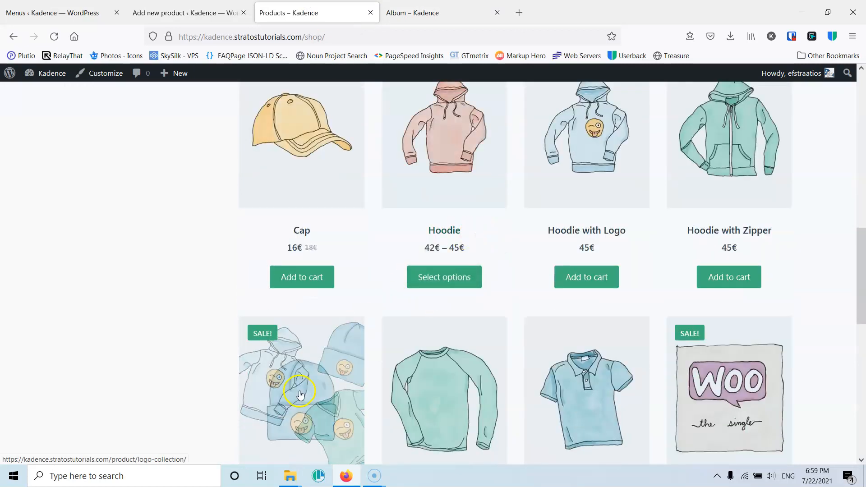
scroll(350, 343, down, 3)
right_click(304, 309)
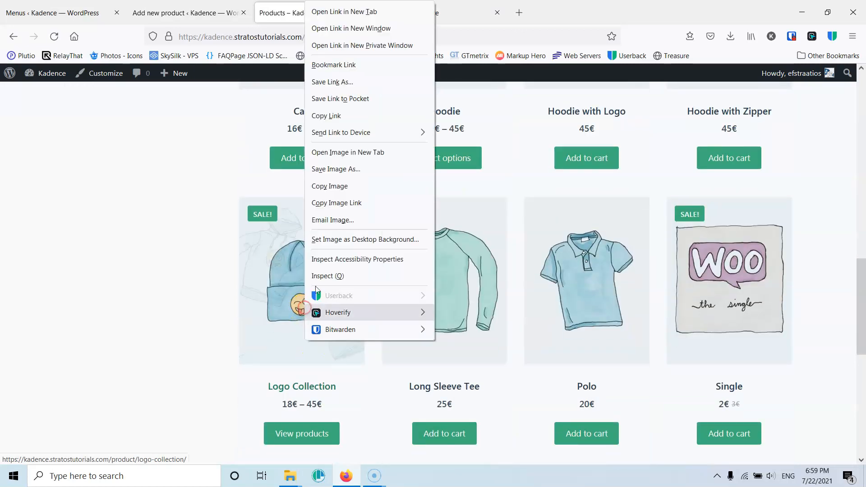
click(367, 13)
click(444, 14)
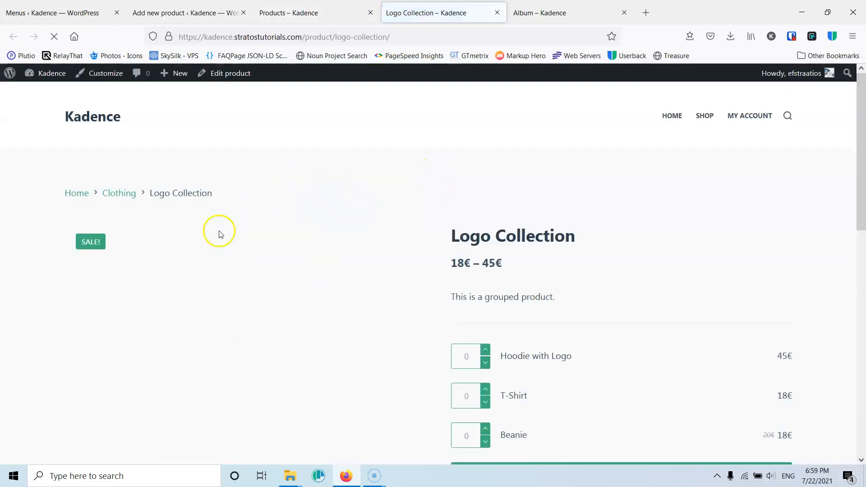
scroll(226, 304, down, 8)
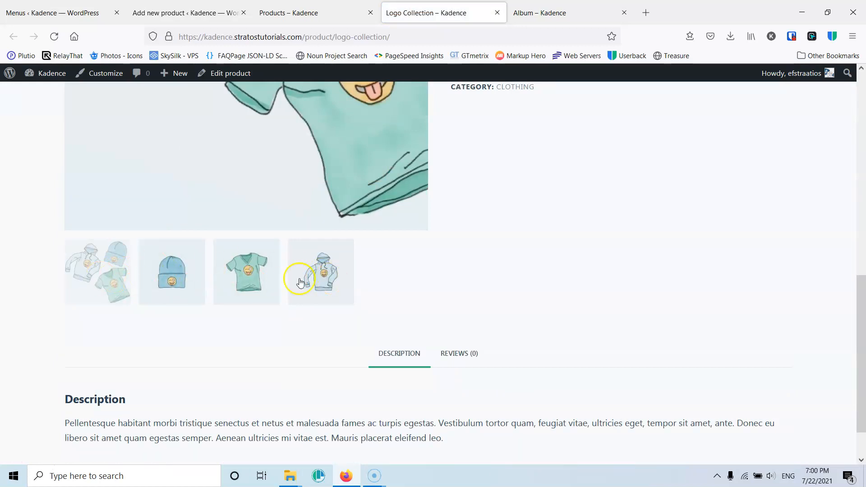
scroll(227, 311, up, 5)
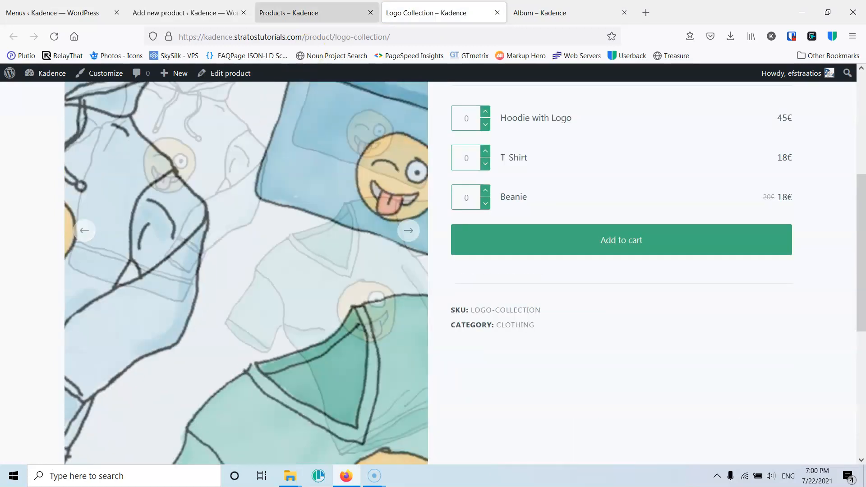
- Set the polo-2.jpg image from the media library as the product image, copying its title into the Alt Text
click(303, 12)
click(205, 10)
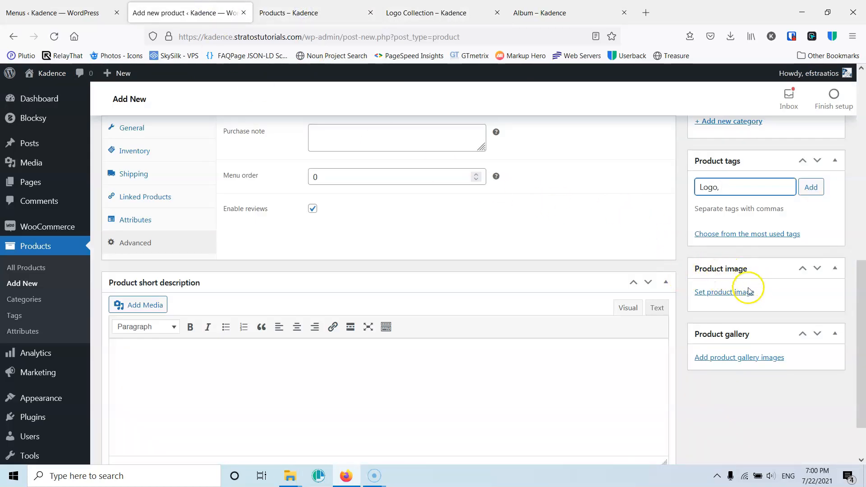
click(711, 293)
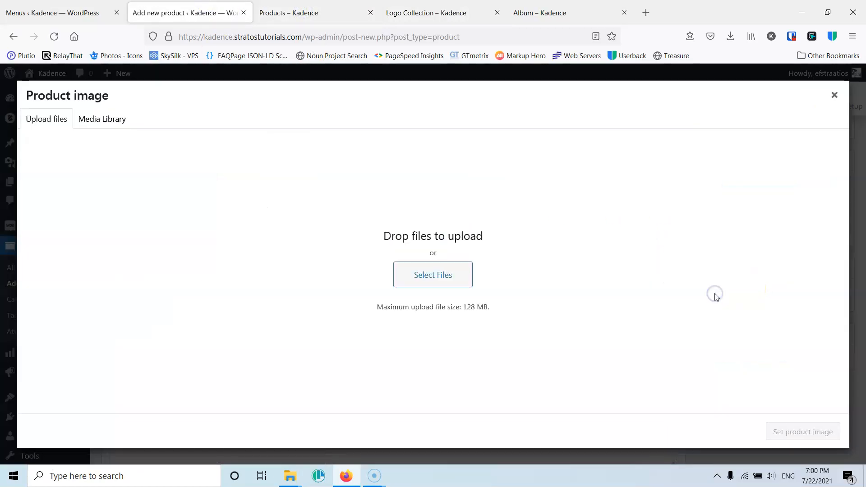
click(101, 122)
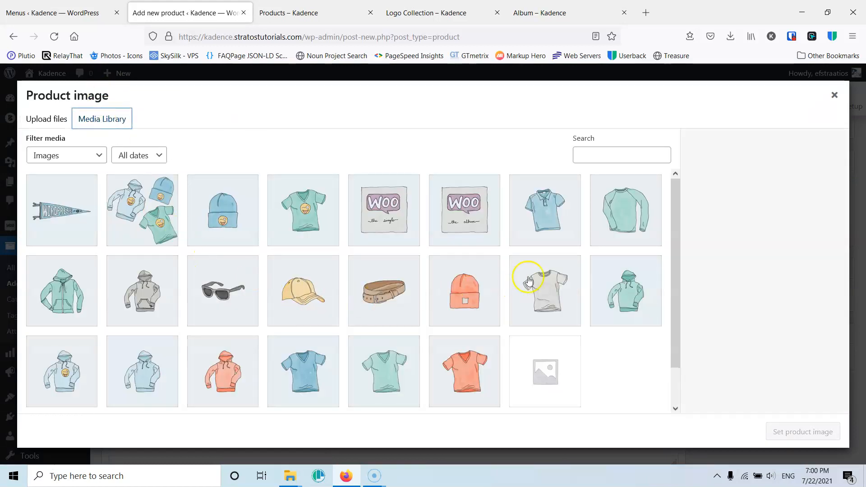
click(543, 223)
click(752, 256)
drag(786, 307, 698, 314)
key(ctrl+c)
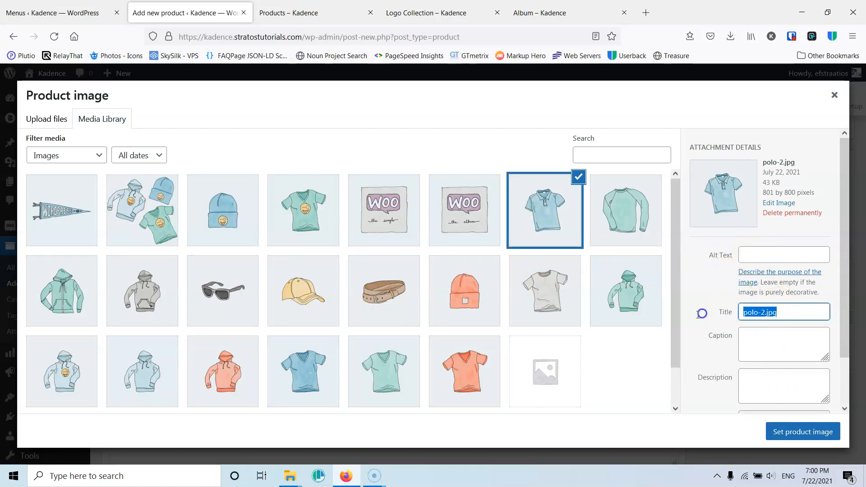
click(802, 252)
key(ctrl+v)
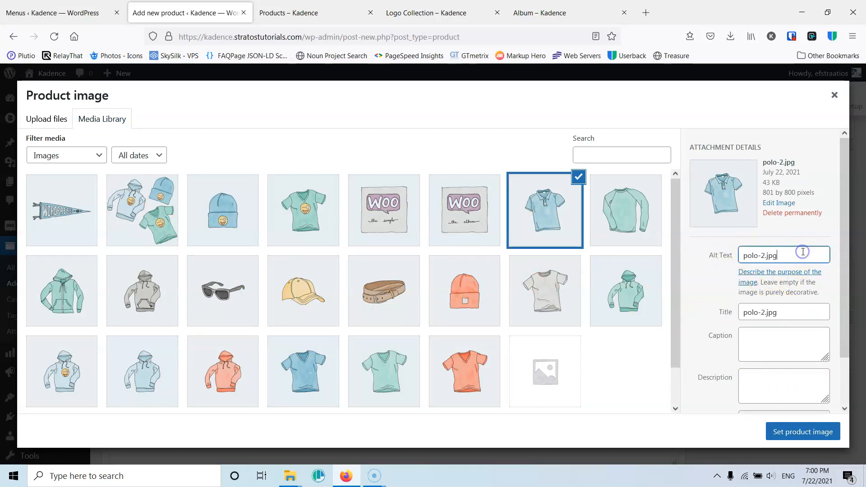
click(821, 431)
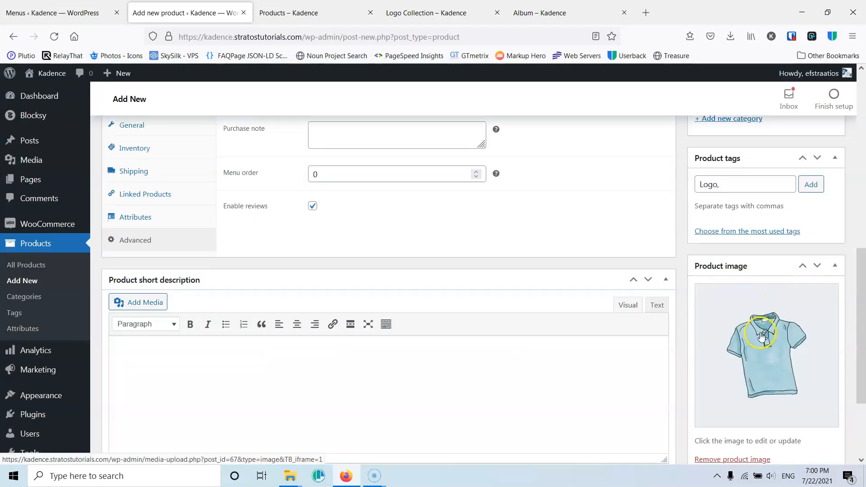
- Add t-shirt-with-logo-1.jpg to the product gallery, copying its title into the Alt Text
scroll(761, 336, down, 3)
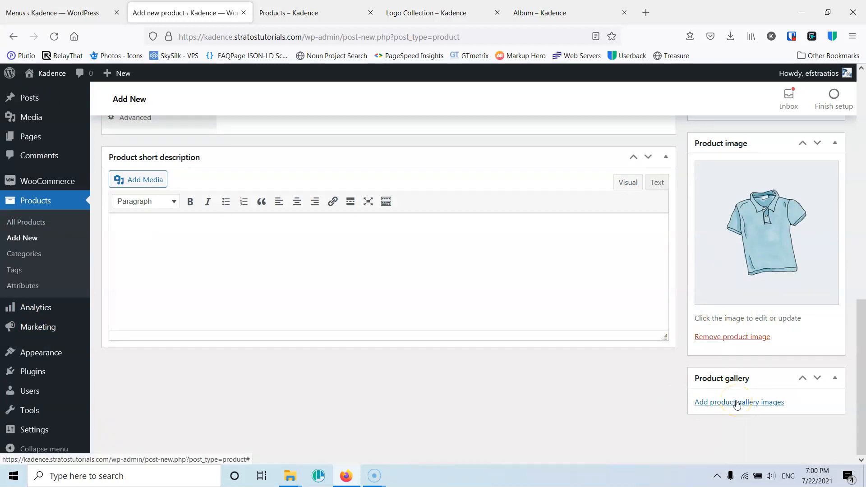
click(737, 402)
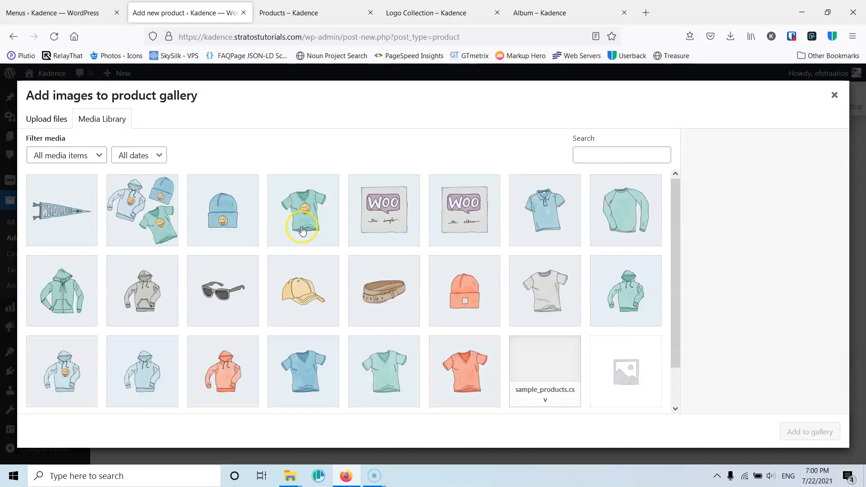
click(326, 221)
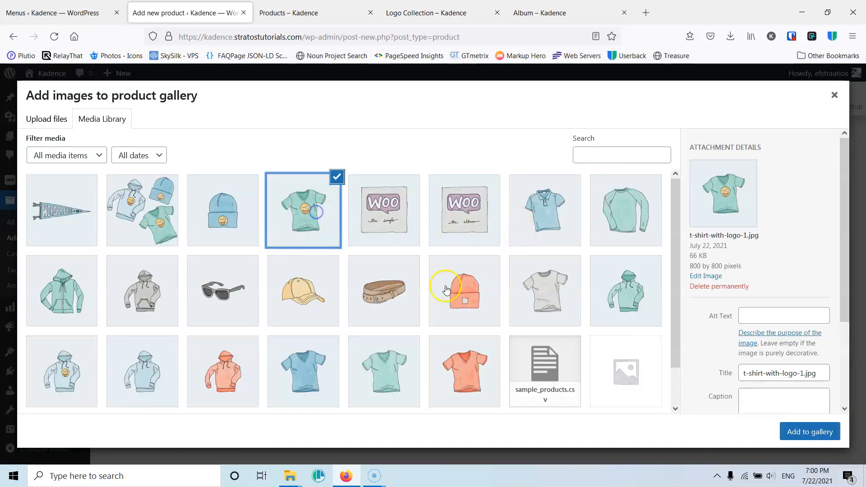
double_click(811, 373)
drag(744, 372, 671, 373)
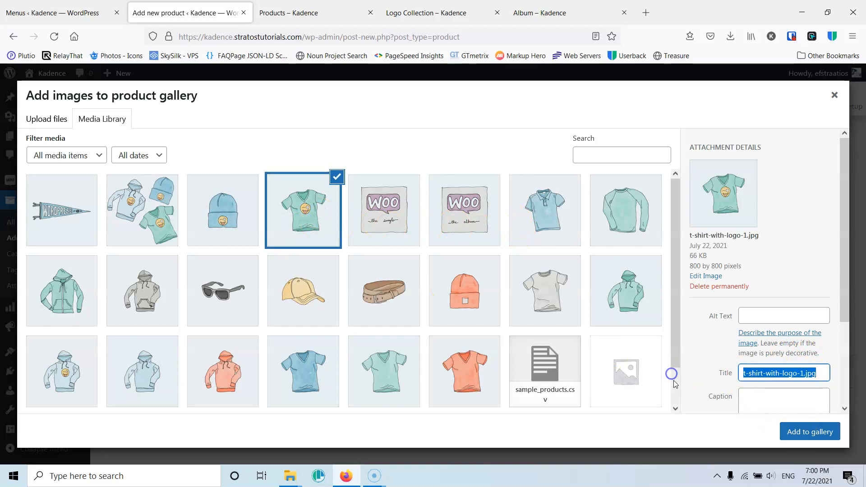
key(ctrl+c)
click(767, 316)
key(ctrl+v)
click(801, 432)
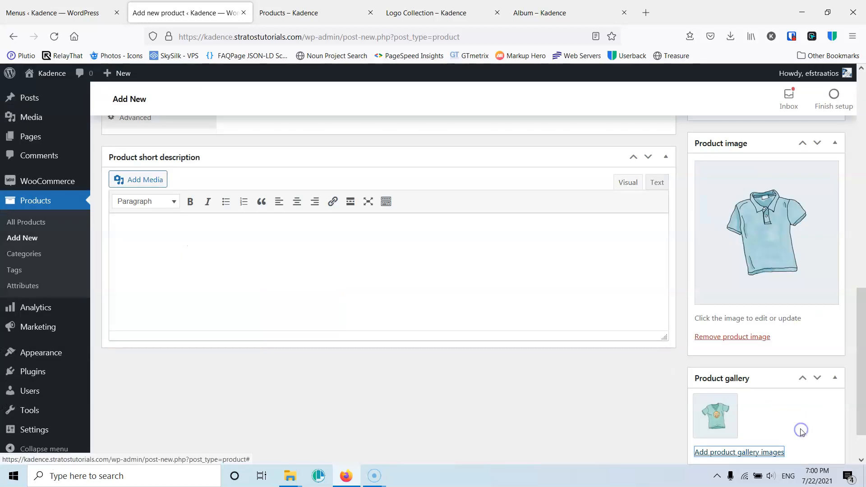
- Publish the Tshirt Blue product
scroll(802, 427, down, 1)
scroll(786, 393, up, 8)
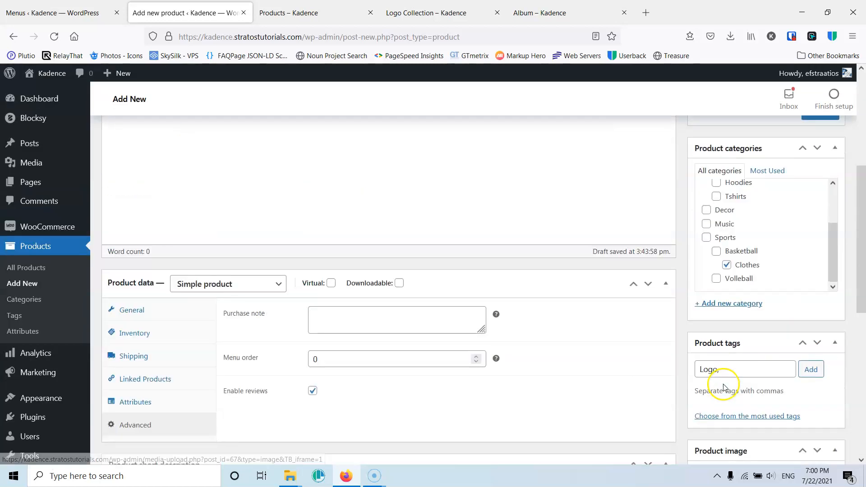
click(820, 230)
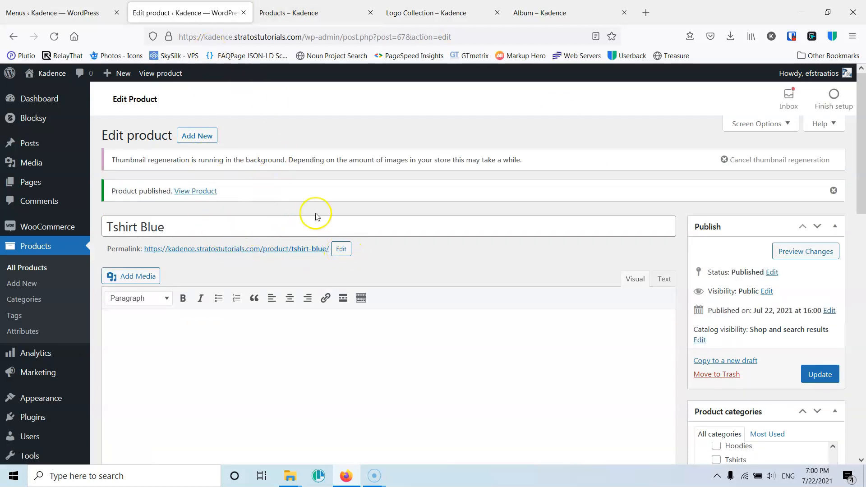
- Open the published Tshirt Blue page from its permalink in a new tab and review its details, tag link and gallery
right_click(218, 251)
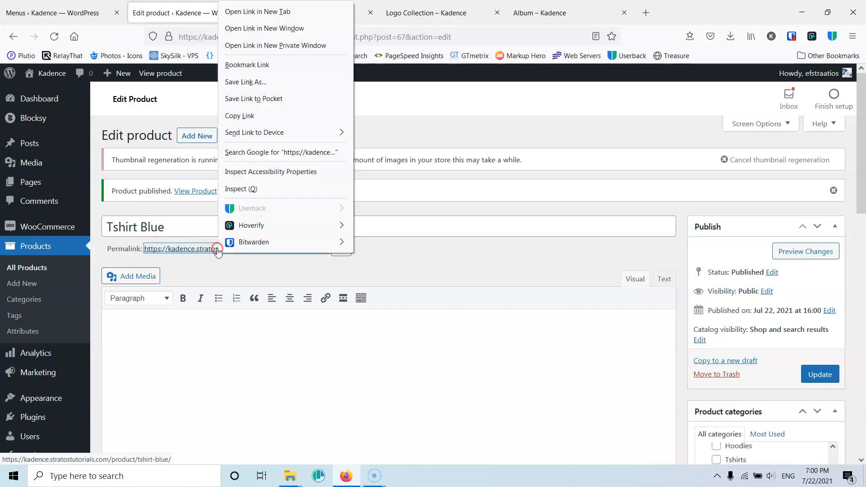
click(283, 11)
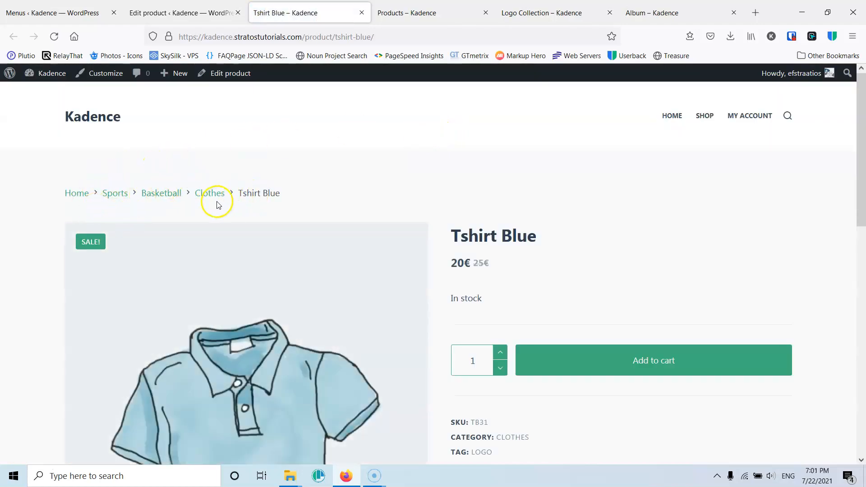
scroll(390, 187, down, 2)
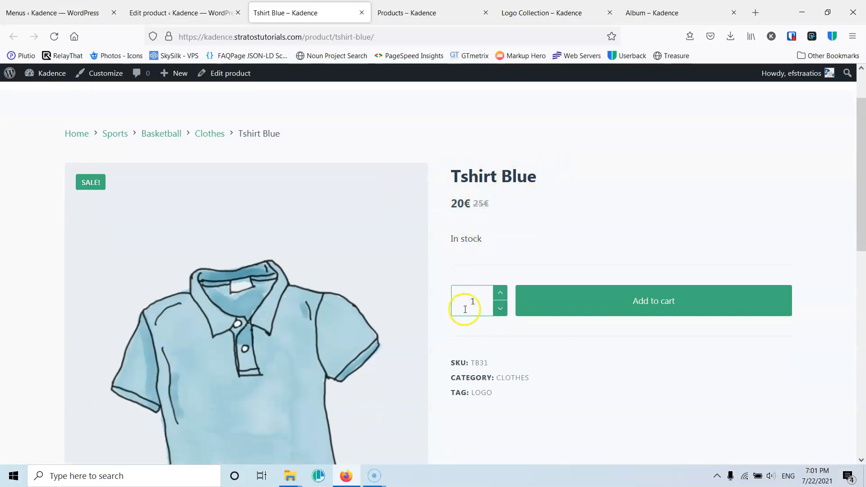
scroll(625, 290, down, 4)
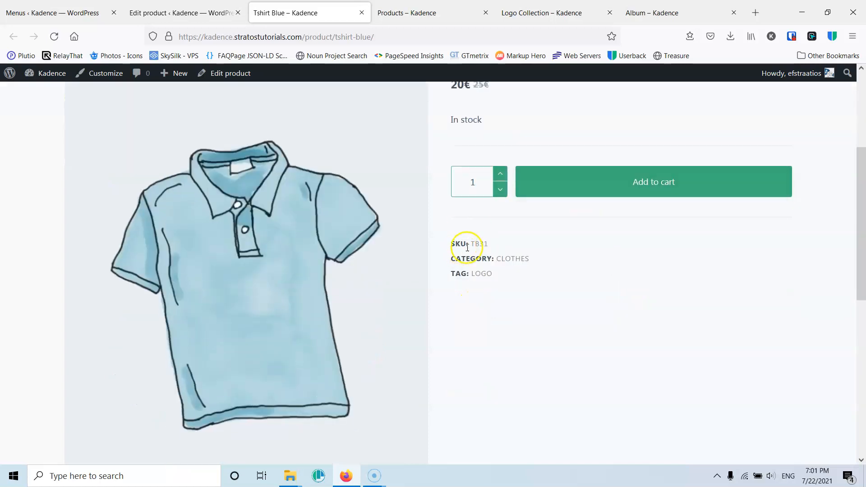
click(482, 273)
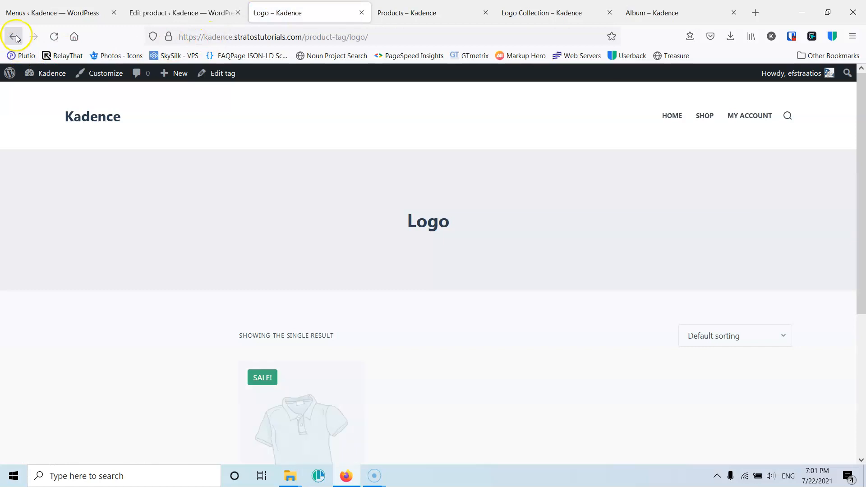
click(13, 36)
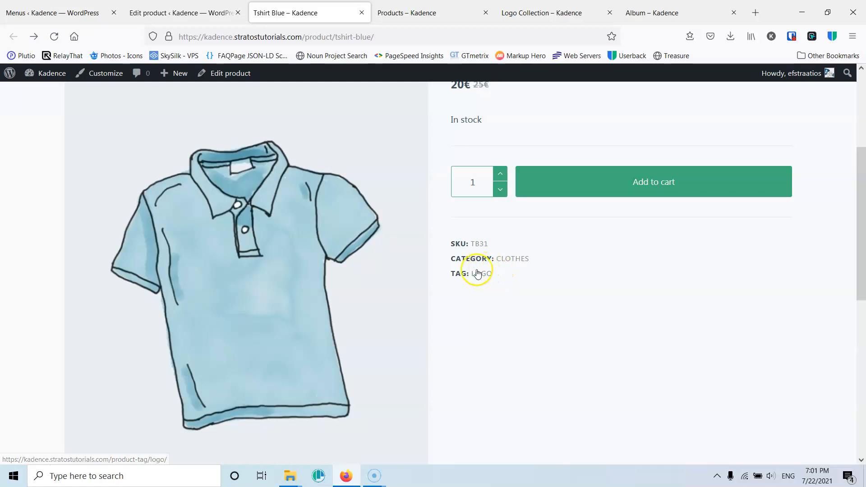
scroll(507, 278, down, 7)
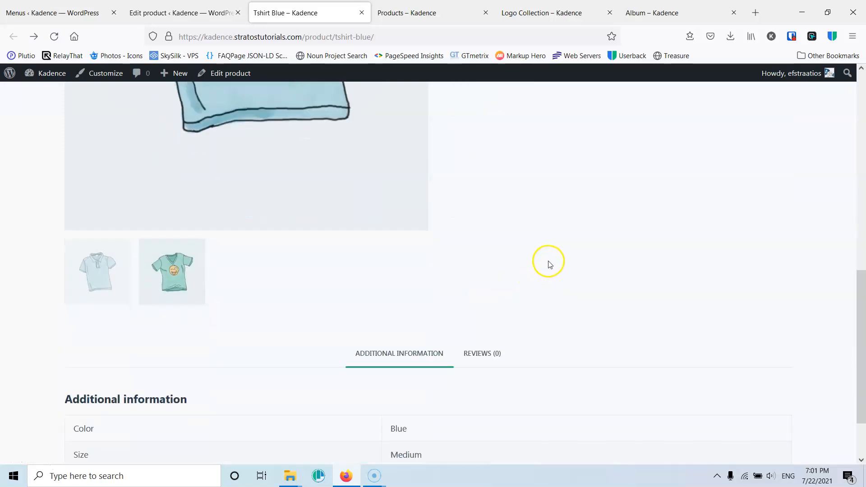
scroll(166, 230, up, 5)
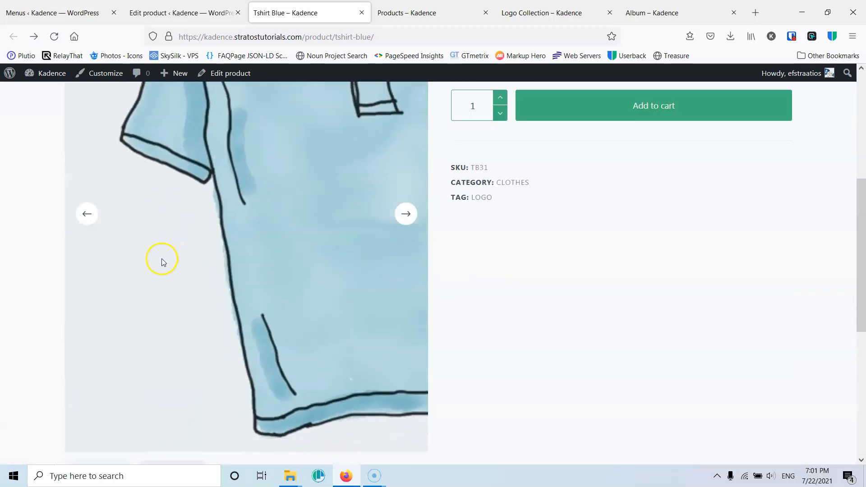
scroll(162, 263, down, 3)
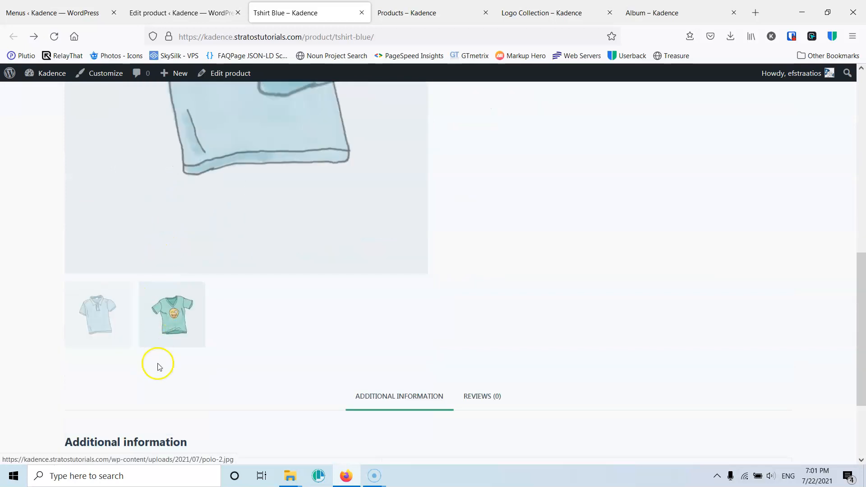
click(174, 327)
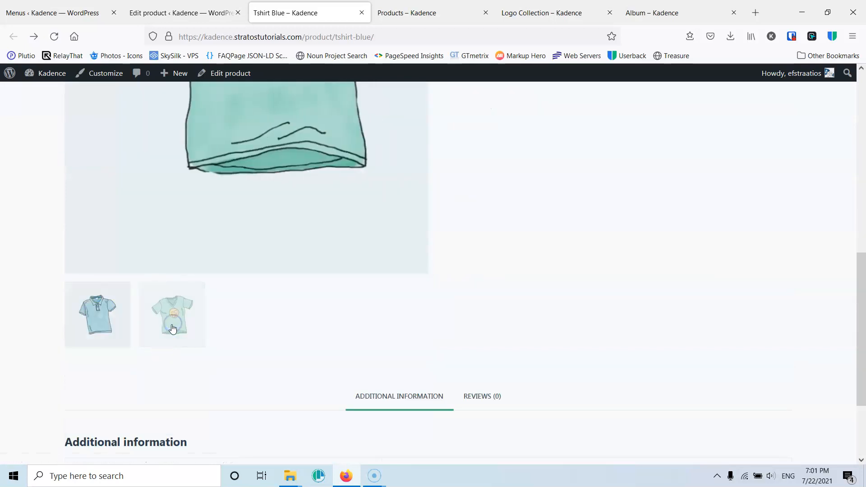
scroll(174, 327, up, 4)
scroll(174, 327, down, 2)
scroll(173, 328, down, 2)
scroll(132, 286, up, 6)
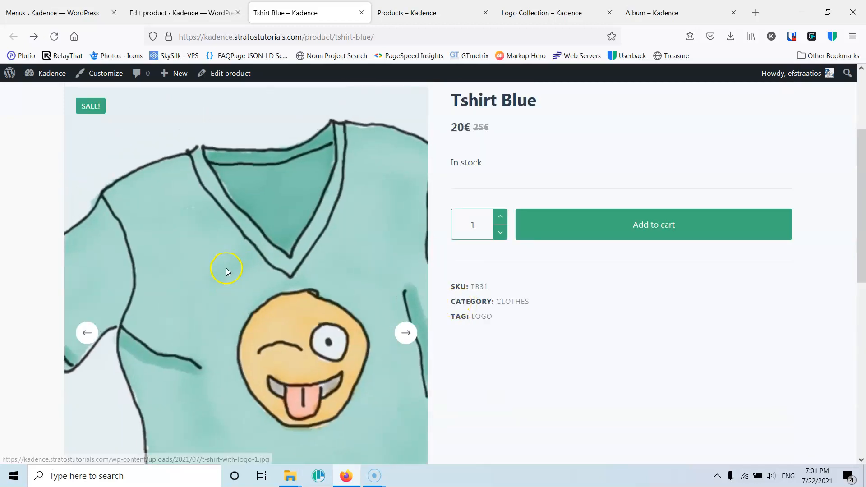
scroll(228, 263, down, 6)
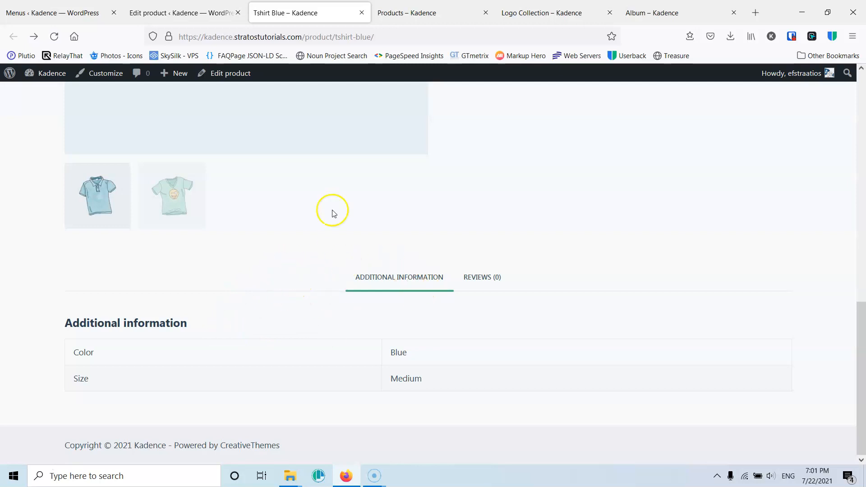
- Open a new tab, search for lorem ipsum and open the lipsum.com generator site
click(754, 13)
click(506, 38)
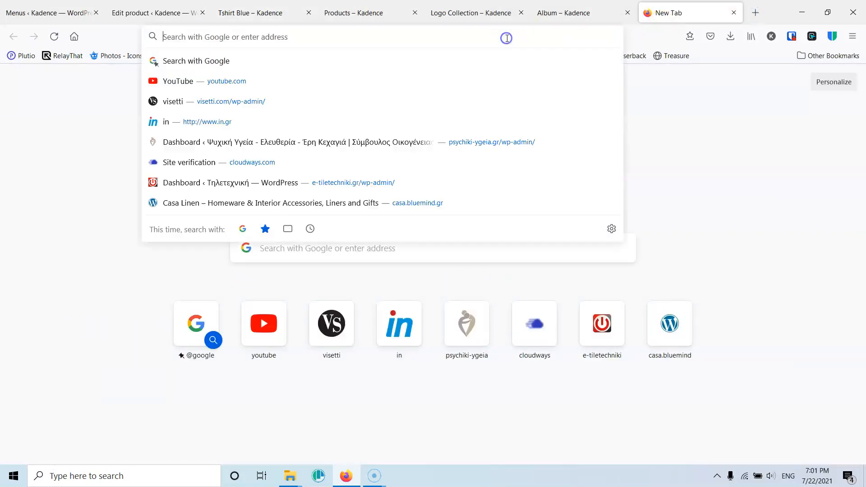
text(ip)
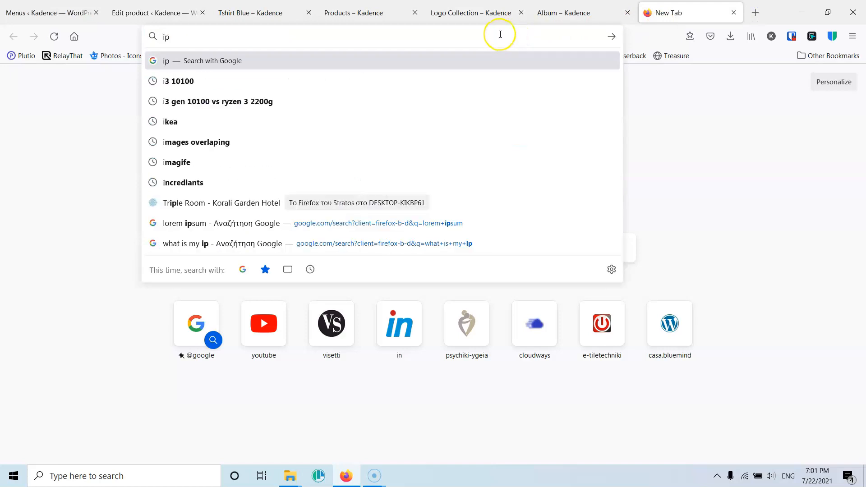
text(sum)
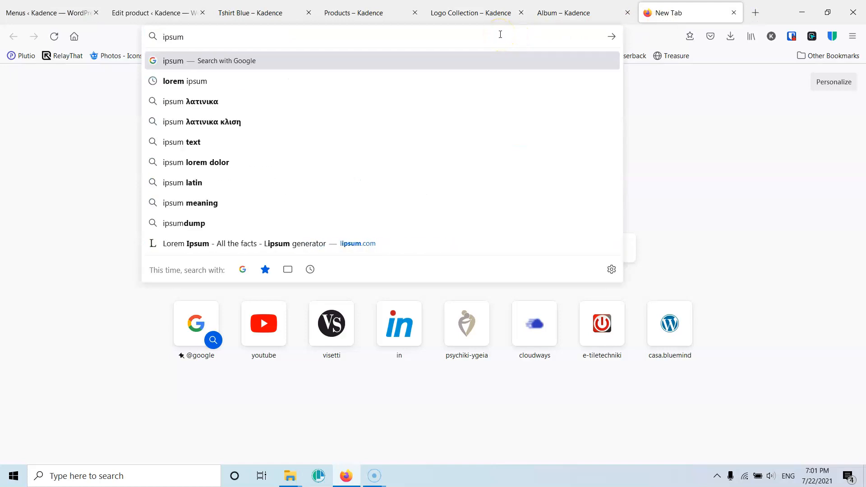
click(199, 81)
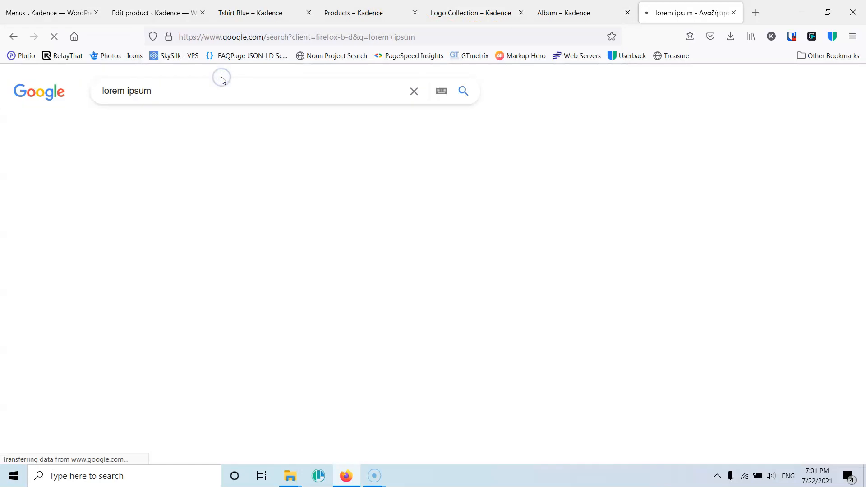
click(195, 189)
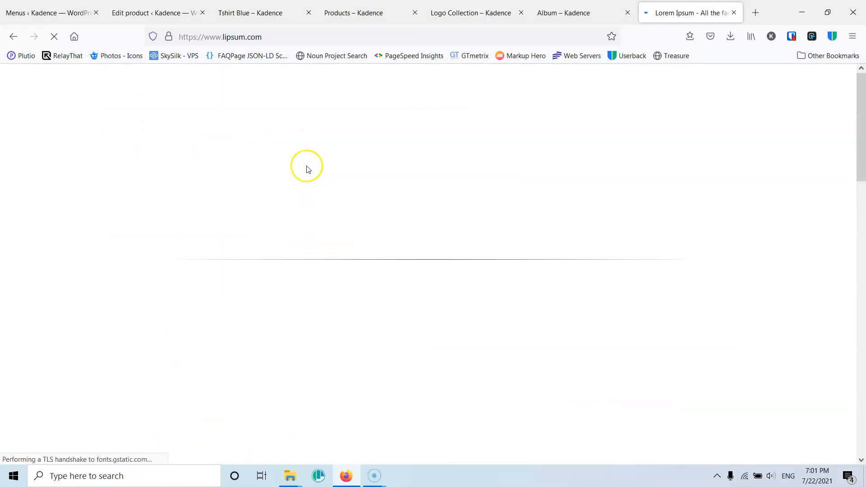
- Accept the privacy notice, generate five paragraphs of Lorem Ipsum, and copy the first two paragraphs
scroll(308, 169, down, 5)
scroll(308, 169, down, 4)
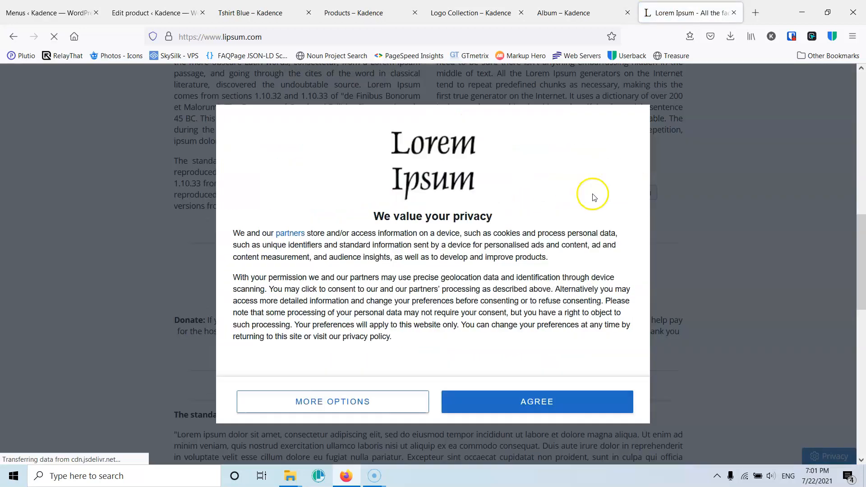
click(528, 380)
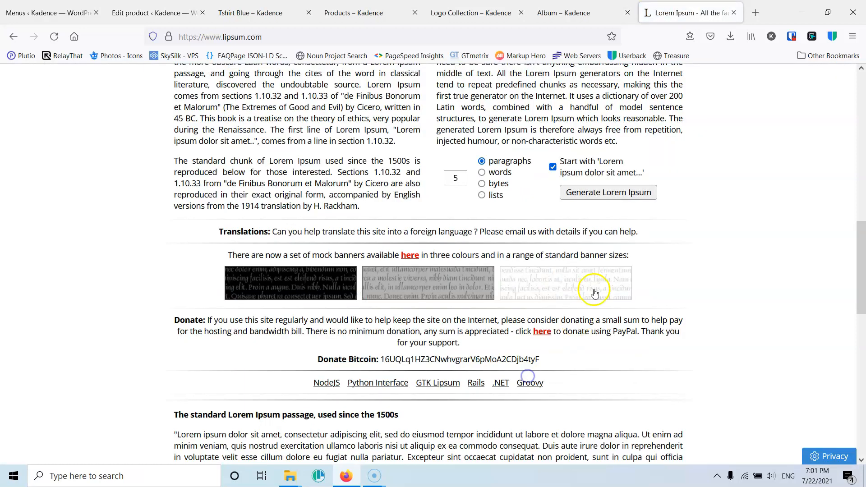
click(606, 193)
scroll(301, 203, down, 3)
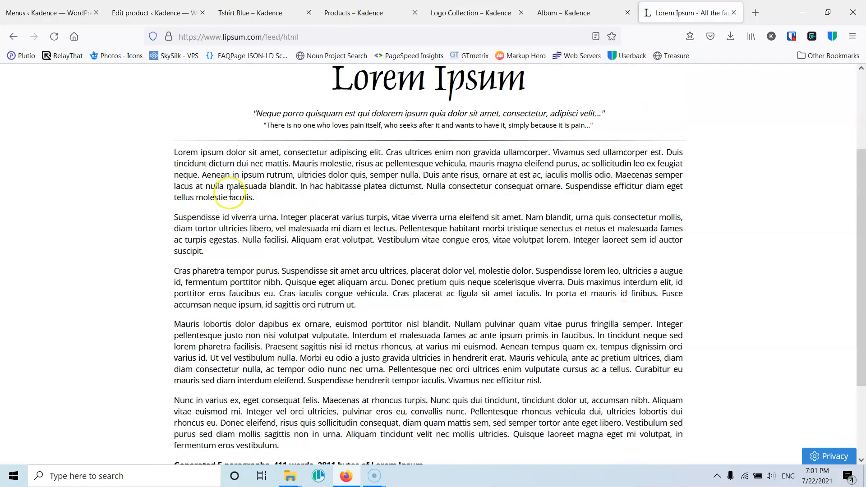
drag(172, 152, 225, 254)
key(ctrl+c)
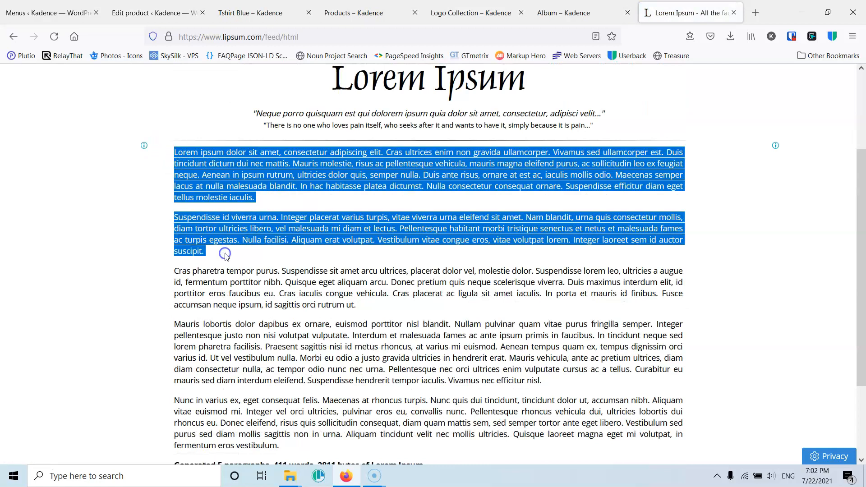
- Paste the two Lorem Ipsum paragraphs into the Tshirt Blue product description
click(254, 12)
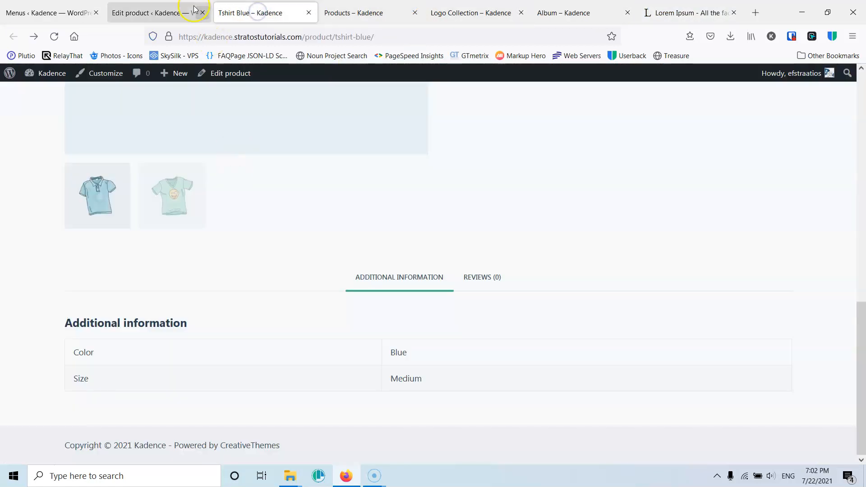
click(174, 13)
click(159, 349)
key(ctrl+v)
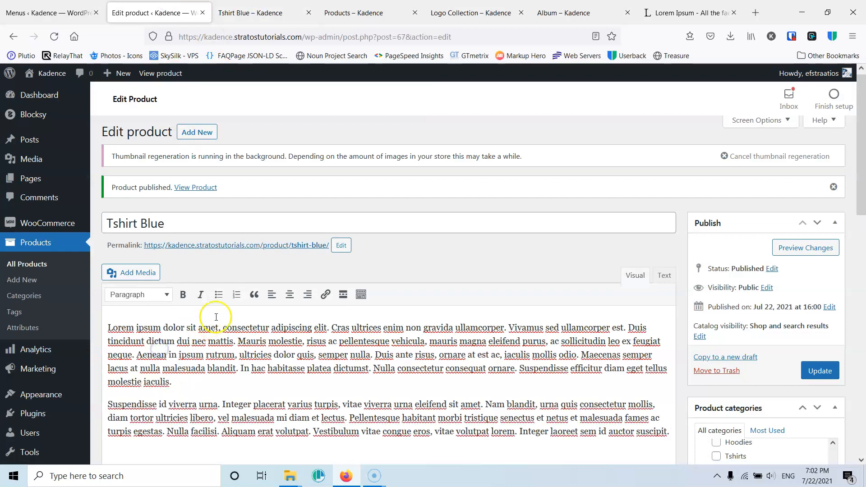
- Paste the text into the product short description and trim it to its first four sentences, ending at 'dui nec mattis.'
scroll(224, 311, down, 6)
click(163, 279)
key(ctrl+v)
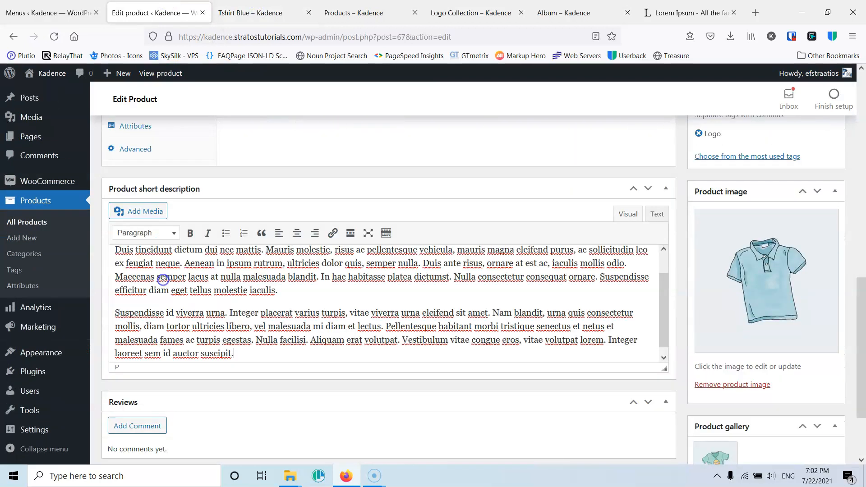
drag(185, 263, 269, 369)
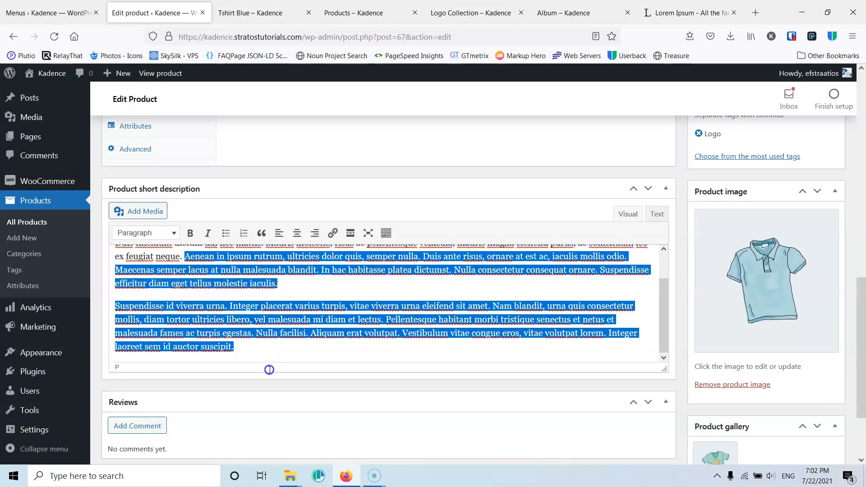
key(BackSpace)
scroll(272, 325, up, 4)
scroll(275, 360, down, 1)
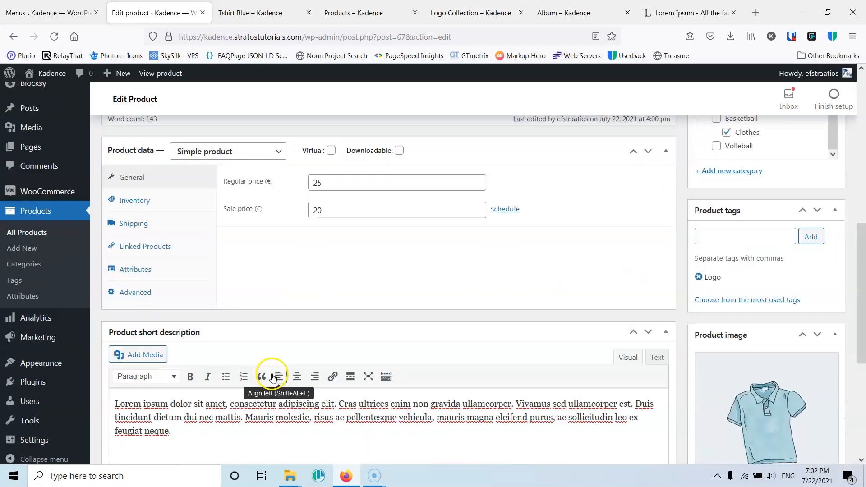
drag(246, 392, 253, 425)
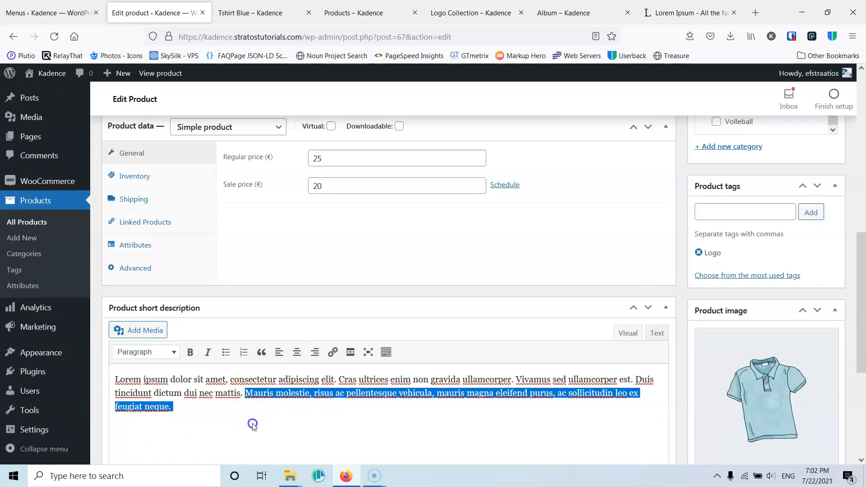
key(BackSpace)
- Update the Tshirt Blue product
scroll(406, 392, up, 6)
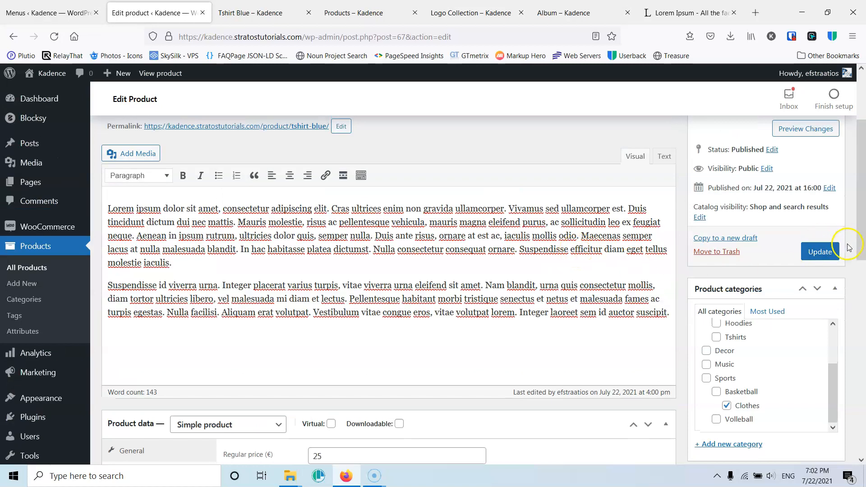
click(820, 252)
- Reload the live Tshirt Blue page and review its short description, Description and Additional Information tabs
click(266, 13)
click(53, 37)
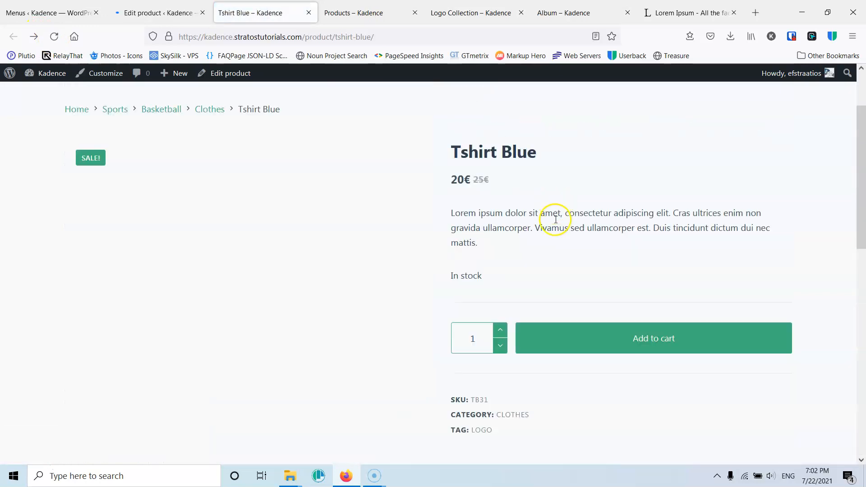
scroll(512, 250, down, 5)
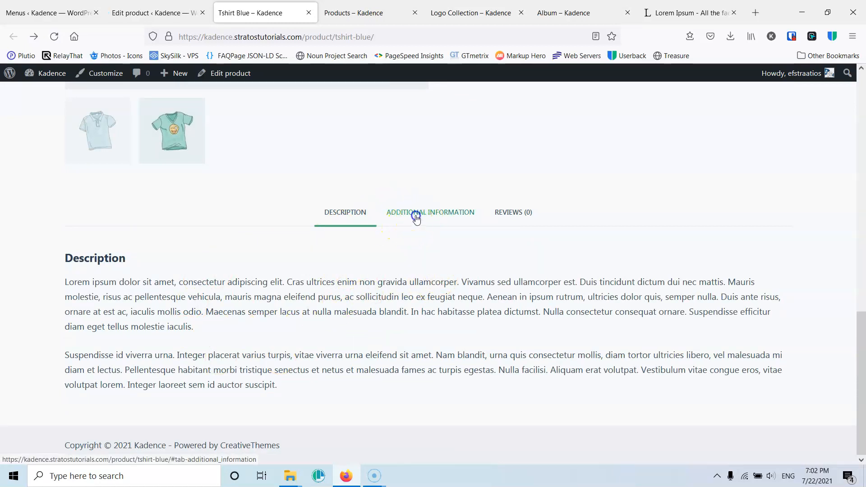
click(416, 218)
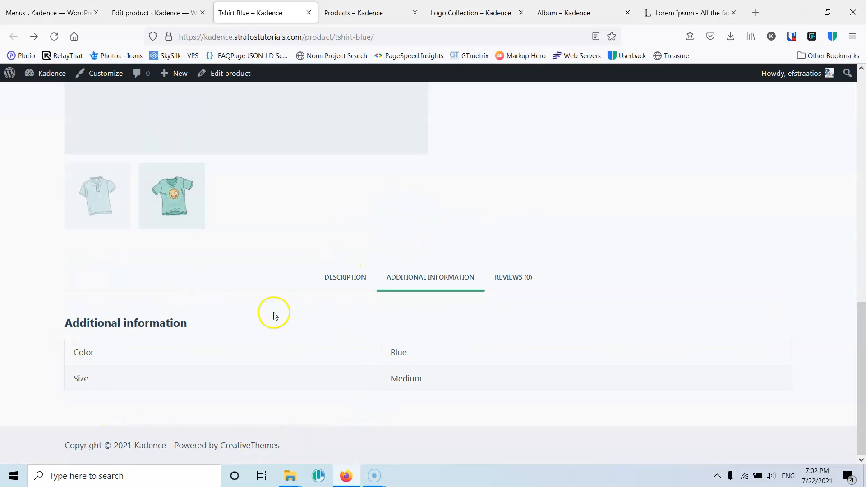
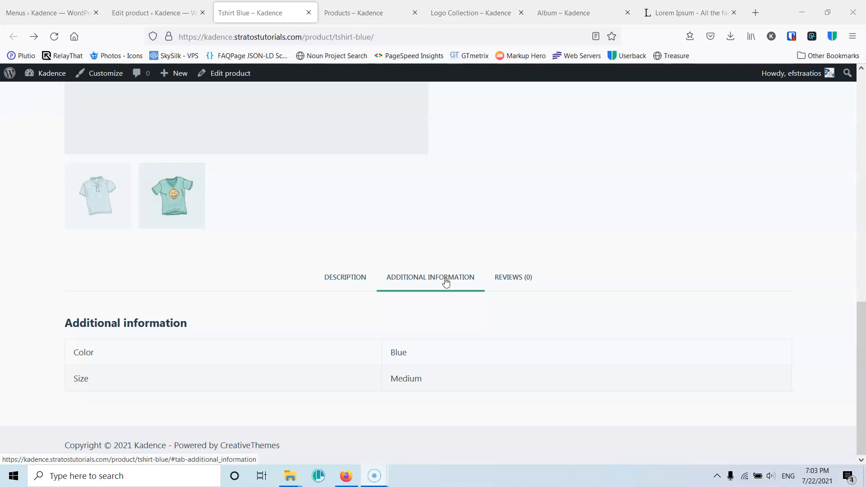
- Search Google for 'gsmarena' in the Lorem Ipsum page's place and open the GSMArena site
click(542, 157)
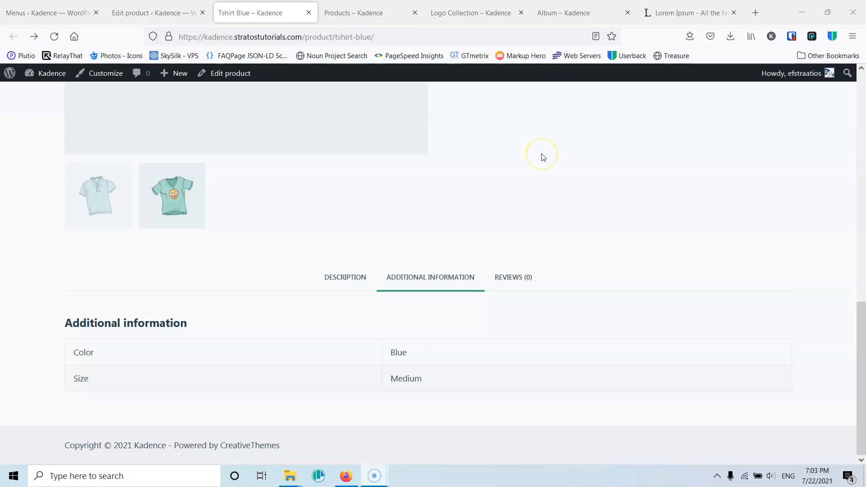
click(685, 12)
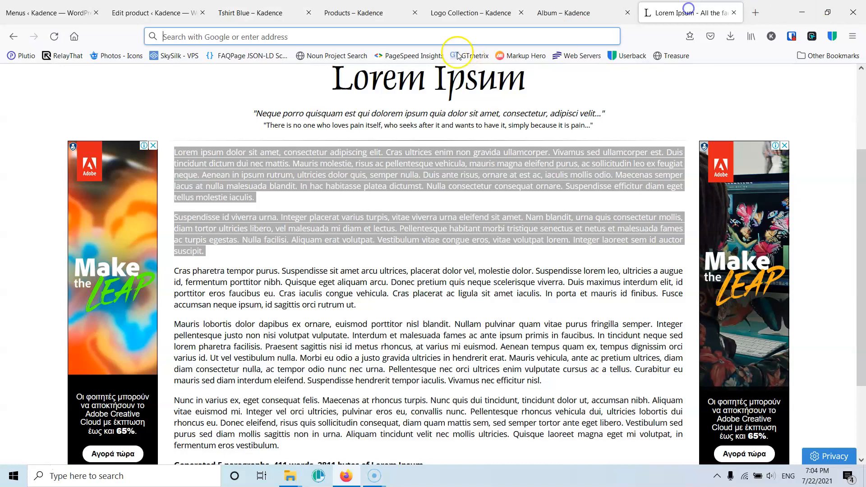
click(437, 37)
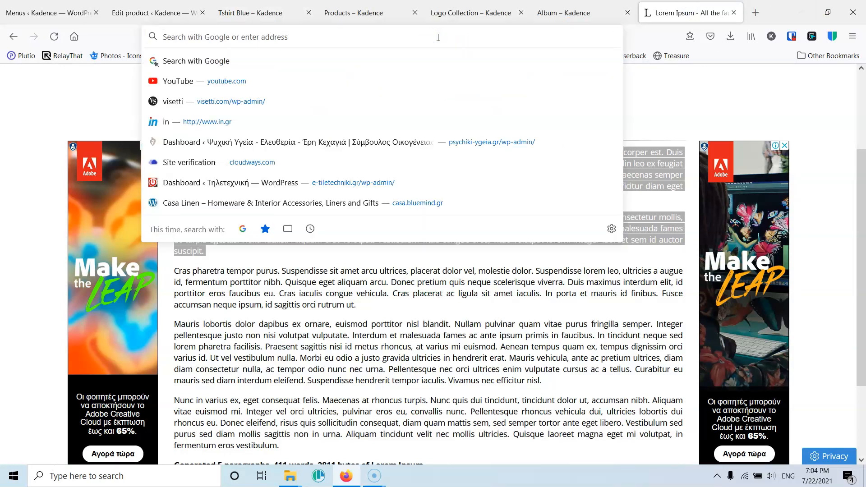
text(gsmarena)
key(Return)
click(368, 98)
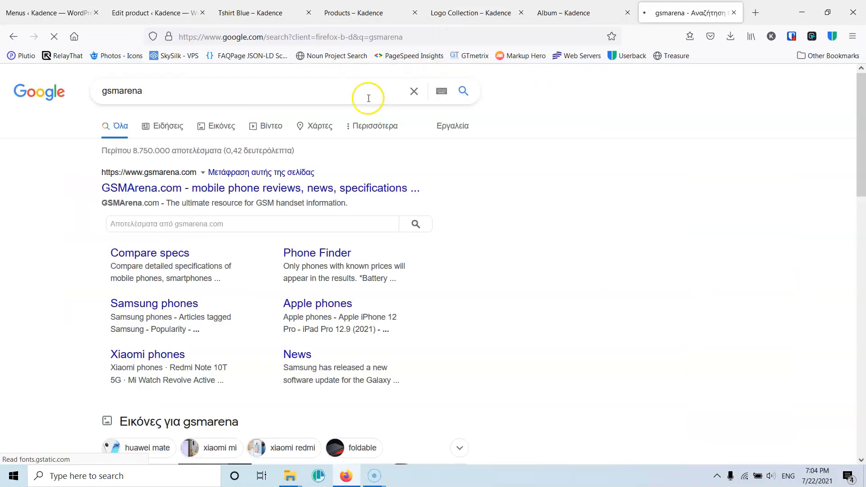
click(235, 190)
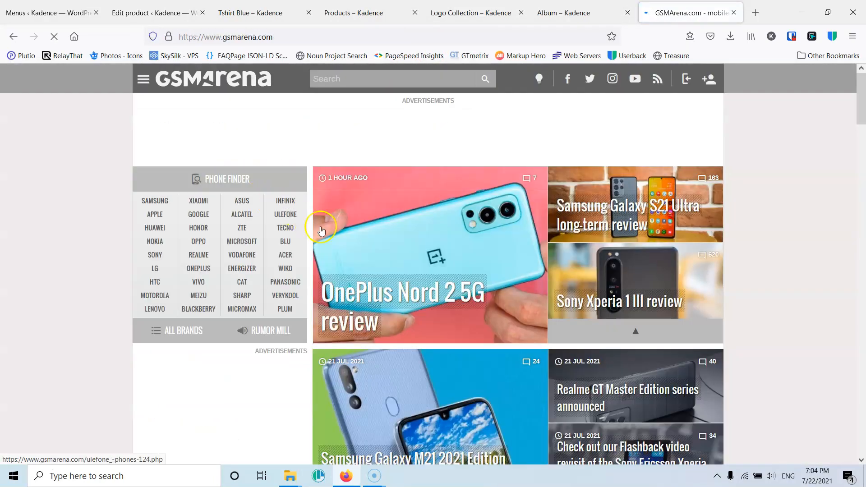
- Search GSMArena for 'note 9' and open the Xiaomi Redmi Note 9 specifications page
scroll(406, 221, down, 3)
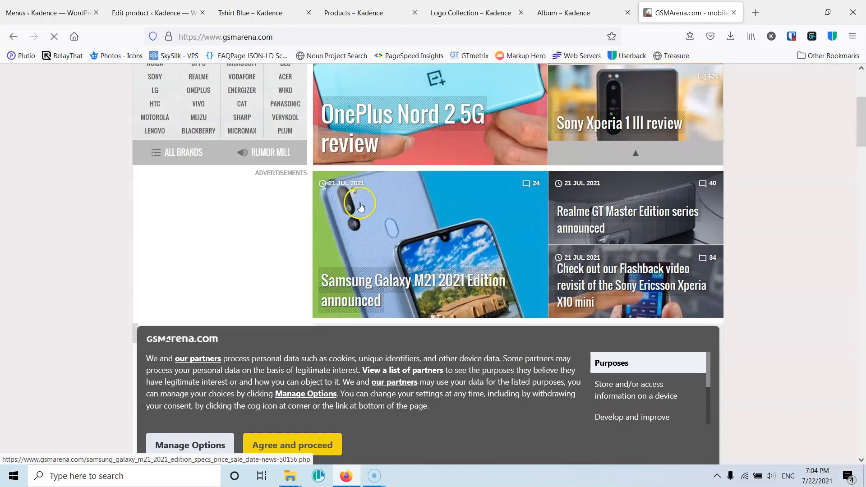
scroll(361, 206, up, 3)
click(370, 79)
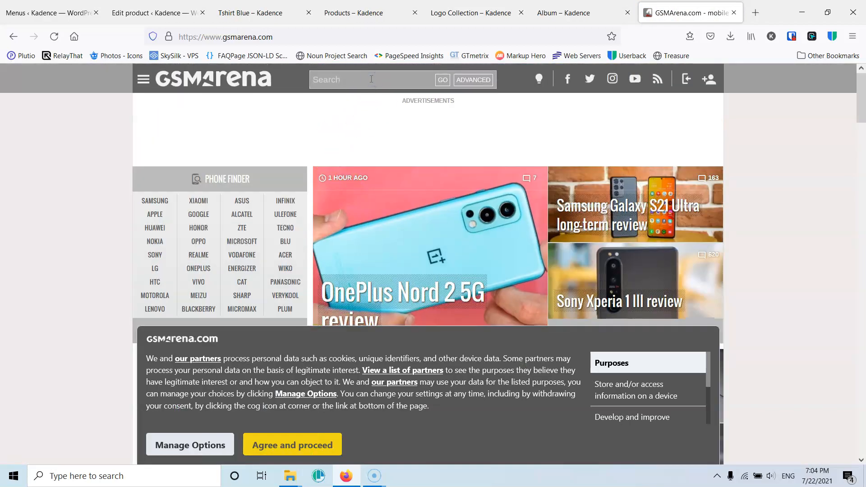
text(note)
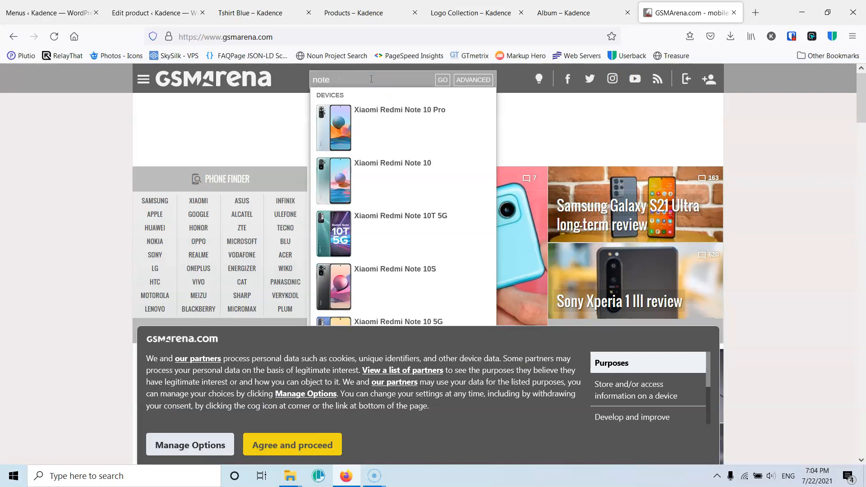
text( 9)
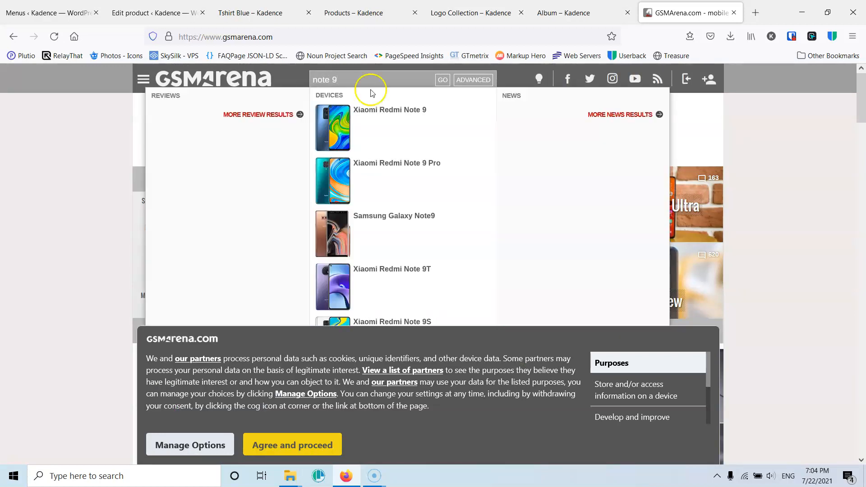
click(390, 120)
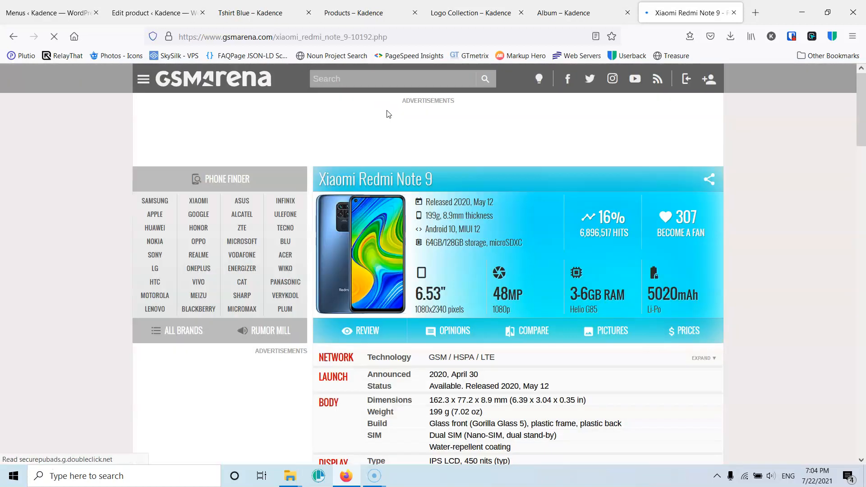
- Compare the Xiaomi Redmi Note 9 with the Xiaomi Redmi Note 10 Pro, finding the second phone by searching 'note 10'
click(531, 332)
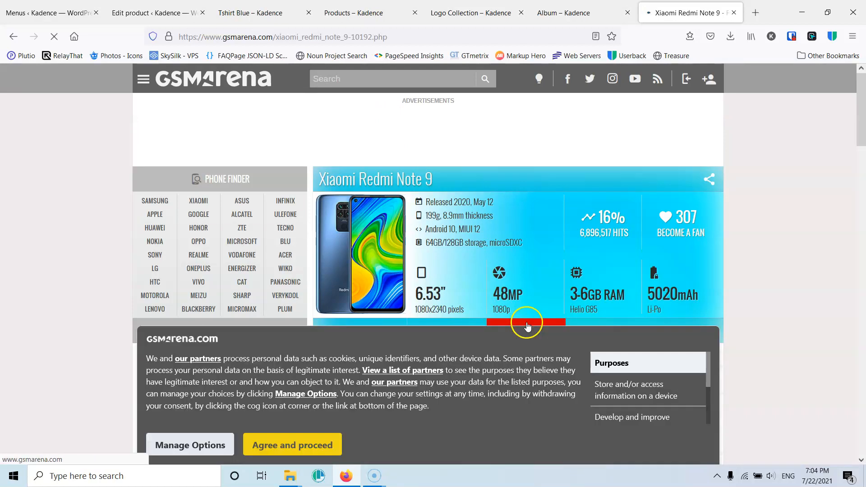
scroll(410, 360, down, 2)
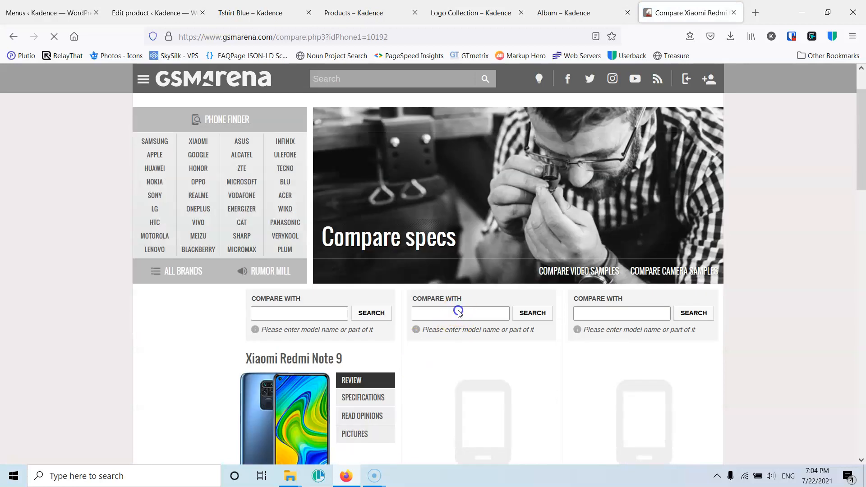
click(445, 313)
text(n)
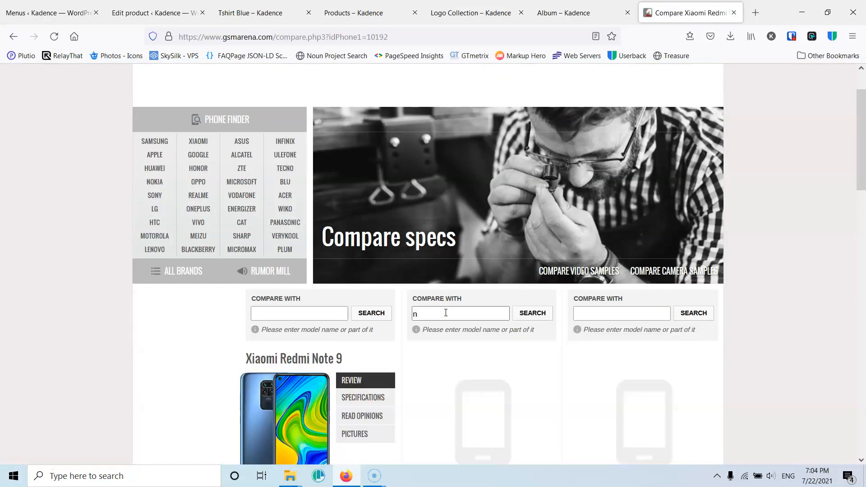
click(435, 313)
text(ote )
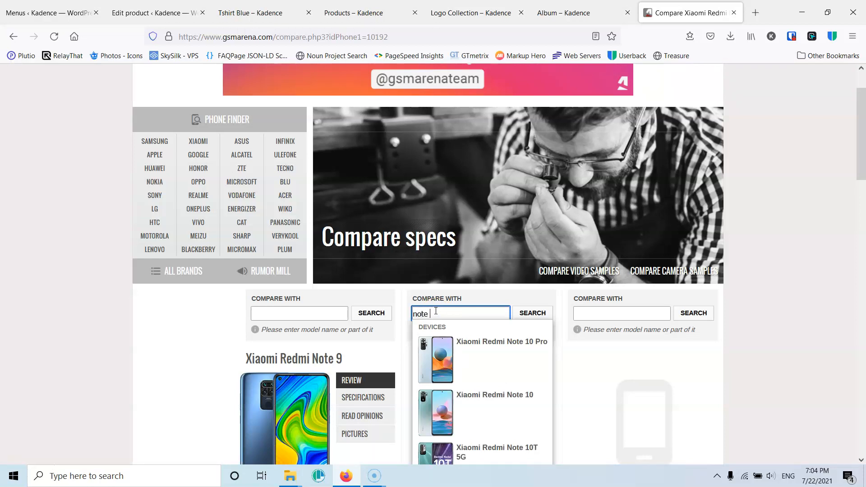
text(10)
click(494, 348)
- Examine the specification table comparing the two phones, from network to communications, and close the comparison page
scroll(488, 336, down, 3)
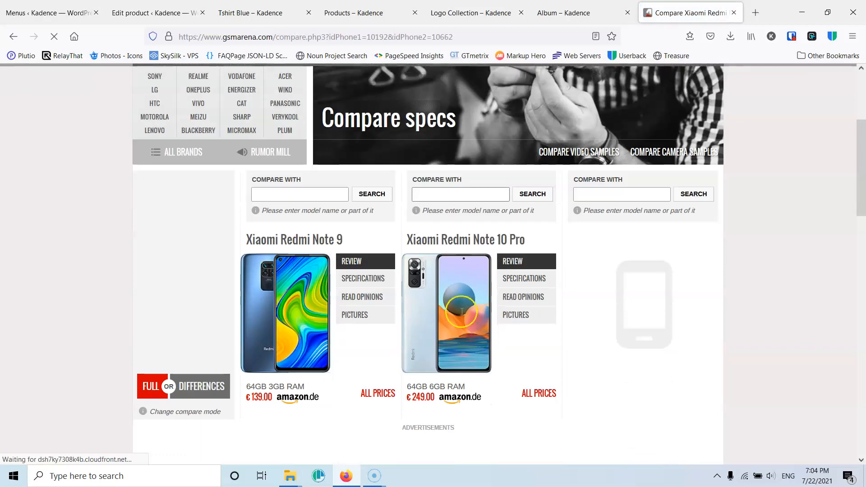
scroll(421, 302, down, 5)
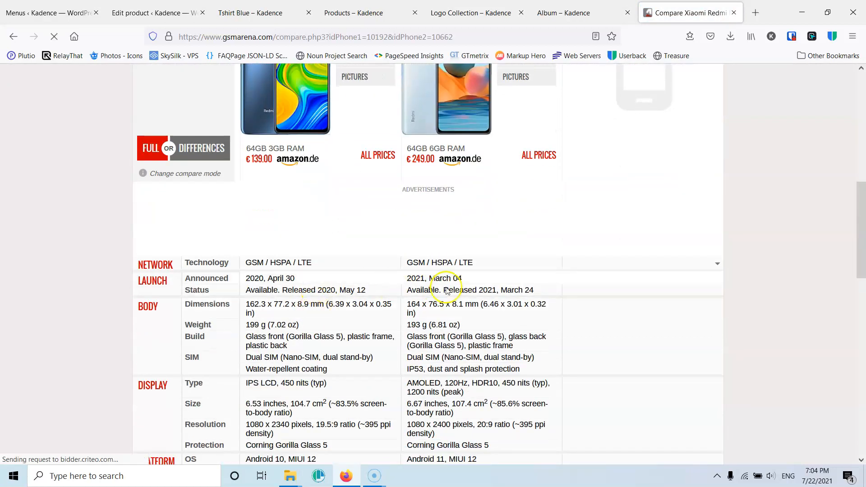
scroll(438, 293, down, 3)
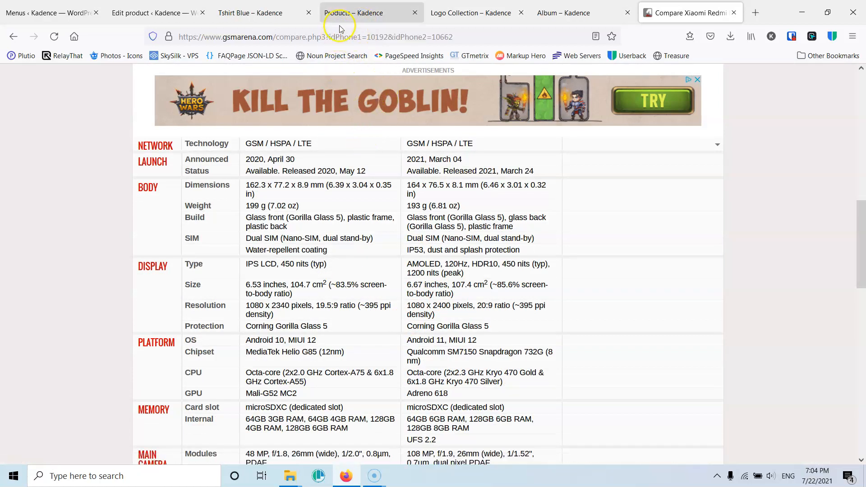
scroll(409, 361, down, 6)
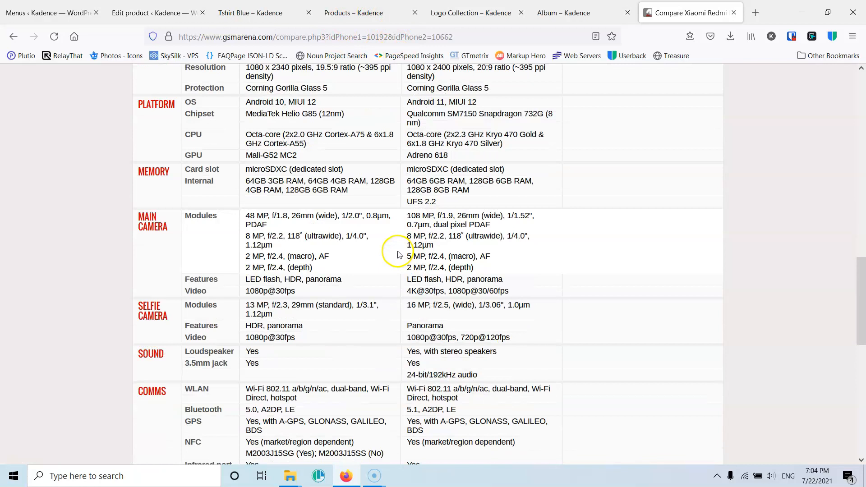
scroll(397, 251, up, 17)
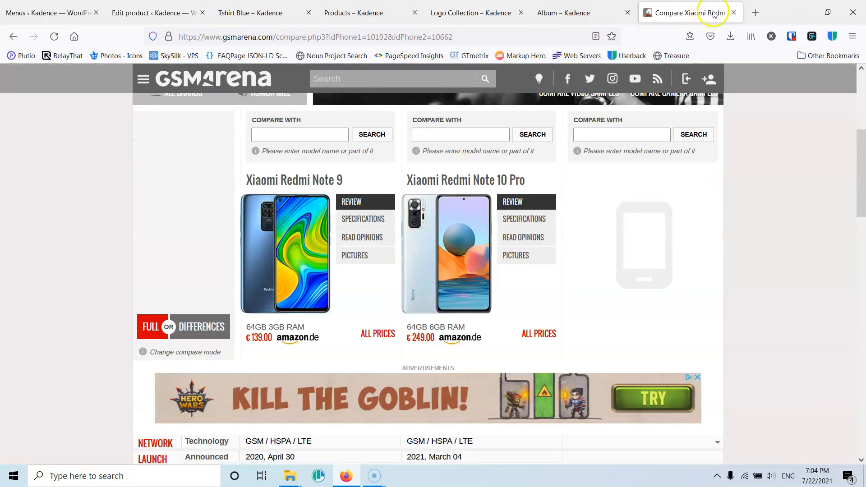
click(732, 12)
- Return to the Tshirt Blue product editor and change its product type to Variable product
click(298, 9)
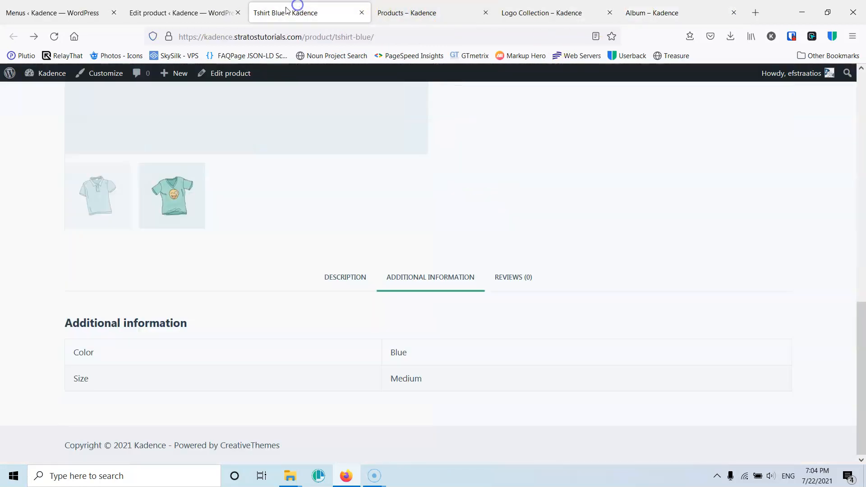
click(202, 13)
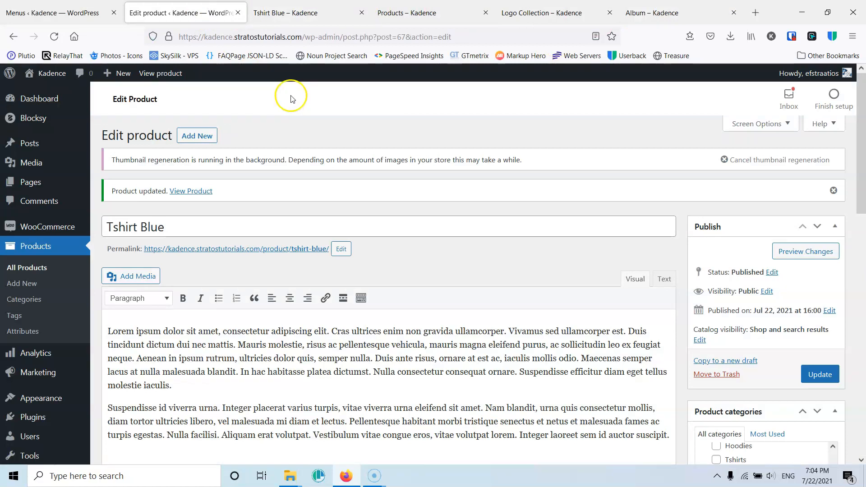
scroll(231, 226, down, 2)
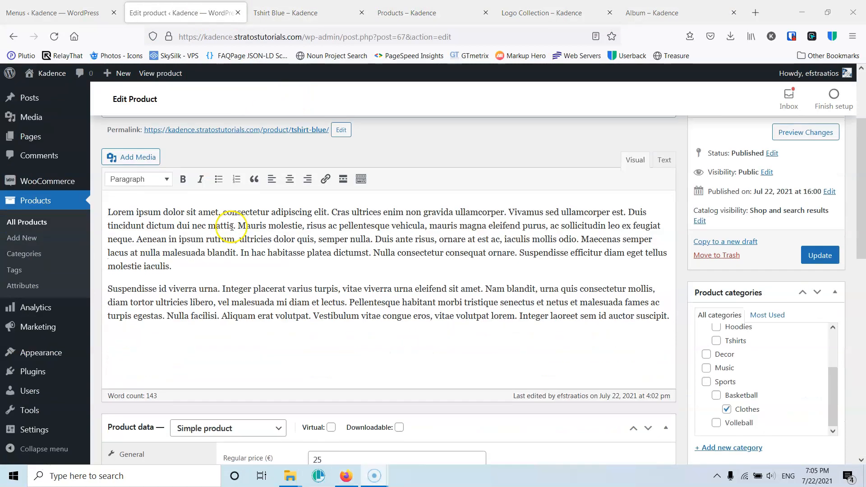
scroll(232, 229, down, 2)
click(229, 308)
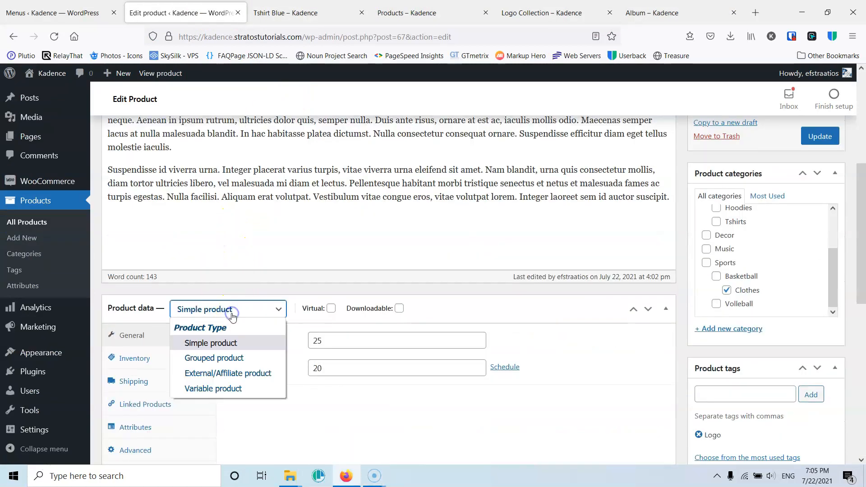
click(230, 388)
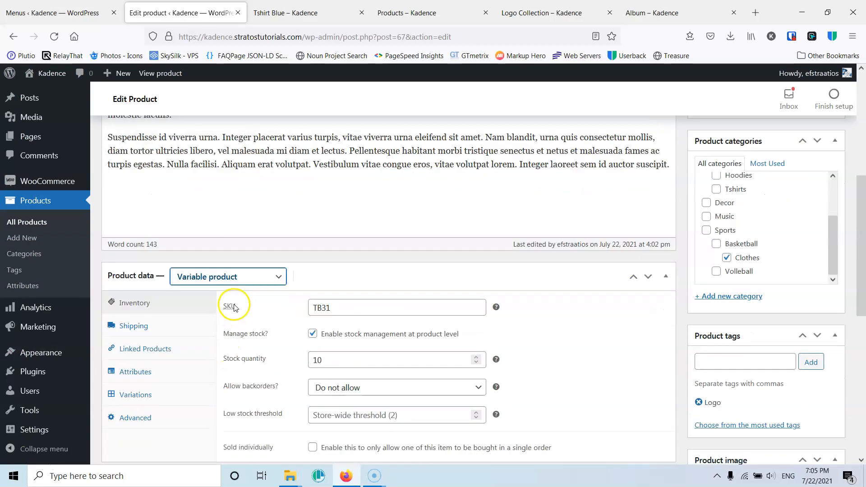
- Alternate the product type between Simple product and Variable product to compare their product data settings, ending on Variable product
scroll(230, 309, down, 2)
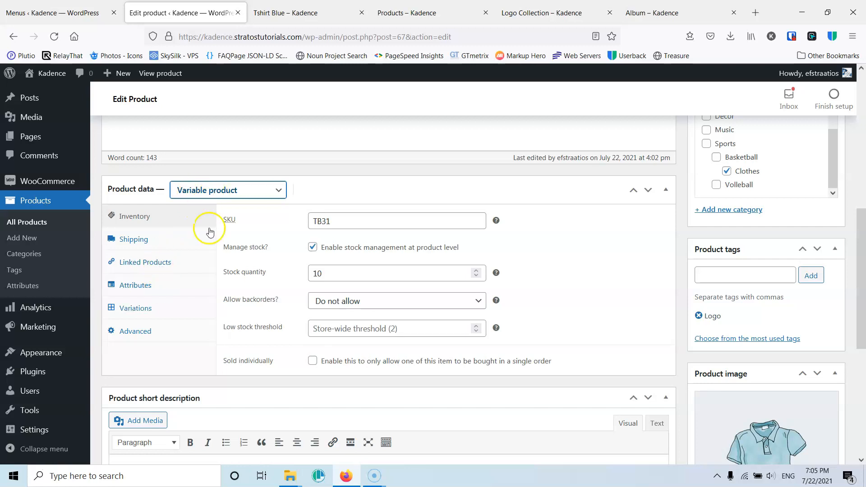
click(212, 190)
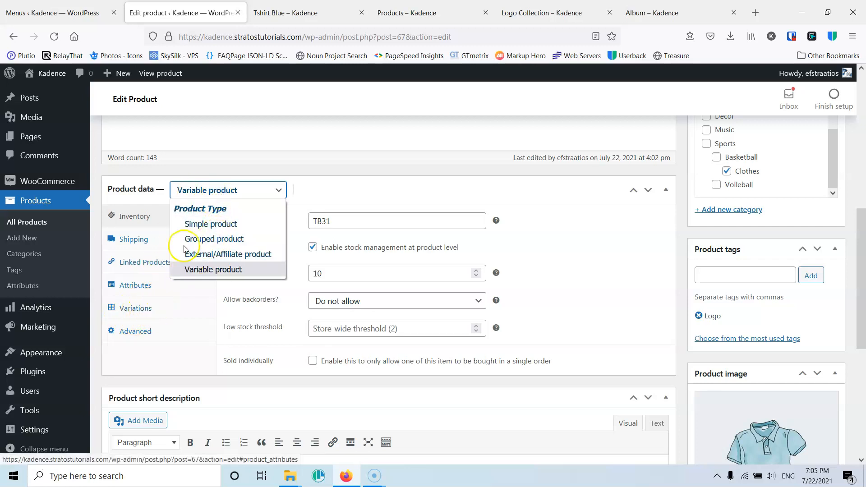
click(210, 225)
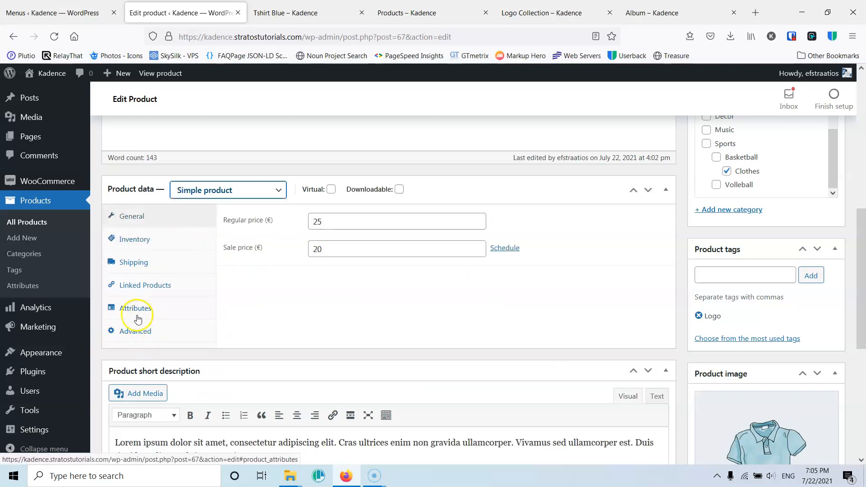
click(219, 194)
click(222, 269)
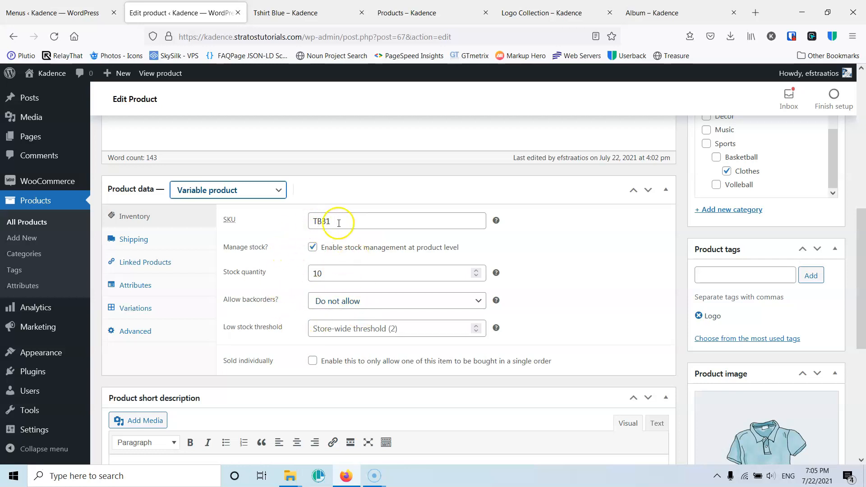
click(218, 195)
click(211, 224)
click(224, 190)
click(213, 269)
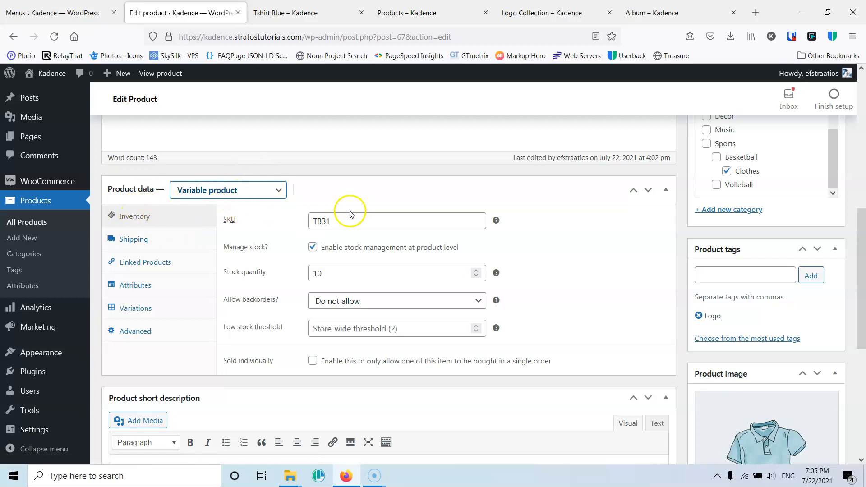
drag(342, 220, 289, 217)
click(331, 221)
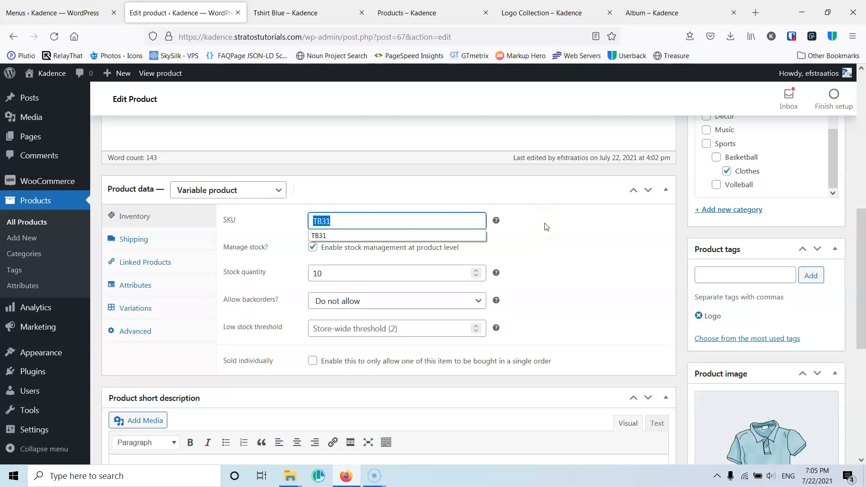
scroll(546, 226, up, 8)
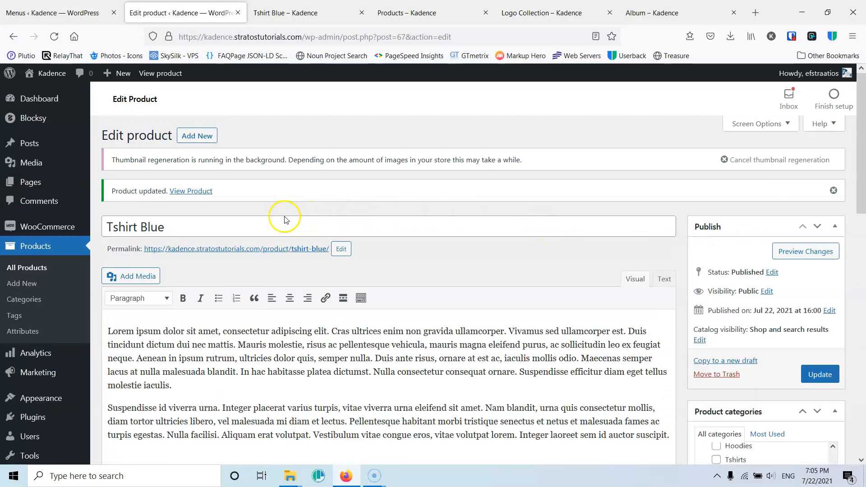
scroll(281, 217, down, 8)
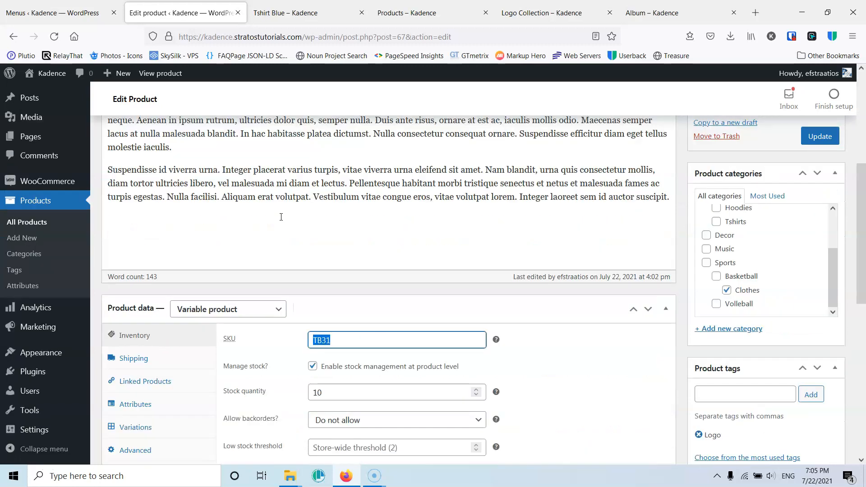
click(332, 221)
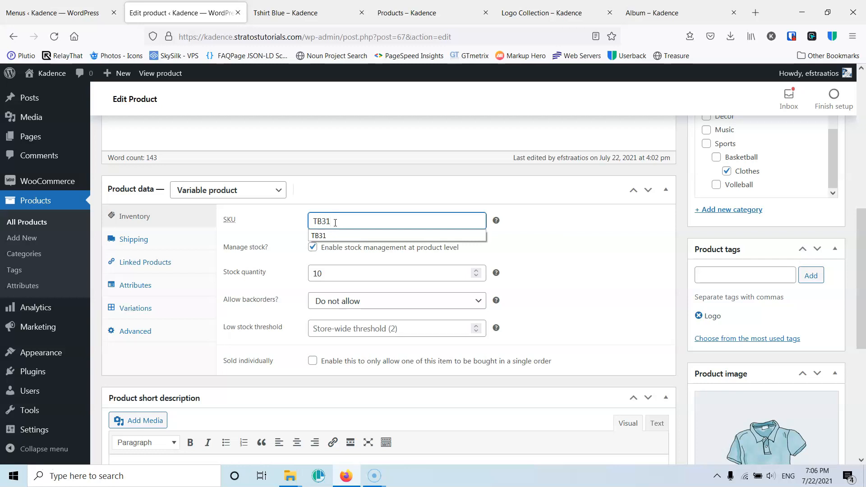
click(568, 258)
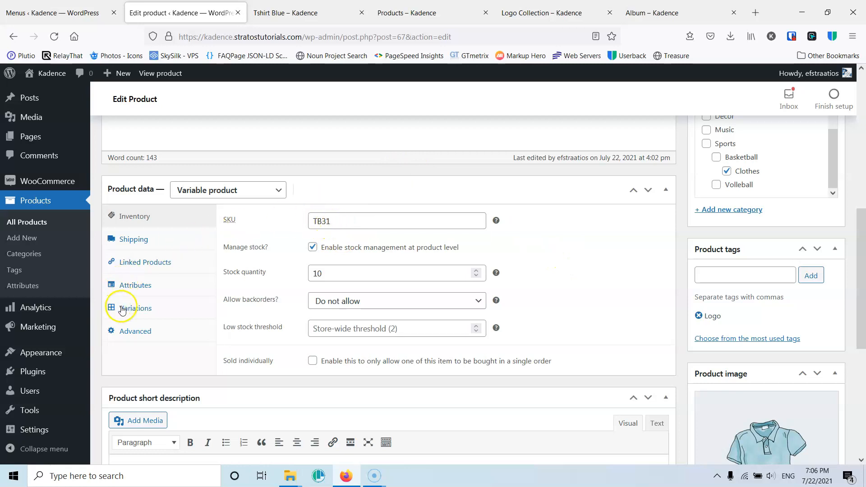
- Expand the product's Color attribute and compare its visibility setting with the Additional Information on the live Tshirt Blue page
click(137, 286)
click(280, 244)
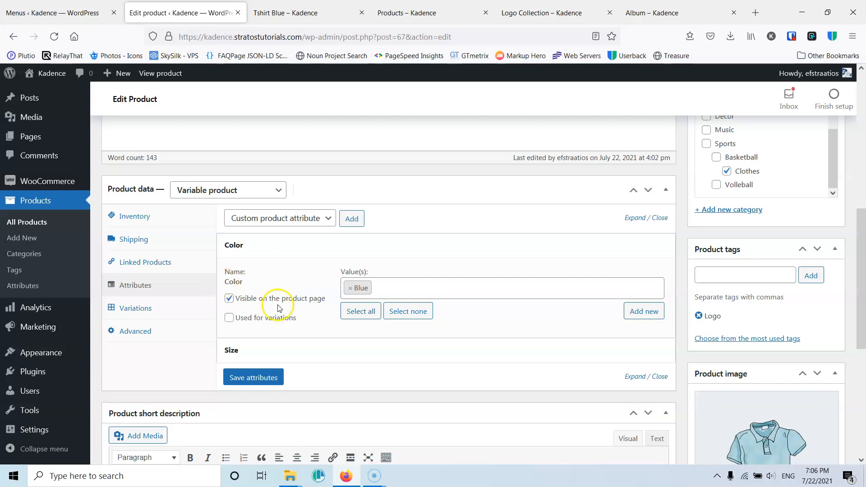
click(261, 9)
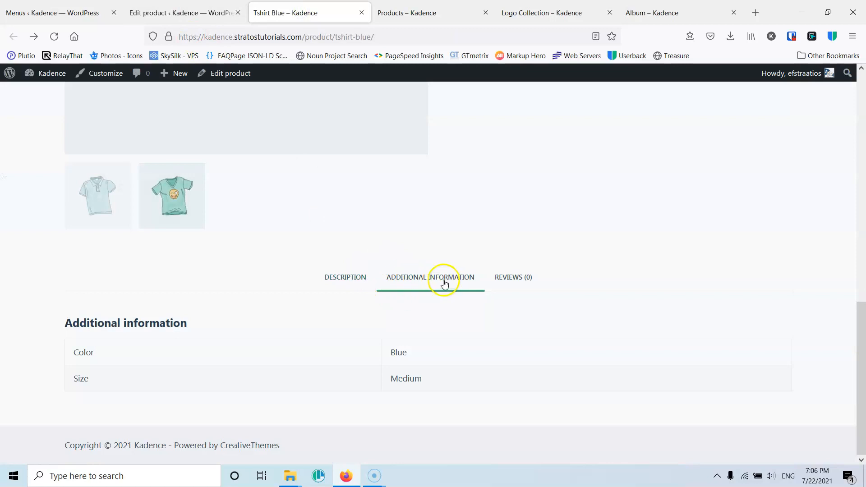
click(200, 10)
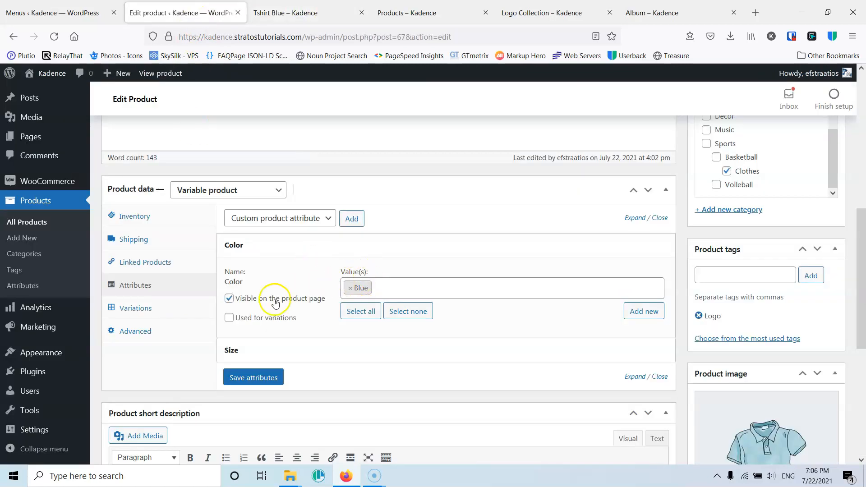
click(298, 14)
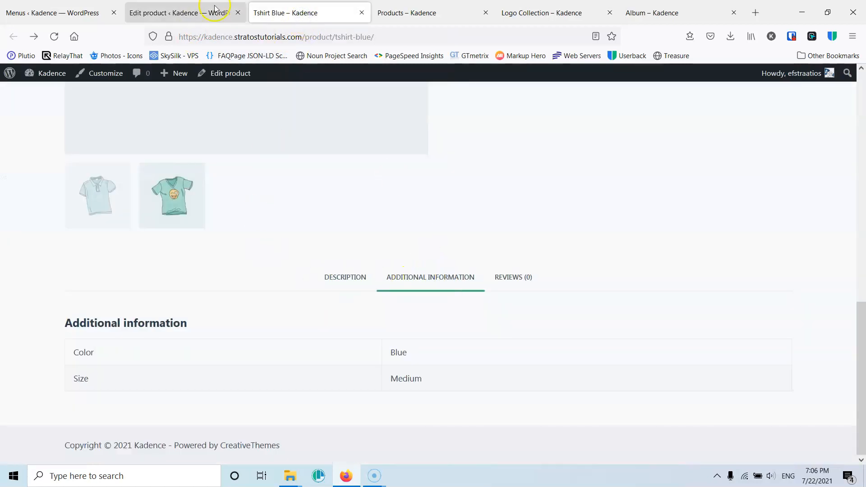
click(199, 11)
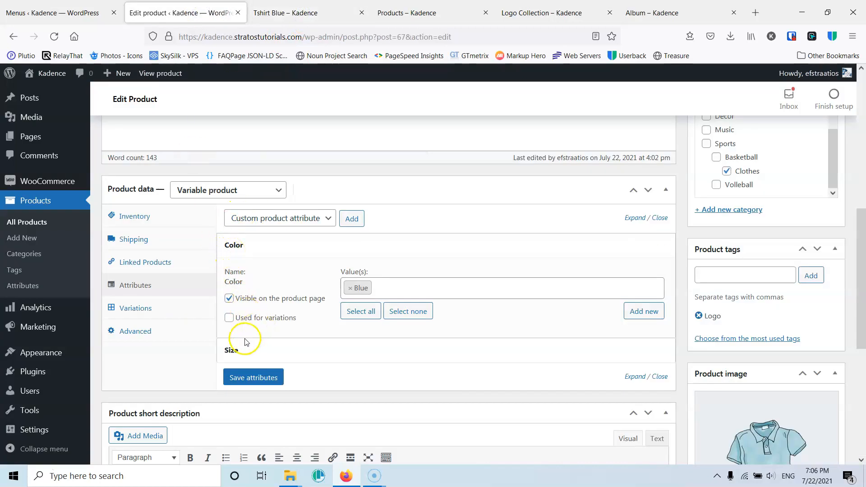
- Use the Size attribute for variations, add the values Large and Small alongside Medium, and save the attributes
click(261, 350)
scroll(269, 316, down, 3)
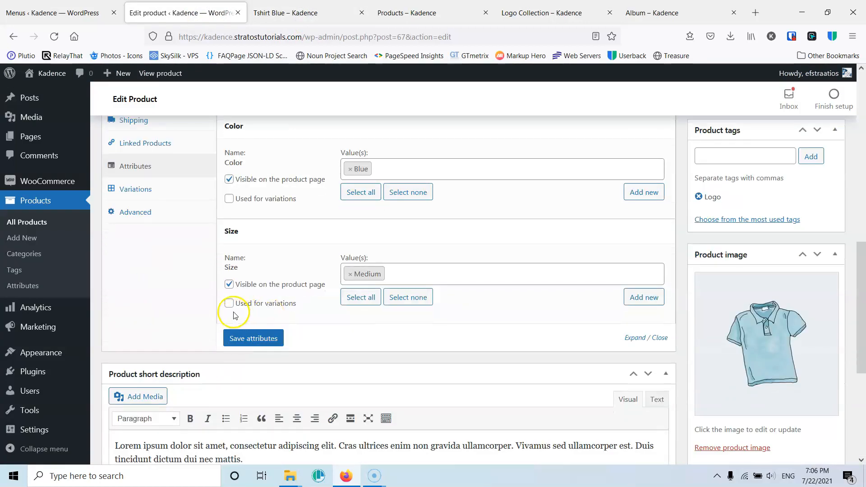
click(279, 265)
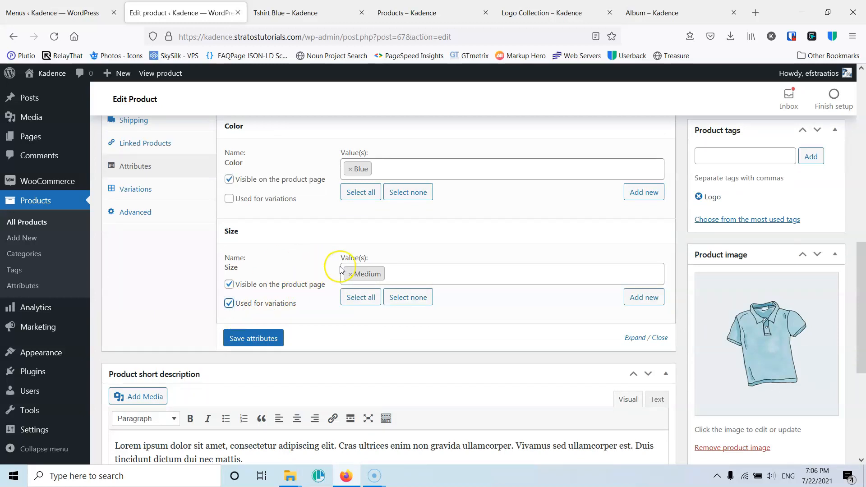
click(415, 273)
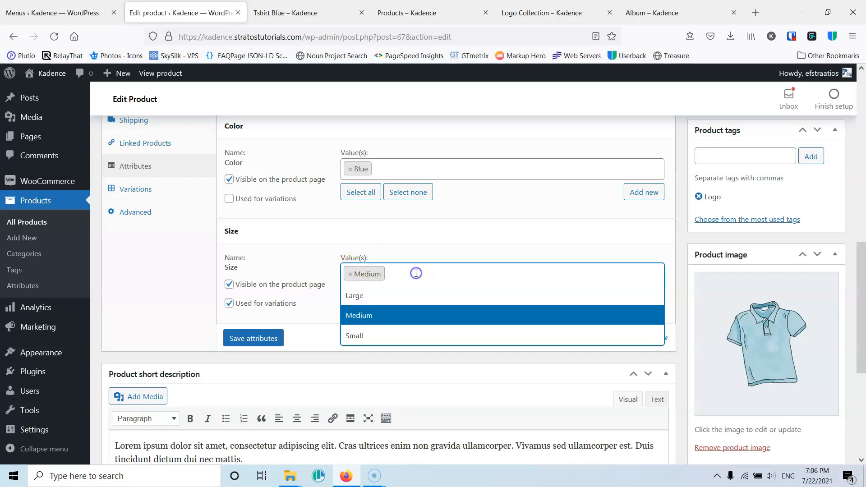
click(378, 303)
click(406, 336)
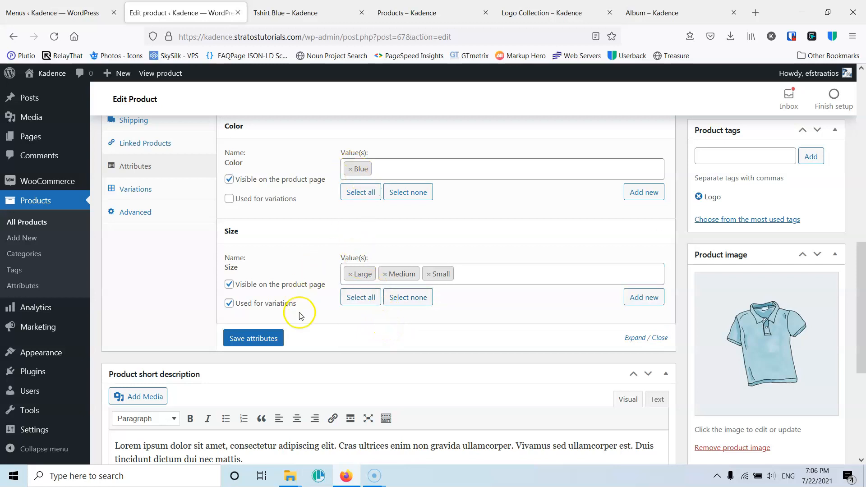
click(256, 341)
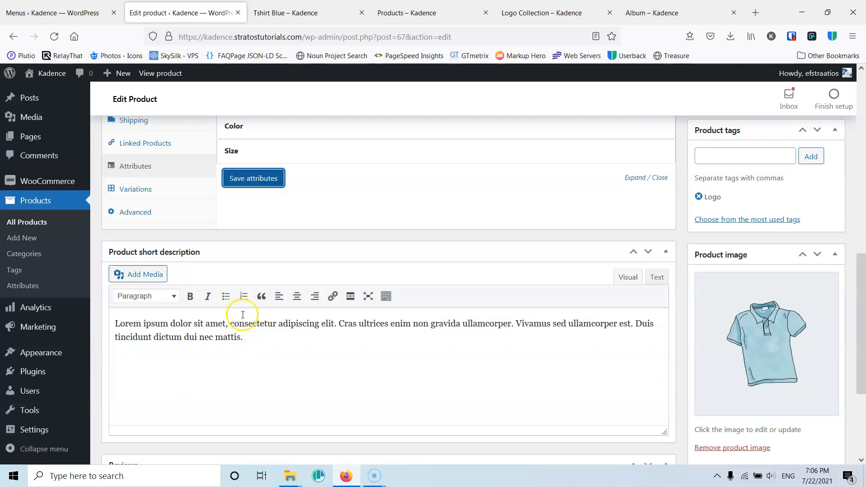
- Try adding a single variation to the product and remove it again
click(149, 197)
scroll(226, 234, up, 4)
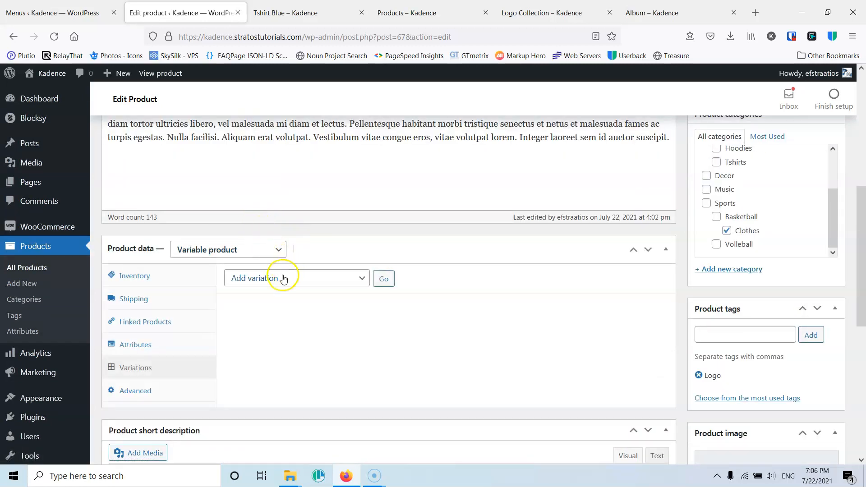
click(384, 280)
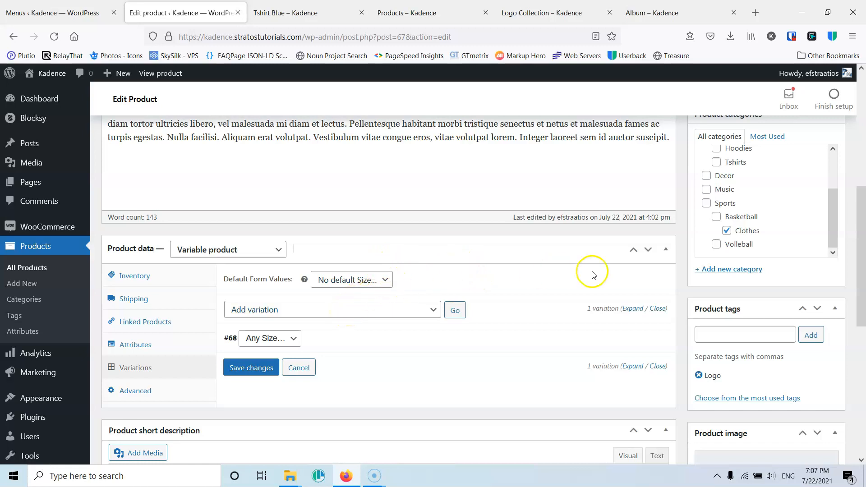
click(301, 367)
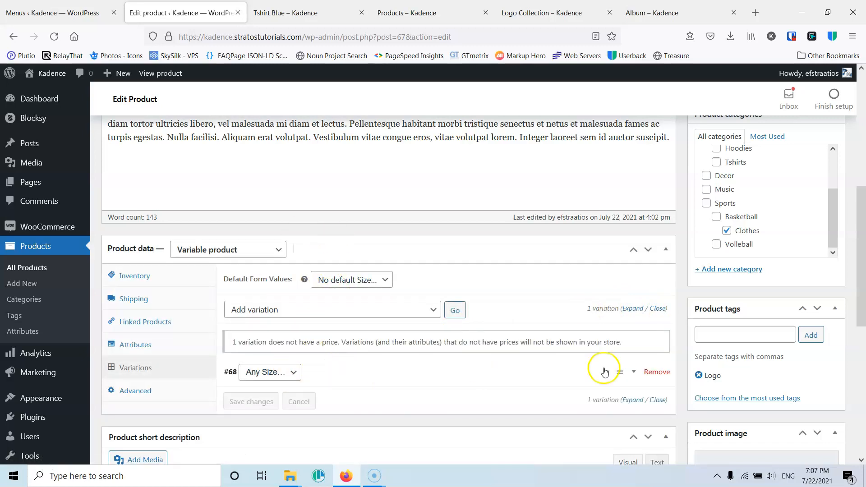
click(654, 372)
click(476, 283)
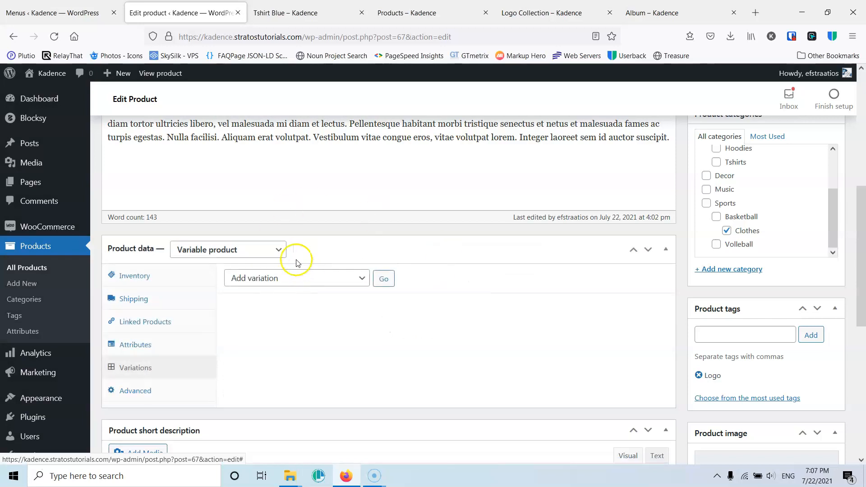
- Create variations from all attributes, accepting the linking of every possible combination
click(293, 283)
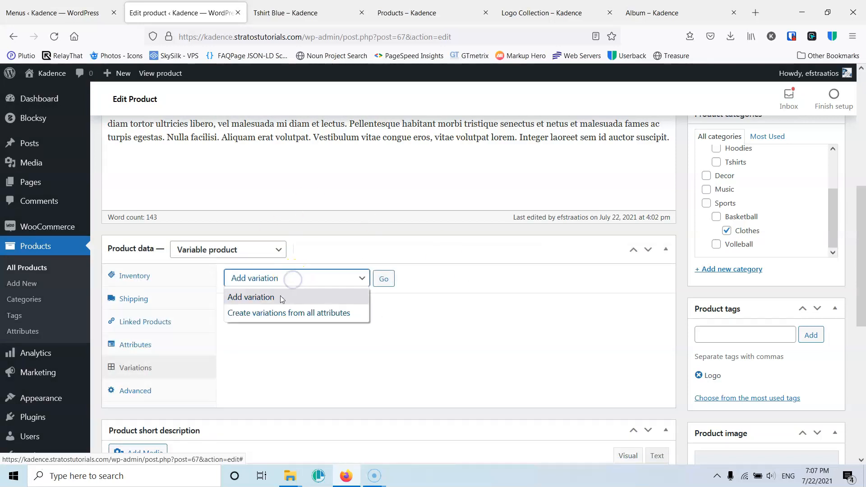
click(238, 317)
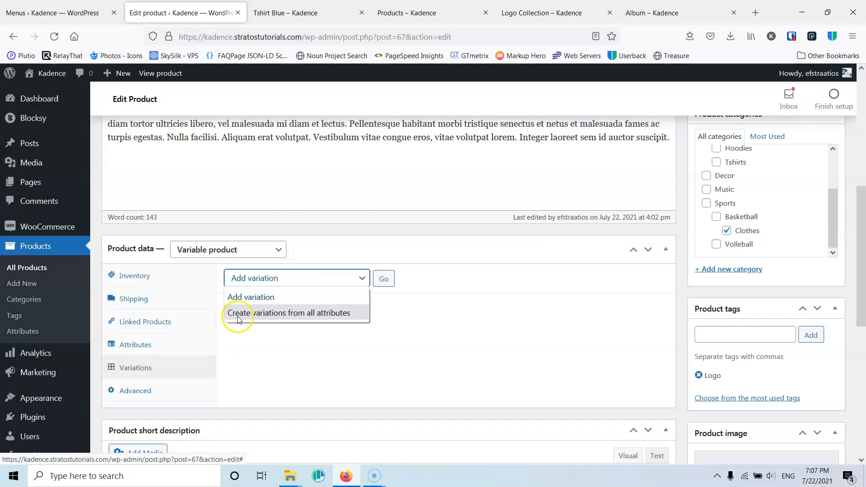
click(322, 315)
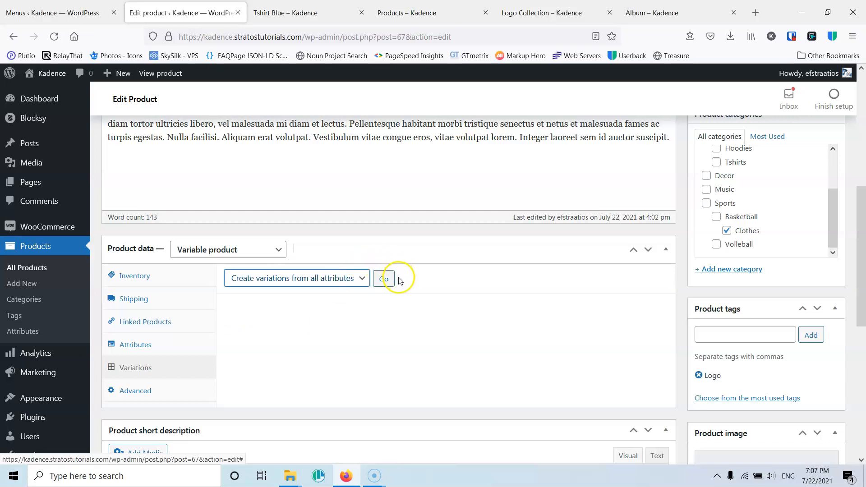
click(383, 278)
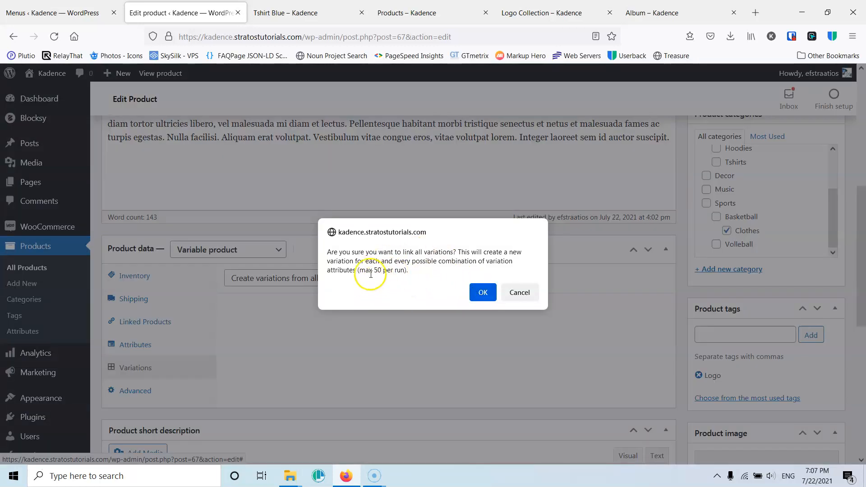
click(481, 292)
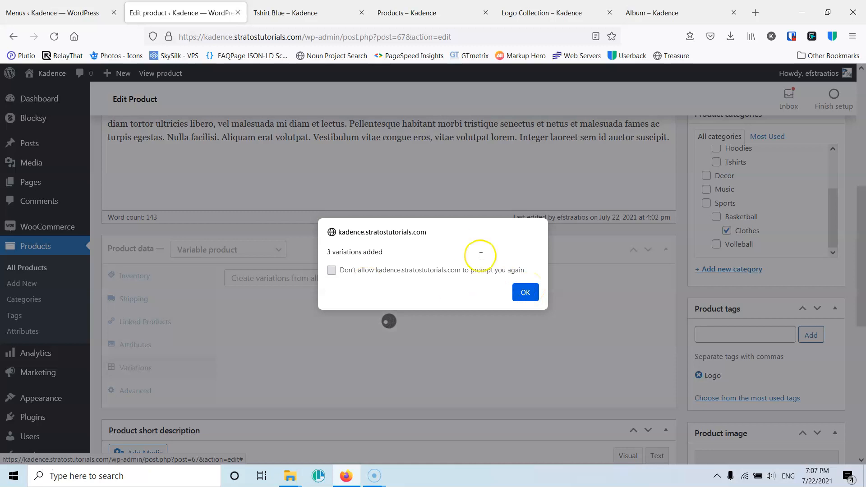
click(523, 292)
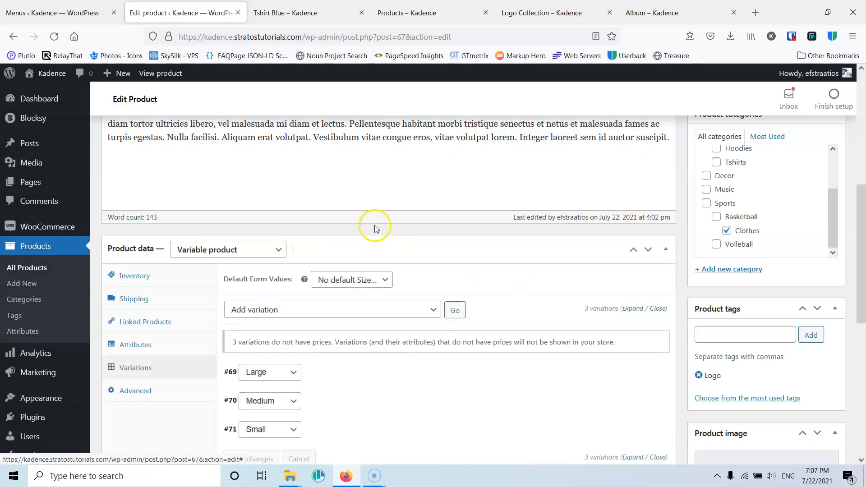
- Reorder the variations so Medium comes before Large, and collapse the Medium variation's details
scroll(374, 230, down, 3)
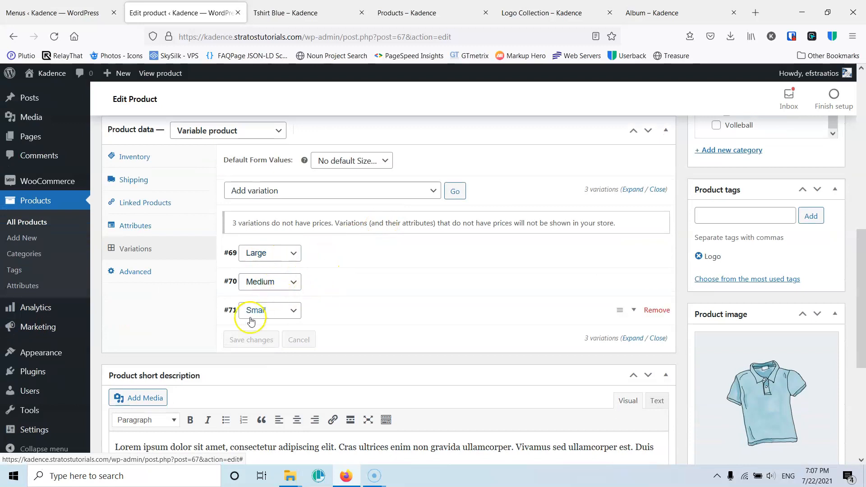
drag(229, 285, 226, 264)
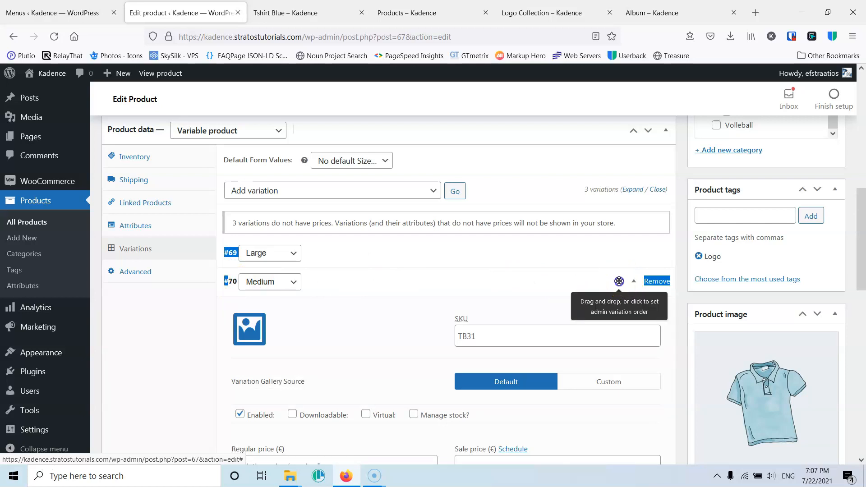
drag(619, 281, 618, 252)
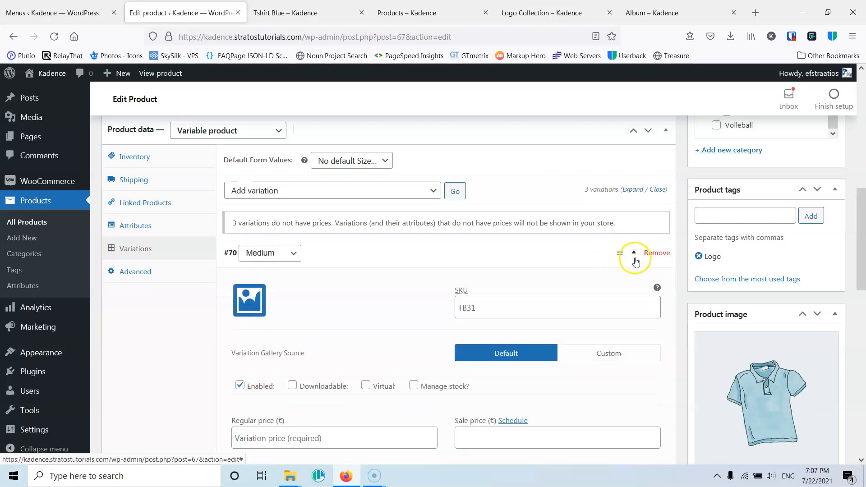
click(635, 254)
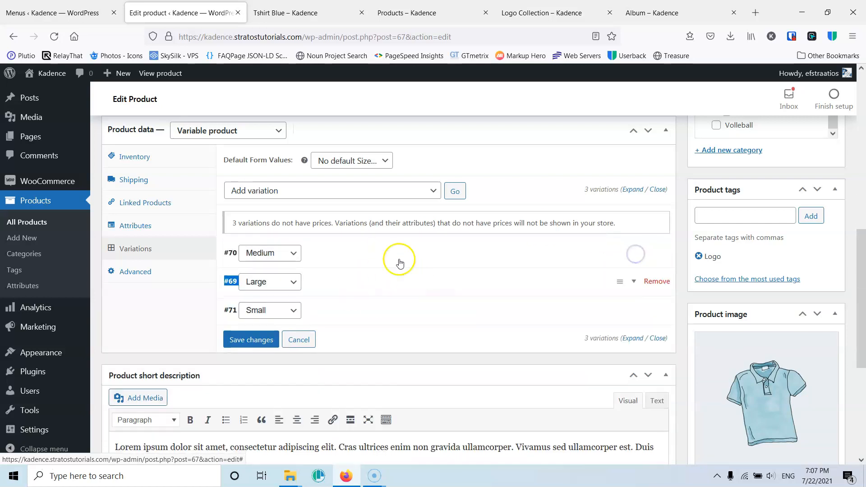
click(212, 276)
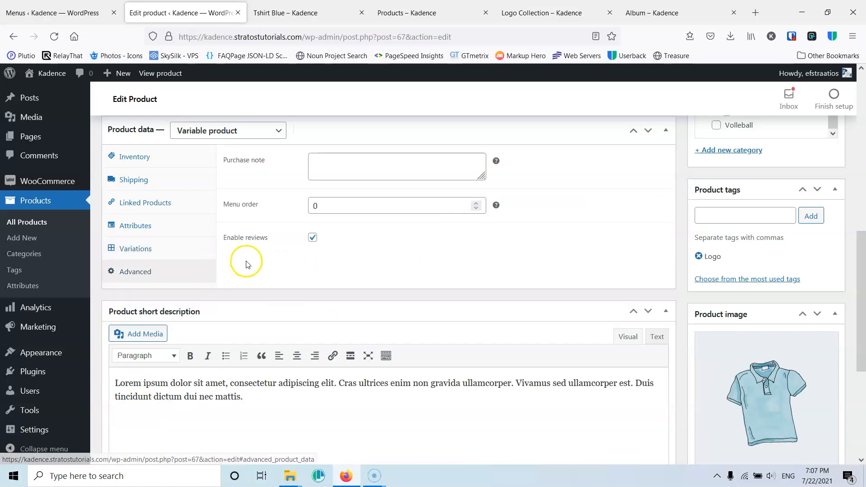
click(156, 256)
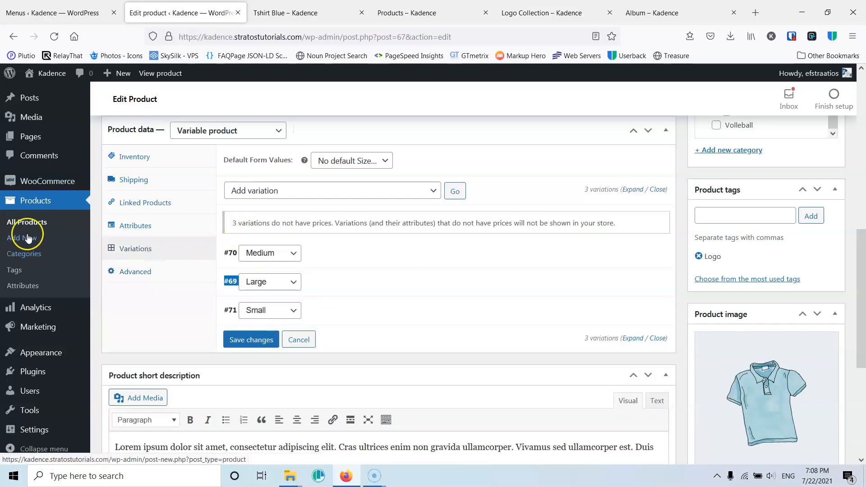
click(317, 268)
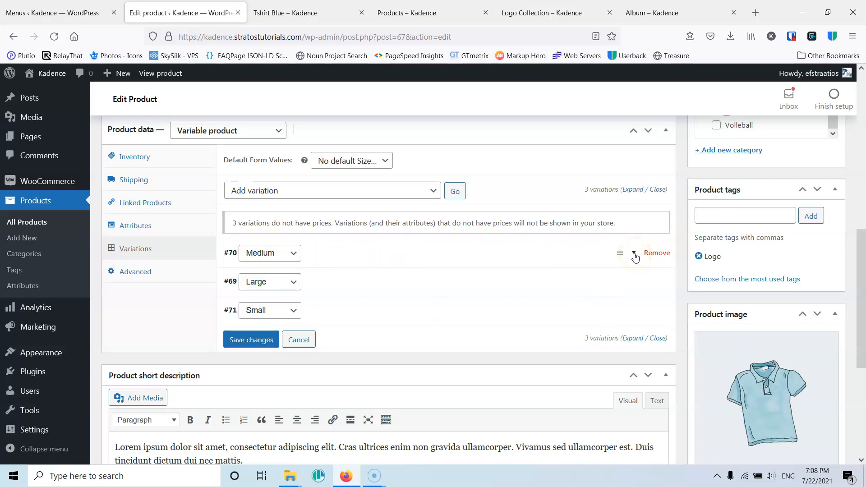
- Expand all variations and set tshirt-2.jpg as the Medium variation's image, copying its title into the alt text
click(633, 190)
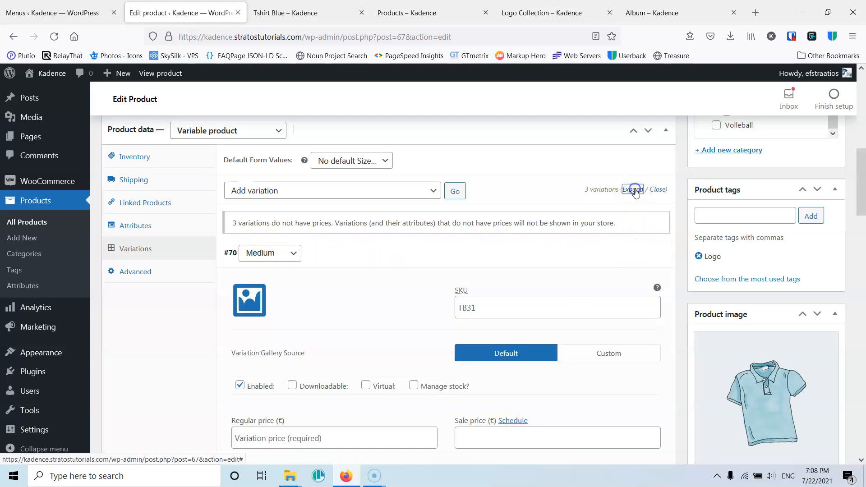
scroll(417, 363, down, 5)
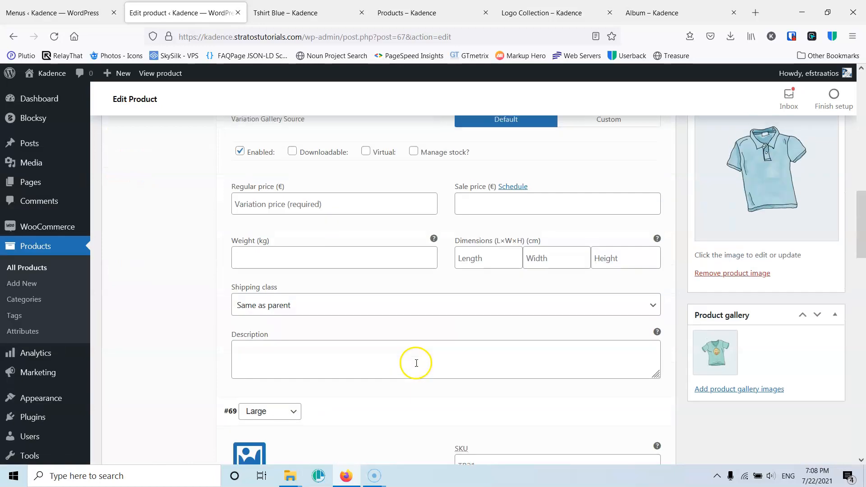
scroll(416, 363, up, 9)
scroll(406, 358, down, 5)
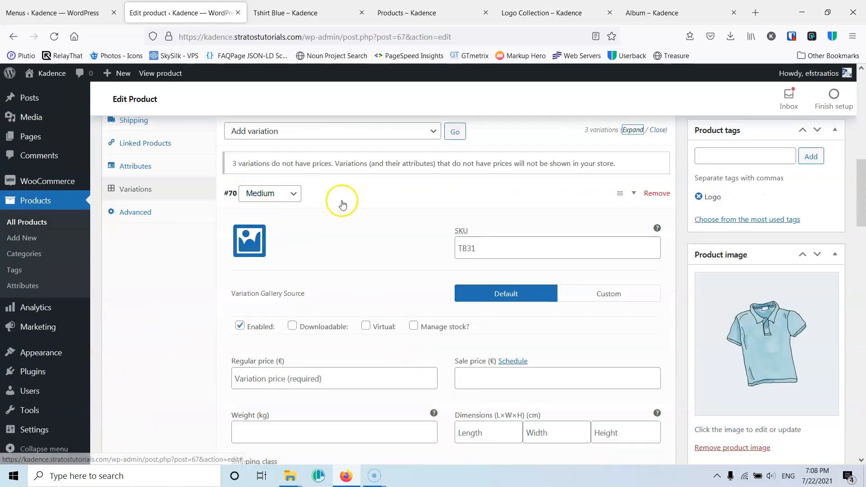
click(249, 241)
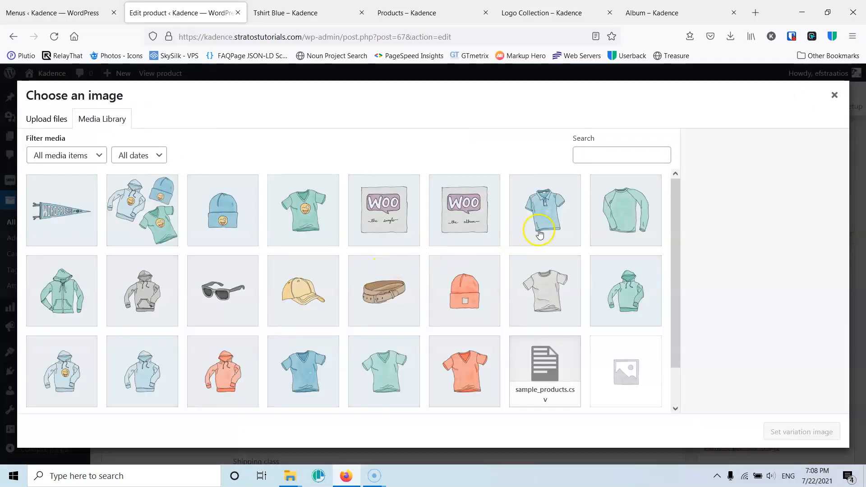
click(558, 292)
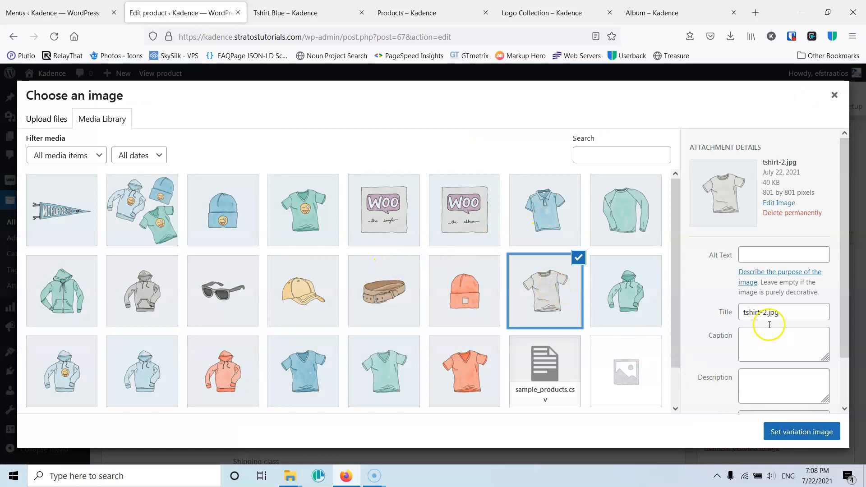
drag(795, 316, 682, 317)
key(ctrl+c)
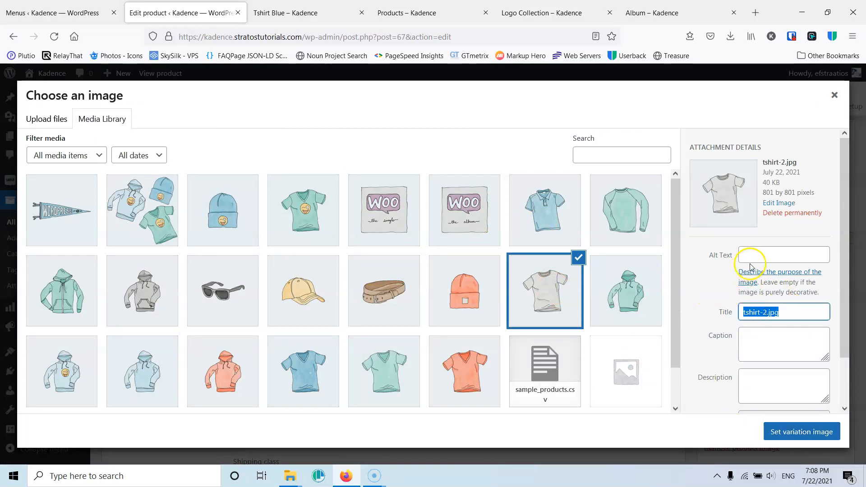
click(755, 256)
key(ctrl+v)
click(794, 439)
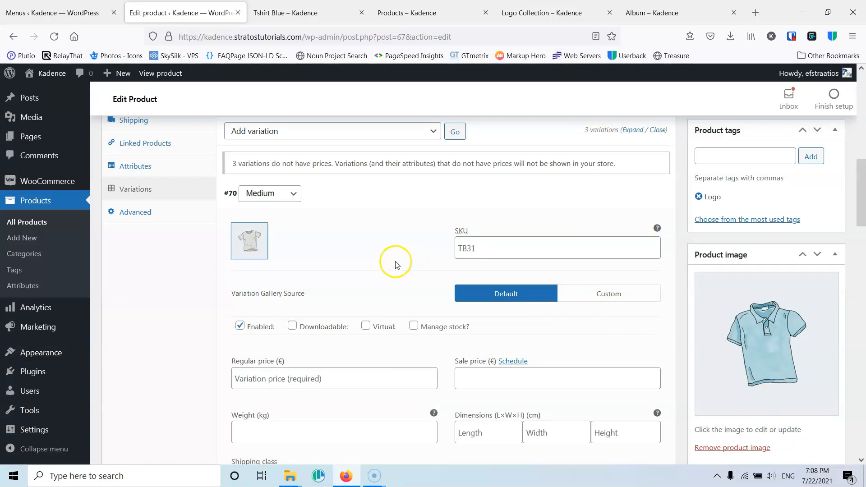
- Set the Medium variation's SKU to TB31m
click(485, 247)
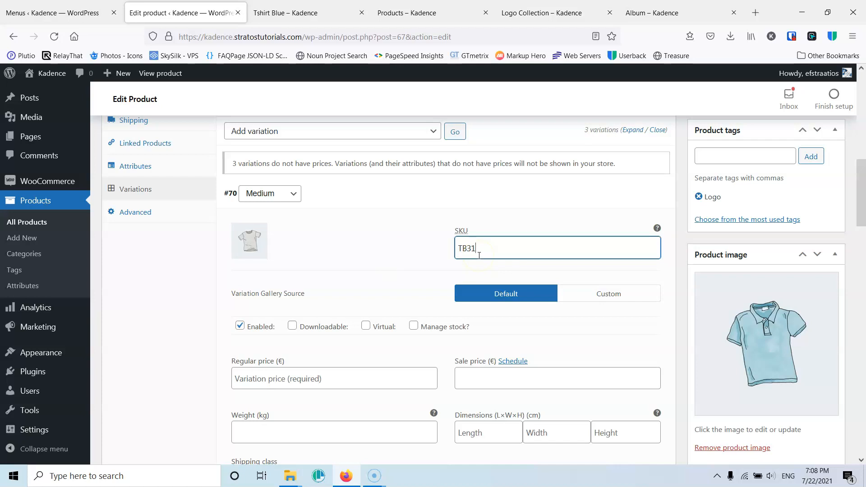
text(TB31m)
scroll(419, 260, down, 1)
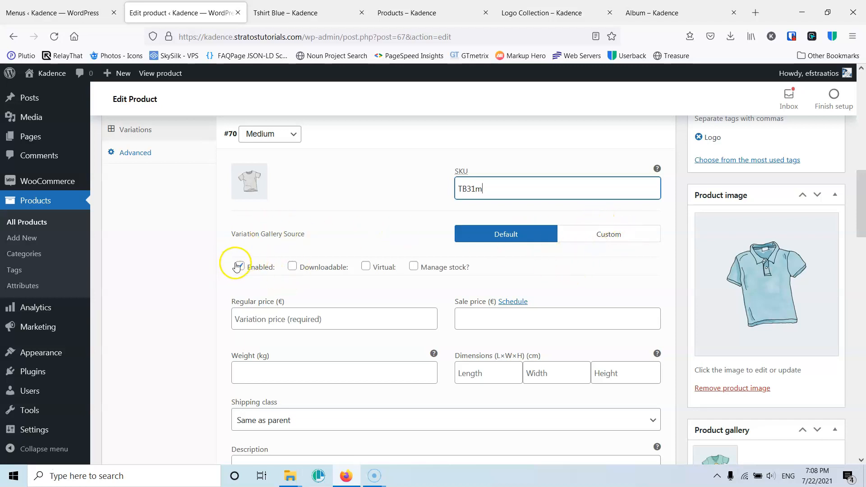
key(Tab)
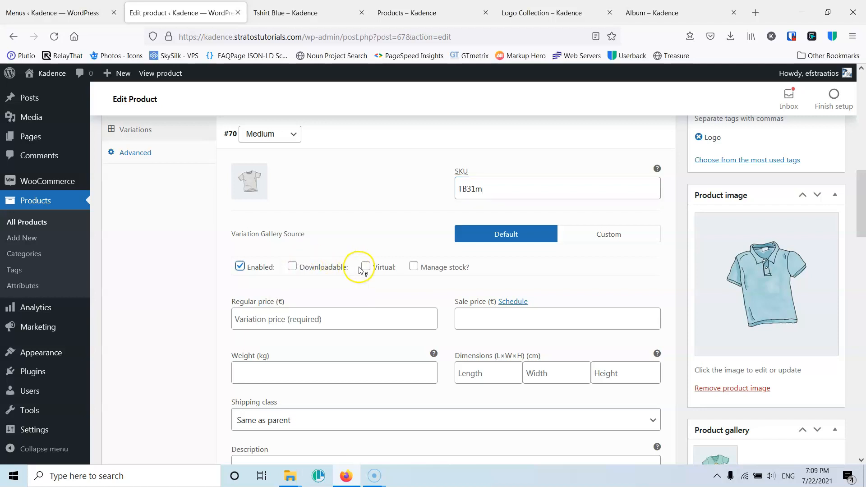
- Try enabling stock management for the Medium variation and turn it off again
click(412, 267)
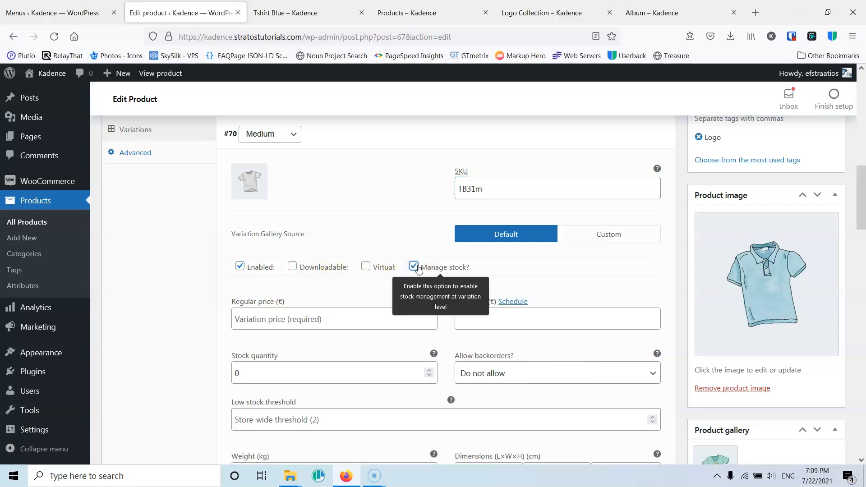
click(417, 267)
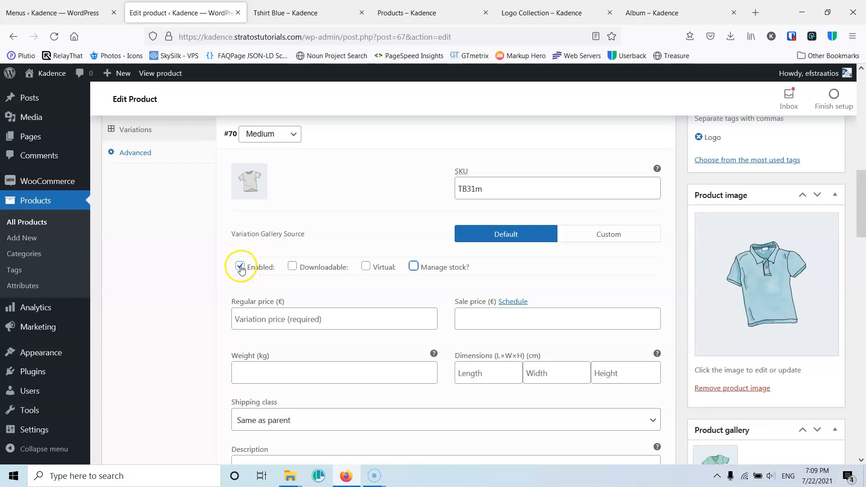
click(412, 271)
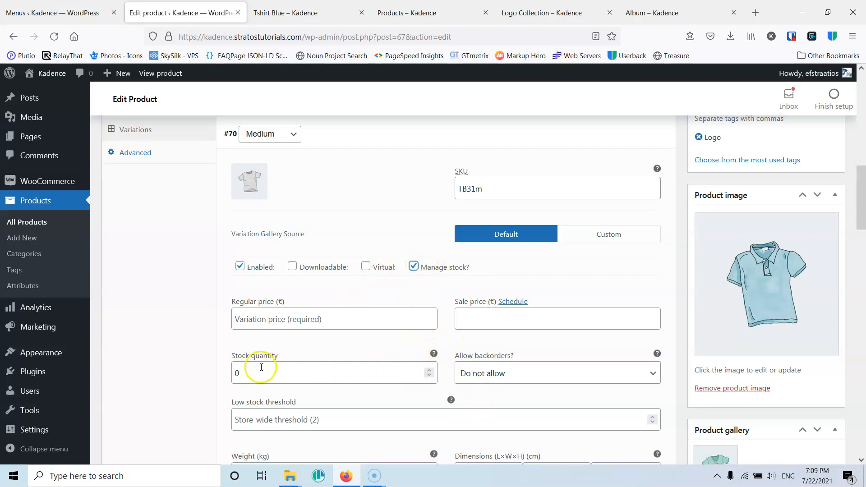
scroll(262, 363, down, 2)
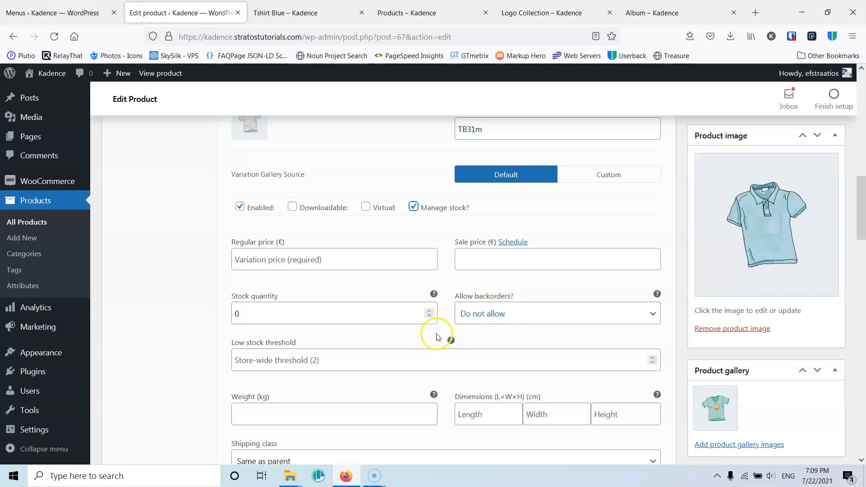
click(413, 207)
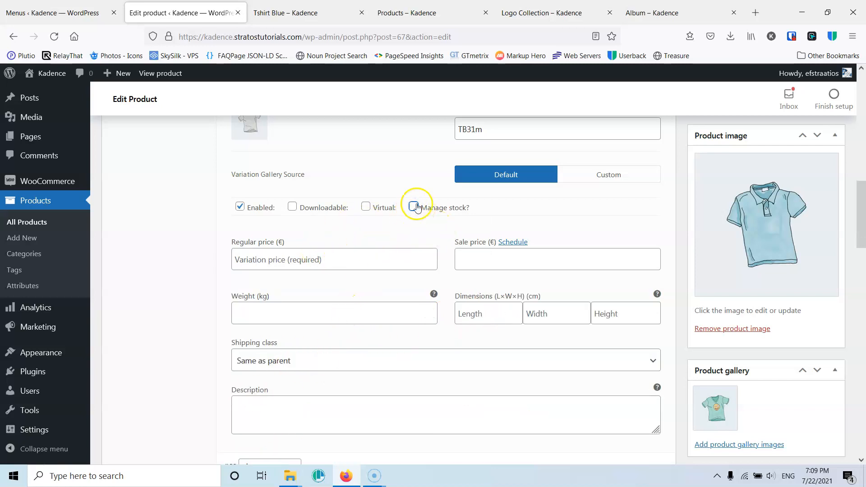
- Set the Medium variation's regular price to 30 €, leaving its sale price and weight empty
click(334, 260)
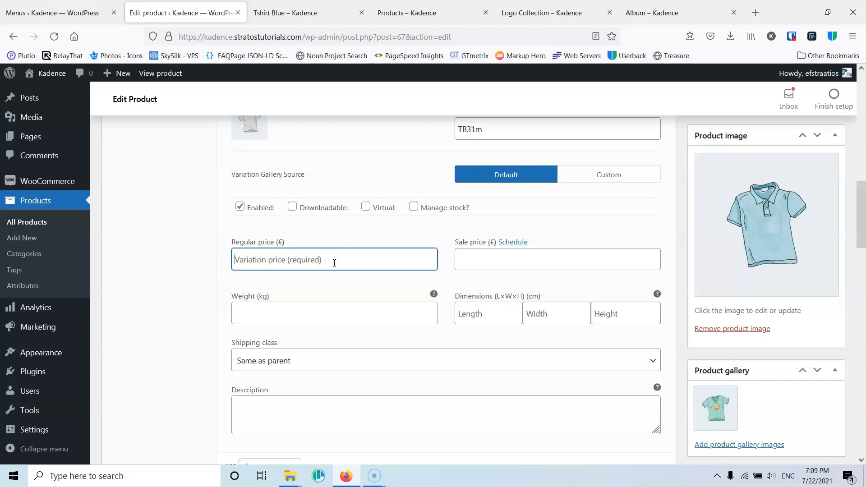
text(30)
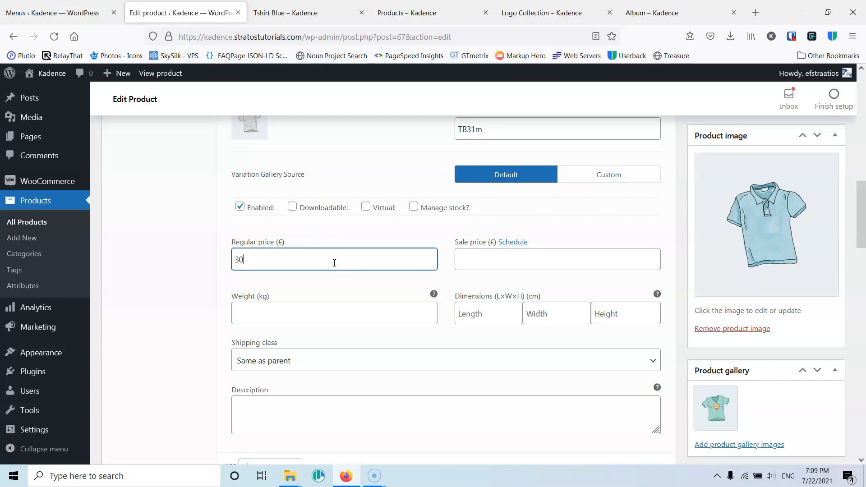
click(482, 262)
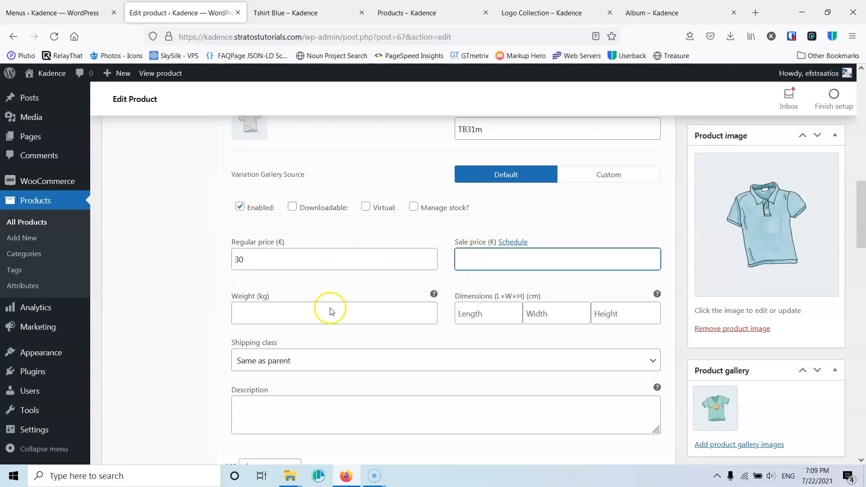
click(276, 312)
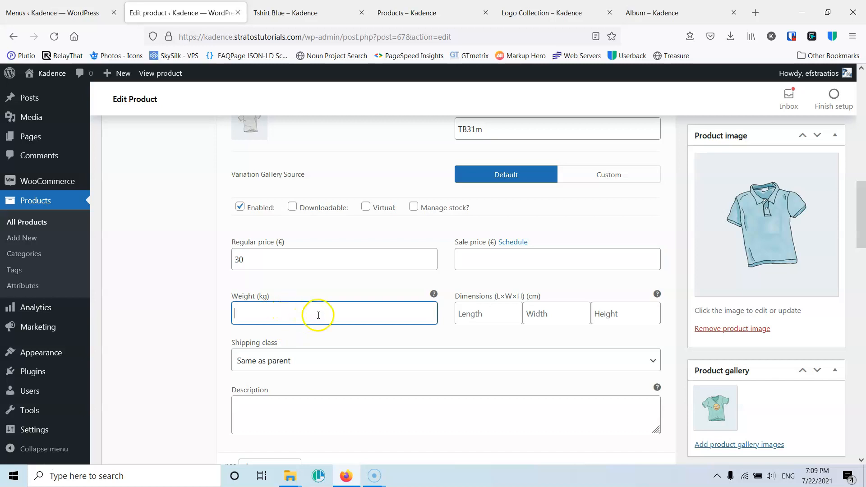
- Set hoodie-green-1.jpg as the Large variation's image, copying its title into the alt text
scroll(437, 350, down, 2)
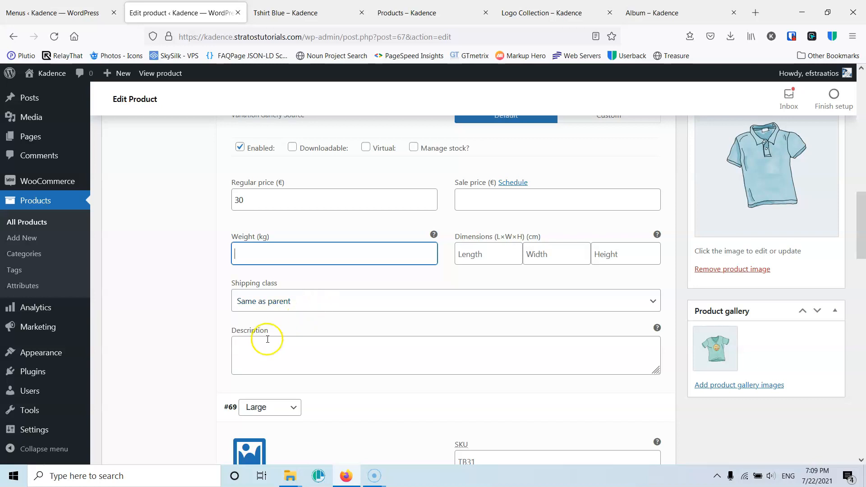
scroll(248, 347, down, 4)
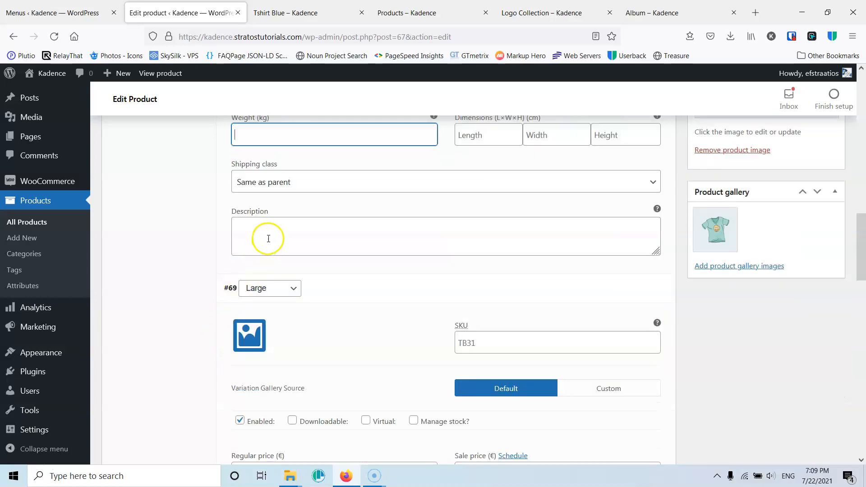
scroll(275, 255, up, 4)
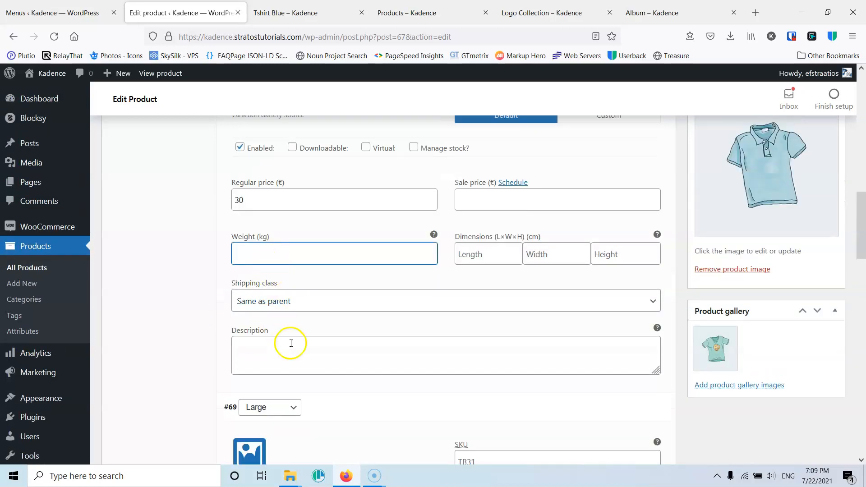
scroll(288, 341, down, 4)
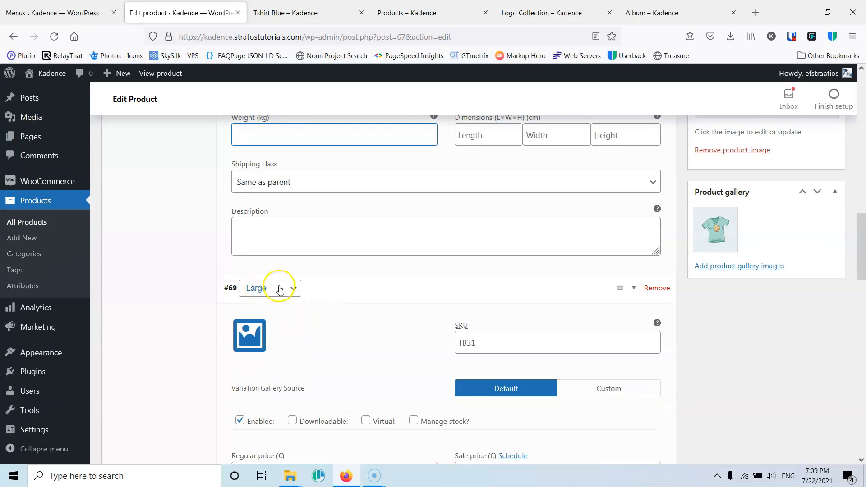
scroll(287, 291, down, 4)
click(247, 218)
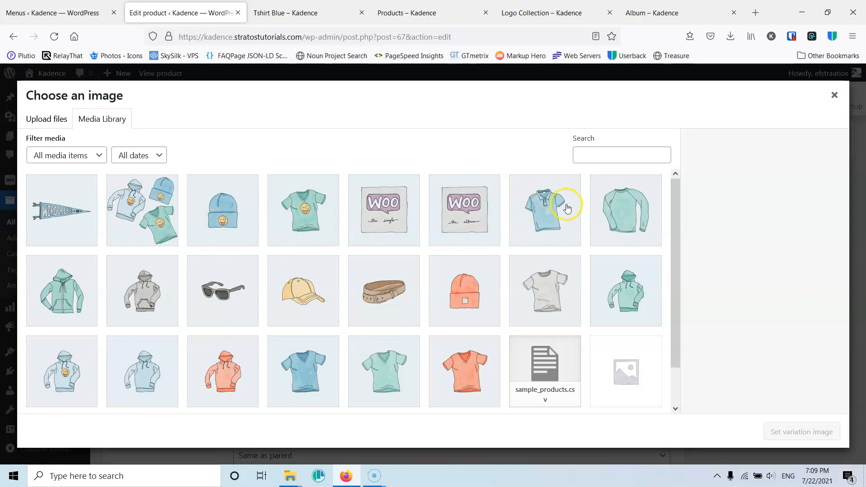
click(640, 288)
drag(814, 313, 661, 322)
click(749, 255)
key(ctrl+v)
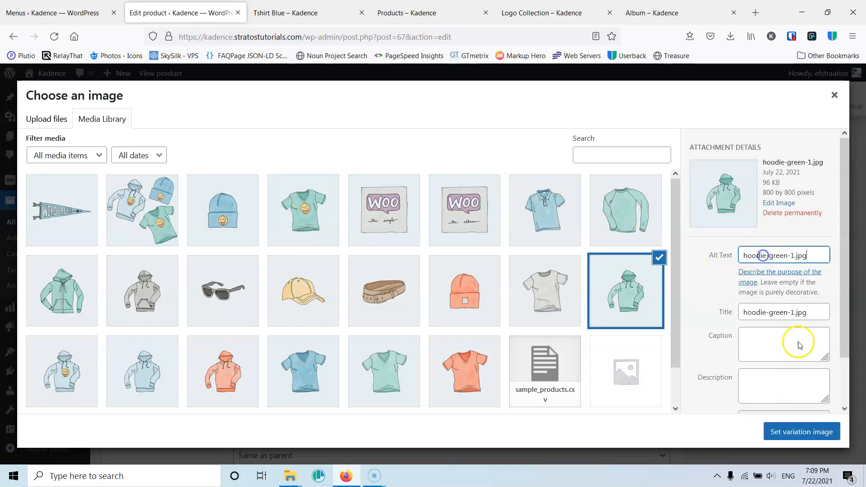
click(794, 431)
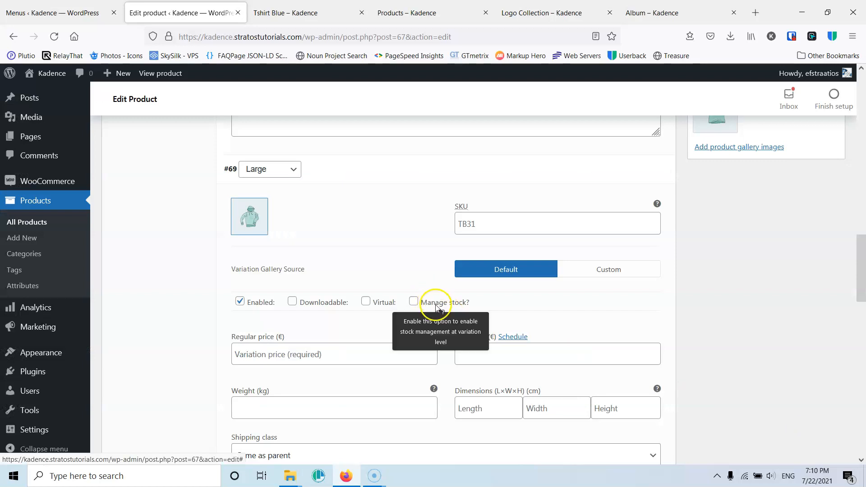
- Give the Large variation the SKU TB31l, a regular price of 35 € and a sale price of 32 €
scroll(435, 300, down, 1)
click(476, 165)
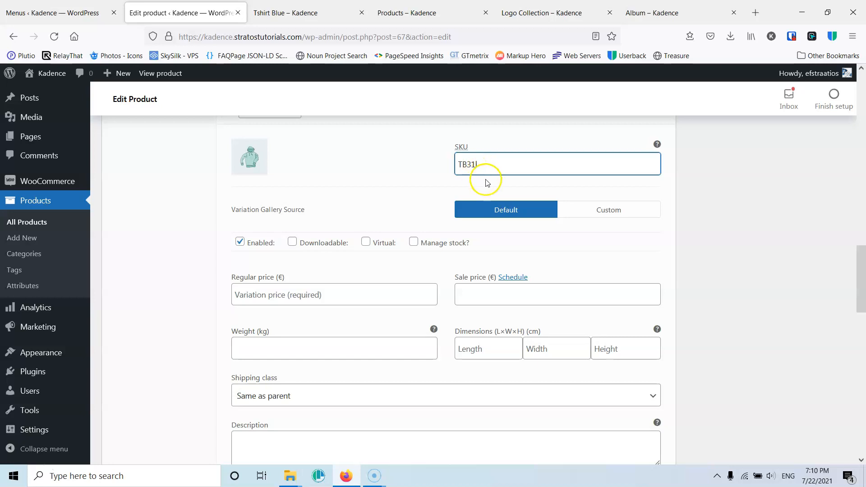
click(270, 295)
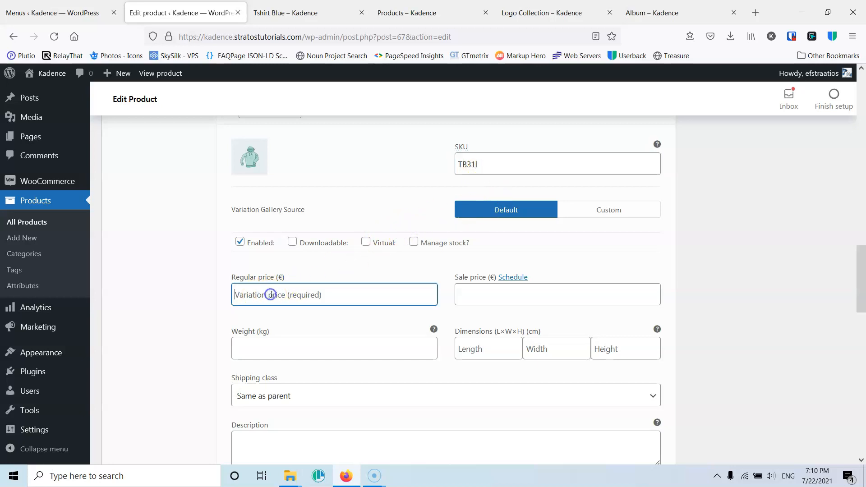
scroll(278, 300, up, 8)
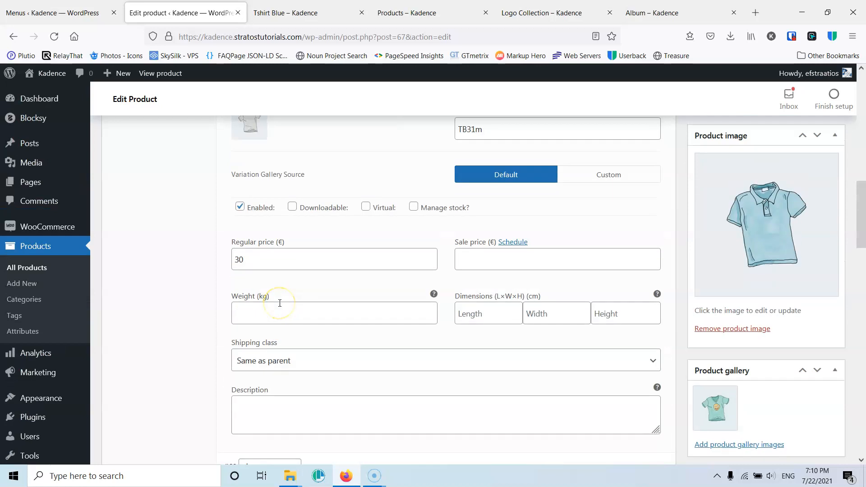
scroll(280, 303, down, 8)
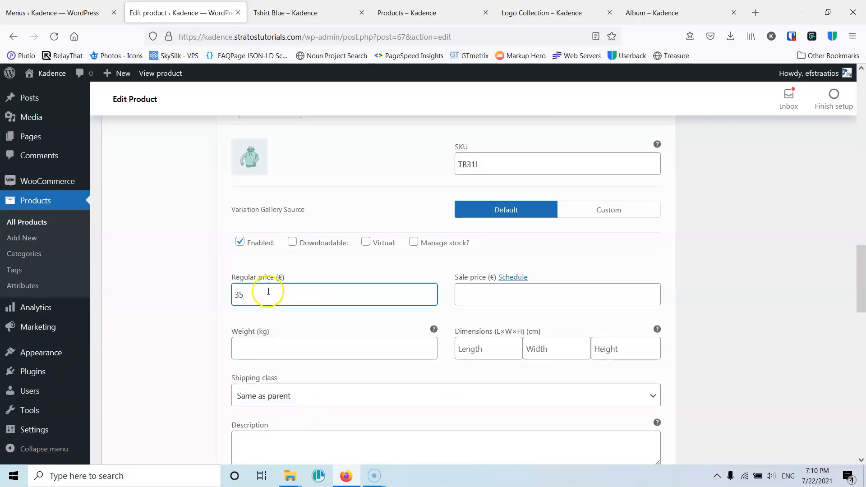
click(499, 294)
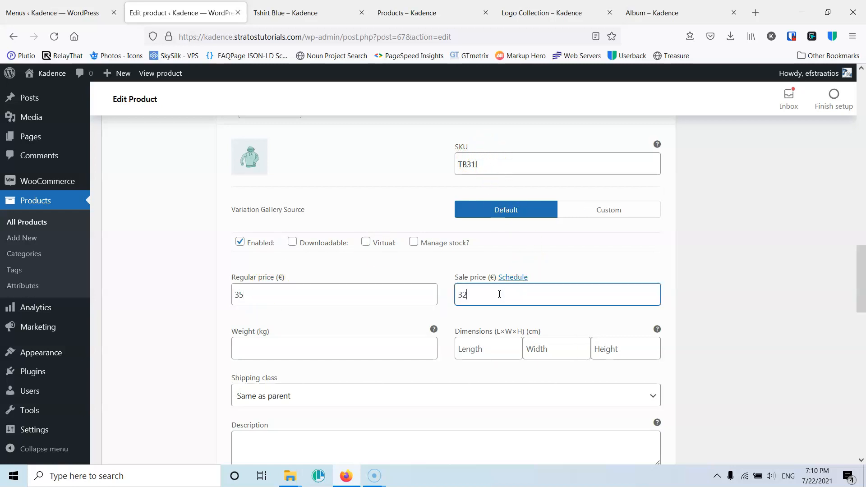
- Set the blue V-neck T-shirt picture from the media library as the Small variation's image
scroll(189, 374, down, 6)
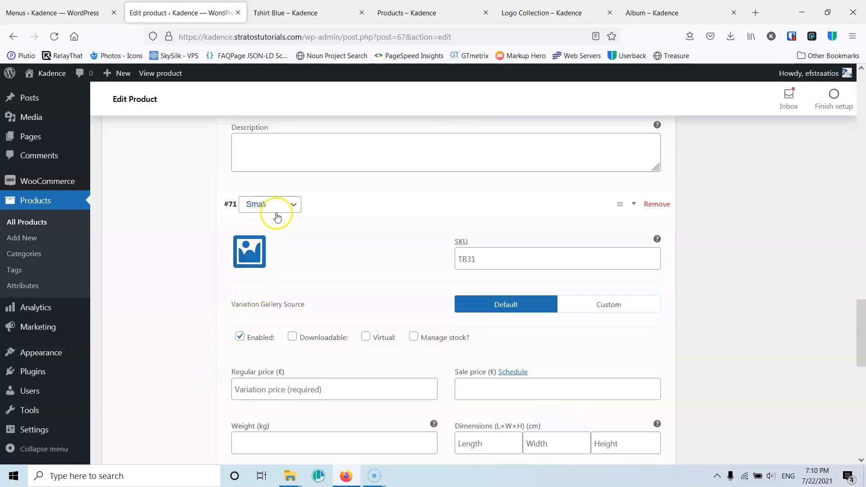
click(248, 258)
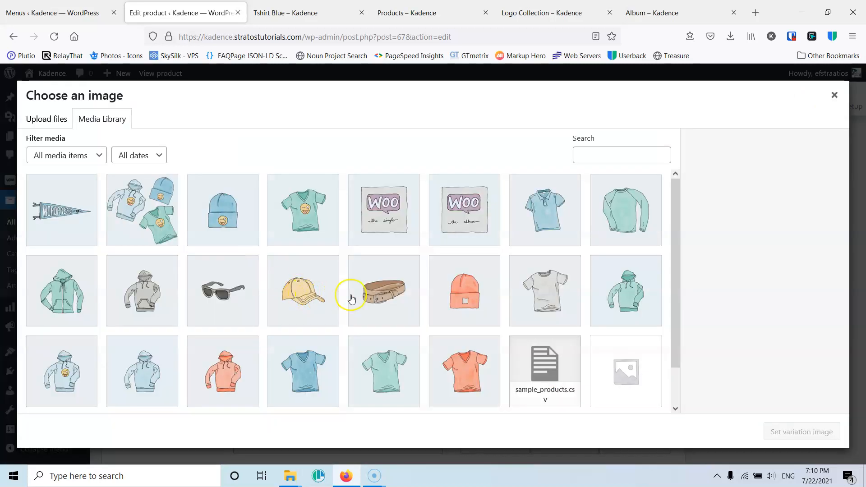
click(285, 377)
click(801, 431)
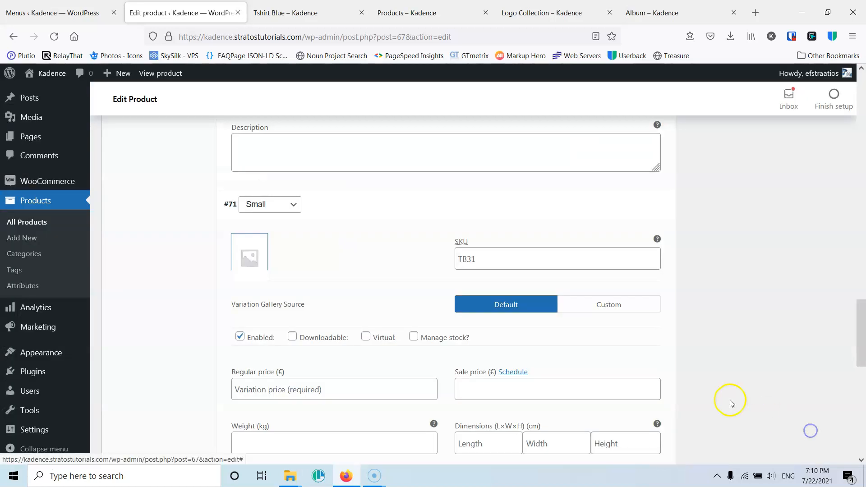
- Give the Small variation the SKU TB21s and a regular price of 25 €
click(515, 260)
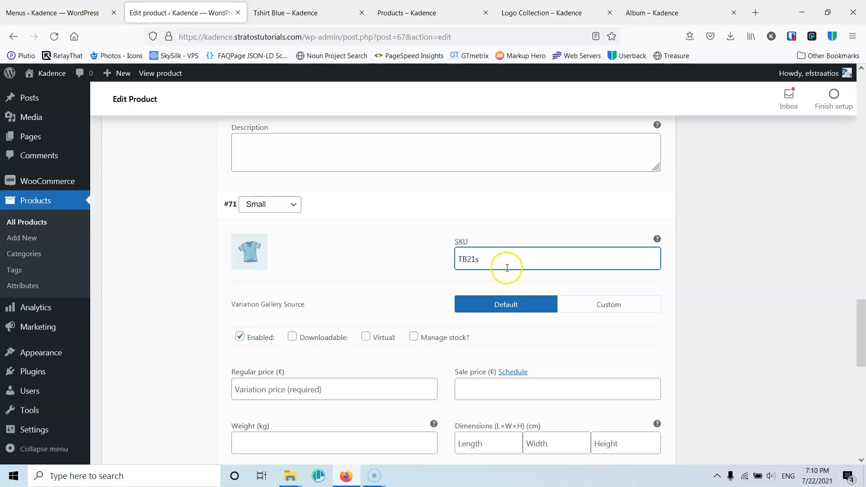
scroll(309, 344, down, 2)
click(285, 277)
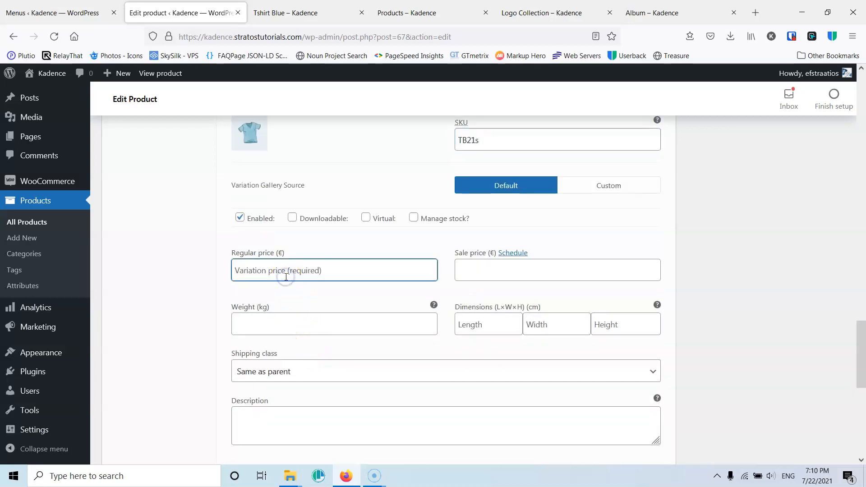
scroll(167, 334, down, 3)
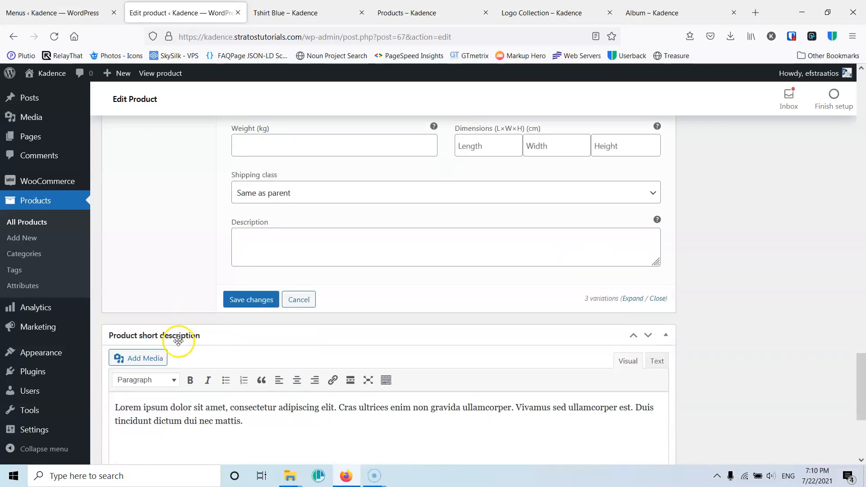
- Save the variation changes and update the Tshirt Blue product
click(259, 301)
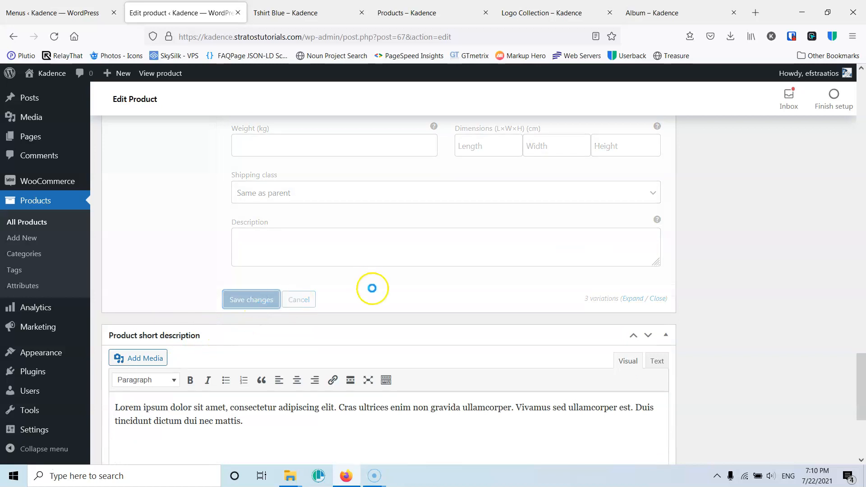
scroll(802, 312, up, 10)
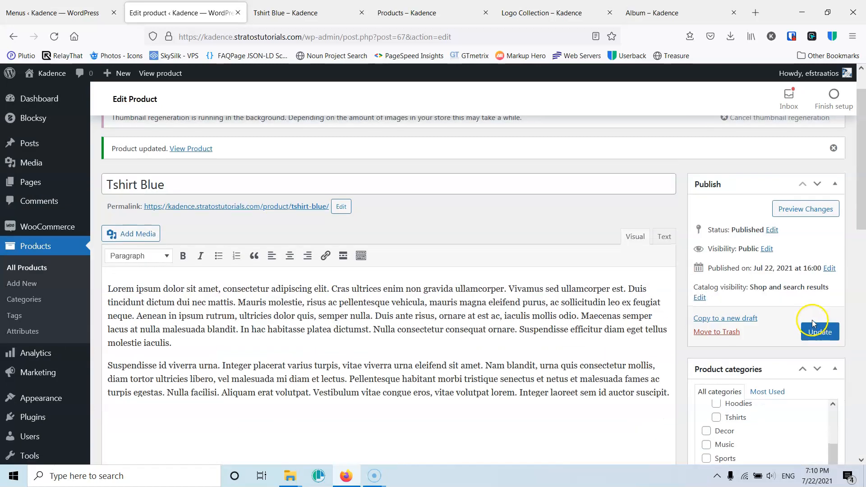
click(819, 334)
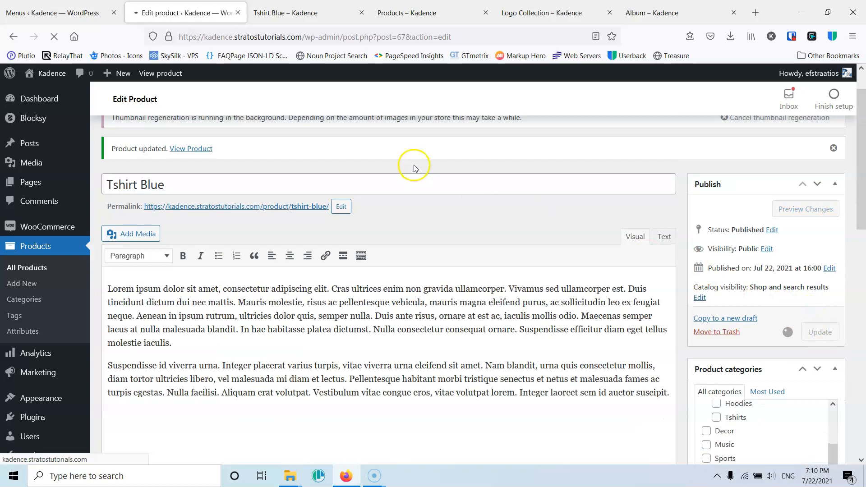
- Switch to the Tshirt Blue storefront page and reload it to check the variable product
click(303, 12)
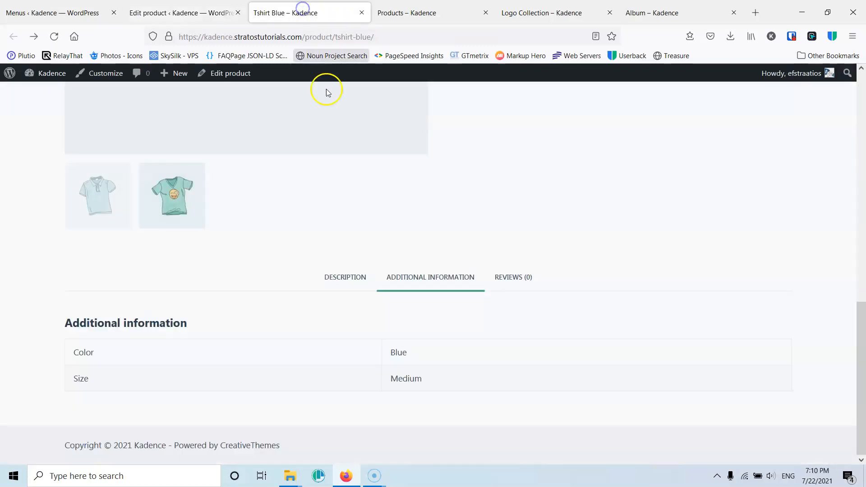
click(54, 36)
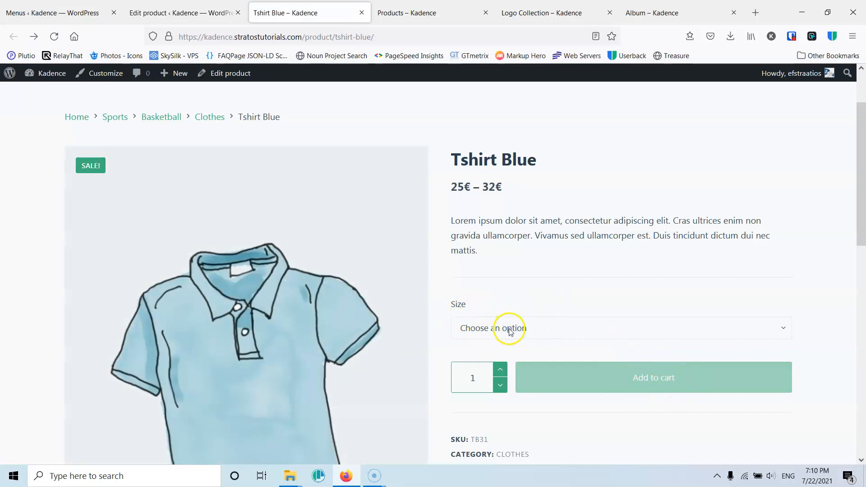
- Choose the Large, Medium and Small sizes in turn on the storefront product page and check each variation's image and price
scroll(580, 325, down, 3)
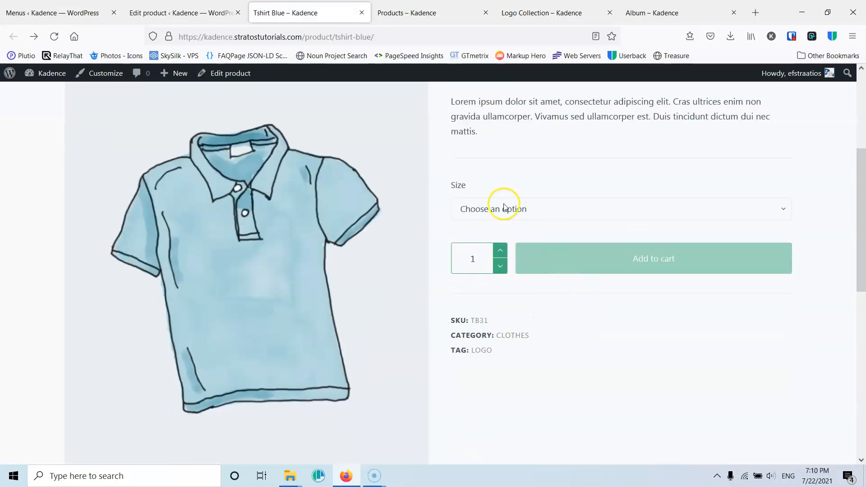
scroll(541, 221, up, 3)
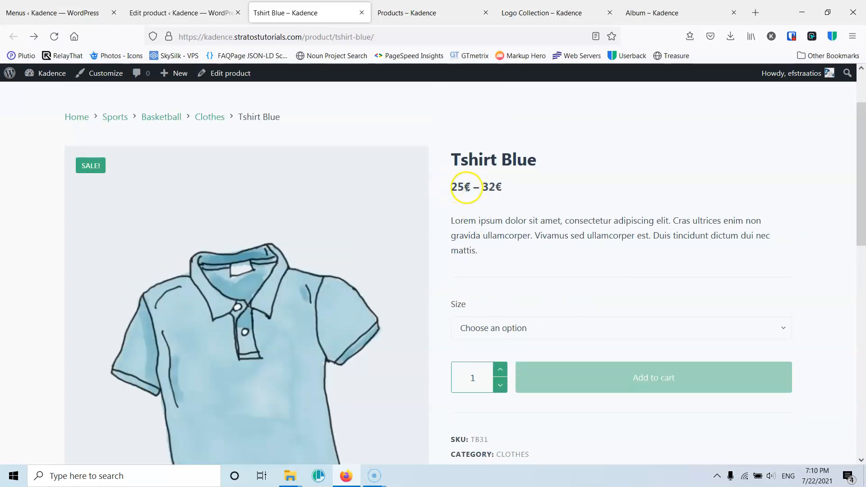
click(516, 330)
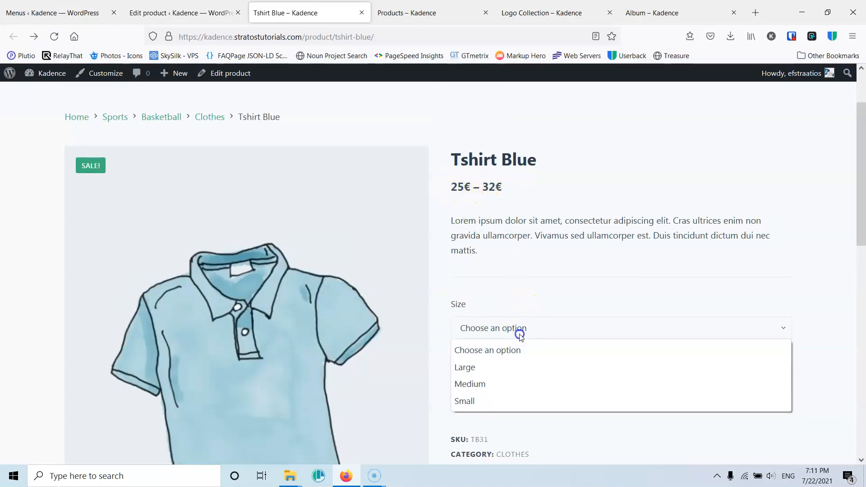
click(502, 366)
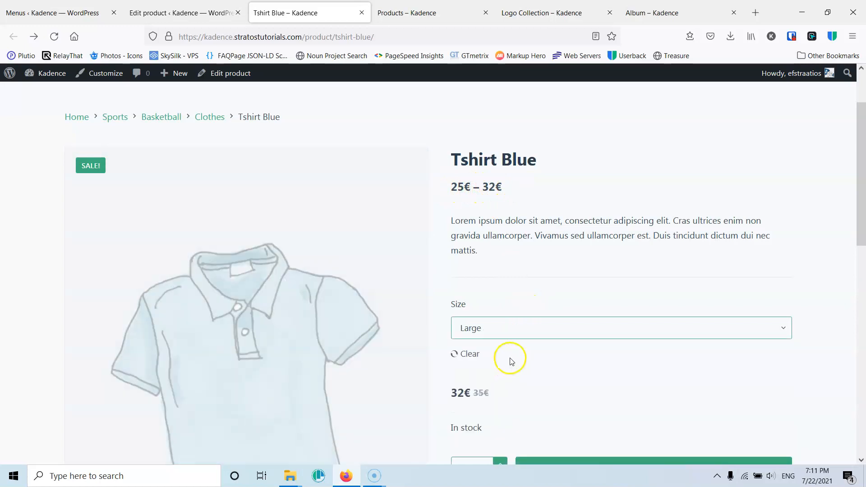
scroll(511, 360, down, 2)
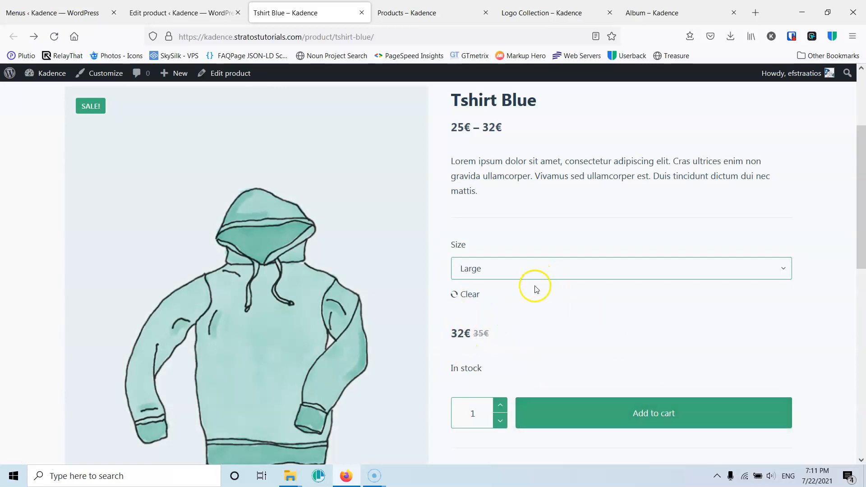
click(577, 271)
click(518, 323)
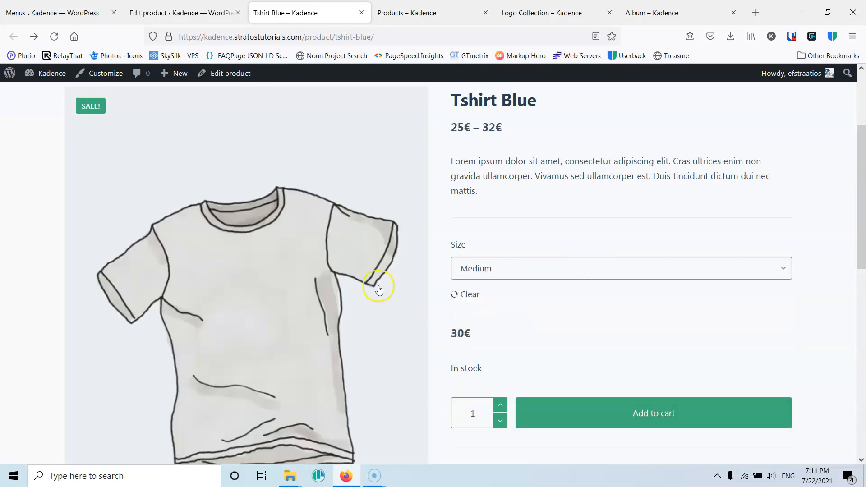
click(581, 273)
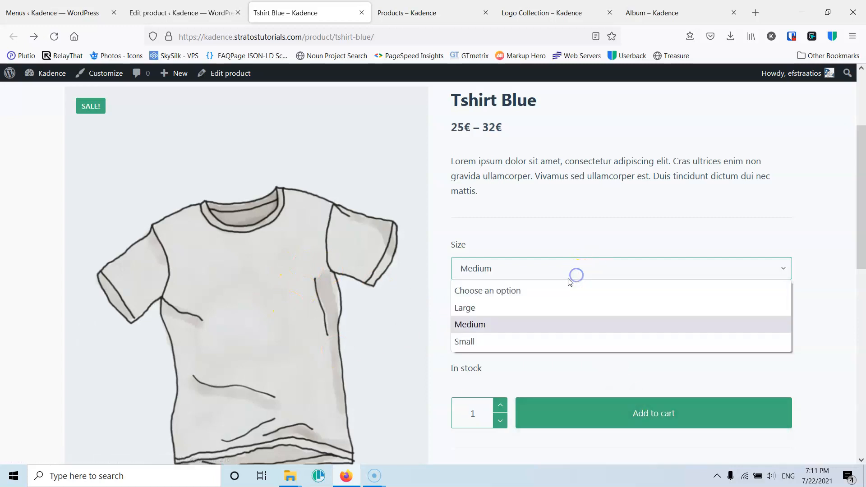
click(498, 344)
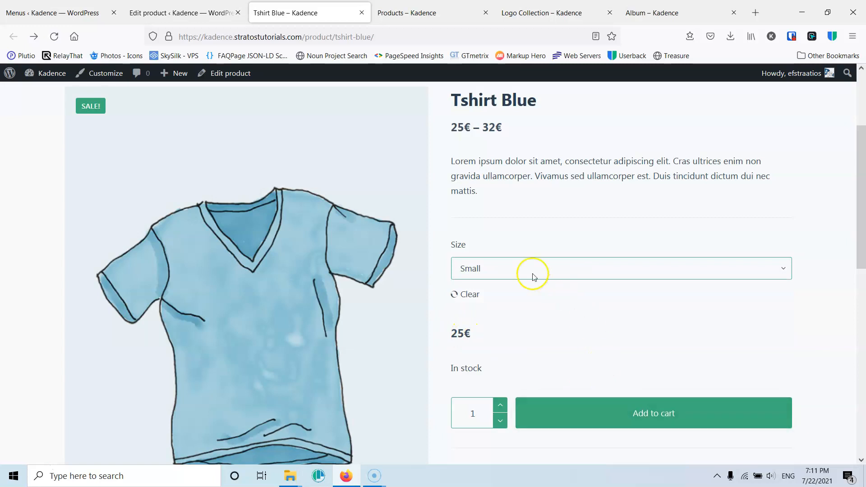
scroll(520, 309, down, 5)
scroll(539, 331, down, 5)
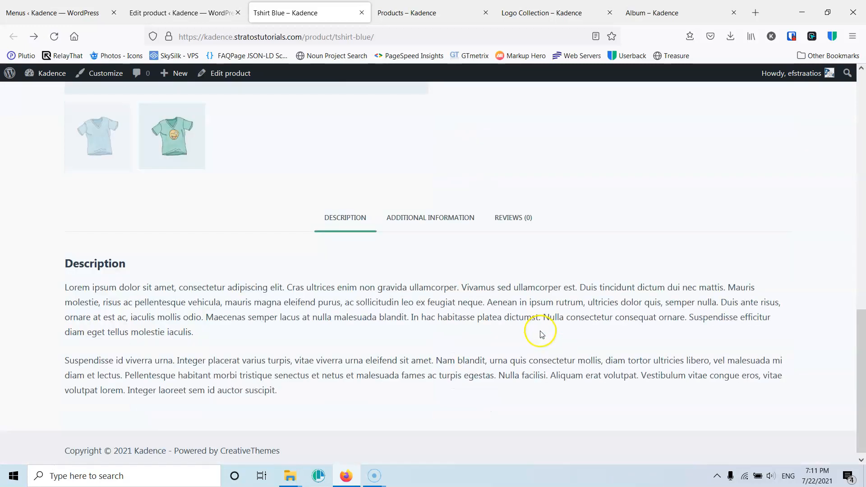
scroll(539, 332, up, 12)
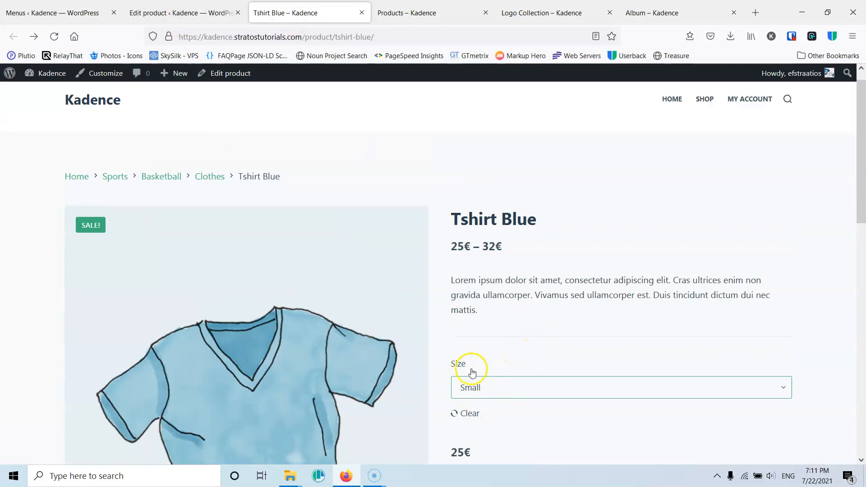
- Return to editing the Tshirt Blue product and enable its Color attribute for use in variations
click(198, 11)
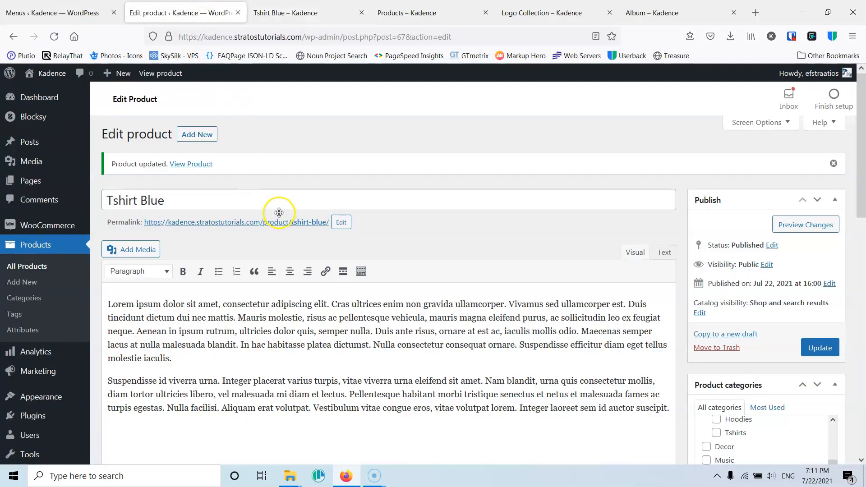
scroll(281, 213, down, 10)
scroll(270, 226, up, 3)
click(140, 283)
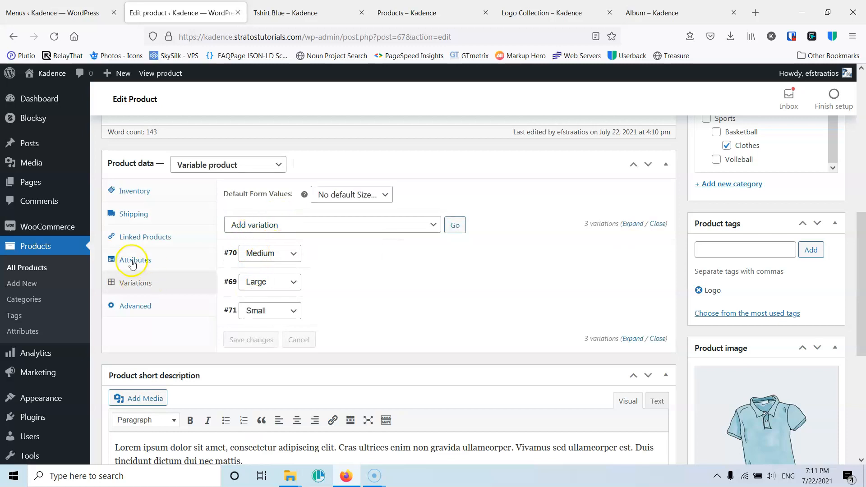
click(132, 264)
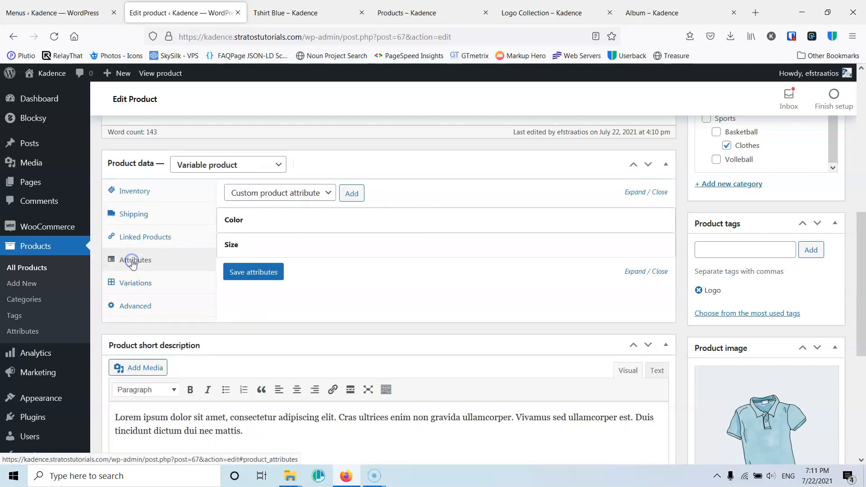
click(275, 218)
click(229, 292)
scroll(190, 216, up, 10)
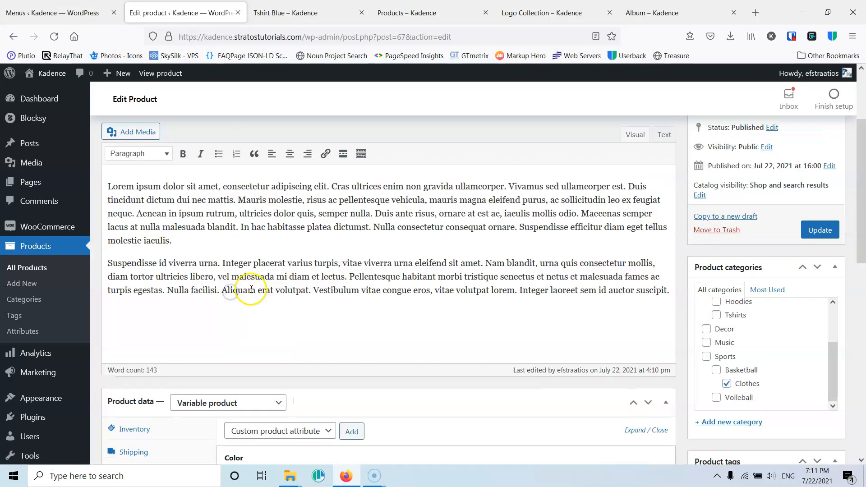
scroll(149, 218, down, 10)
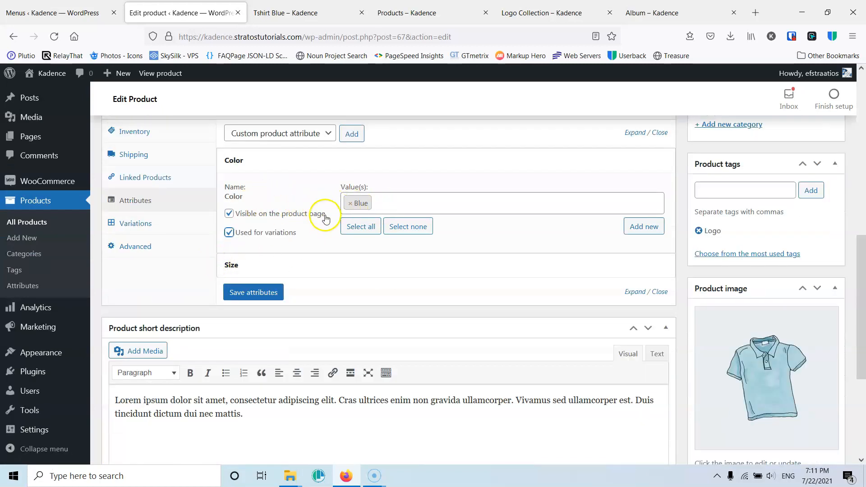
- Add Green to the Color attribute's values and save the product attributes
click(392, 204)
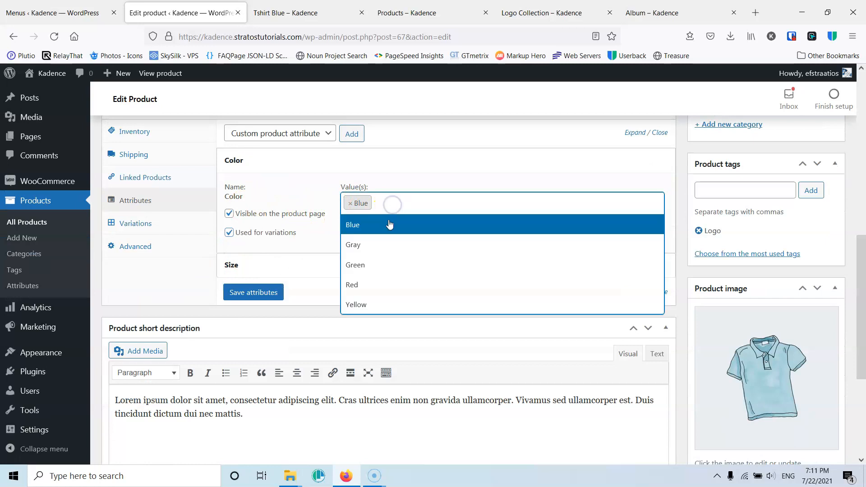
click(380, 267)
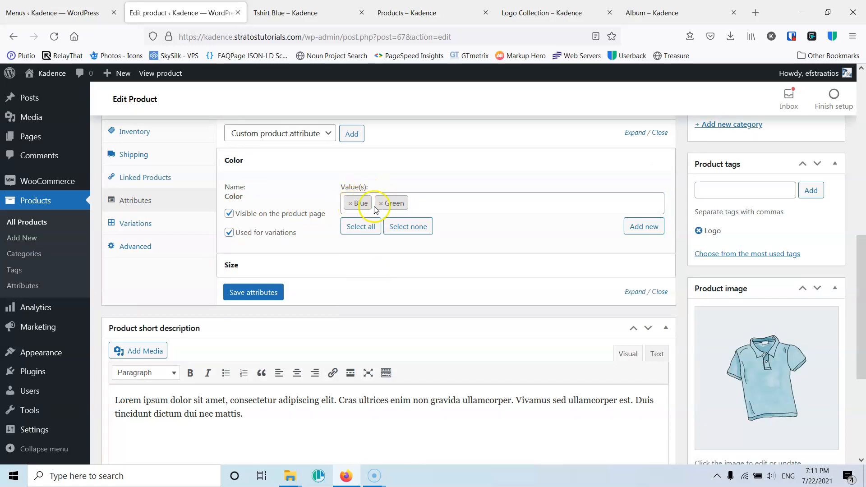
click(287, 263)
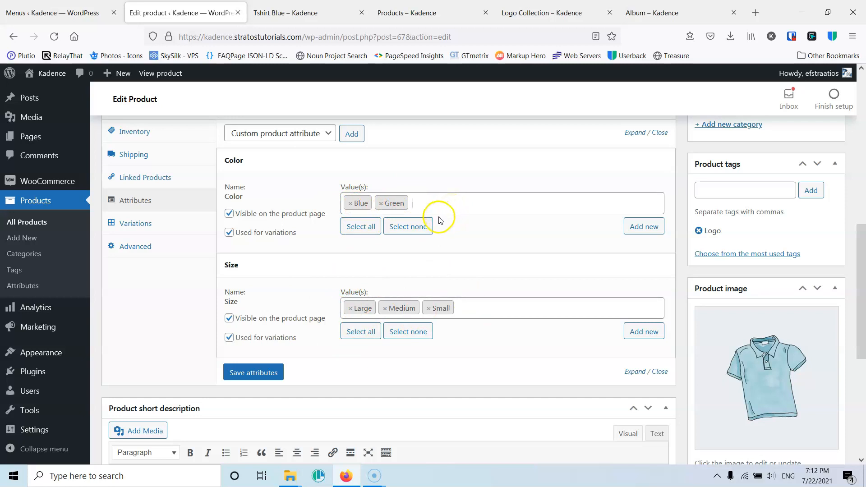
click(256, 374)
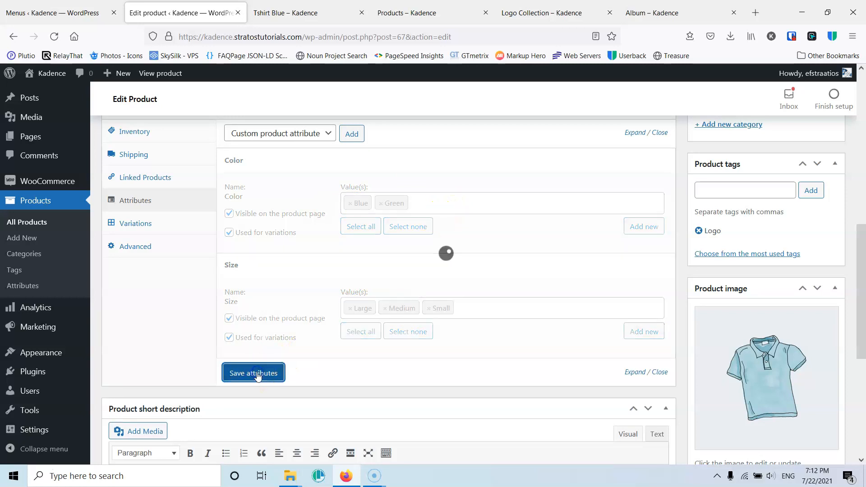
- Open the product's variations and examine the available bulk actions for creating, pricing, stock and shipping
click(157, 224)
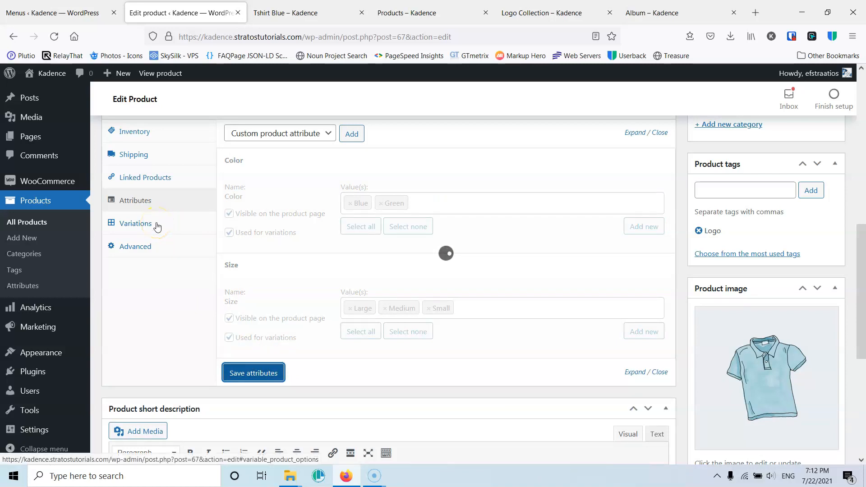
click(157, 224)
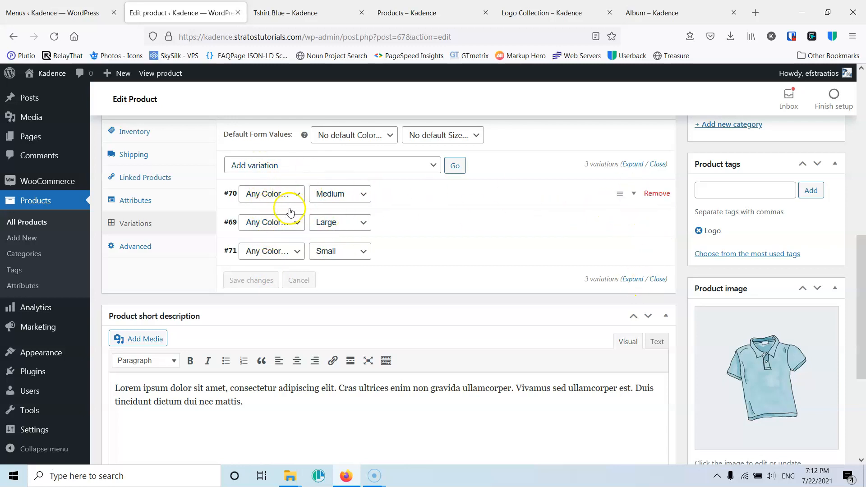
click(306, 167)
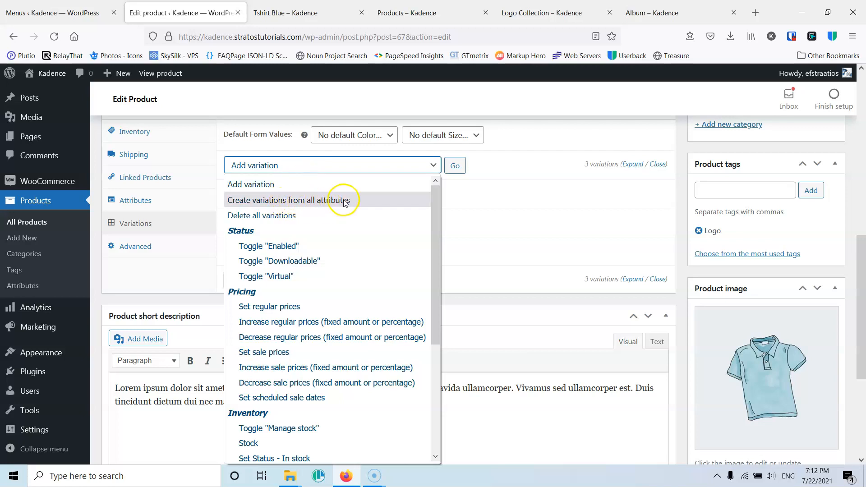
scroll(363, 316, down, 4)
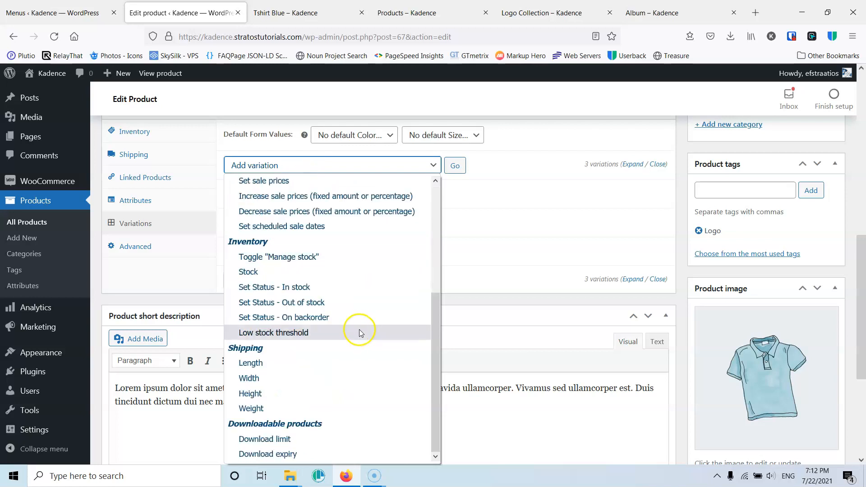
scroll(331, 334, up, 4)
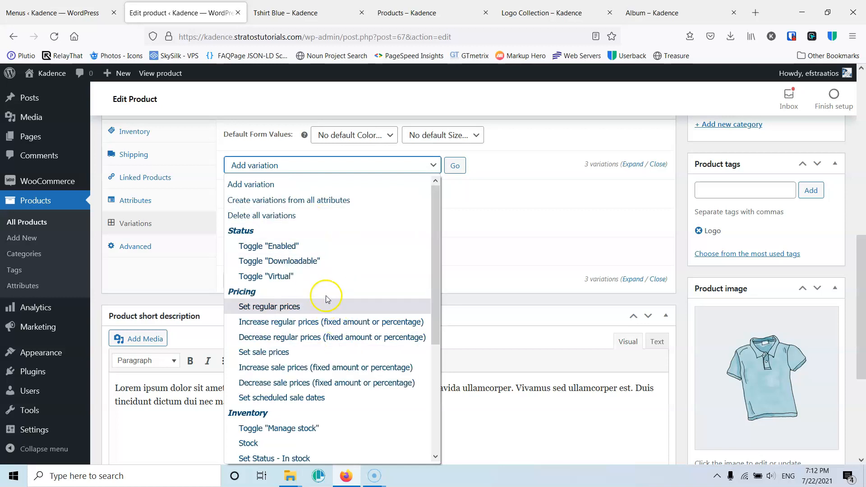
scroll(325, 289, down, 4)
scroll(347, 312, up, 4)
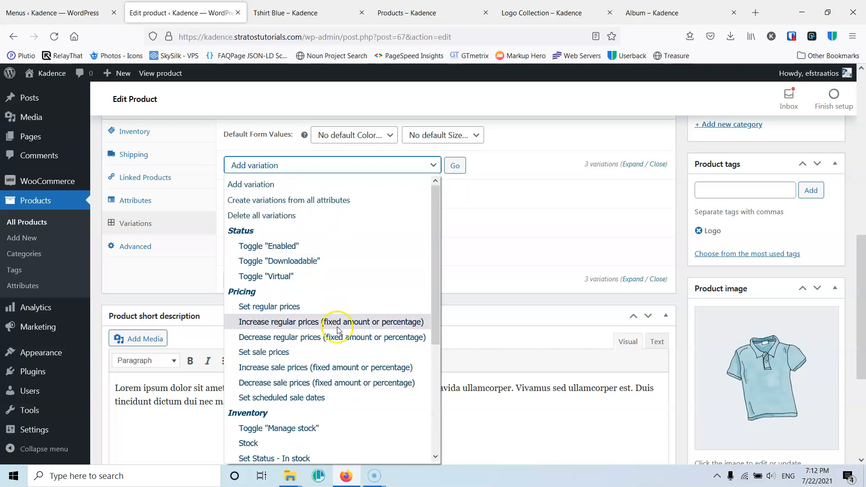
scroll(336, 289, down, 4)
scroll(334, 280, up, 4)
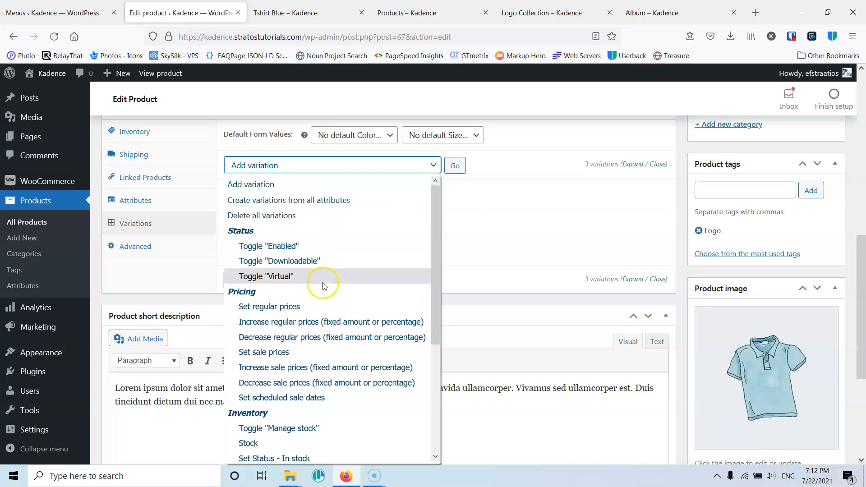
click(515, 153)
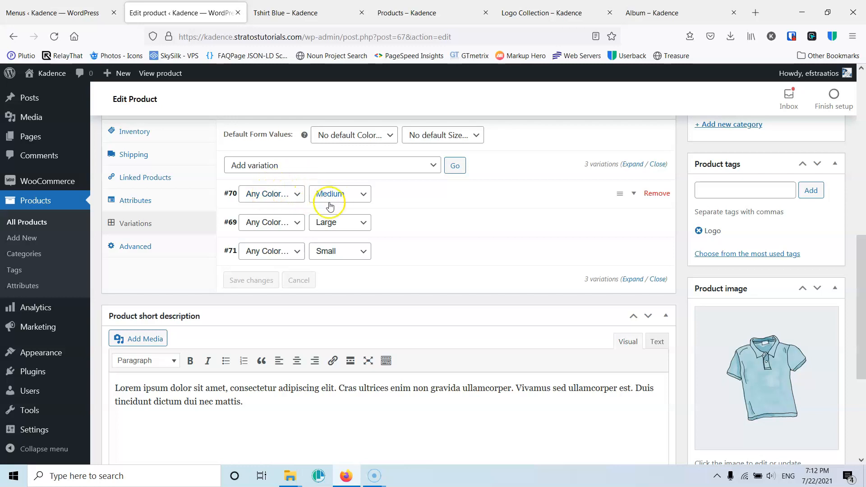
- Set the color of the existing Medium, Large and Small variations to Blue and save the changes
click(267, 193)
click(266, 225)
click(266, 222)
click(253, 253)
click(268, 251)
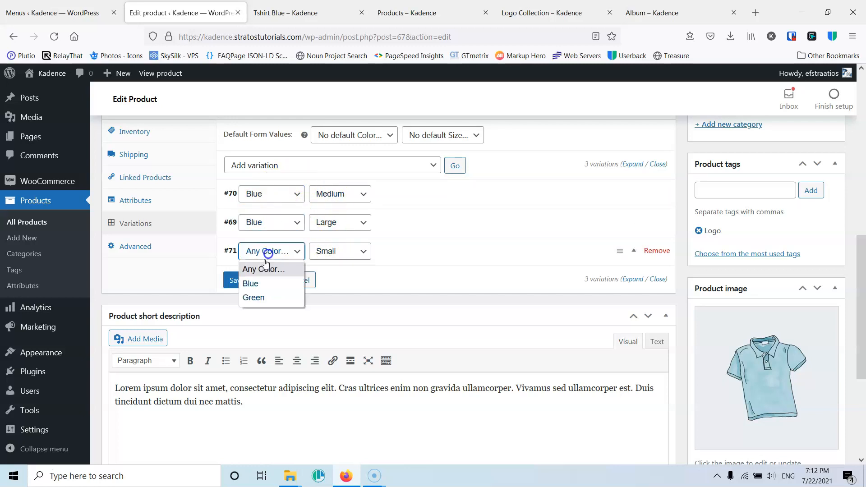
click(250, 284)
click(247, 280)
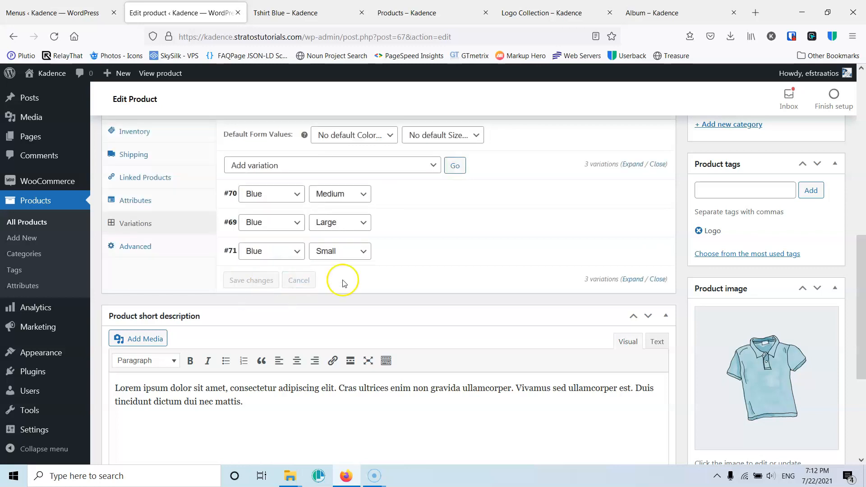
- Add a new variation and set it to color Green and size Large
click(408, 167)
click(306, 185)
click(455, 165)
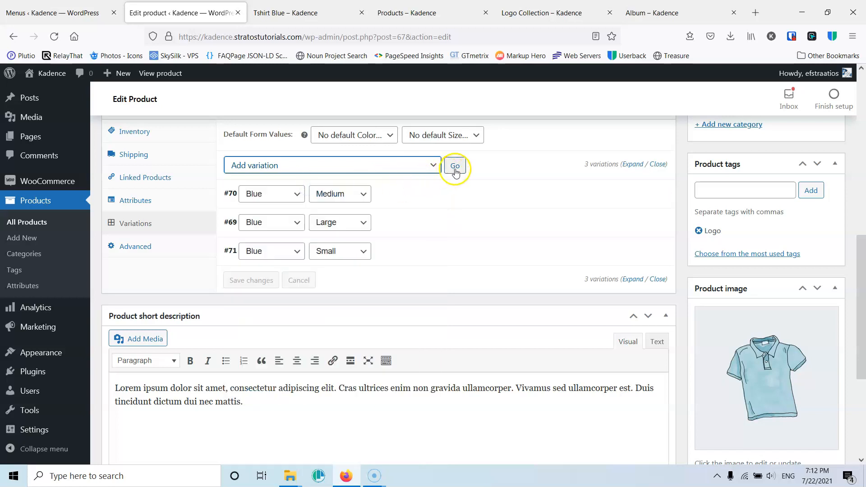
click(288, 195)
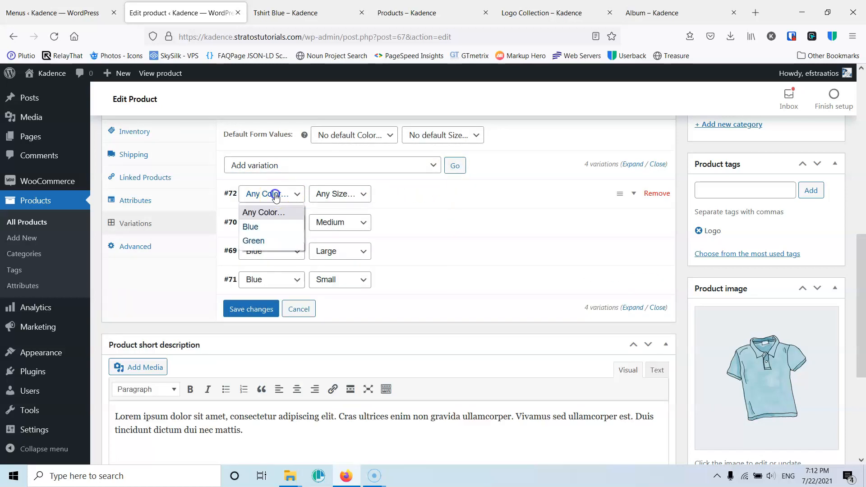
click(258, 240)
click(332, 194)
click(333, 225)
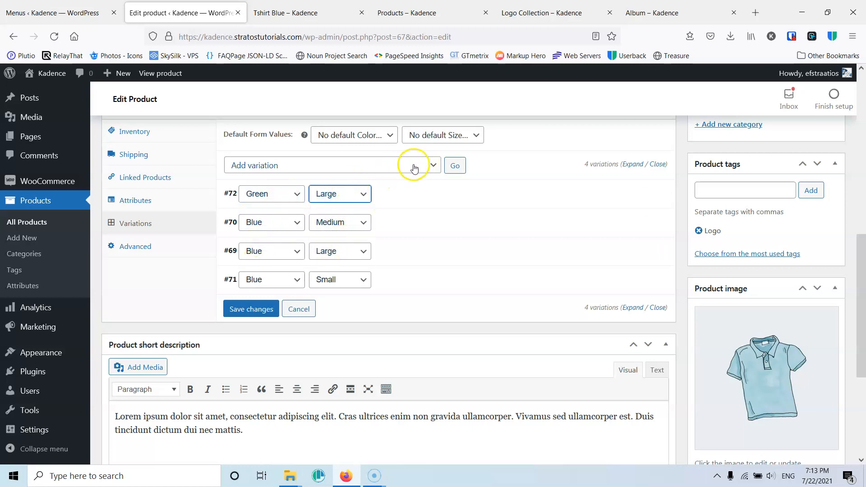
- Add two more variations and set one to Green and Medium and the other to Green and Small
click(462, 163)
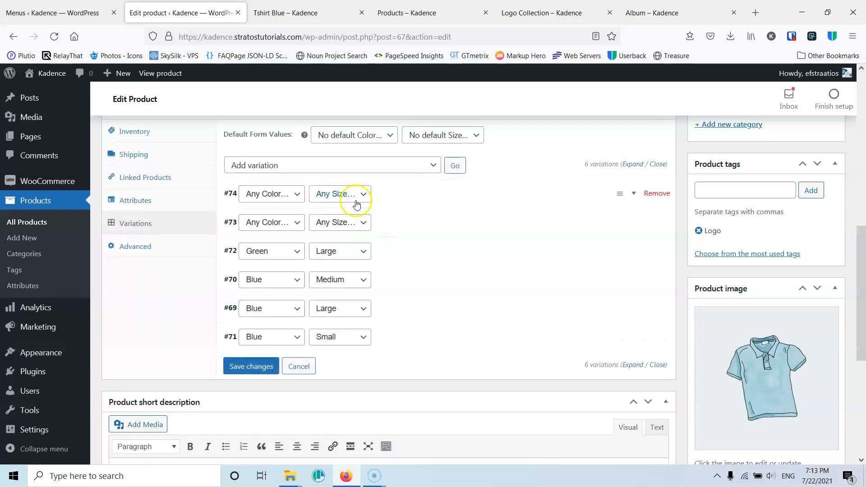
click(269, 194)
click(268, 241)
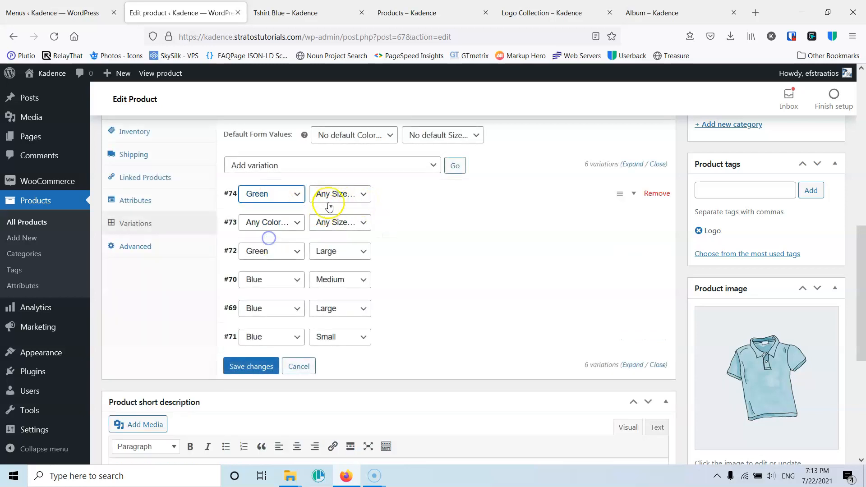
click(333, 194)
click(333, 239)
click(289, 225)
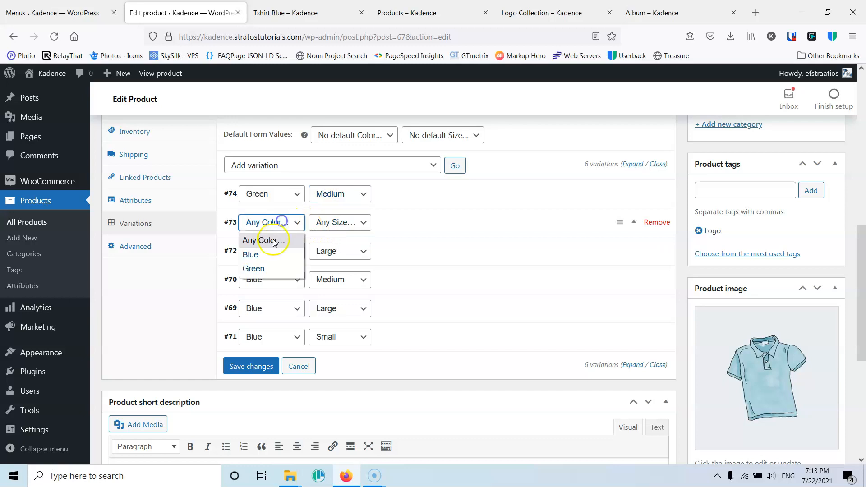
click(263, 268)
click(330, 225)
click(327, 282)
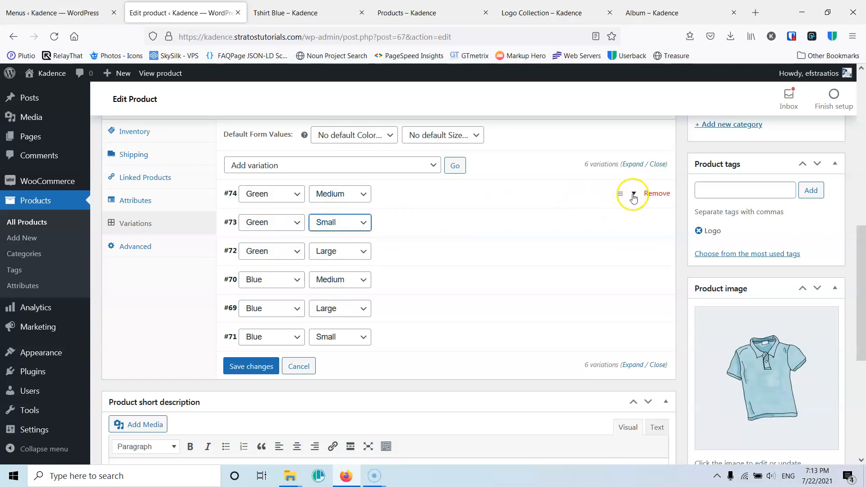
- Expand the Green Medium variation and examine its SKU, gallery, price and stock fields
click(635, 195)
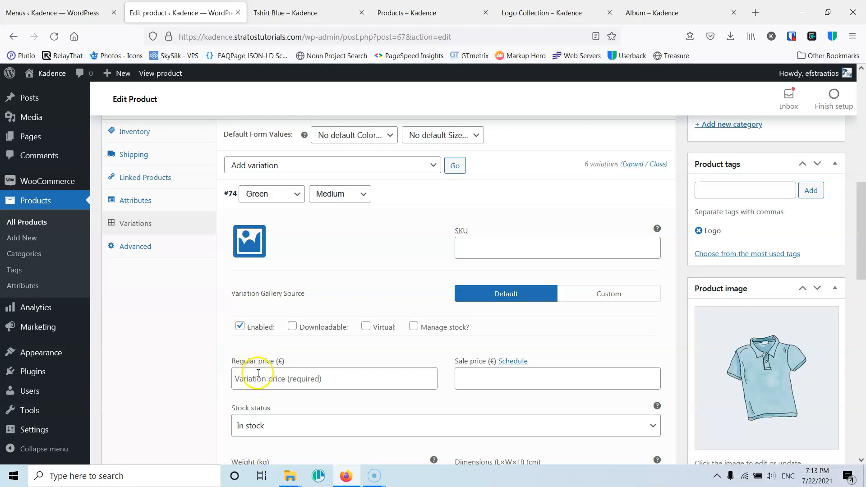
scroll(290, 319, up, 2)
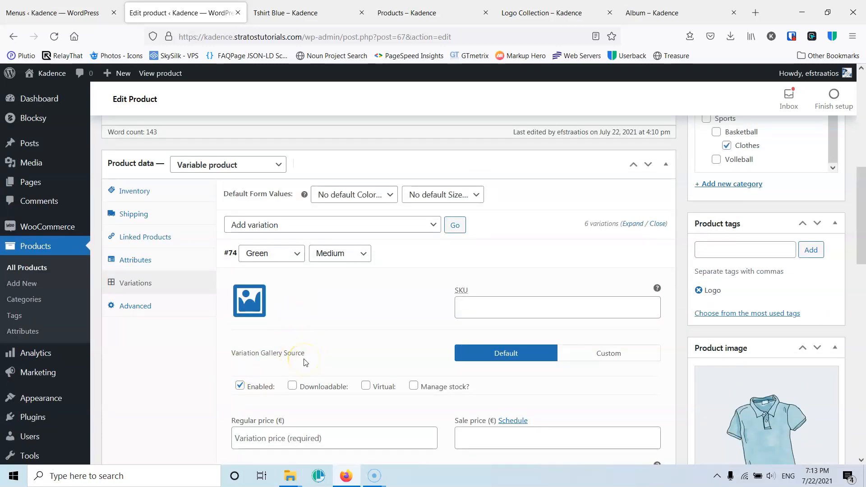
scroll(304, 362, down, 3)
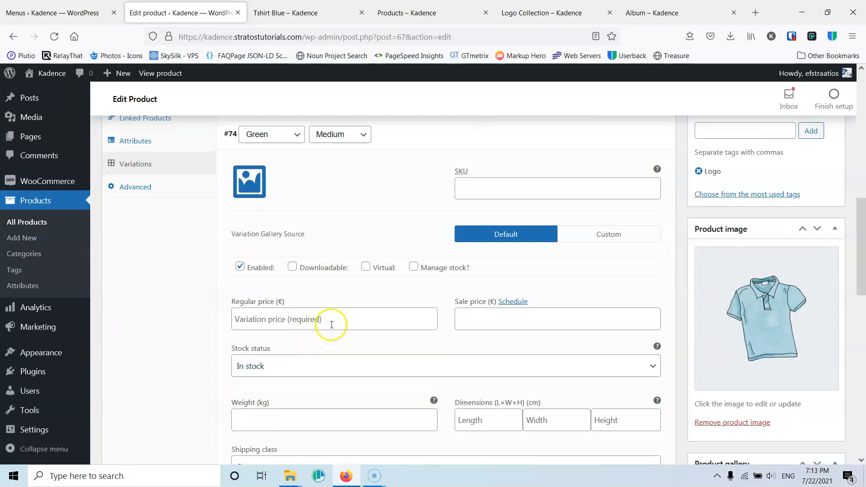
scroll(271, 279, up, 4)
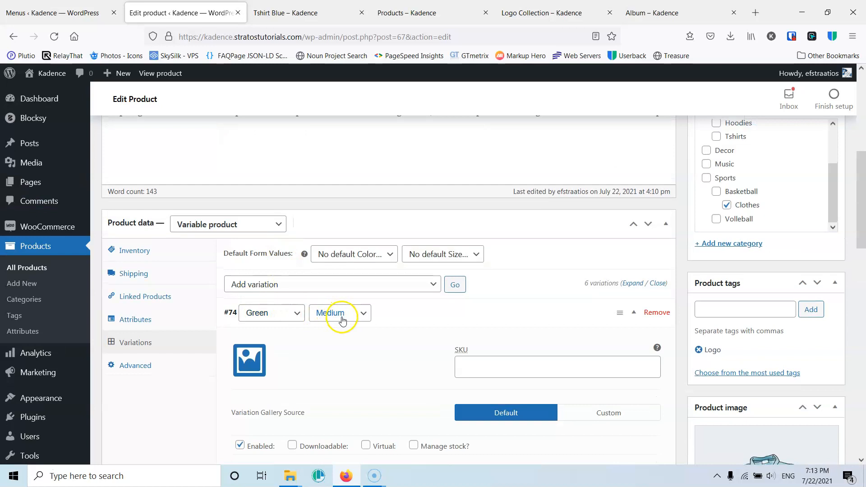
- Give the Green Large variation the SKU TB31gl and a regular price of 35, and save the variation changes
scroll(339, 316, down, 10)
scroll(342, 315, down, 4)
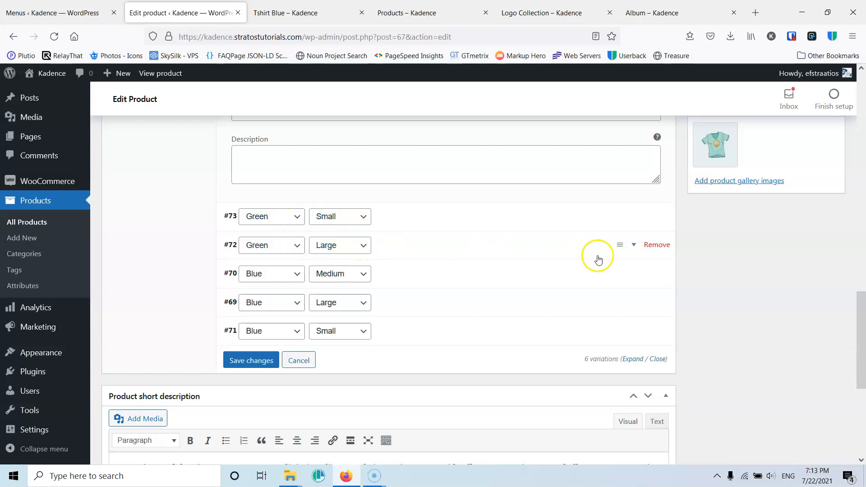
click(633, 246)
click(497, 300)
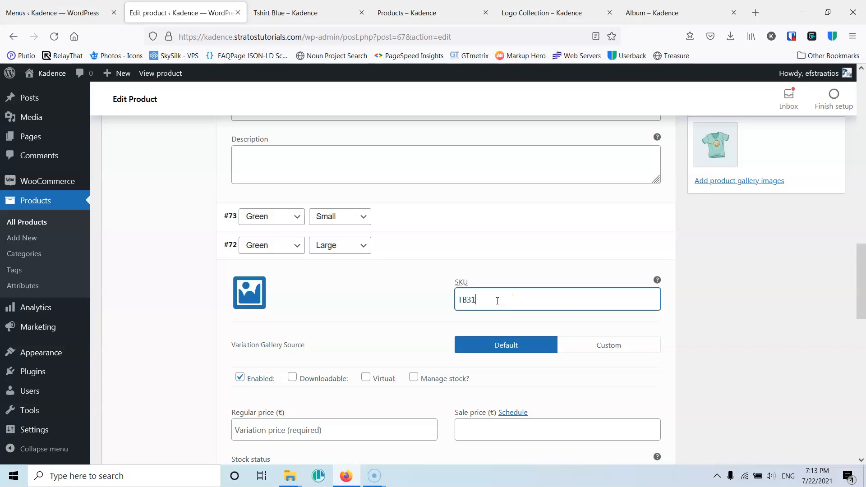
text(TB31gl)
scroll(361, 322, down, 3)
click(307, 312)
text(35)
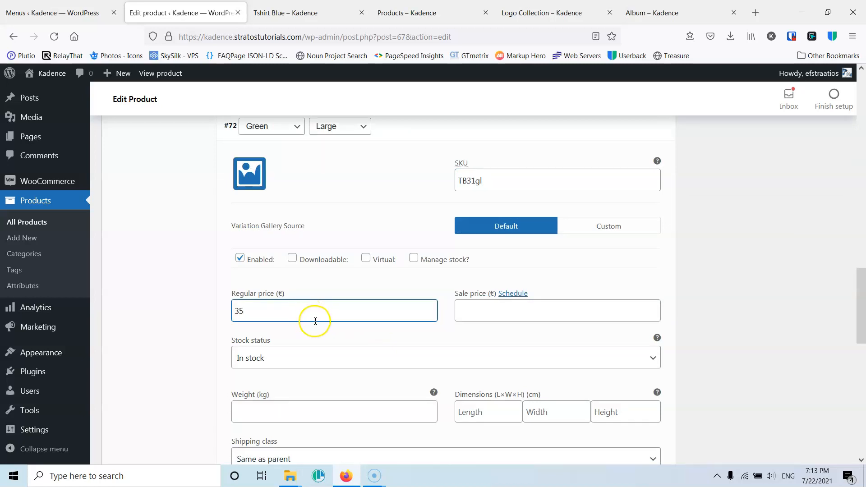
scroll(313, 322, down, 10)
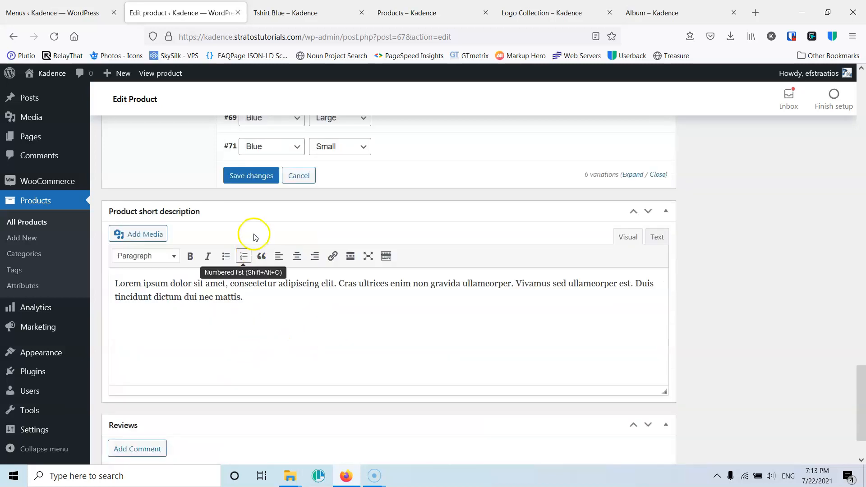
click(256, 177)
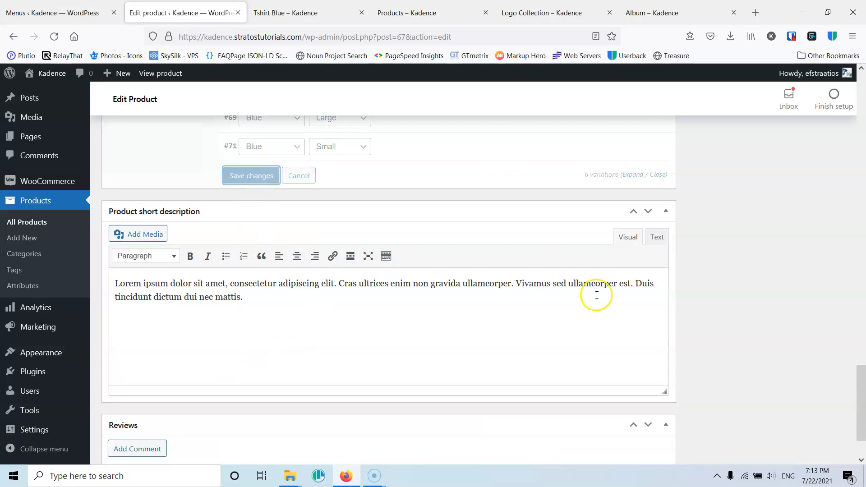
- Reload the Tshirt Blue store page, choose the color Green and check which sizes are offered
click(295, 12)
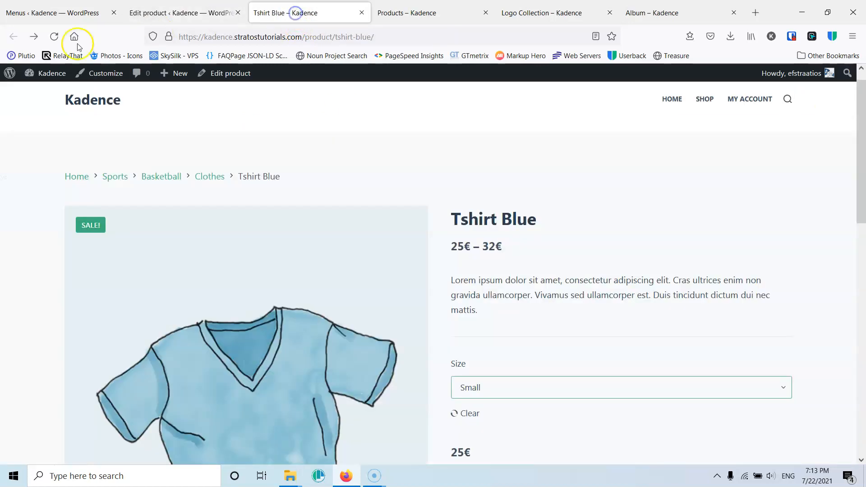
click(54, 37)
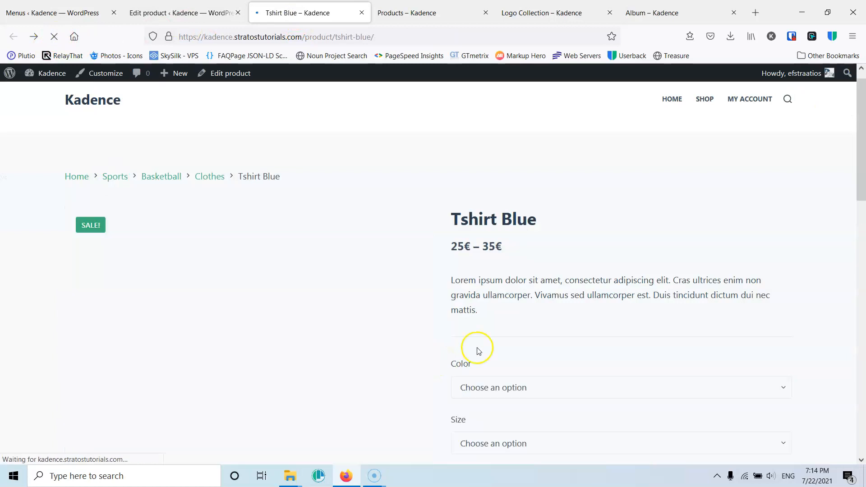
scroll(541, 325, down, 3)
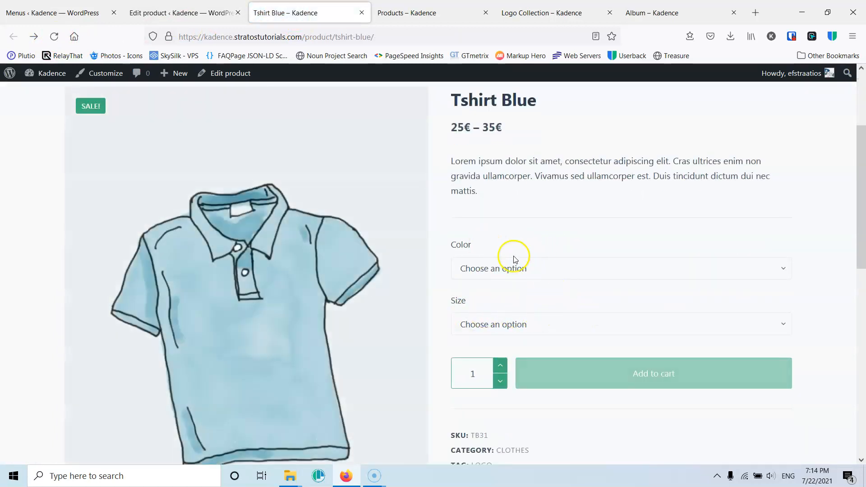
click(535, 272)
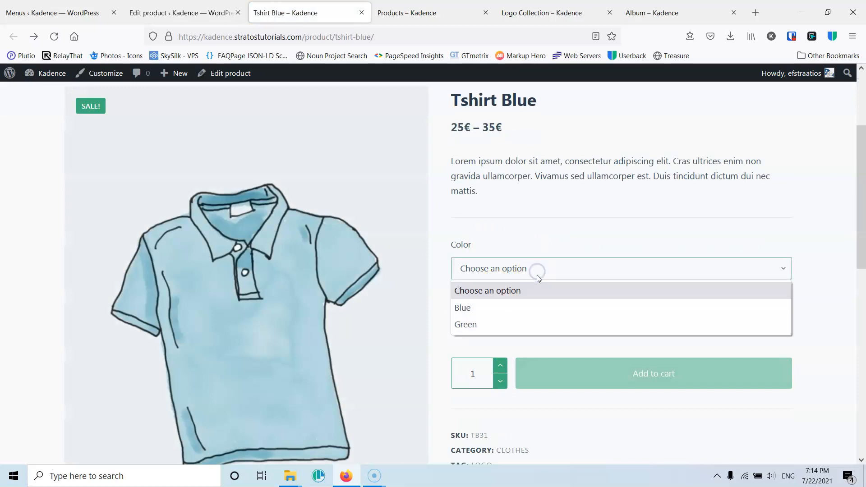
click(521, 324)
click(558, 325)
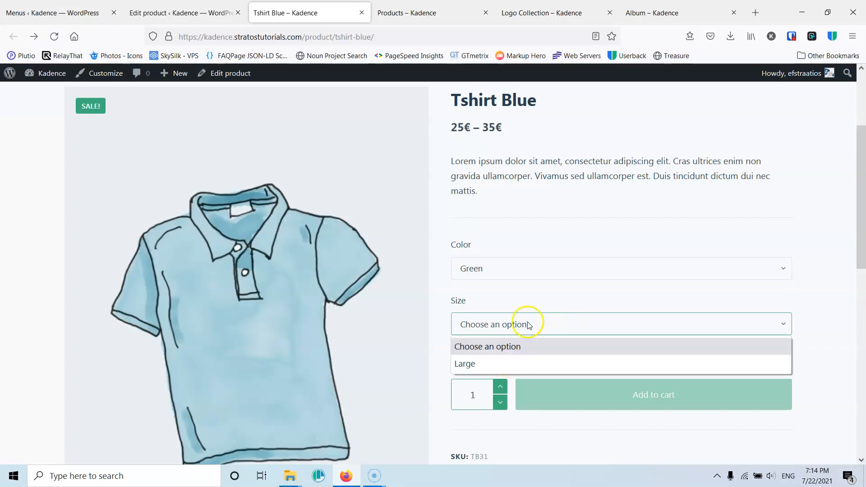
- Choose color Blue and size Medium on the product page and check which colors are offered for that size
click(519, 273)
click(505, 312)
click(521, 326)
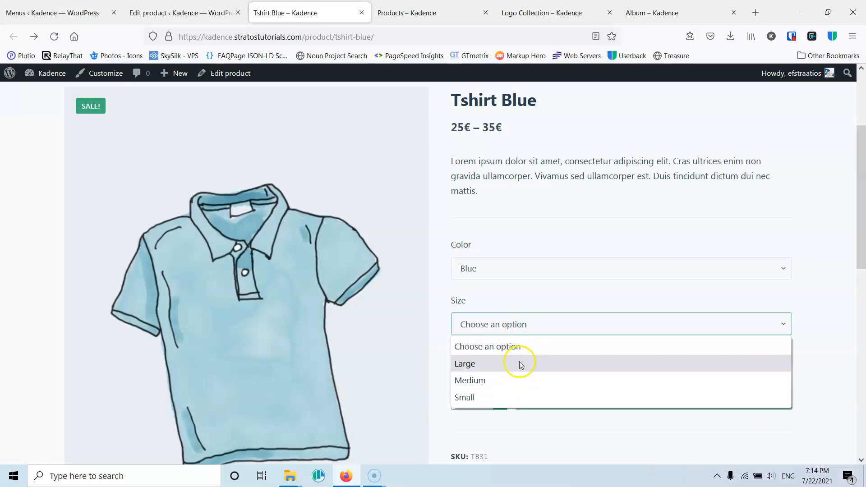
click(515, 381)
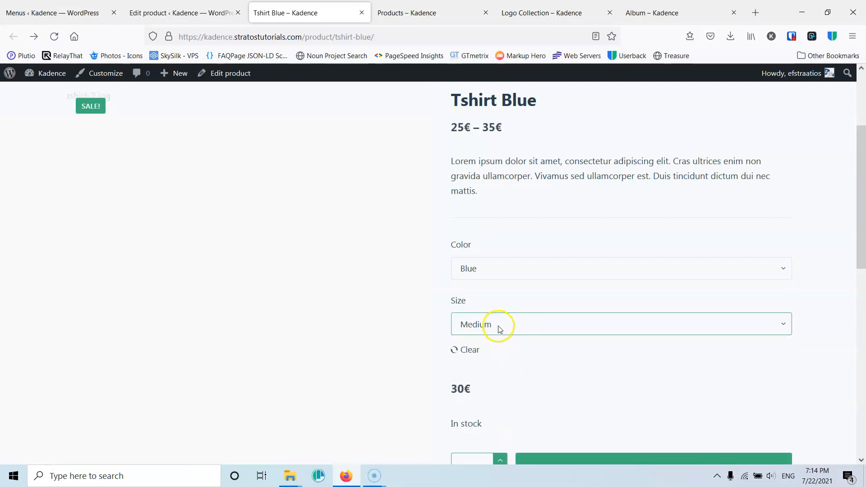
click(495, 268)
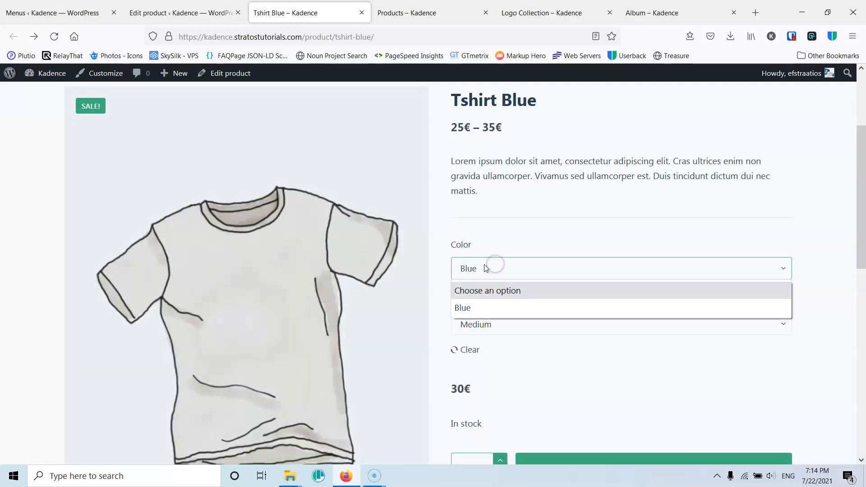
click(503, 239)
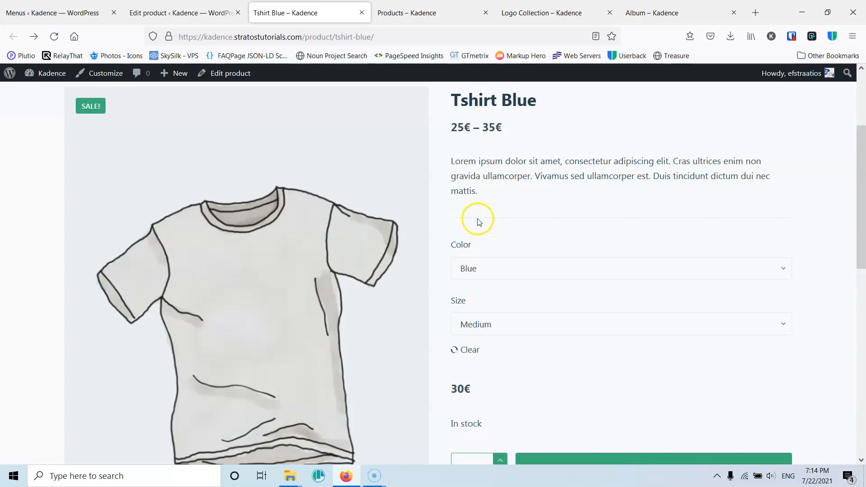
- Return to the product editor and review the saved color and size variations
click(178, 10)
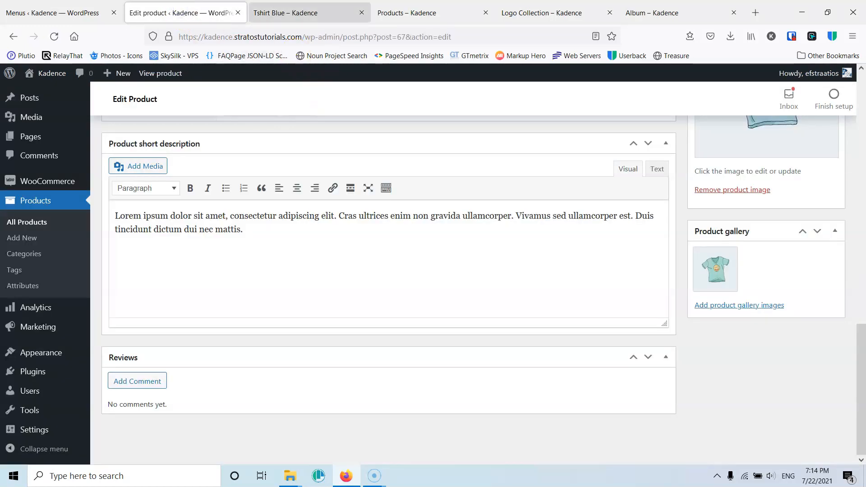
scroll(309, 286, up, 12)
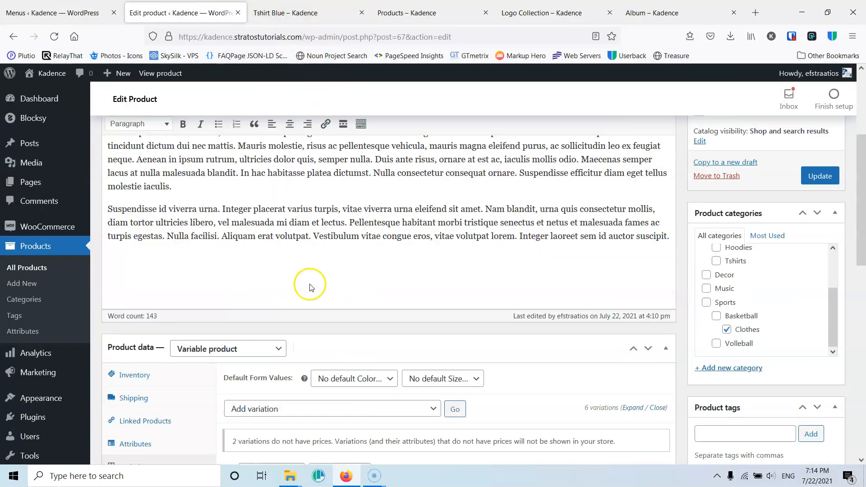
scroll(309, 286, down, 5)
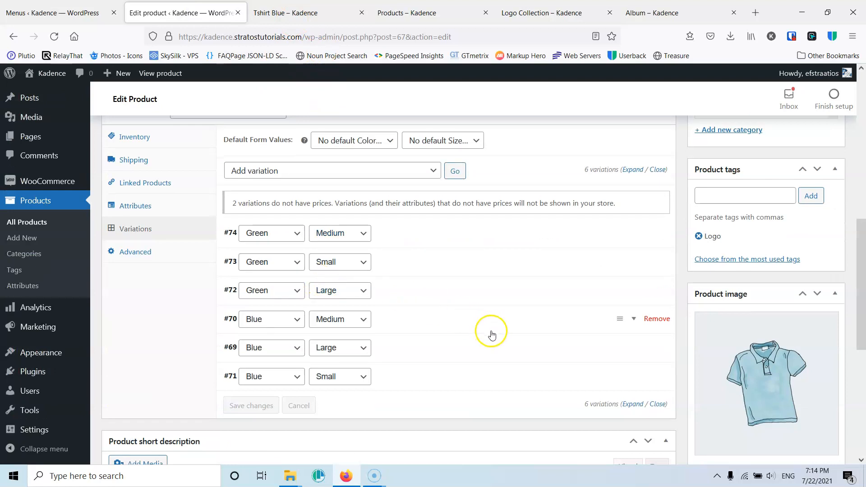
- On the store page, switch the size to Large with color Blue and check which colors are offered
click(336, 13)
click(514, 268)
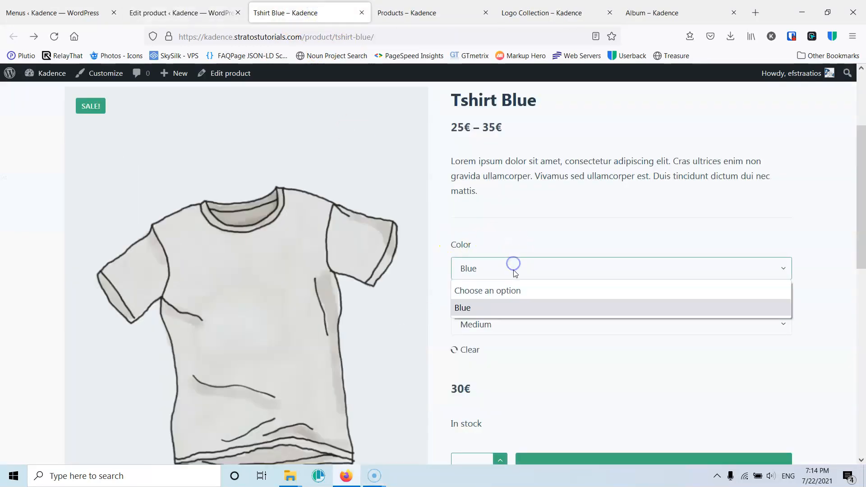
click(518, 327)
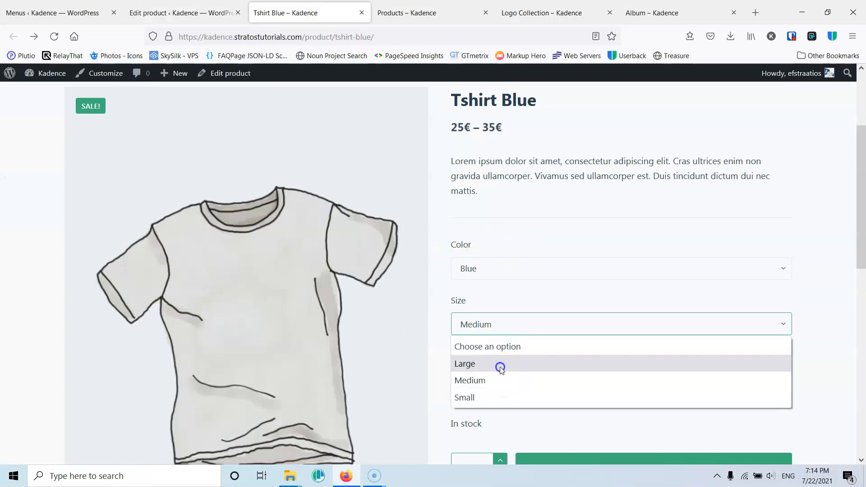
click(500, 368)
click(505, 269)
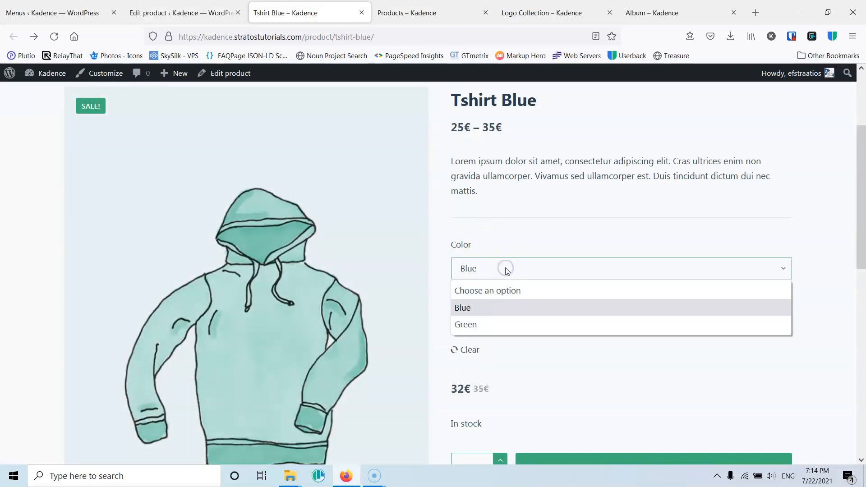
click(500, 242)
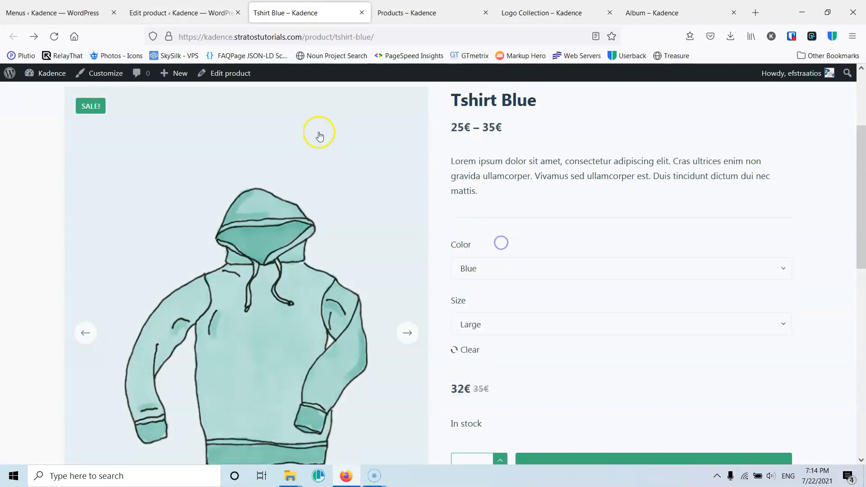
click(477, 274)
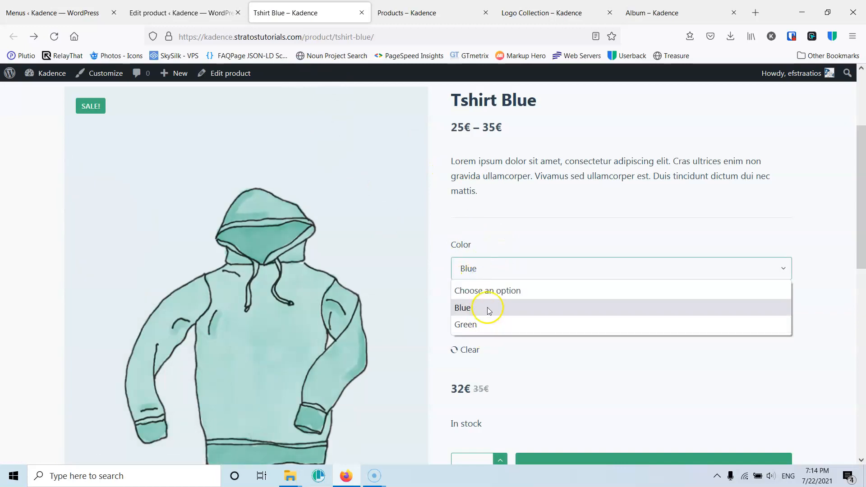
click(518, 230)
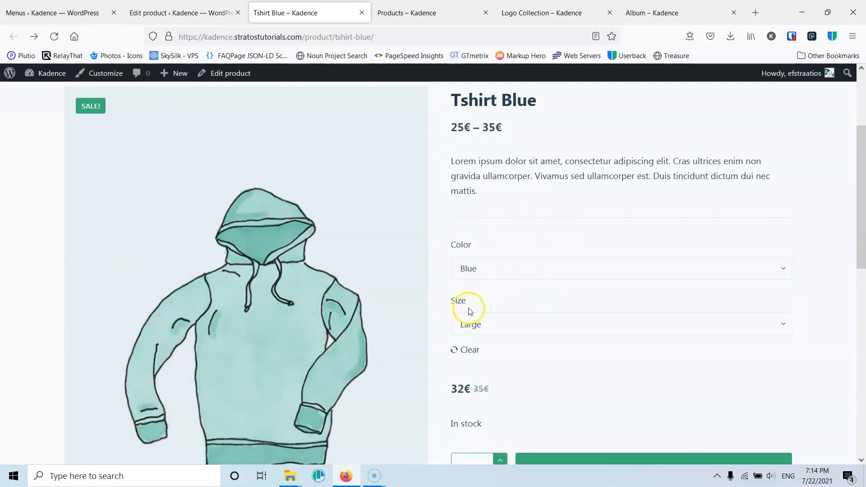
- Reload the product page and reset both Color and Size to "Choose an option"
click(54, 37)
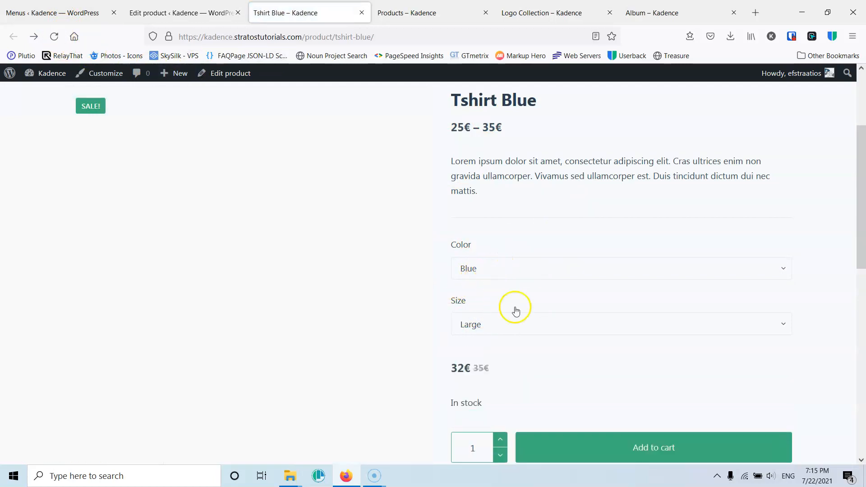
click(480, 273)
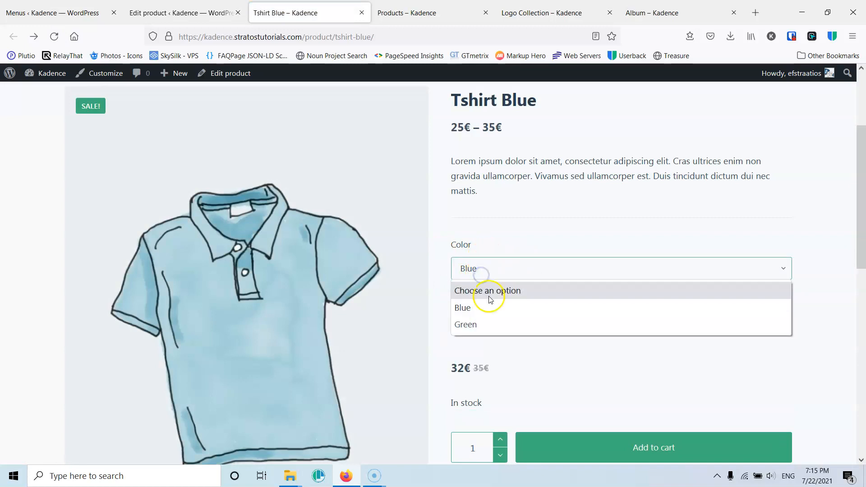
click(490, 296)
click(483, 325)
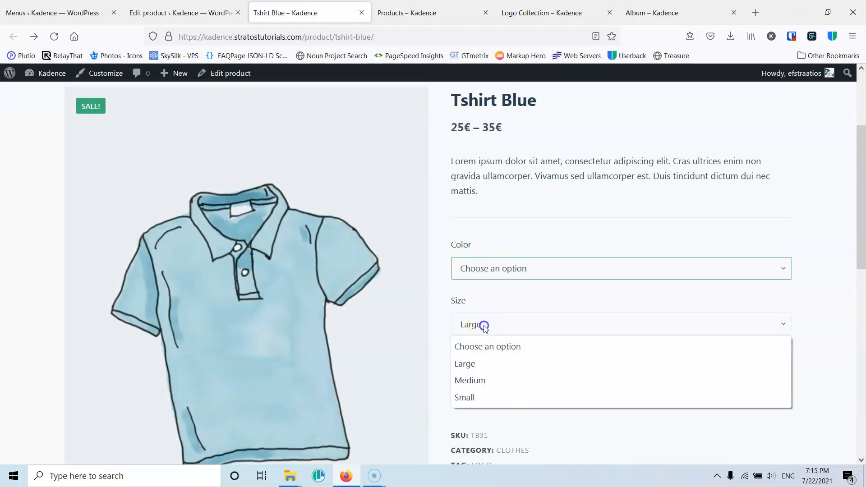
click(499, 346)
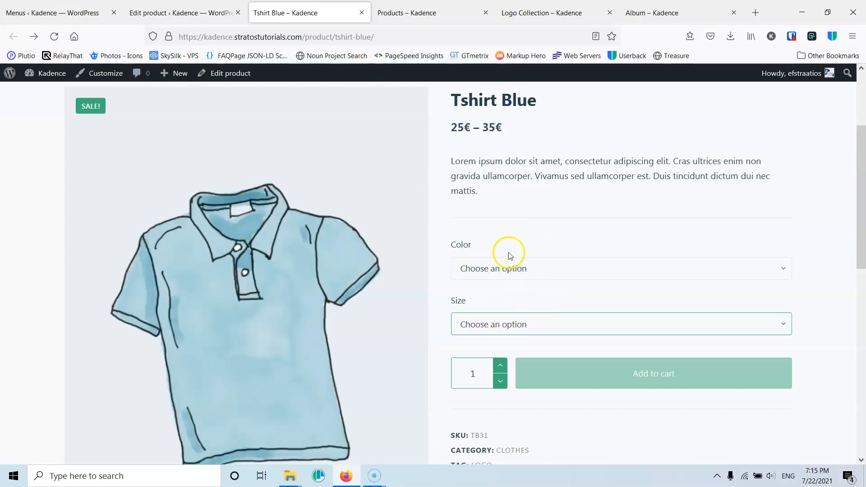
- Close the Tshirt Blue store page, reopen it from the product editor's permalink and check the preselected Color and Size
click(360, 13)
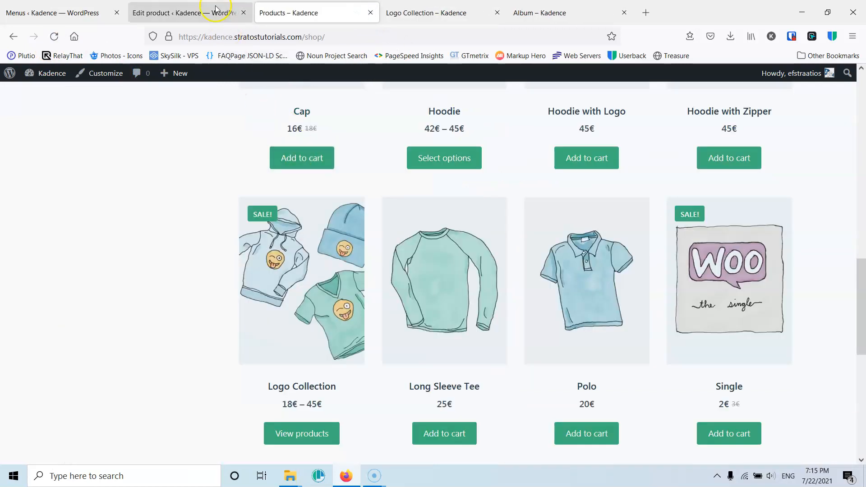
click(212, 13)
scroll(315, 226, up, 10)
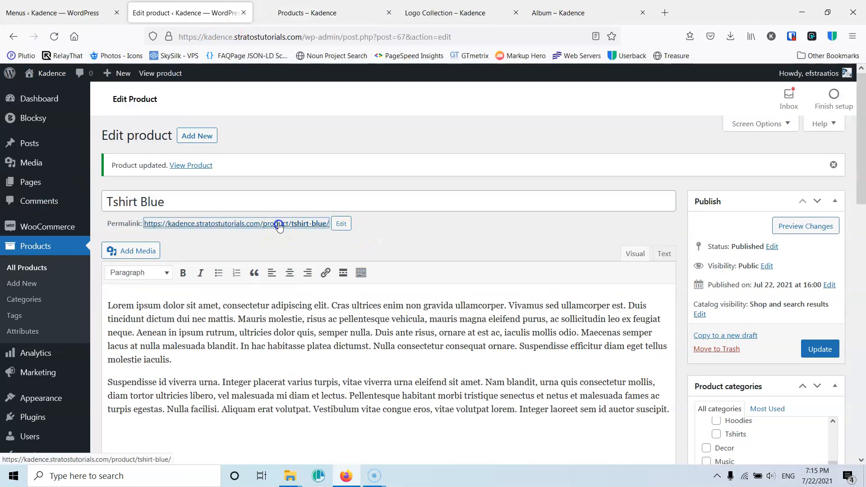
click(271, 221)
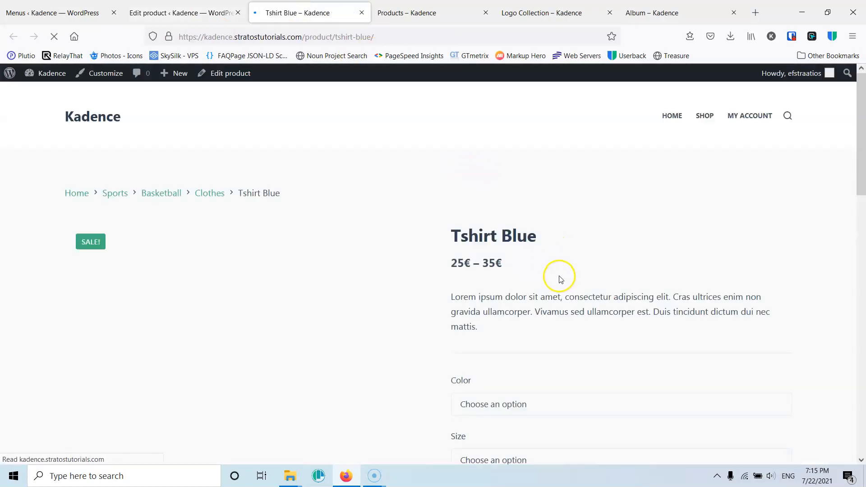
scroll(537, 305, down, 1)
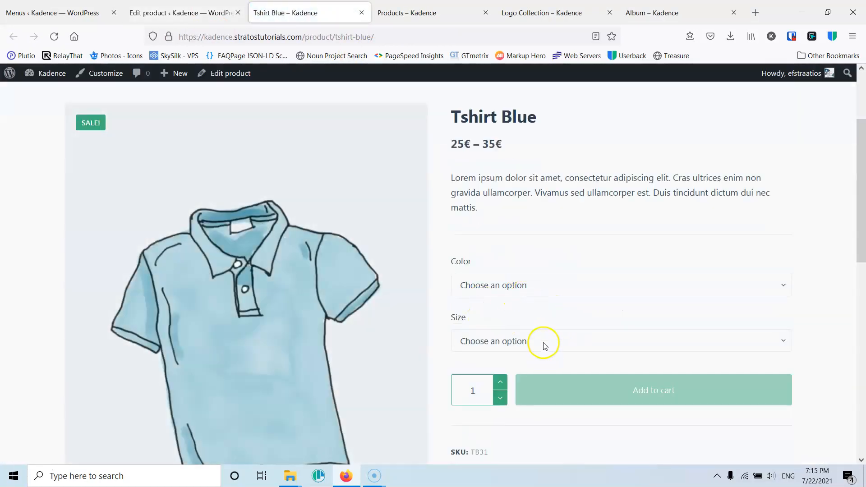
- Set the default form values of the Tshirt Blue variations to color Blue and size Medium, and update the product
click(185, 14)
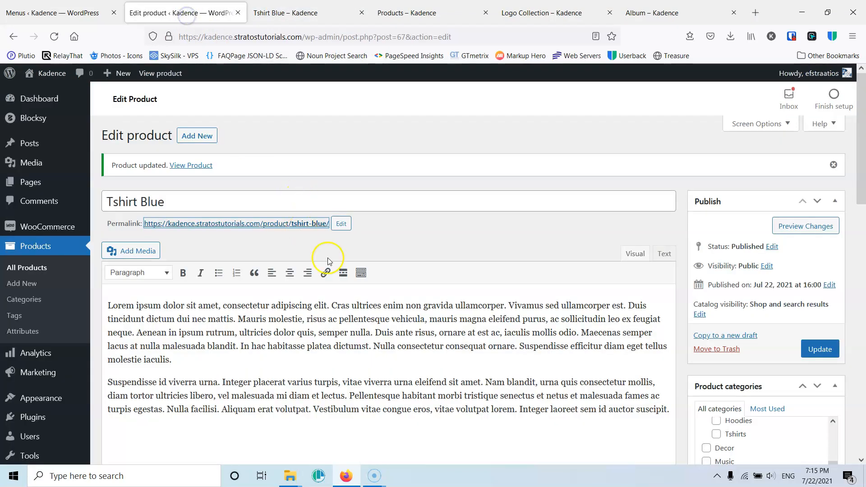
scroll(329, 221, down, 7)
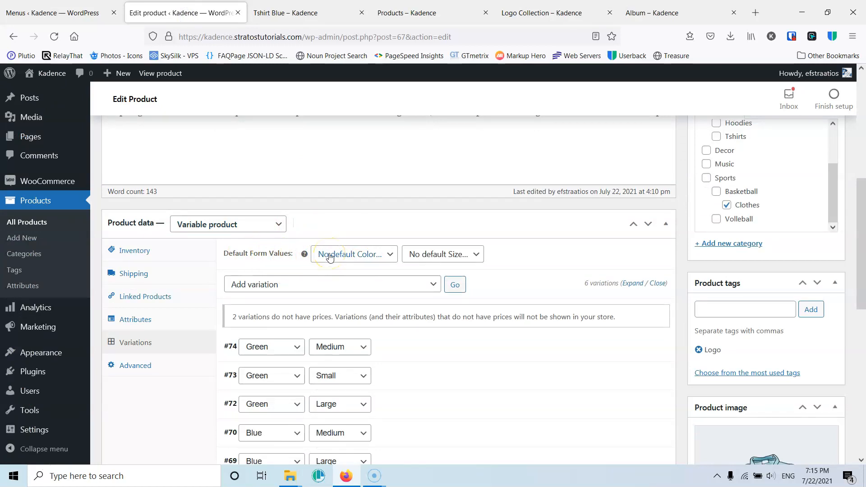
click(362, 255)
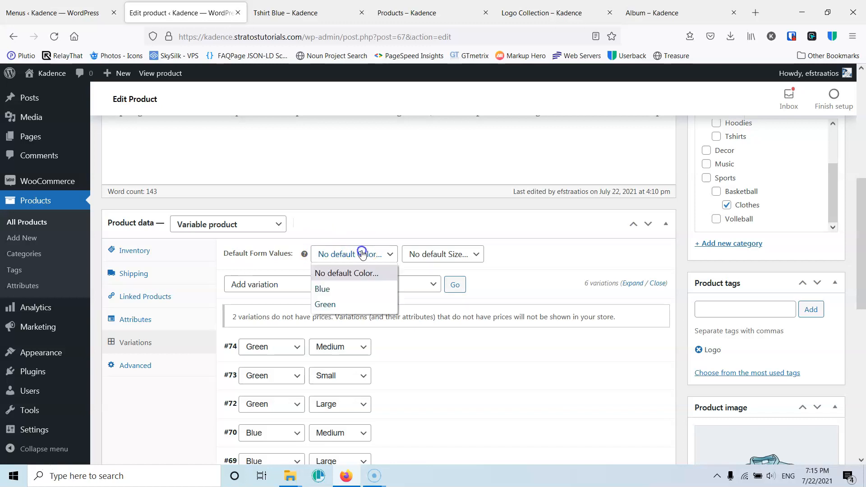
click(343, 289)
click(448, 254)
click(428, 305)
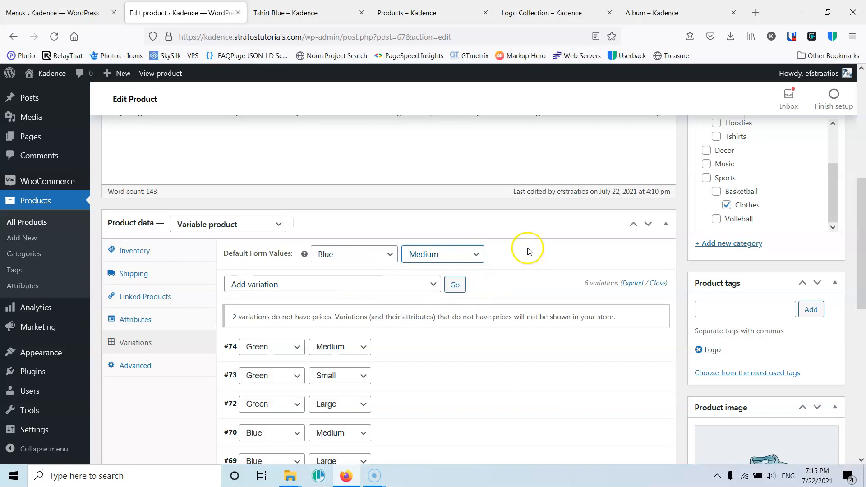
scroll(821, 209, up, 10)
click(820, 289)
scroll(470, 224, down, 5)
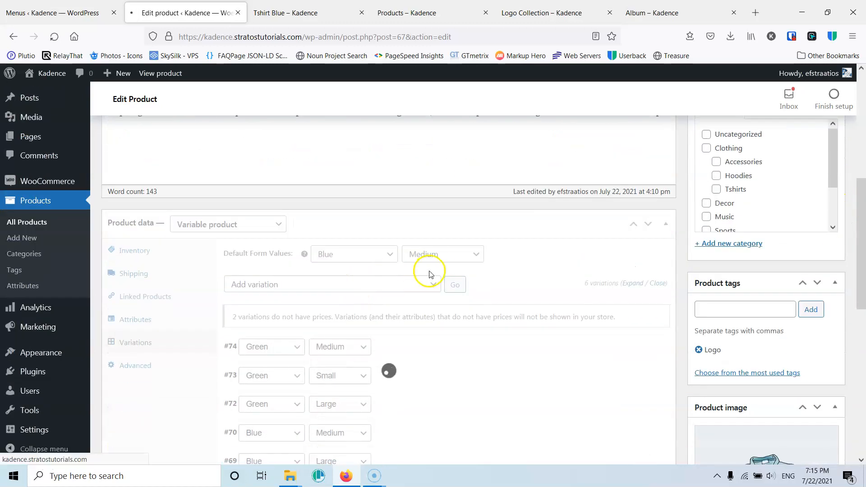
- Open a fresh Tshirt Blue store page and check the default selections and the options offered for Color and Size
click(362, 13)
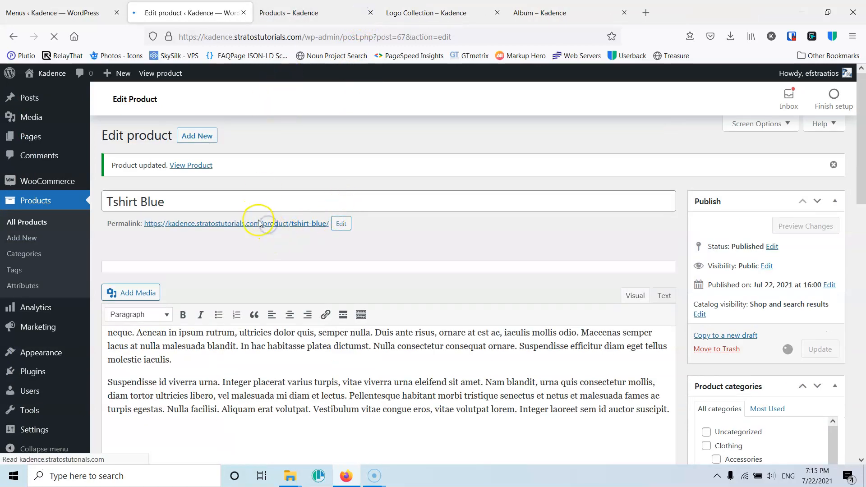
middle_click(260, 223)
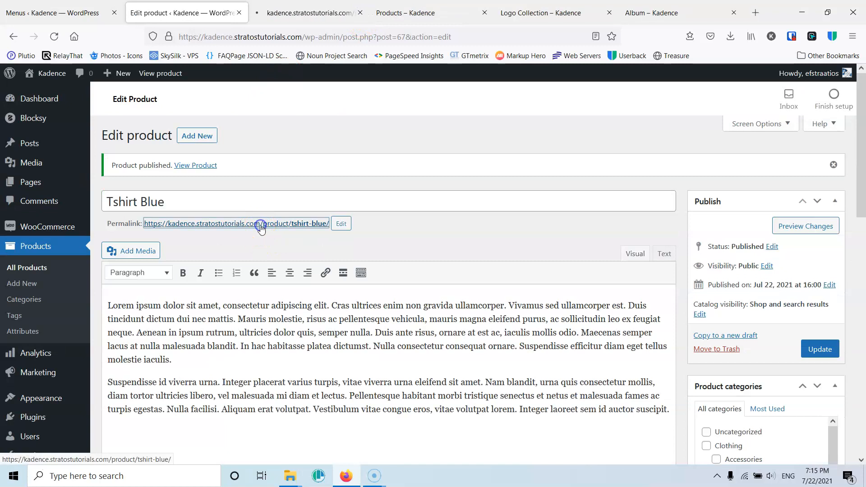
click(295, 12)
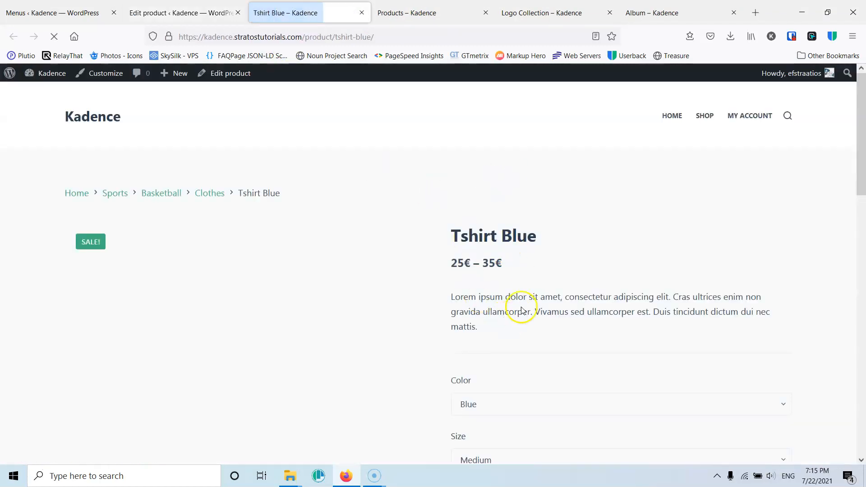
scroll(521, 311, down, 3)
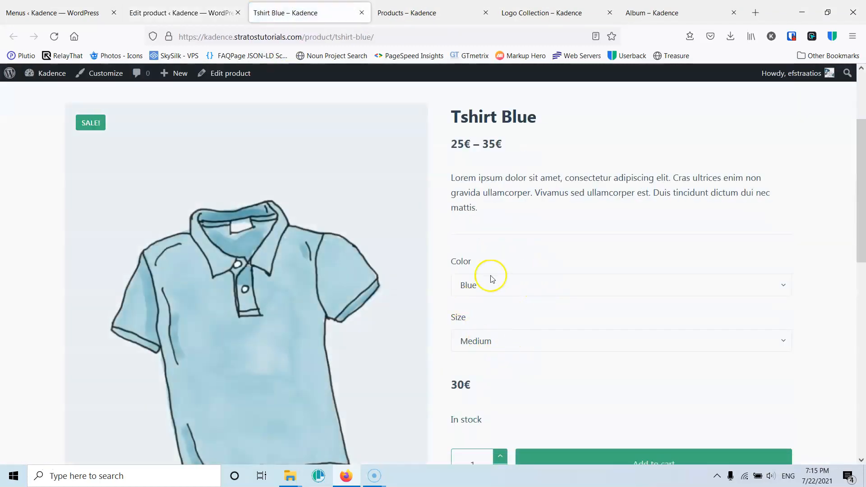
scroll(492, 279, down, 3)
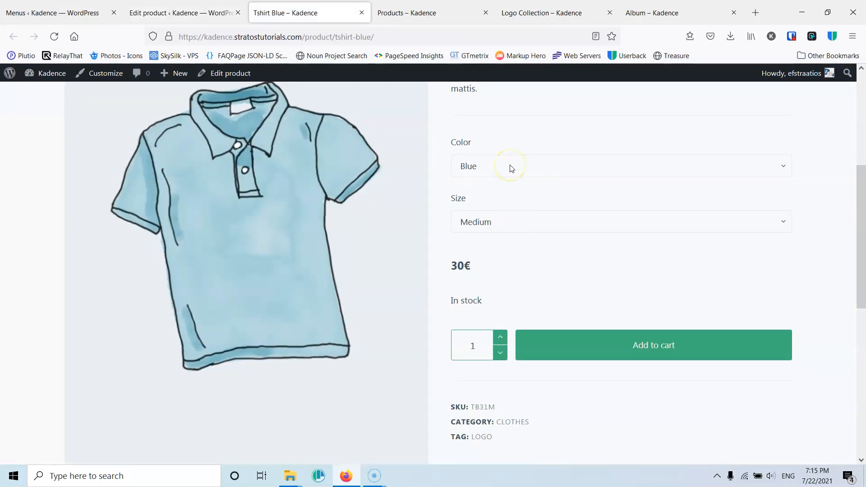
click(495, 168)
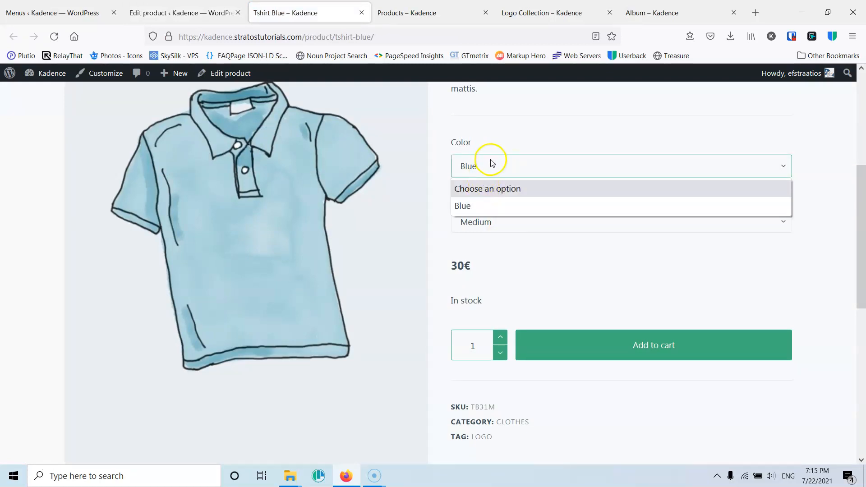
click(512, 225)
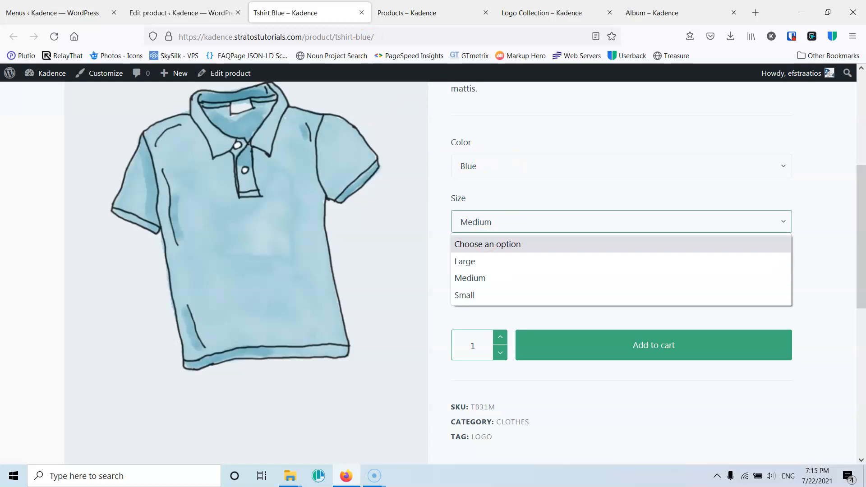
- Return to the product editor and change the product type to Grouped product
click(192, 6)
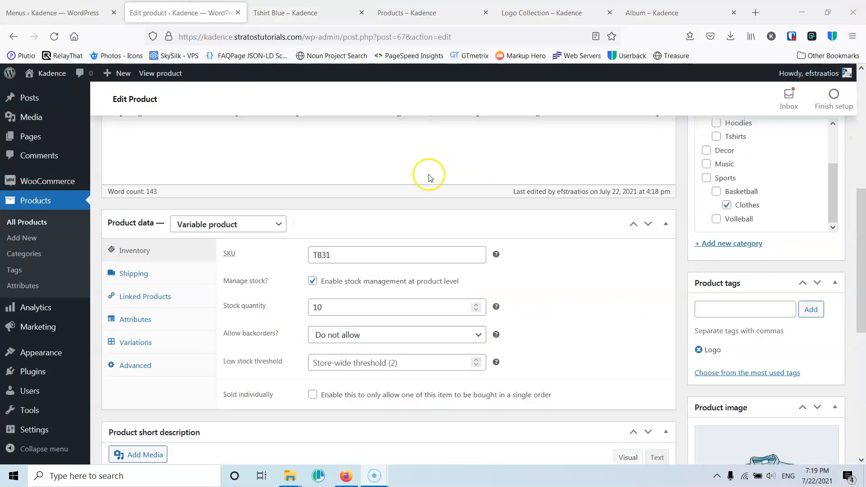
click(217, 235)
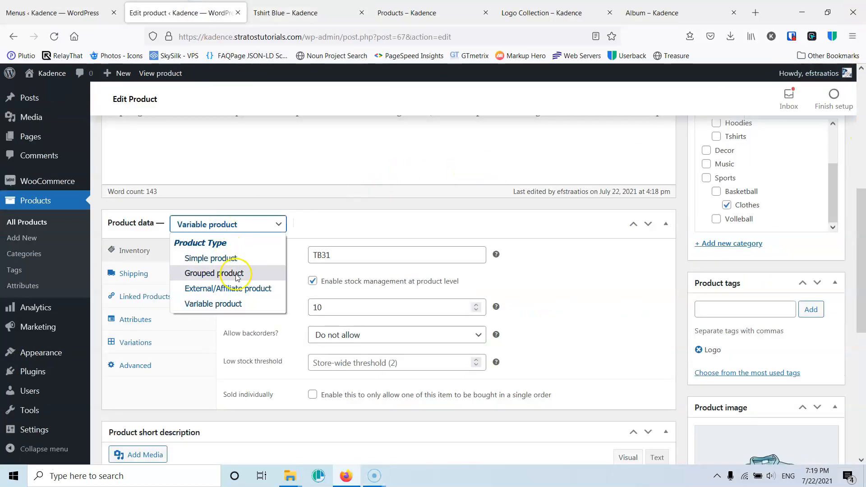
click(234, 274)
click(346, 285)
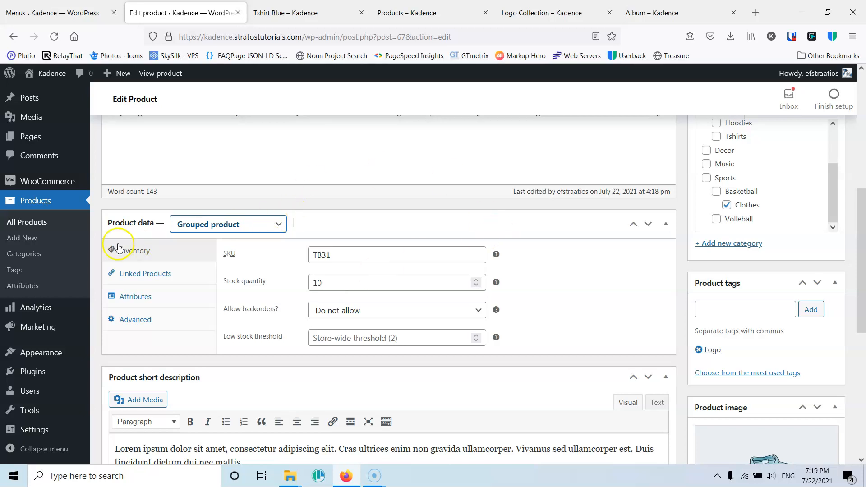
- Rename the product as "Team Uniform"
scroll(338, 239, up, 6)
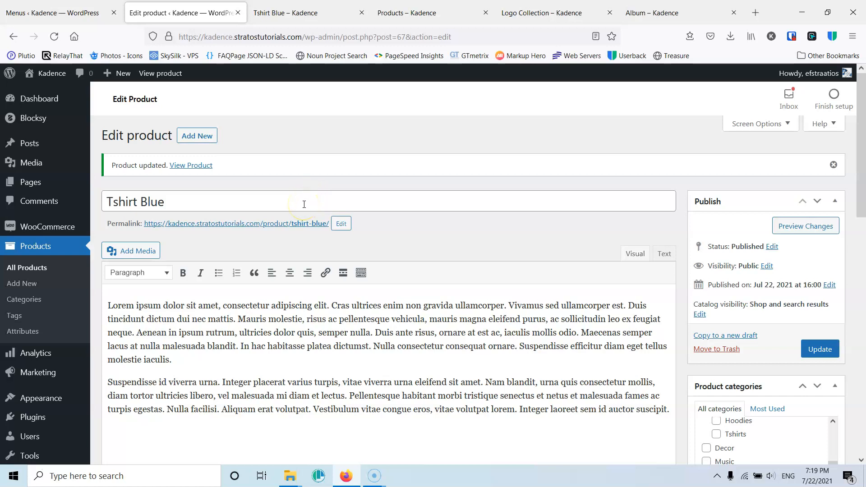
drag(222, 201, 86, 205)
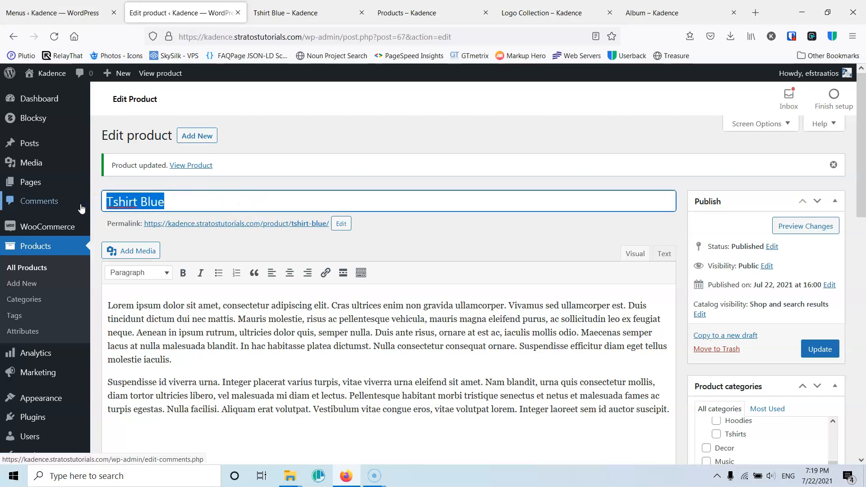
text(Uniform)
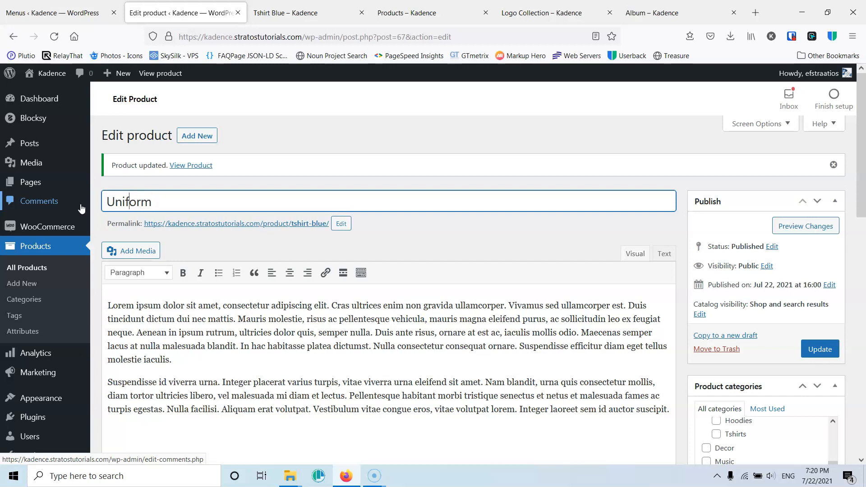
text(Tema)
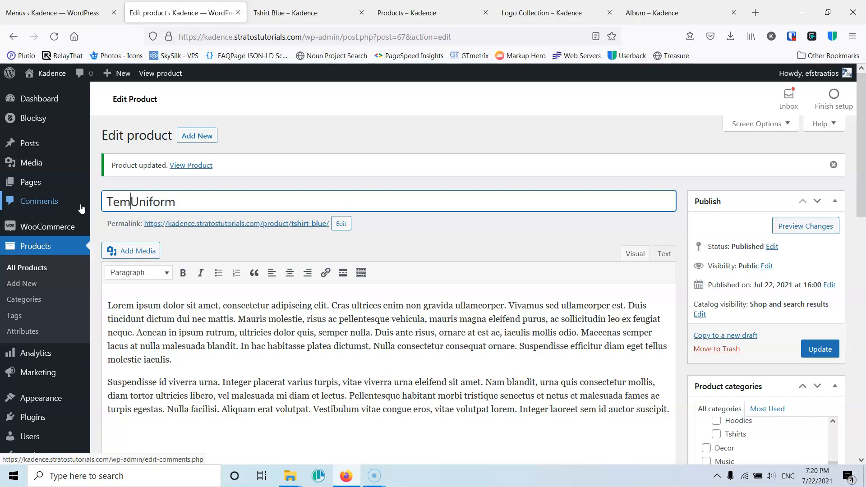
key(BackSpace)
key(BackSpace)
text(am)
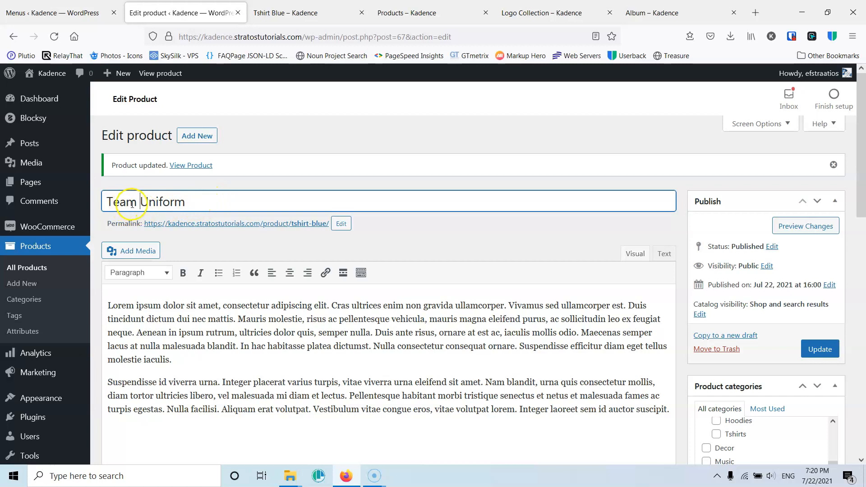
- Remove Cap and Belt from the grouped products in the product's linked products
scroll(136, 194, down, 5)
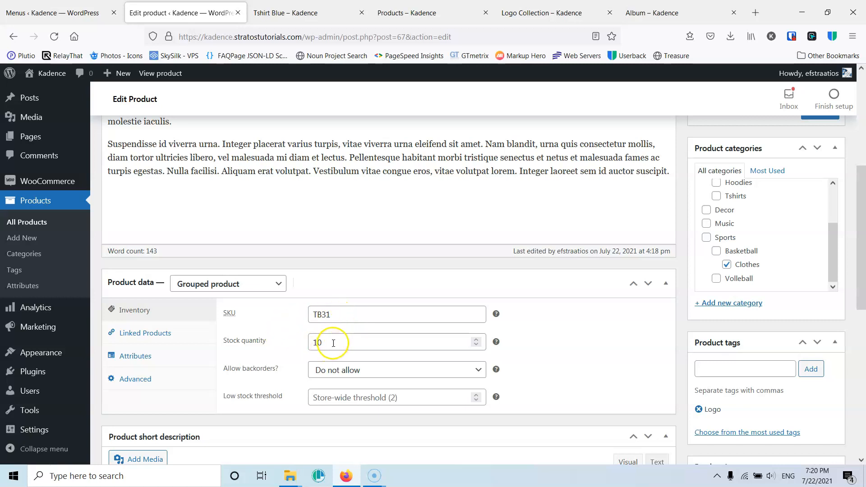
click(157, 339)
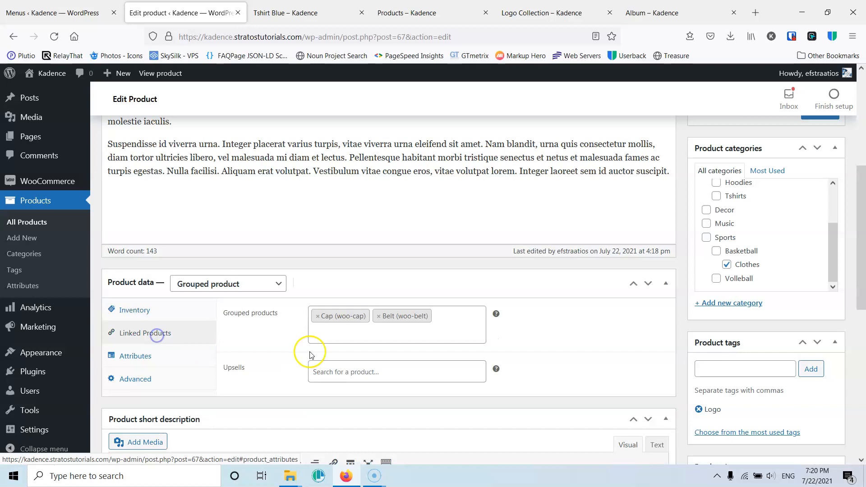
click(318, 316)
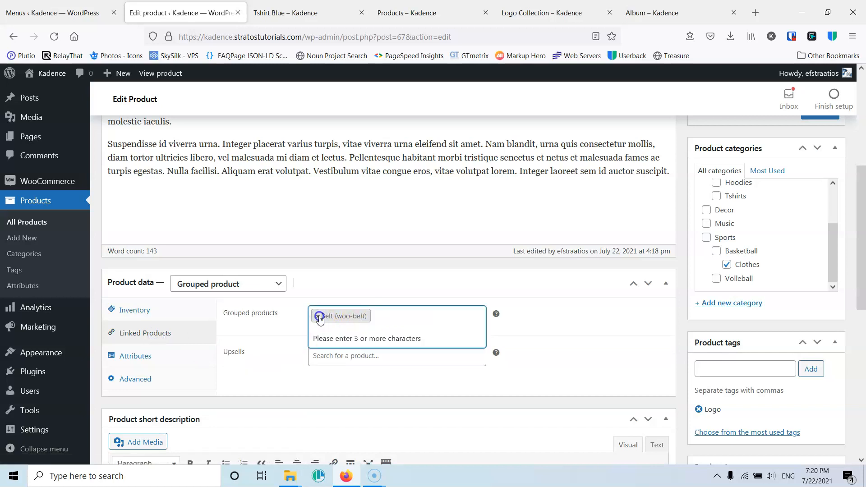
click(318, 316)
- Add Cap (woo-cap), Belt (woo-belt) and T-Shirt (woo-tshirt) as grouped products
text(c)
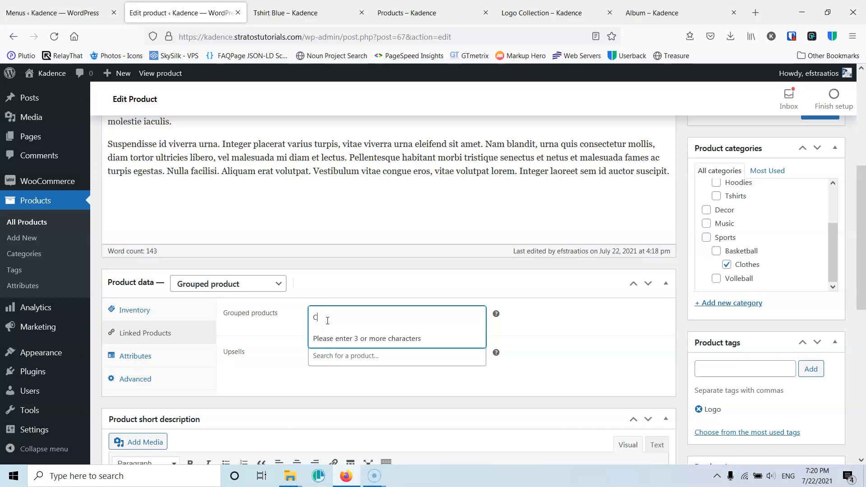
text(ap)
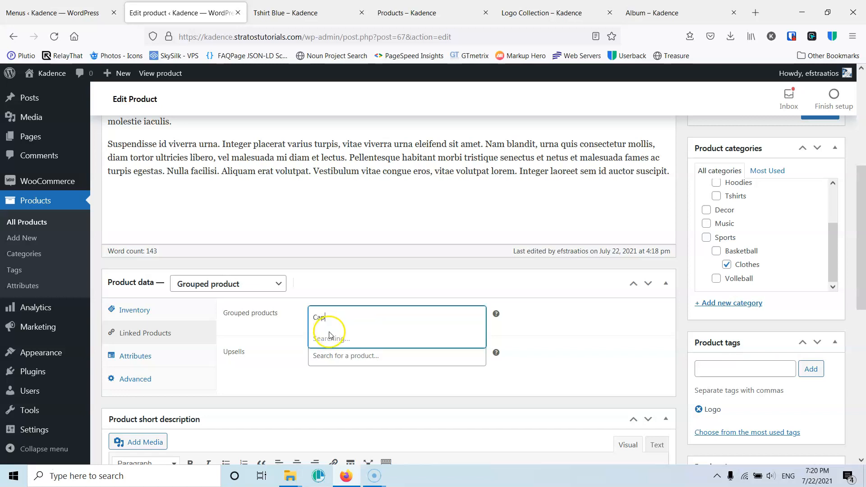
click(339, 339)
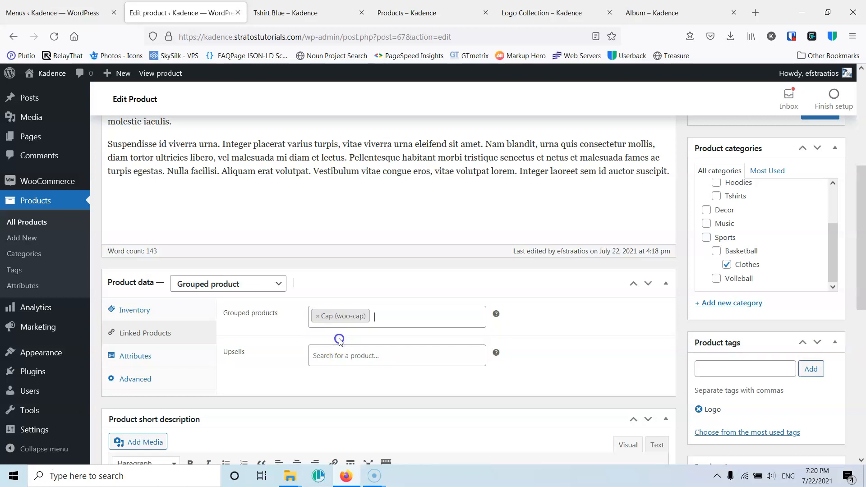
click(385, 322)
text(Belt)
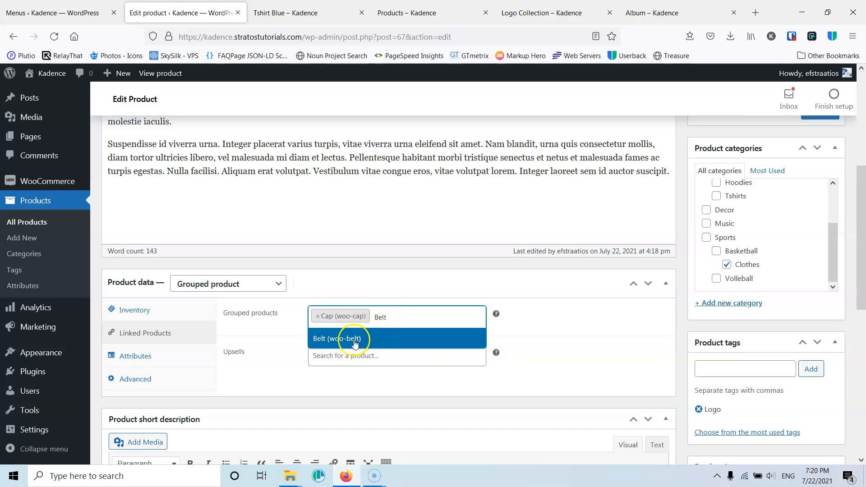
click(347, 338)
click(385, 334)
text(Tsh)
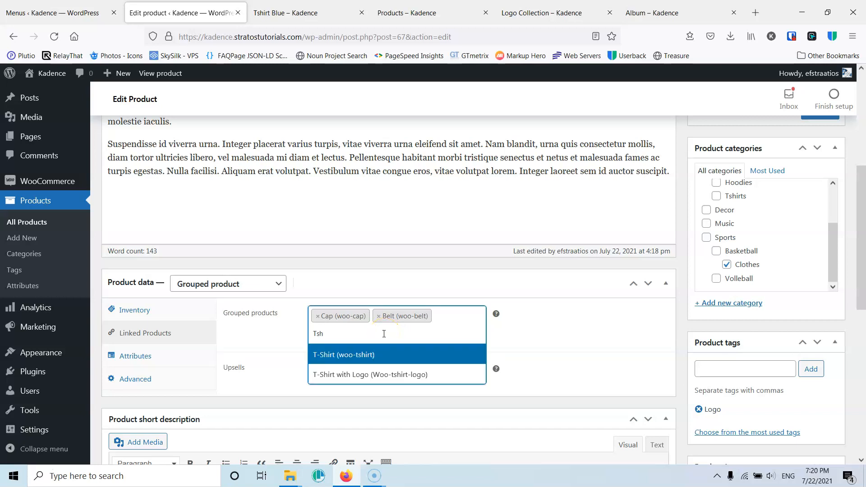
click(347, 355)
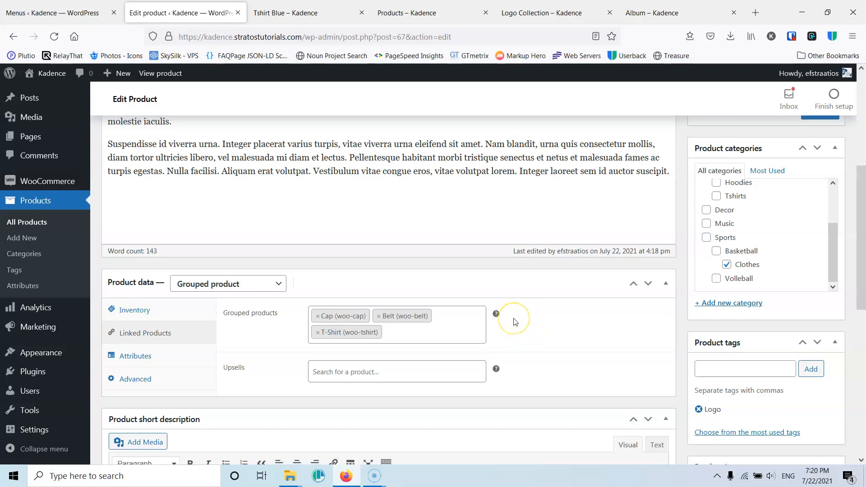
- Update the Team Uniform product and close the old Tshirt Blue store page
scroll(514, 321, up, 3)
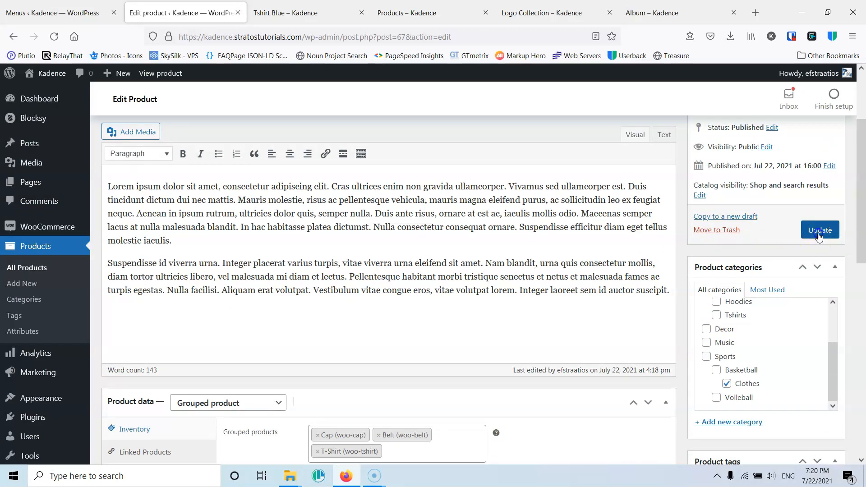
click(819, 234)
click(361, 12)
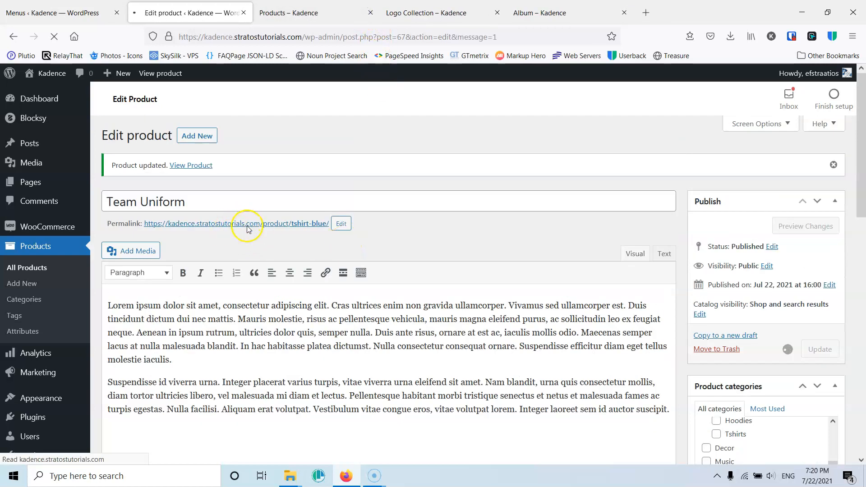
- Open the Team Uniform product on the storefront and set the Cap quantity to 1 among the grouped products
middle_click(276, 226)
click(293, 11)
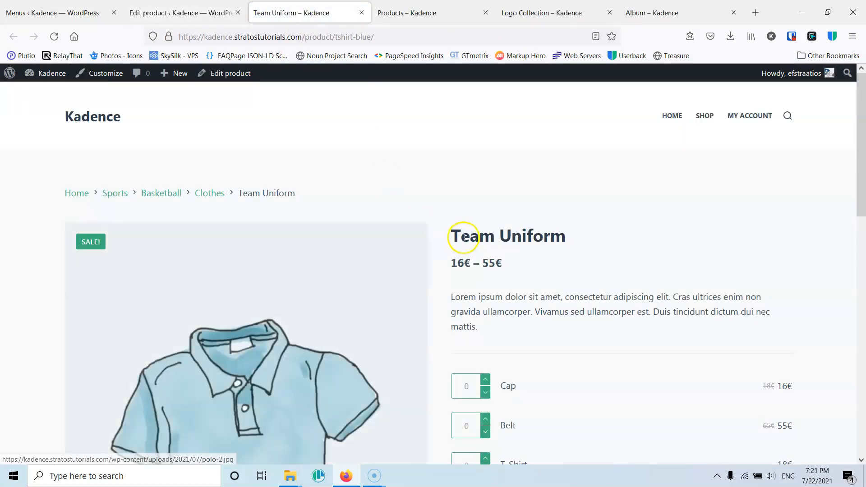
scroll(566, 241, down, 3)
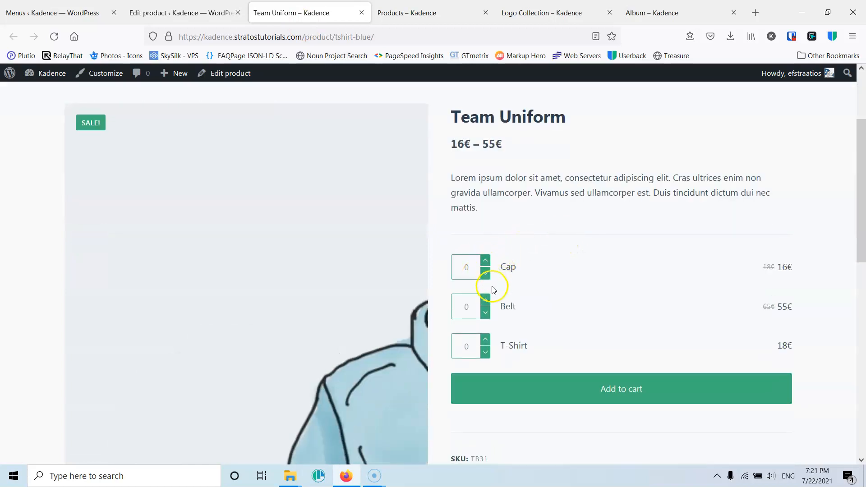
scroll(561, 304, down, 3)
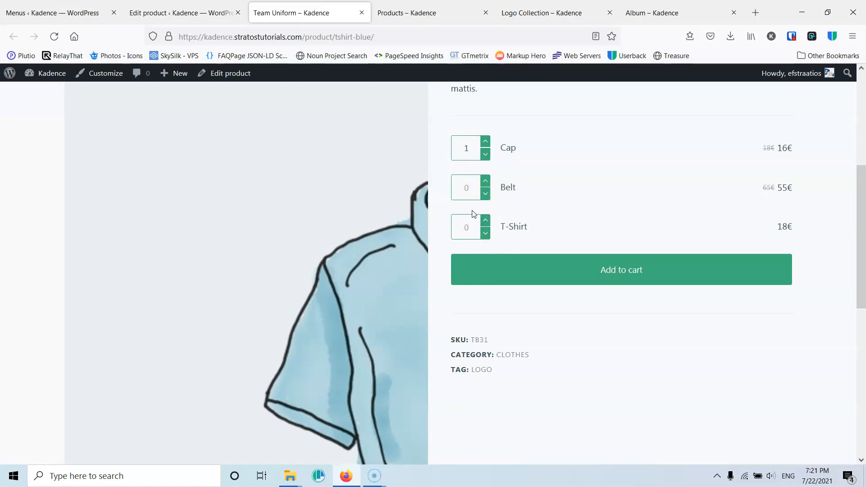
- Return to editing the Team Uniform product and change its product type to Simple product
click(216, 12)
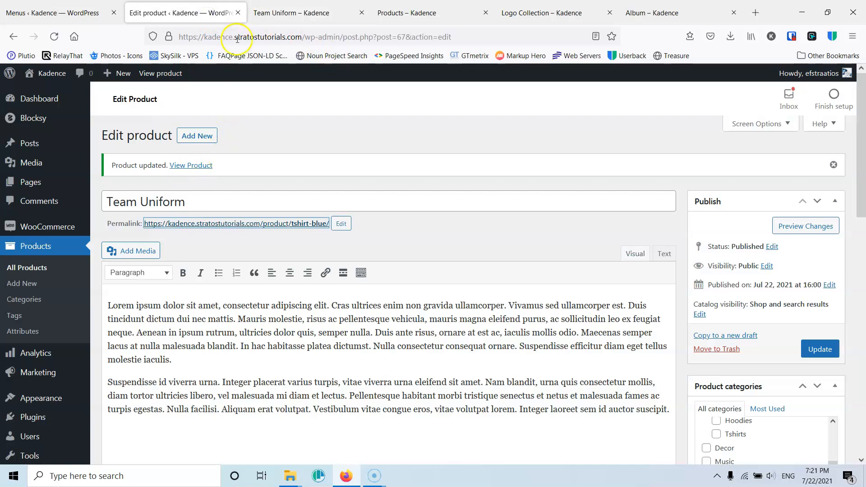
scroll(275, 216, down, 5)
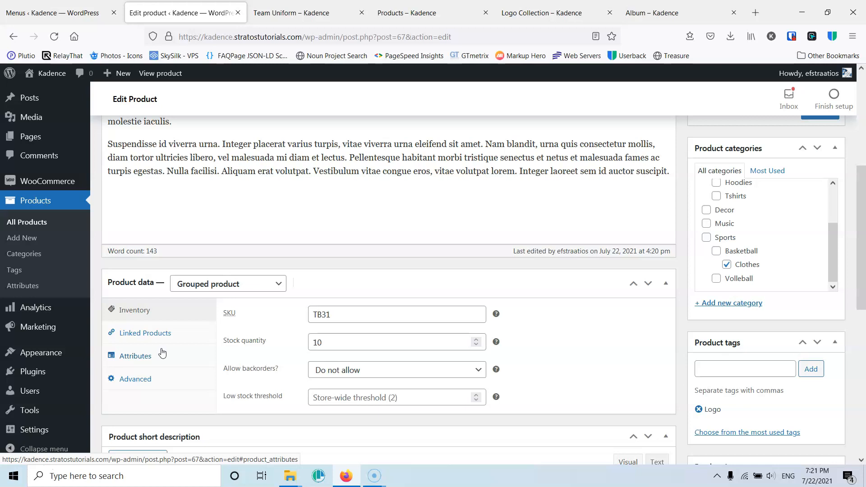
scroll(162, 353, down, 3)
scroll(241, 288, up, 5)
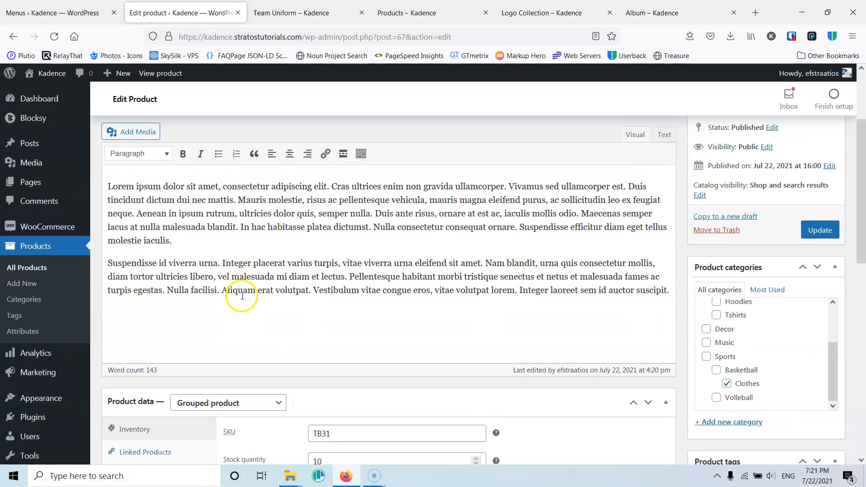
scroll(242, 296, down, 3)
click(195, 285)
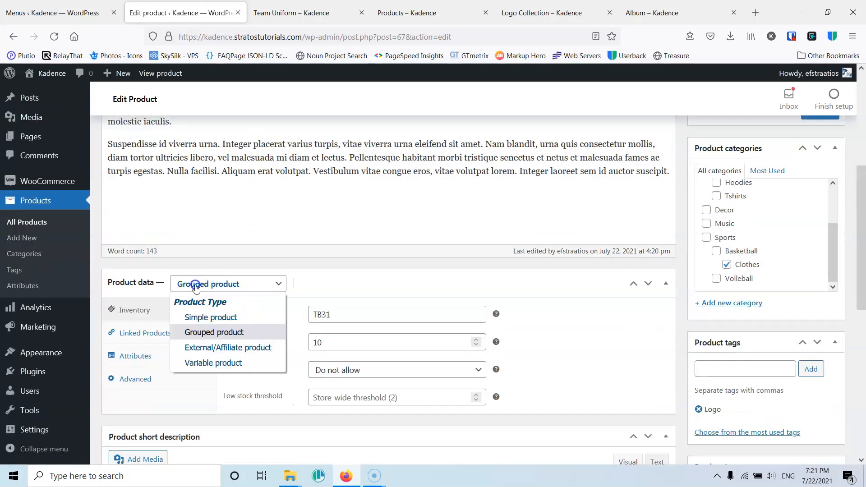
click(205, 317)
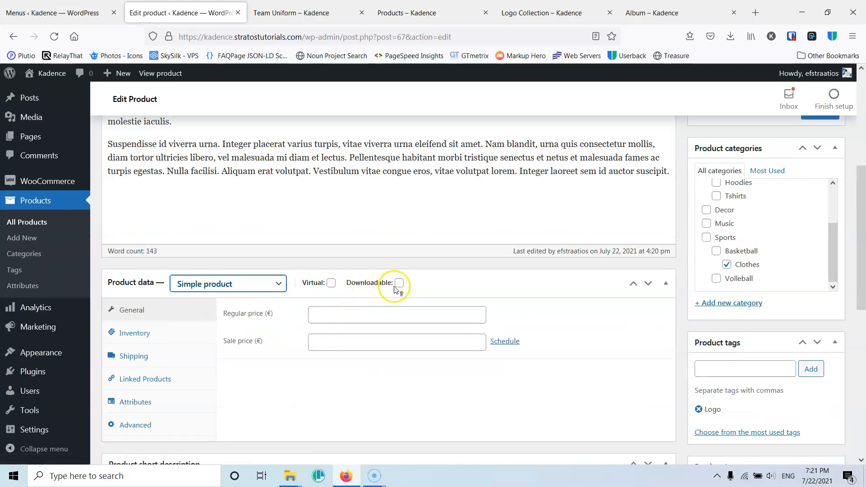
- Mark the product as virtual and review its inventory, linked products, attributes, advanced and general settings
click(331, 284)
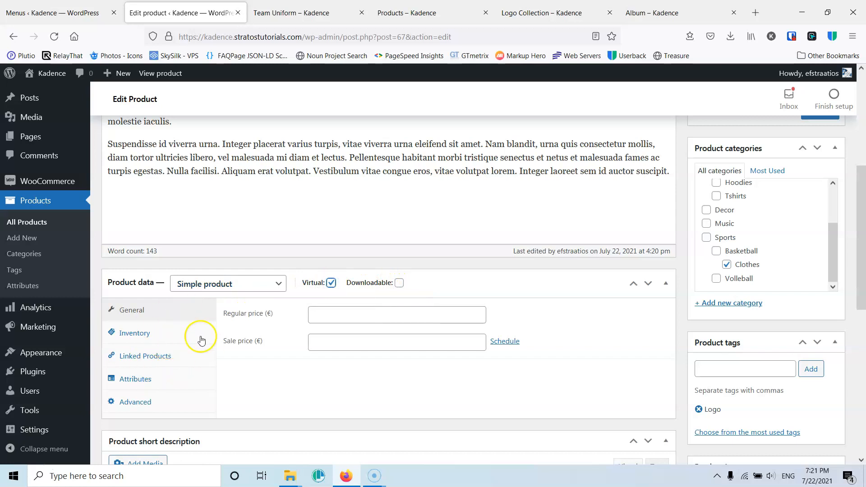
click(332, 283)
click(332, 283)
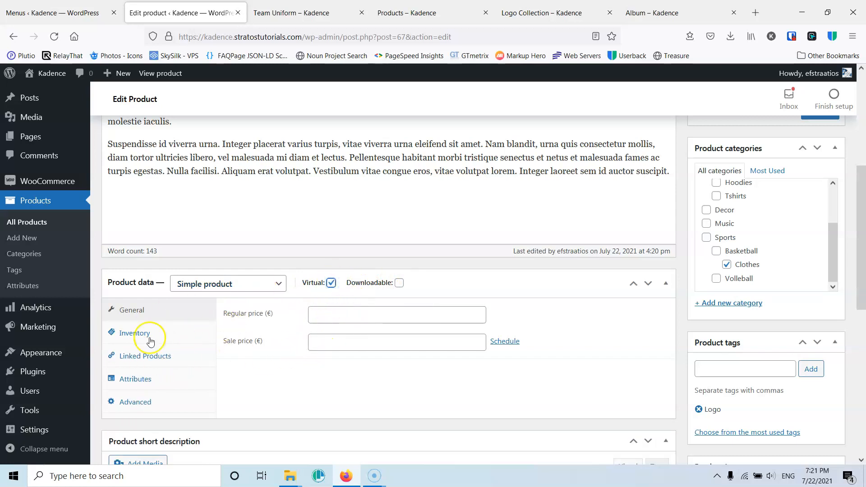
click(128, 335)
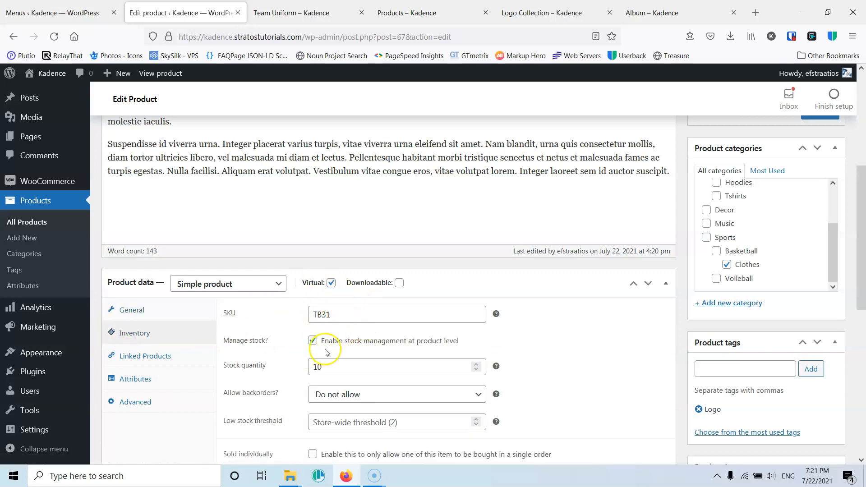
click(167, 356)
click(134, 381)
click(136, 401)
click(147, 312)
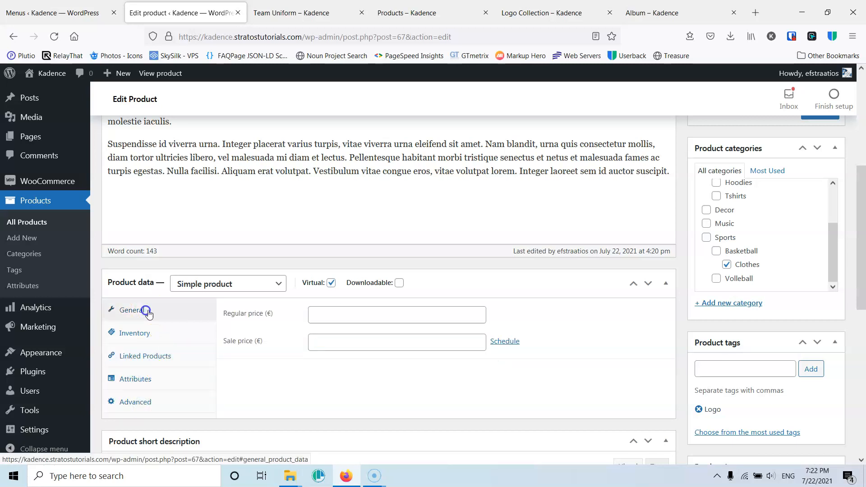
- Clear the product's Virtual option, mark it as Downloadable, and examine the downloadable files, download limit and download expiry settings
click(331, 283)
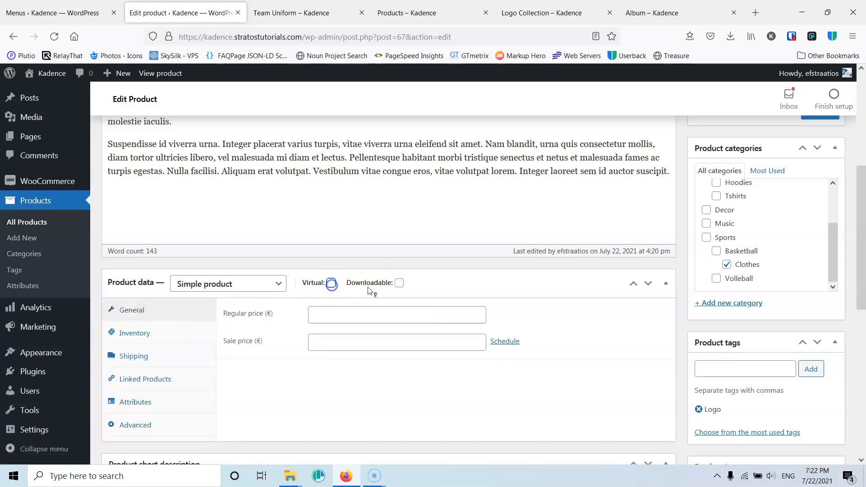
click(399, 282)
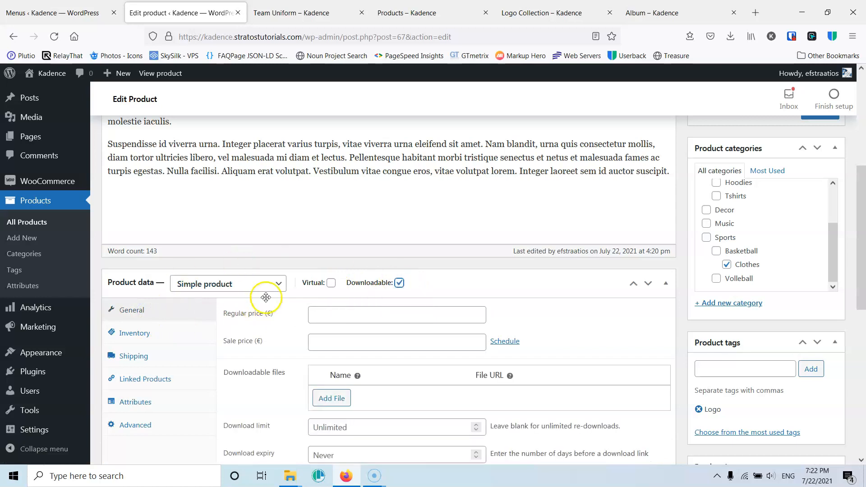
scroll(314, 321, down, 1)
scroll(314, 321, down, 2)
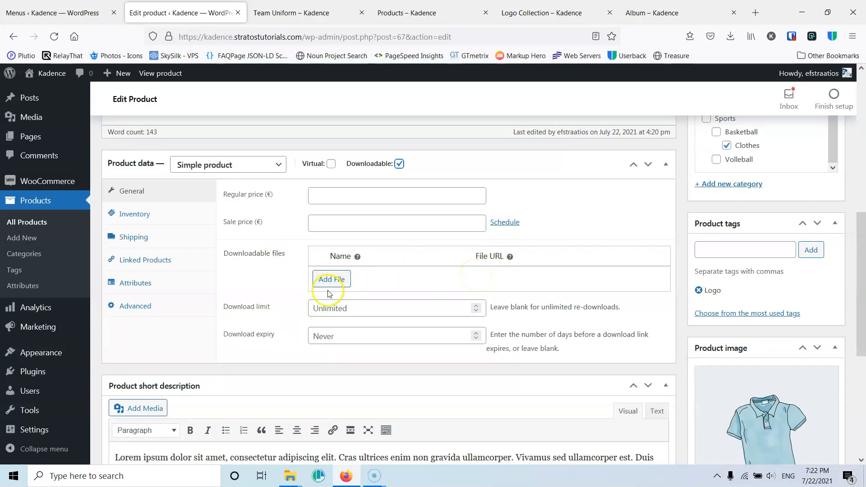
mouse_move(33, 119)
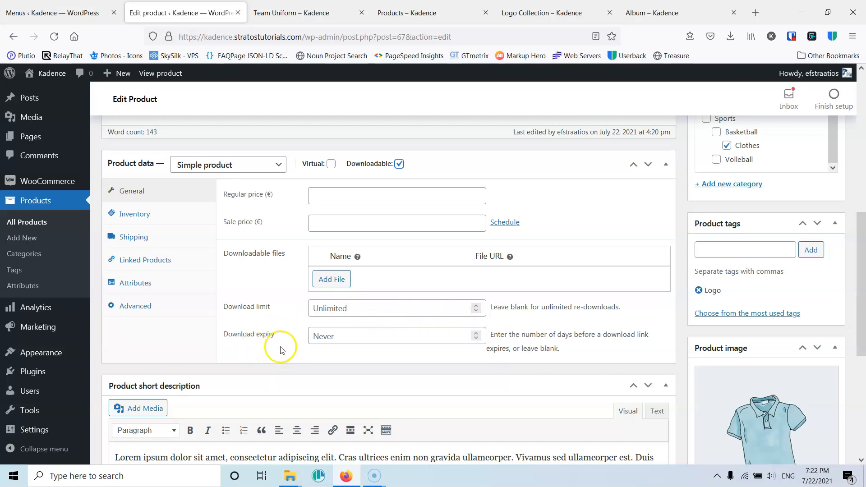
click(332, 336)
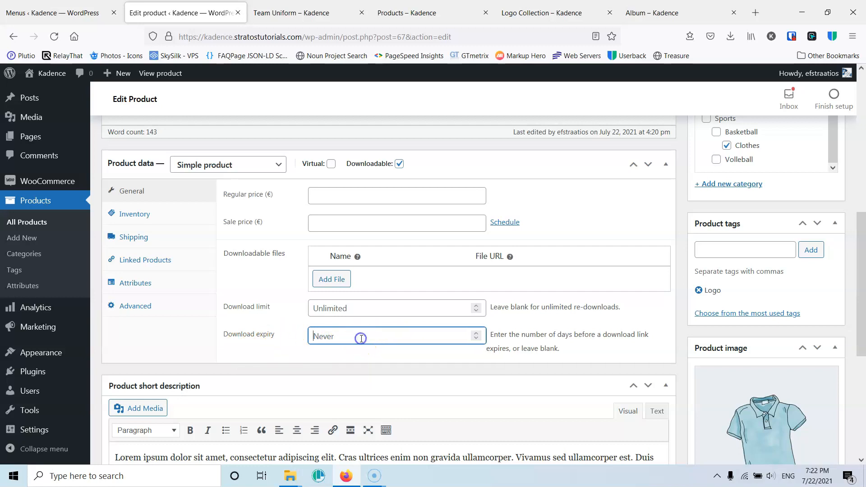
key(alt+p)
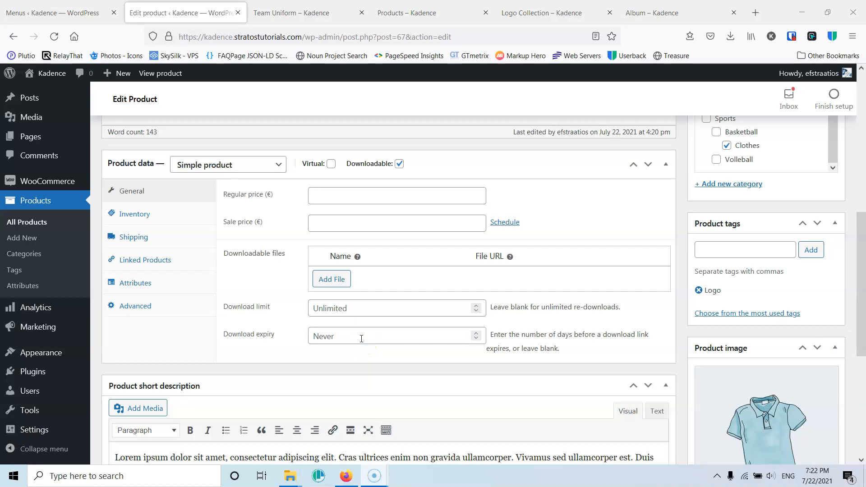
scroll(338, 344, down, 1)
scroll(333, 354, up, 4)
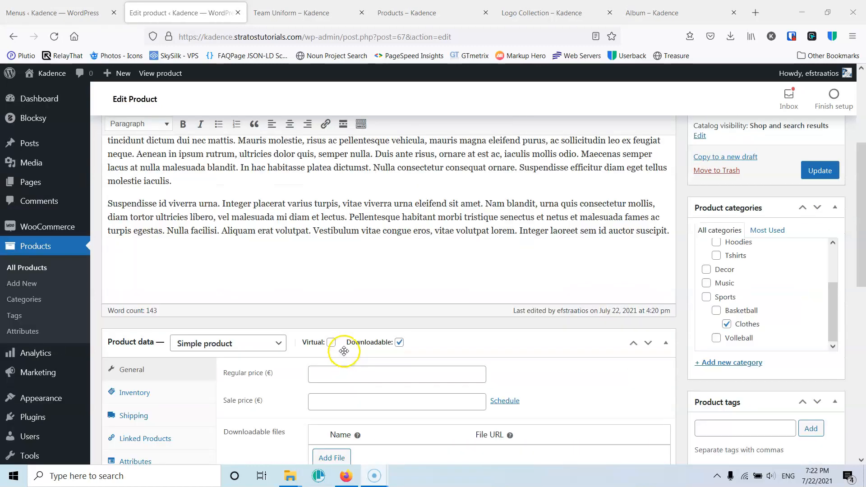
scroll(366, 333, down, 4)
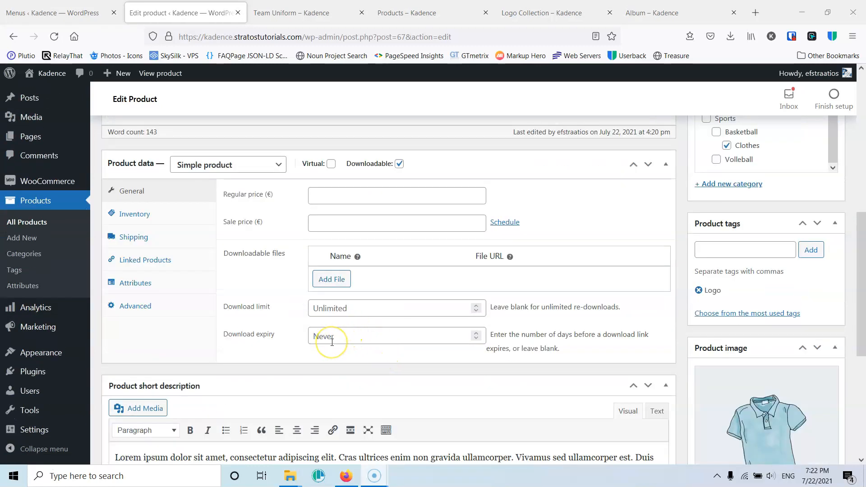
scroll(332, 342, up, 4)
scroll(422, 349, up, 3)
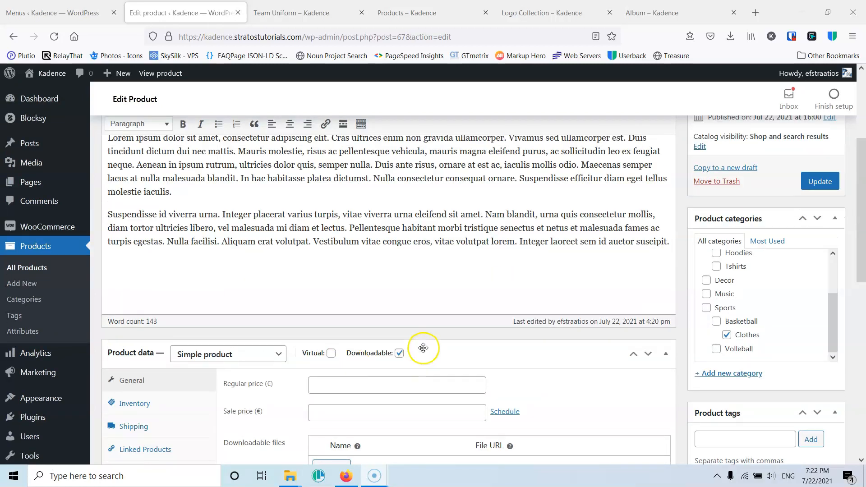
scroll(423, 347, up, 2)
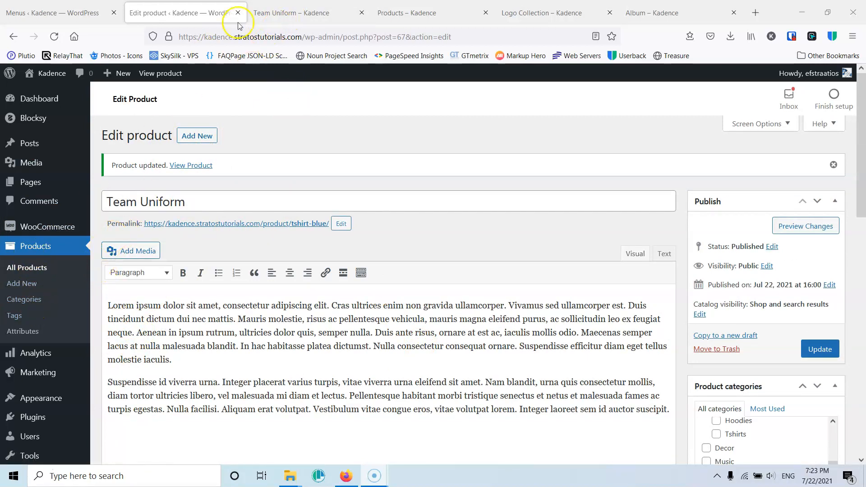
- Return to the site's Menus page and save the Main menu
click(58, 8)
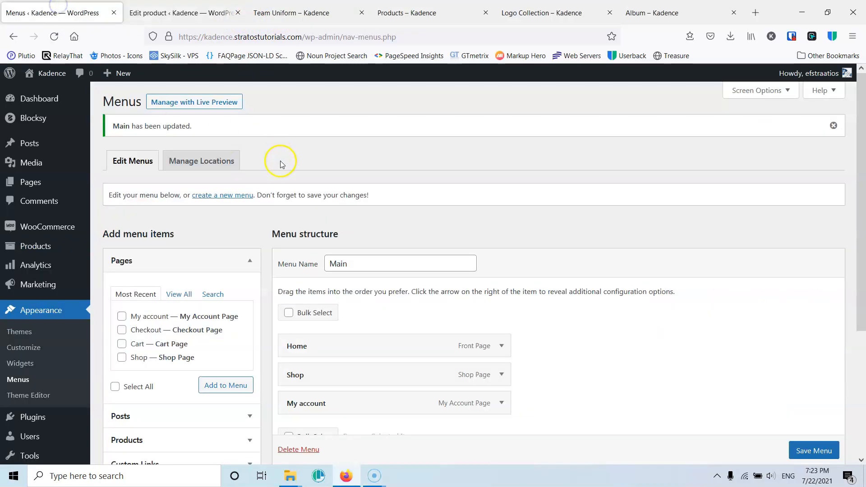
scroll(280, 164, down, 4)
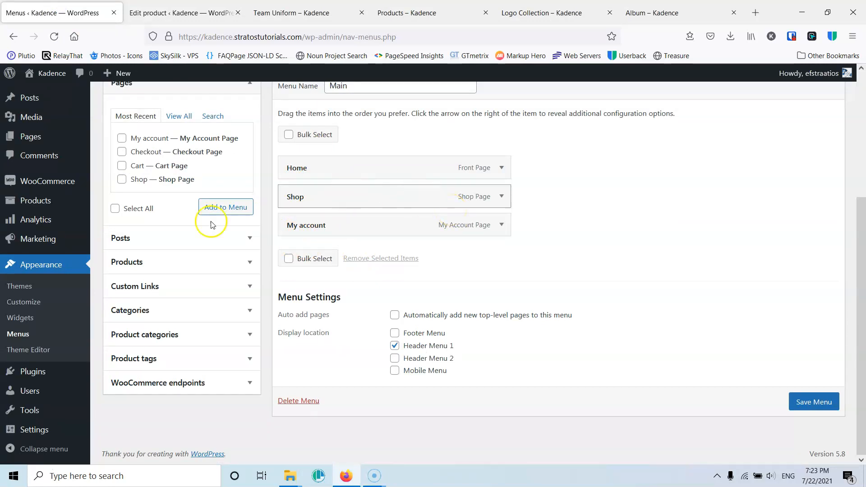
click(807, 402)
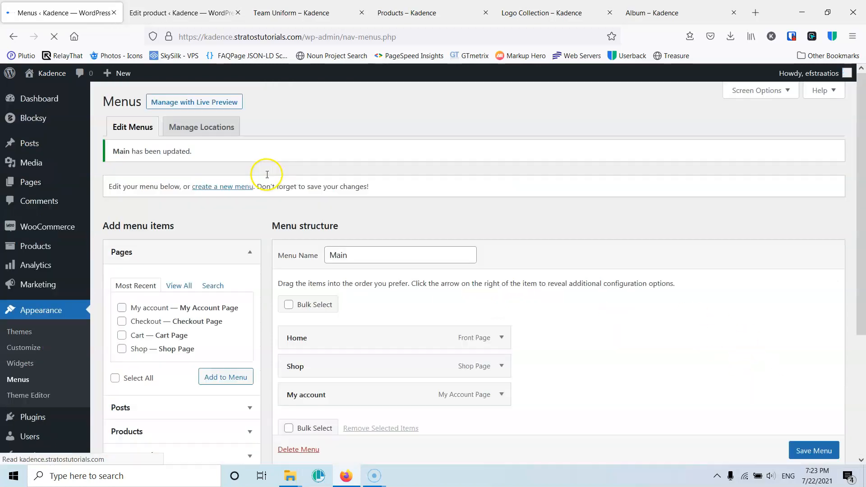
- Go to the storefront Shop page and open the theme customizer for it in a new browser tab
click(284, 12)
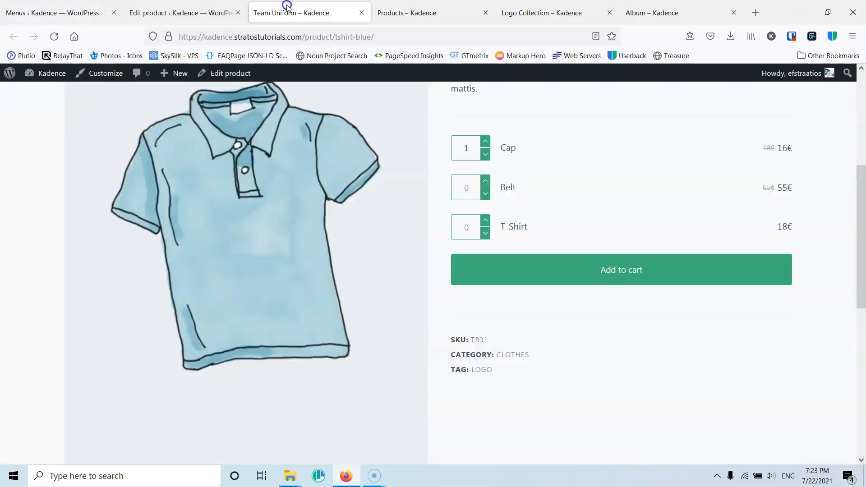
click(441, 19)
scroll(373, 281, up, 10)
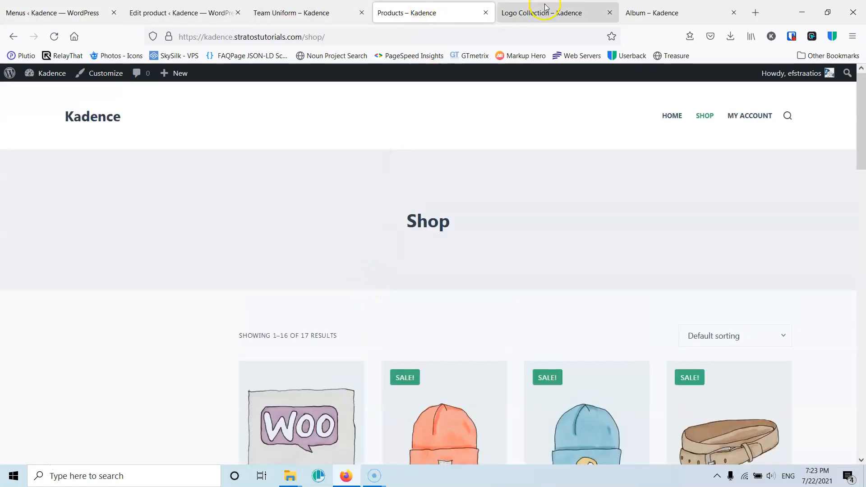
middle_click(107, 75)
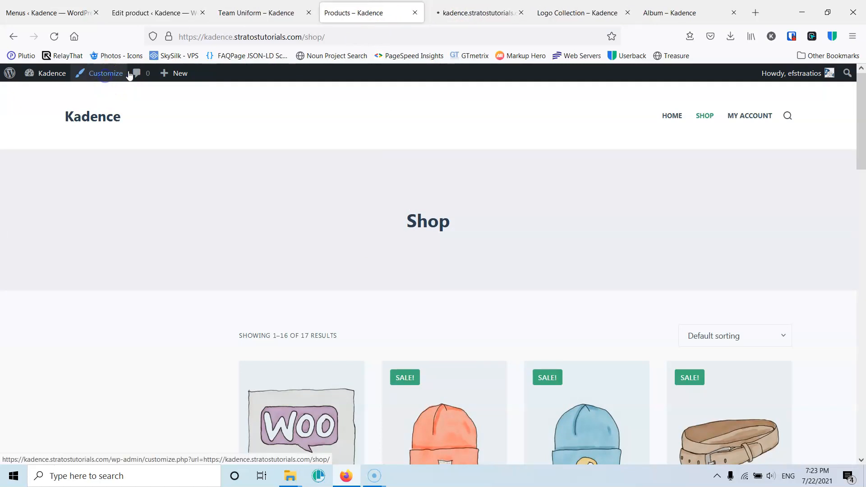
click(468, 18)
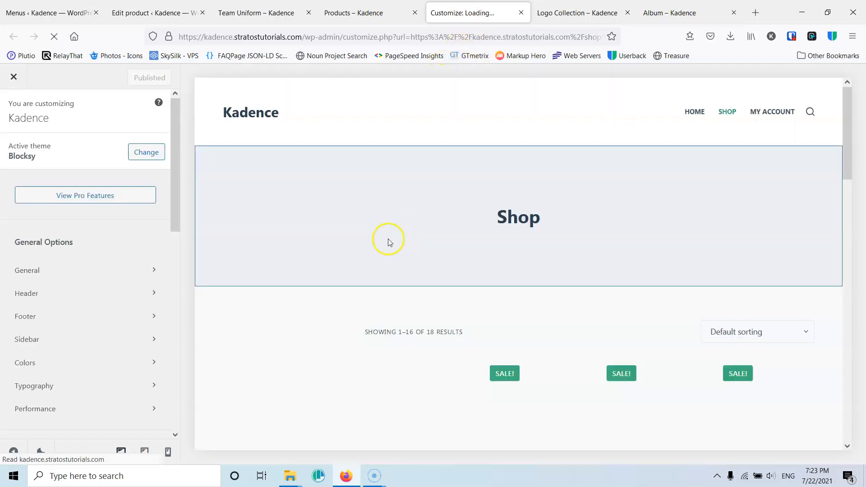
- Add the Cart element between Menu 1 and Search in the desktop header's main row and publish the change
click(44, 295)
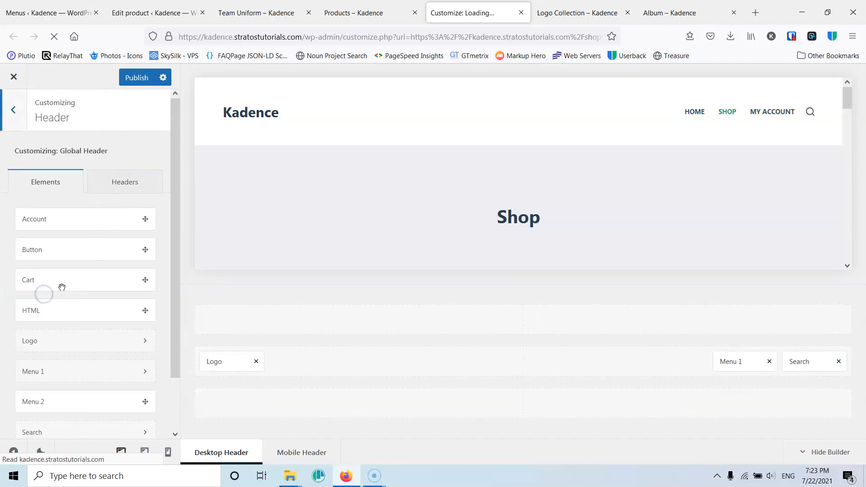
drag(49, 284, 757, 362)
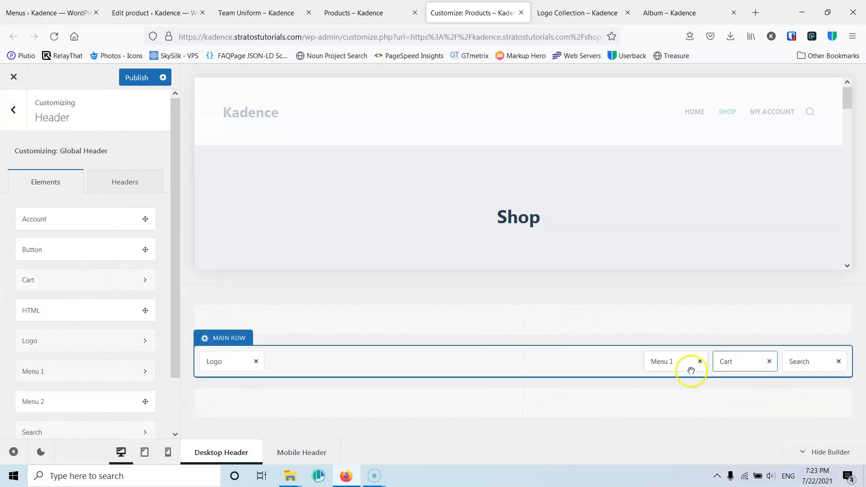
click(134, 78)
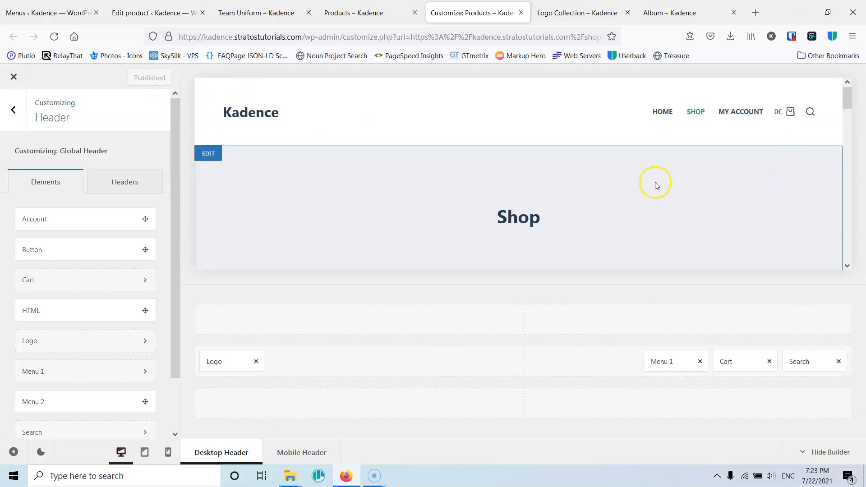
- Reload the Team Uniform store page and check the cart in its header and the grouped product quantities
click(264, 12)
click(350, 15)
click(265, 13)
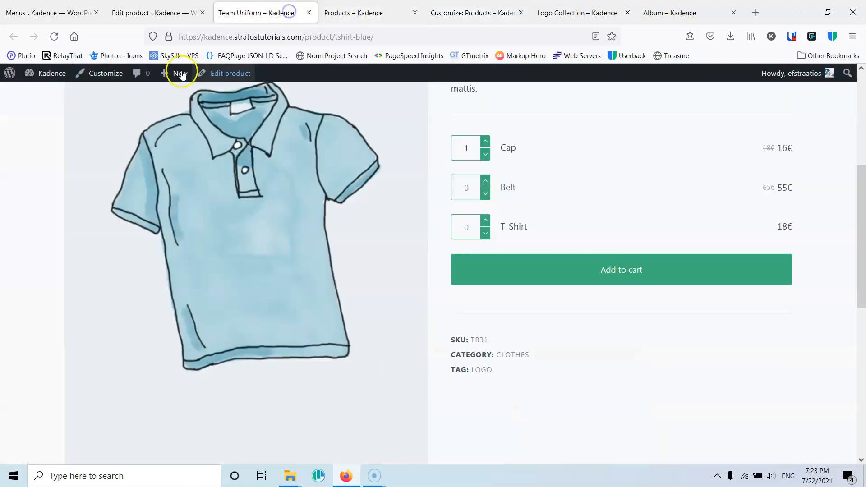
scroll(106, 149, up, 5)
click(57, 44)
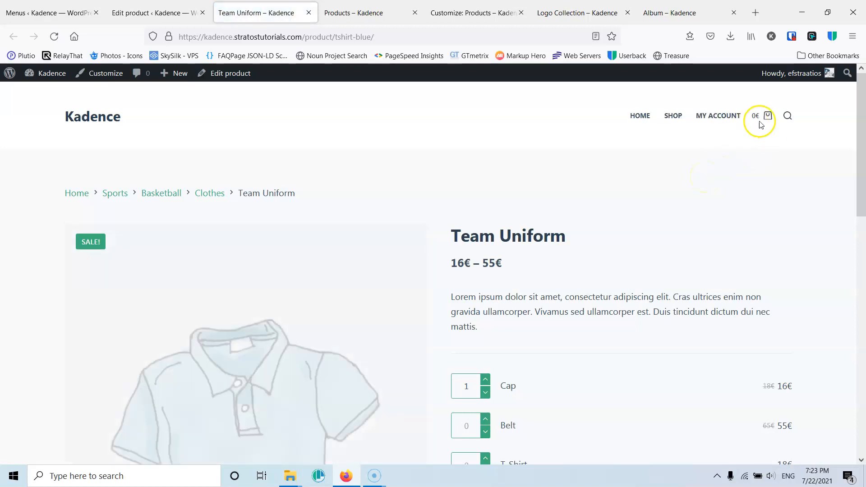
scroll(586, 253, down, 3)
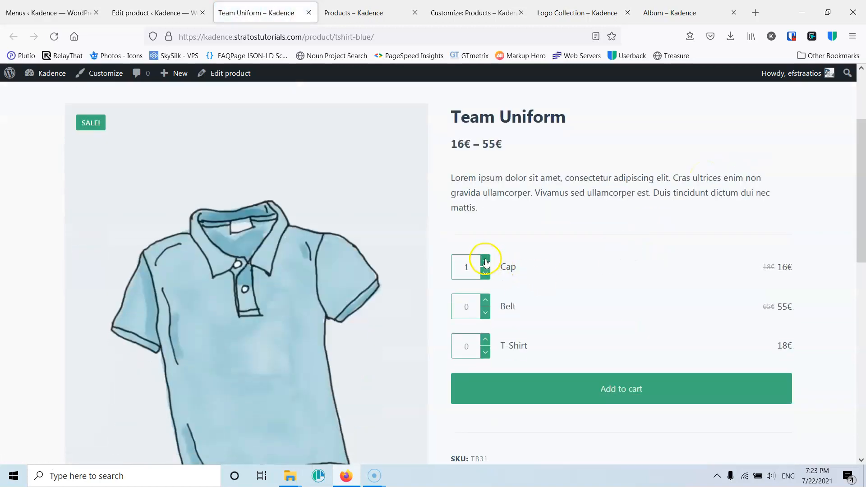
- Add one Cap from the Team Uniform page to the cart and check the header cart's contents
click(620, 388)
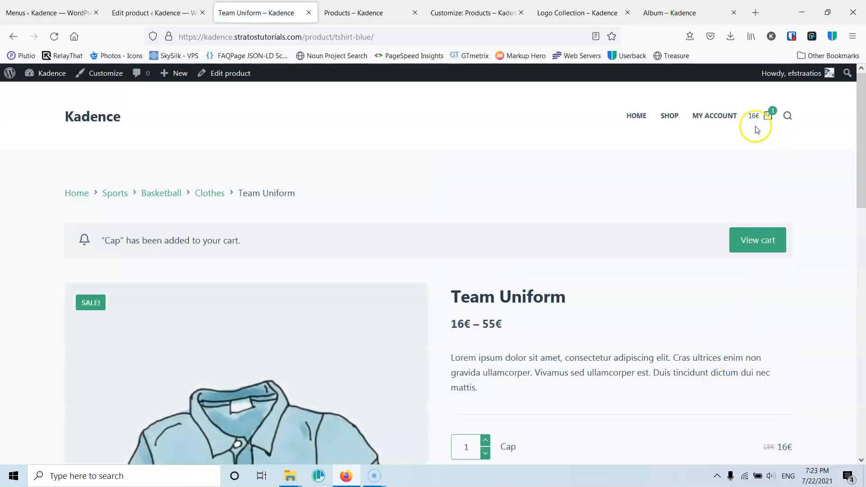
mouse_move(753, 119)
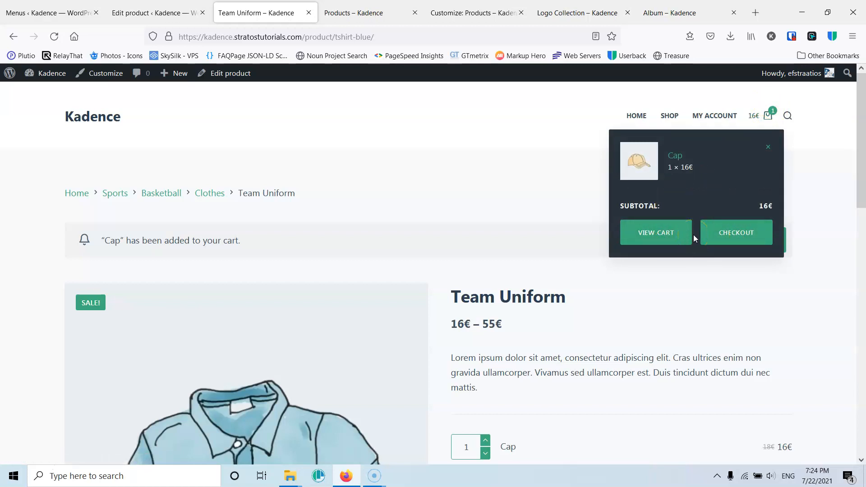
- Return to the site's Menus page and view the WooCommerce endpoints that can be added as menu items
click(165, 13)
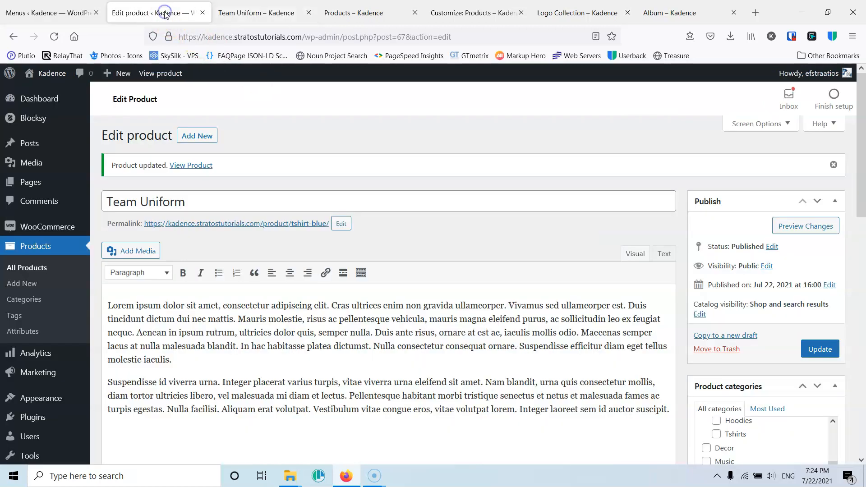
click(278, 12)
click(46, 6)
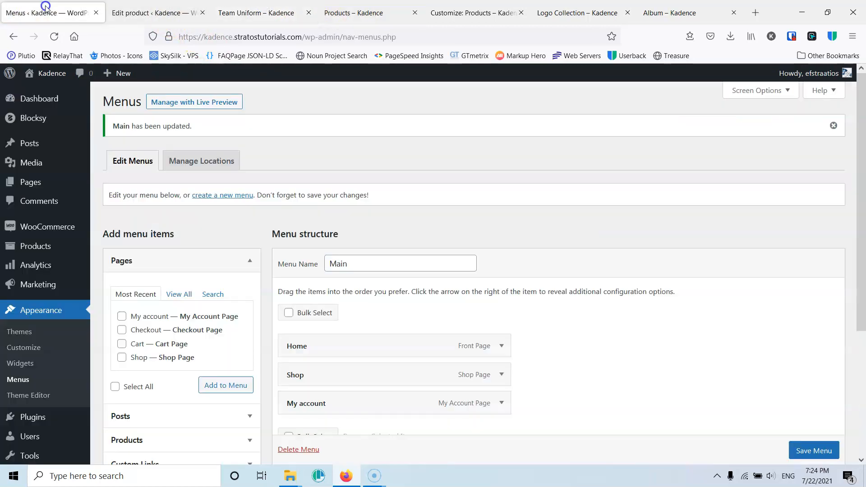
scroll(269, 292, down, 4)
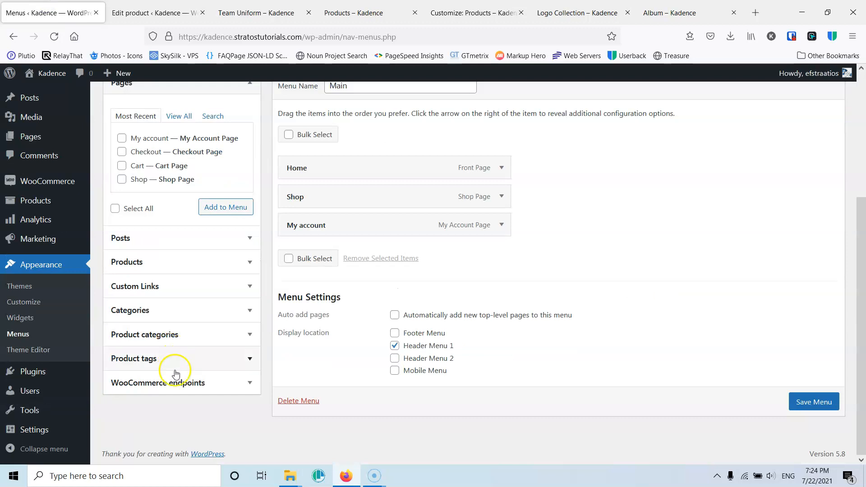
click(236, 387)
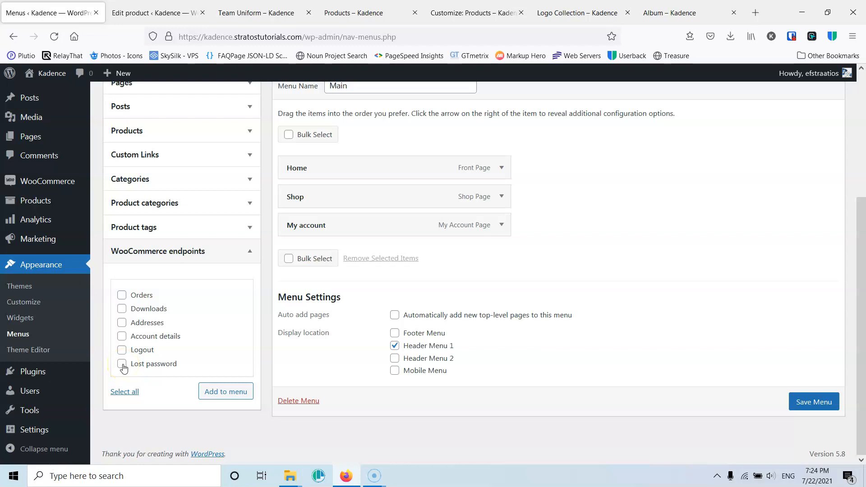
- Go back to the storefront's Team Uniform page and open the My account page from its header
click(257, 13)
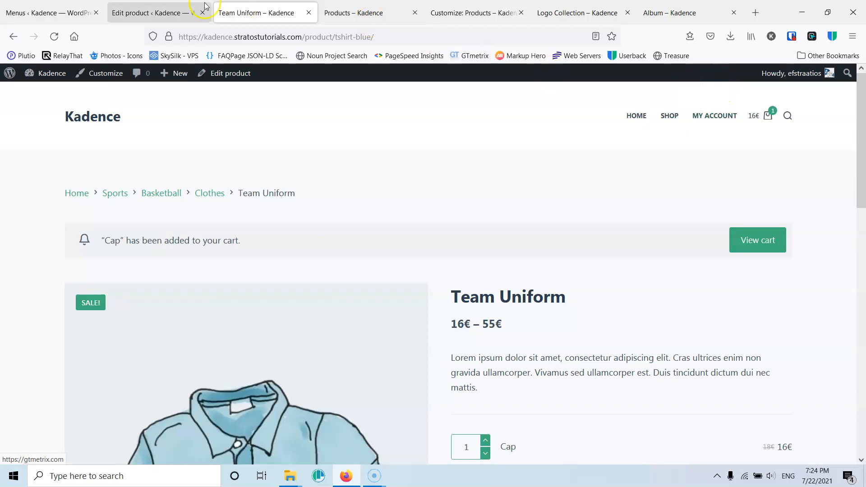
click(166, 9)
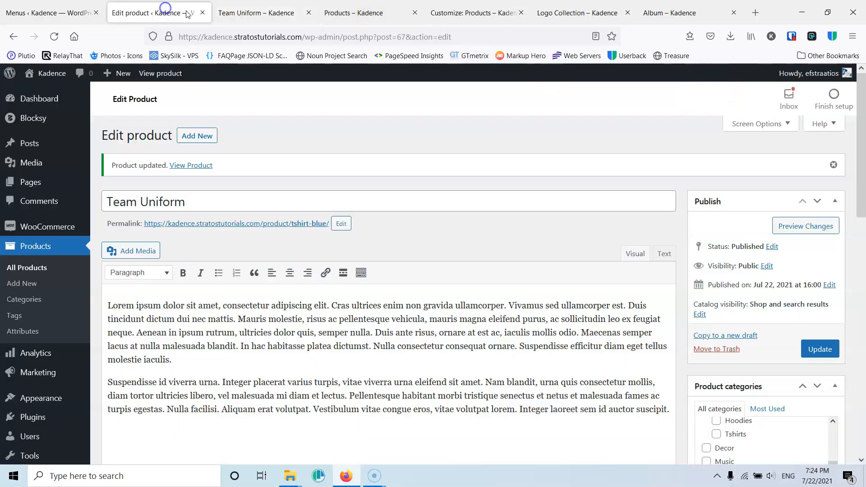
click(255, 11)
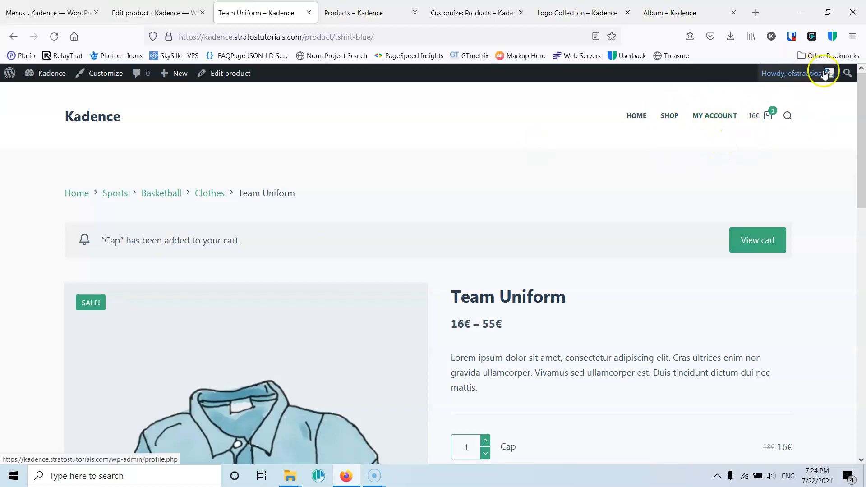
mouse_move(805, 75)
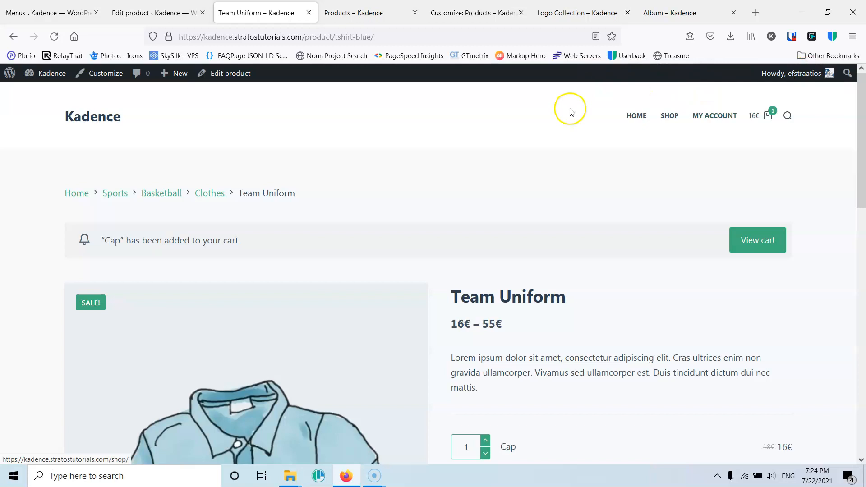
click(719, 118)
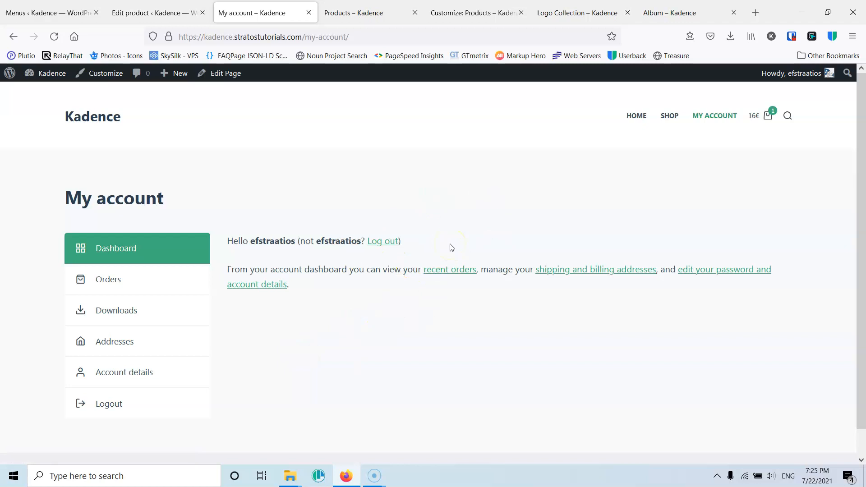
- Switch back to the Menus page and compare its WooCommerce endpoints with the My account sections
click(175, 11)
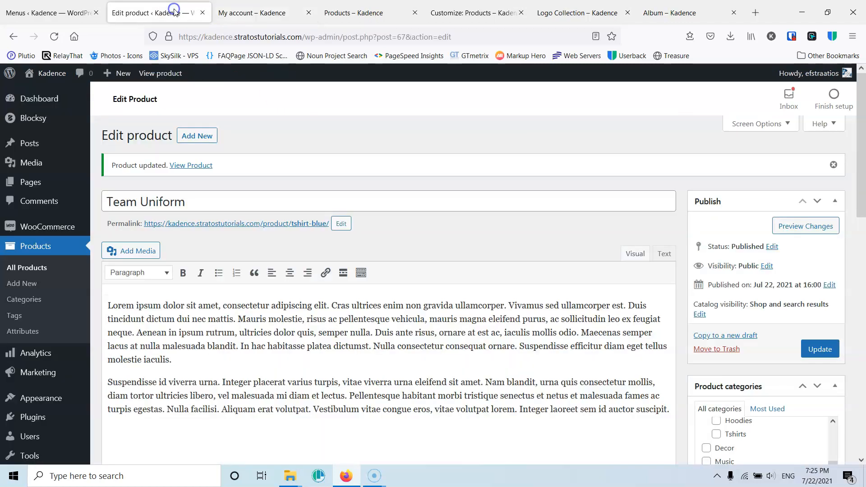
click(79, 13)
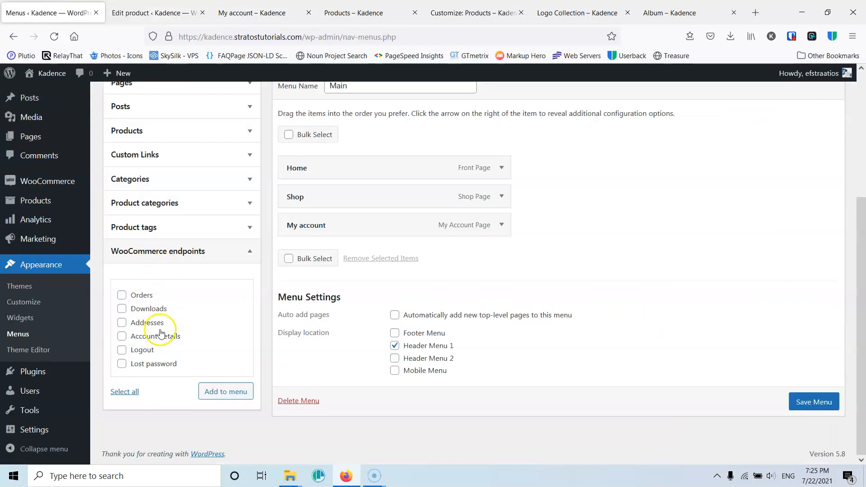
scroll(291, 279, up, 2)
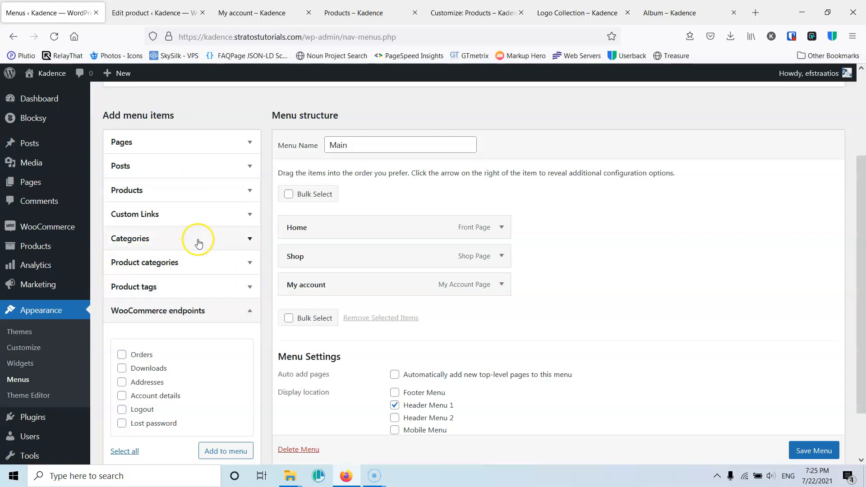
scroll(744, 289, up, 3)
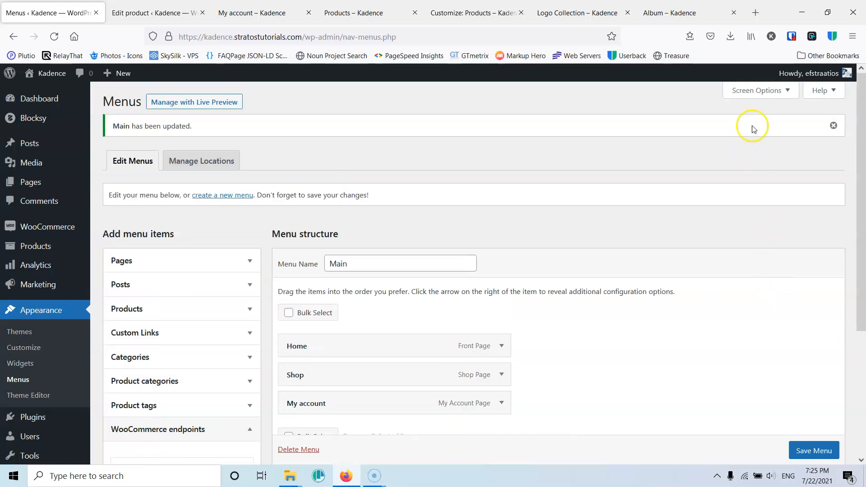
- Try hiding the Product categories box among the Menus page's screen elements, and restore it
click(787, 91)
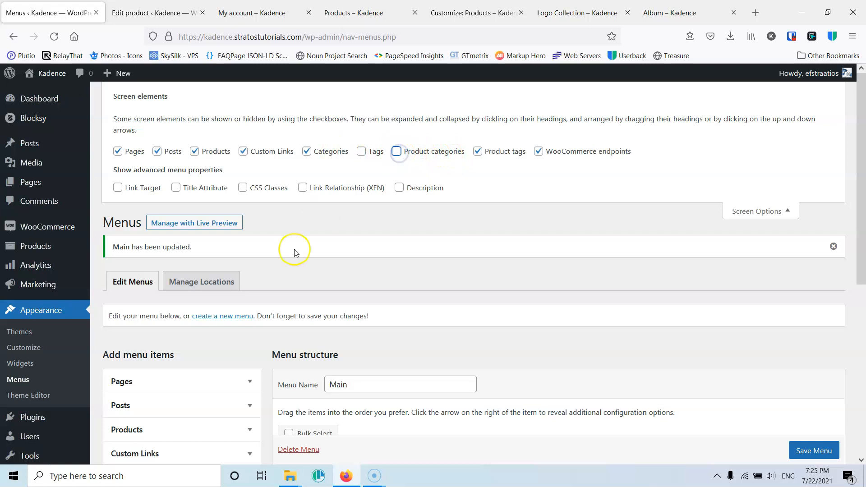
scroll(289, 248, down, 4)
scroll(176, 314, up, 4)
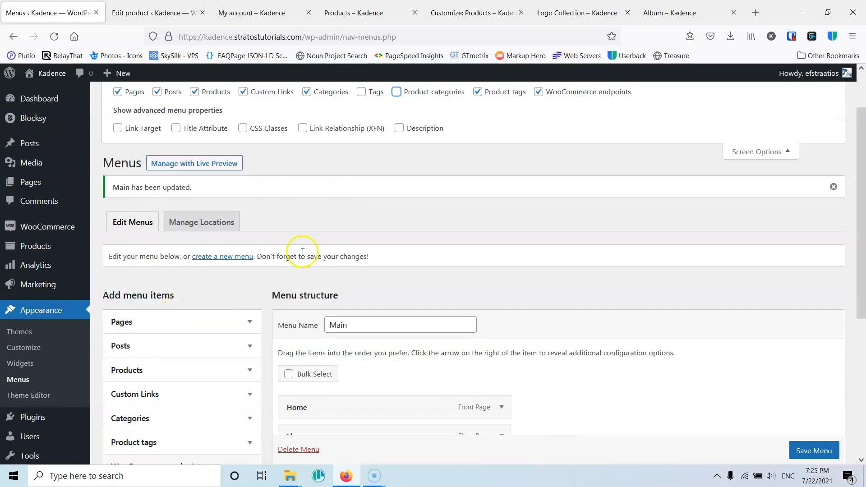
click(397, 91)
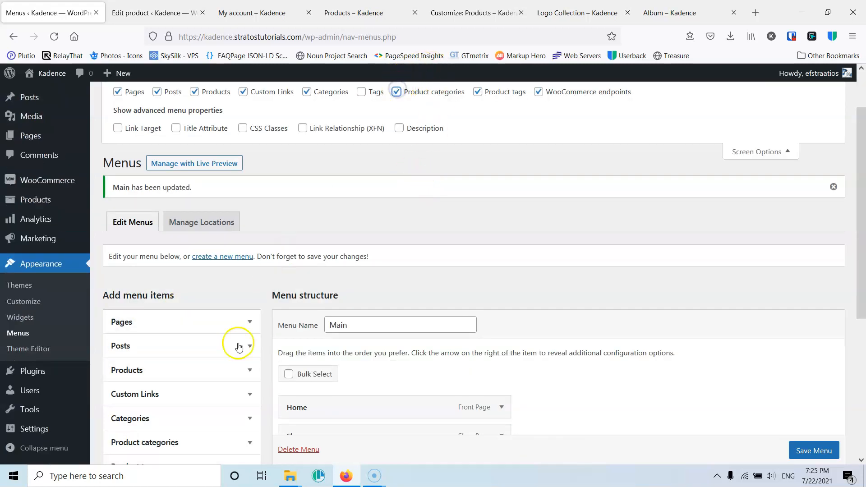
- Add the product categories Music, Clothing, Decor and Clothes to the Main menu
scroll(170, 420, down, 2)
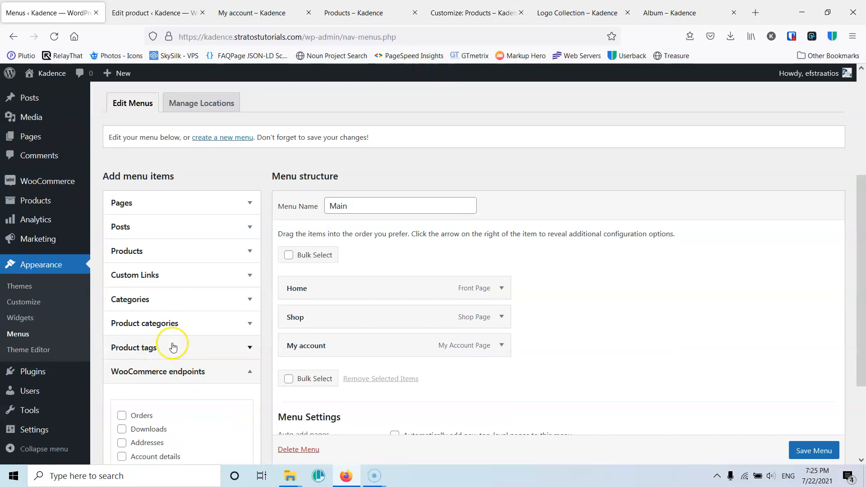
click(236, 324)
scroll(190, 290, down, 2)
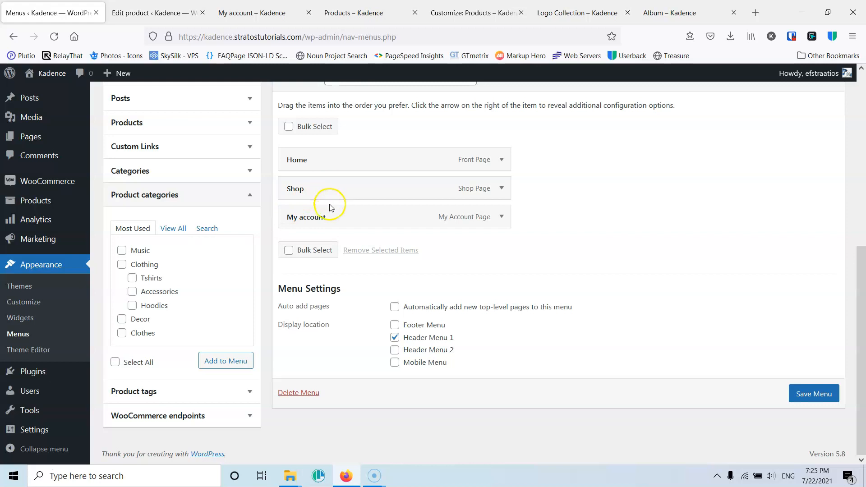
click(121, 265)
click(120, 334)
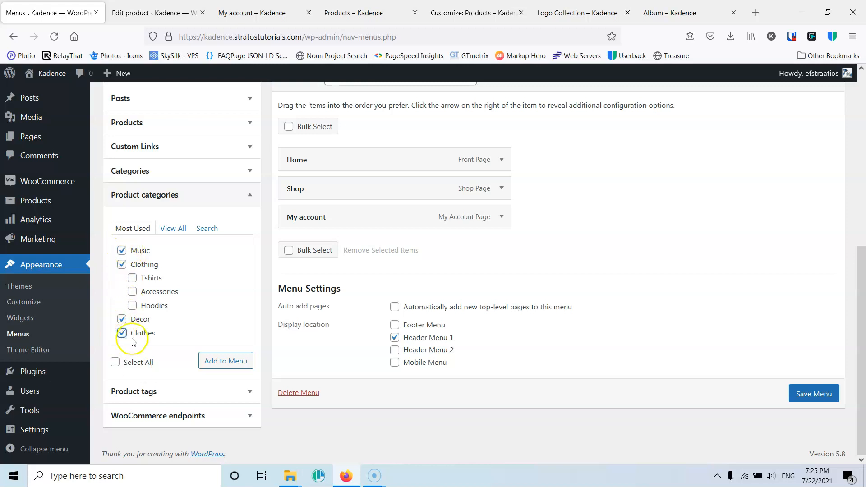
click(225, 361)
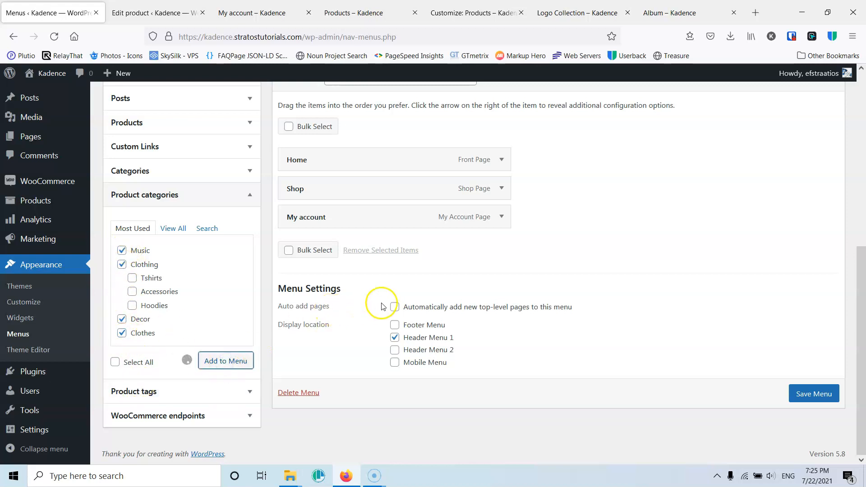
- Nest Music, Clothing, Decor and Clothes as sub items under Shop and save the Main menu
drag(344, 252, 365, 223)
drag(354, 274, 377, 253)
drag(363, 299, 381, 278)
drag(357, 332, 378, 303)
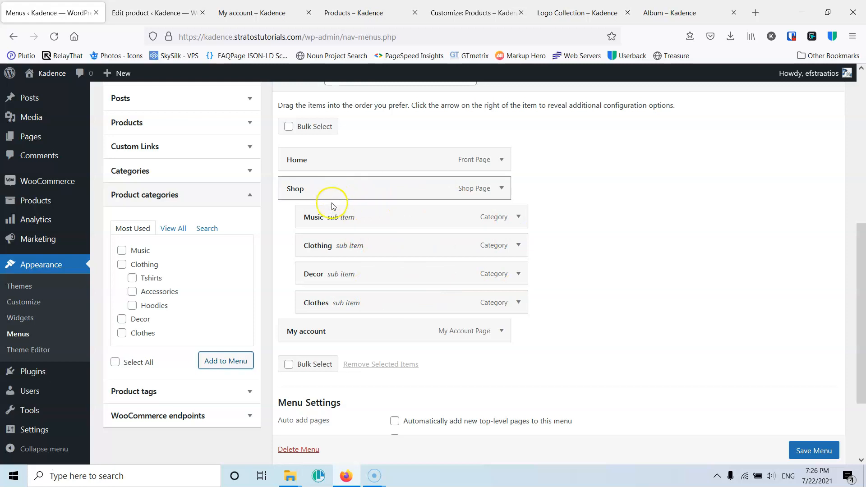
click(810, 451)
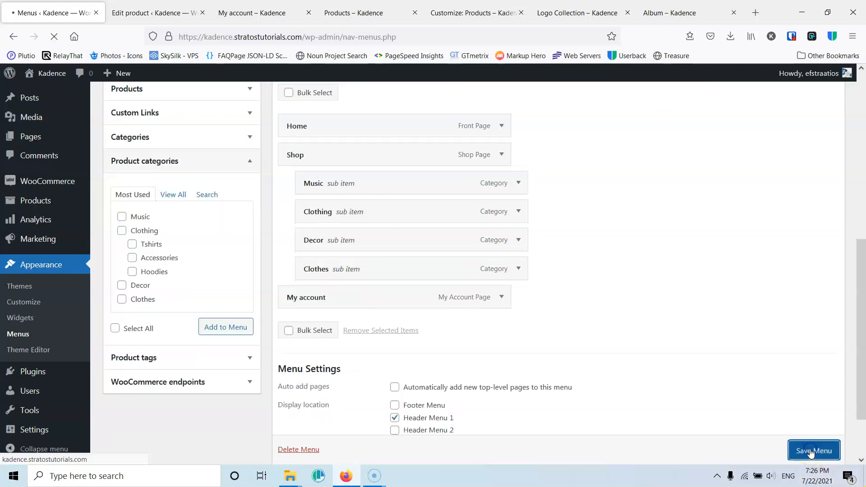
- Reload the storefront's My account page and browse the Clothing category through the Shop submenu
click(148, 9)
click(264, 9)
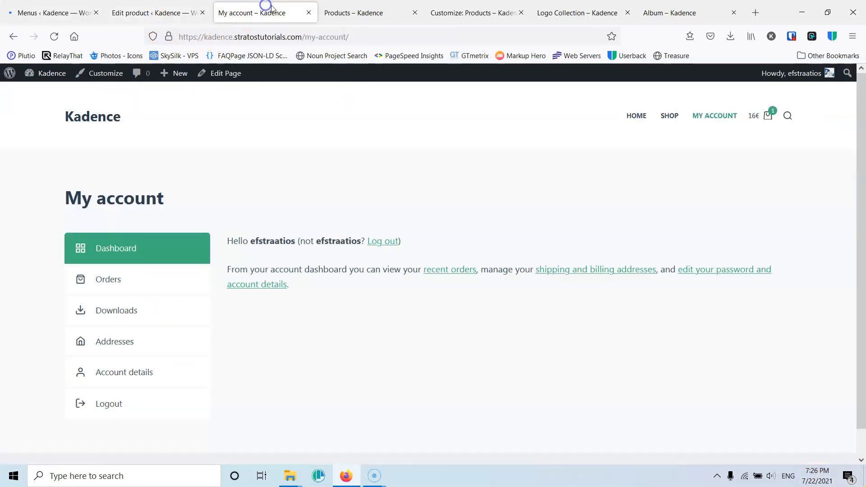
click(55, 37)
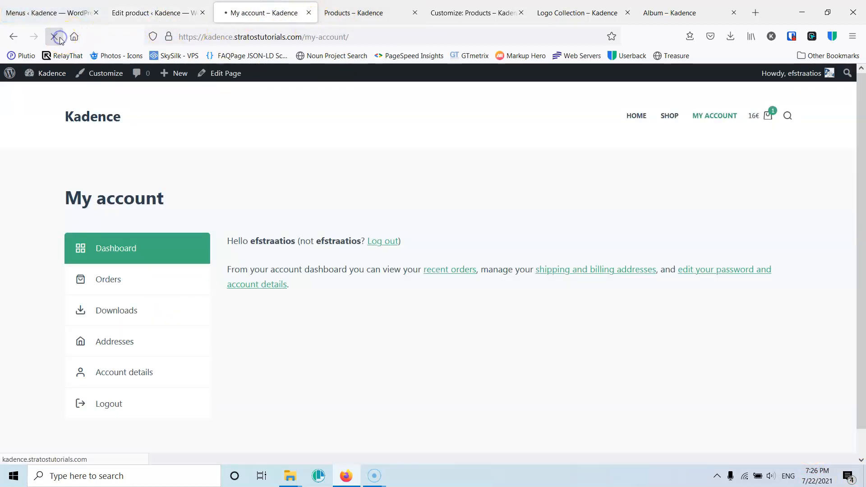
mouse_move(676, 124)
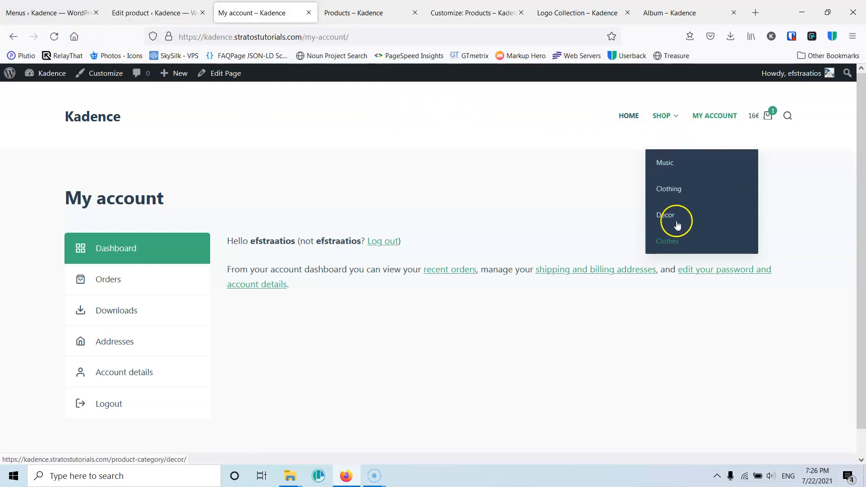
click(678, 195)
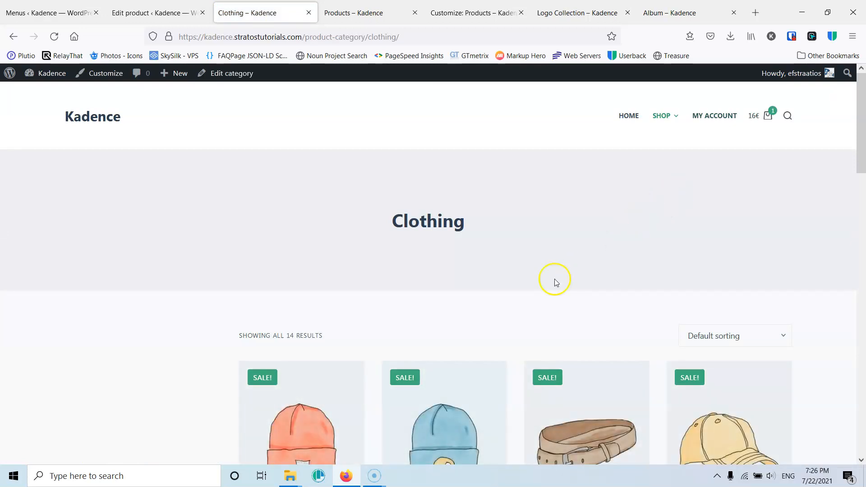
scroll(552, 283, down, 9)
scroll(551, 285, down, 10)
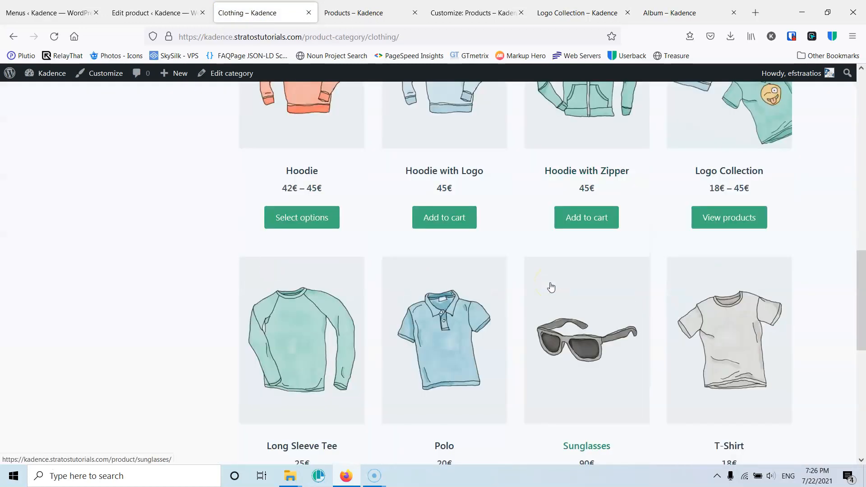
scroll(551, 284, up, 18)
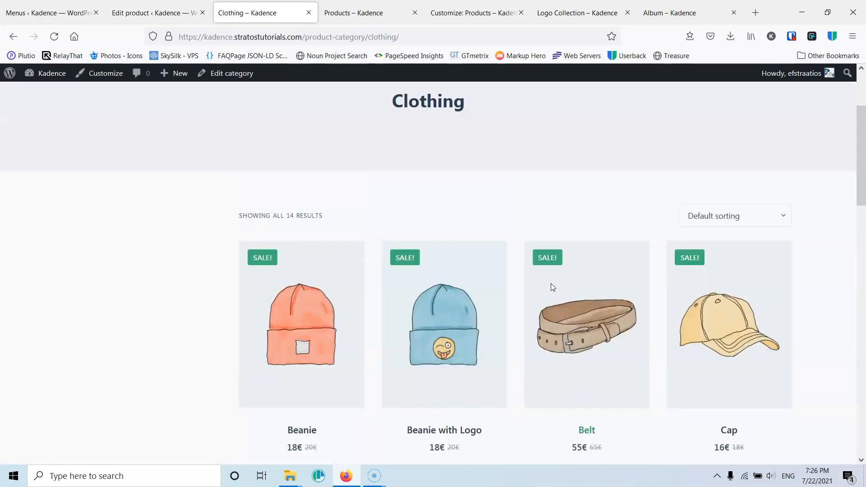
- Open the Music category from the storefront's Shop submenu and look through its products
mouse_move(678, 123)
click(670, 164)
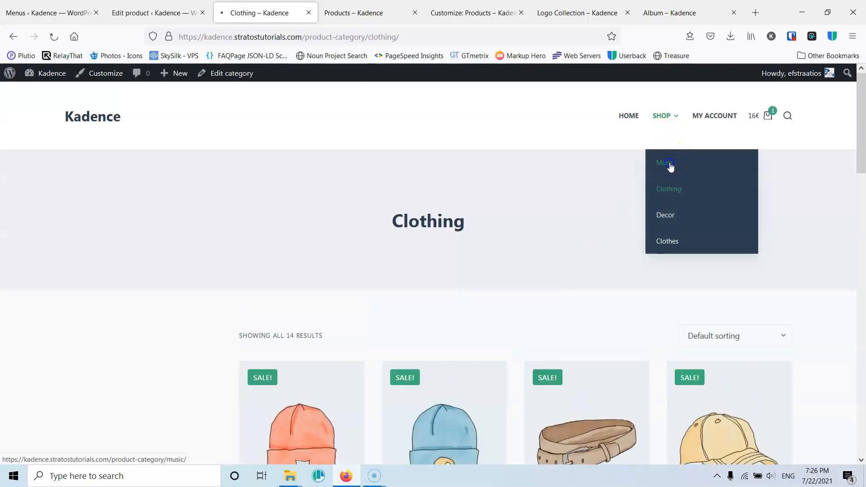
scroll(601, 277, down, 5)
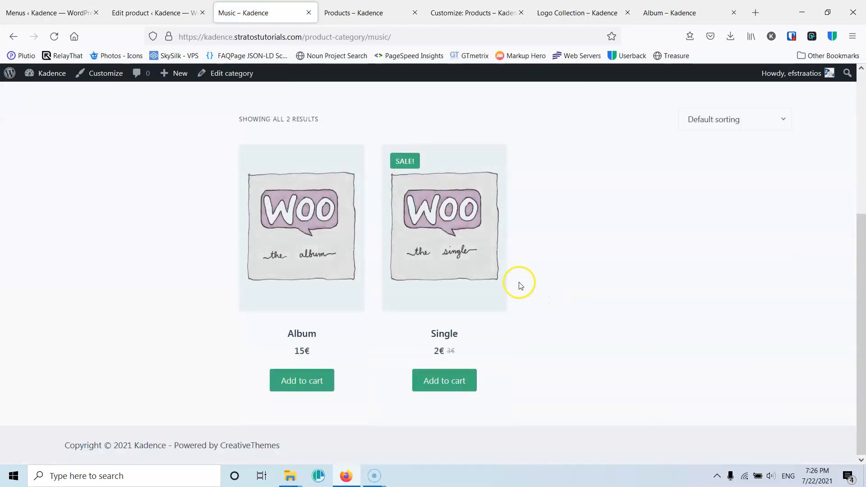
scroll(517, 283, up, 5)
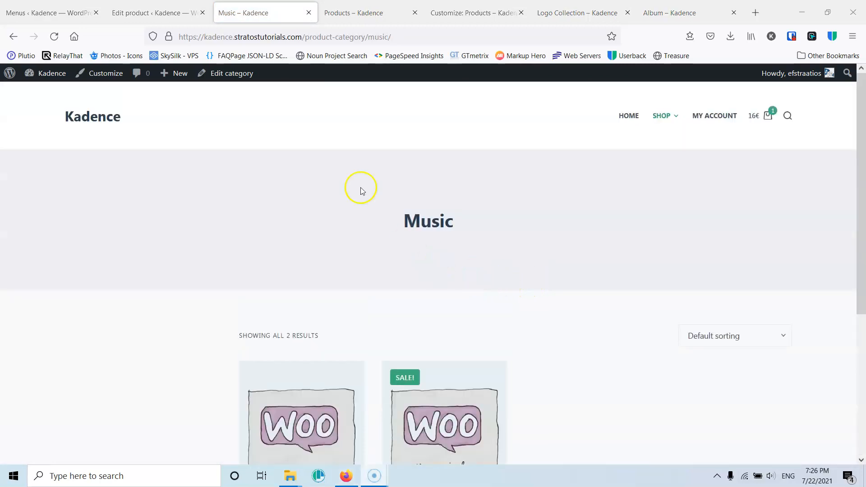
- Return to the Menus page and view the product tags that can be added as menu items
click(41, 6)
scroll(215, 240, down, 5)
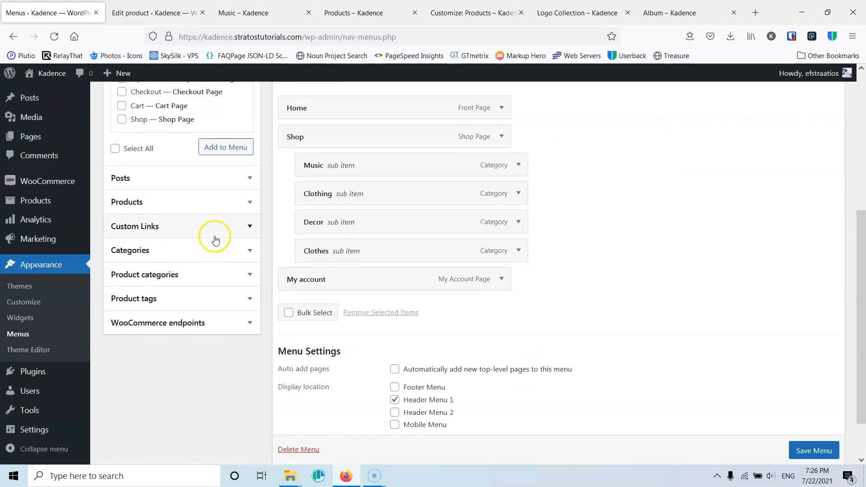
click(182, 304)
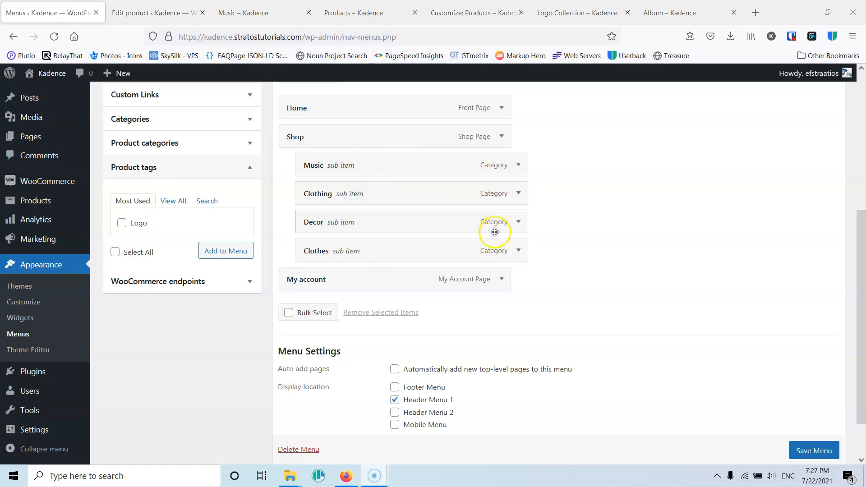
scroll(512, 332, up, 3)
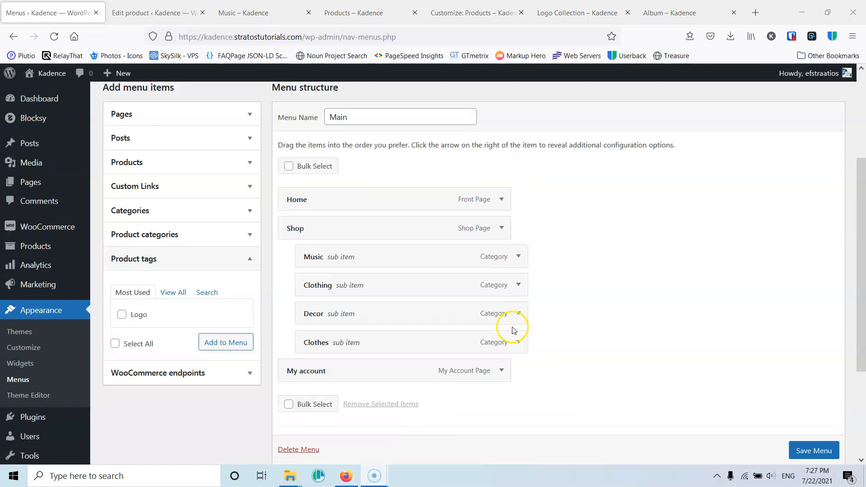
- Go to the site's Widgets page under the appearance settings
mouse_move(51, 236)
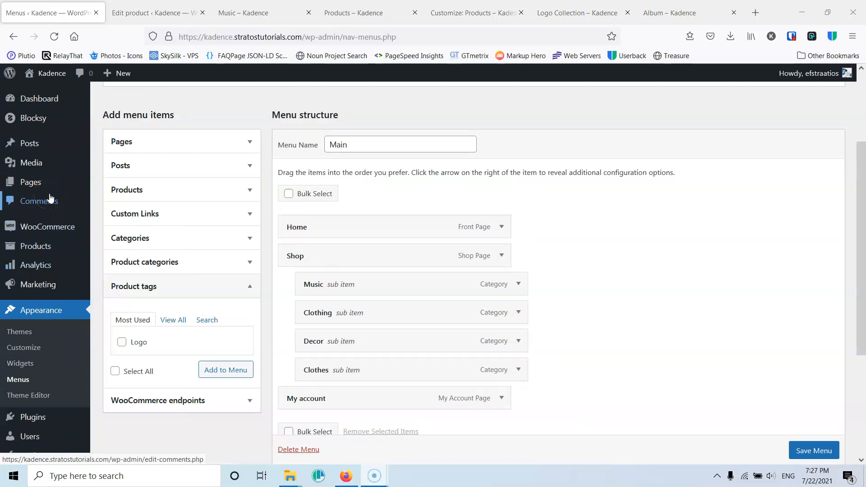
click(25, 366)
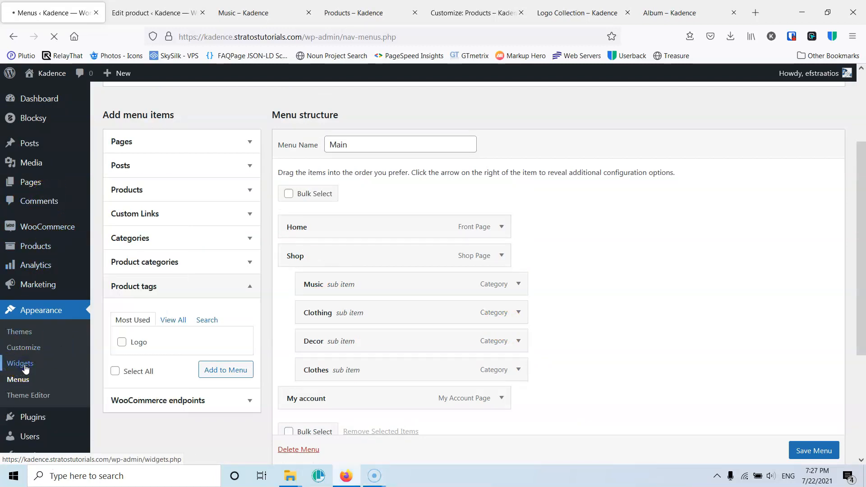
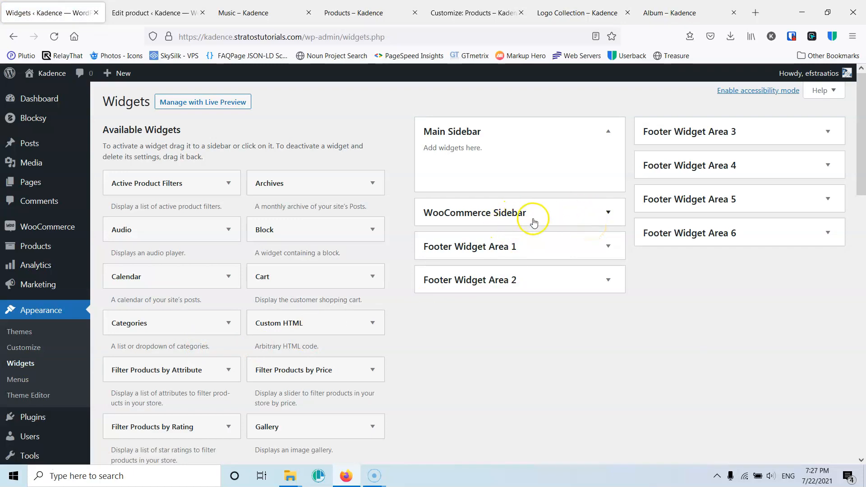
- Add the Product Categories widget to the WooCommerce Sidebar and close its settings
click(607, 213)
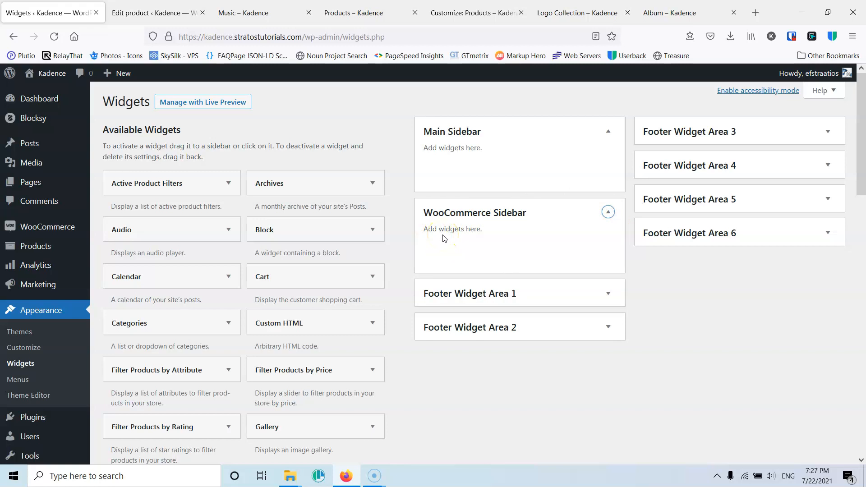
scroll(287, 230, down, 3)
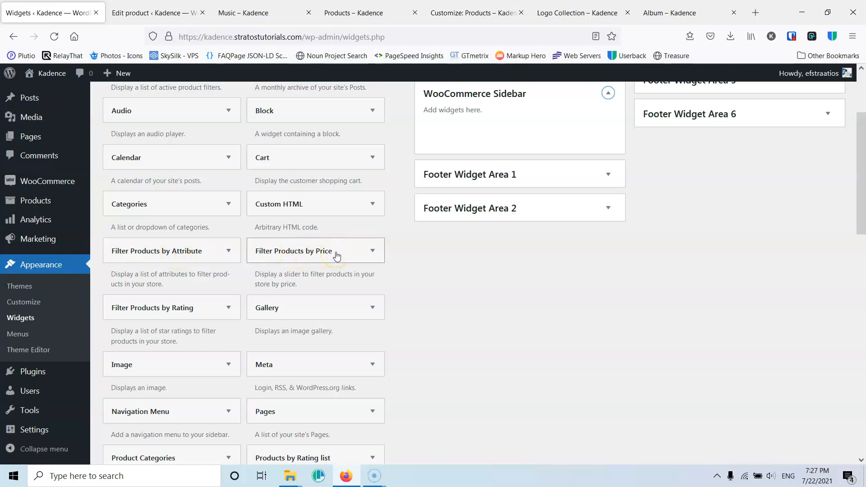
scroll(337, 255, down, 5)
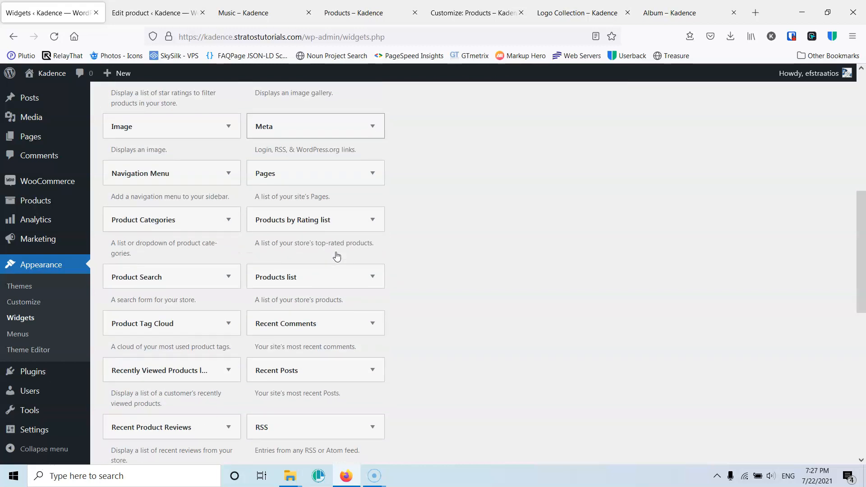
scroll(335, 254, down, 1)
click(235, 245)
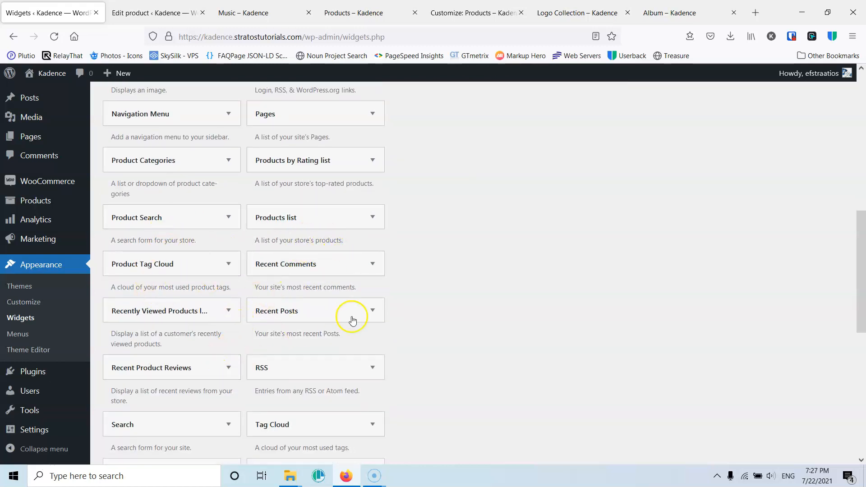
scroll(373, 315, down, 3)
scroll(373, 315, up, 3)
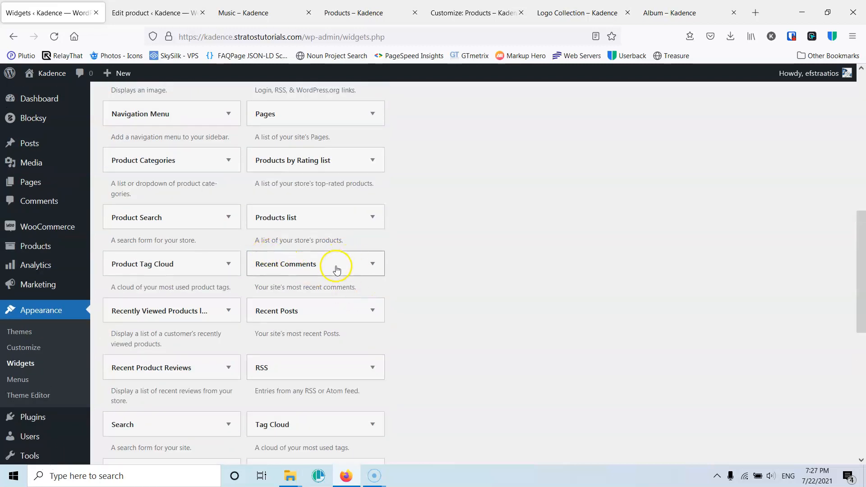
scroll(337, 270, up, 2)
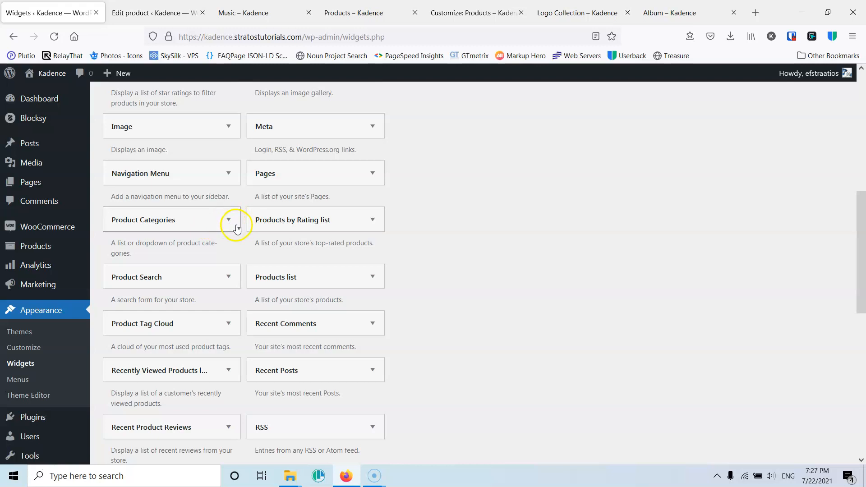
scroll(447, 196, up, 4)
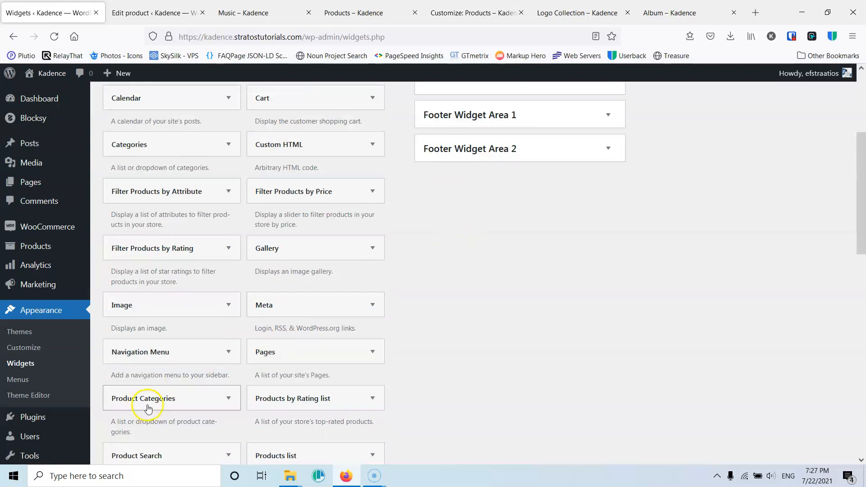
scroll(521, 170, up, 3)
scroll(234, 316, down, 4)
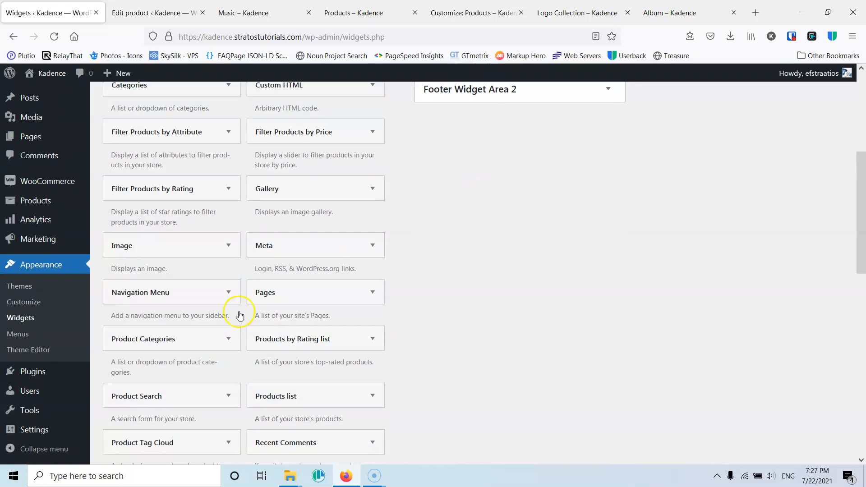
click(229, 341)
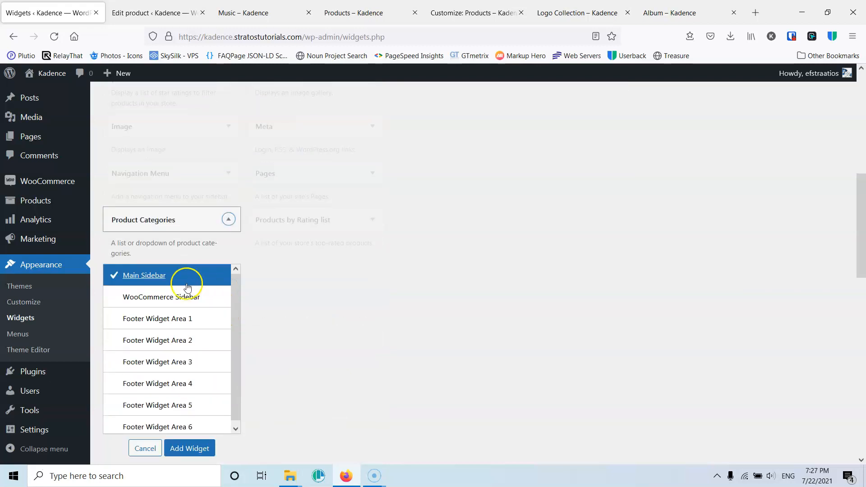
click(147, 298)
click(189, 449)
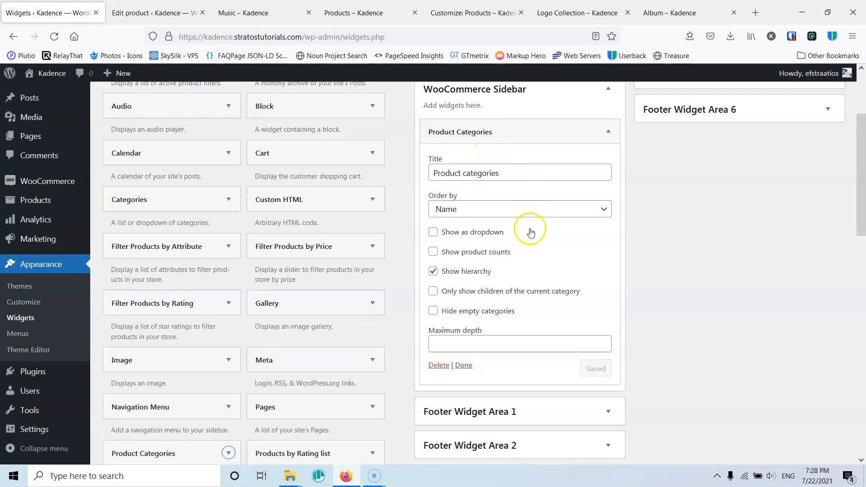
click(465, 366)
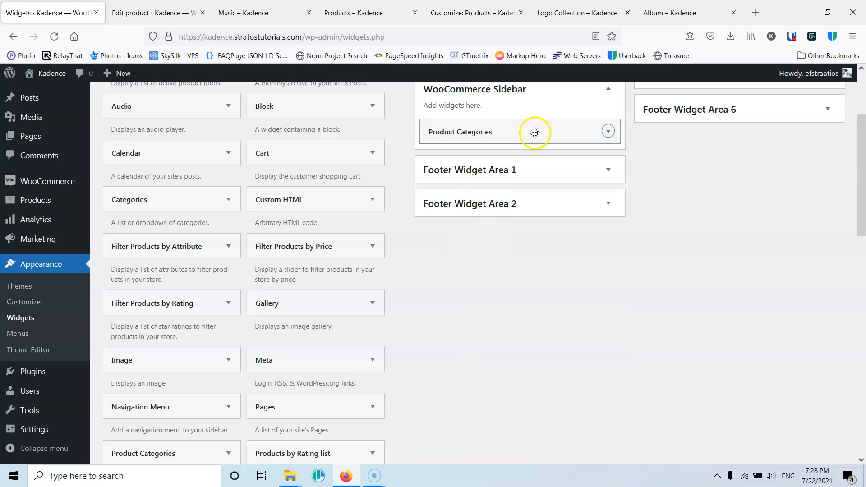
- Reload the shop page and browse the Hoodies and Decor category pages with the new sidebar
click(360, 14)
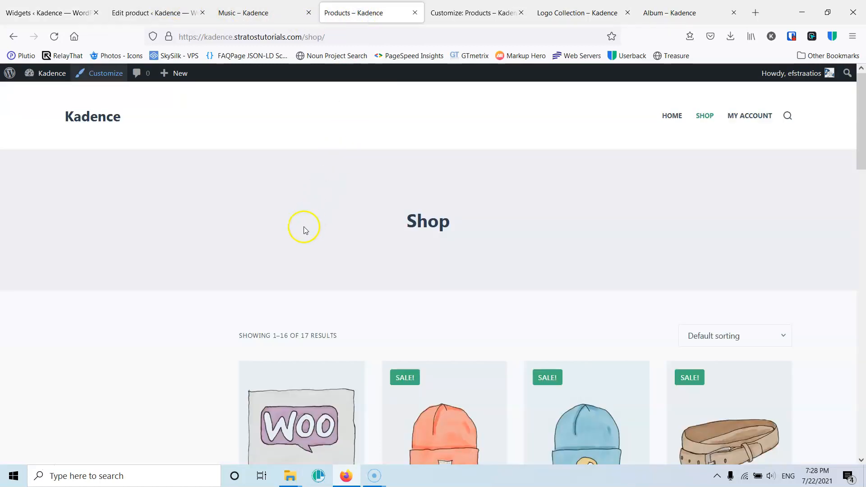
click(53, 38)
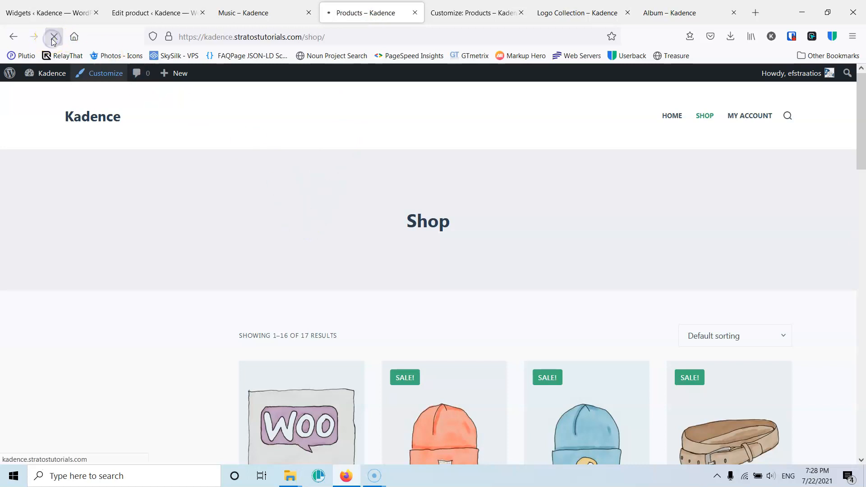
scroll(290, 186, down, 2)
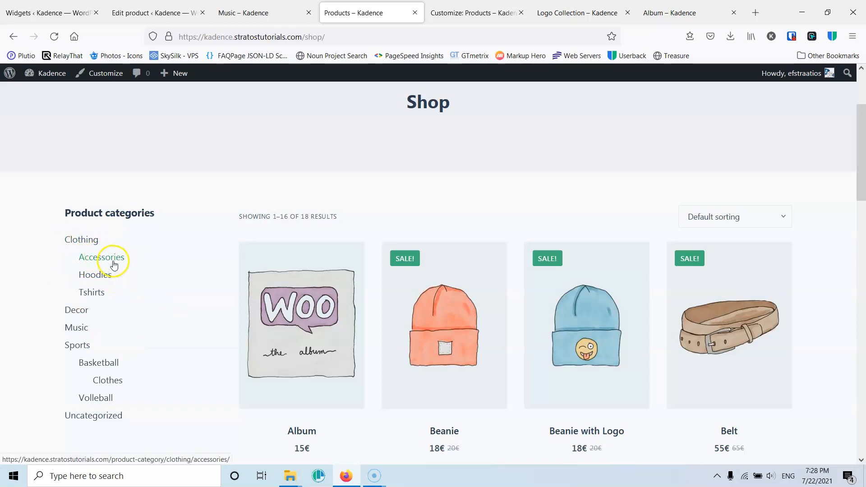
scroll(110, 260, down, 1)
click(100, 221)
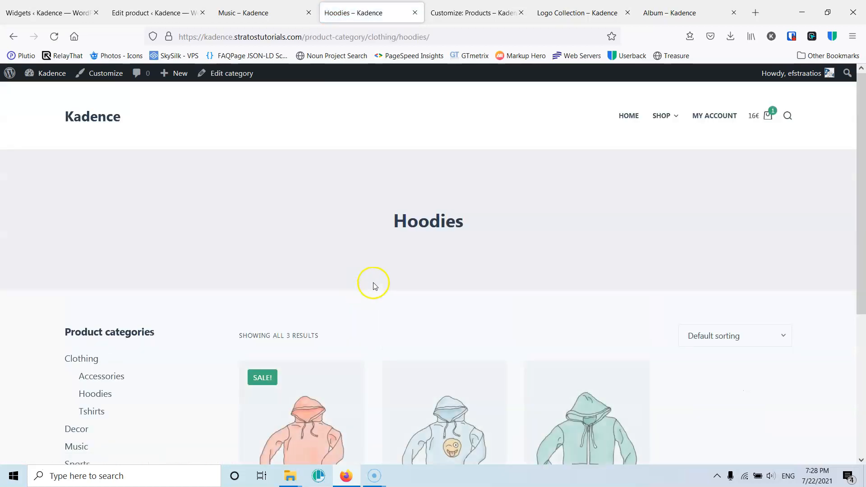
scroll(360, 281, down, 1)
scroll(438, 291, down, 2)
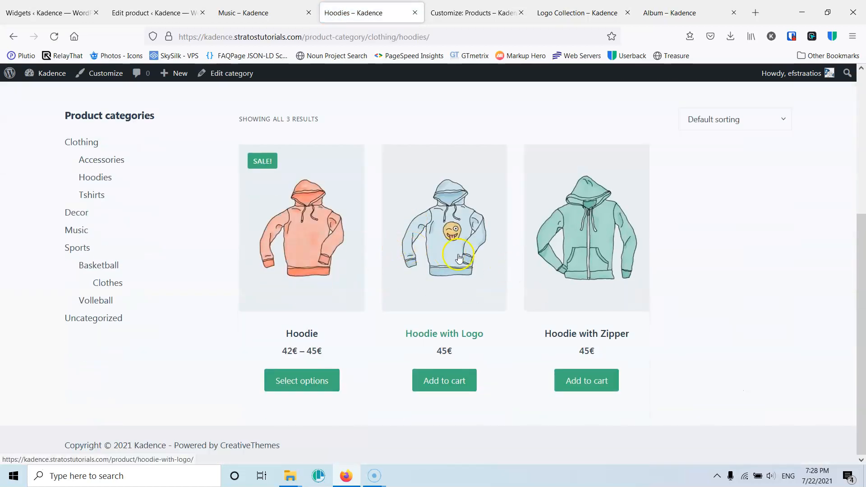
scroll(458, 258, up, 1)
click(83, 273)
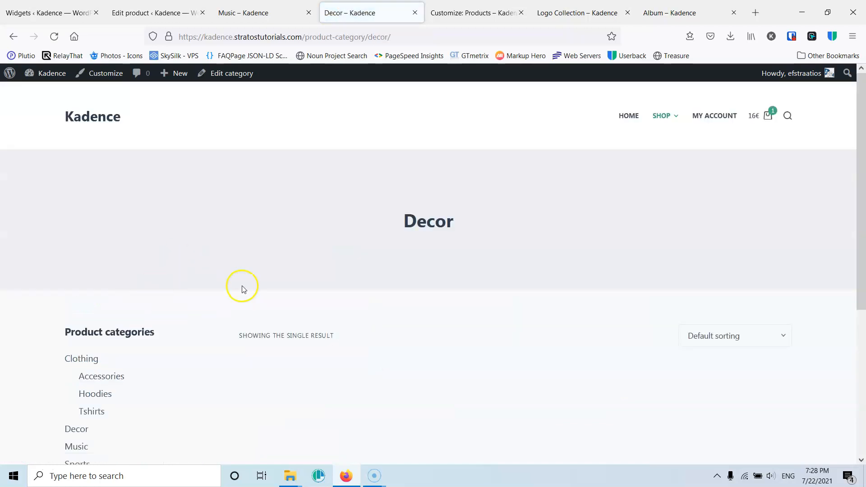
scroll(388, 290, down, 2)
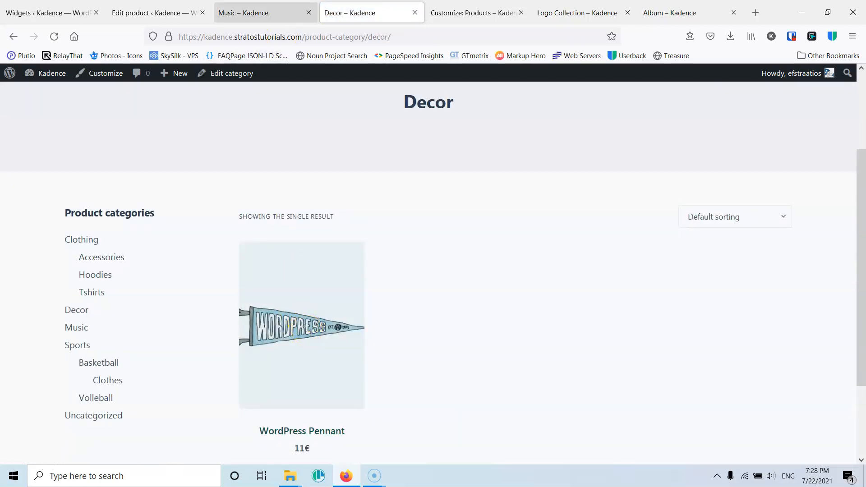
- Expand the widget's settings and compare the Music and Decor category pages in the shop
click(62, 5)
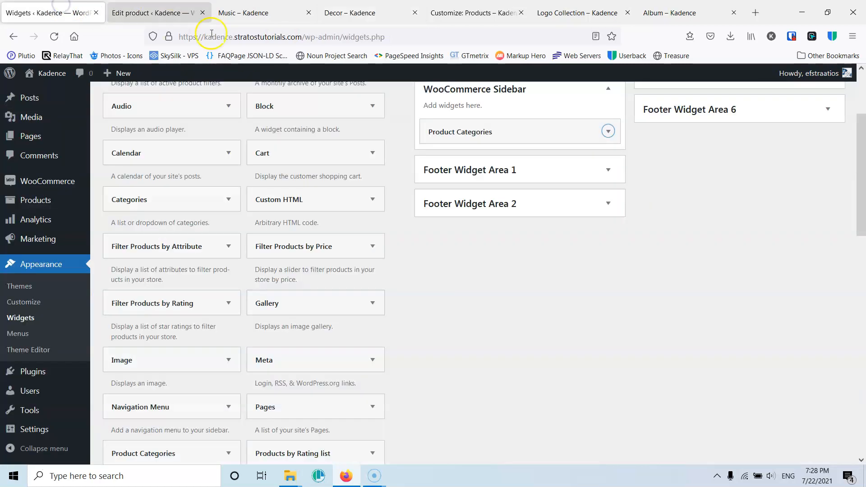
click(607, 132)
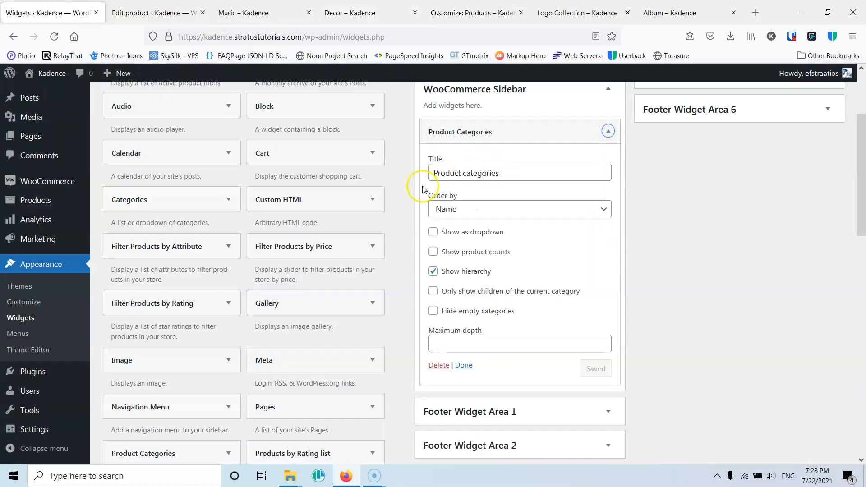
click(262, 13)
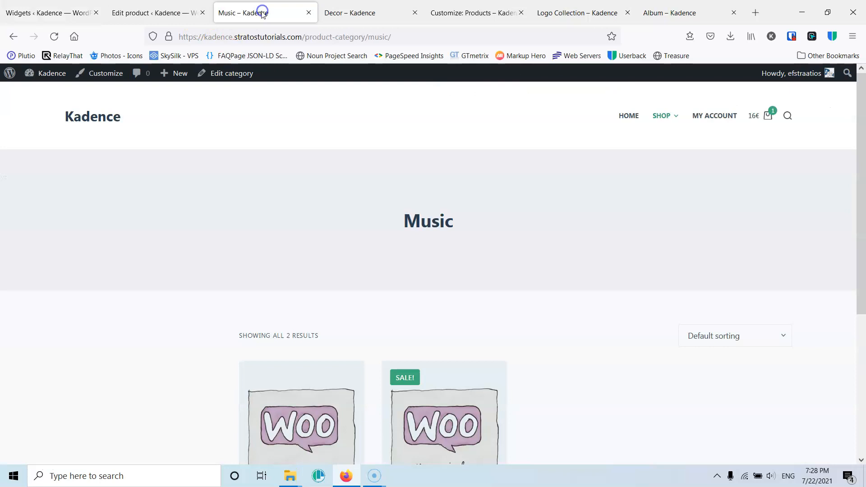
scroll(198, 246, down, 5)
scroll(205, 248, up, 5)
click(309, 13)
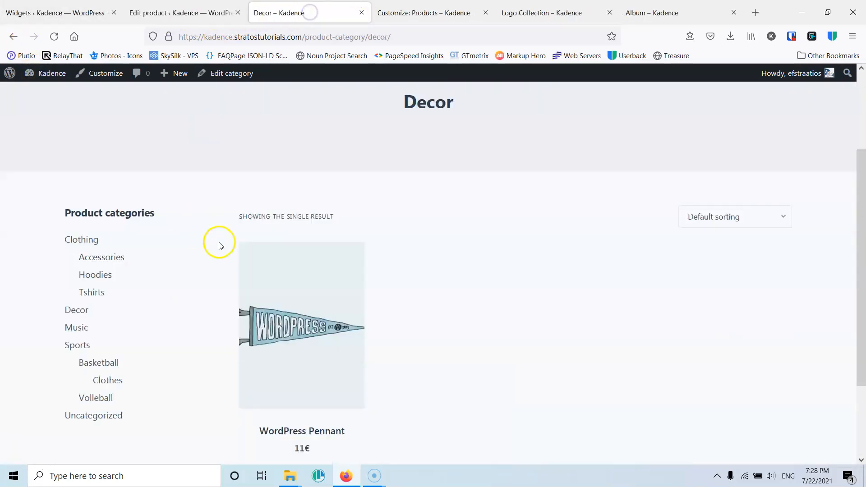
drag(83, 212, 177, 212)
- Rename the Product Categories widget title to Categories
click(72, 13)
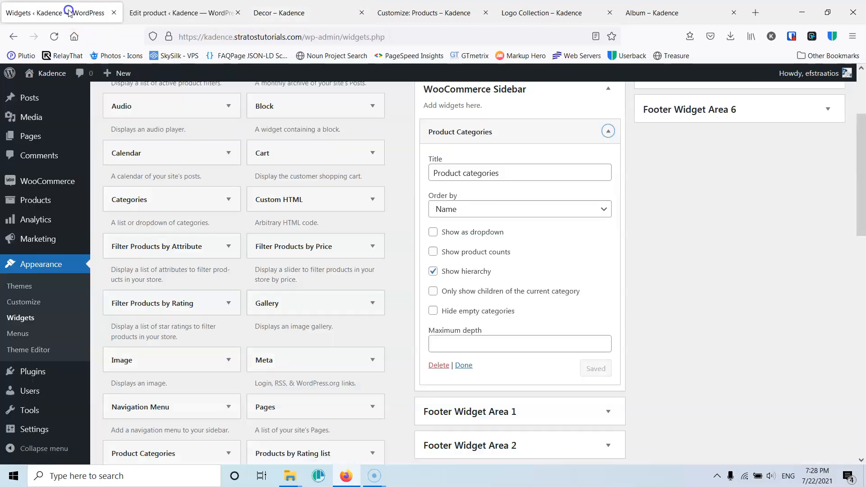
drag(496, 176, 433, 173)
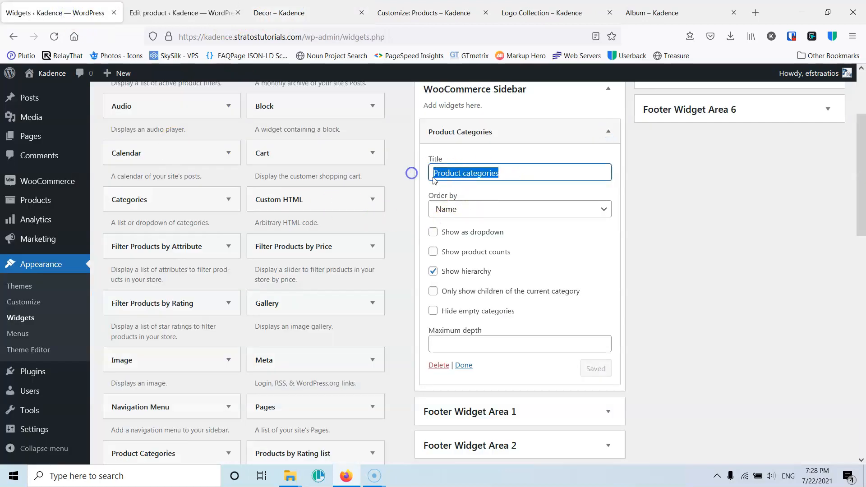
click(466, 175)
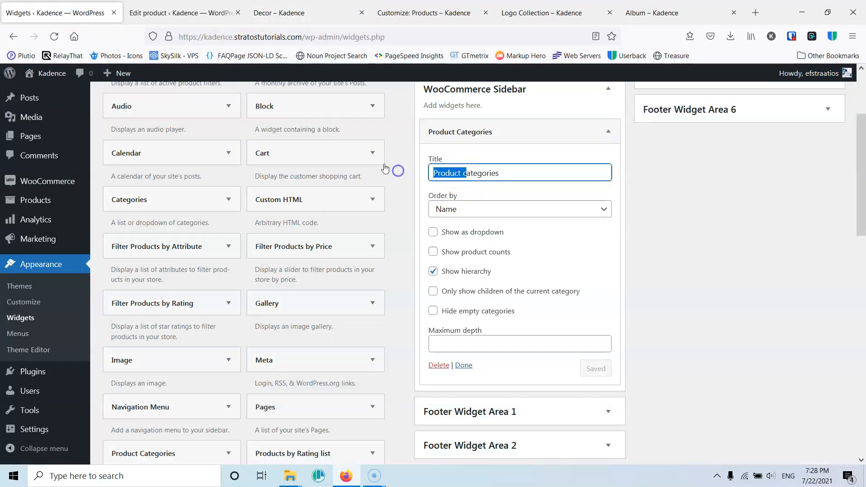
text(C)
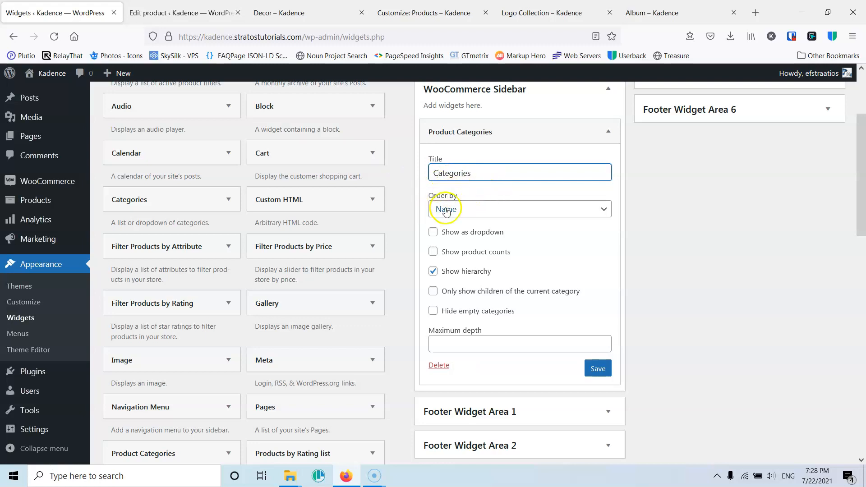
- Set the widget's order to Name and enable Show as dropdown
click(468, 211)
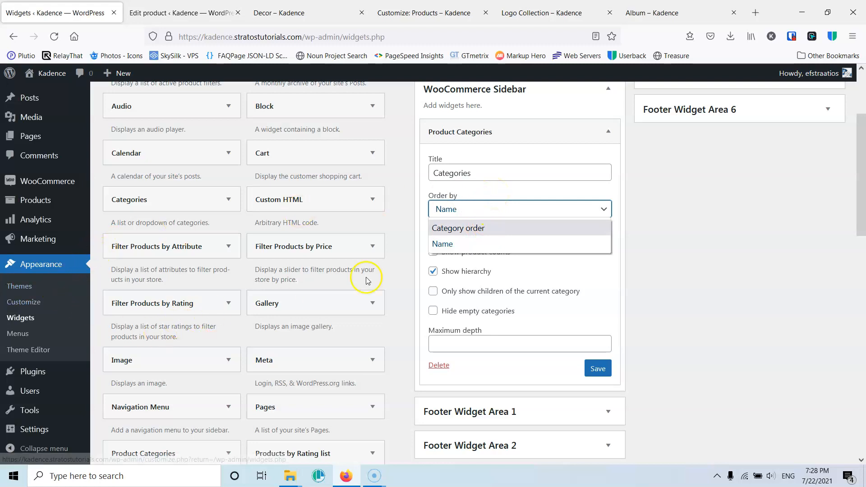
click(488, 244)
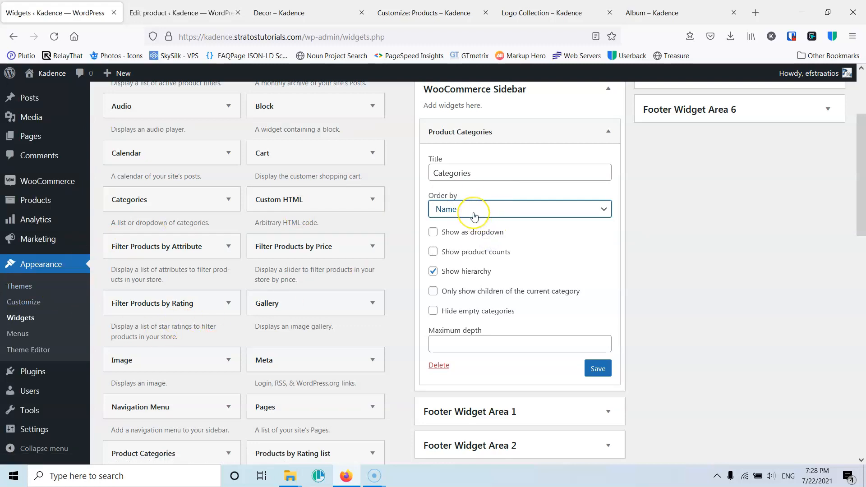
click(480, 192)
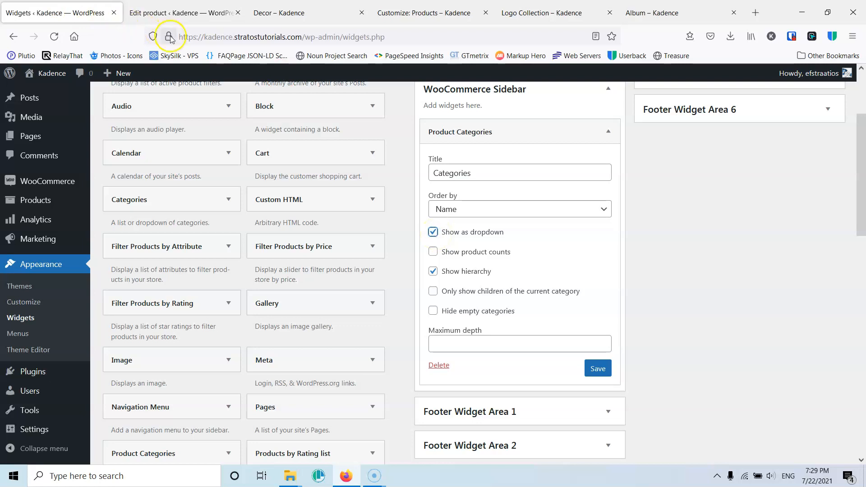
- Save the Product Categories widget settings
click(180, 13)
click(293, 12)
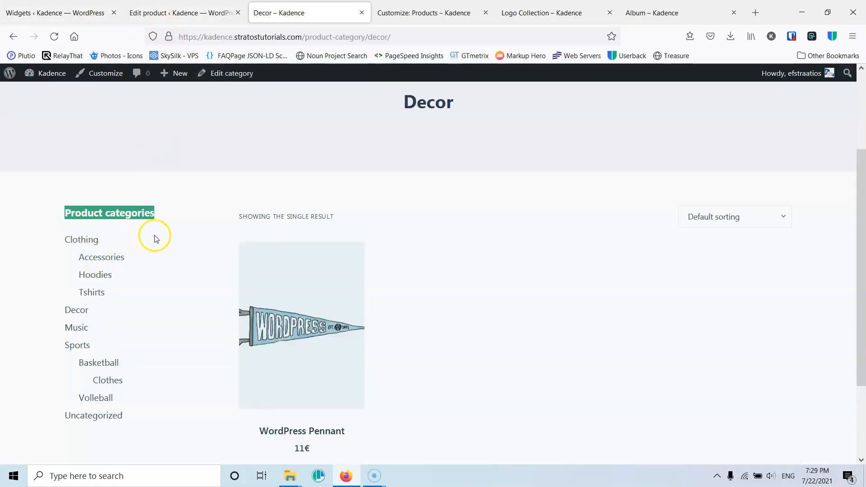
click(54, 12)
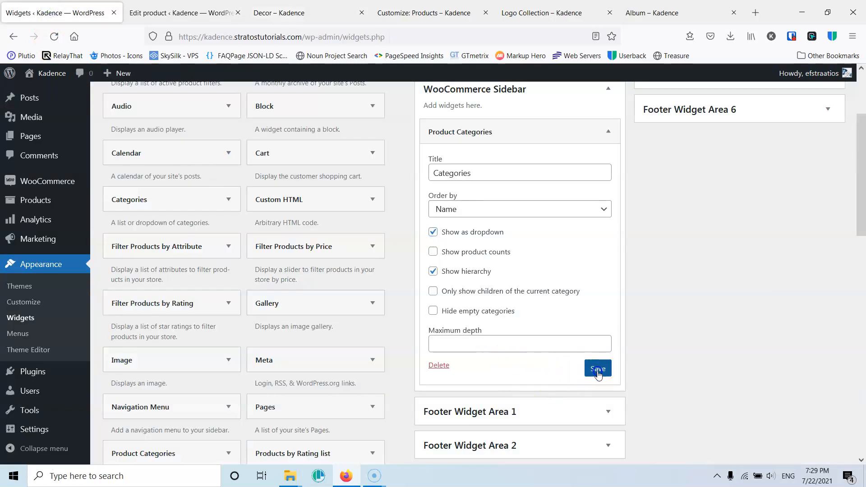
- Reload the Decor category page and browse the categories dropdown in the sidebar
click(282, 7)
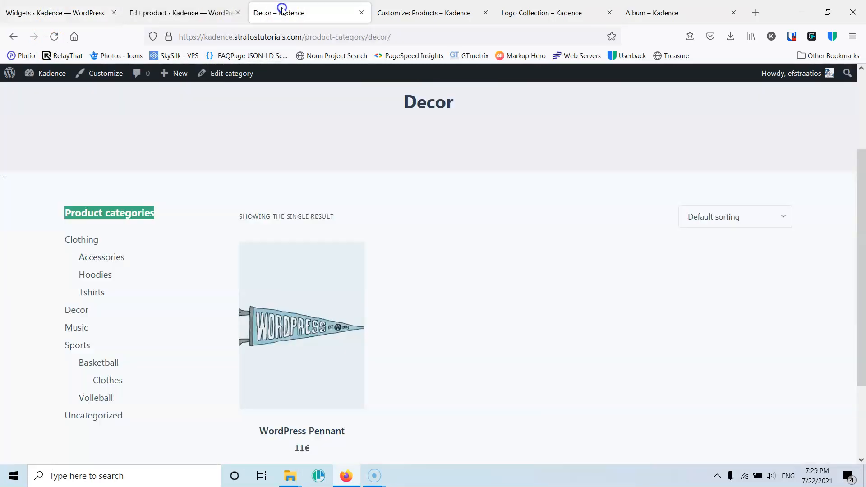
click(54, 37)
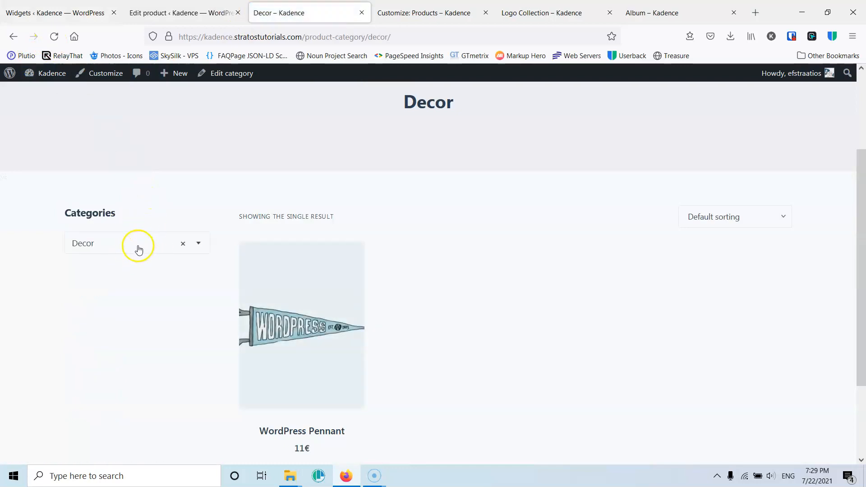
click(140, 250)
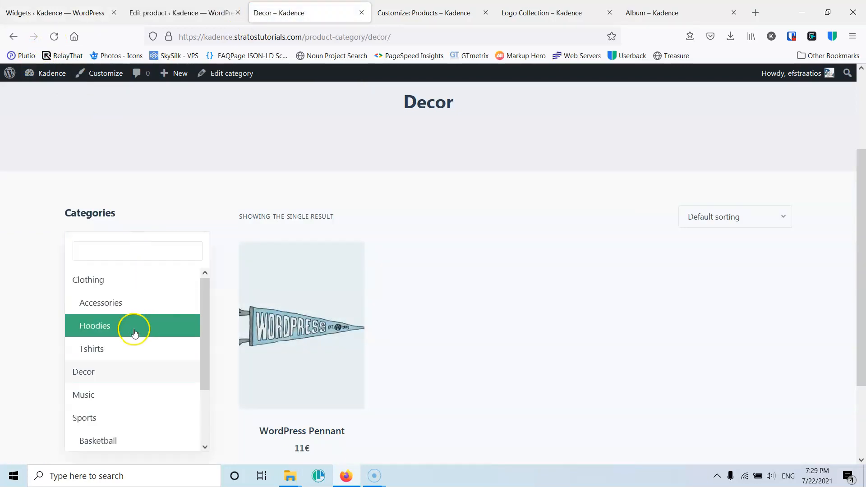
scroll(131, 352, down, 2)
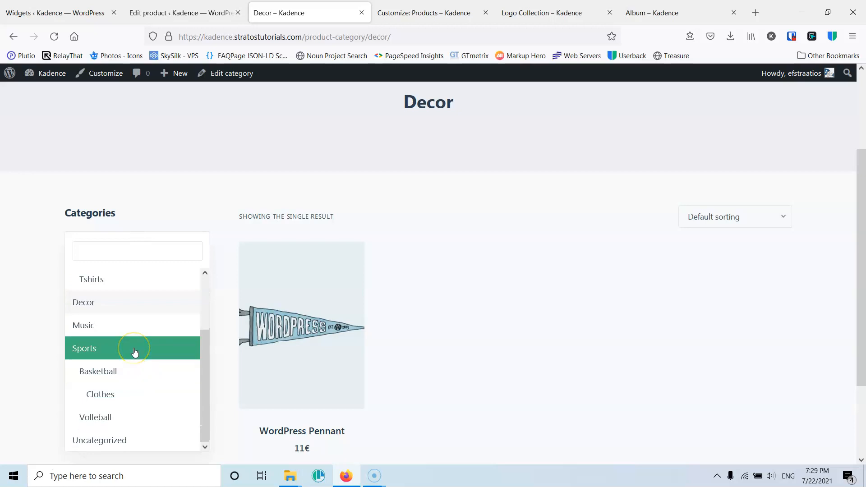
- Switch to the Sports category through the sidebar categories dropdown and browse the dropdown's category list
click(135, 348)
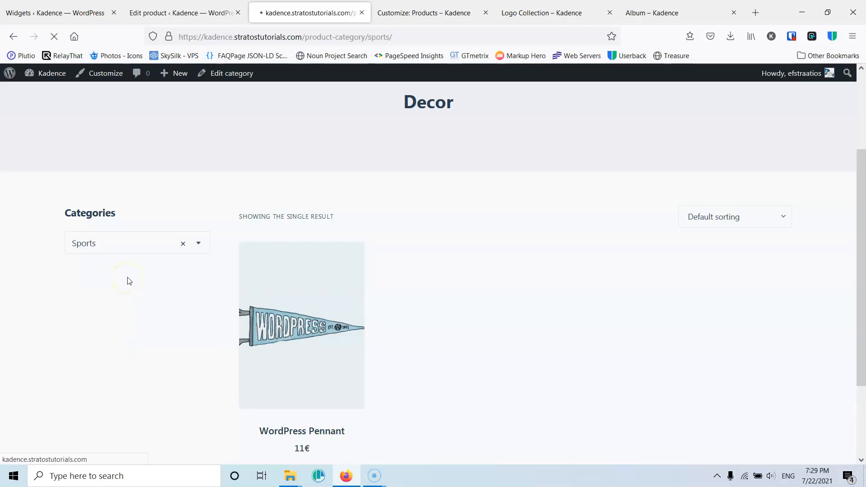
scroll(125, 278, down, 5)
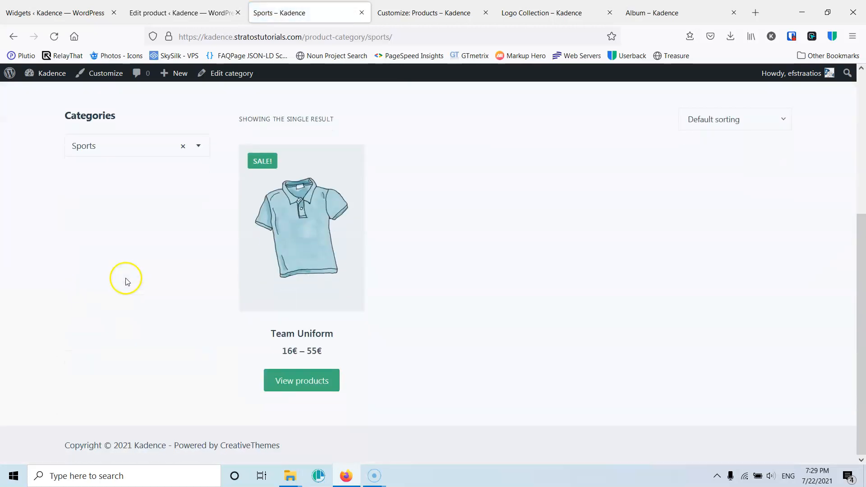
click(114, 158)
drag(203, 216, 199, 273)
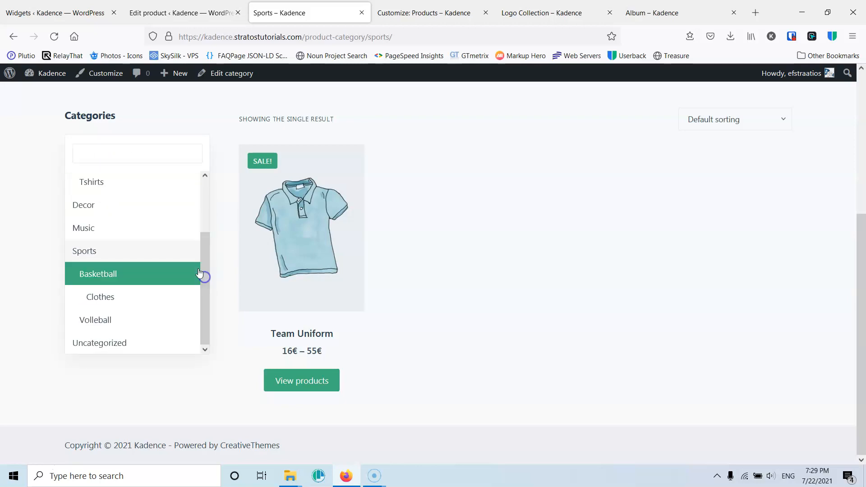
click(37, 244)
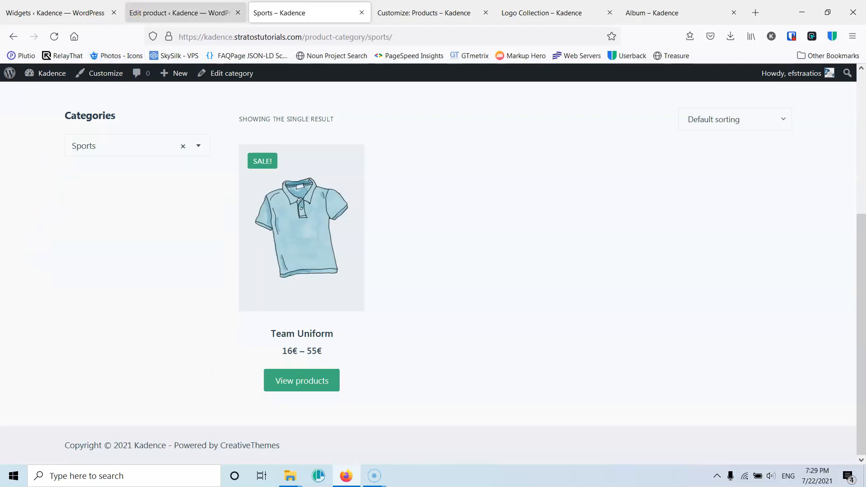
- Enable Show product counts on the Product Categories widget and save it
click(149, 12)
click(43, 7)
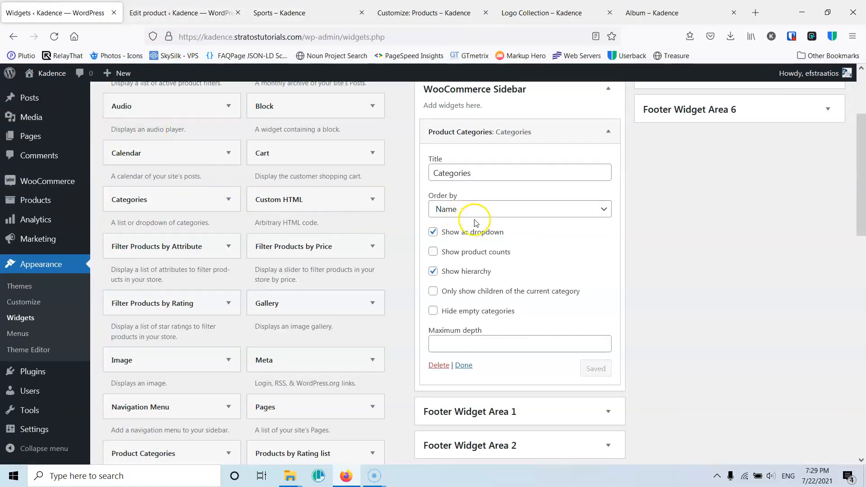
click(433, 252)
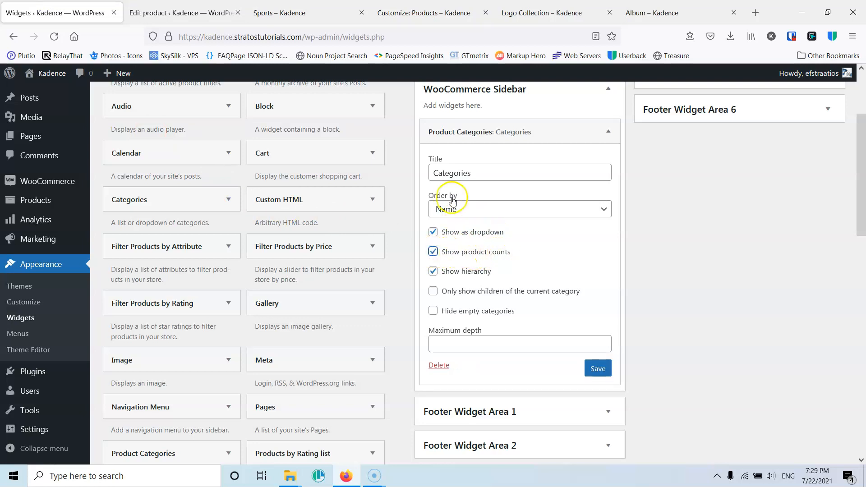
click(596, 369)
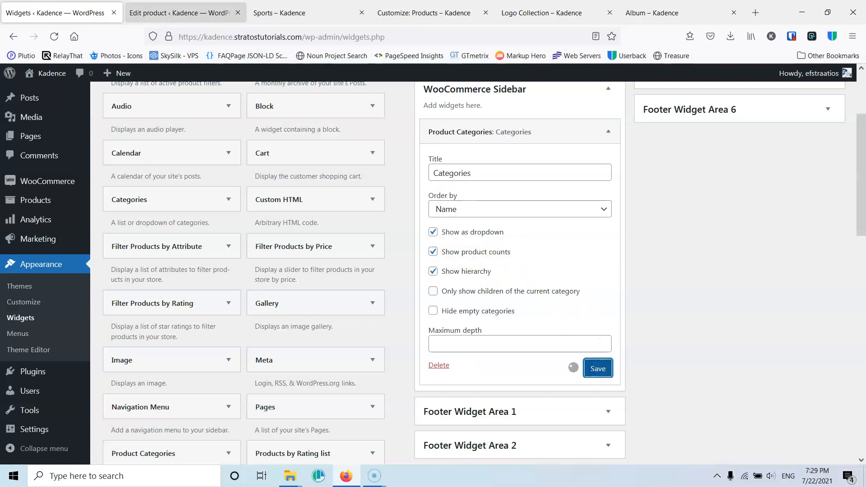
- Reload the Sports category page and close the Edit product tab
click(181, 13)
click(302, 12)
click(55, 36)
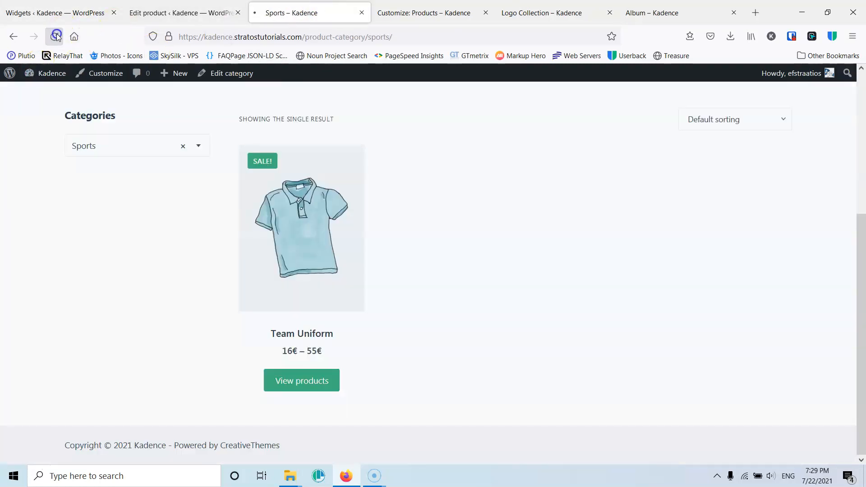
click(237, 12)
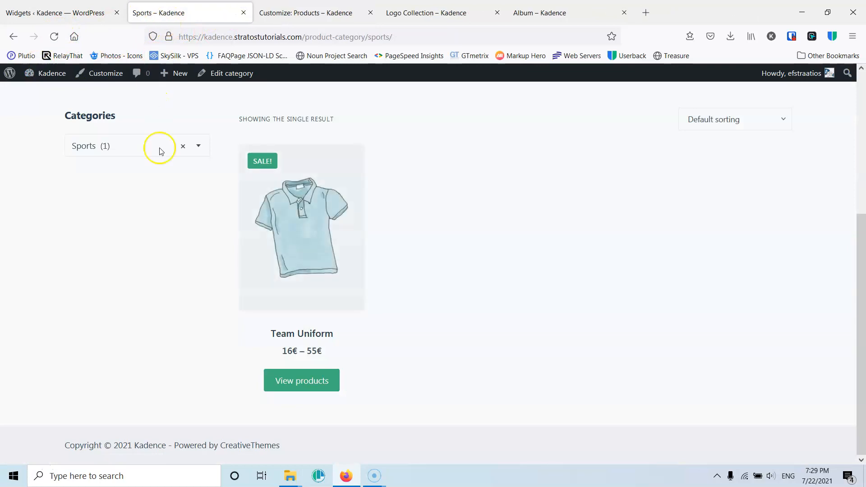
- Open the Accessories category from the sidebar categories dropdown and scroll through its products
scroll(152, 198, up, 3)
click(114, 268)
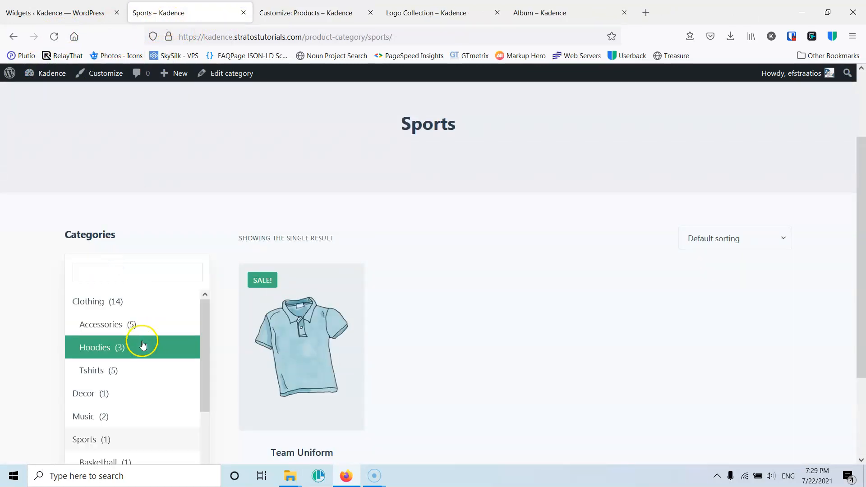
click(134, 326)
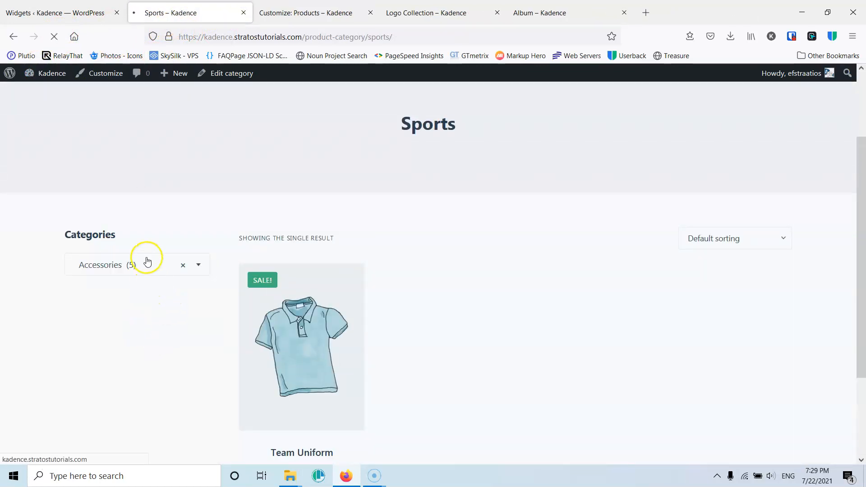
scroll(481, 288, down, 7)
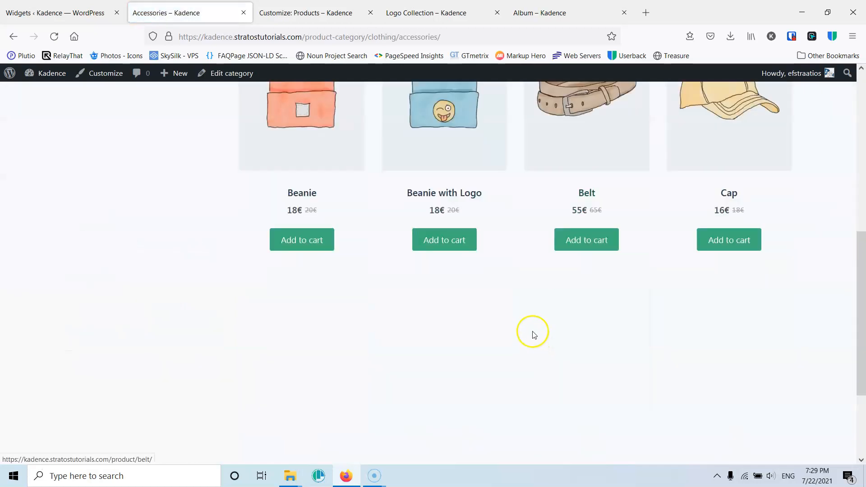
scroll(431, 298, up, 8)
- Disable Show hierarchy on the Product Categories widget and save it
click(68, 9)
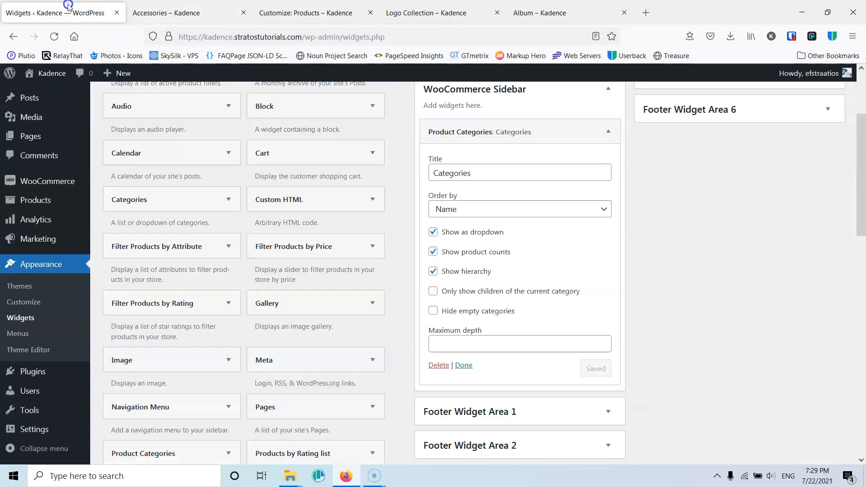
click(433, 271)
click(598, 368)
- Turn off Show as dropdown on the widget, save it, and reload the Accessories page
click(189, 12)
scroll(105, 311, down, 4)
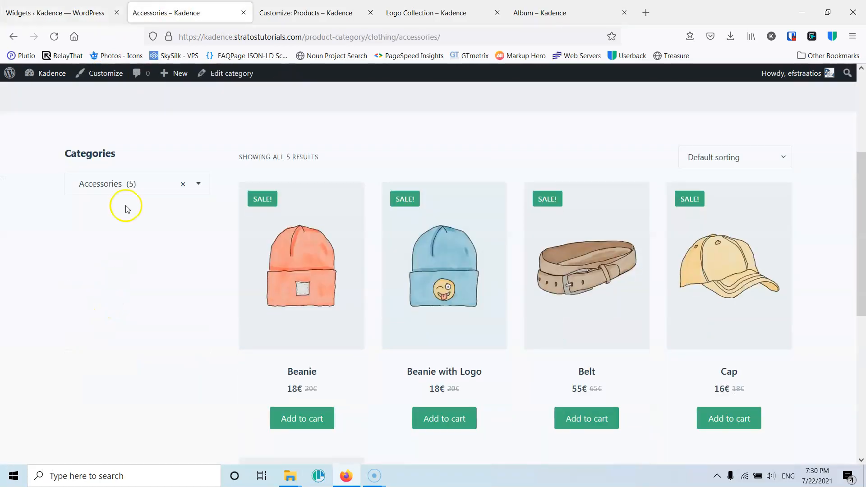
click(121, 15)
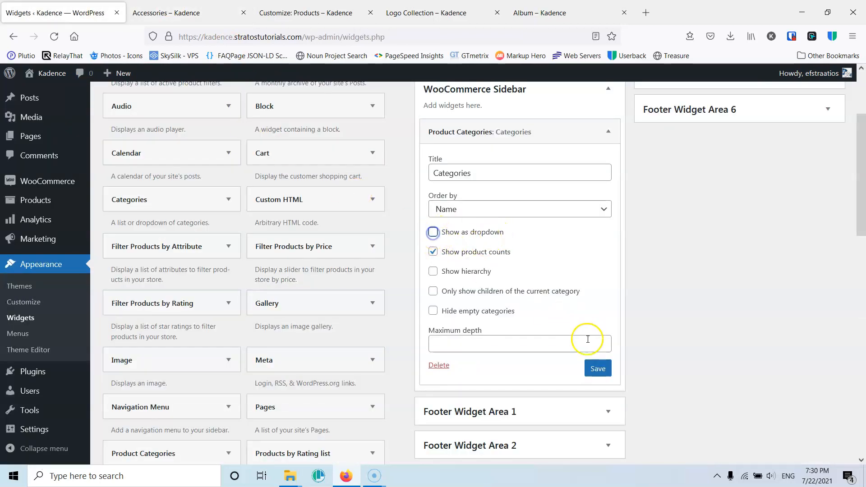
click(595, 368)
click(189, 13)
click(82, 69)
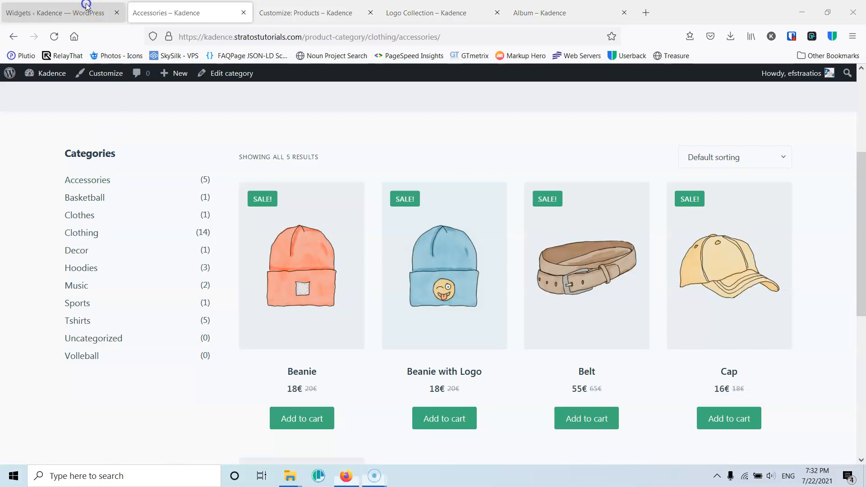
- Enable Only show children of the current category on the widget, save it, and reload the Accessories page
click(83, 6)
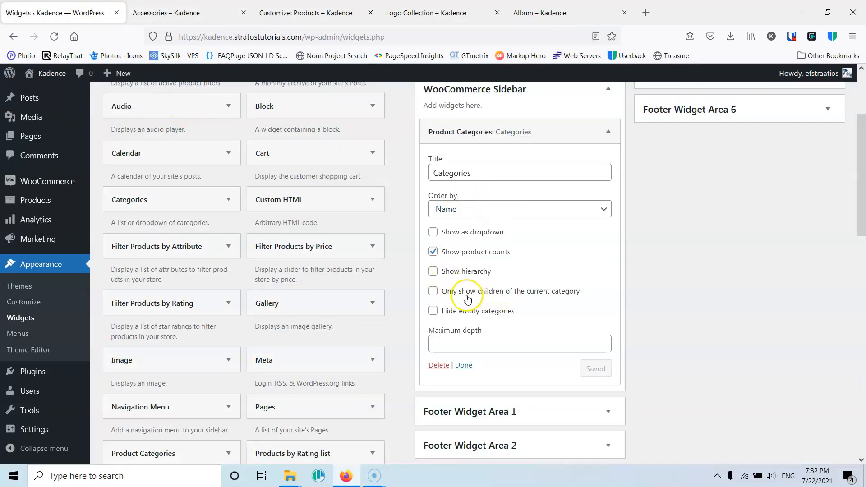
click(434, 293)
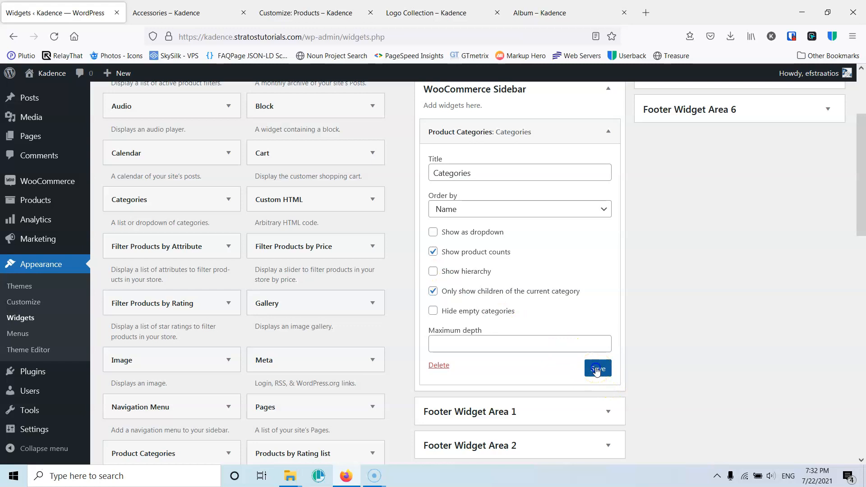
click(174, 13)
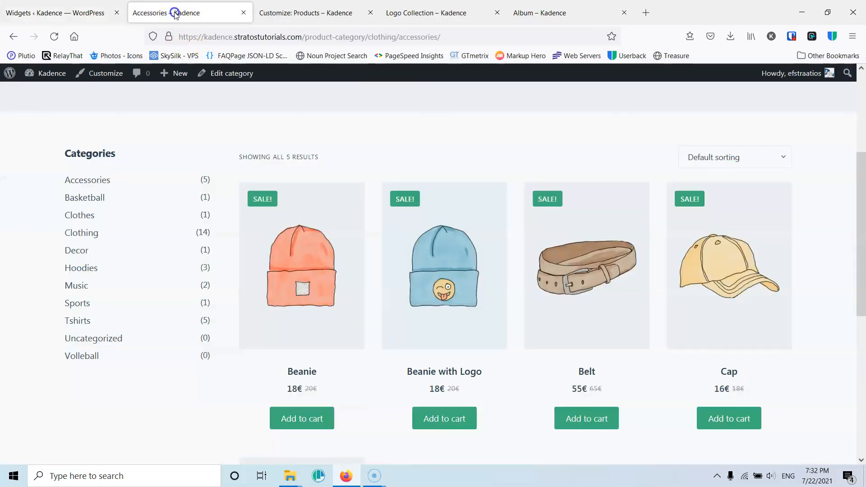
click(54, 38)
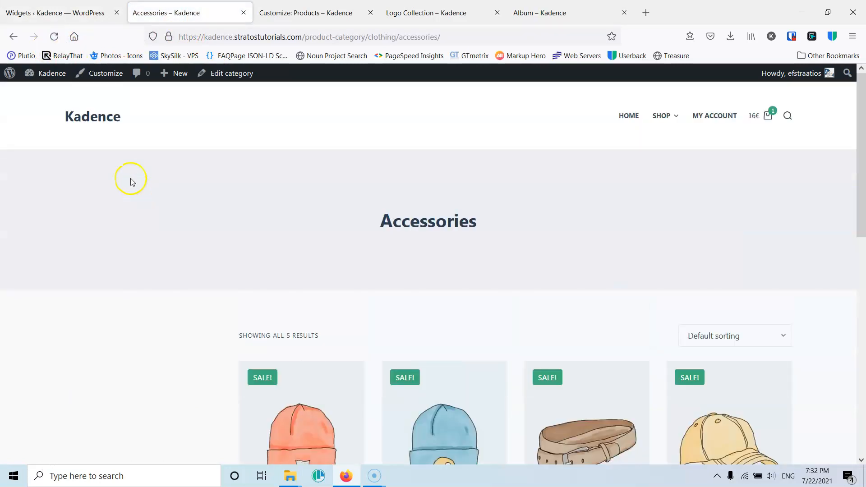
- Re-enable Show hierarchy on the widget and save it
click(65, 13)
click(433, 271)
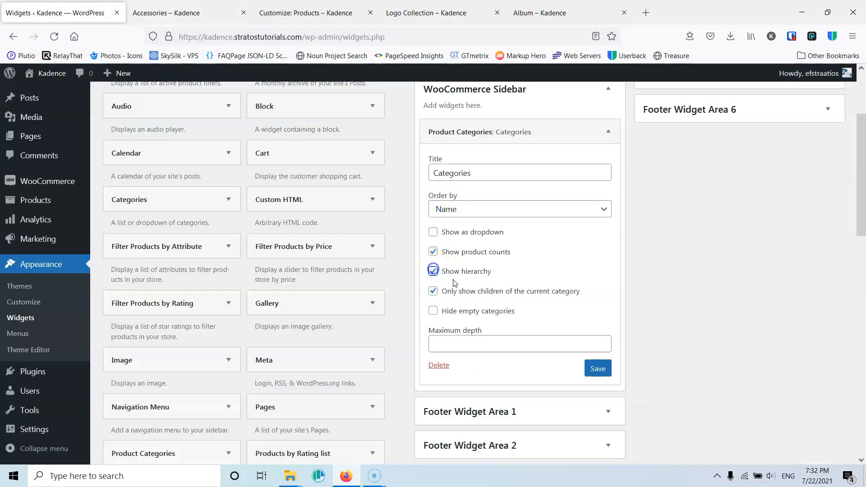
click(597, 368)
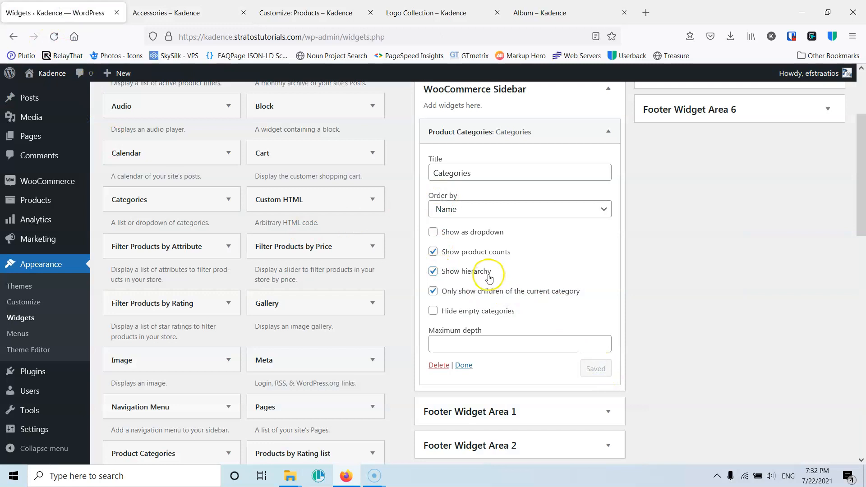
- Open the Shop page and then the Clothing category to check the sidebar categories list
click(172, 11)
scroll(289, 204, down, 4)
scroll(289, 203, up, 4)
click(658, 115)
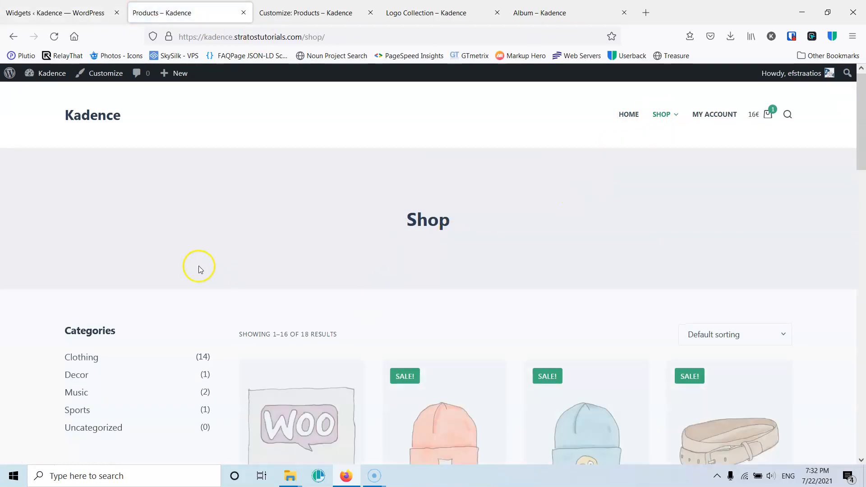
scroll(199, 267, down, 4)
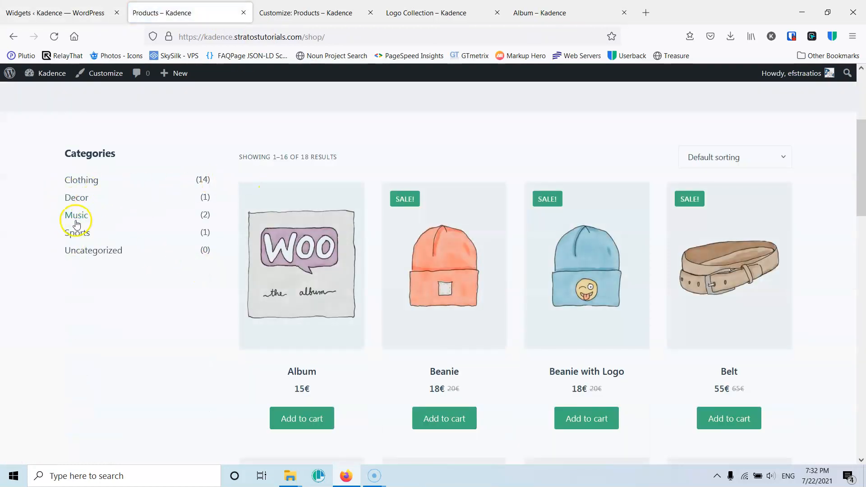
click(85, 183)
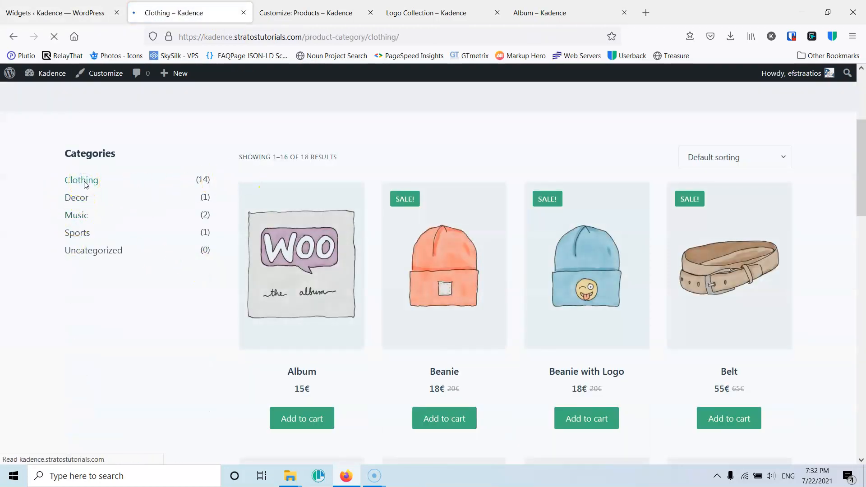
scroll(108, 279, down, 3)
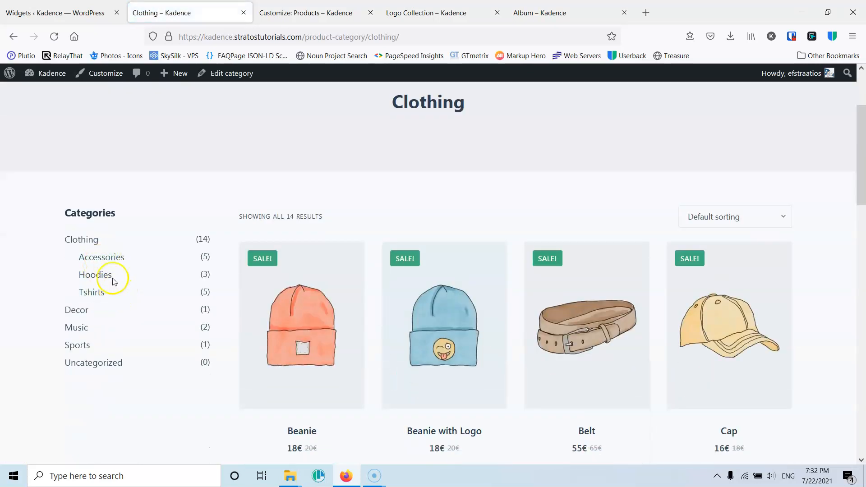
- Disable Show hierarchy on the widget and reload the Clothing category page
click(63, 12)
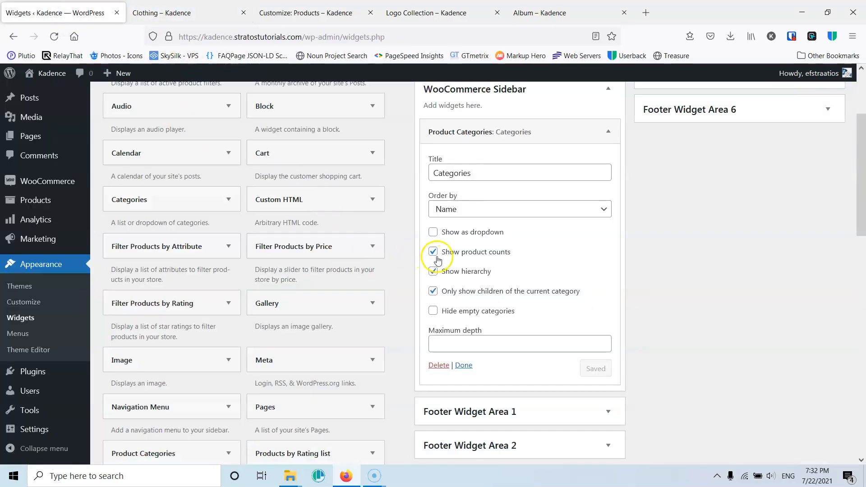
click(433, 272)
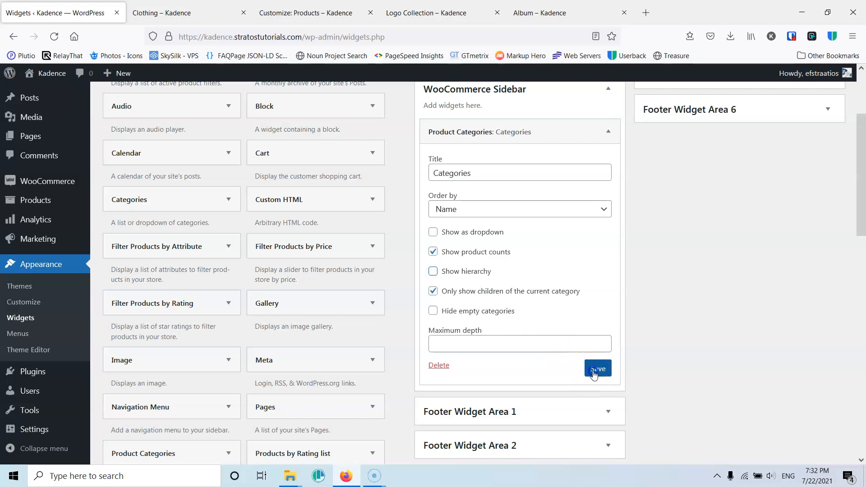
click(173, 10)
click(54, 36)
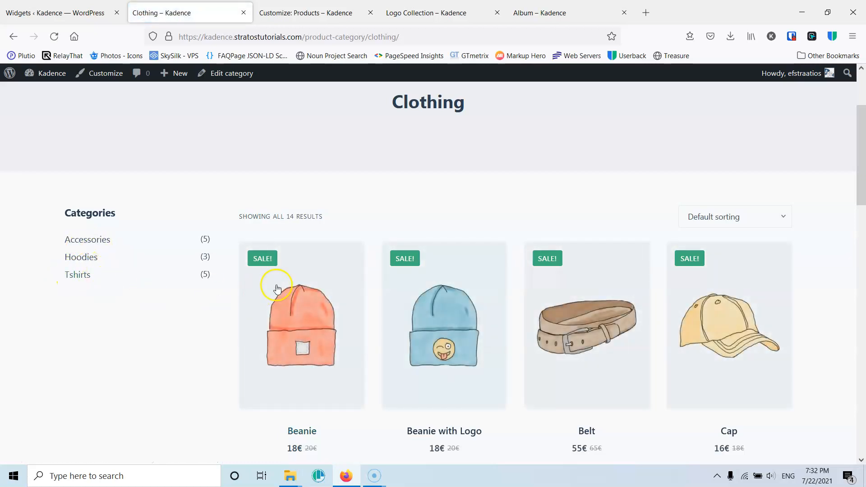
scroll(276, 286, up, 3)
mouse_move(666, 123)
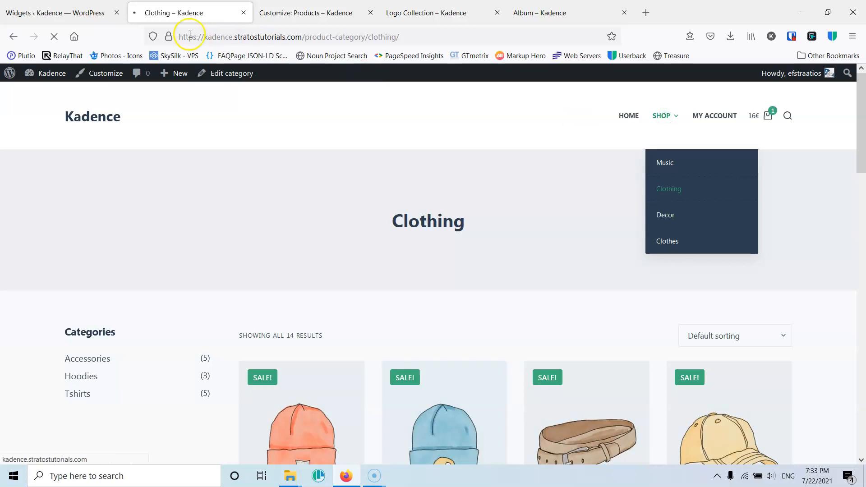
- Re-enable Show hierarchy on the widget and review the sidebar categories on the Shop page
click(77, 9)
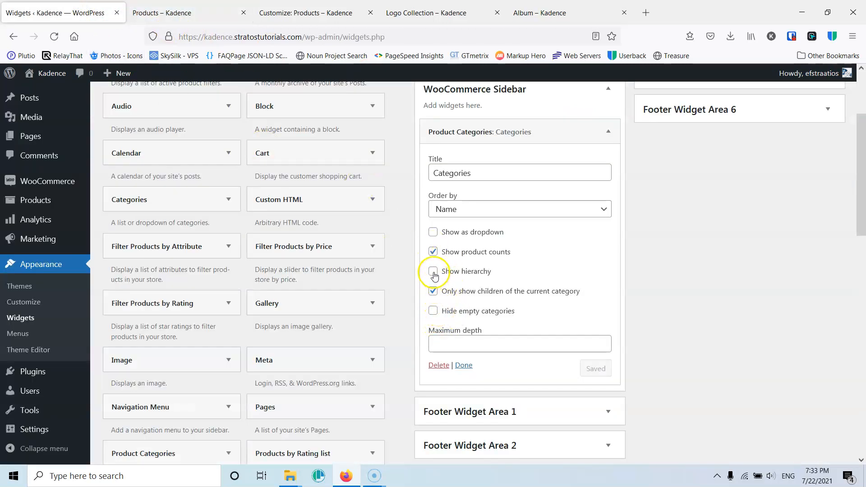
click(433, 271)
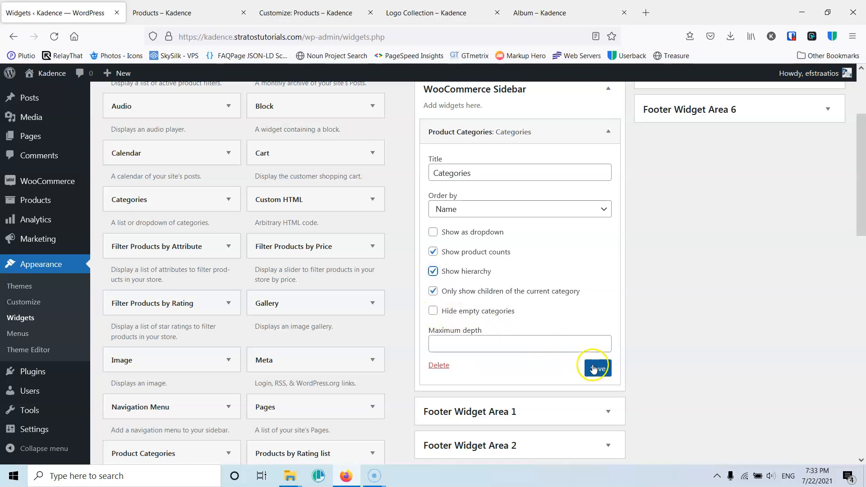
click(190, 16)
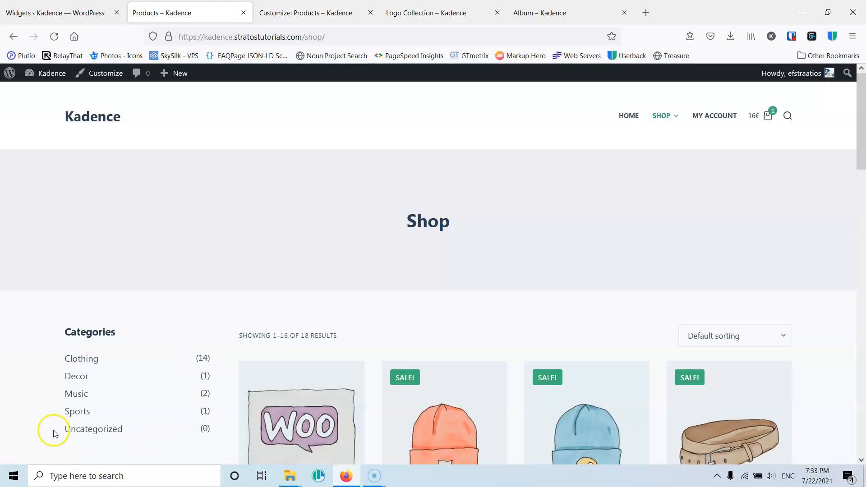
click(83, 11)
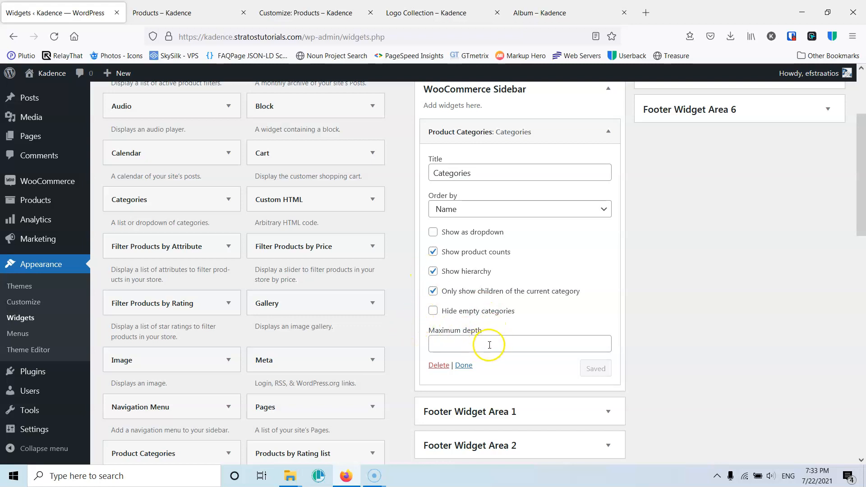
click(156, 13)
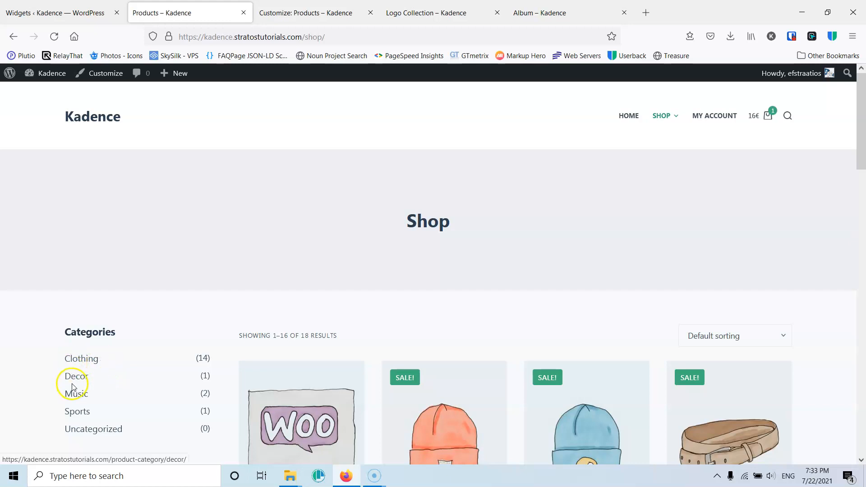
- Add a Filter Products by Price widget to the WooCommerce Sidebar
click(70, 12)
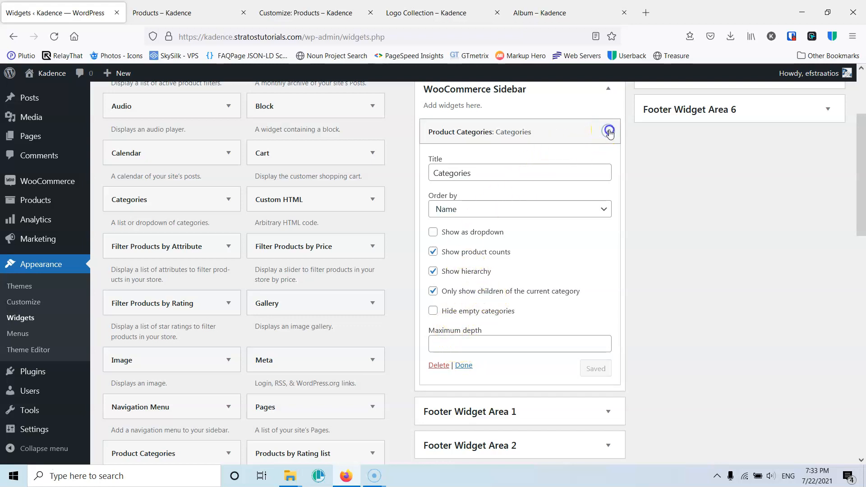
click(608, 131)
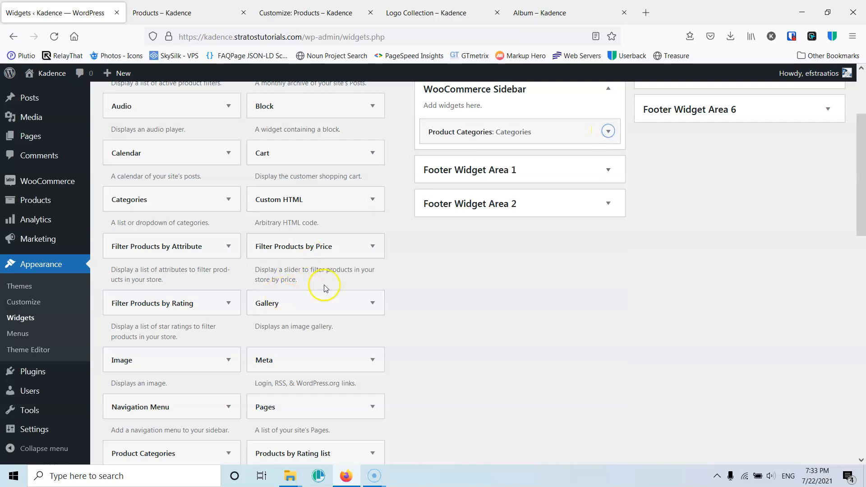
click(360, 250)
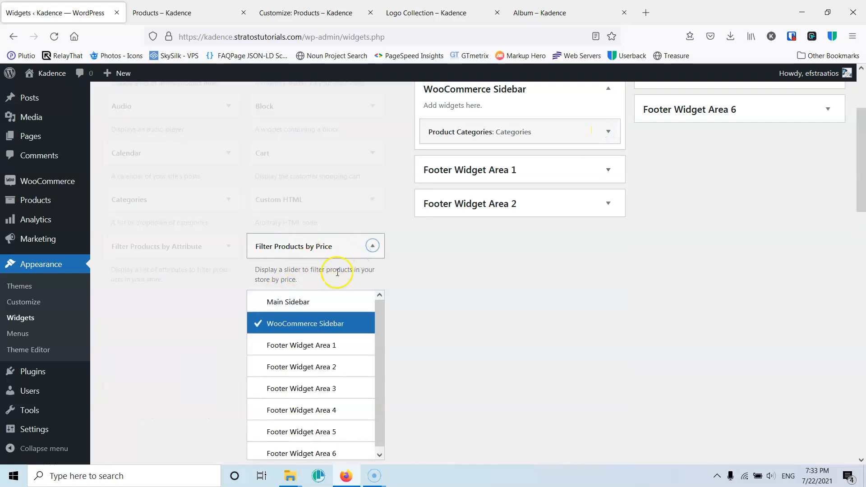
scroll(347, 405, down, 3)
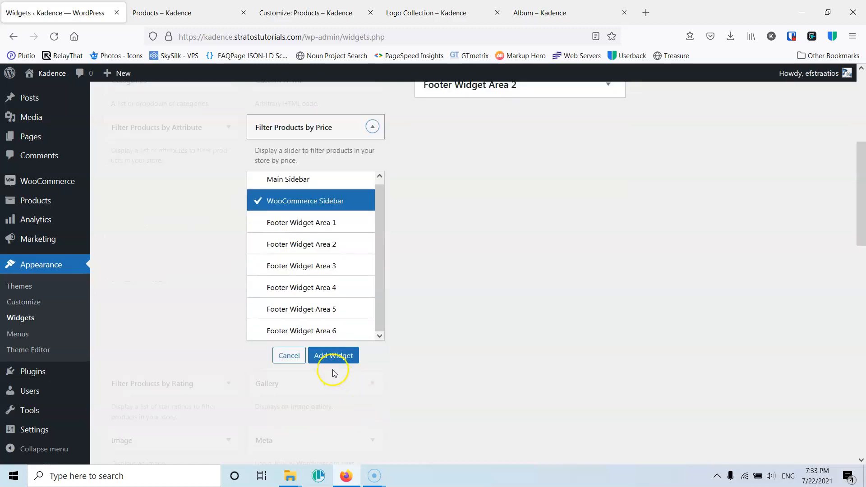
click(333, 357)
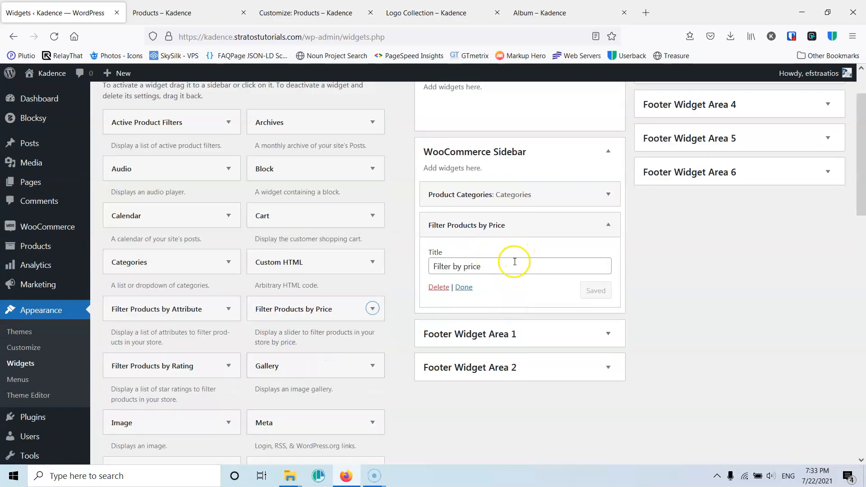
- Move the price filter widget above Product Categories, set its title to Price and save it
drag(479, 225, 483, 196)
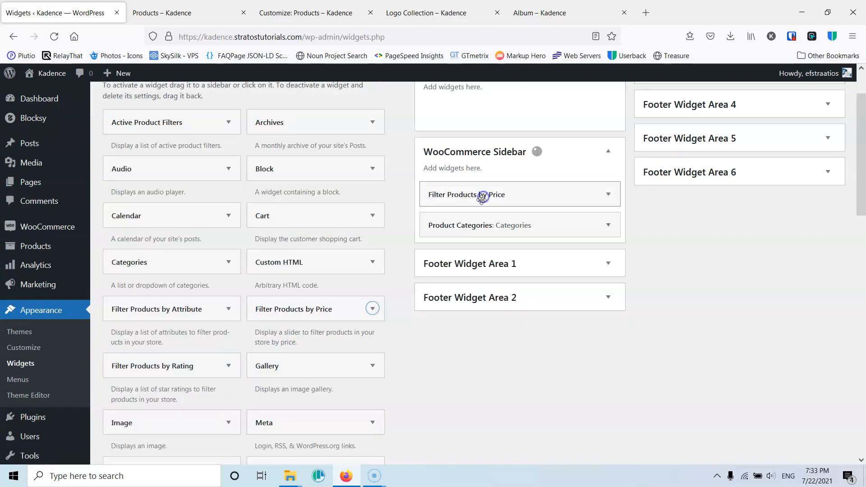
click(608, 194)
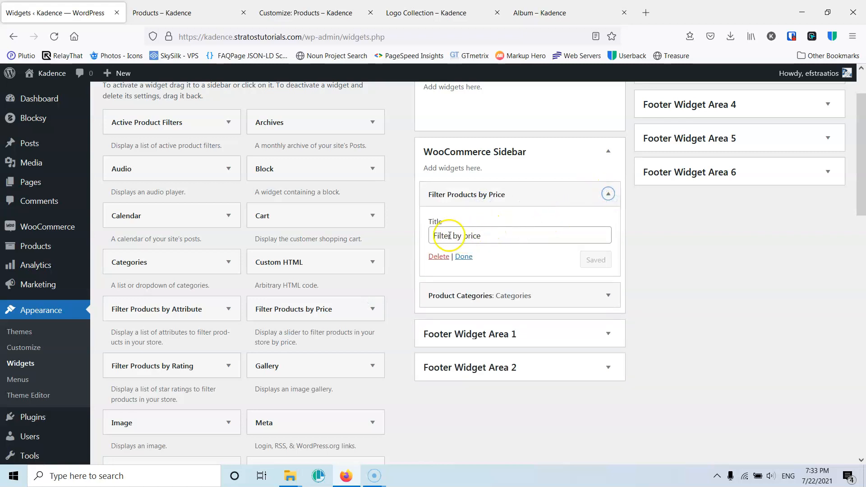
drag(468, 234, 390, 233)
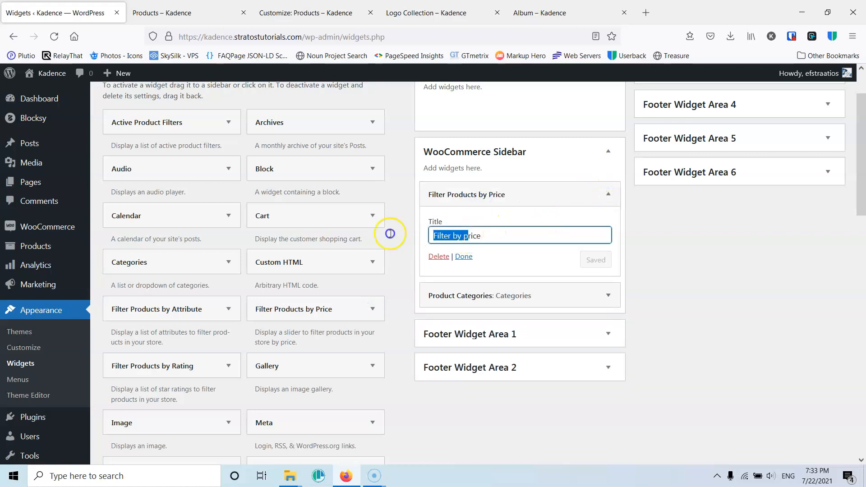
text(P)
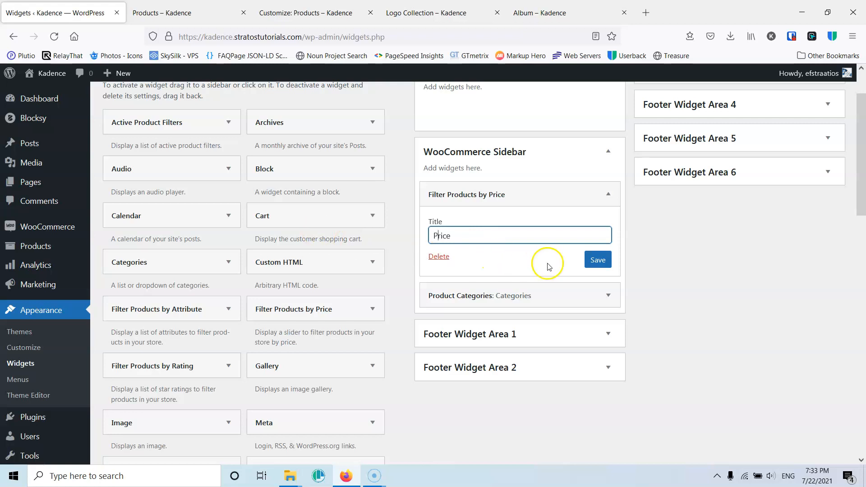
click(598, 259)
- Open the Shop page and filter the products by a price range of 30€ to 60€ using the sidebar slider
click(188, 15)
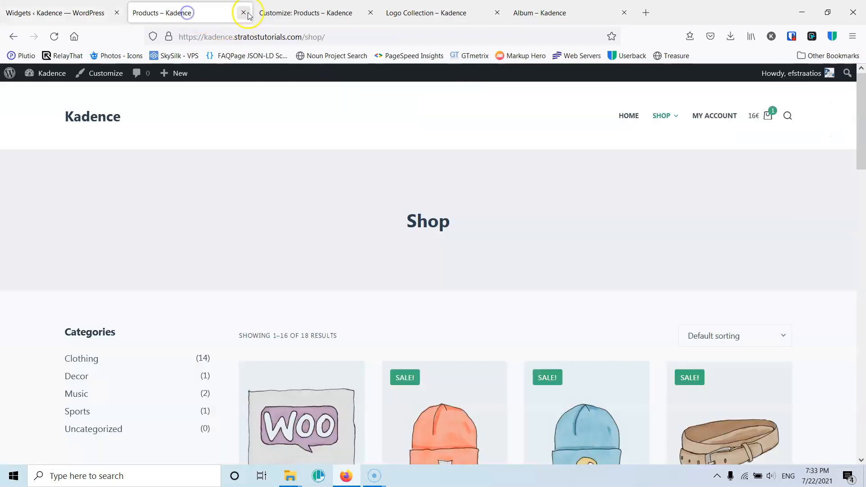
mouse_move(658, 116)
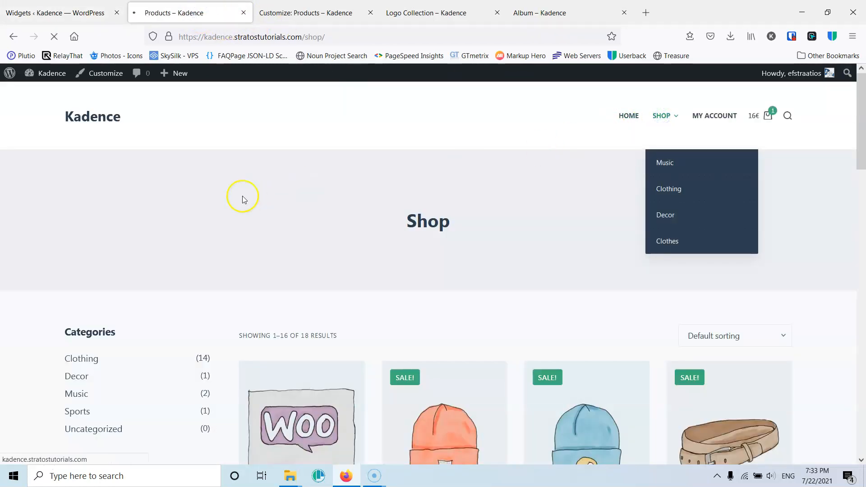
scroll(142, 258, down, 2)
scroll(143, 258, down, 1)
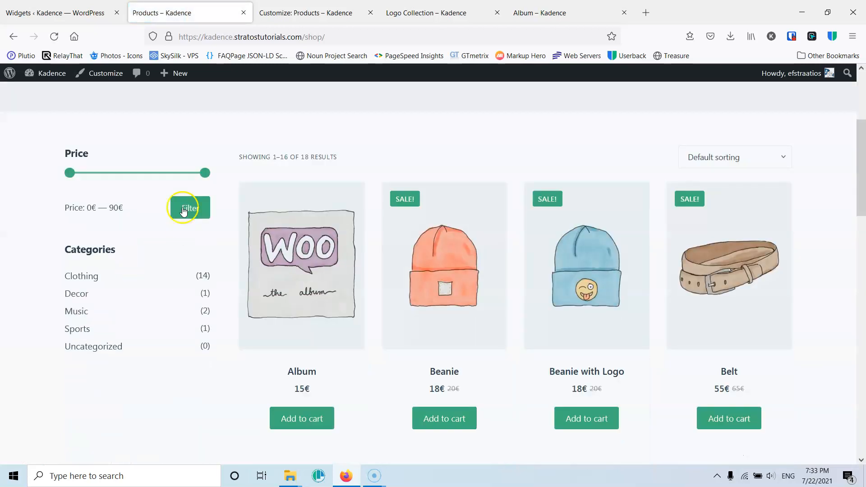
scroll(149, 213, up, 1)
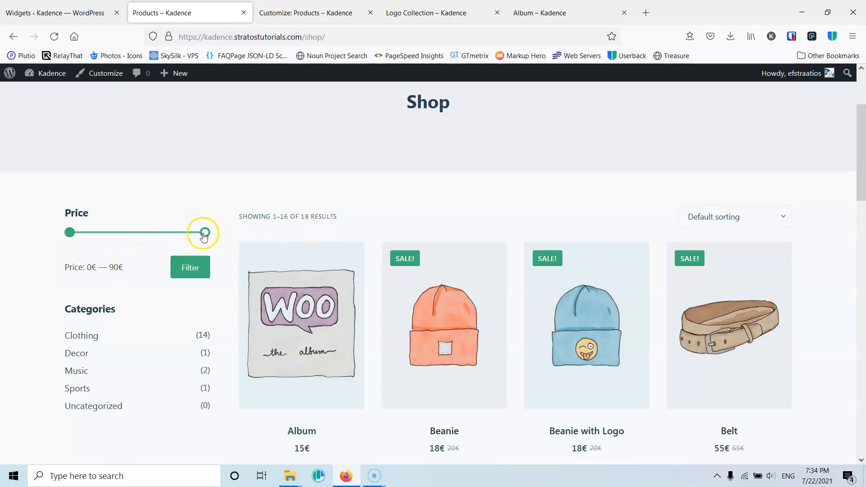
drag(69, 233, 86, 236)
click(187, 270)
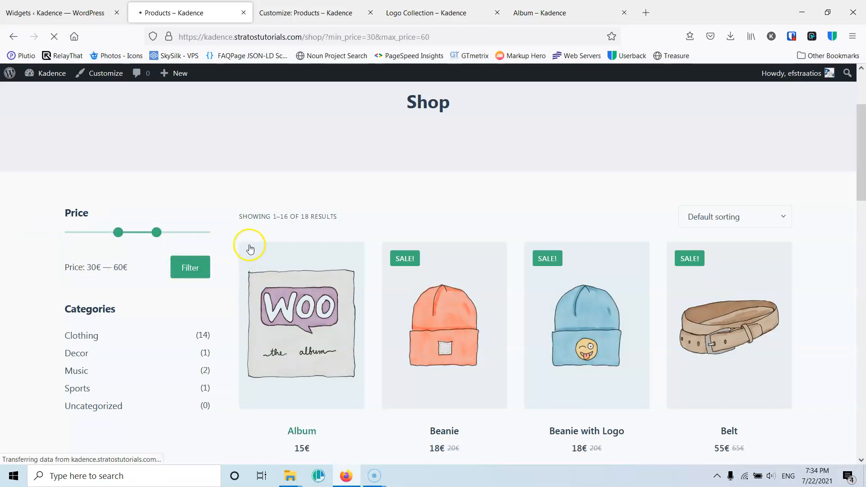
scroll(402, 265, down, 5)
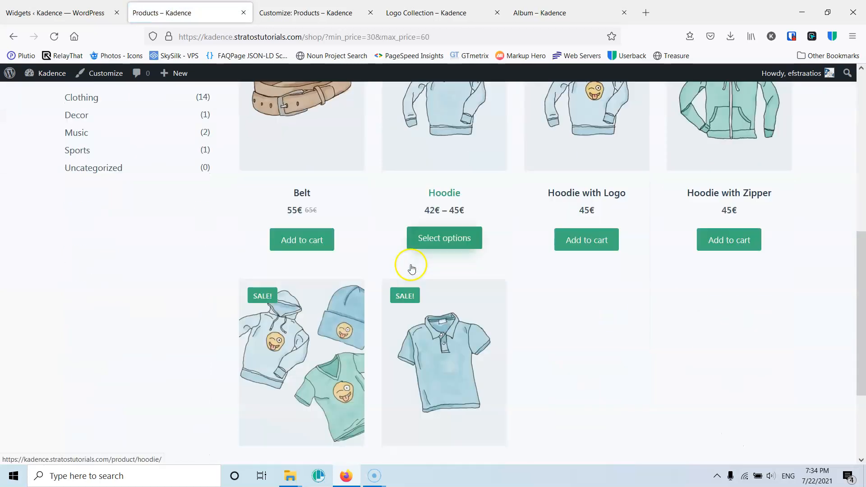
scroll(410, 266, up, 5)
scroll(383, 243, down, 3)
- Add a Filter Products by Attribute widget to the WooCommerce Sidebar
click(72, 5)
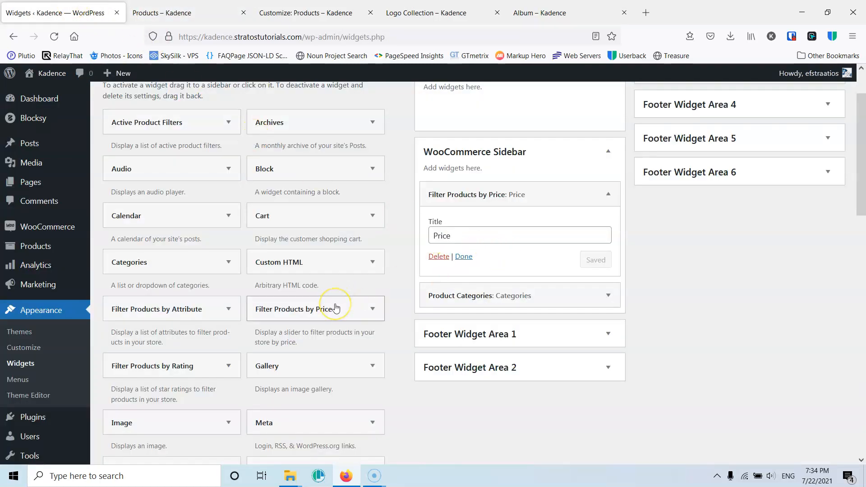
click(223, 307)
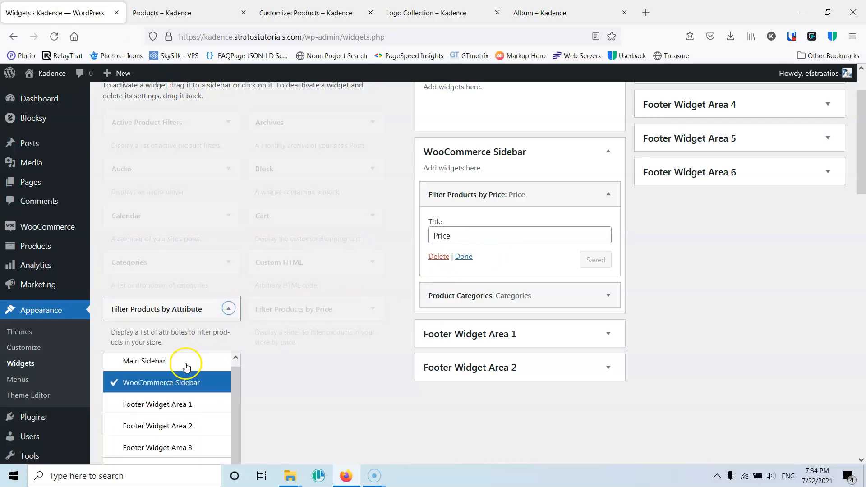
scroll(338, 380, down, 5)
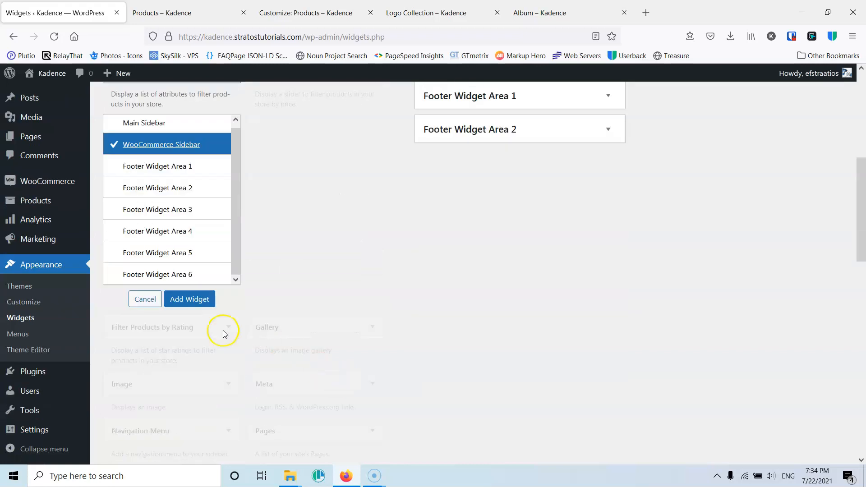
click(187, 299)
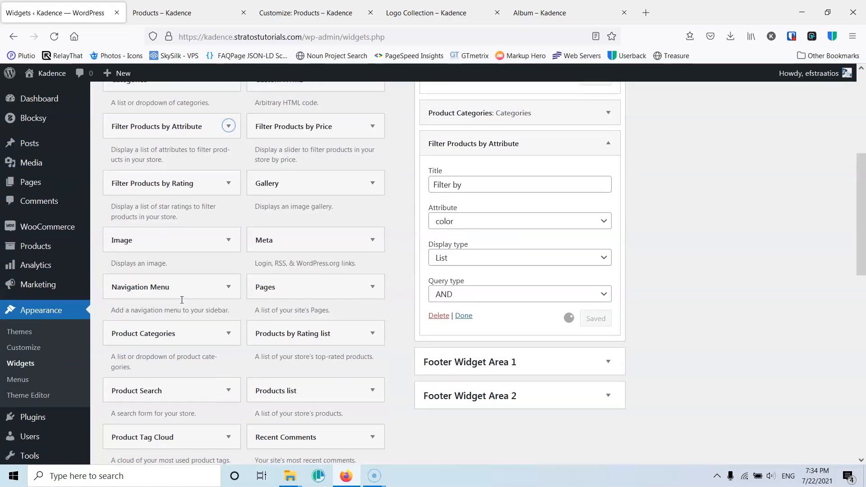
- Add a Product Search widget to the WooCommerce Sidebar
scroll(182, 304, down, 4)
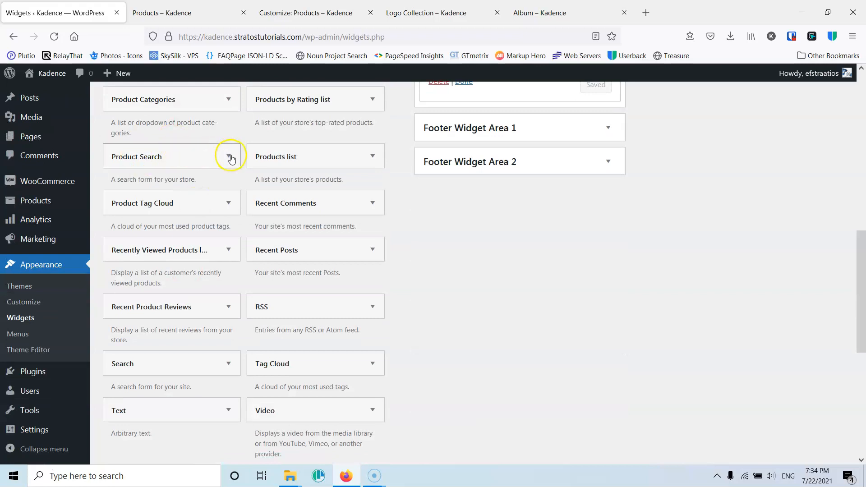
click(230, 157)
click(180, 374)
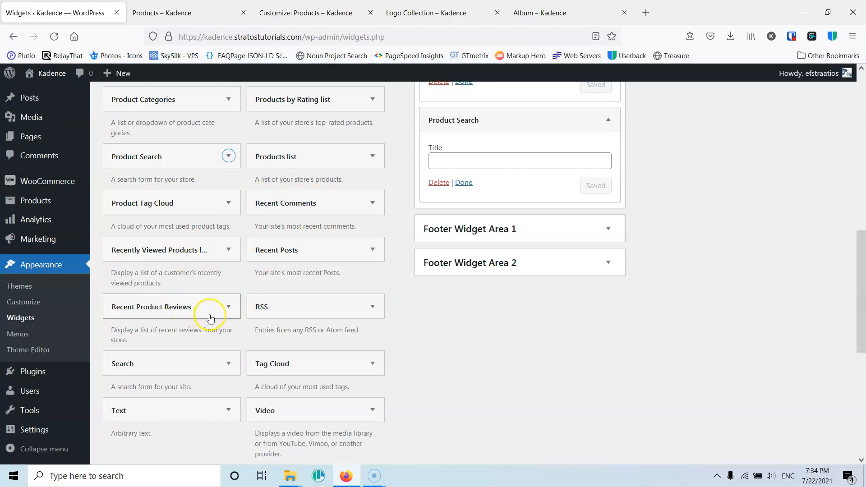
- Enter Search as the Product Search widget's title and move the widget to the top of the sidebar
scroll(211, 319, down, 3)
scroll(211, 318, up, 10)
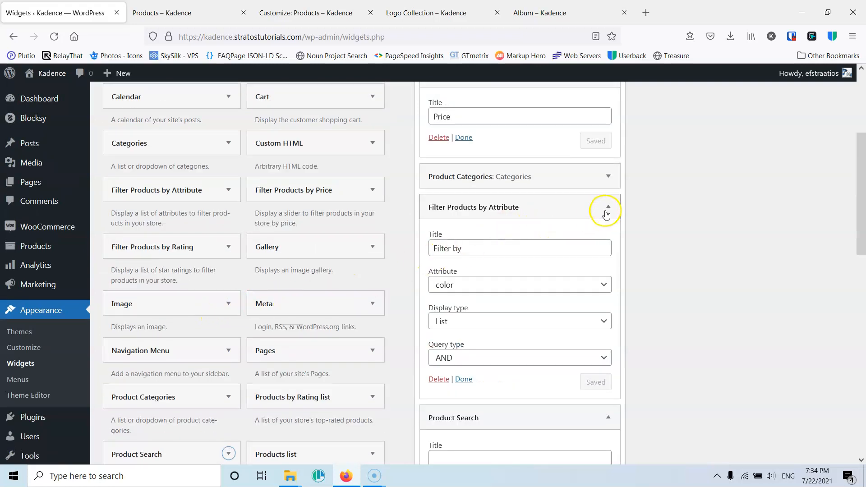
click(607, 207)
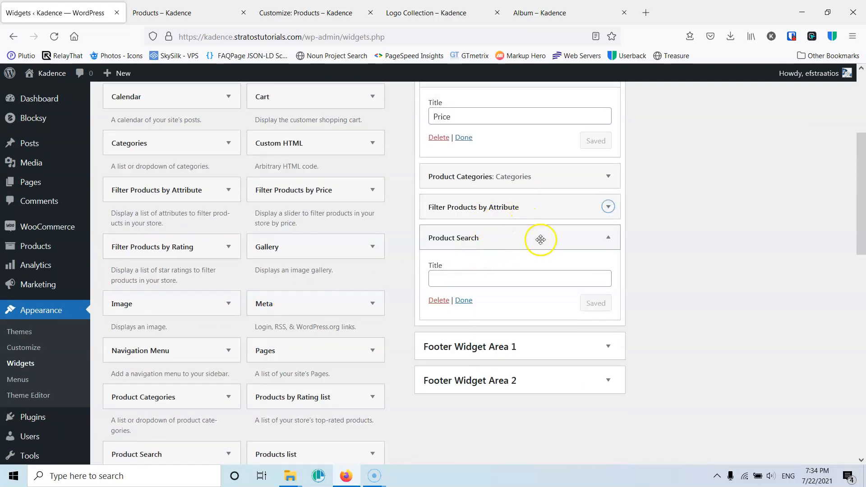
click(482, 278)
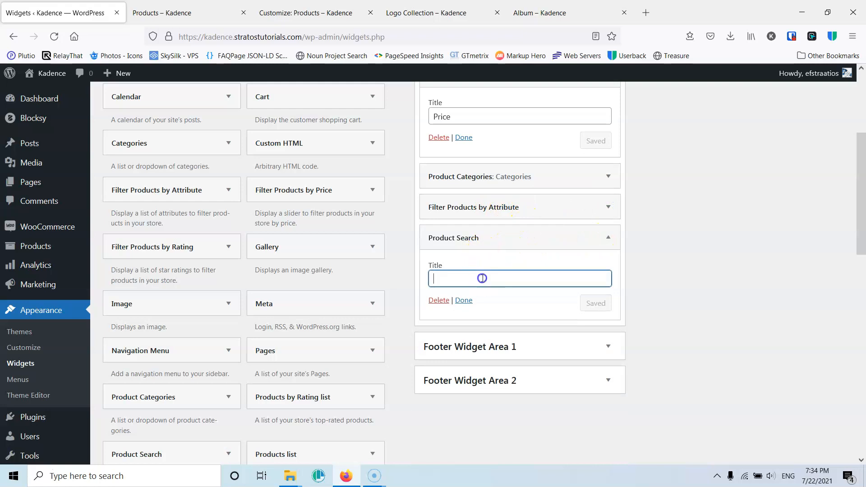
text(Search)
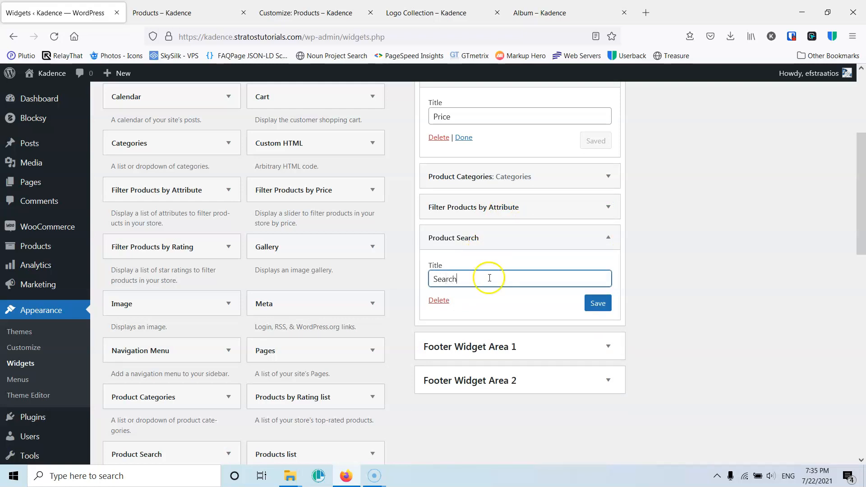
click(608, 238)
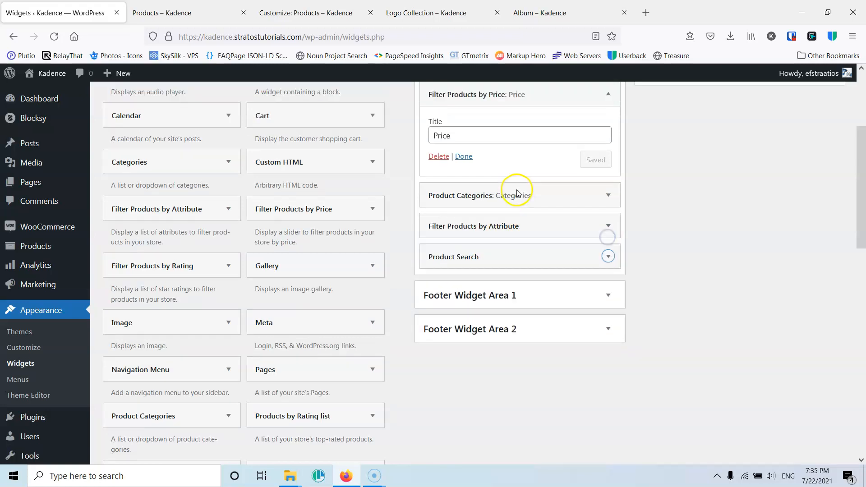
click(608, 194)
drag(464, 287, 469, 193)
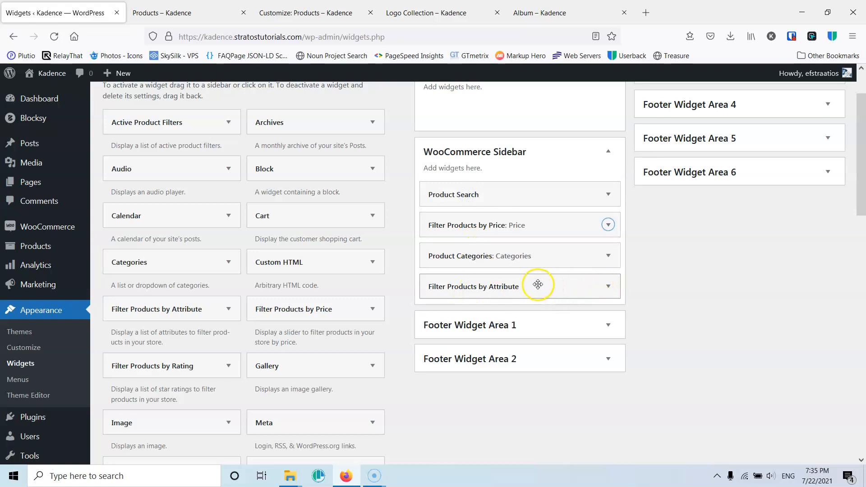
- Set the attribute filter widget's title to Color with the color attribute and List display, and save it
click(608, 286)
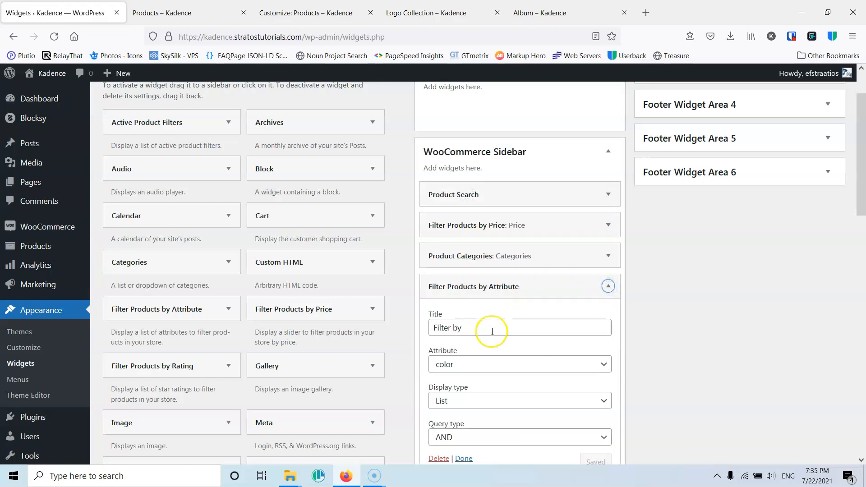
click(458, 328)
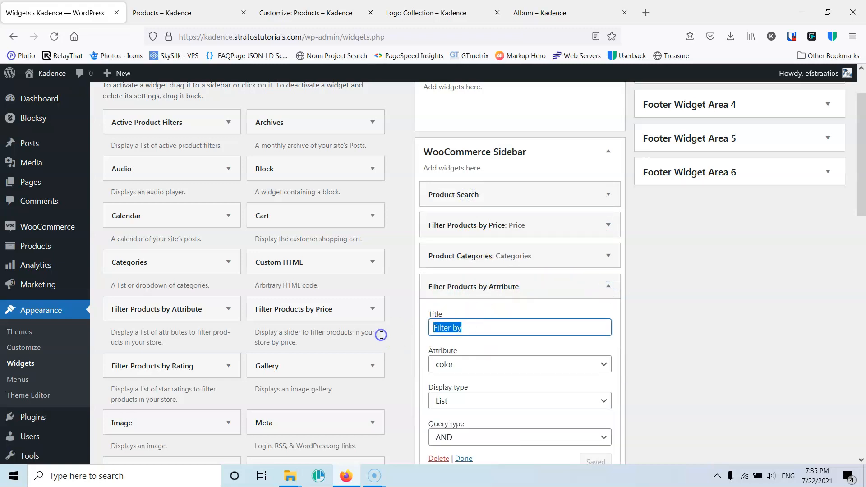
text(Color)
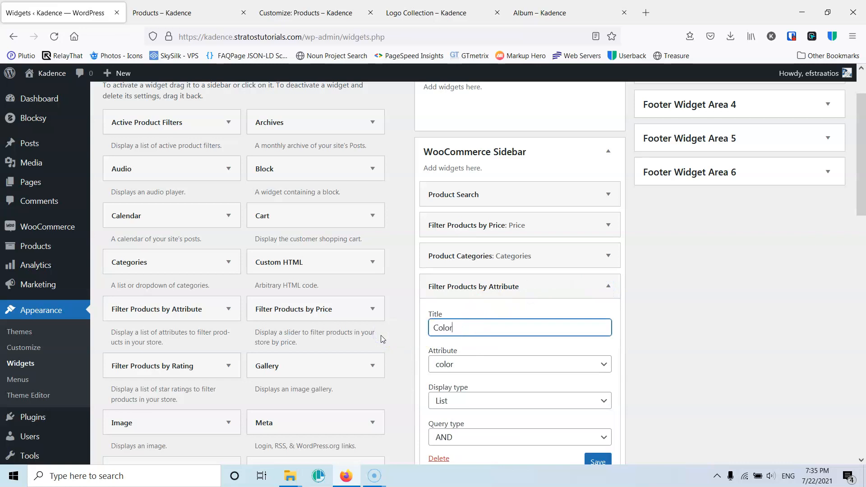
scroll(451, 329, down, 1)
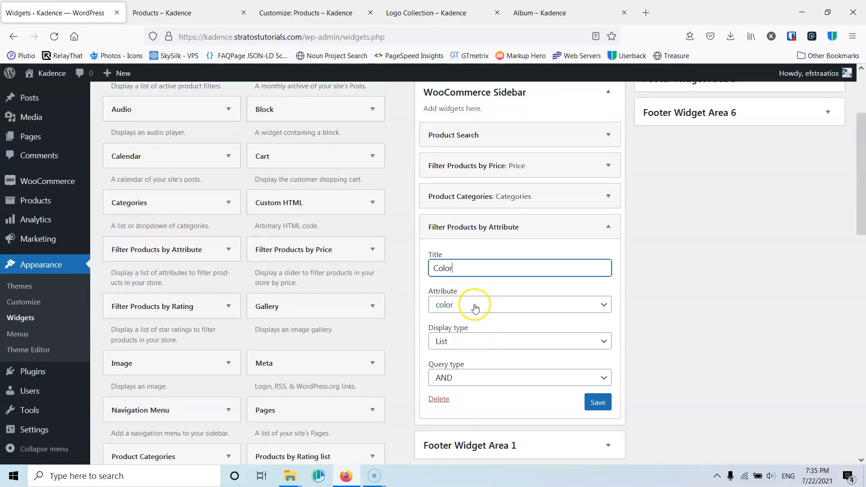
click(475, 308)
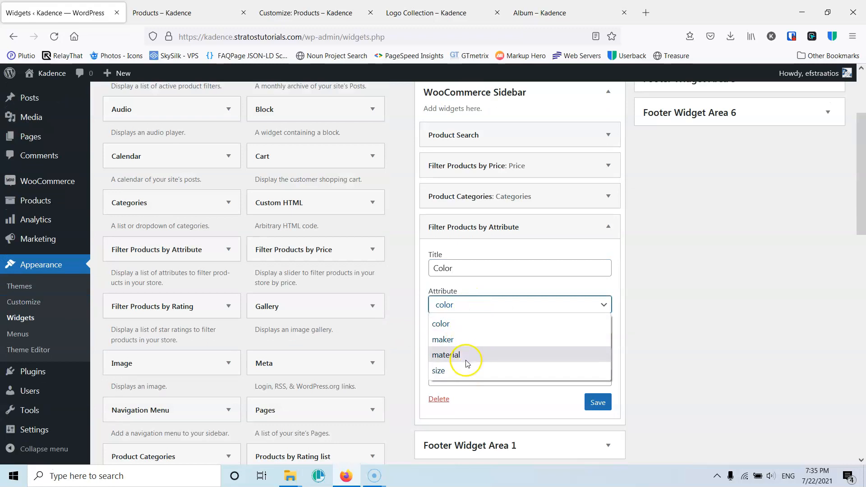
click(460, 324)
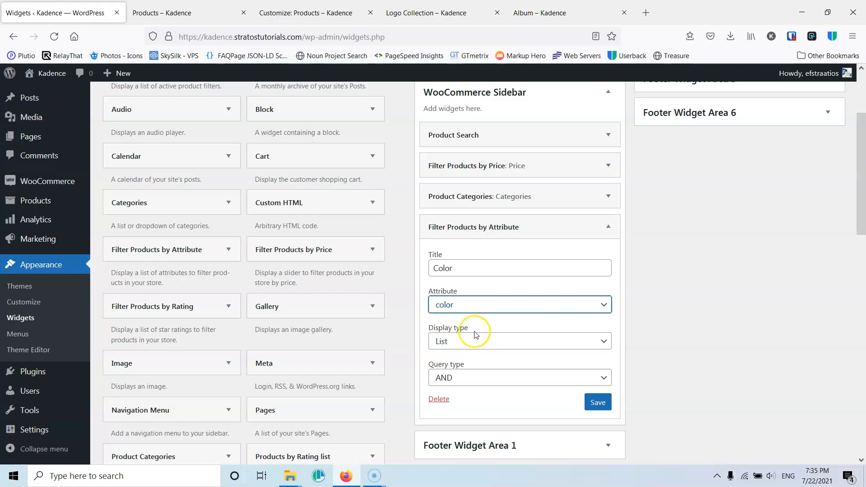
click(467, 344)
click(482, 325)
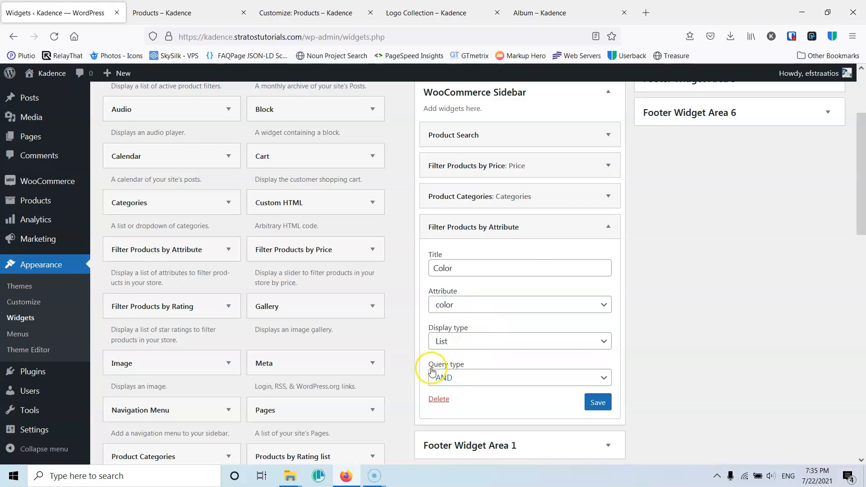
click(599, 402)
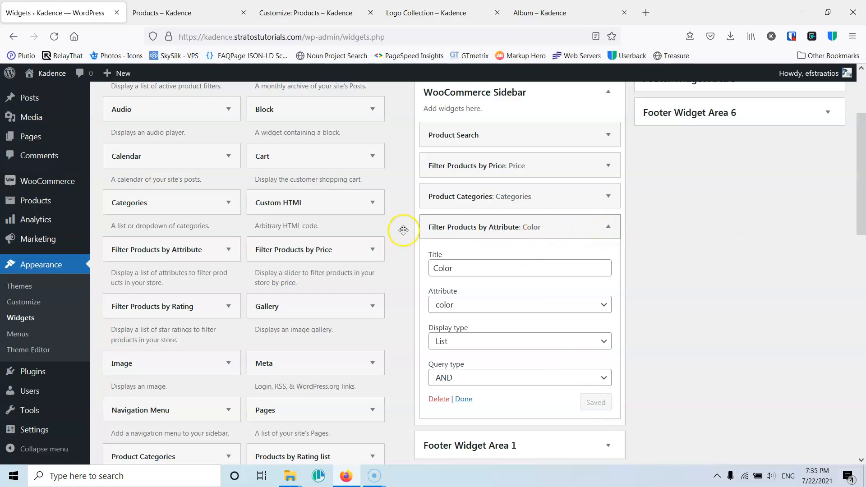
- Add another Filter Products by Attribute widget to the WooCommerce Sidebar, titled Maker with the maker attribute, and save it
click(228, 250)
drag(158, 249, 509, 348)
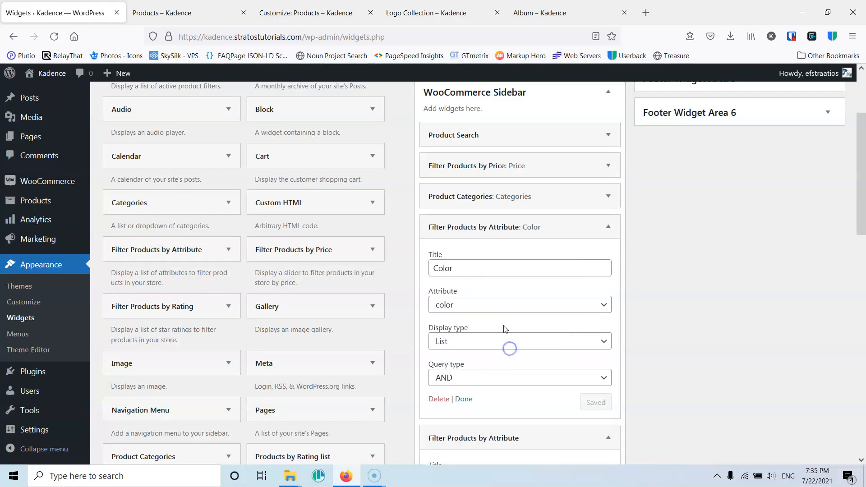
scroll(504, 329, down, 4)
click(469, 339)
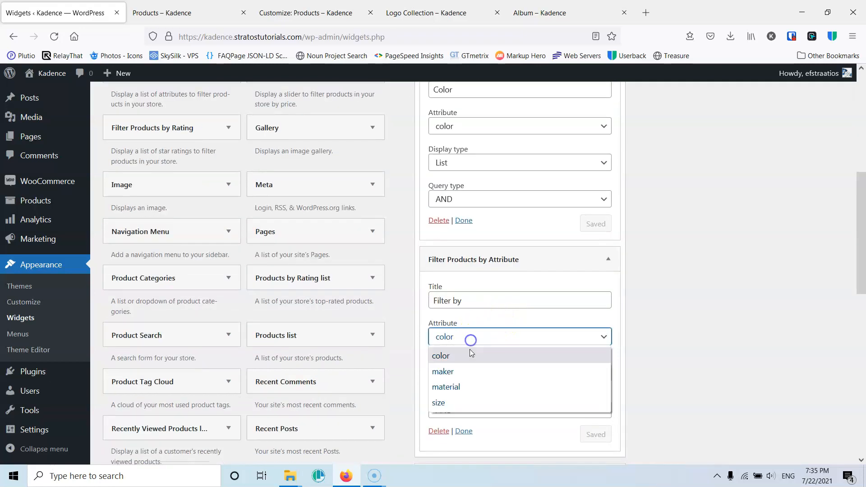
click(463, 376)
click(474, 303)
text(Maker)
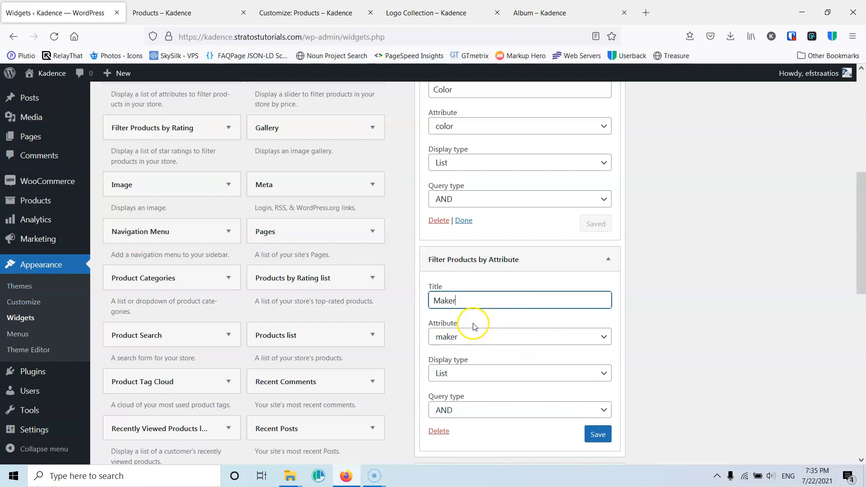
scroll(474, 324, down, 1)
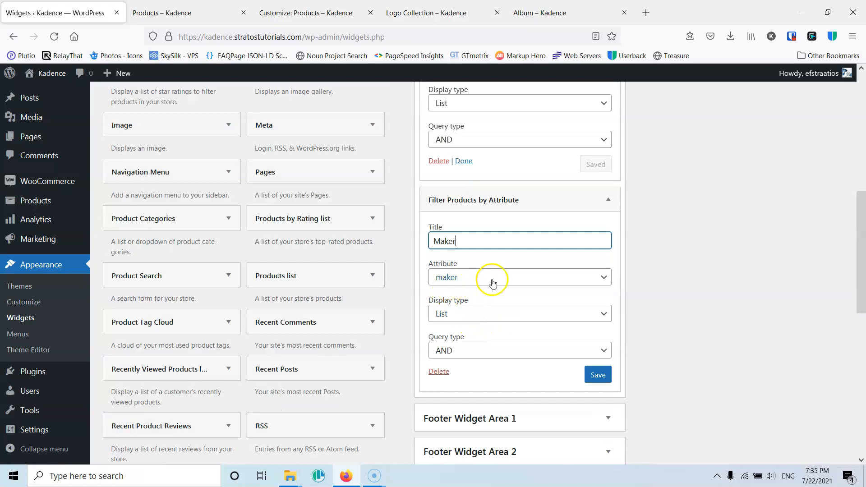
click(598, 374)
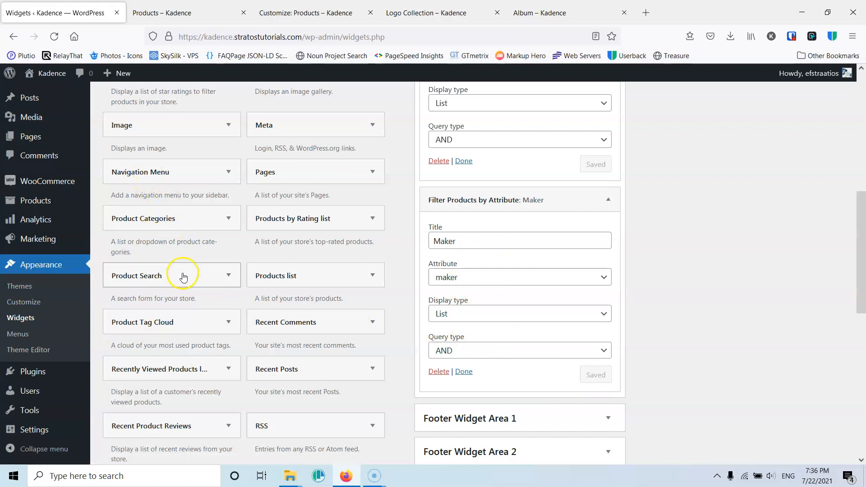
- Add a third attribute filter widget titled Size, using the size attribute and OR query type, and save it
scroll(184, 276, up, 1)
scroll(182, 166, up, 1)
drag(178, 132, 508, 307)
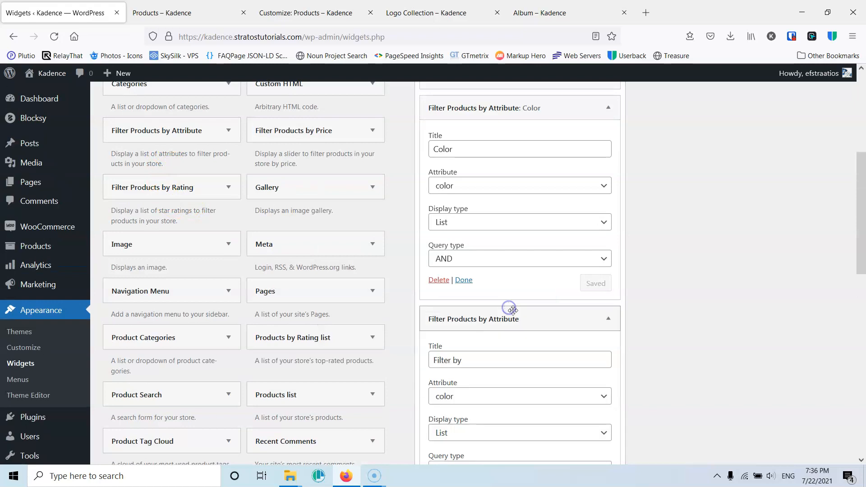
click(475, 402)
click(471, 377)
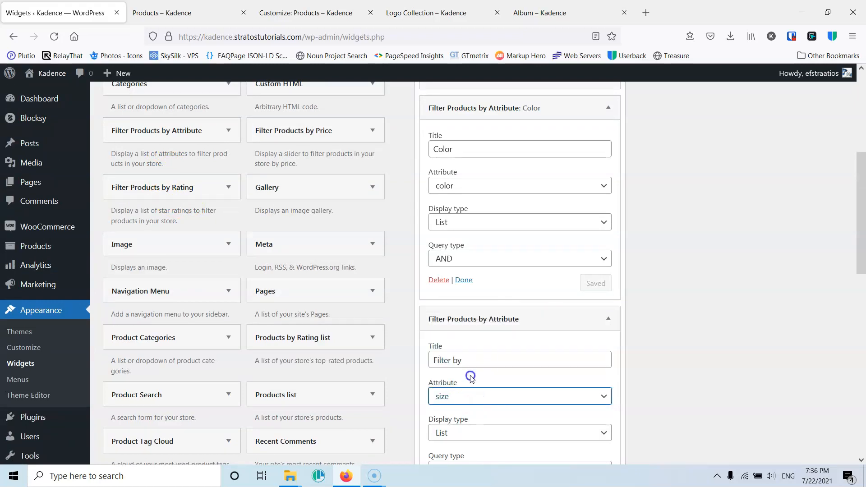
drag(481, 360, 383, 358)
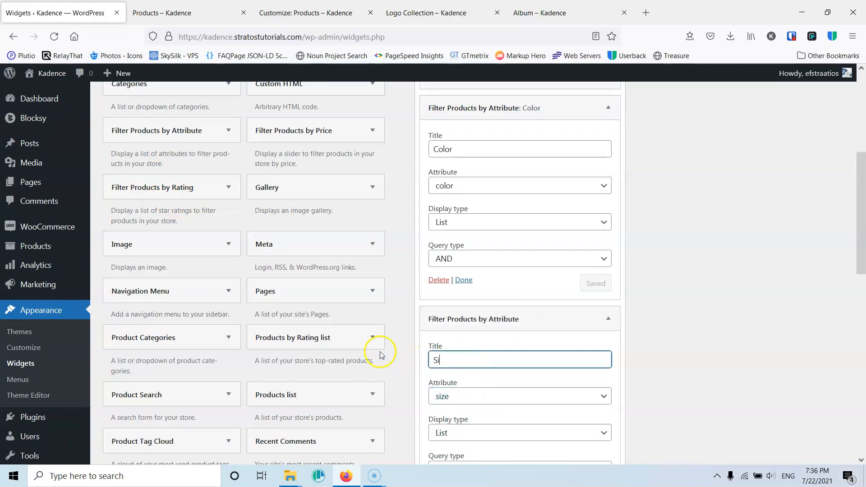
scroll(397, 359, down, 3)
click(460, 350)
click(451, 389)
click(452, 317)
click(454, 317)
click(596, 378)
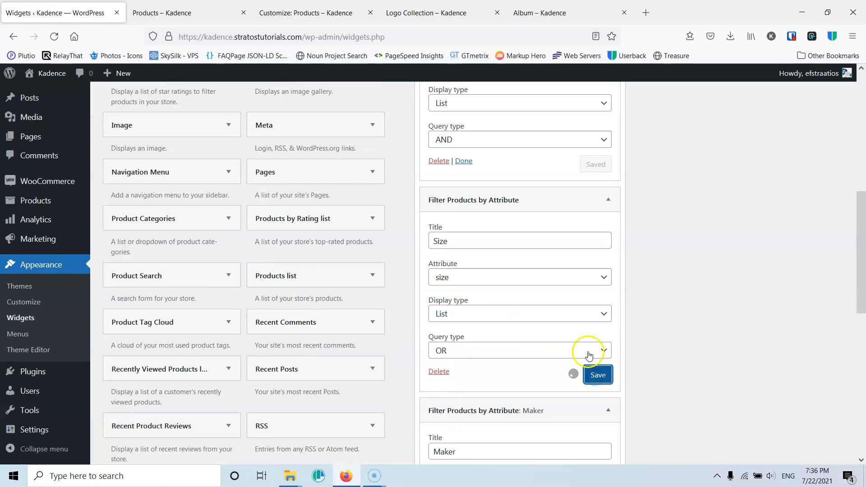
- Switch to the shop page tab and reload it to preview the new sidebar
scroll(580, 313, down, 5)
scroll(583, 312, up, 10)
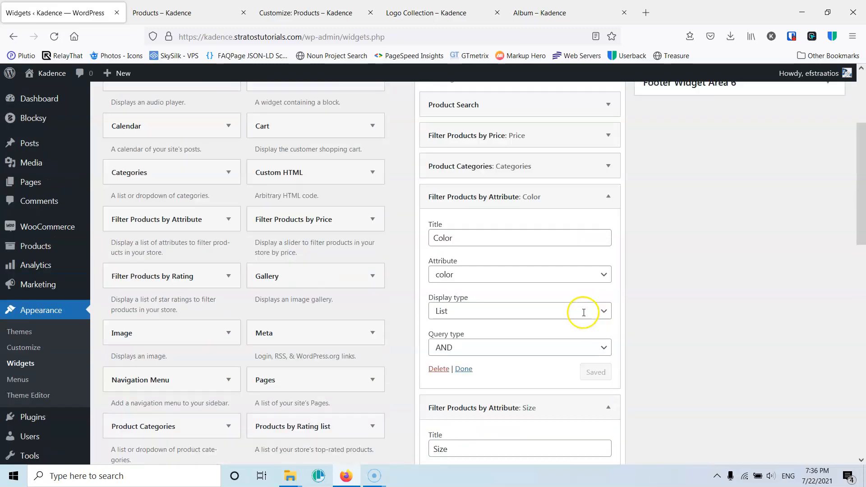
scroll(583, 312, up, 5)
click(160, 12)
click(54, 37)
scroll(213, 239, down, 5)
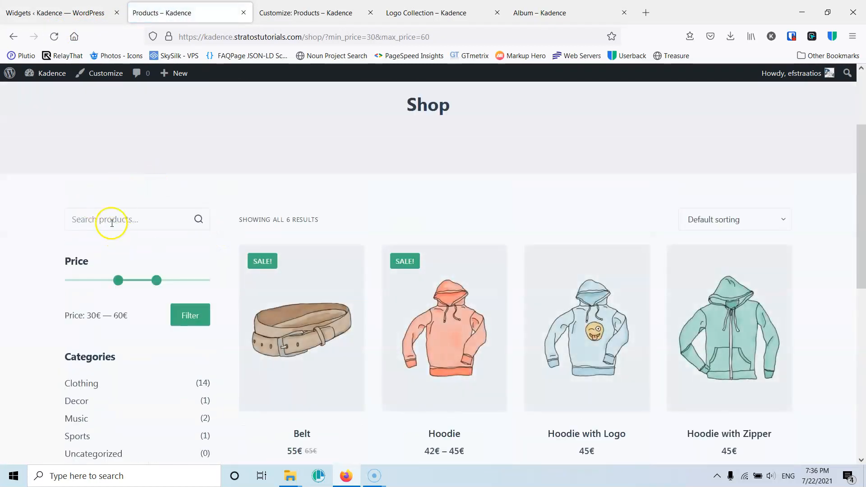
- Filter the shop products by a price range of 0€ to 90€
scroll(115, 288, down, 3)
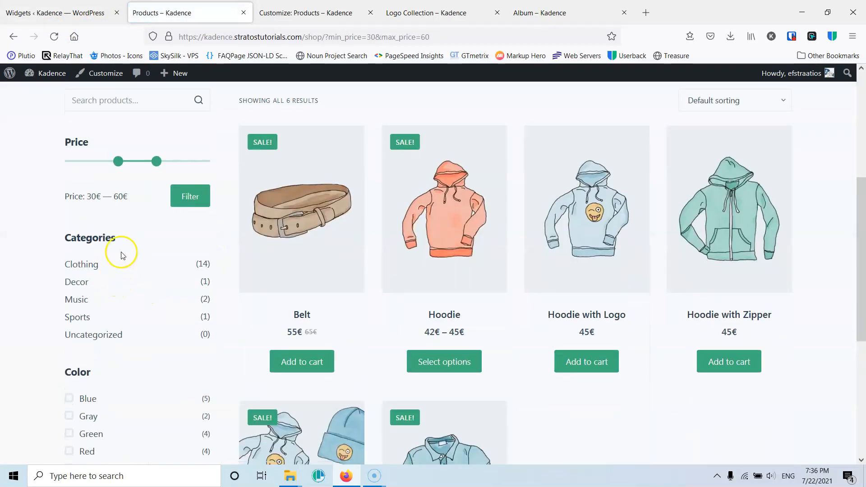
drag(118, 165, 39, 163)
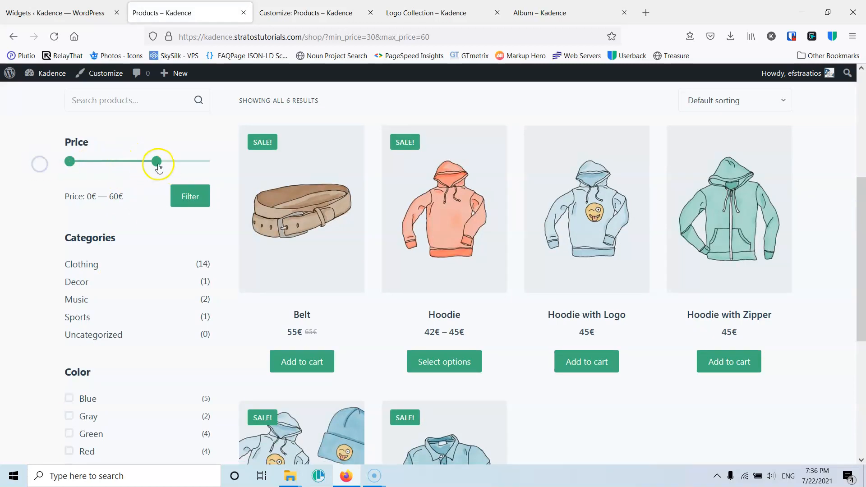
scroll(98, 285, down, 6)
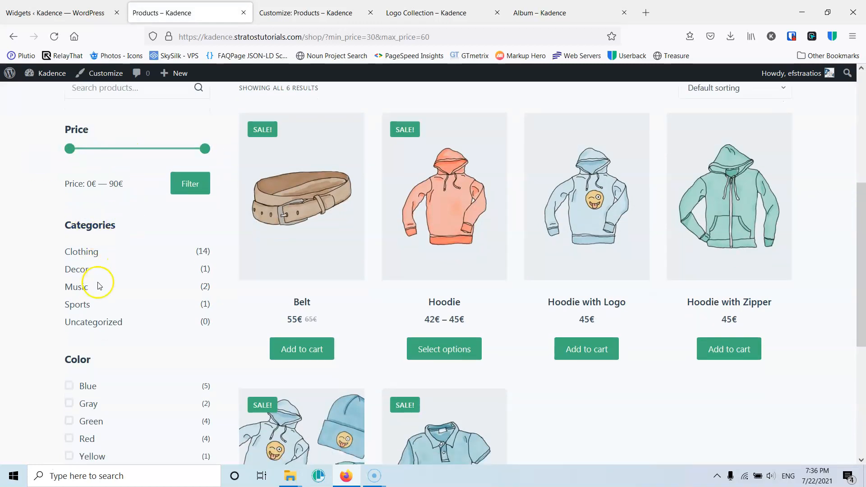
click(189, 137)
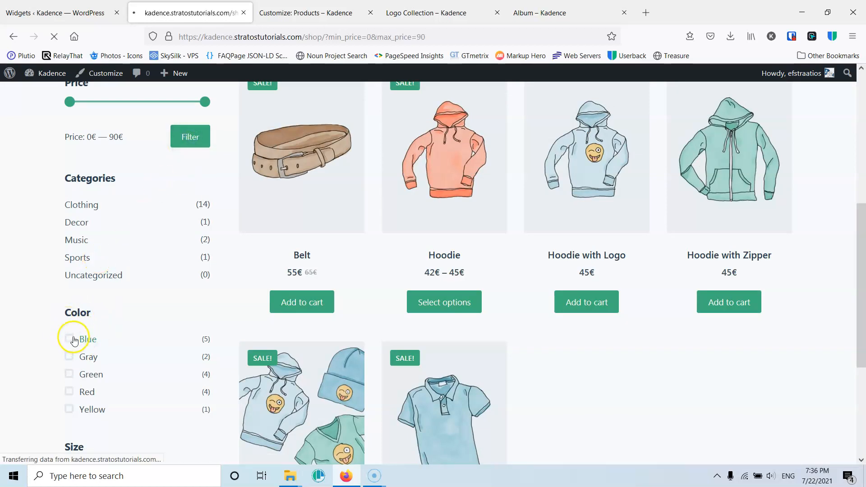
- Examine the Color and Size filter lists in the shop sidebar
scroll(83, 333, down, 7)
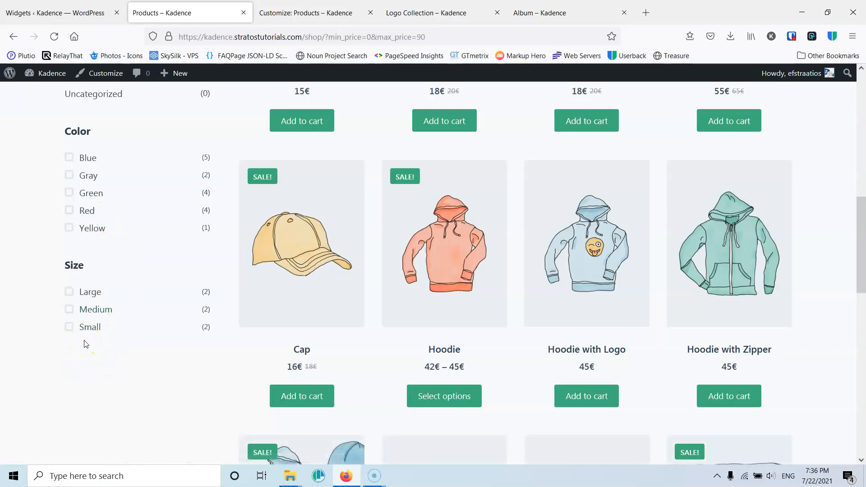
right_click(86, 343)
click(122, 365)
scroll(120, 293, up, 8)
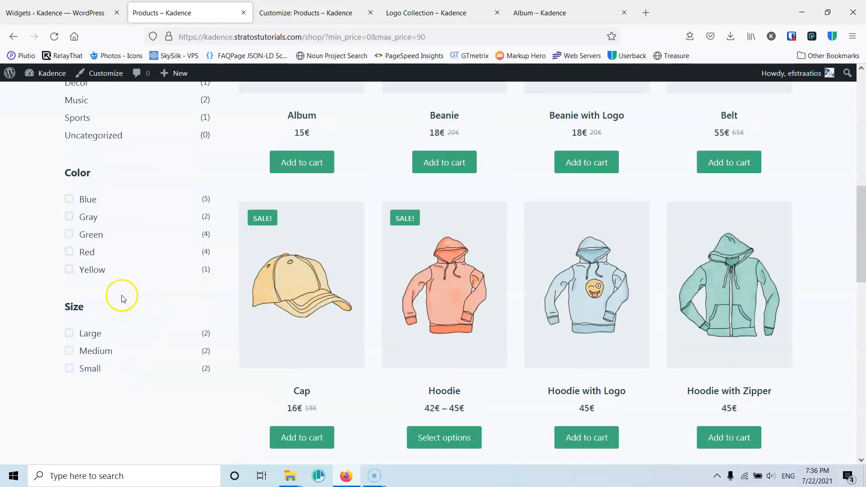
scroll(375, 306, down, 5)
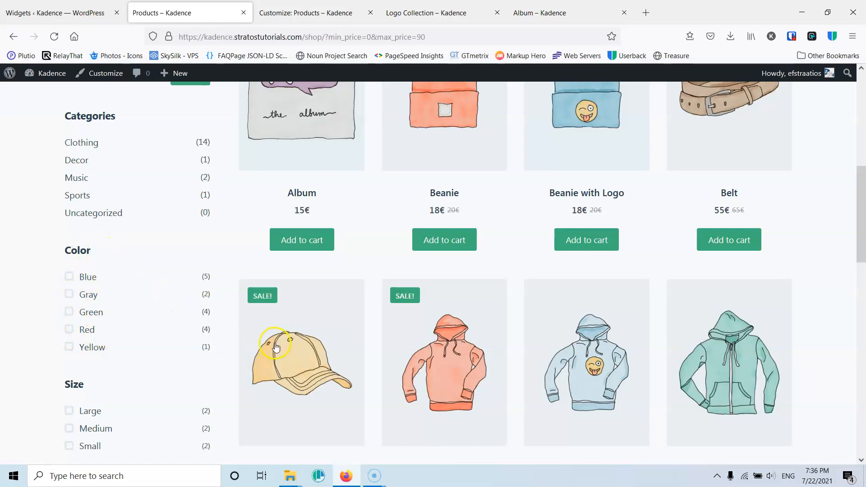
scroll(350, 342, up, 5)
scroll(315, 343, down, 6)
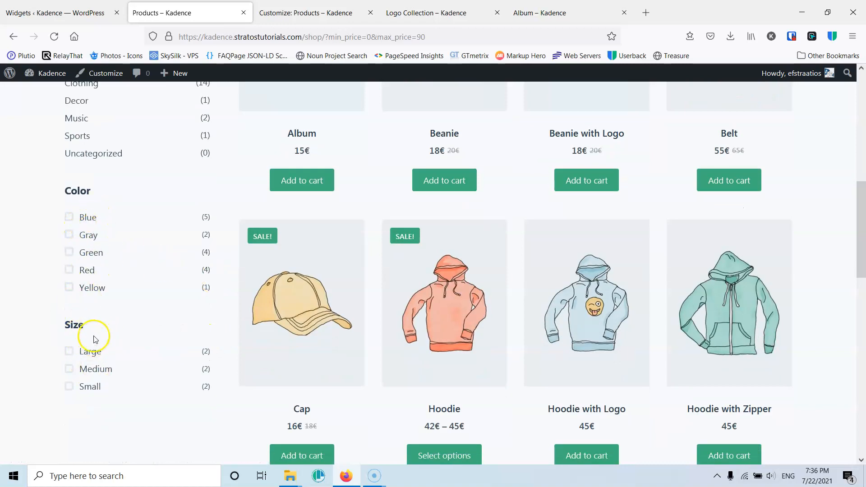
scroll(231, 324, up, 5)
scroll(230, 324, up, 2)
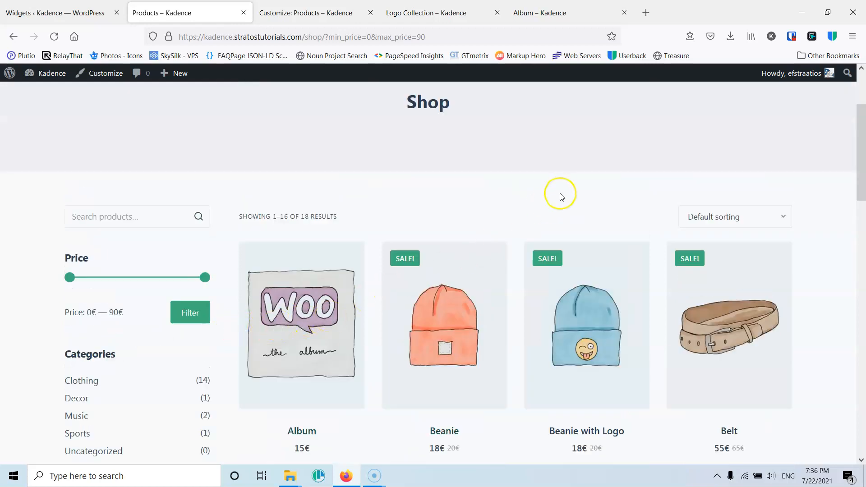
scroll(190, 328, down, 4)
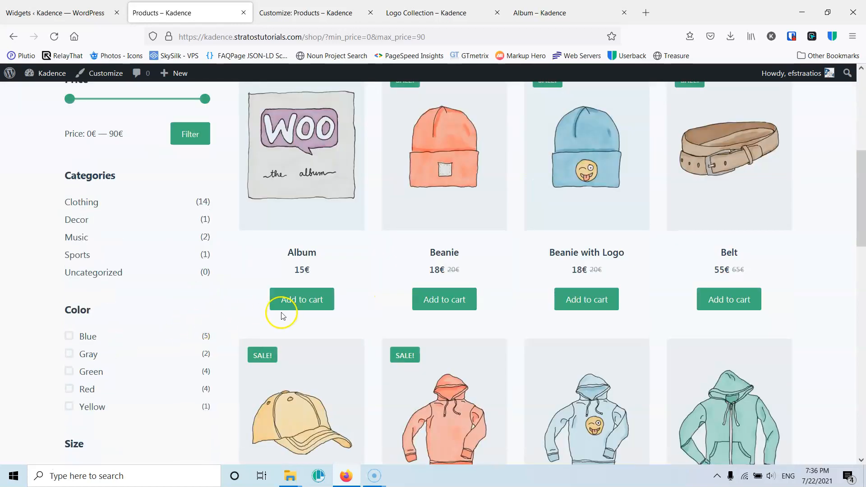
scroll(280, 316, down, 2)
scroll(177, 309, up, 6)
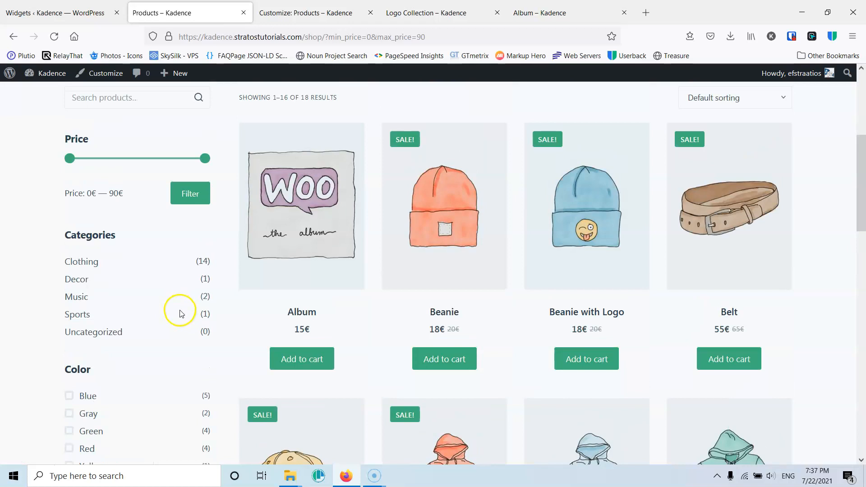
scroll(208, 300, down, 1)
- Open the Music category from the sidebar and review its product page
click(77, 354)
scroll(87, 218, down, 5)
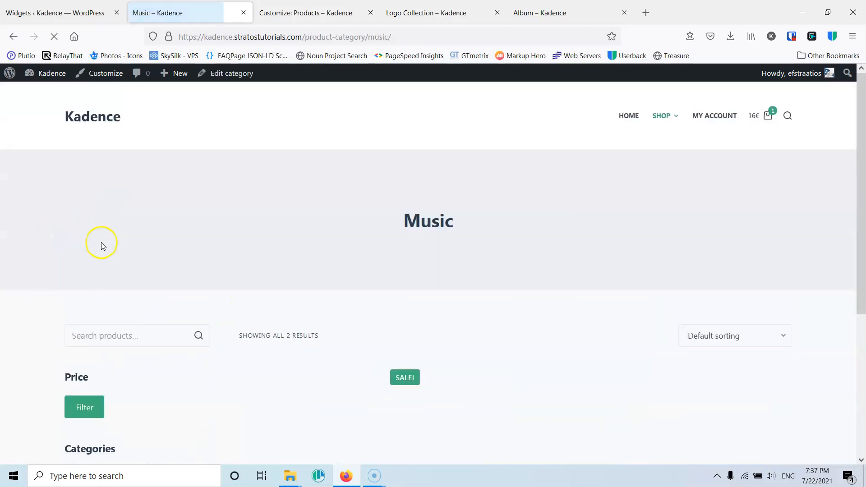
scroll(116, 325, down, 4)
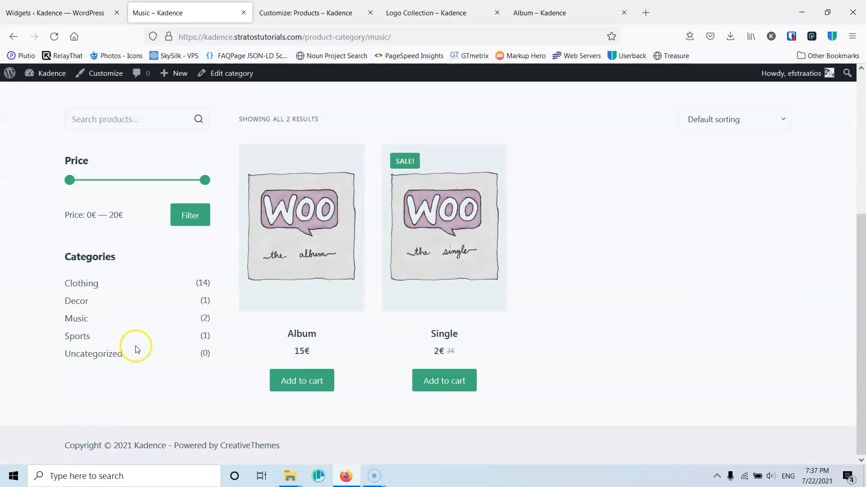
click(293, 276)
scroll(292, 277, up, 4)
scroll(293, 277, down, 4)
scroll(292, 277, up, 4)
scroll(280, 263, down, 4)
scroll(277, 258, up, 4)
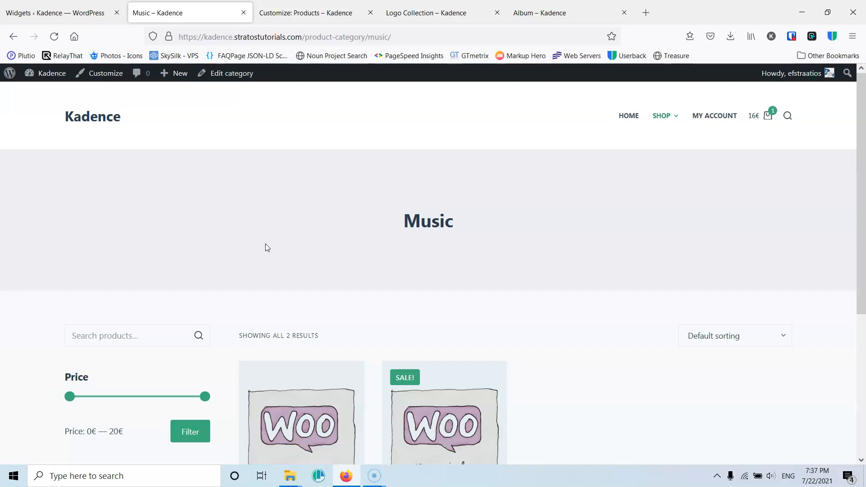
- Return to the Widgets screen and collapse the WooCommerce Sidebar panel
click(94, 14)
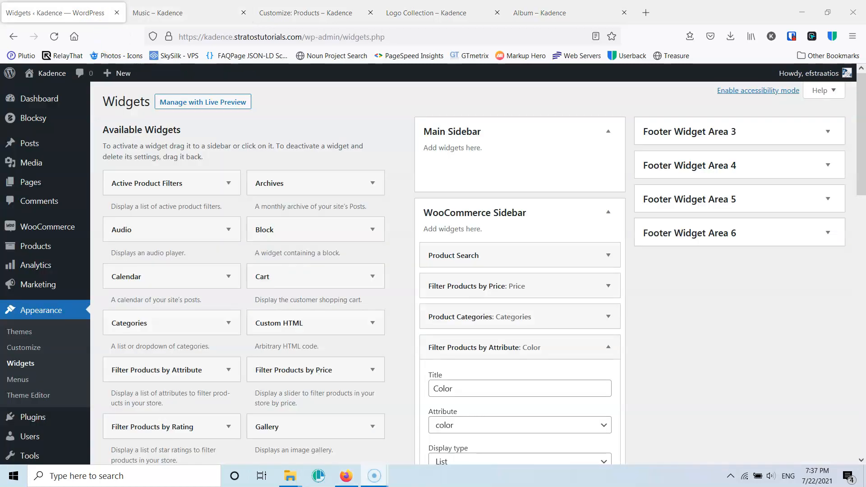
scroll(306, 245, down, 3)
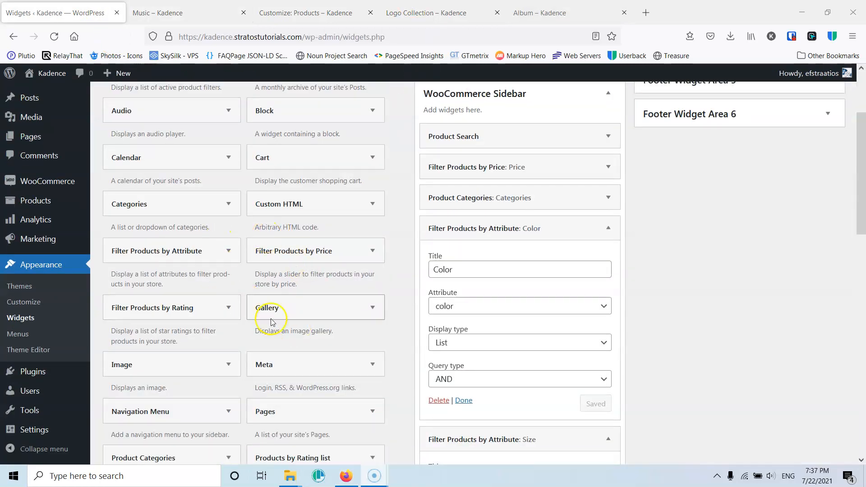
scroll(275, 316, down, 4)
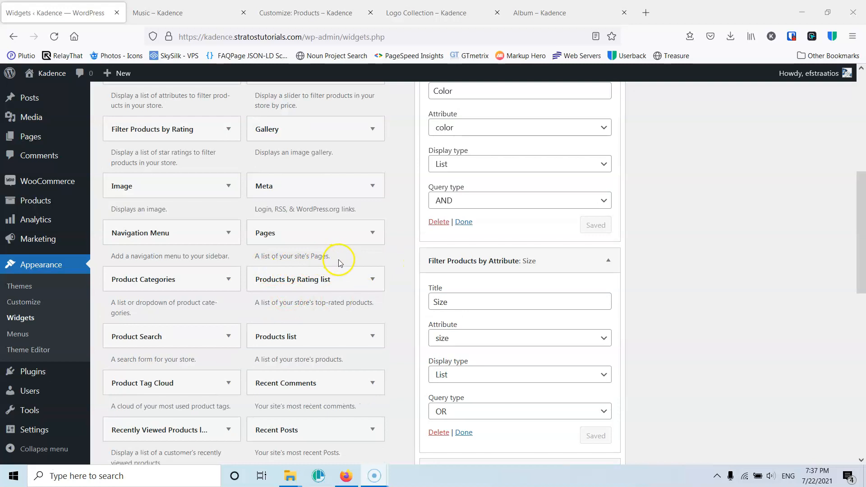
scroll(450, 248, up, 5)
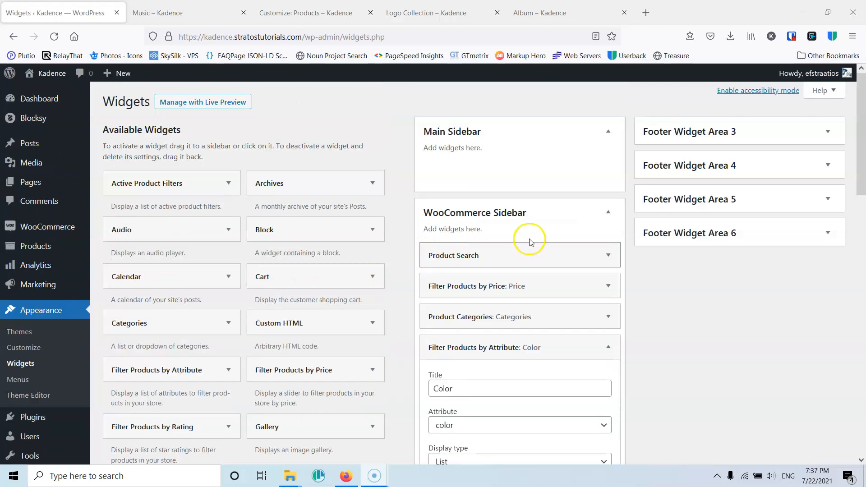
click(609, 212)
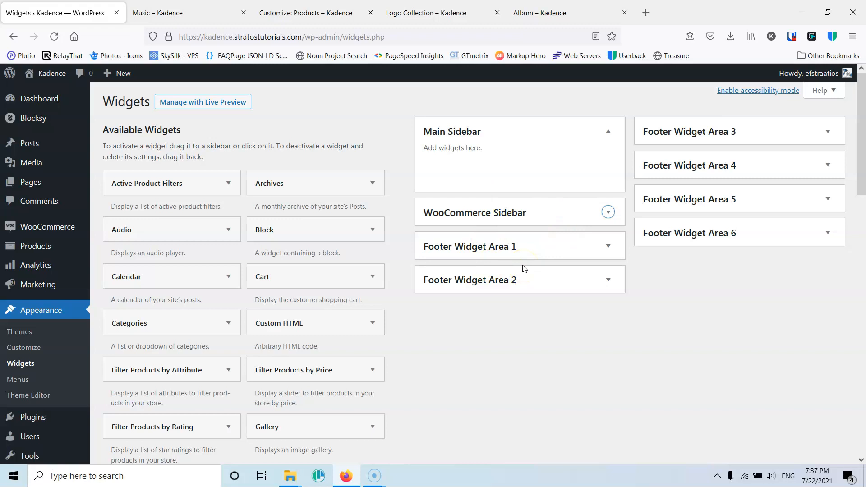
scroll(239, 316, down, 3)
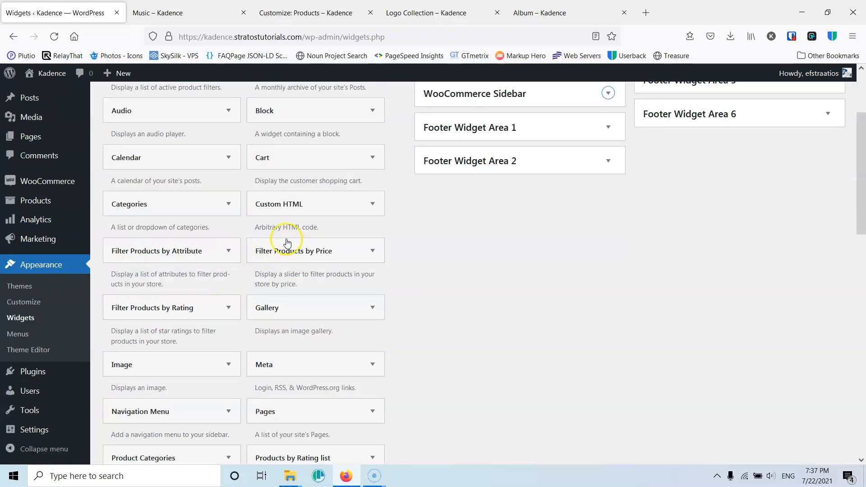
scroll(290, 265, down, 3)
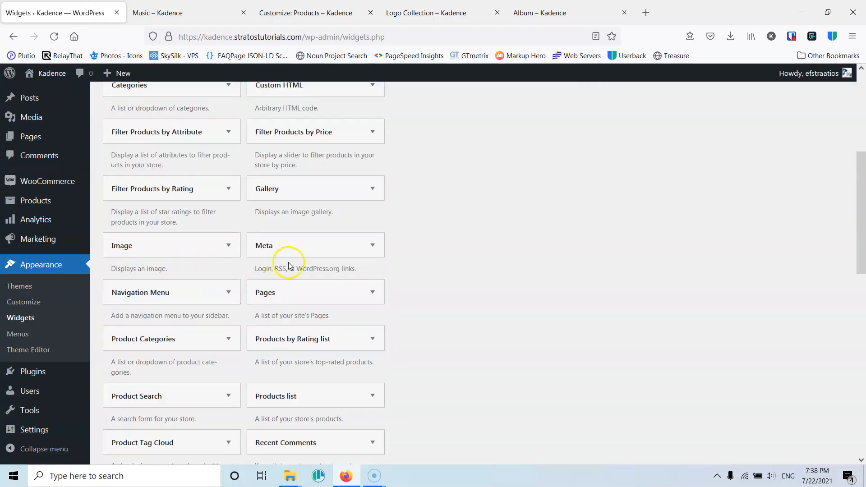
scroll(302, 329, up, 1)
scroll(291, 324, down, 3)
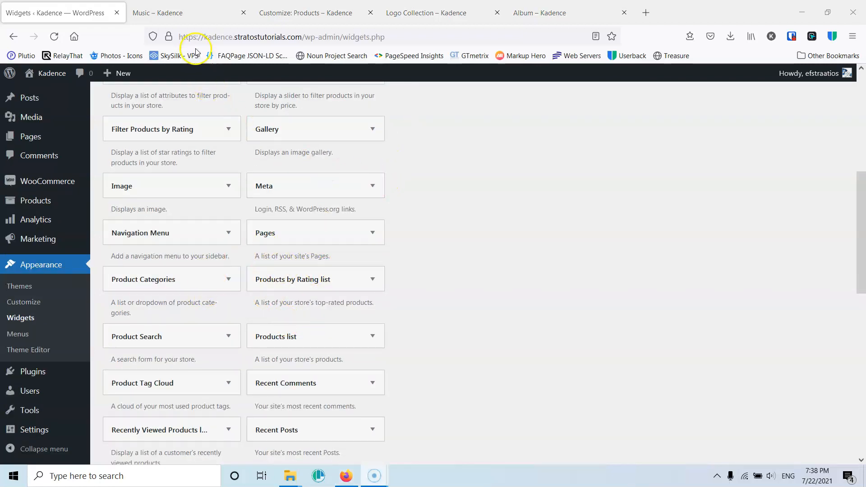
click(189, 13)
click(298, 12)
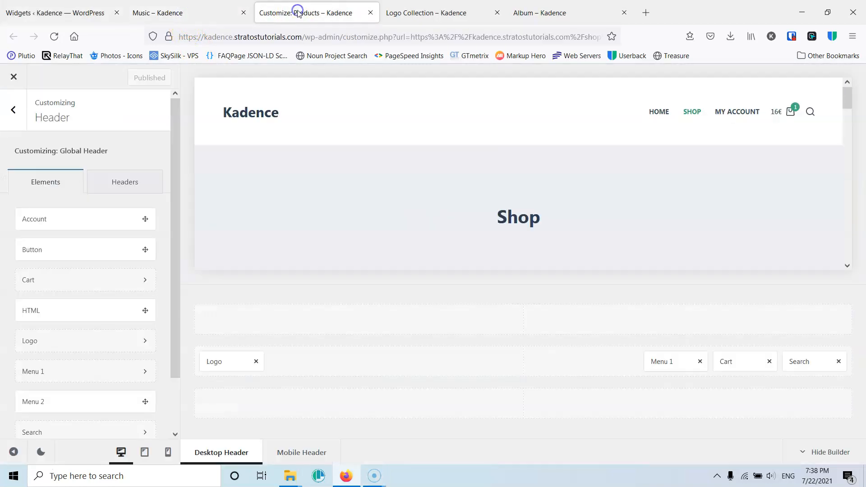
click(59, 12)
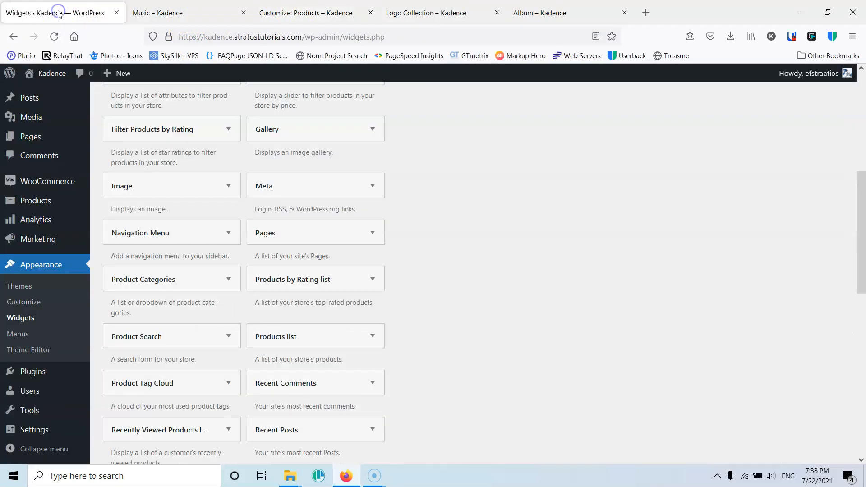
- Open the WooCommerce payment settings to review the available payment methods
scroll(52, 300, down, 1)
scroll(52, 270, up, 2)
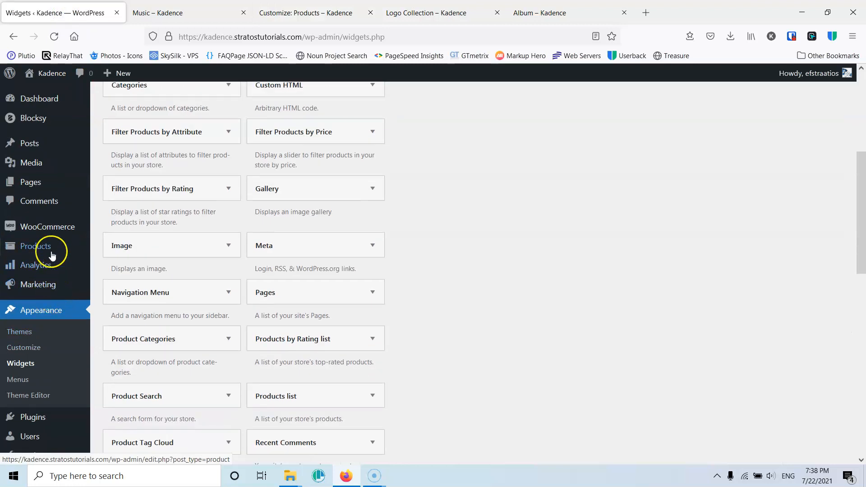
mouse_move(39, 226)
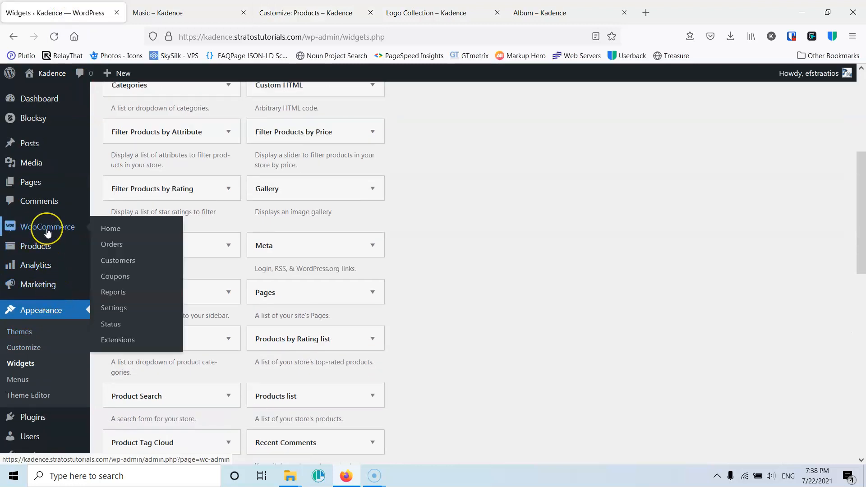
click(120, 308)
click(459, 294)
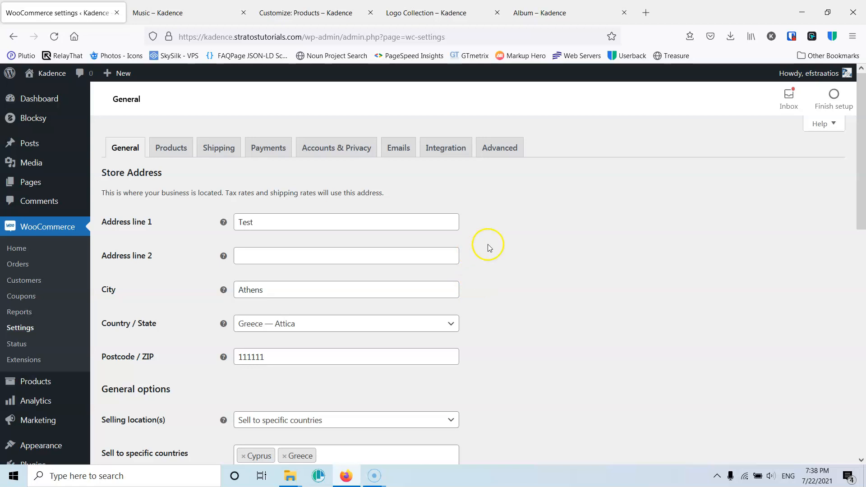
click(265, 150)
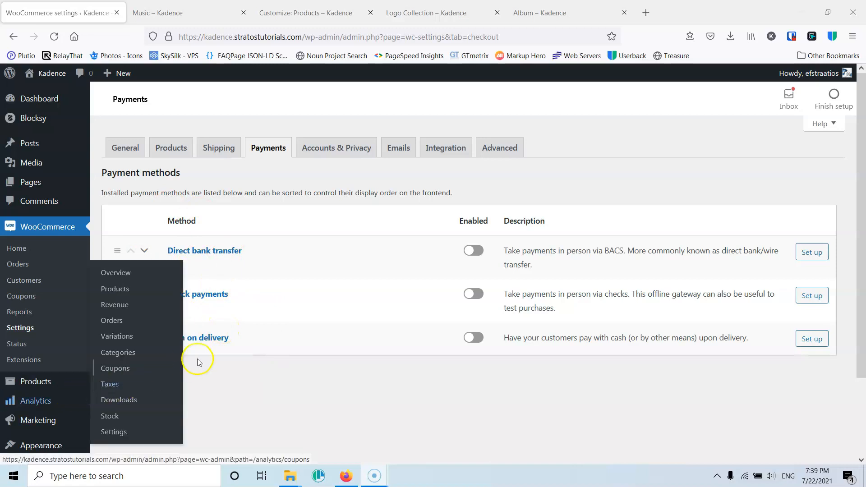
- Open the Add Plugins page in a new tab and search the plugin directory for woocommerce
scroll(54, 374, down, 2)
mouse_move(46, 372)
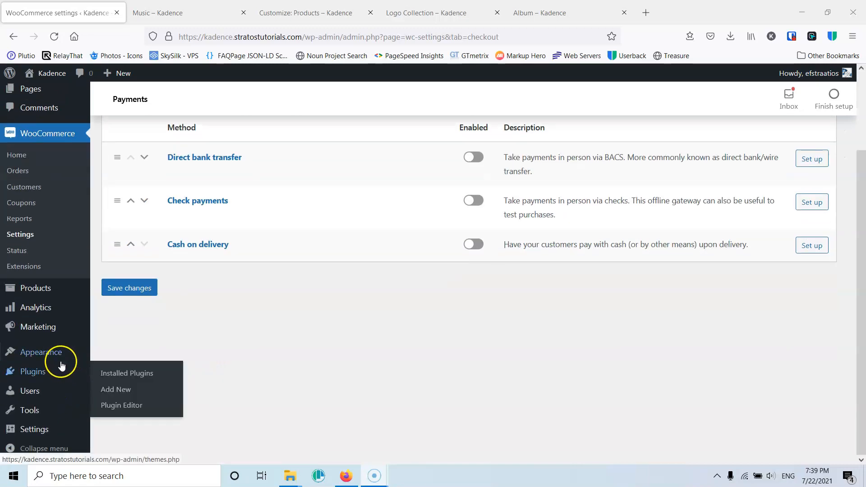
middle_click(116, 389)
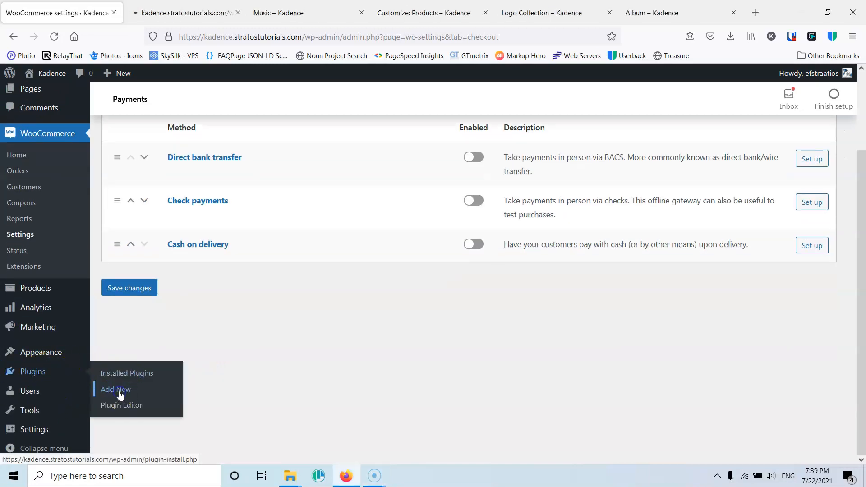
click(172, 13)
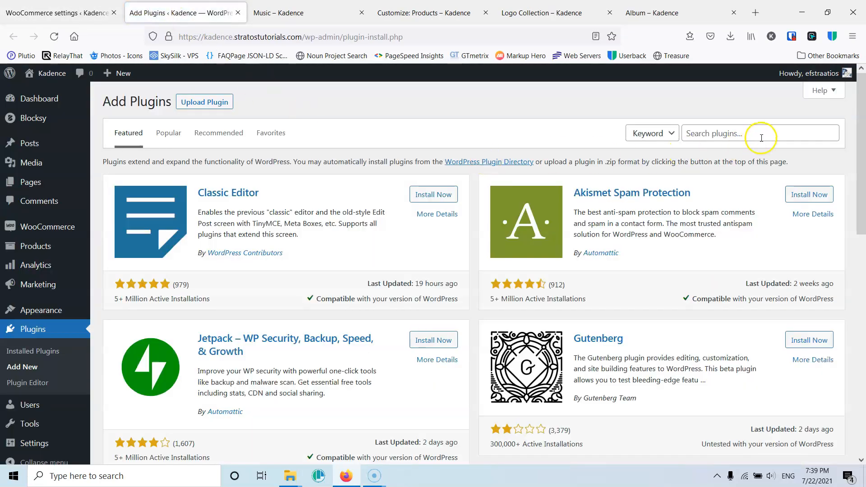
click(757, 133)
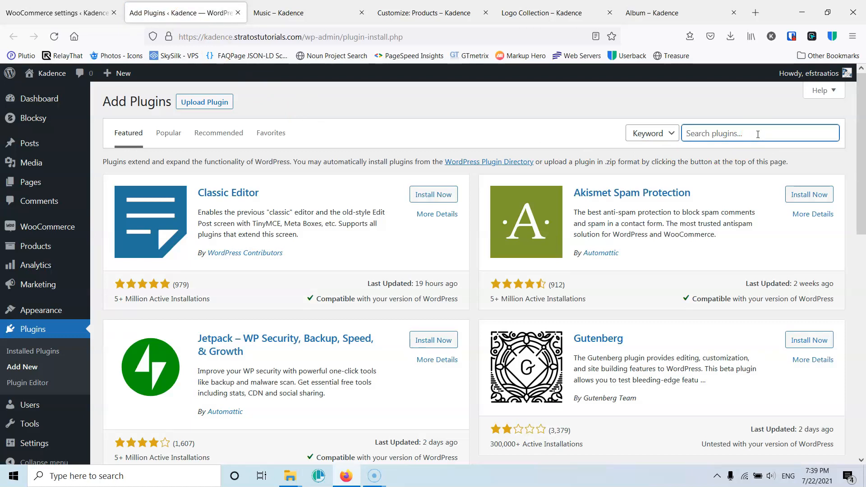
text(p)
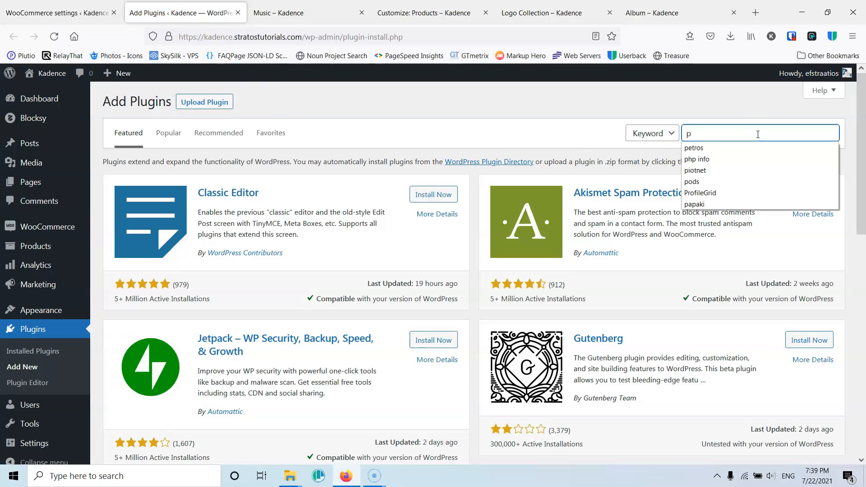
key(BackSpace)
text(woocommer)
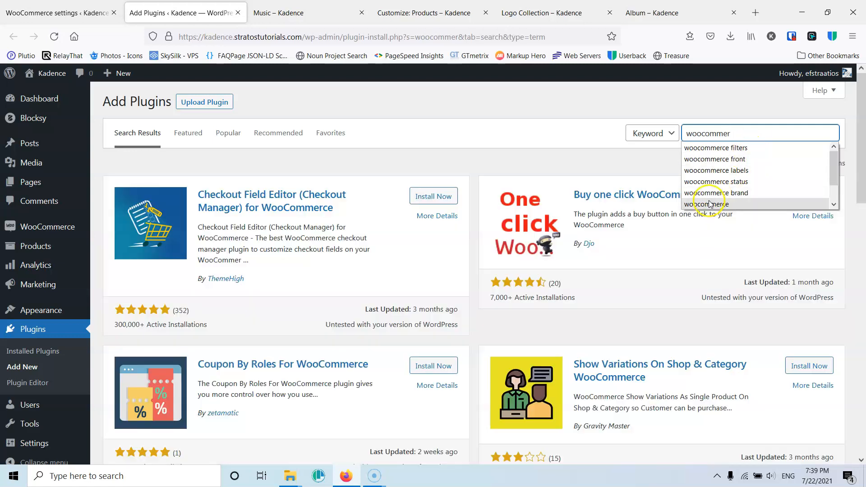
click(709, 202)
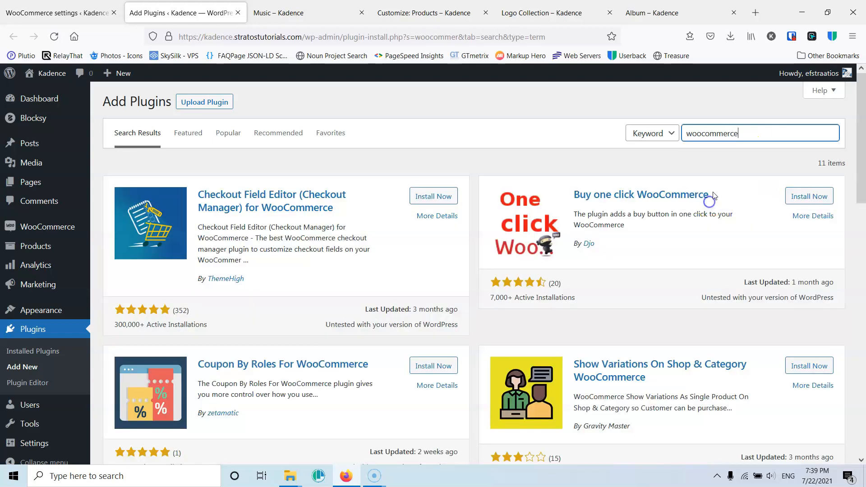
- Refine the search to woocommerce paypal, then install and activate WooCommerce PayPal Checkout Payment Gateway
click(761, 133)
text(paypal)
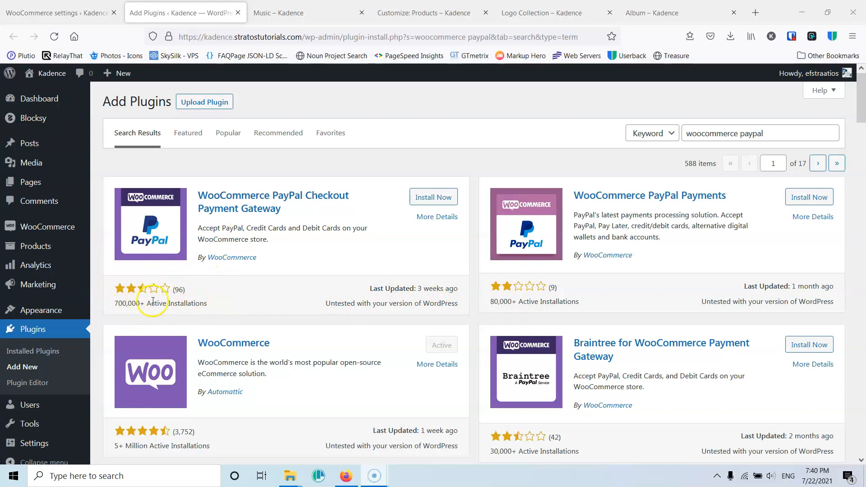
click(428, 197)
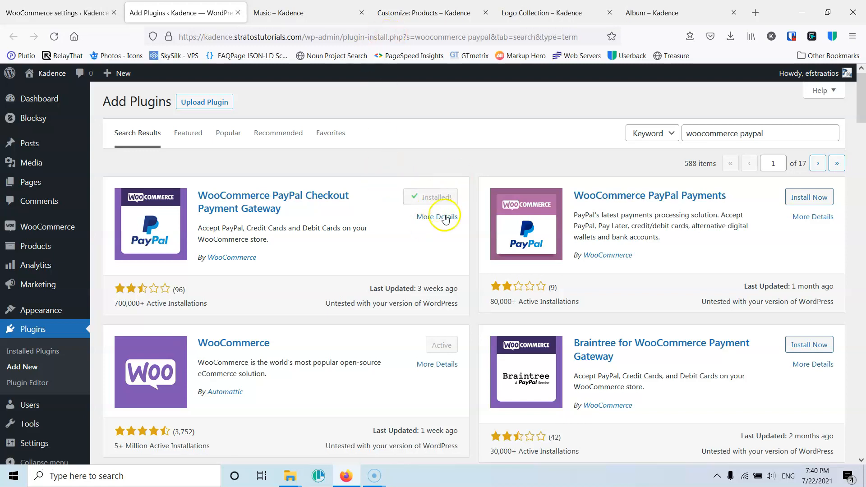
click(441, 198)
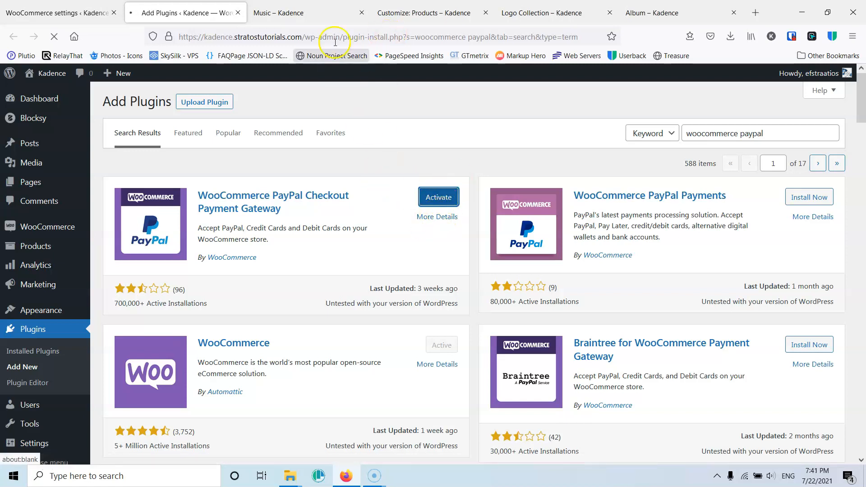
- Switch to the Music shop page and proceed to checkout from the mini cart
click(317, 12)
mouse_move(767, 119)
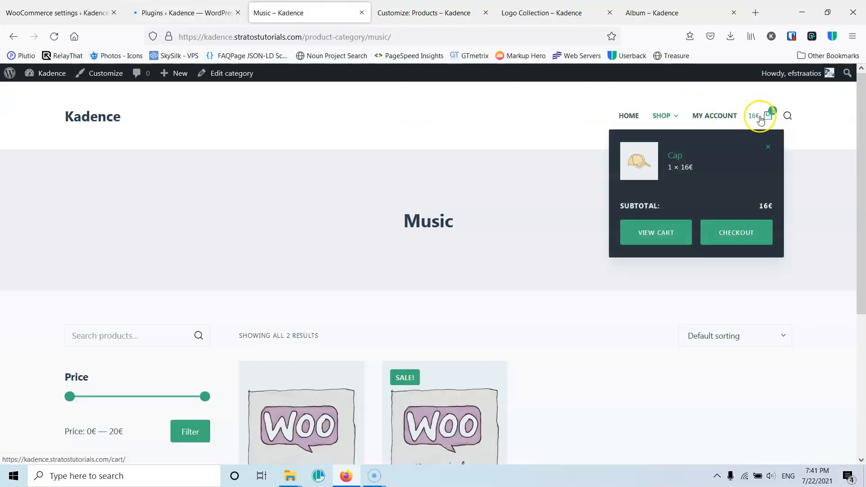
click(734, 237)
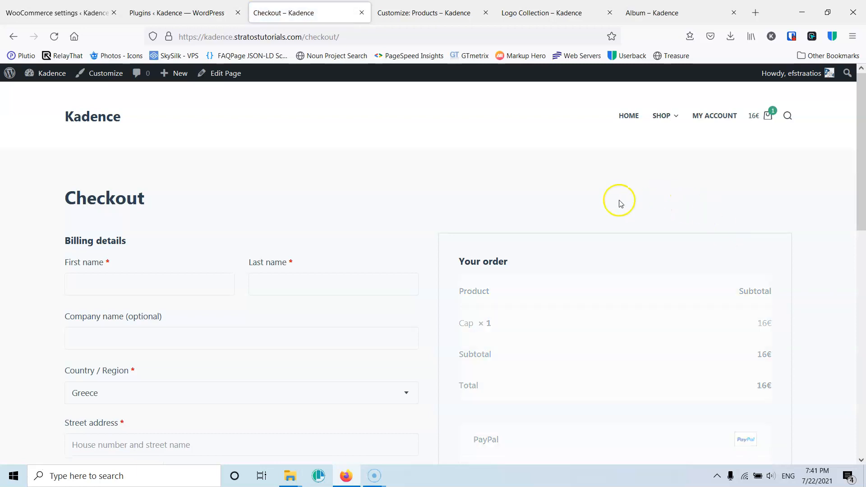
- Examine the checkout page's billing fields, order summary and PayPal payment option
scroll(496, 189, down, 3)
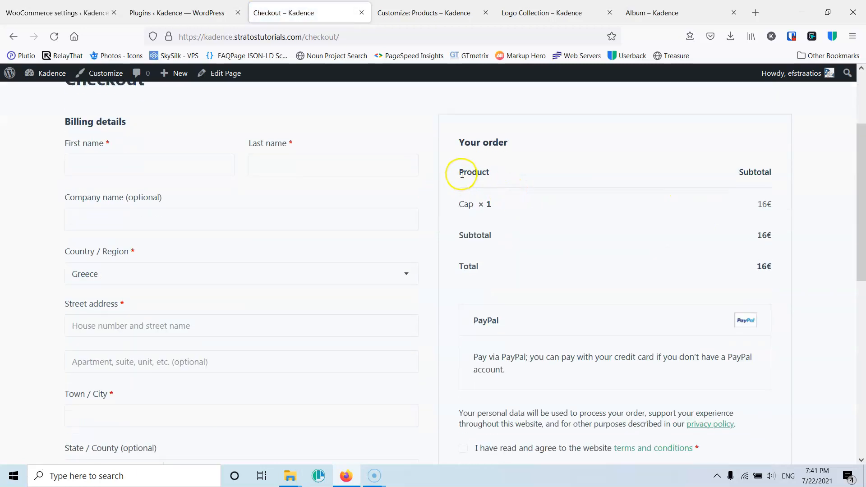
scroll(160, 180, up, 3)
scroll(174, 276, down, 3)
scroll(180, 218, down, 9)
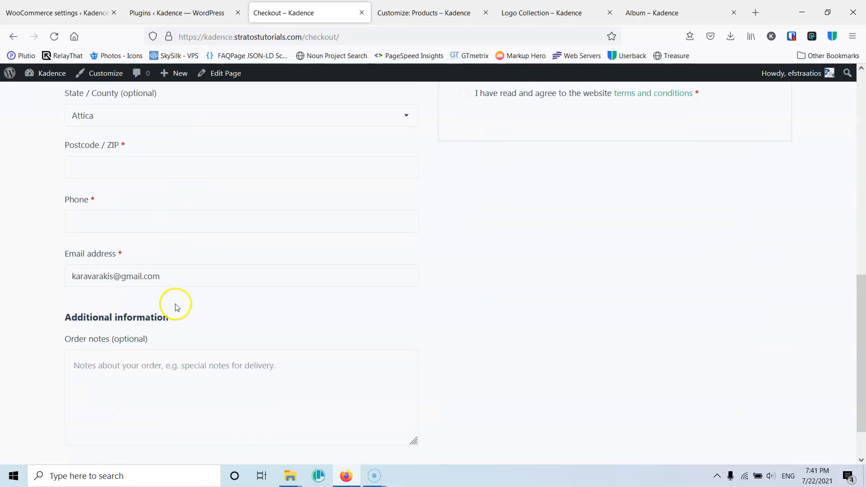
scroll(179, 270, up, 3)
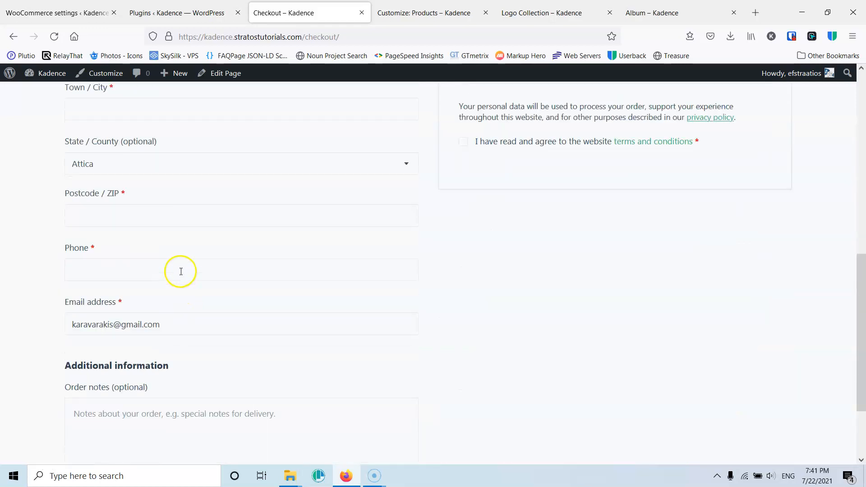
scroll(180, 270, down, 4)
click(136, 308)
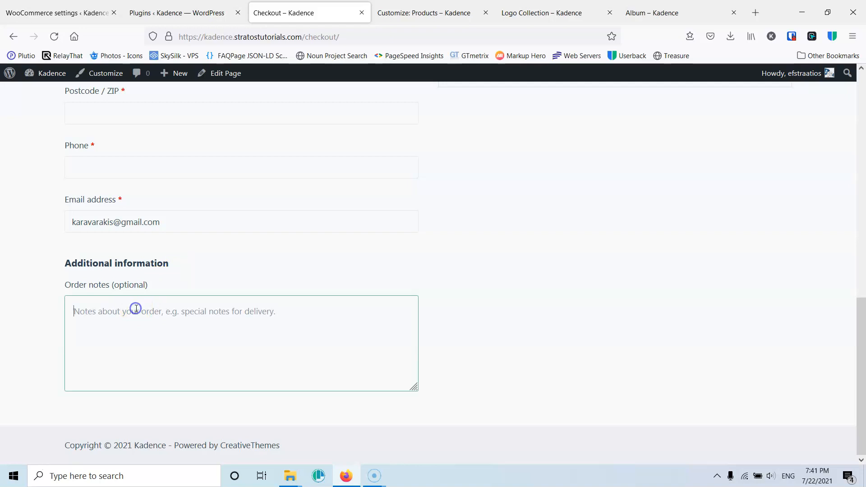
scroll(206, 316, up, 8)
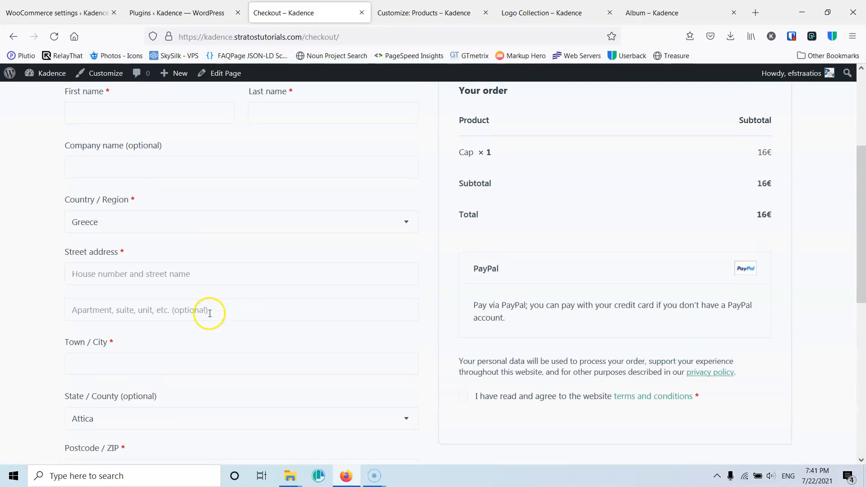
scroll(561, 228, up, 4)
scroll(677, 318, down, 3)
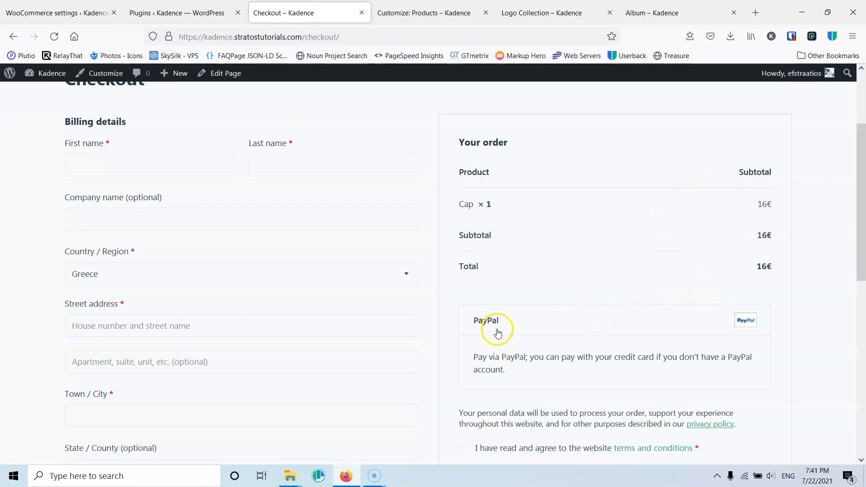
scroll(586, 311, down, 3)
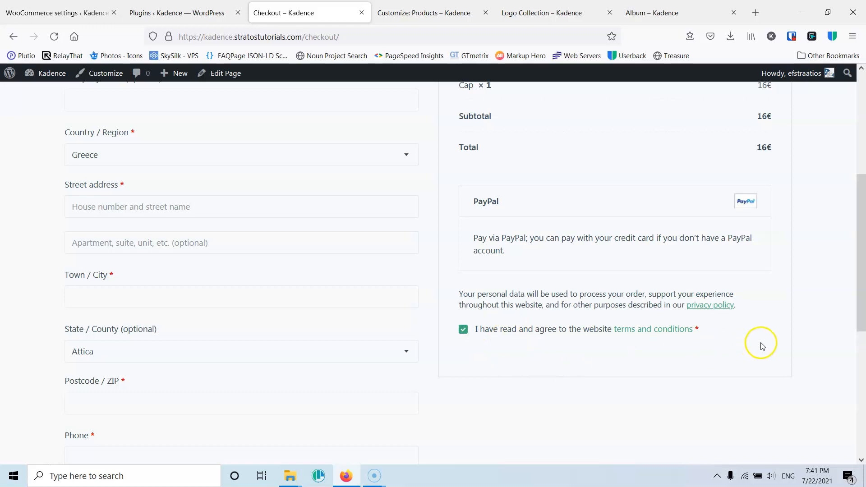
scroll(718, 350, up, 3)
scroll(720, 357, down, 3)
scroll(720, 356, down, 2)
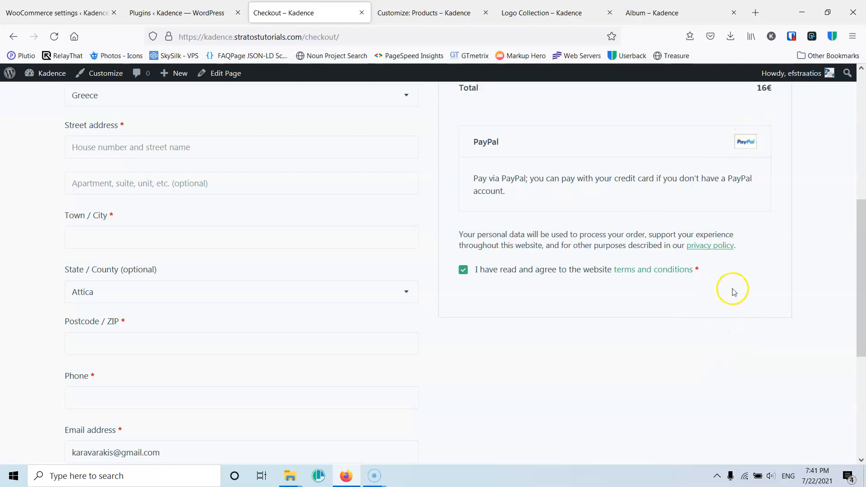
scroll(541, 218, up, 4)
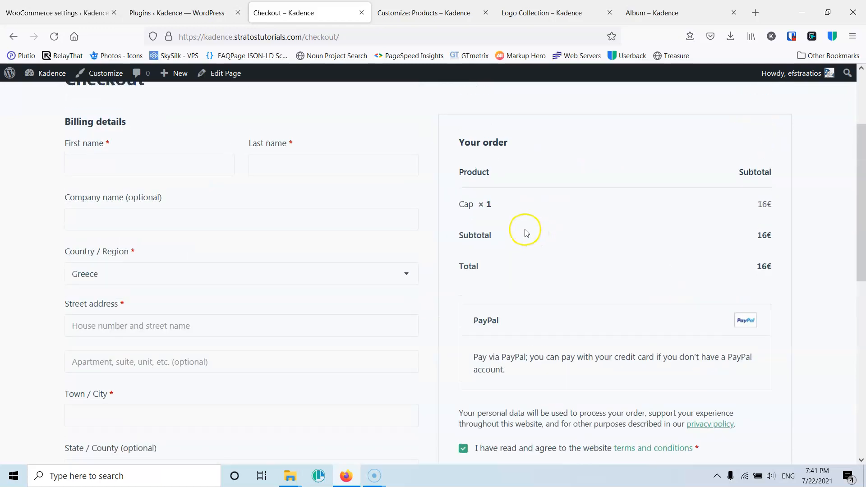
- Reload the WooCommerce payment settings and close the Plugins tab
click(70, 14)
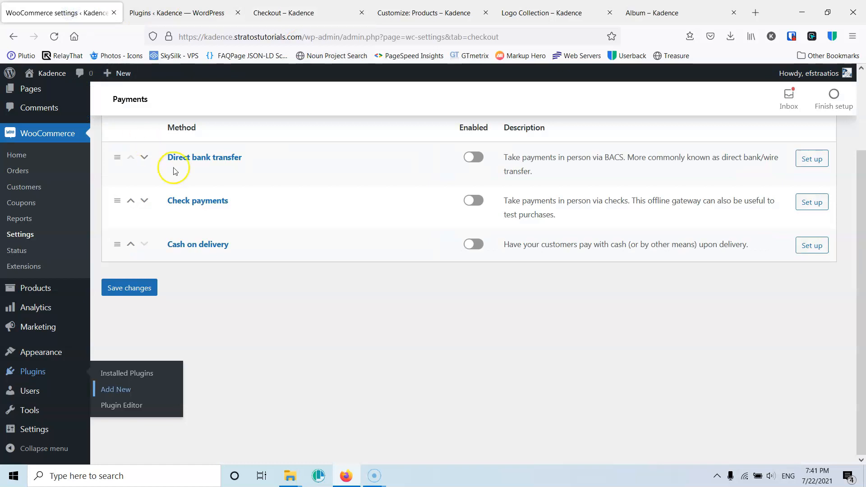
click(54, 36)
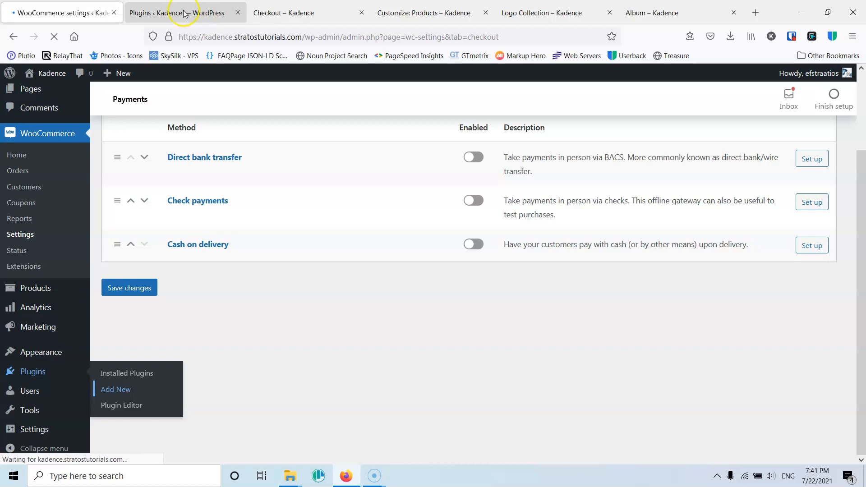
click(178, 14)
click(238, 12)
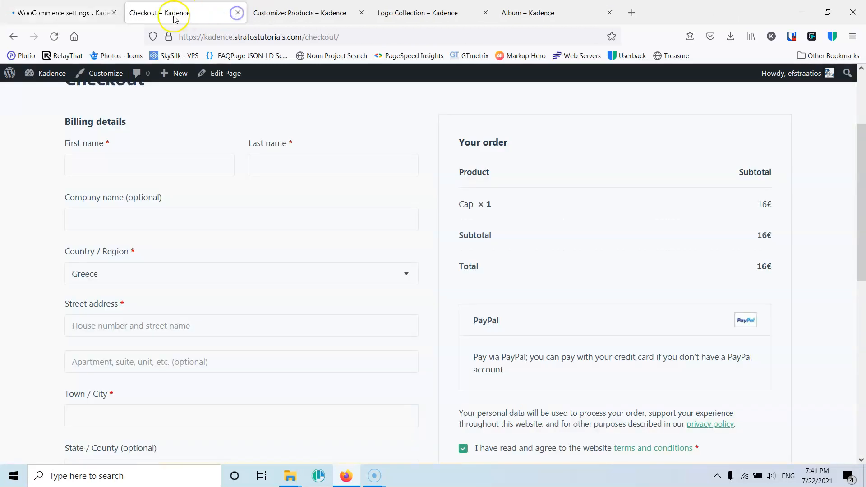
click(75, 14)
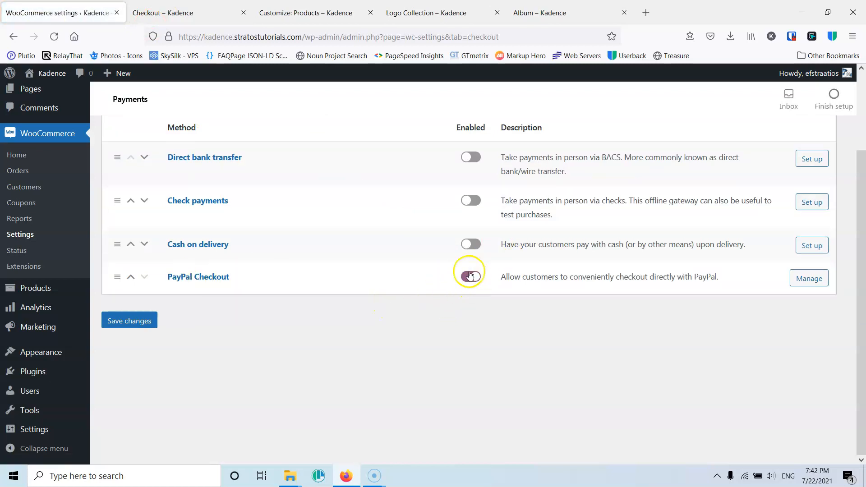
click(181, 12)
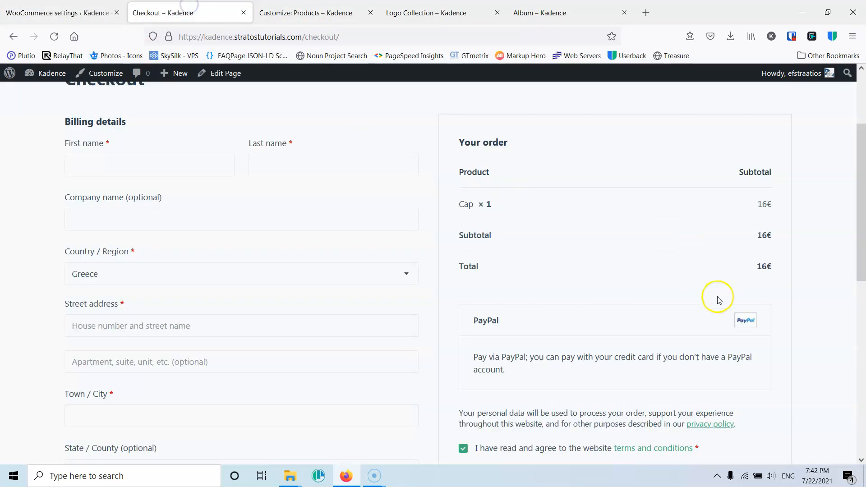
click(77, 13)
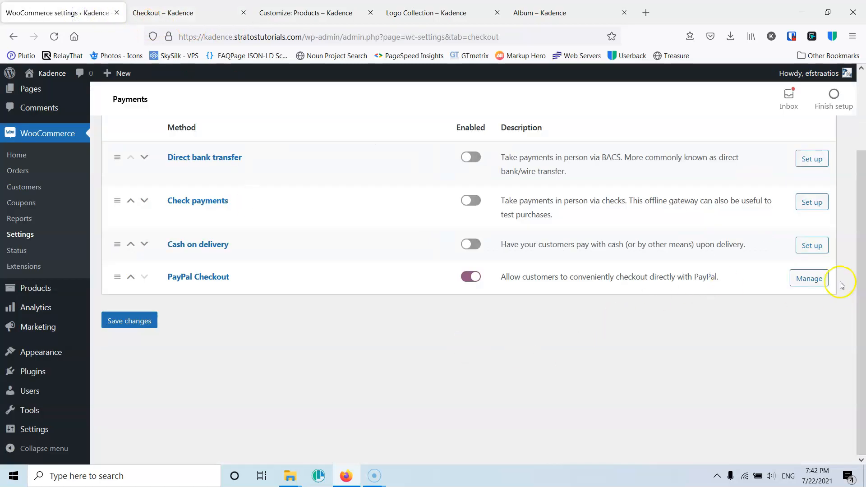
- Open the PayPal Checkout settings to review them, then return to the payment methods list
click(809, 279)
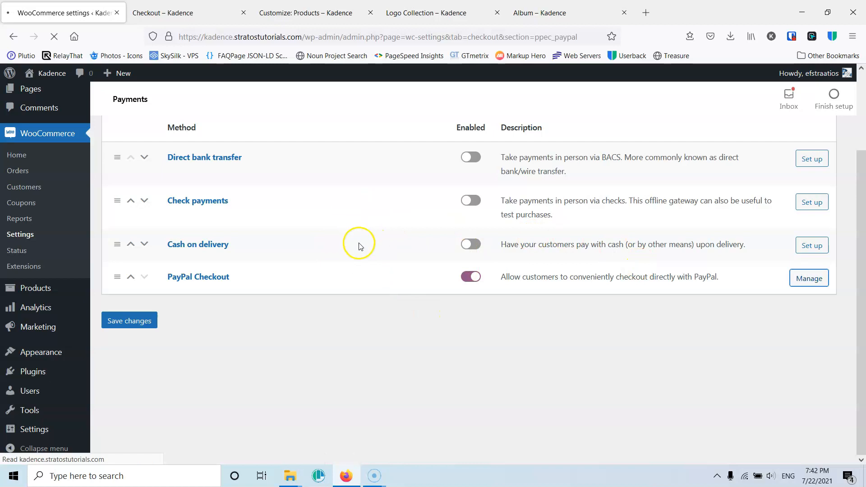
scroll(261, 309, down, 5)
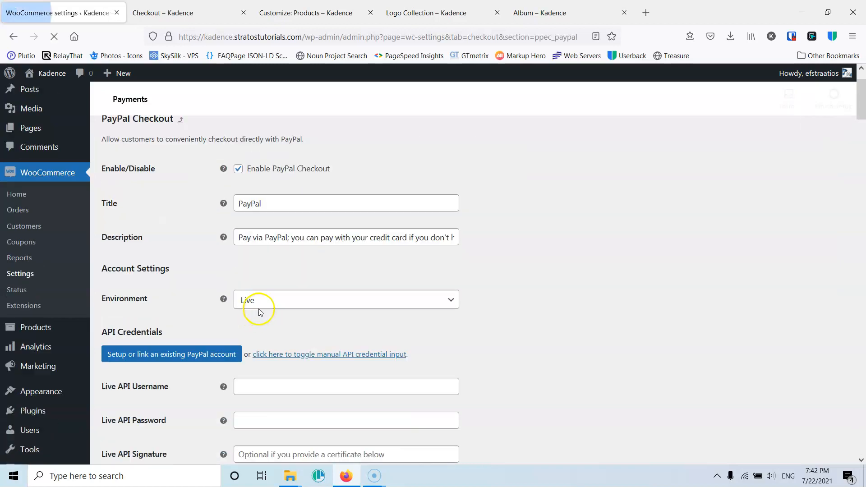
scroll(260, 304, up, 5)
click(38, 333)
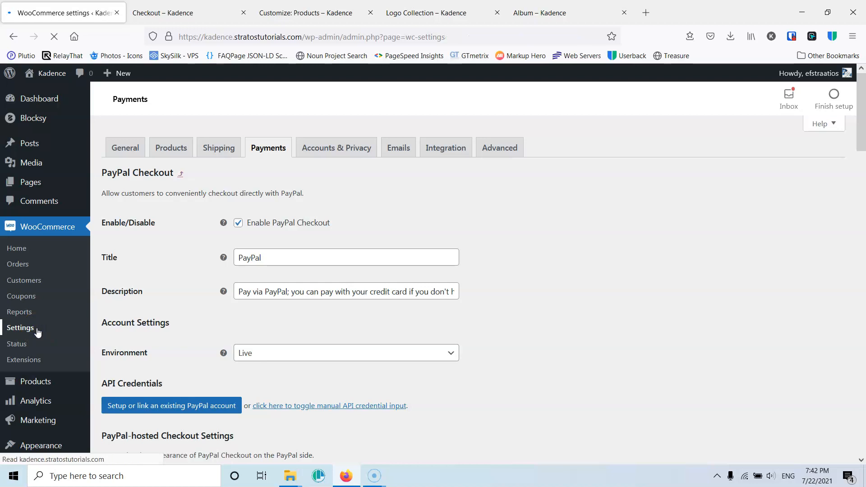
click(267, 150)
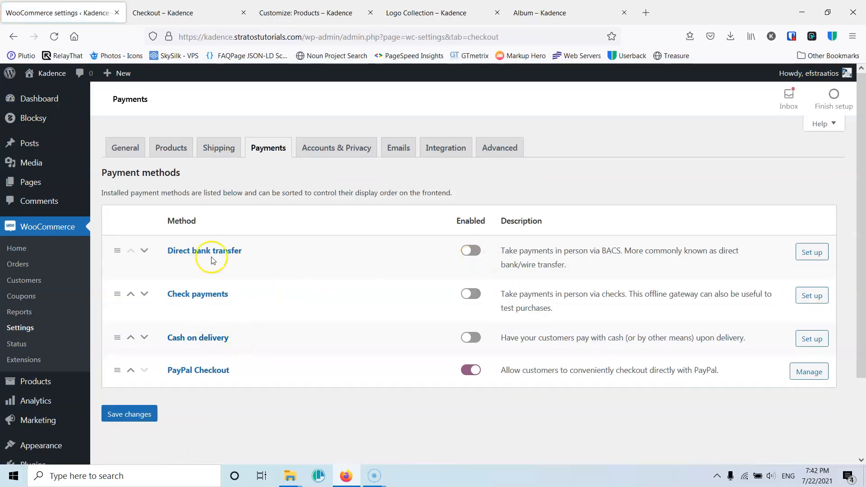
- Enable the Direct bank transfer and Cash on delivery payment methods and open the Direct bank transfer settings
click(471, 250)
click(473, 339)
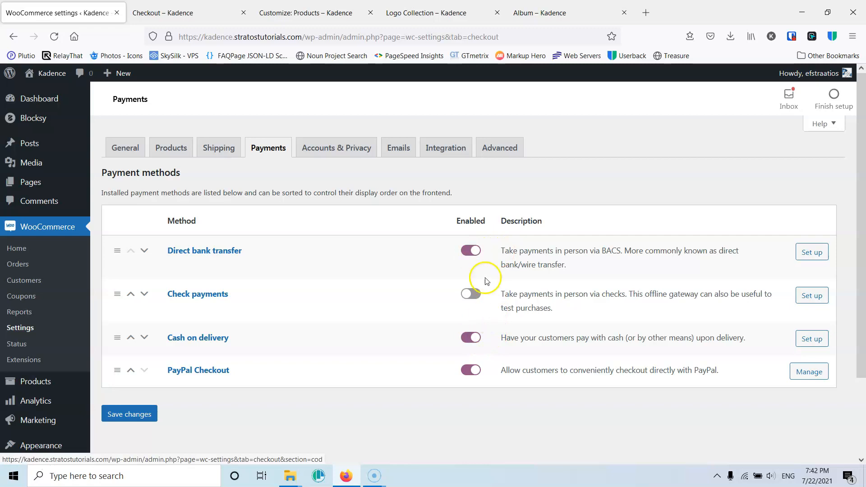
click(812, 252)
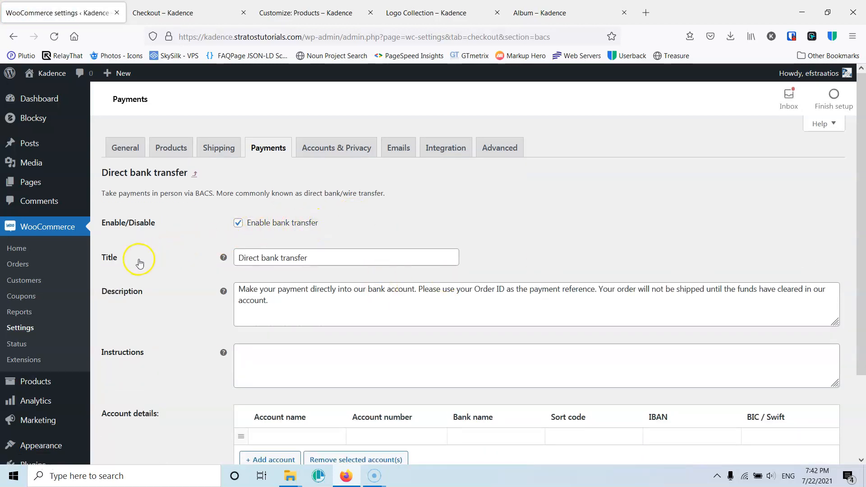
- Add a bank account row with an account name, account number, bank name NBG and IBAN, then save the settings
click(277, 258)
click(244, 291)
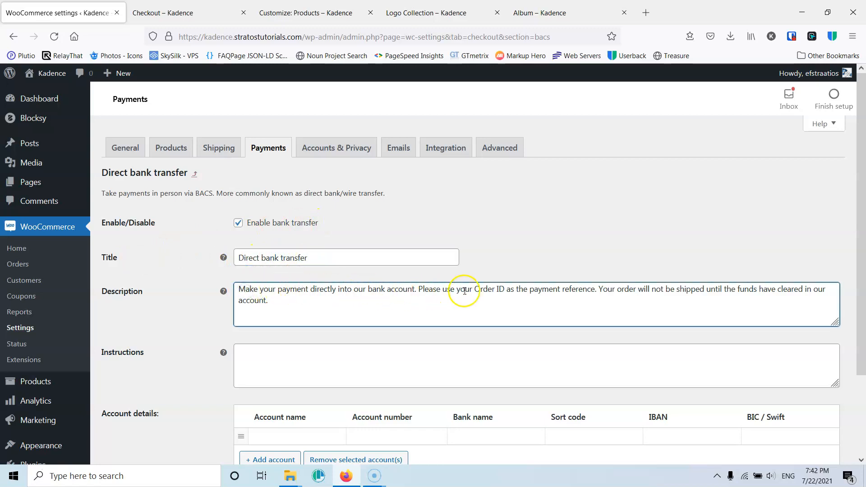
drag(270, 307, 241, 289)
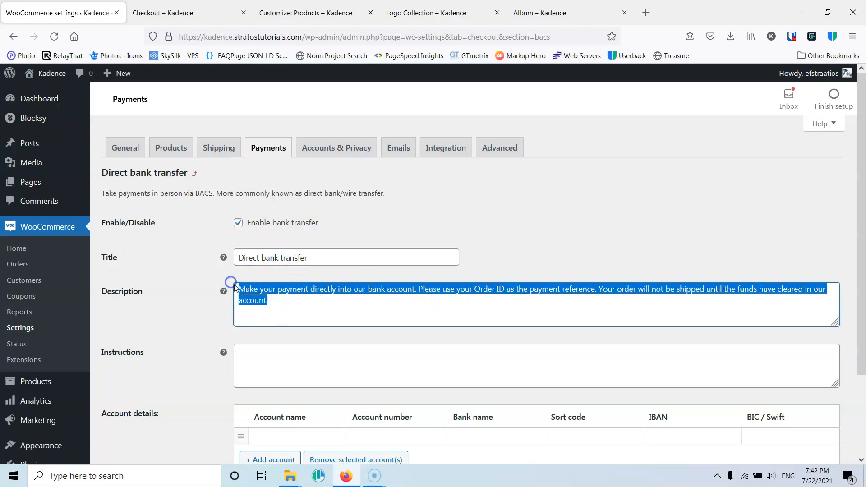
click(257, 356)
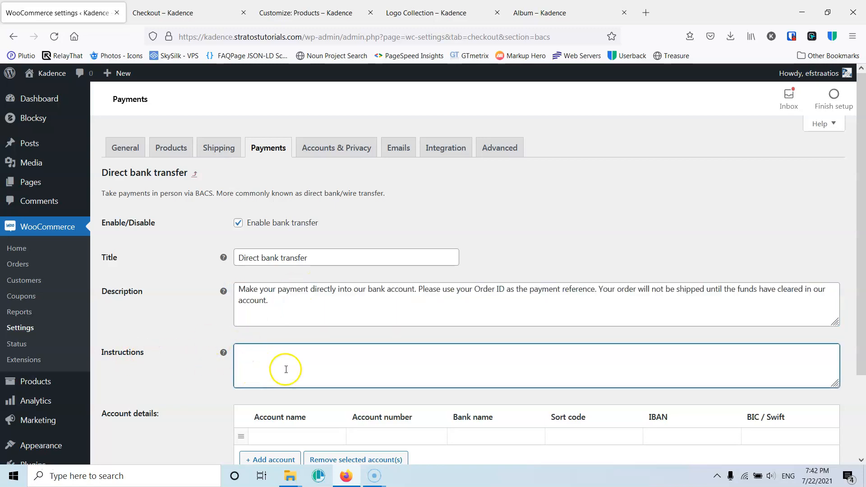
scroll(310, 339, down, 2)
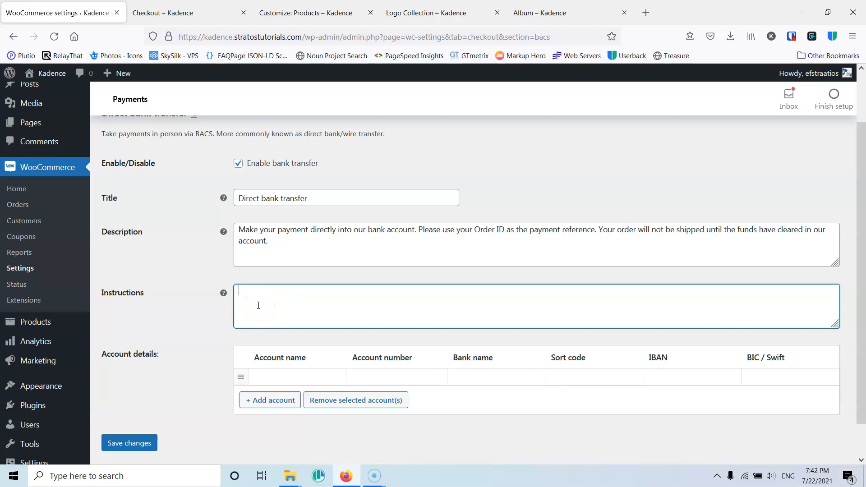
scroll(268, 300, down, 1)
click(299, 340)
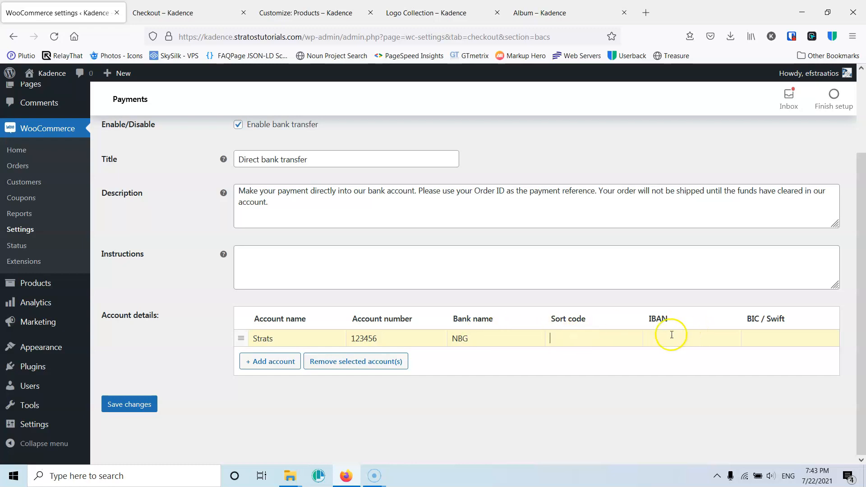
text(GR1234)
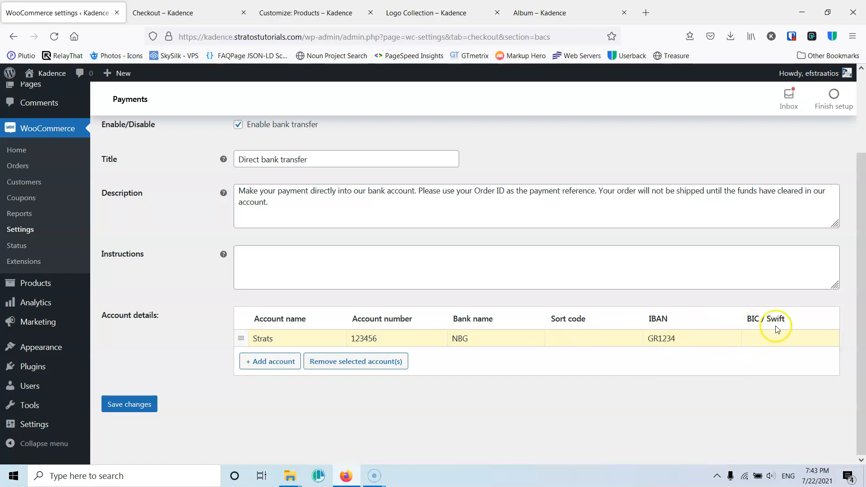
click(117, 406)
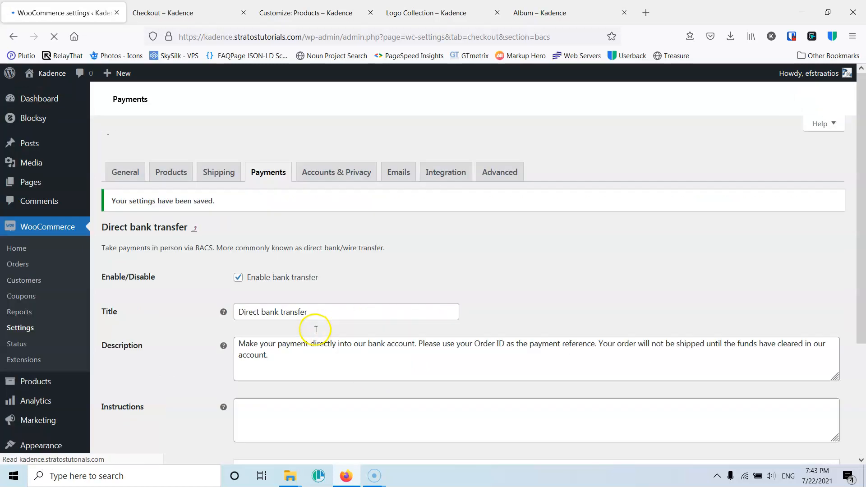
- Open the Cash on delivery settings, check the shipping methods options, and save the settings
click(269, 152)
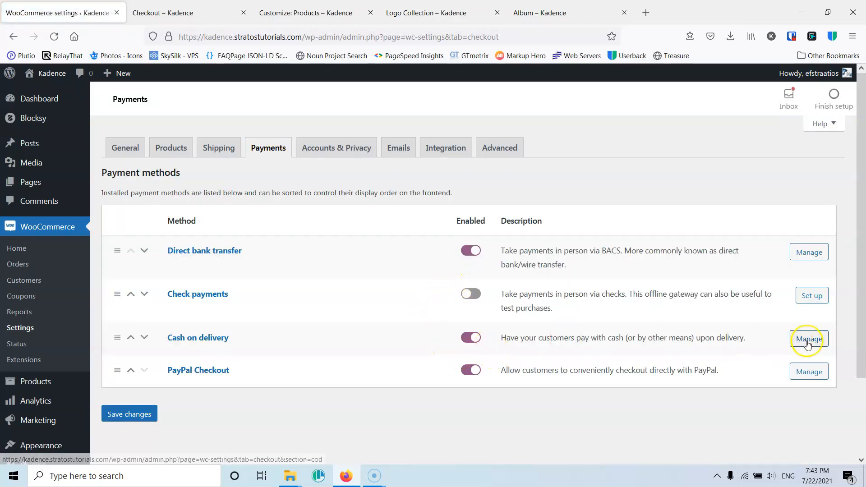
click(806, 344)
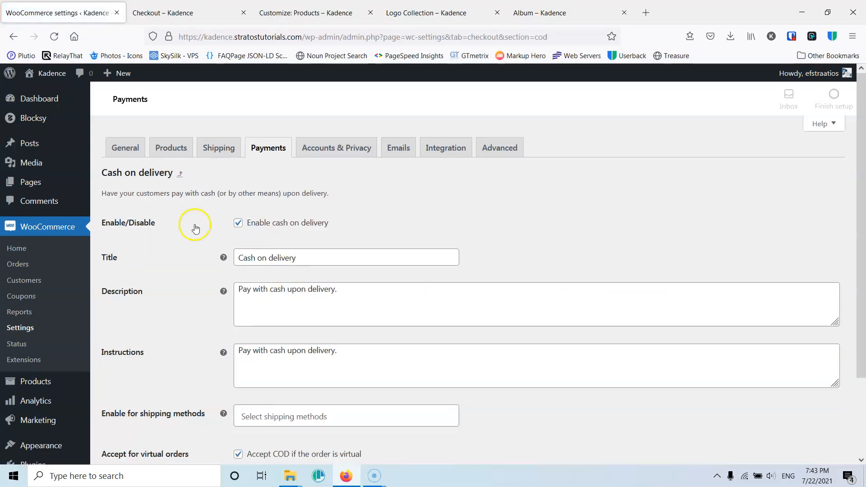
scroll(276, 275, down, 2)
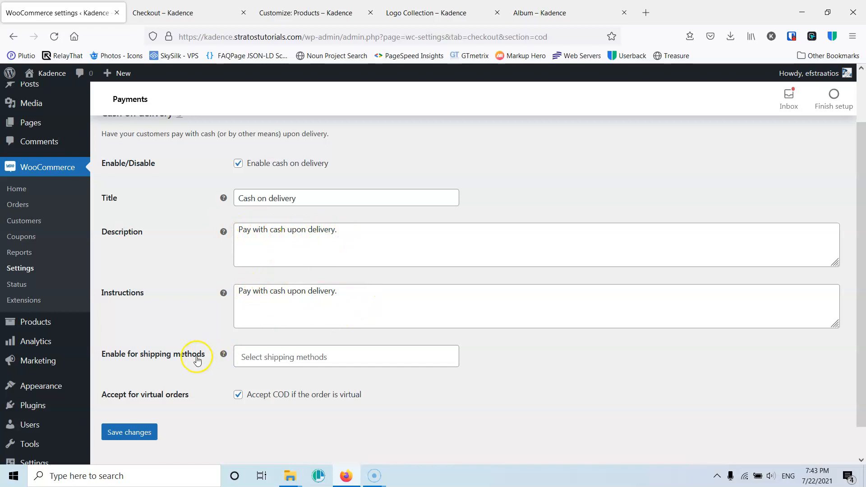
click(278, 357)
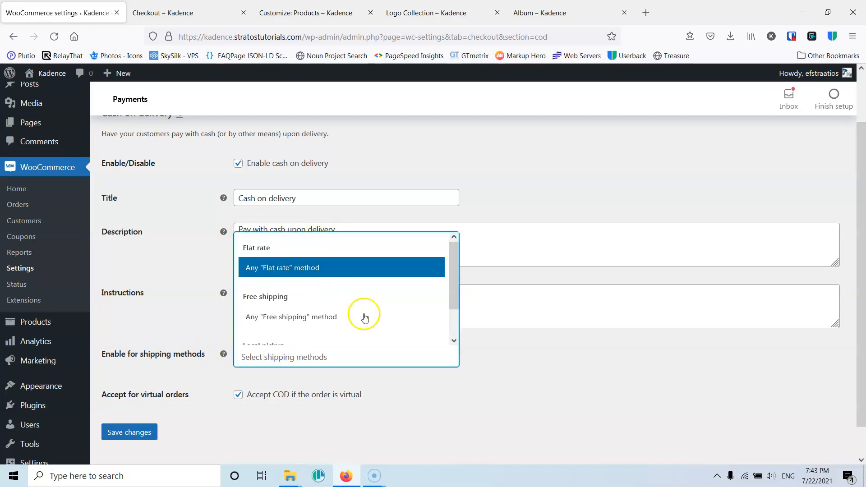
click(571, 369)
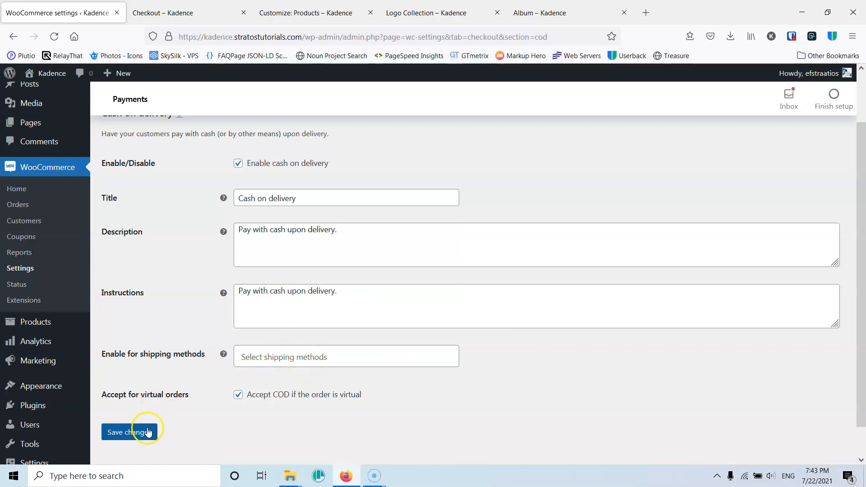
click(131, 433)
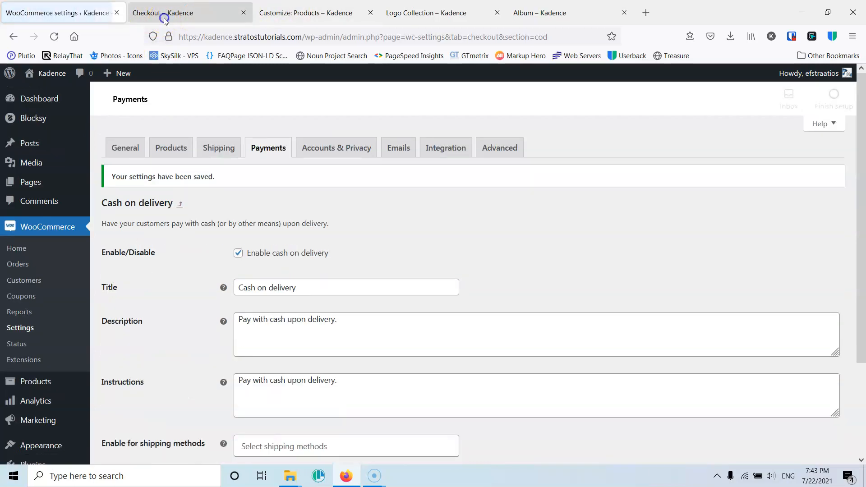
- Reload the checkout page and try the Direct bank transfer and Cash on delivery payment options, choosing Cash on delivery
click(164, 20)
click(54, 36)
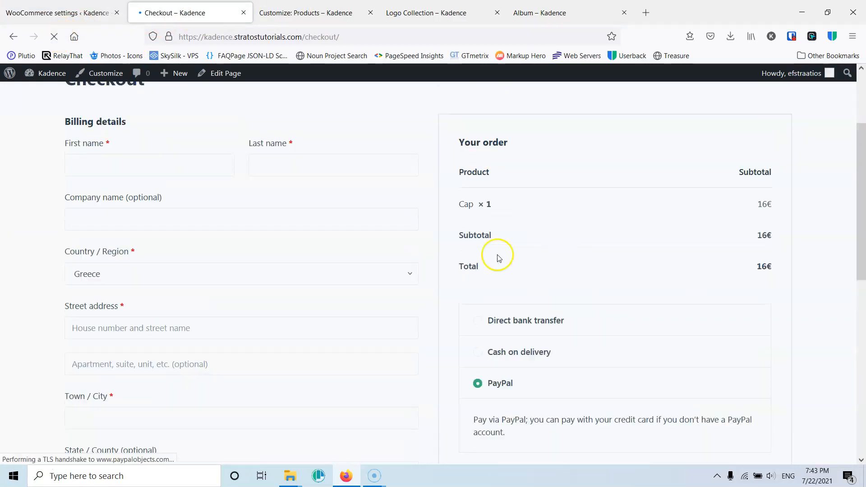
scroll(528, 316, down, 3)
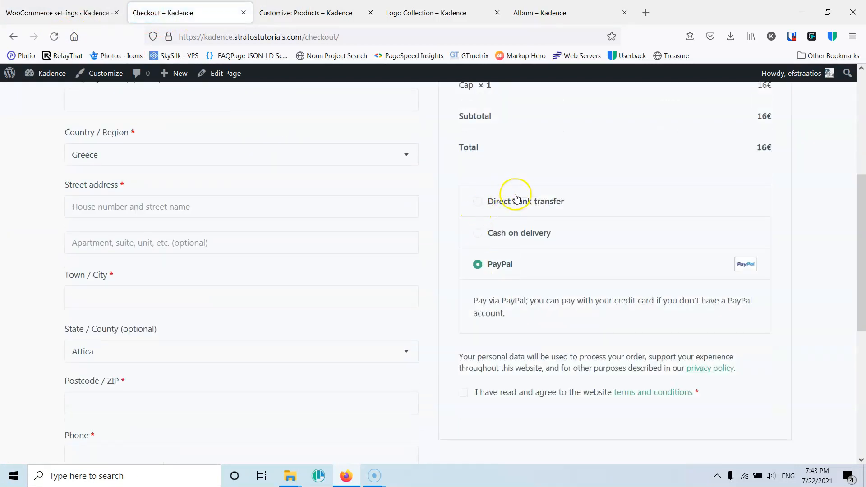
click(477, 202)
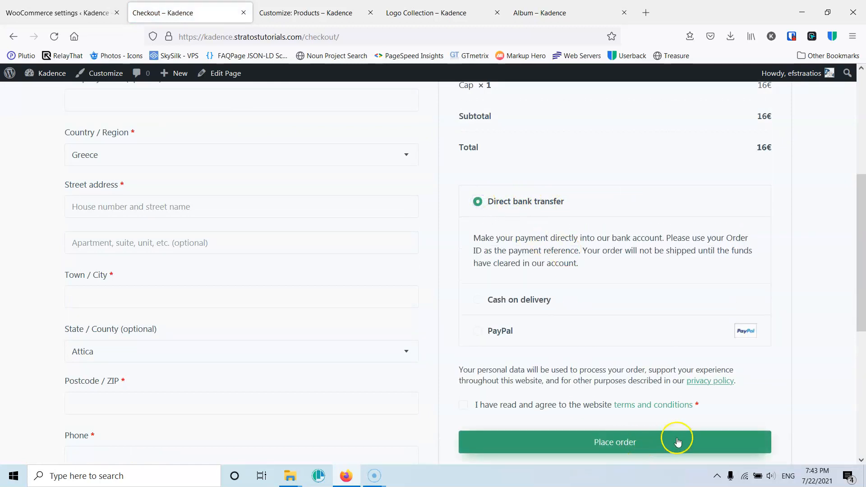
click(479, 301)
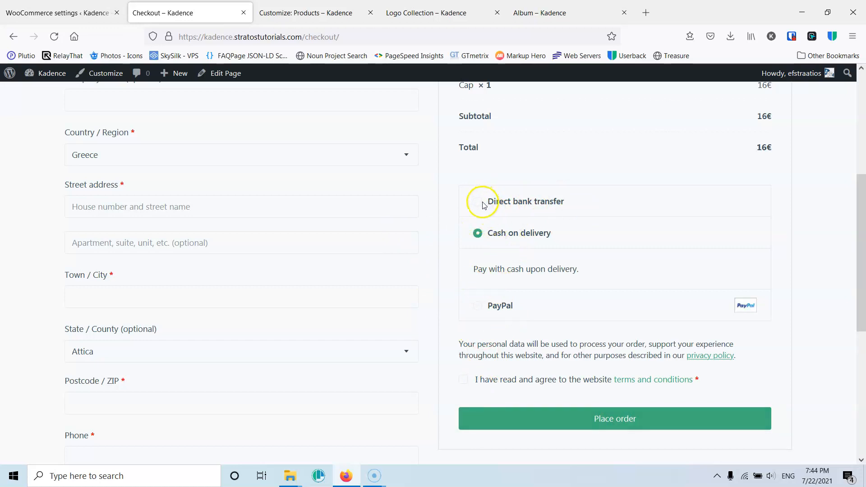
click(492, 234)
- Accept the terms and conditions and fill in first name, last name and street address as Test
click(463, 320)
scroll(329, 276, up, 5)
click(142, 221)
text(Test)
click(356, 221)
text(Test)
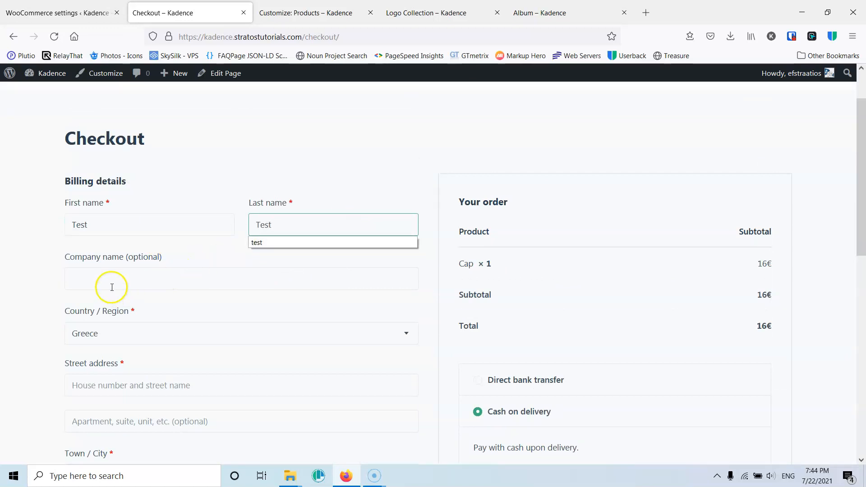
click(127, 387)
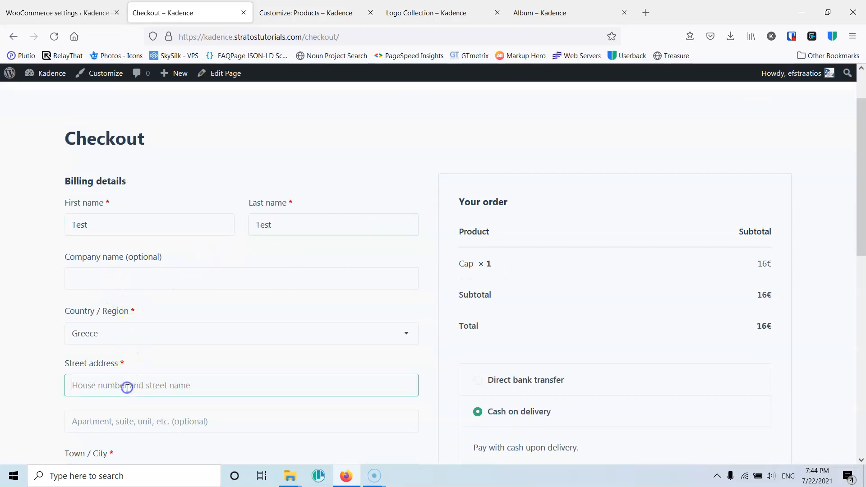
text(Test)
- Enter Athend as city, 12345 as postcode and a phone number, then place the order
scroll(63, 371, down, 3)
click(118, 356)
text(Athens)
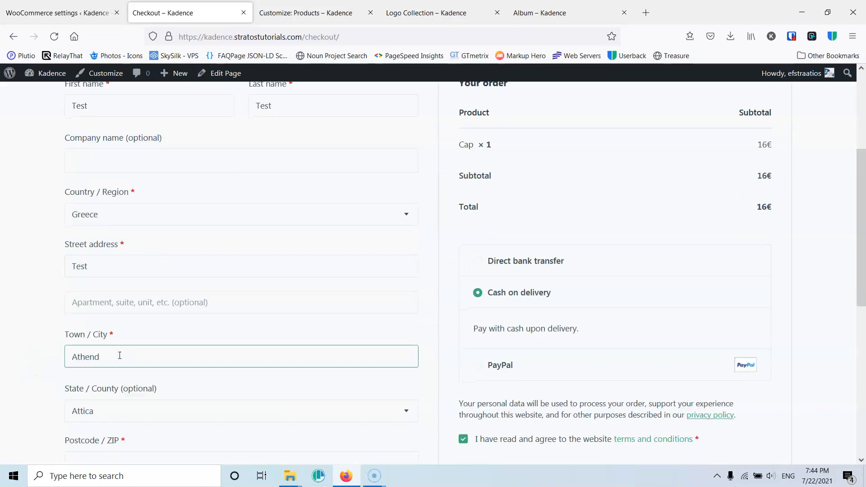
scroll(84, 360, down, 3)
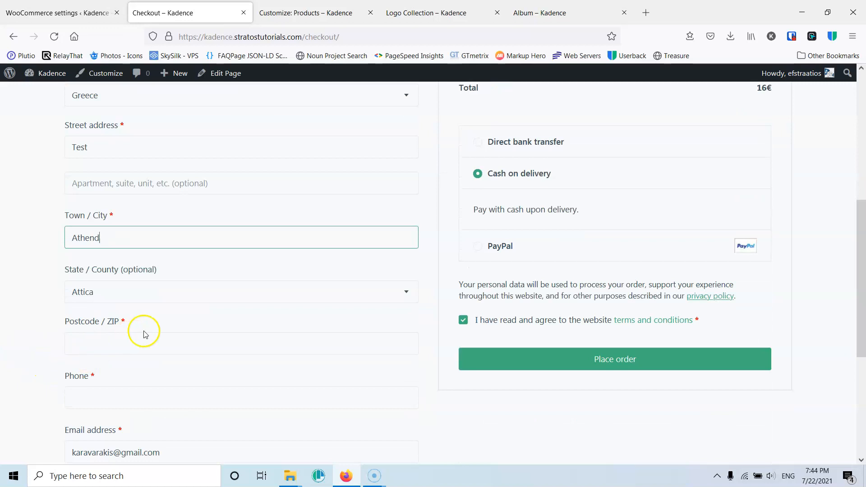
click(107, 343)
text(12345)
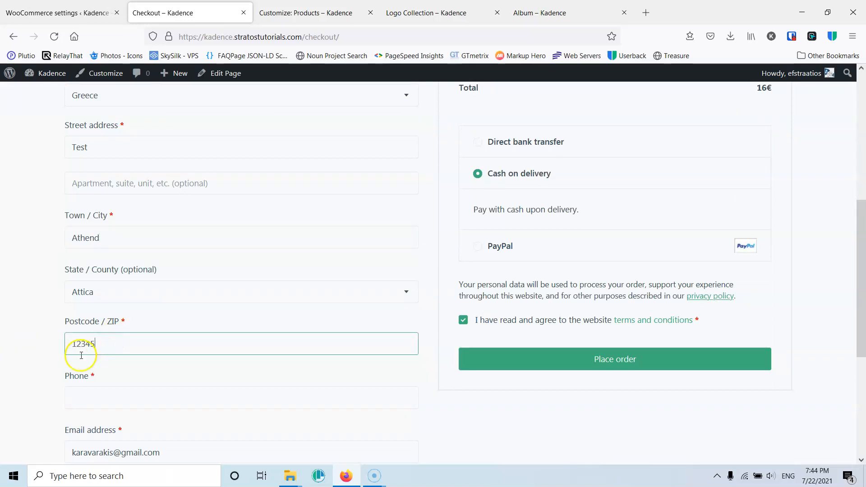
scroll(83, 356, down, 2)
click(92, 340)
text(3333)
scroll(140, 369, down, 4)
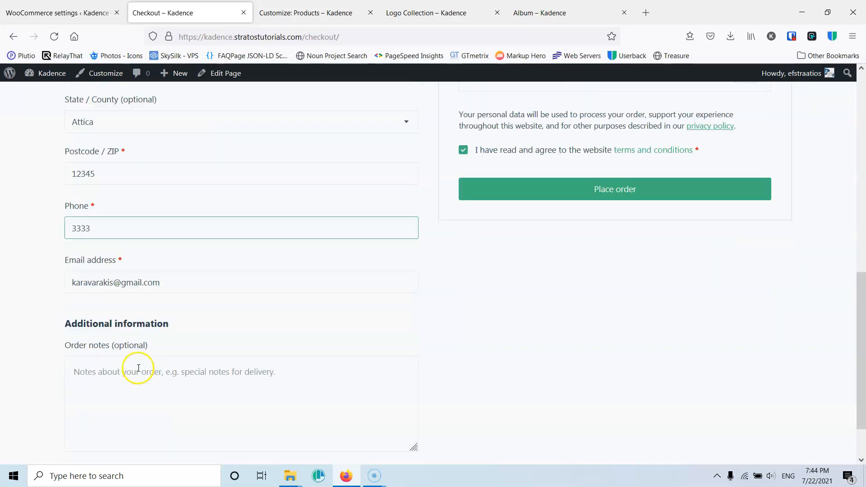
scroll(198, 342, up, 4)
click(608, 313)
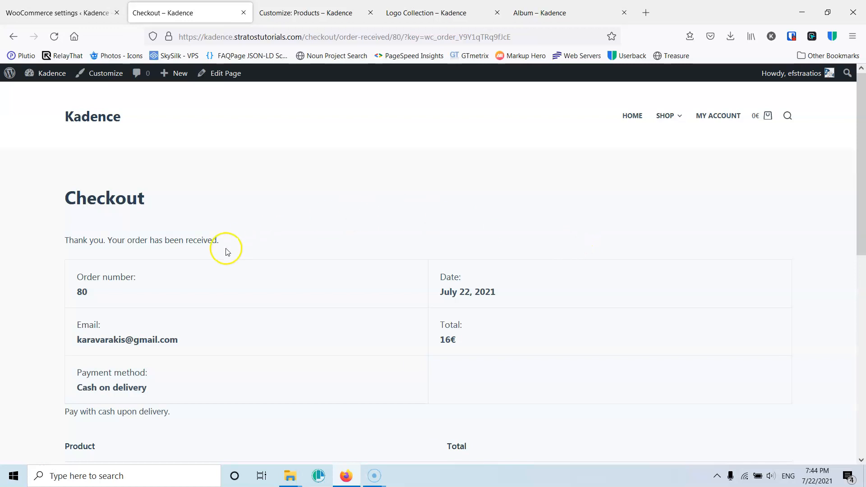
- Examine the order received page's details, order summary and billing address
scroll(255, 261, down, 1)
scroll(256, 261, down, 8)
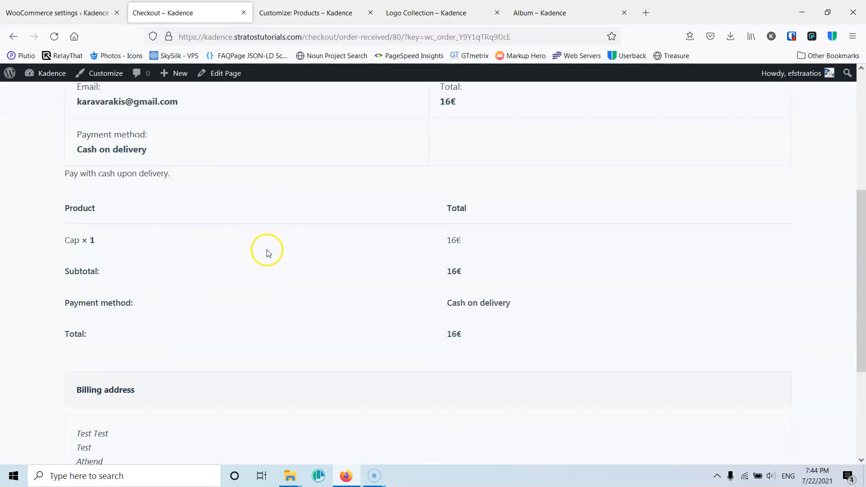
scroll(265, 250, up, 8)
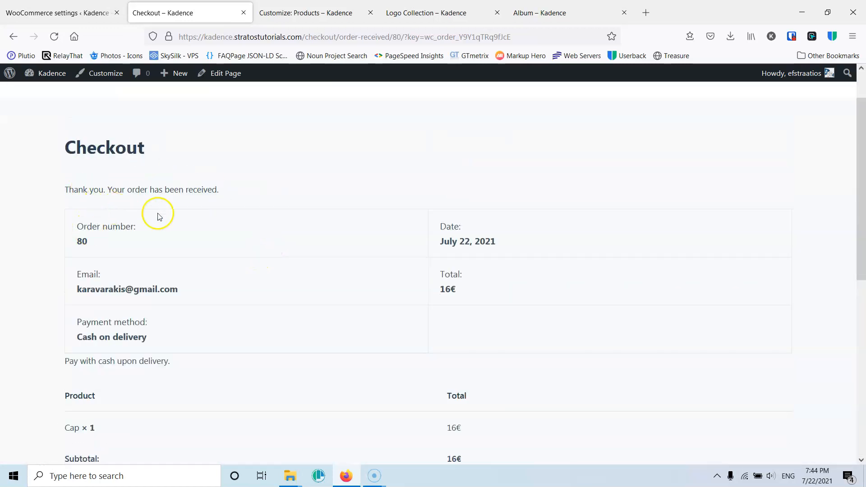
scroll(256, 226, down, 5)
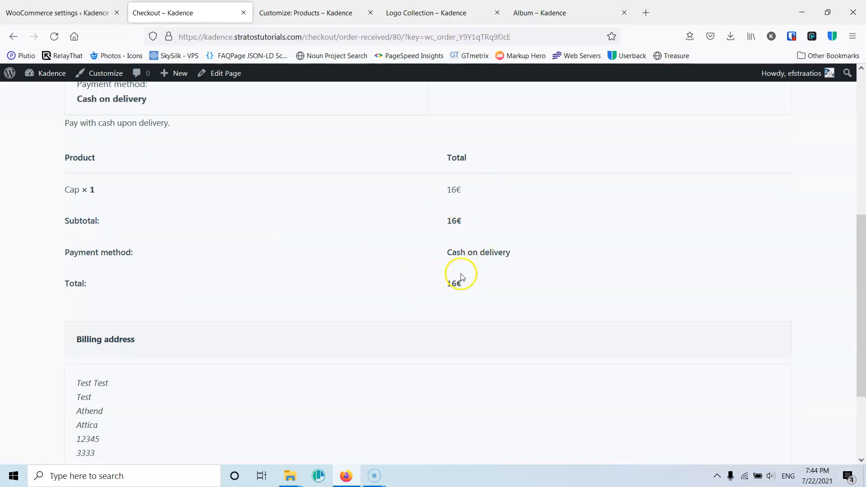
scroll(499, 269, up, 6)
scroll(398, 296, down, 5)
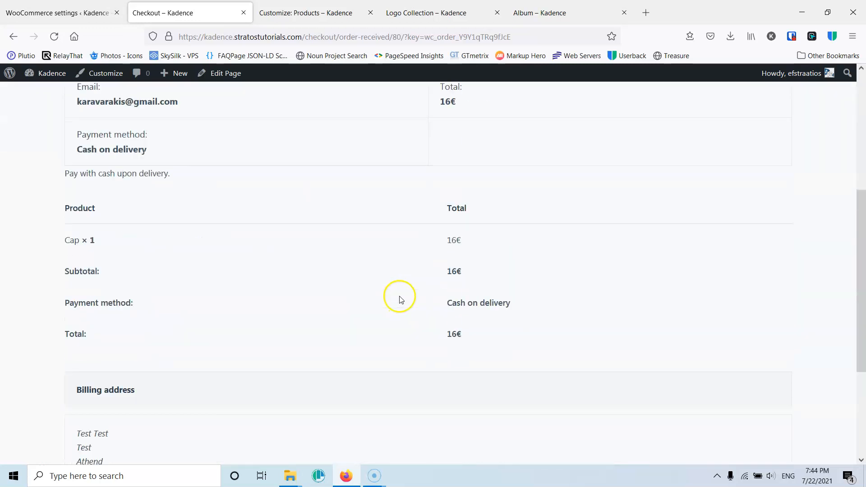
scroll(398, 295, up, 5)
- Open the account's orders list, view order #80's details, and return to the WooCommerce settings tab
click(721, 115)
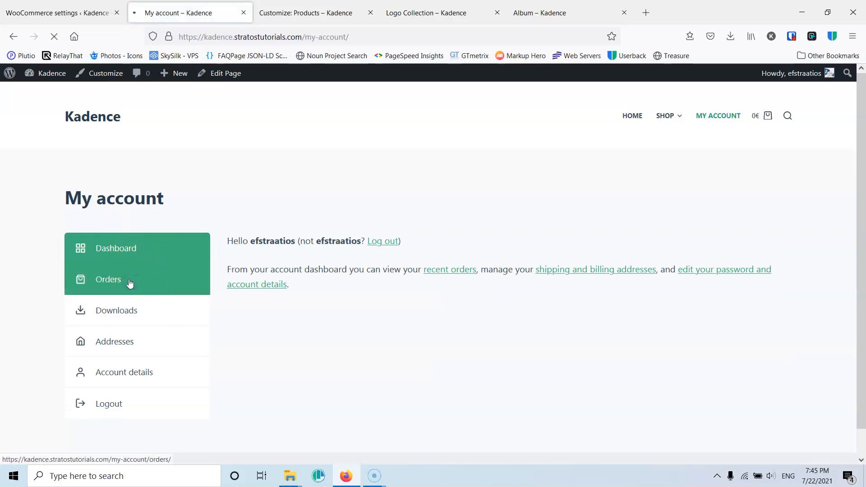
click(130, 281)
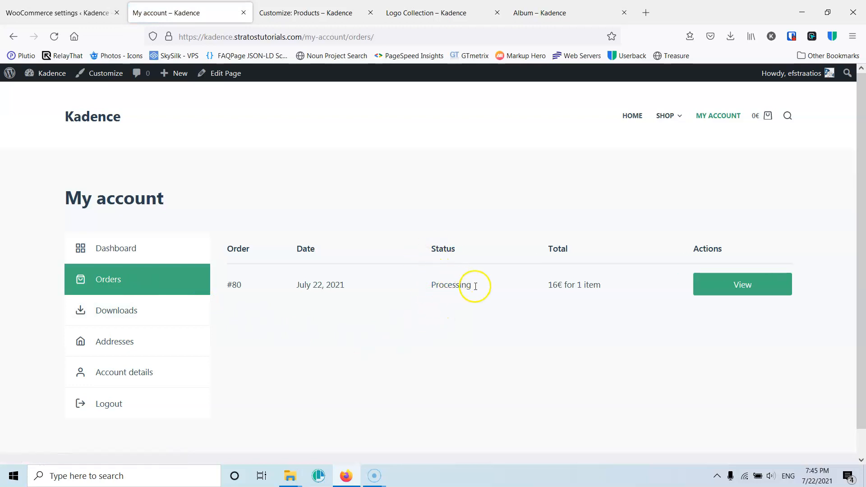
click(743, 286)
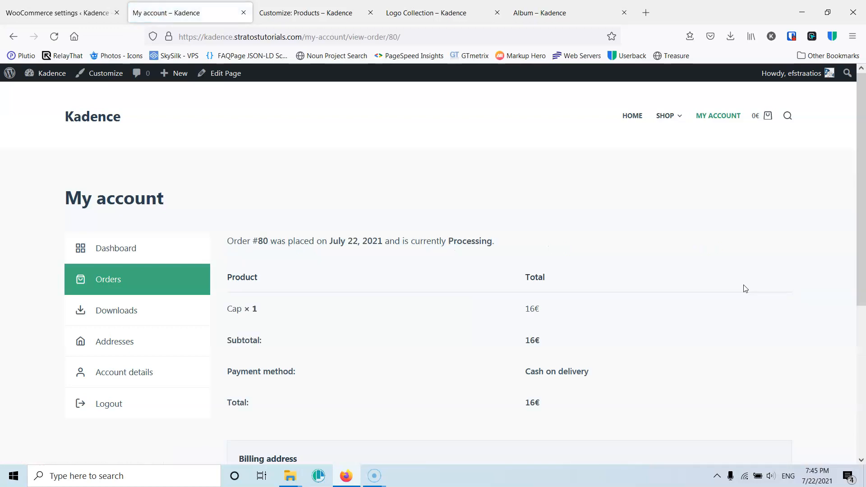
scroll(544, 328, down, 5)
scroll(543, 328, up, 5)
click(50, 8)
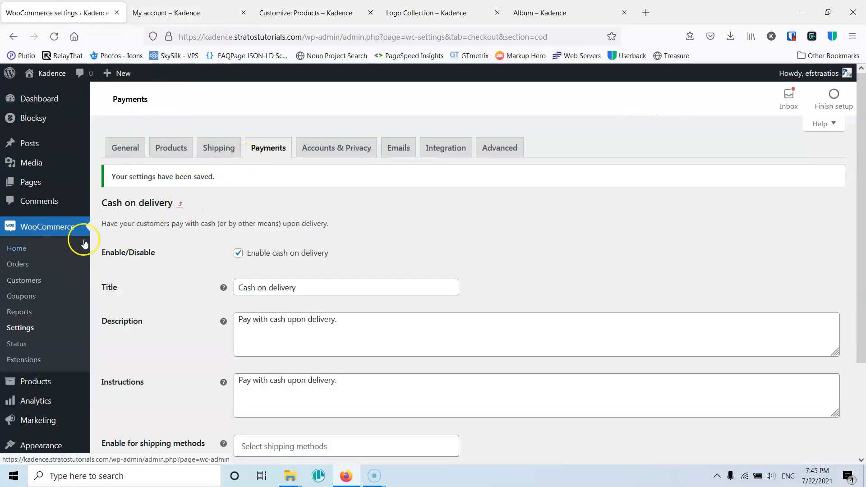
- Open the Shipping settings and start adding a new shipping zone
scroll(44, 355, down, 2)
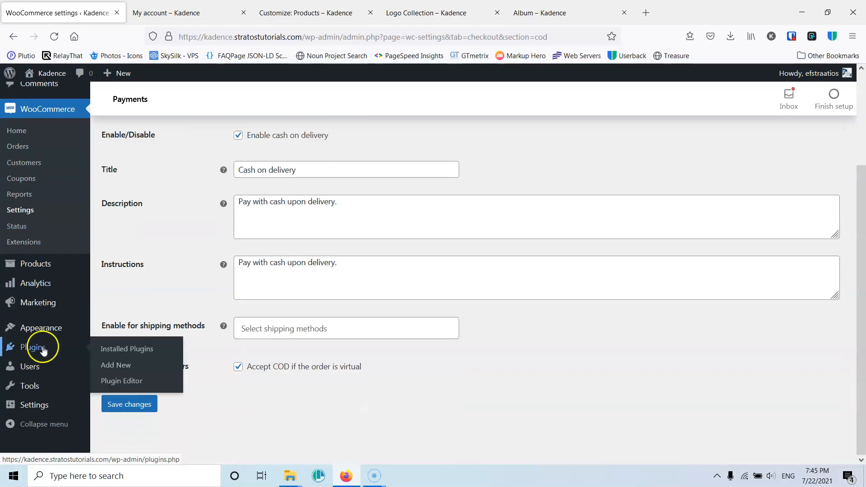
scroll(42, 350, up, 1)
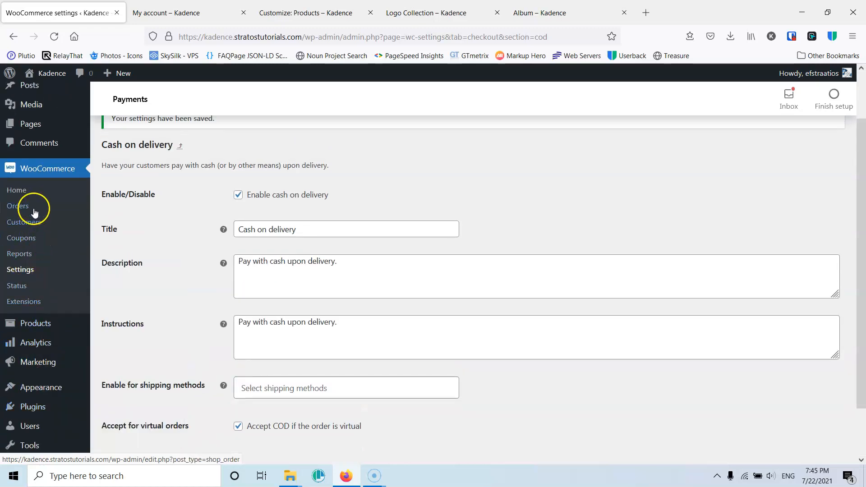
scroll(257, 242, up, 1)
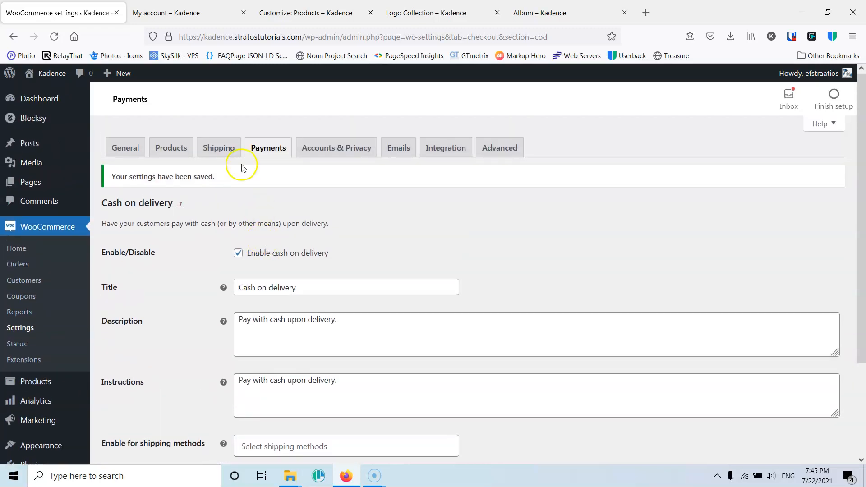
click(222, 153)
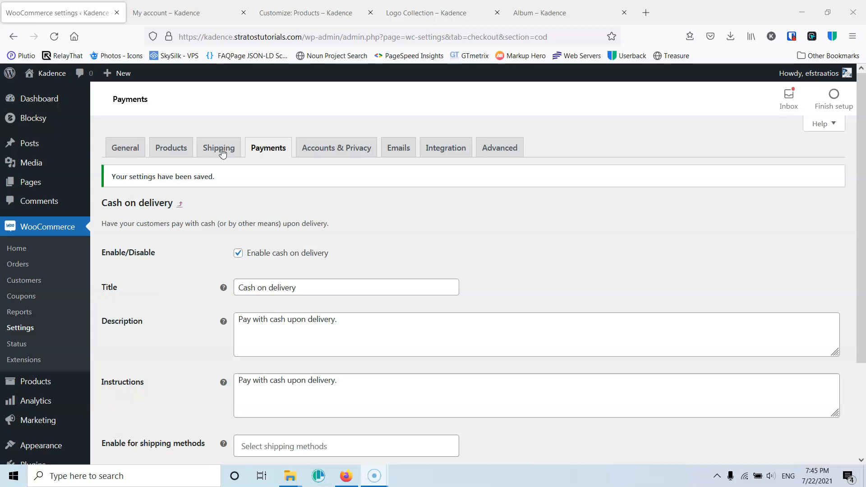
click(222, 153)
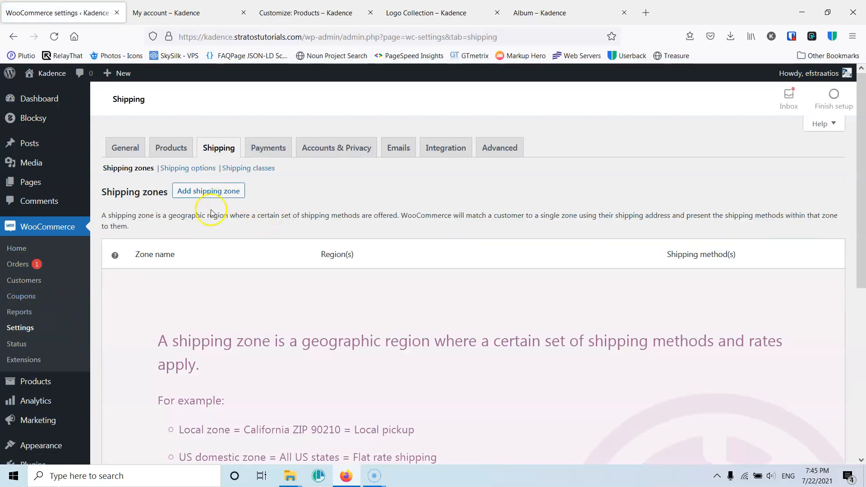
scroll(220, 238, down, 2)
scroll(226, 240, down, 1)
scroll(226, 240, up, 1)
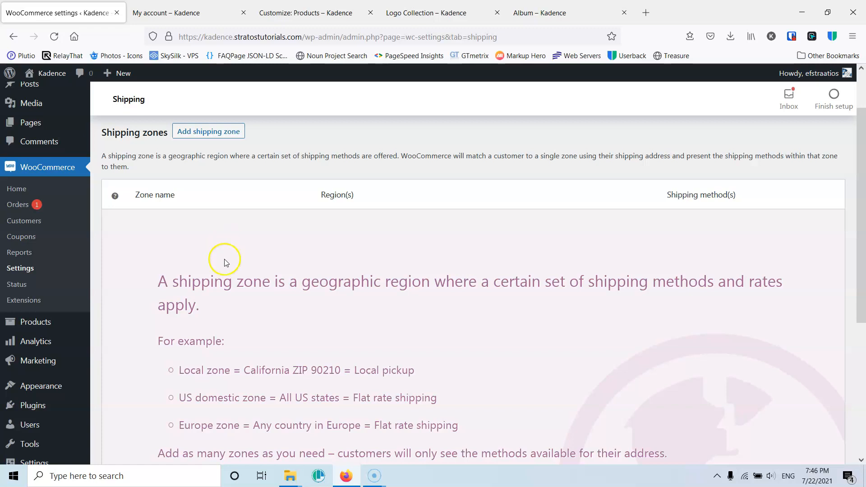
scroll(226, 257, down, 2)
scroll(223, 270, up, 2)
scroll(222, 270, down, 3)
click(217, 378)
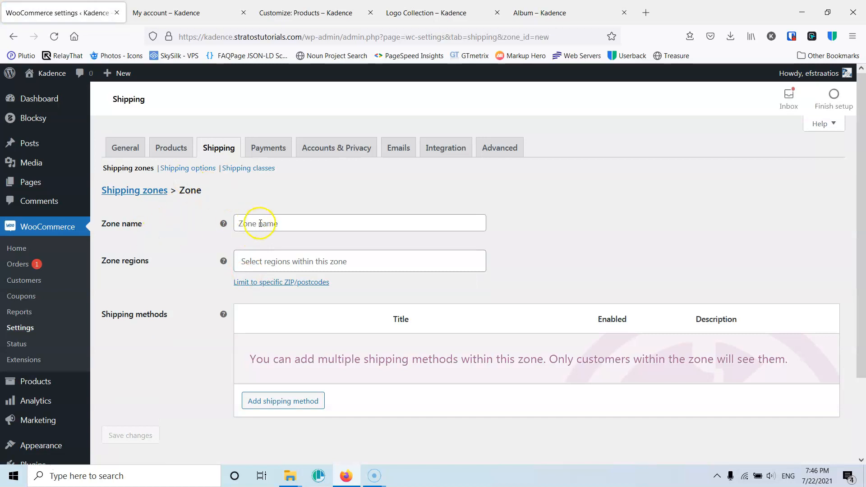
- Name the new shipping zone Shipping in Athens
click(278, 224)
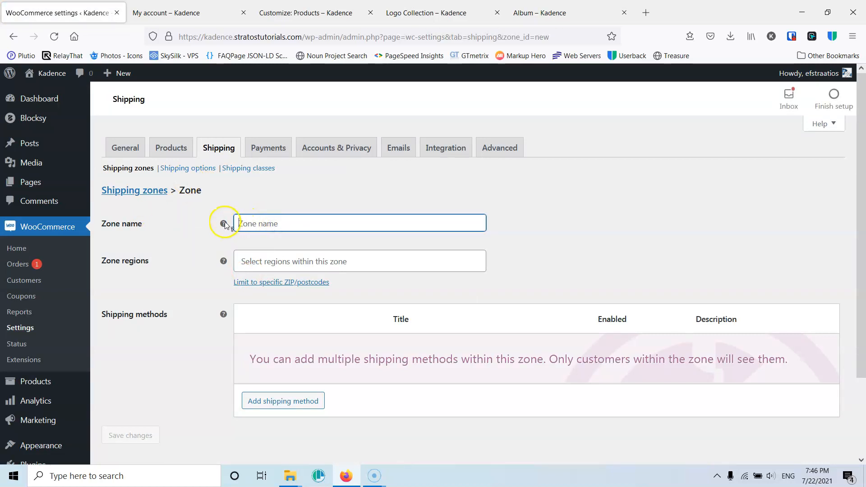
mouse_move(223, 223)
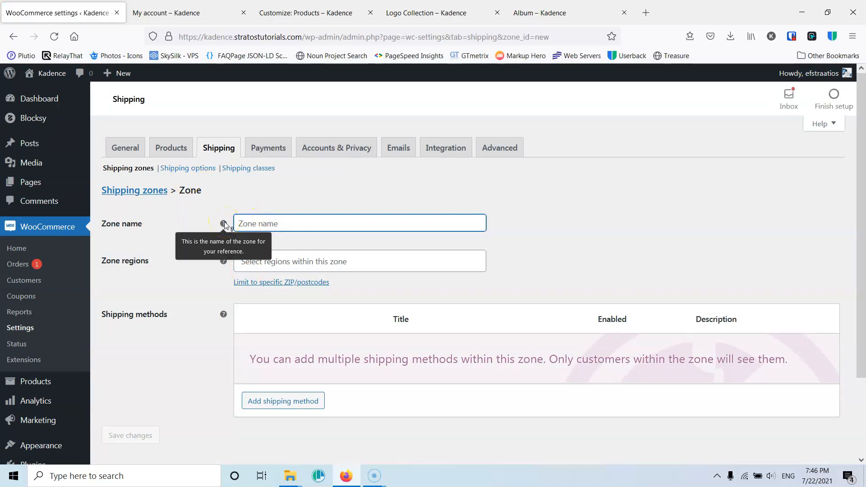
text(A)
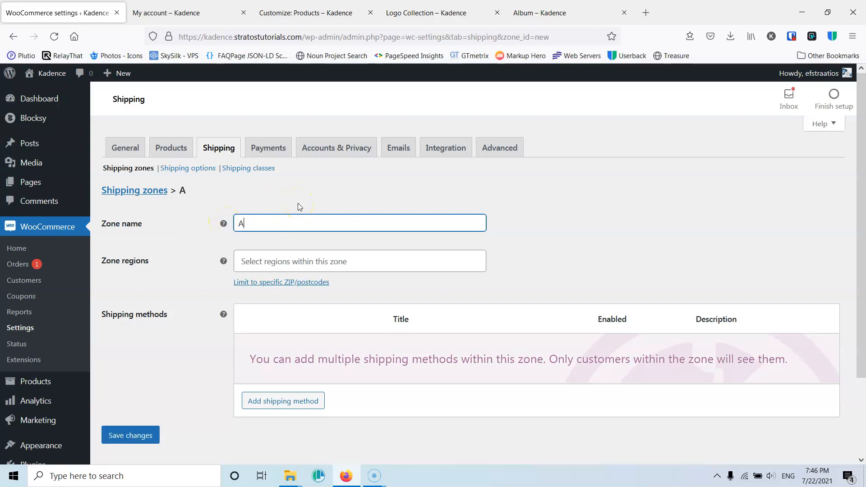
key(BackSpace)
text(Shipping)
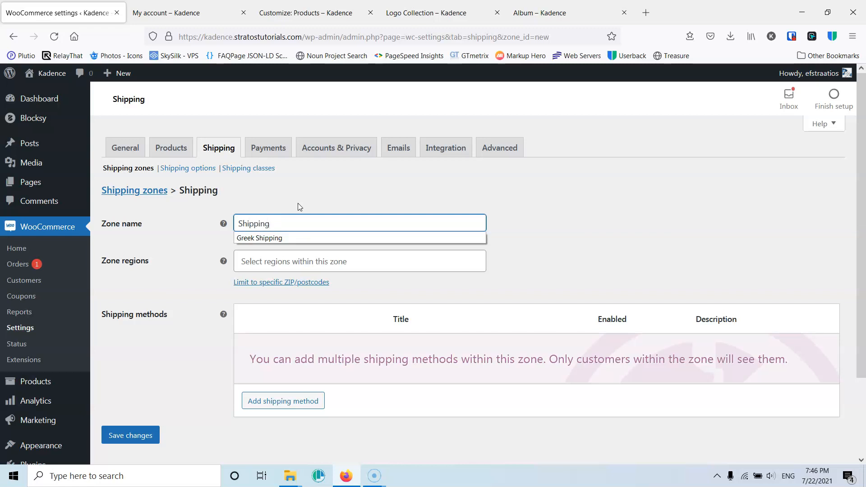
text( in Gree)
click(282, 224)
double_click(283, 224)
text(At)
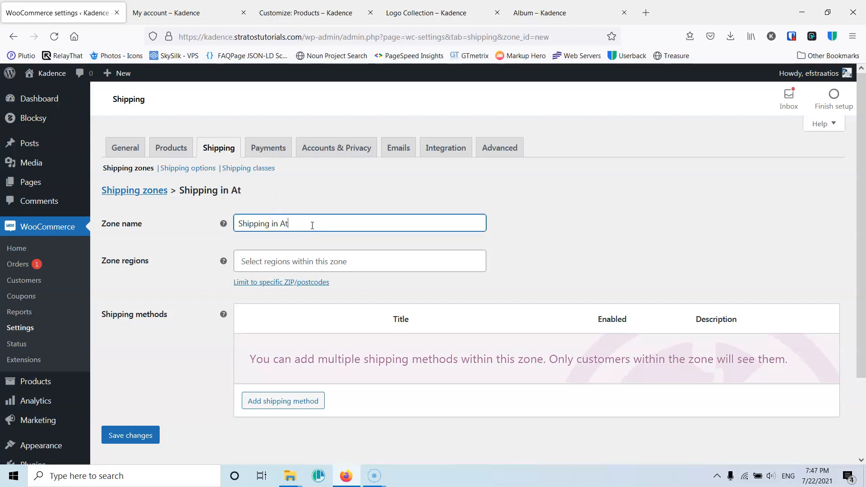
text(hensd)
key(BackSpace)
- Set the zone's region to Attica, Greece
click(277, 263)
scroll(316, 311, down, 3)
scroll(315, 309, up, 2)
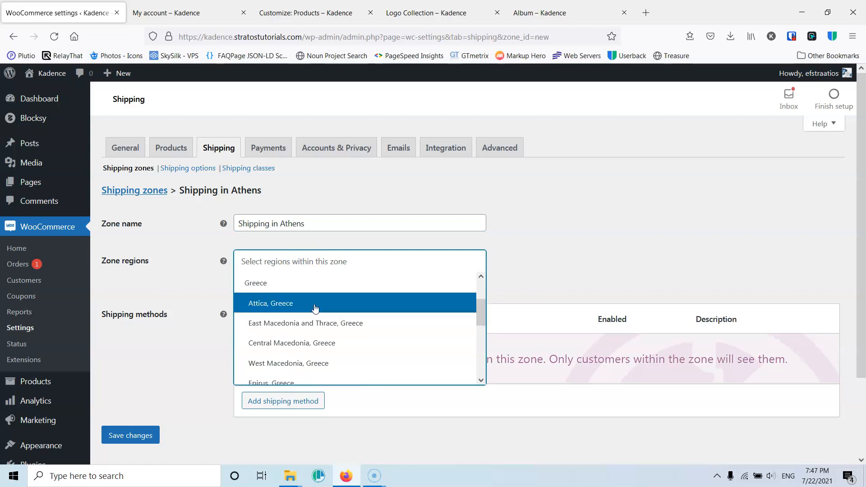
click(266, 303)
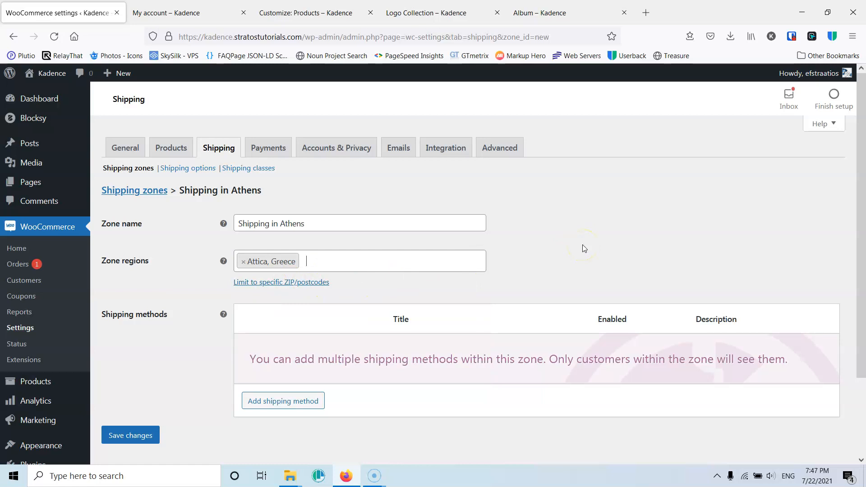
key(Down)
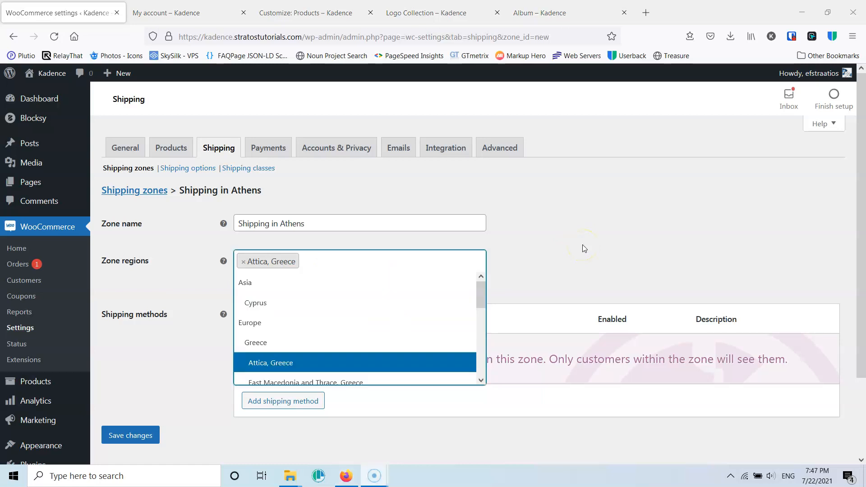
click(321, 364)
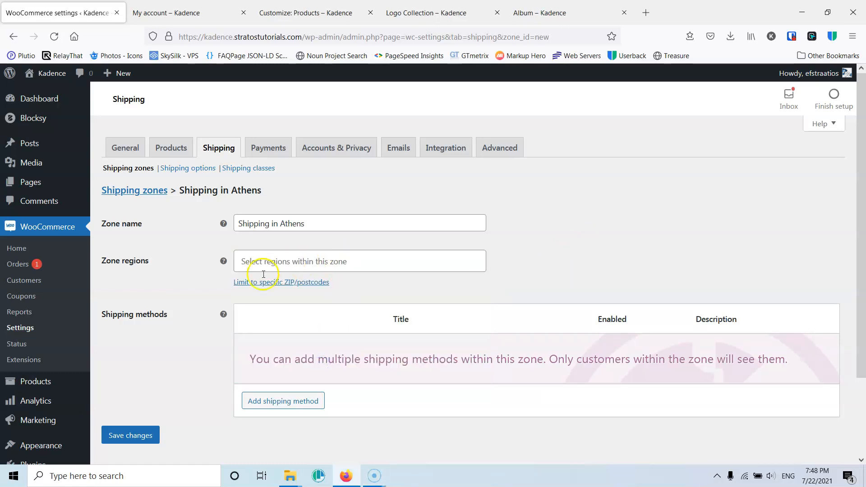
click(281, 261)
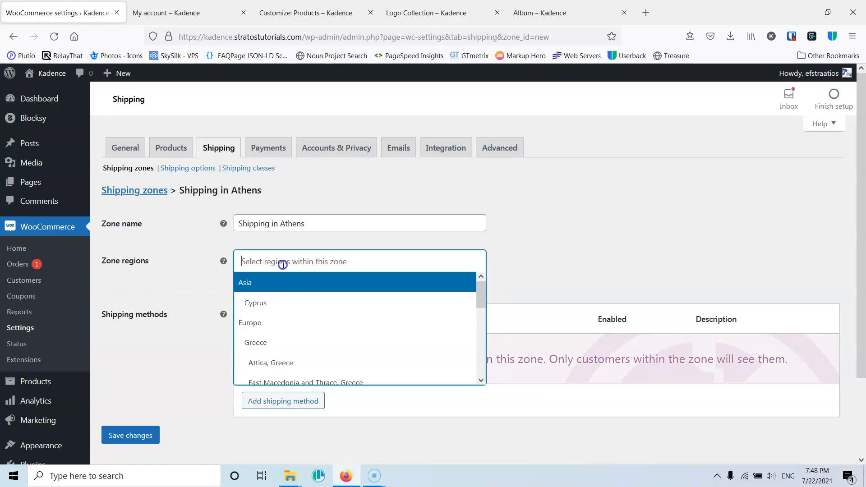
click(280, 361)
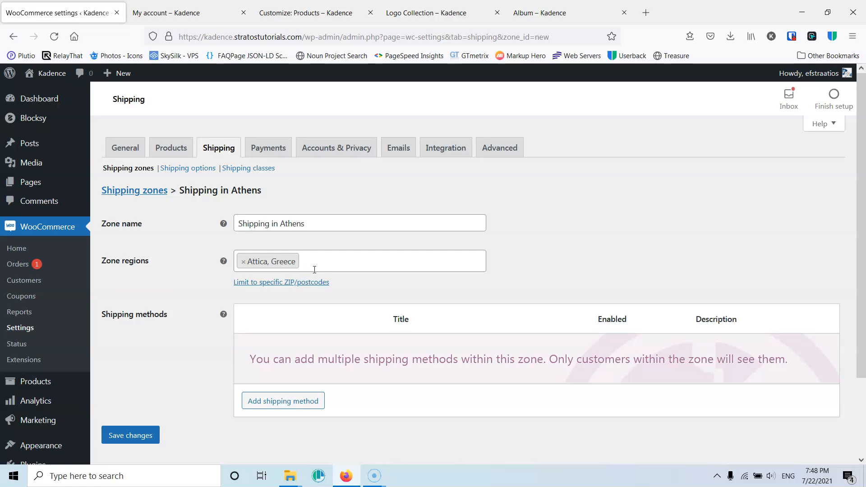
- Add a Flat rate shipping method to the Athens zone
scroll(311, 250, down, 2)
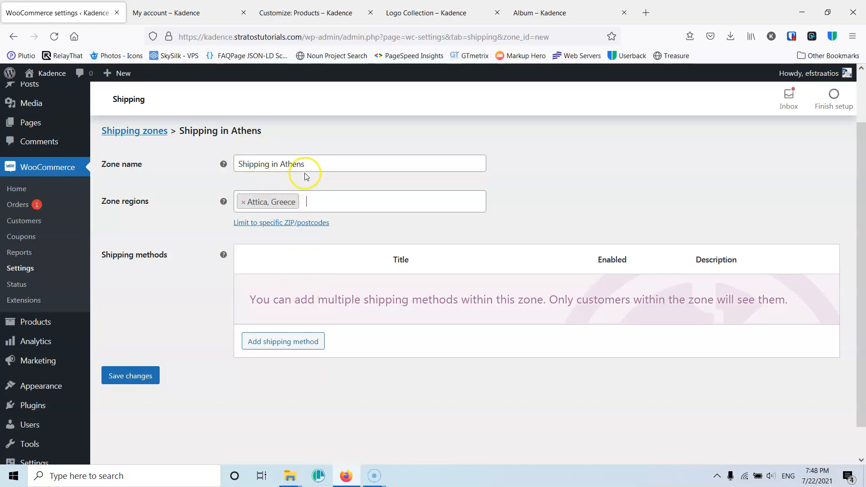
click(274, 345)
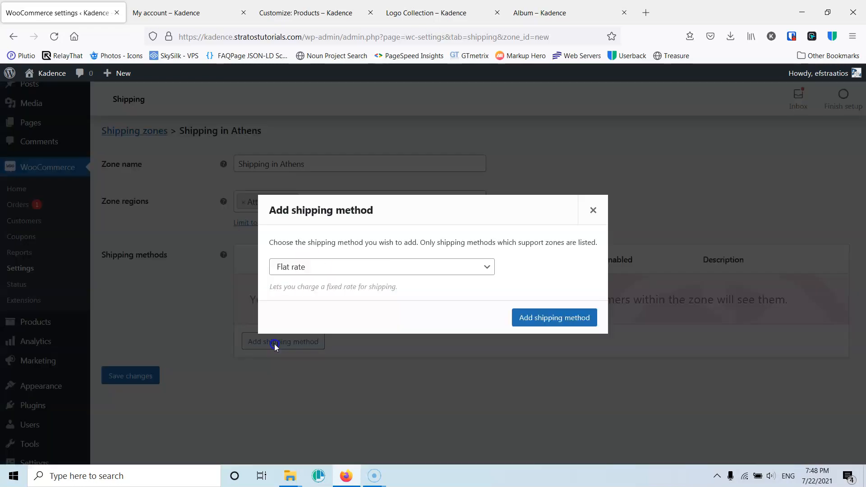
click(327, 270)
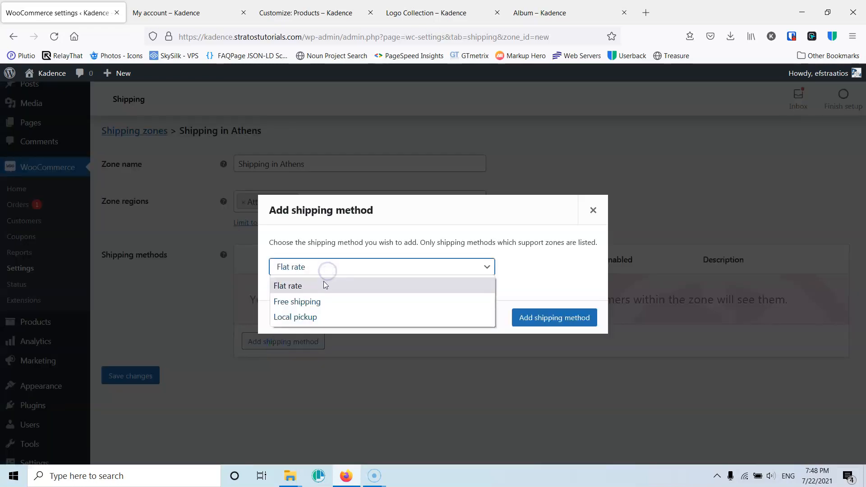
click(316, 288)
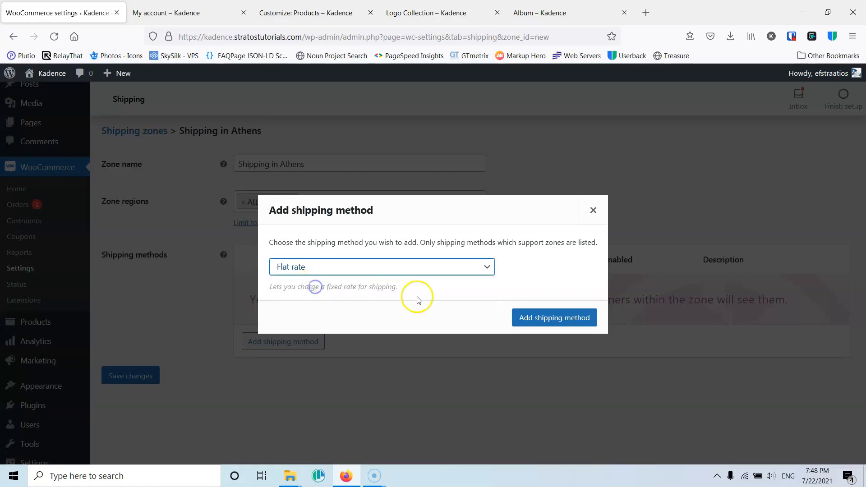
click(555, 317)
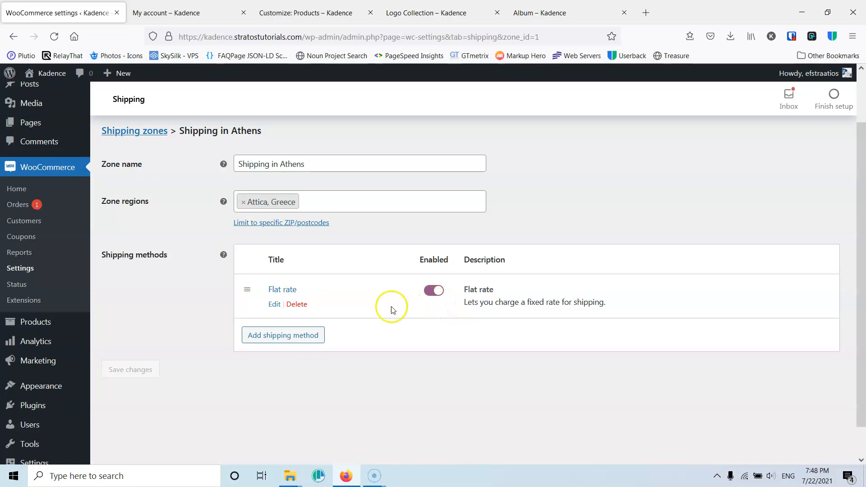
- Rename the flat rate method's title to Courrier and save its settings
click(275, 306)
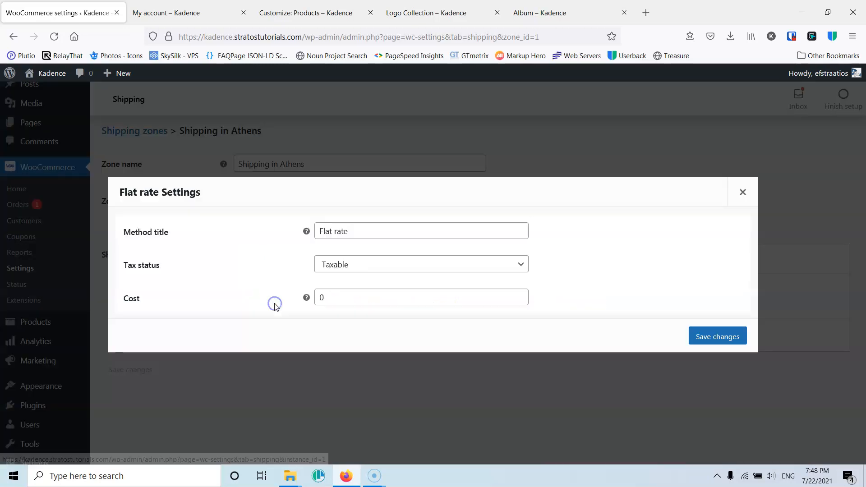
click(367, 232)
drag(367, 231, 271, 233)
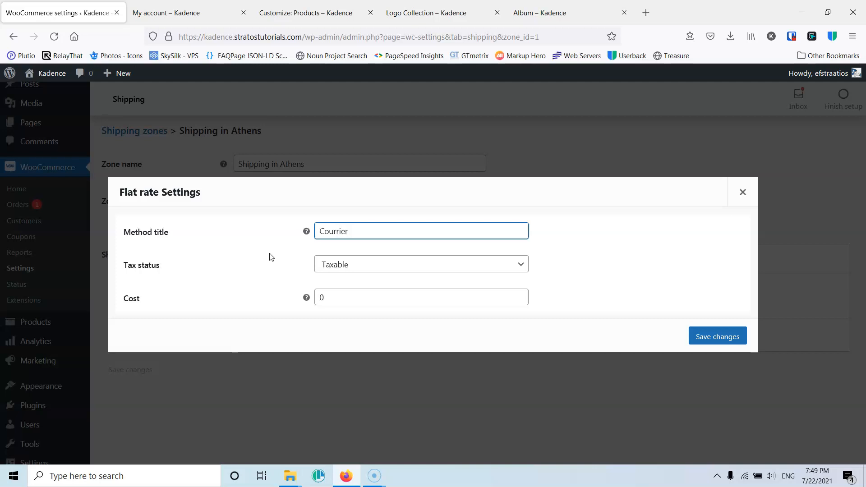
drag(339, 296, 264, 295)
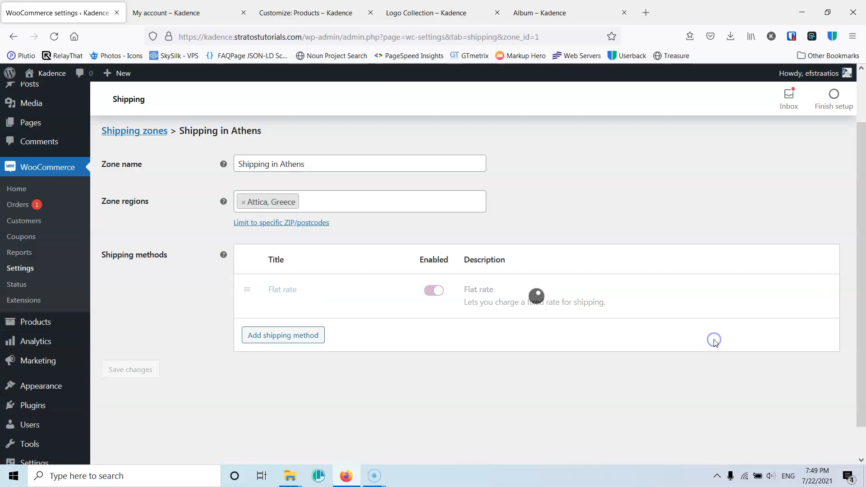
click(714, 338)
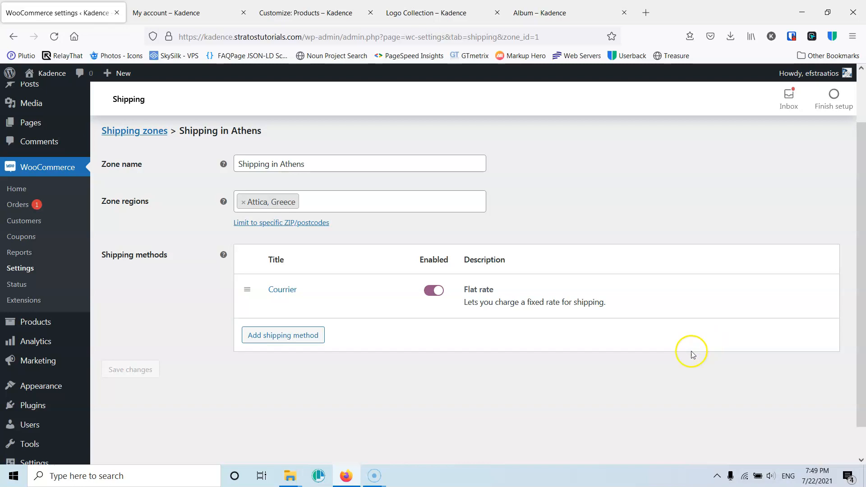
- Add a Local pickup shipping method to the zone
click(290, 335)
click(319, 271)
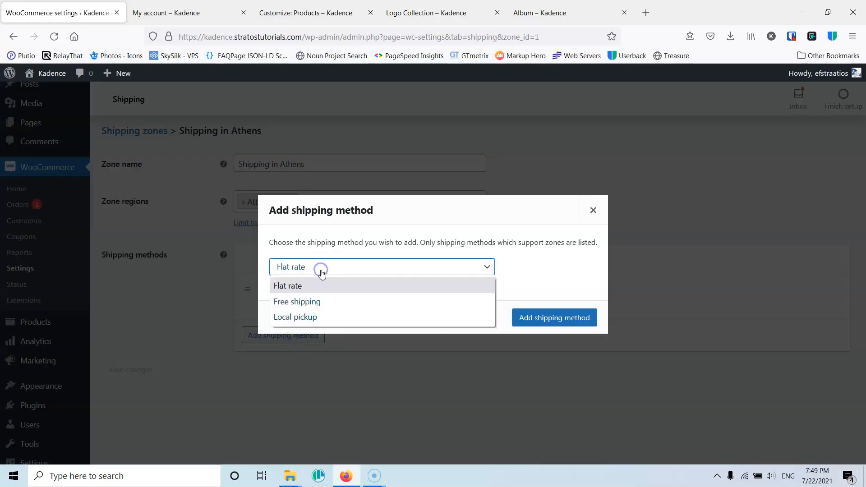
click(306, 318)
click(589, 321)
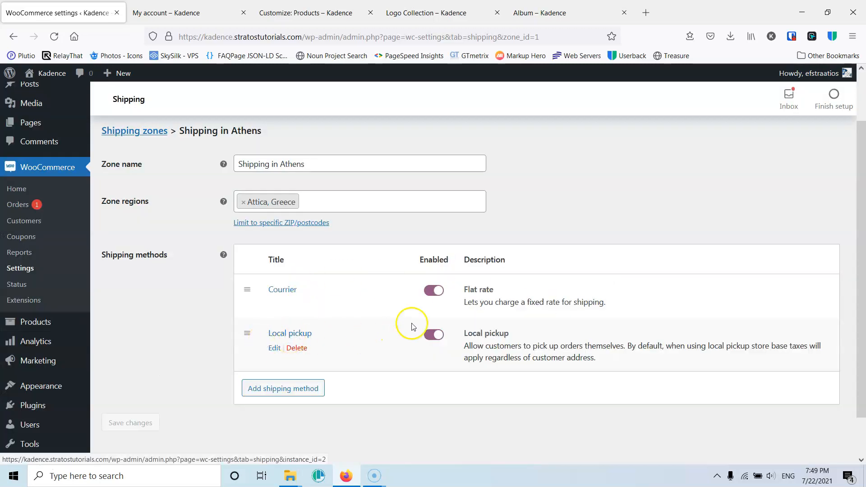
- Open the Local pickup method's settings, inspect its title and cost, and save them
click(275, 348)
drag(378, 230, 296, 232)
click(391, 231)
click(332, 297)
click(714, 338)
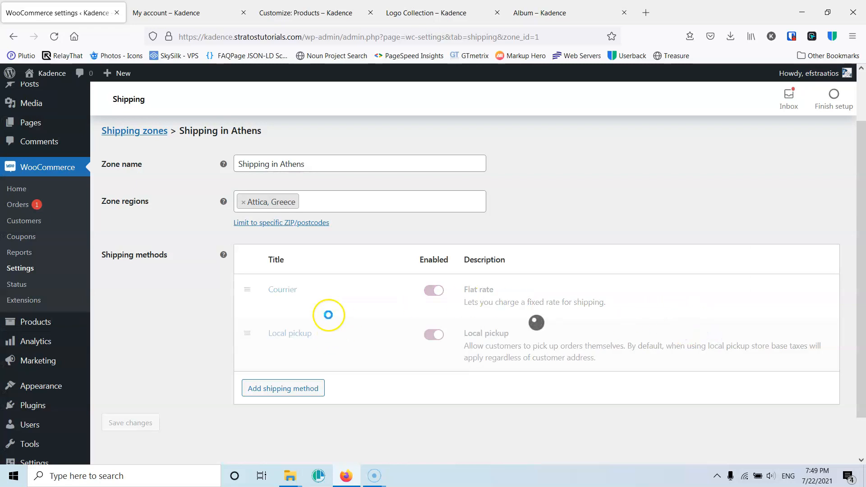
- Re-enter the zone name as Shipping in Athens, save the zone's changes, and return to the shipping zones list
mouse_move(309, 297)
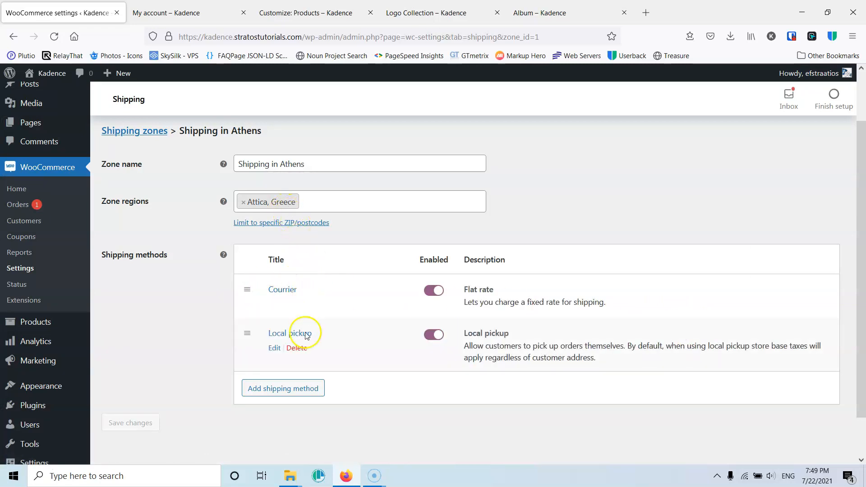
scroll(306, 337, down, 1)
scroll(305, 336, up, 3)
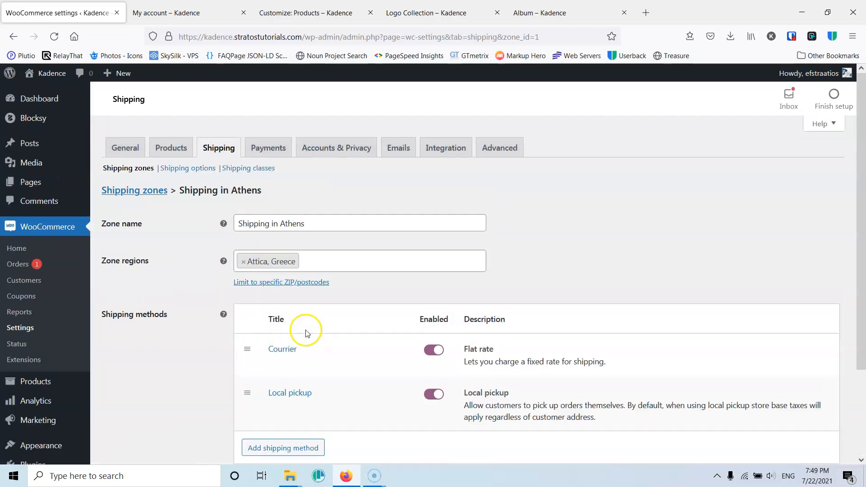
click(345, 227)
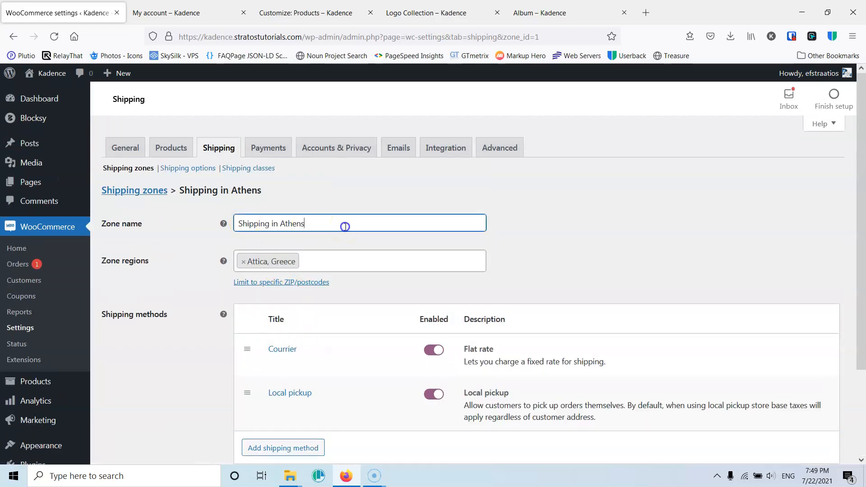
scroll(256, 288, down, 3)
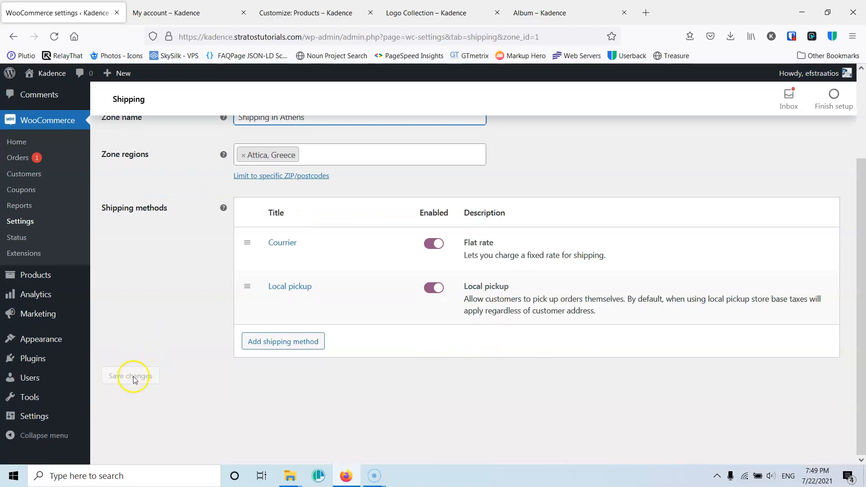
text(g)
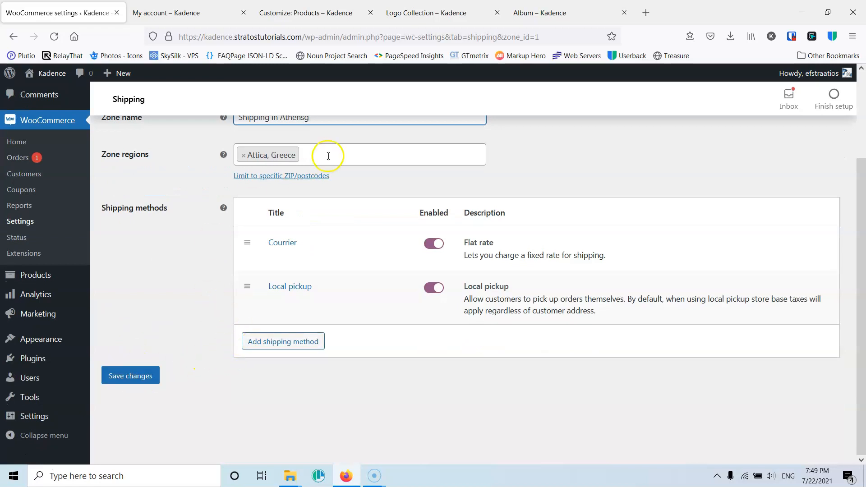
scroll(325, 149, up, 2)
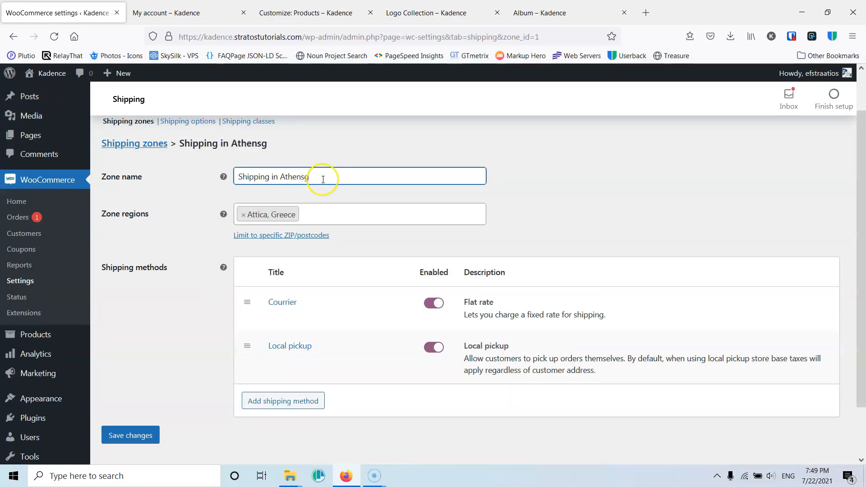
key(BackSpace)
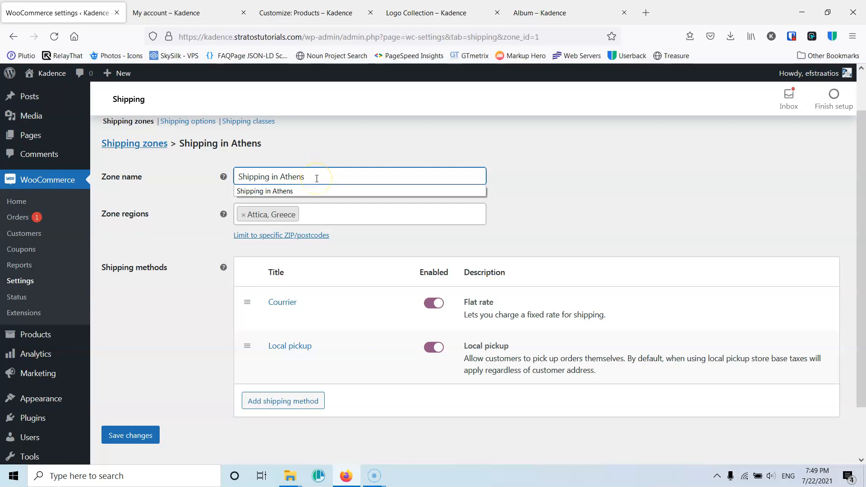
click(141, 437)
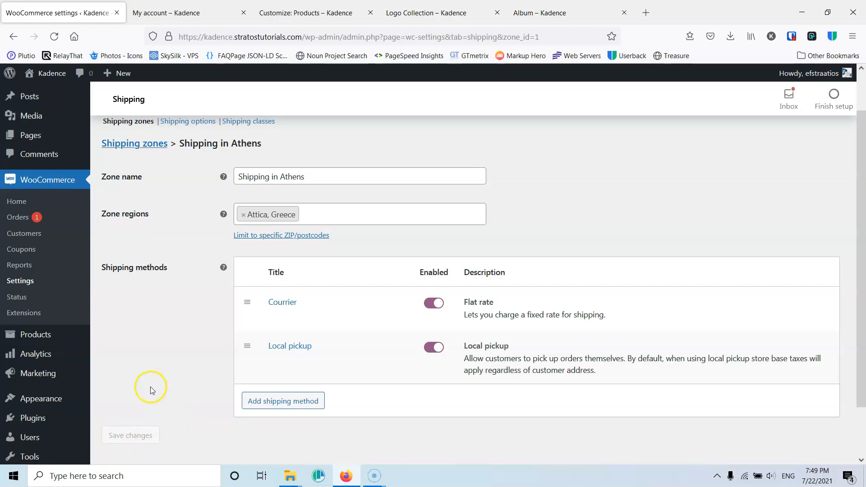
scroll(193, 308, up, 2)
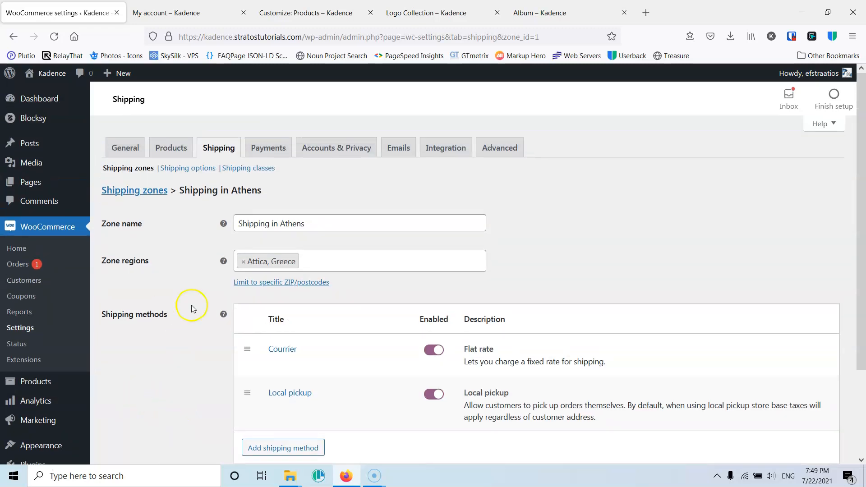
click(131, 191)
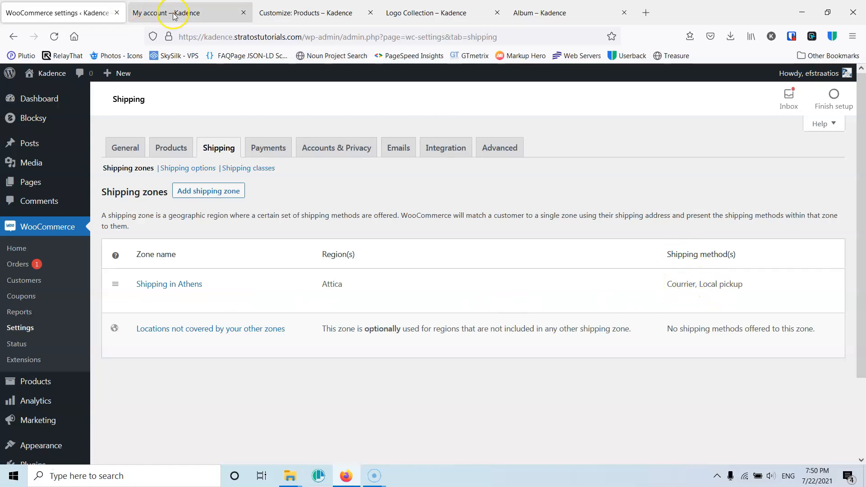
- In the storefront tab, open the Music category and add the Album product to the cart
click(198, 15)
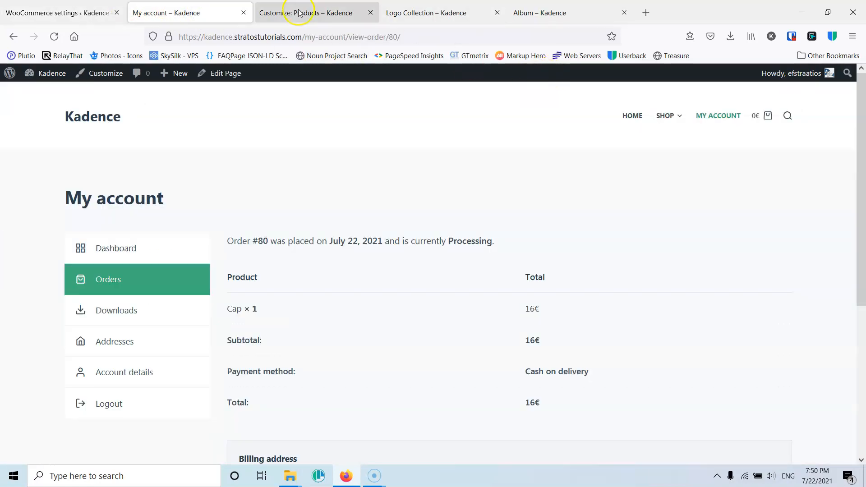
mouse_move(676, 124)
click(674, 165)
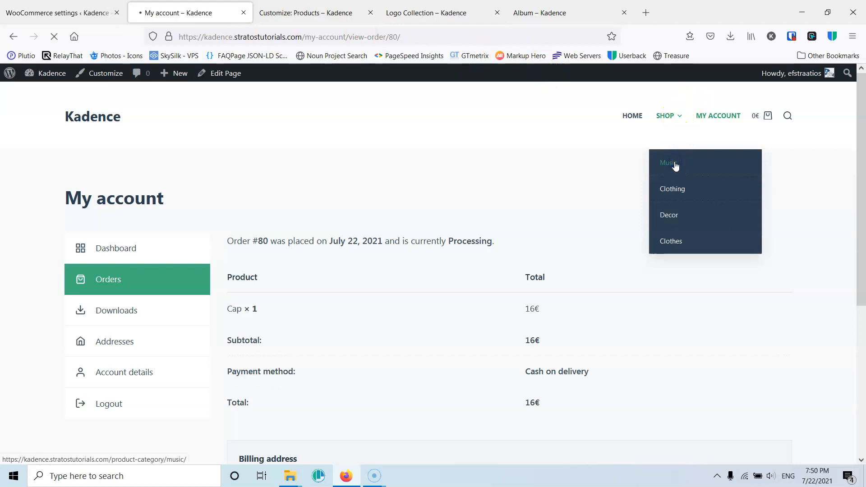
scroll(336, 239, down, 5)
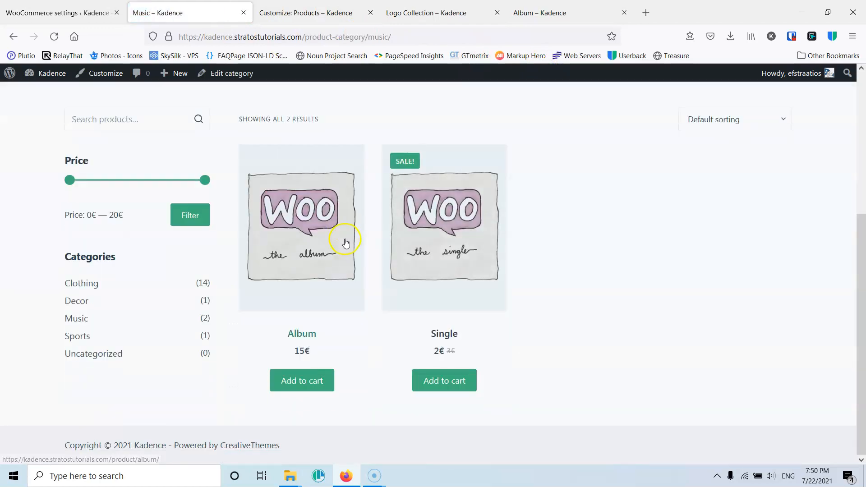
click(290, 378)
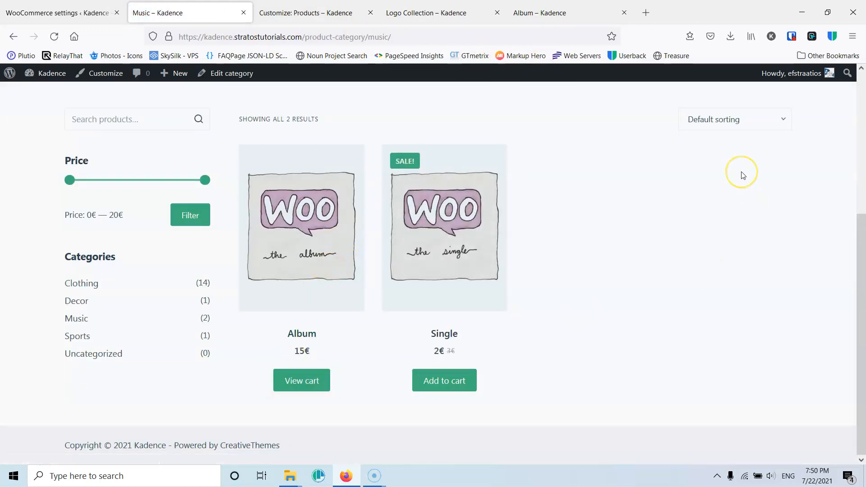
- Open the checkout page and review the order summary and available options
scroll(743, 175, up, 5)
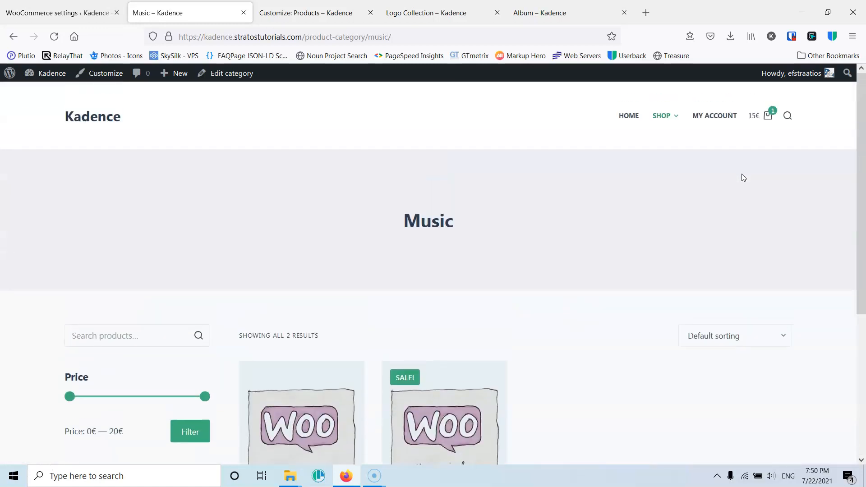
mouse_move(768, 123)
click(738, 240)
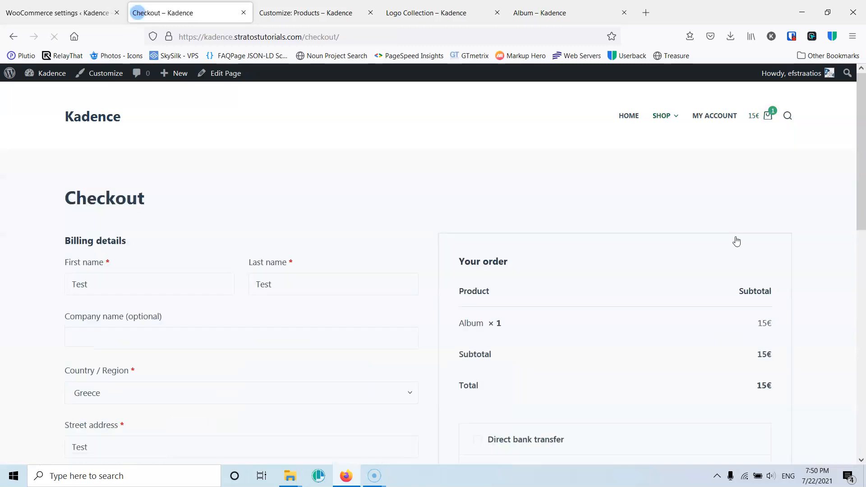
scroll(381, 236, down, 2)
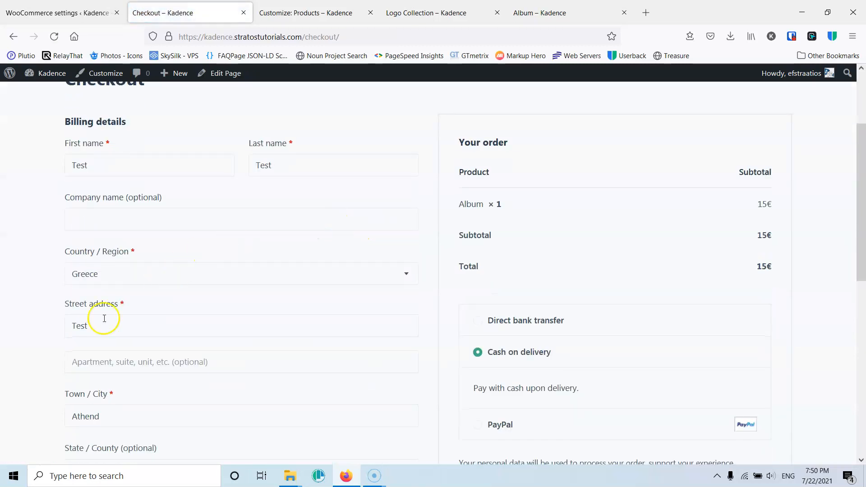
scroll(112, 329, down, 2)
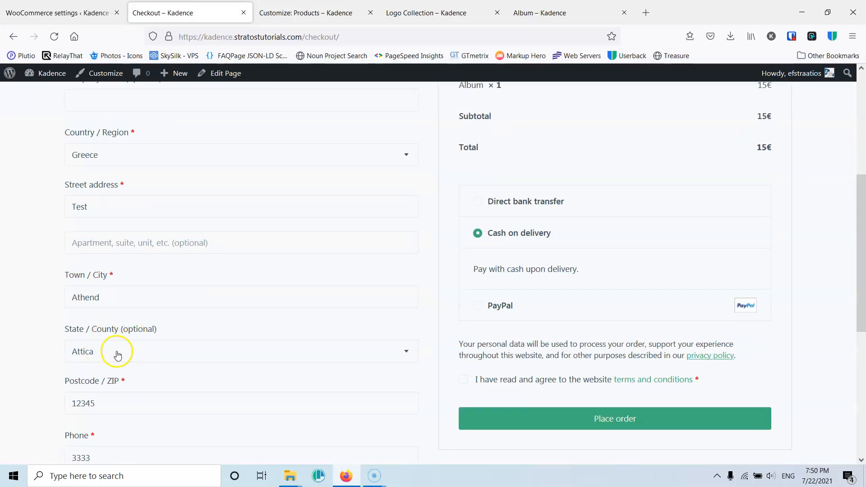
scroll(497, 225, up, 1)
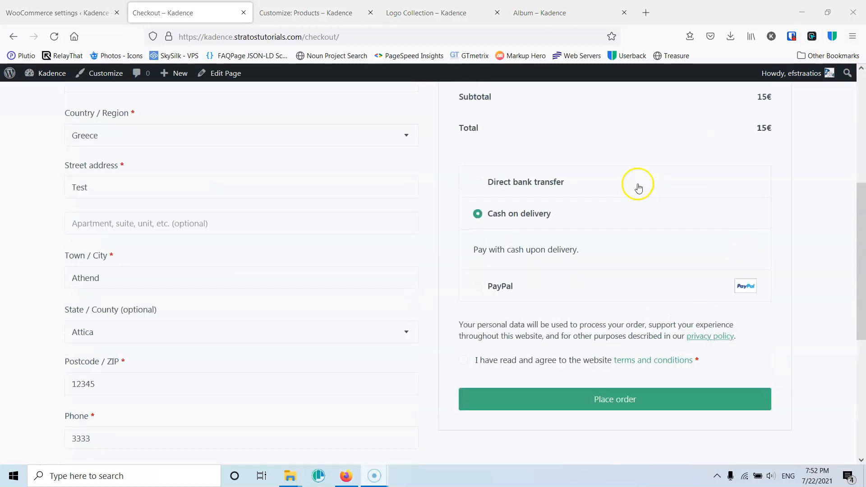
scroll(644, 198, up, 3)
scroll(632, 230, down, 3)
scroll(566, 274, up, 2)
scroll(601, 281, up, 3)
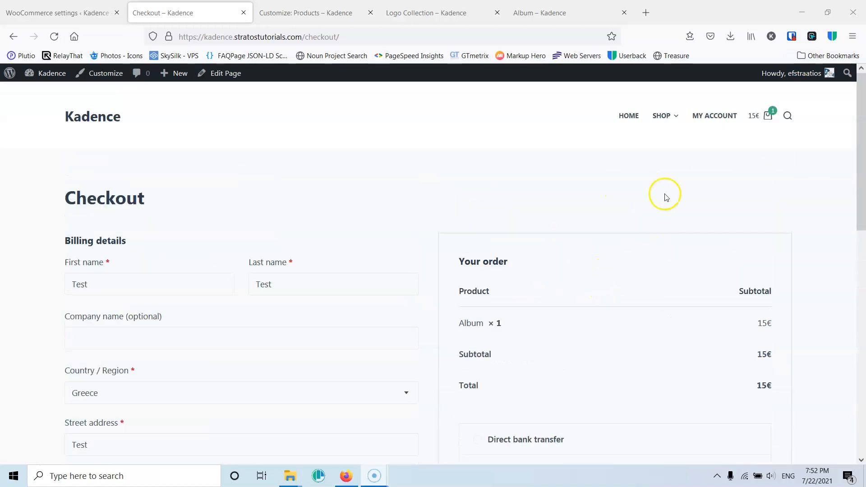
- Remove Album from the mini cart and add the Belt from the Clothing category to the cart
mouse_move(767, 116)
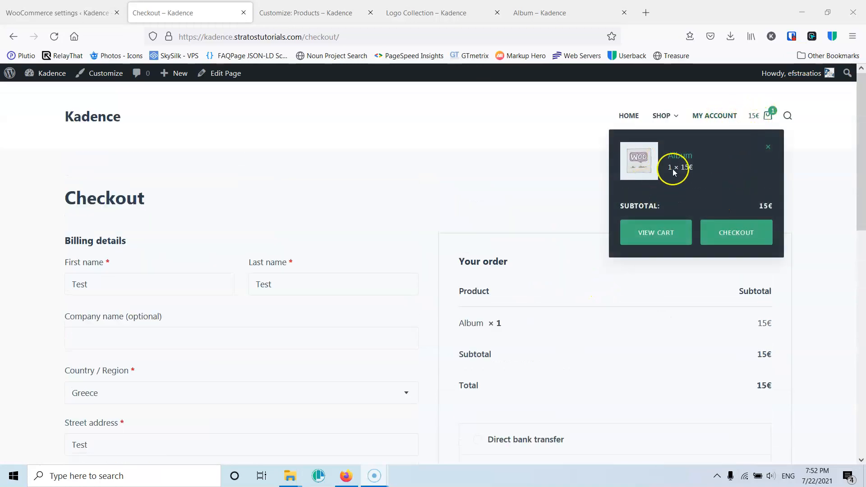
click(767, 149)
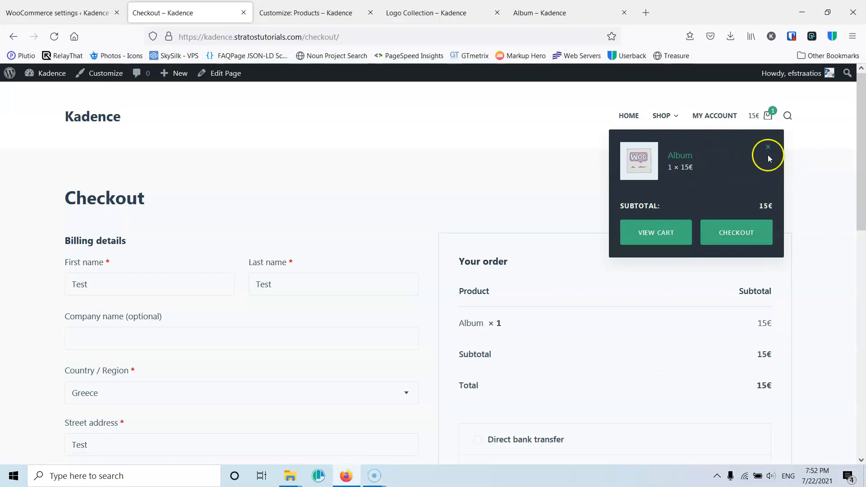
mouse_move(673, 120)
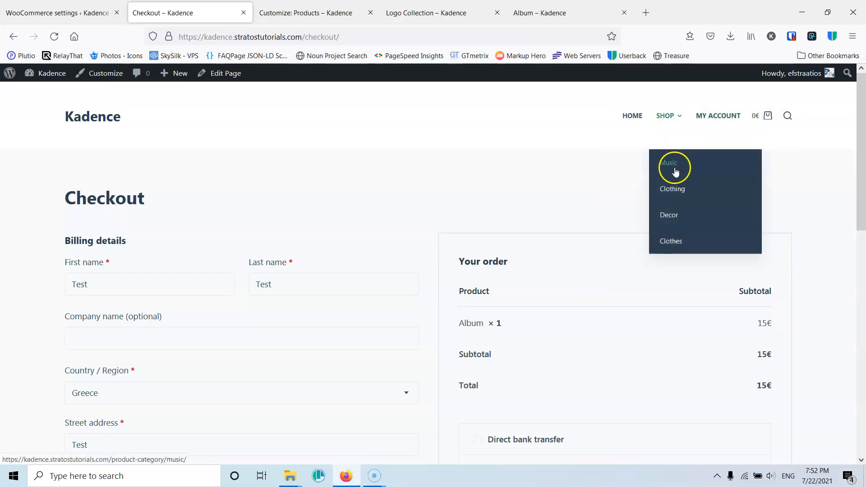
click(677, 191)
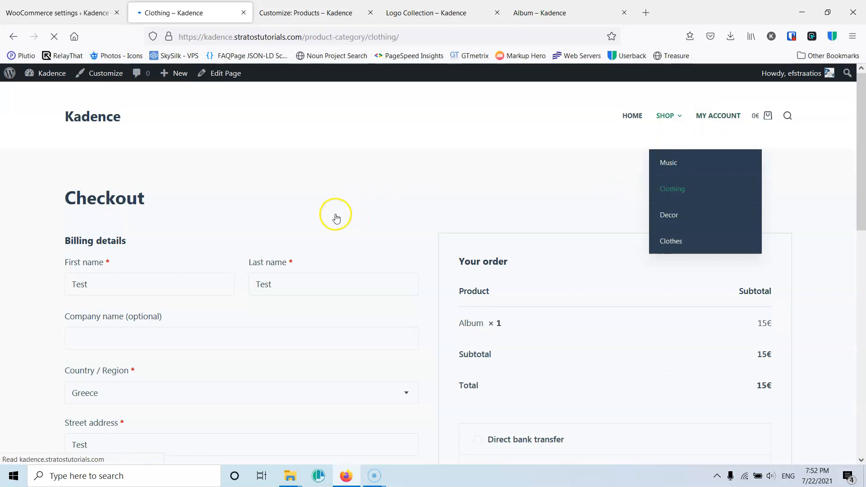
scroll(373, 251, down, 3)
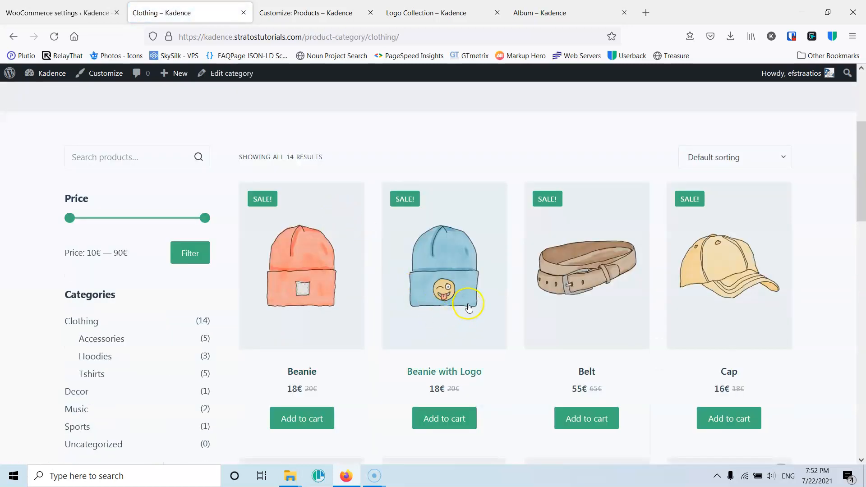
scroll(466, 299, down, 3)
click(583, 303)
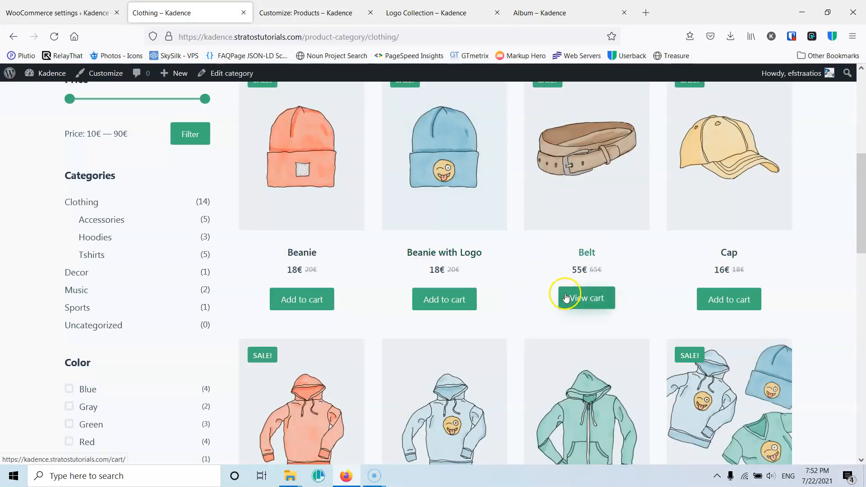
- Go to checkout and select Local pickup as the shipping option
scroll(736, 188, up, 7)
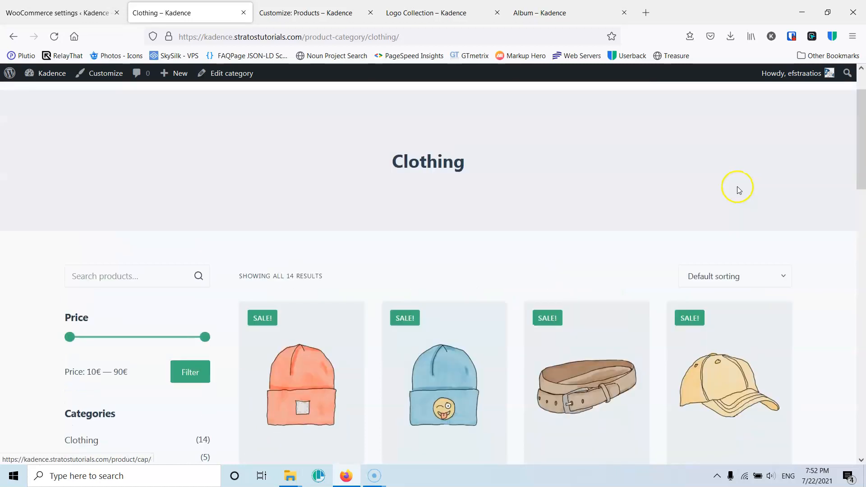
mouse_move(768, 116)
click(742, 234)
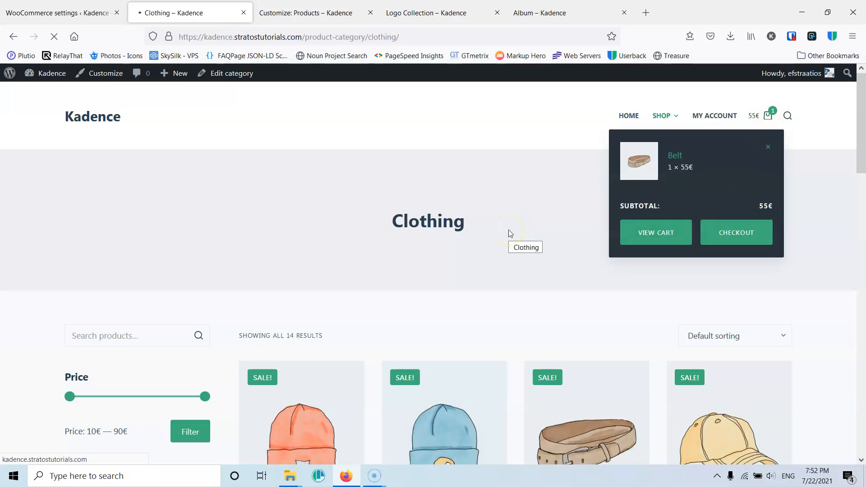
scroll(508, 234, down, 3)
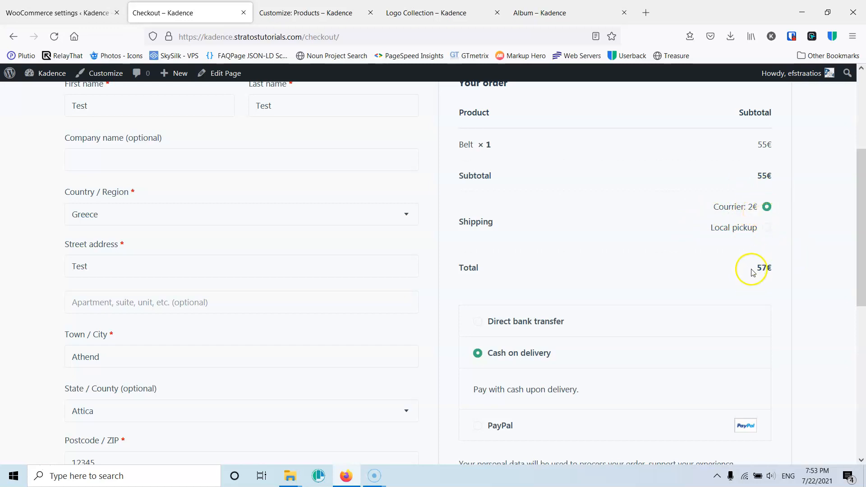
click(766, 227)
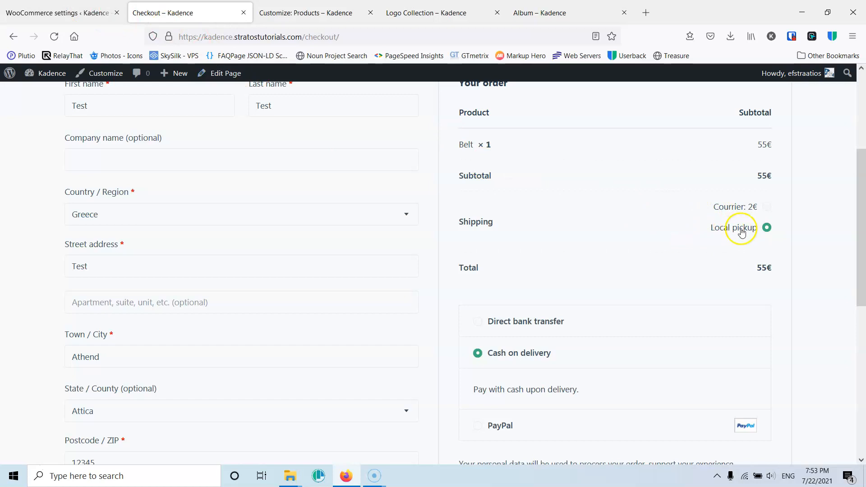
- In the zone settings, move Local pickup above Courrier in the shipping methods list and save
click(64, 10)
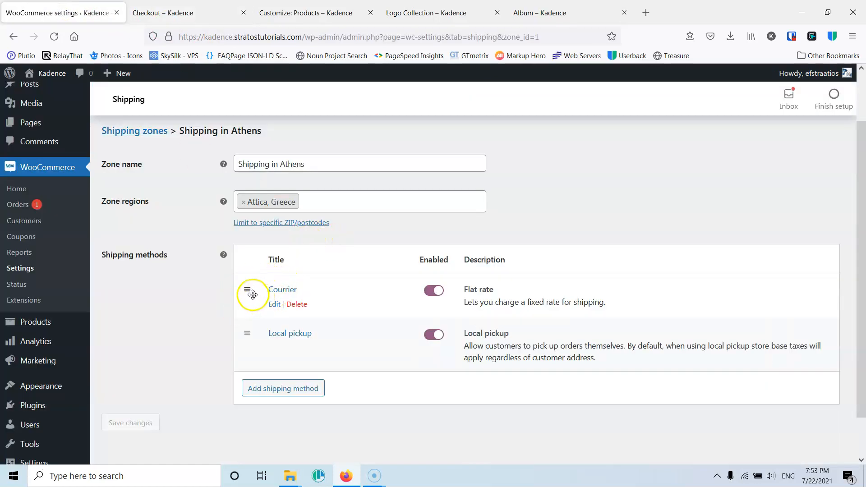
drag(248, 332, 244, 286)
click(129, 422)
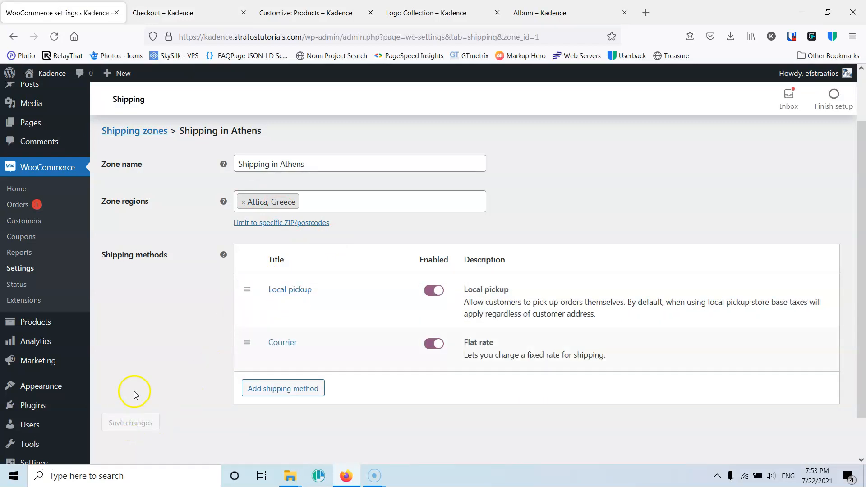
- Reload the checkout page to review the shipping options' order, then return to the zone settings
click(192, 13)
click(54, 36)
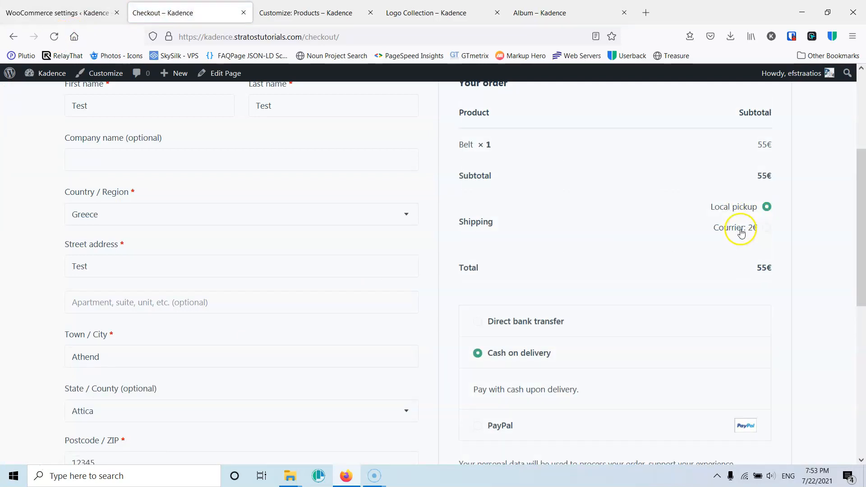
click(75, 10)
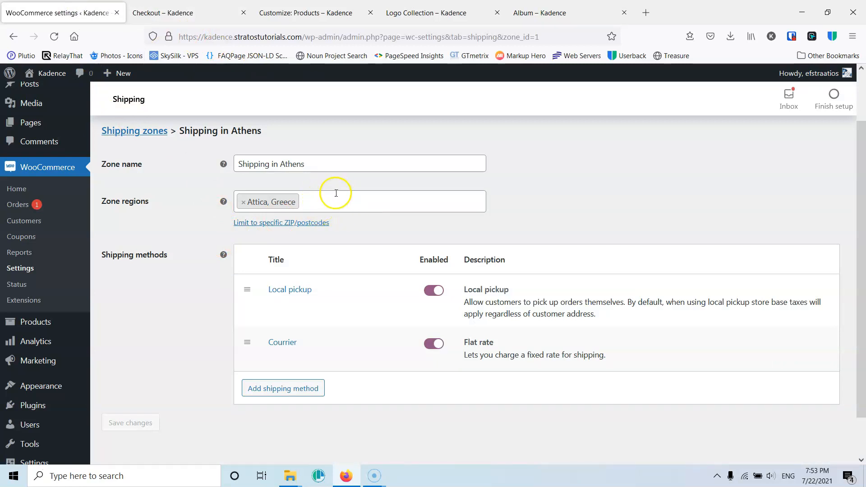
scroll(318, 222, up, 2)
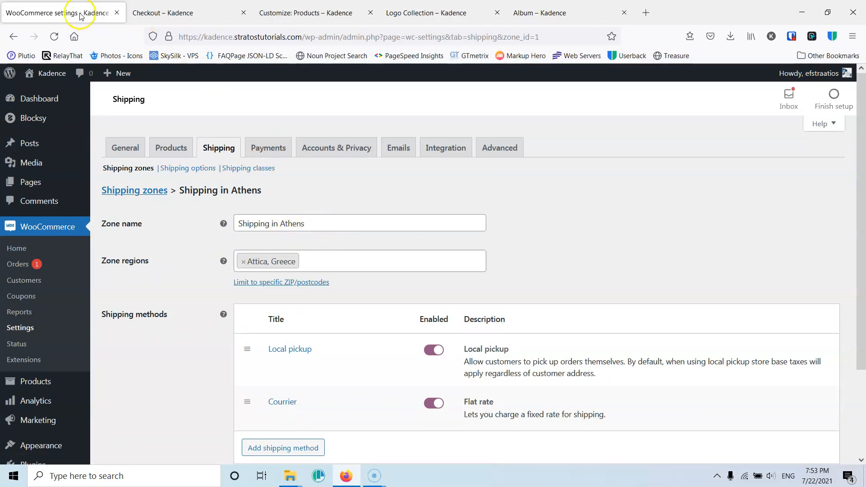
- Compare the shipping options on the checkout page with the Shipping in Athens zone's method list
click(172, 13)
scroll(459, 188, up, 4)
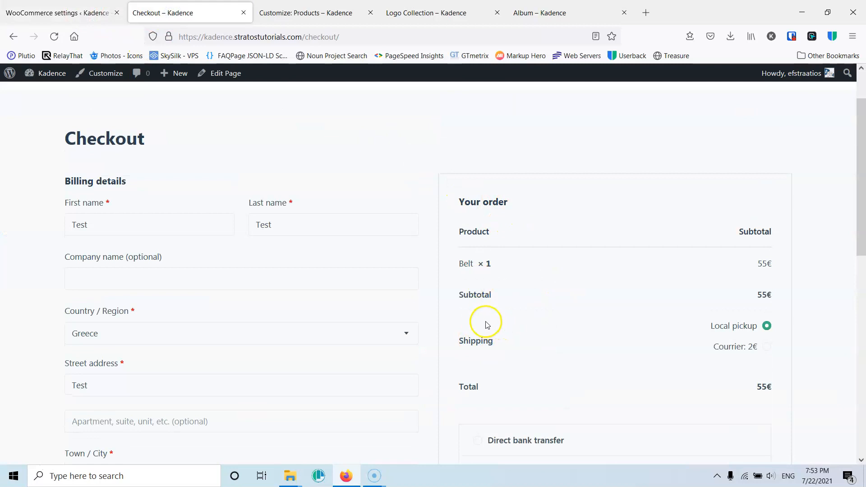
click(77, 12)
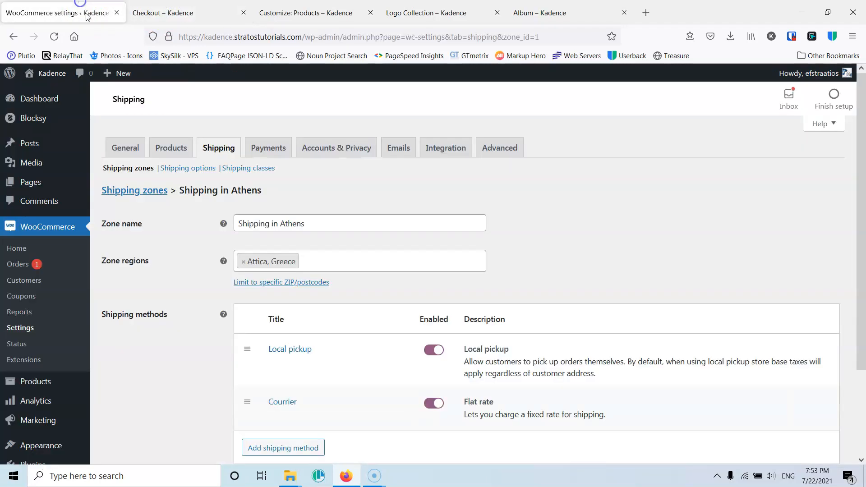
scroll(295, 282, down, 3)
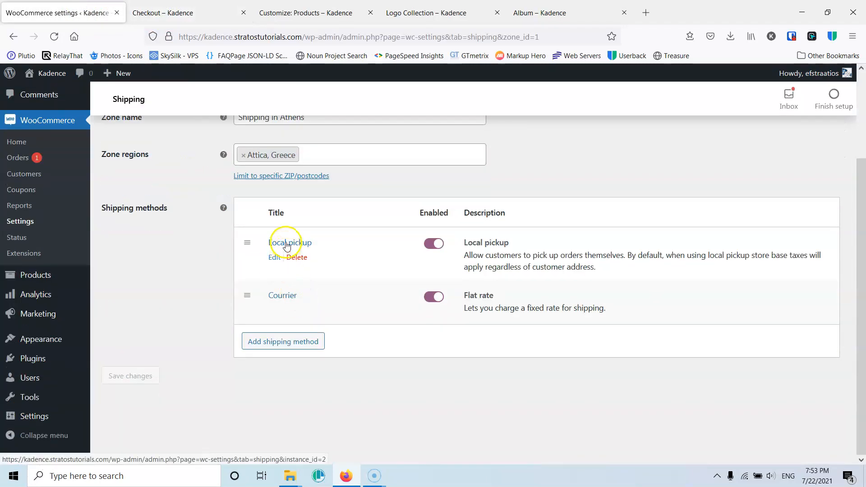
scroll(286, 246, up, 3)
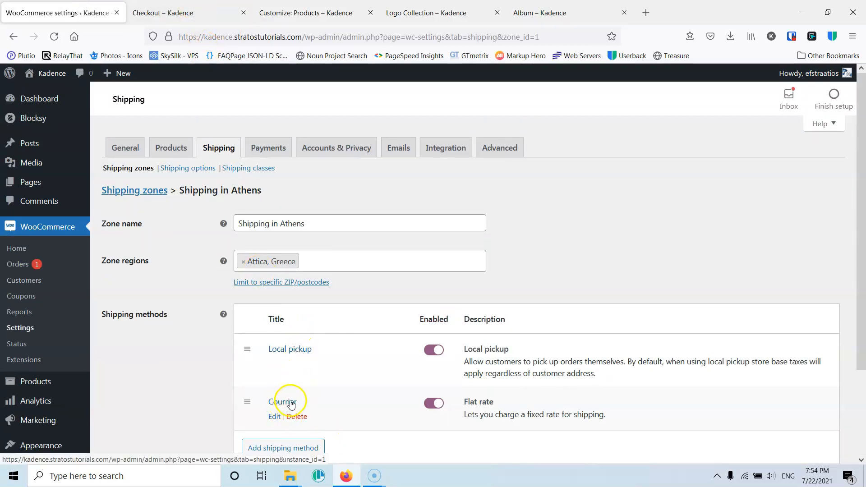
- Switch to the checkout page and select Courier as the shipping option
click(176, 12)
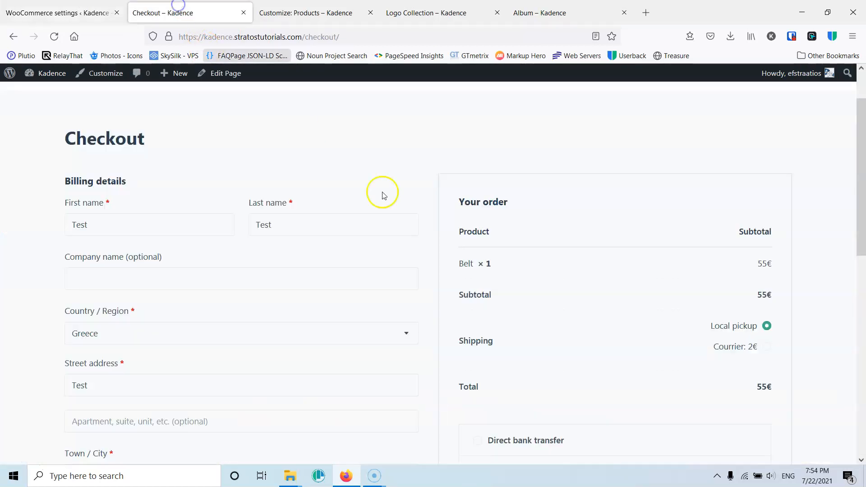
click(766, 348)
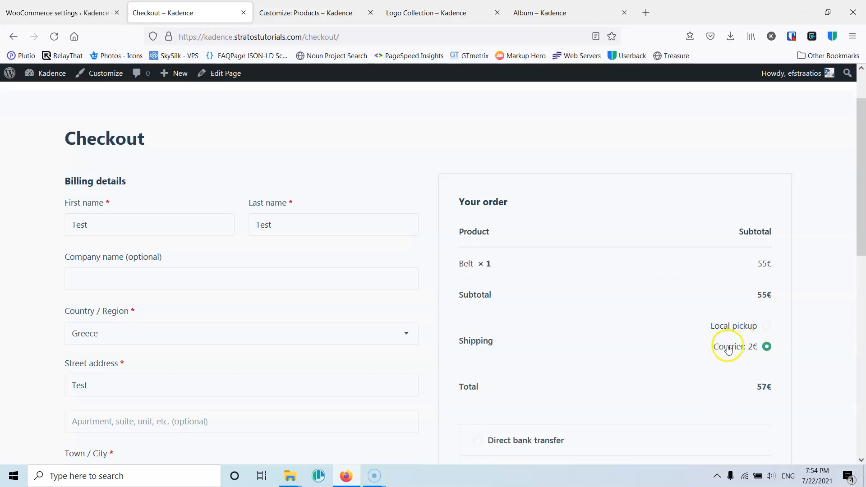
- Return to the WooCommerce shipping settings and open the Shipping zones overview
click(92, 11)
scroll(149, 199, down, 2)
scroll(159, 206, up, 2)
click(130, 190)
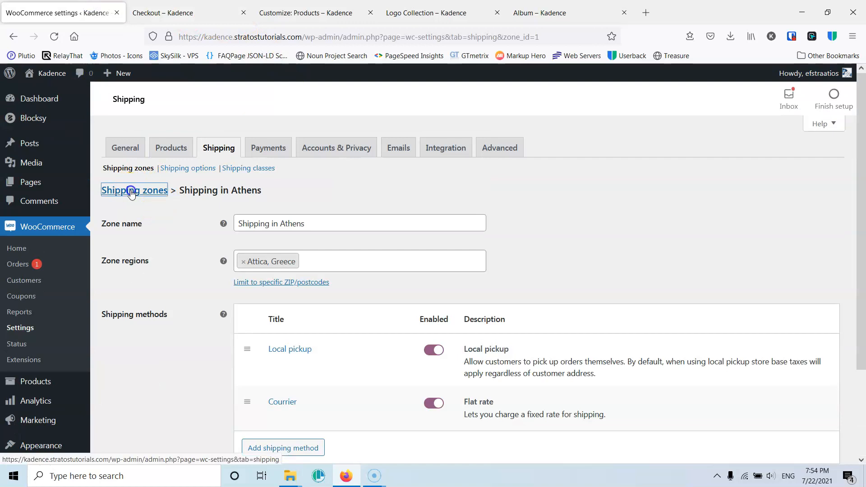
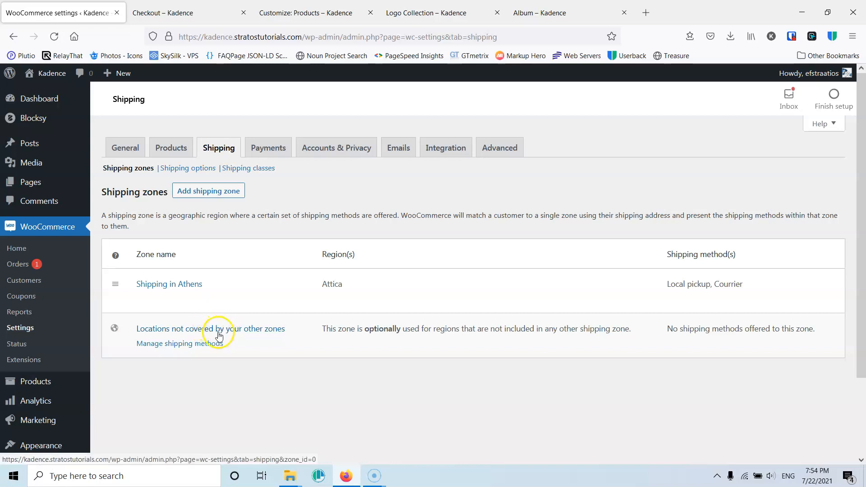
- Create a new shipping zone named Shipping in Cyprus with Cyprus as its zone region
click(227, 192)
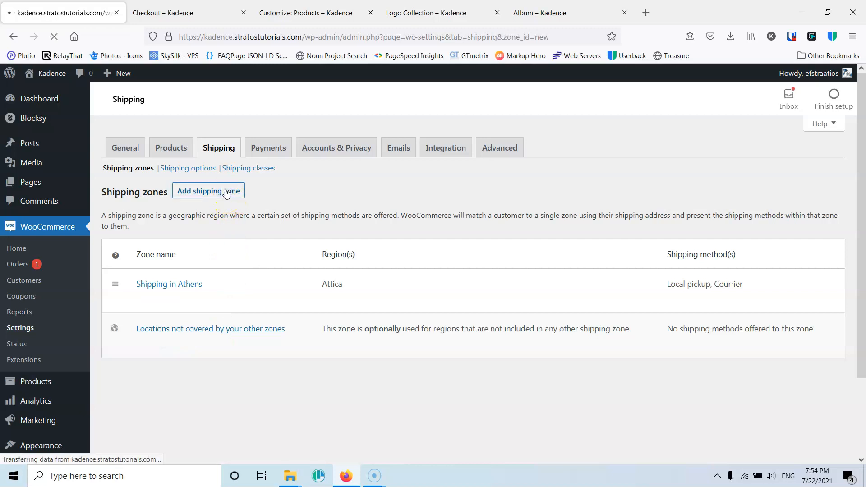
click(271, 225)
text(Shipping)
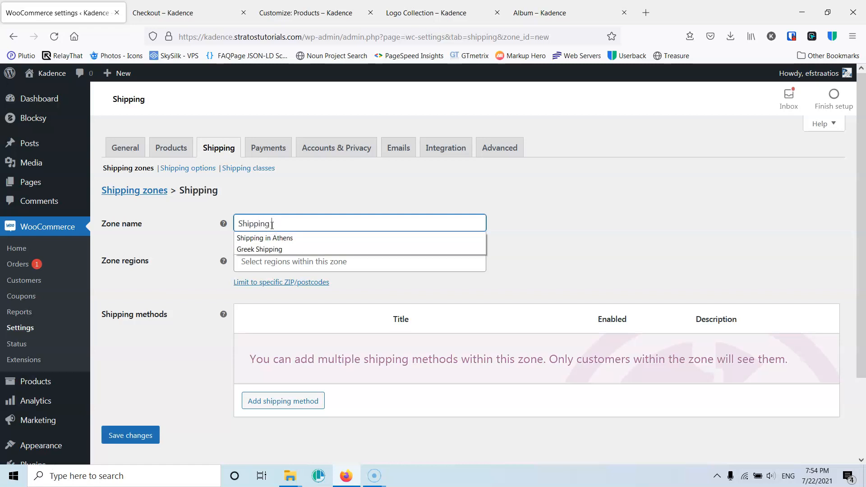
text( in Cyprus)
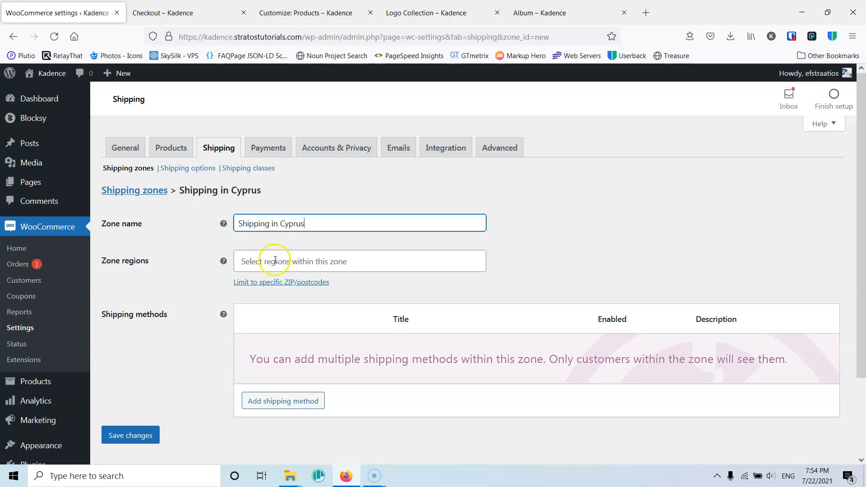
click(275, 261)
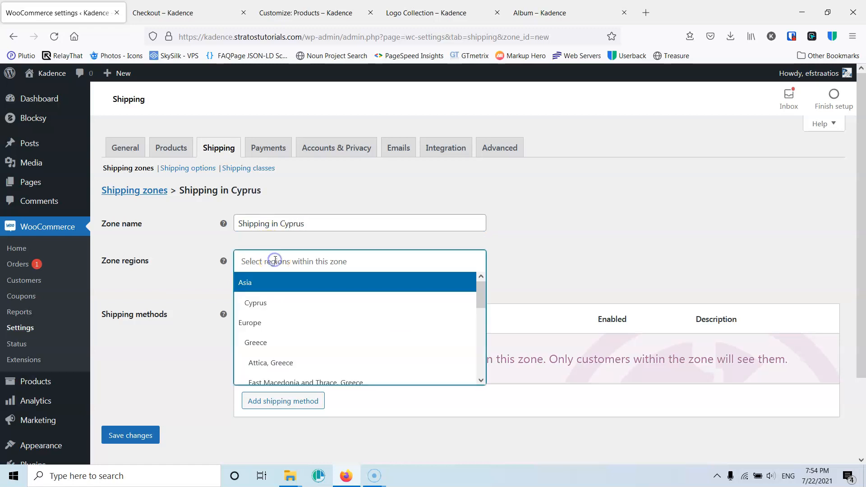
click(280, 305)
scroll(201, 284, down, 1)
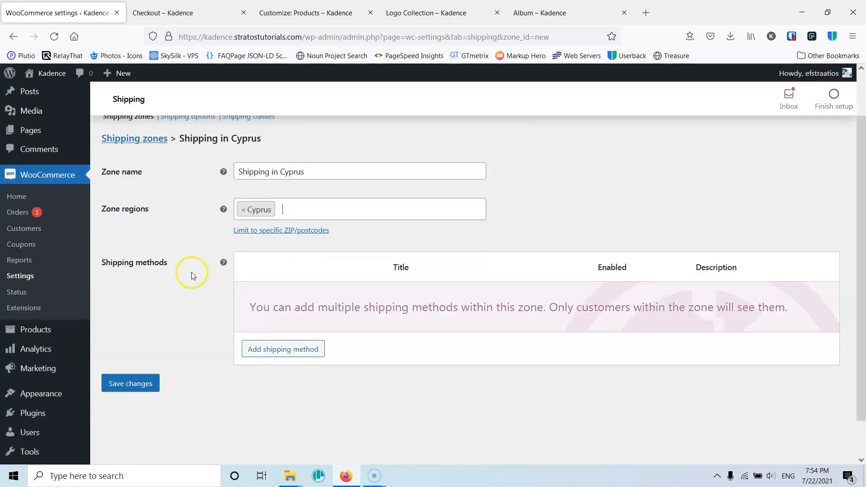
- Add a Flat rate shipping method to the Shipping in Cyprus zone
click(287, 344)
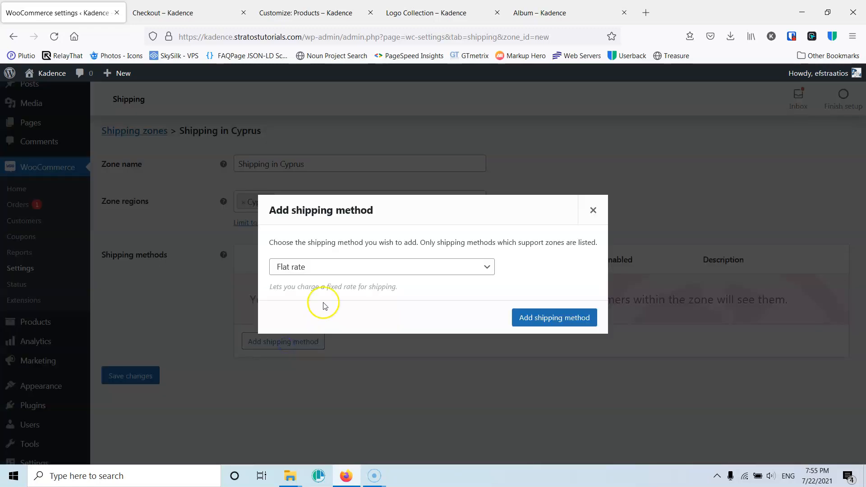
click(324, 267)
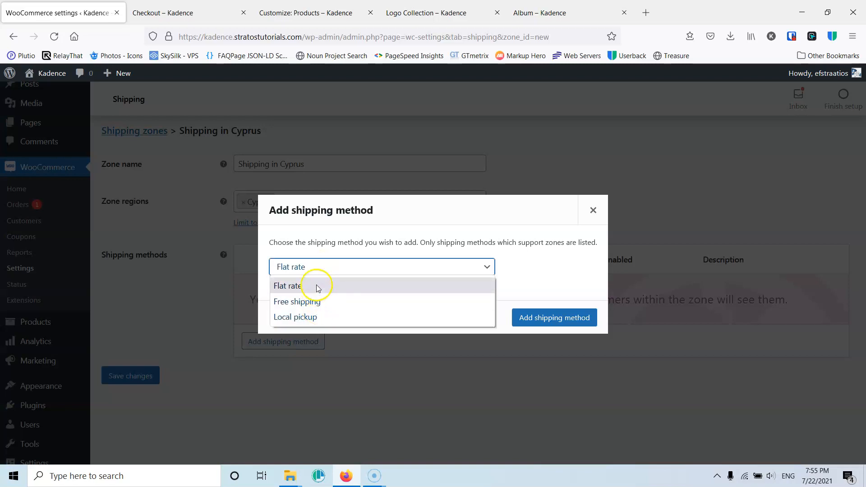
click(318, 288)
click(537, 318)
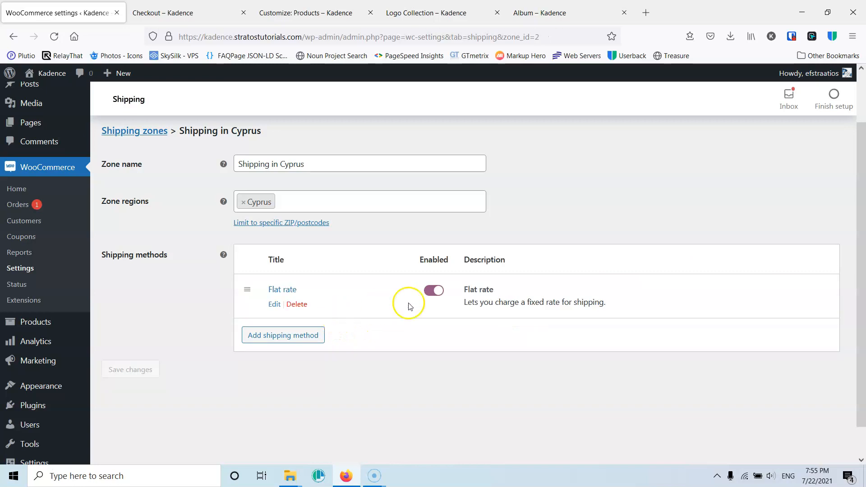
- Edit the flat rate method, setting its title to UPS and its cost to 50, and save it
click(274, 303)
click(361, 230)
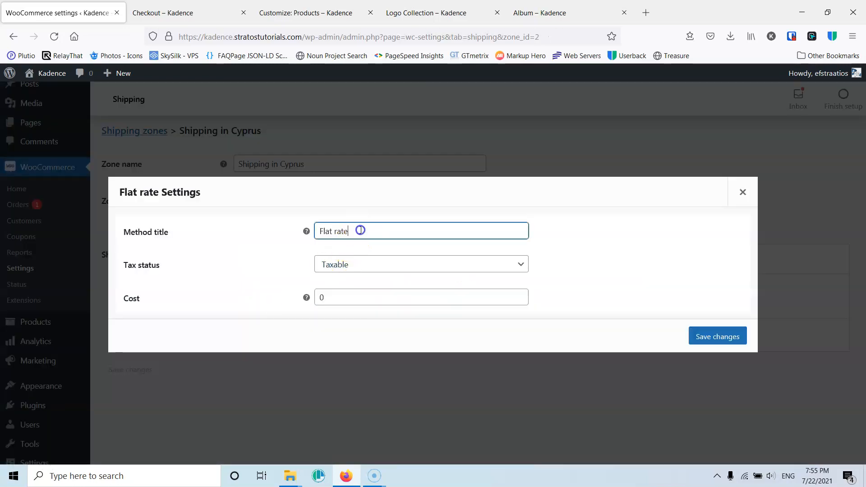
drag(360, 230, 284, 231)
text(S)
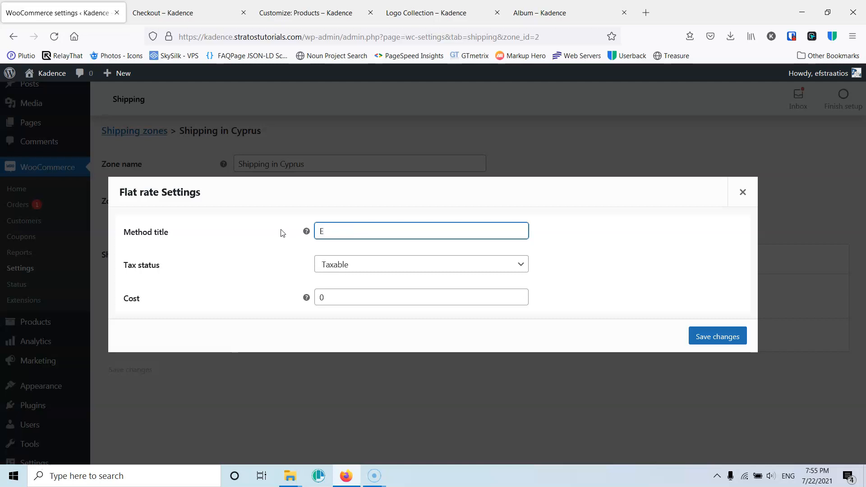
double_click(323, 230)
text(UPS)
double_click(343, 299)
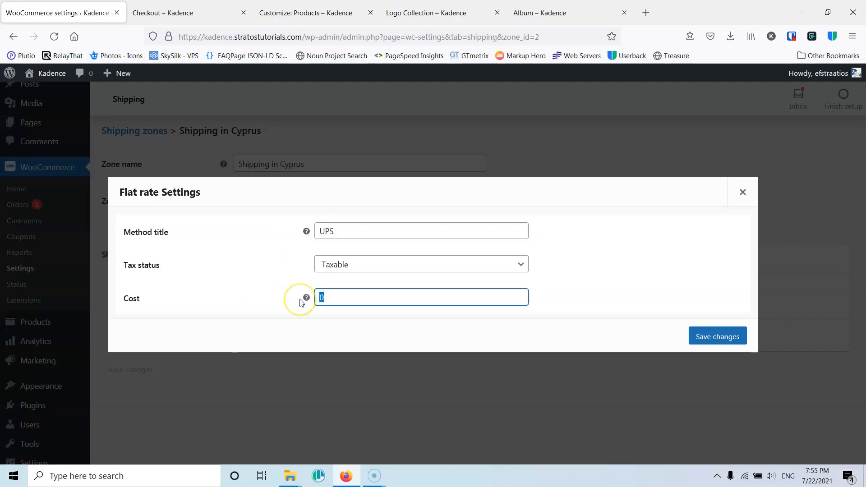
click(353, 264)
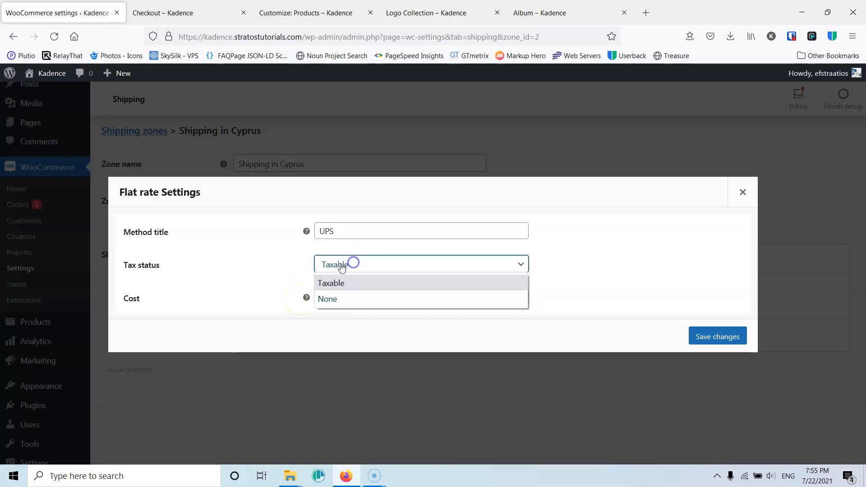
click(257, 255)
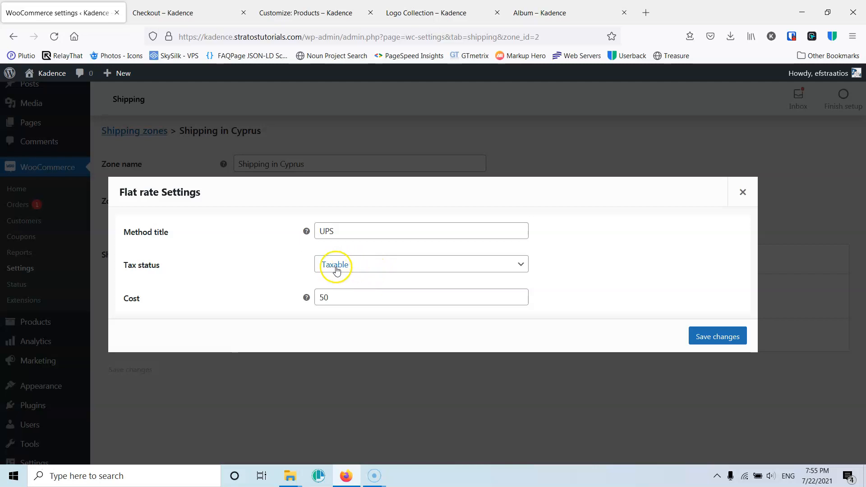
click(718, 337)
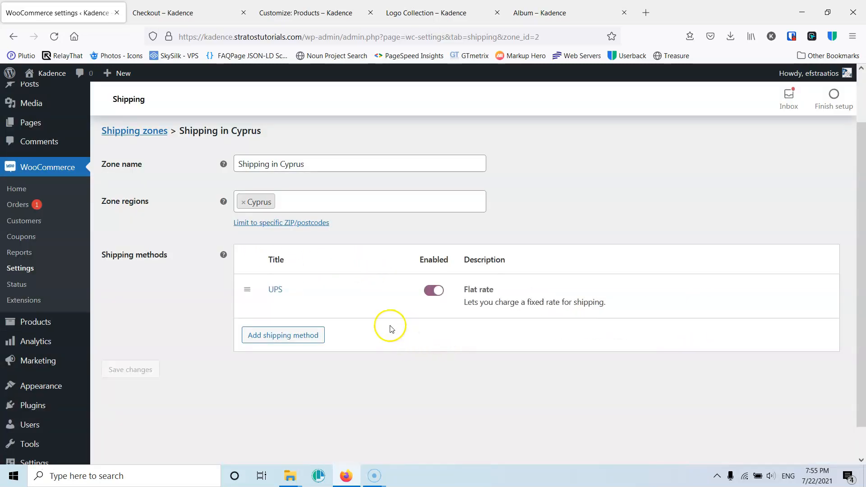
- Save the changes to the Shipping in Cyprus zone
click(328, 164)
text(g)
key(BackSpace)
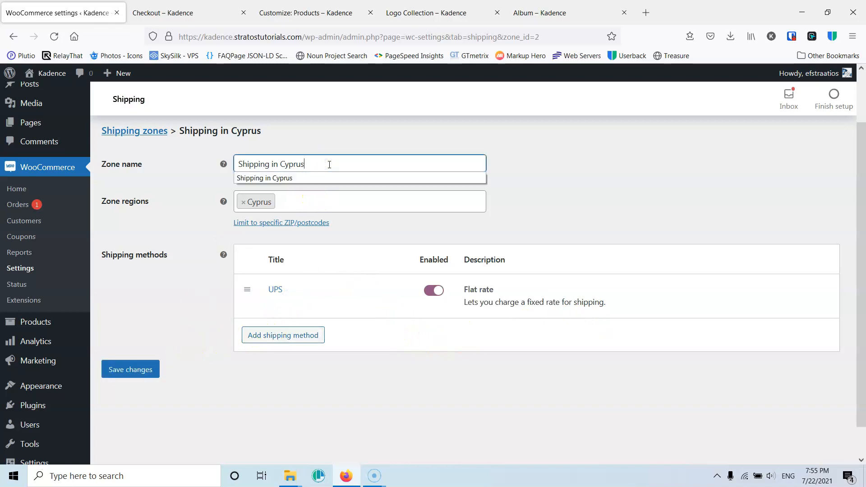
click(131, 370)
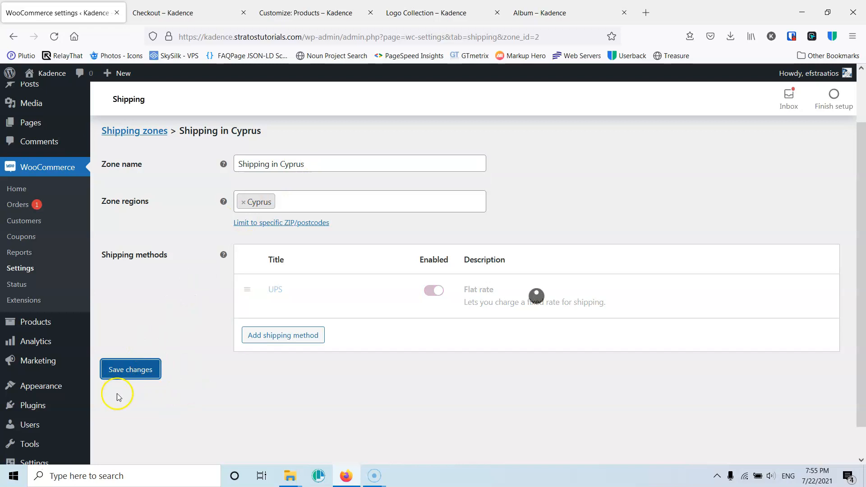
- Switch to the checkout page, reload it, and set the country to Cyprus to test the shipping options
click(181, 13)
click(54, 36)
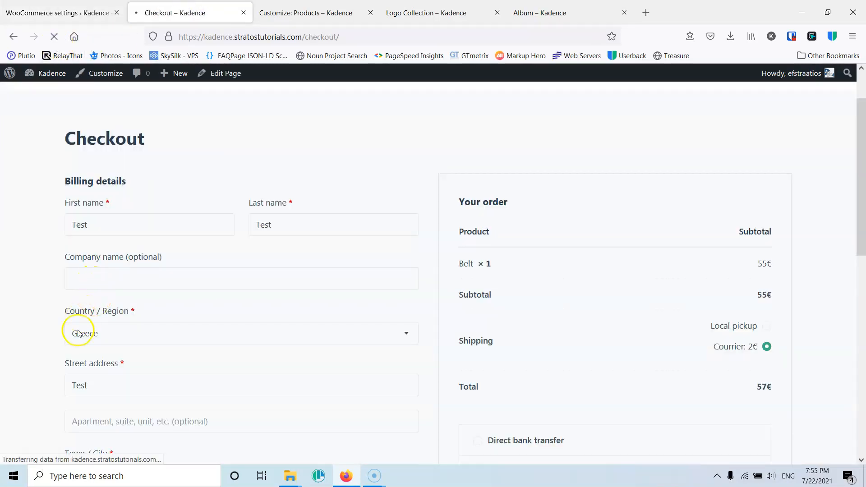
click(101, 335)
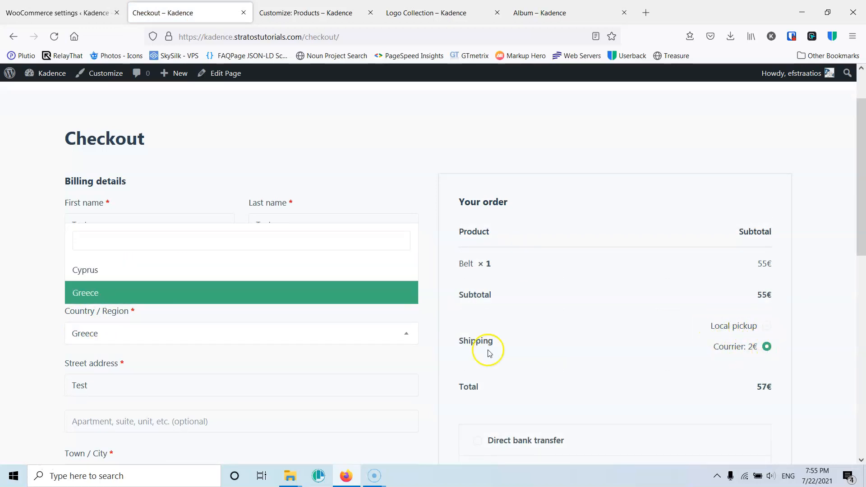
click(98, 272)
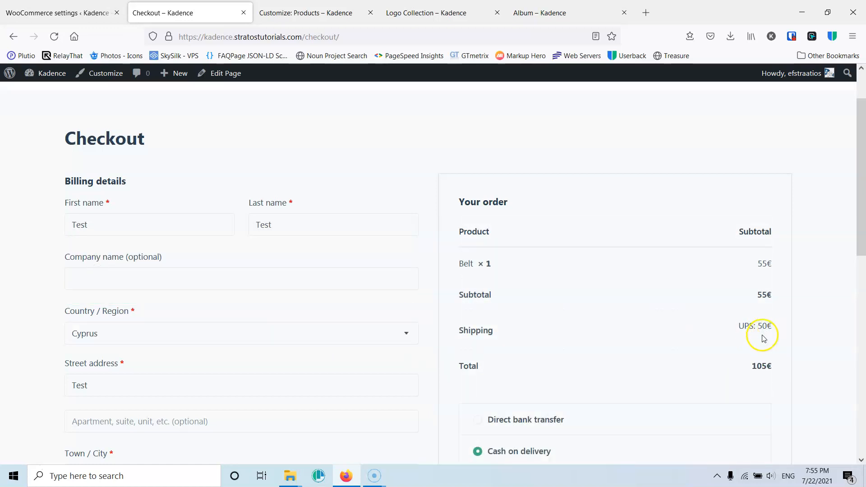
scroll(771, 332, down, 3)
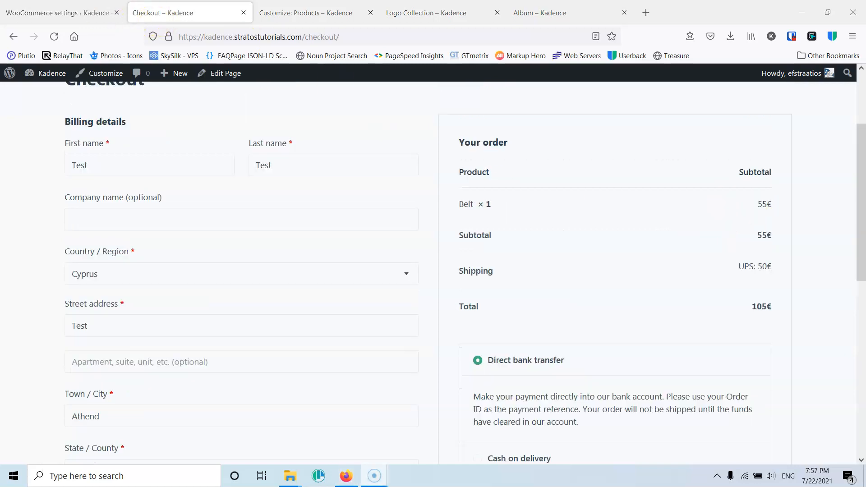
- Return to the WooCommerce settings and open the Locations not covered by your other zones zone
click(80, 15)
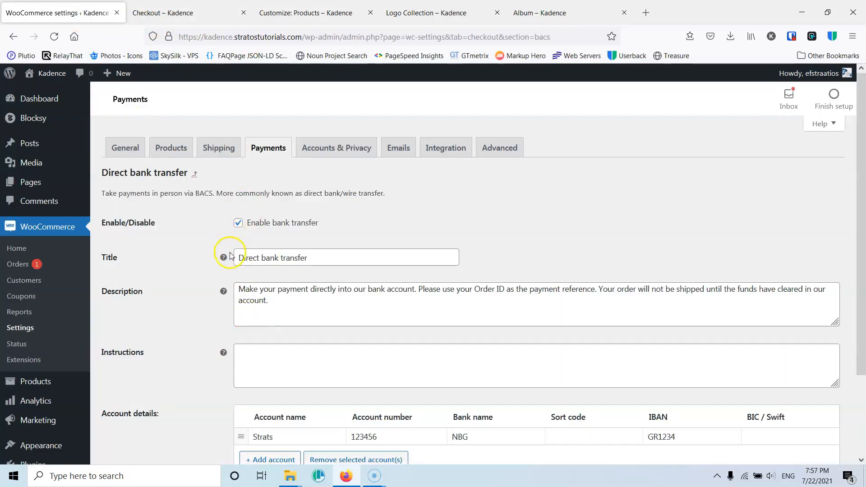
scroll(229, 264, down, 2)
scroll(140, 388, up, 2)
click(274, 151)
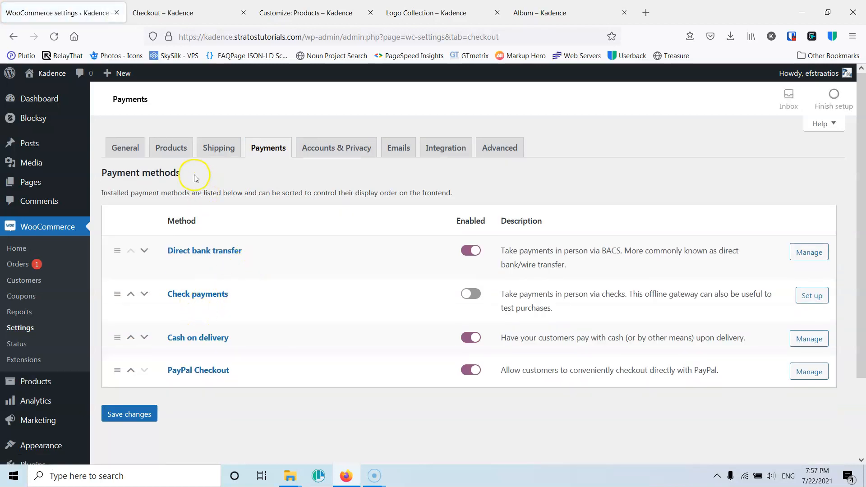
click(220, 150)
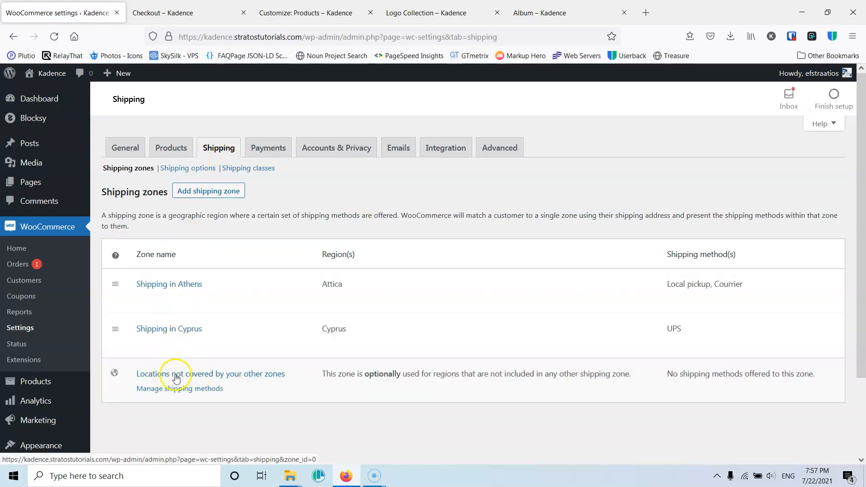
click(202, 377)
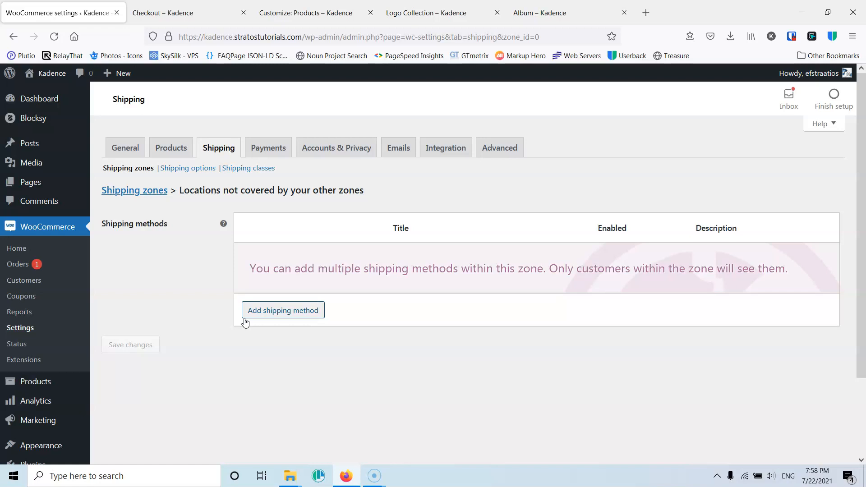
- Add a Free shipping method to the Locations not covered zone
click(280, 313)
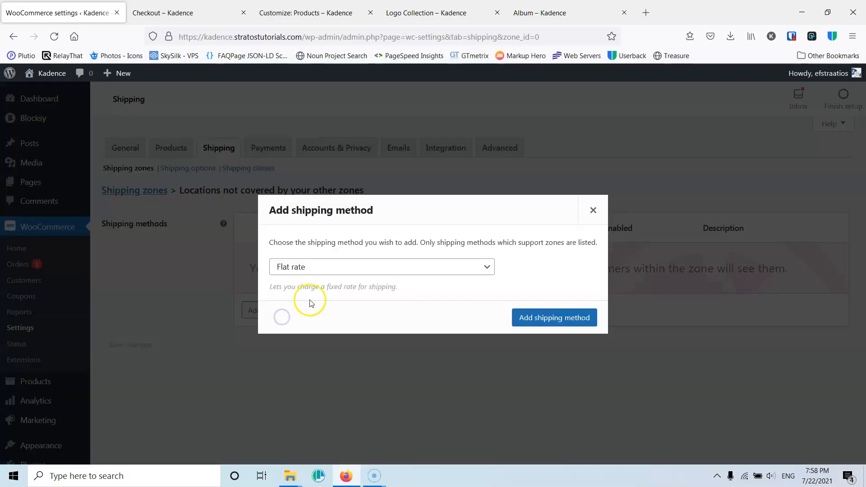
click(340, 268)
click(329, 299)
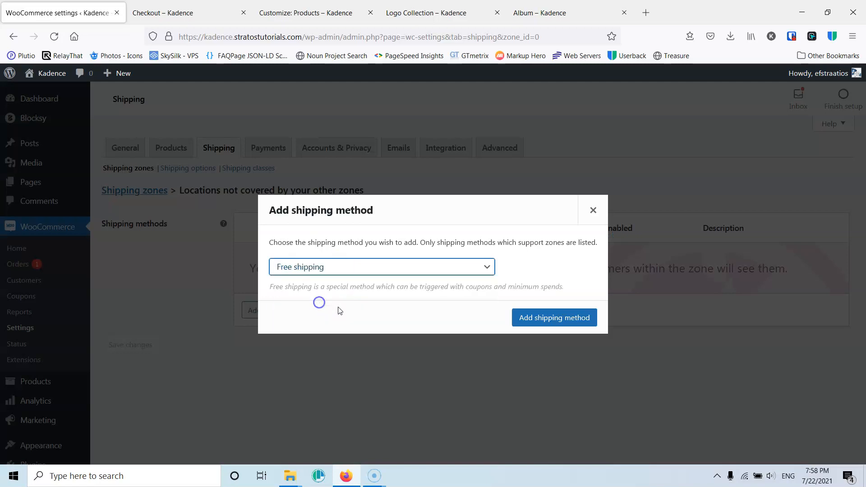
click(563, 317)
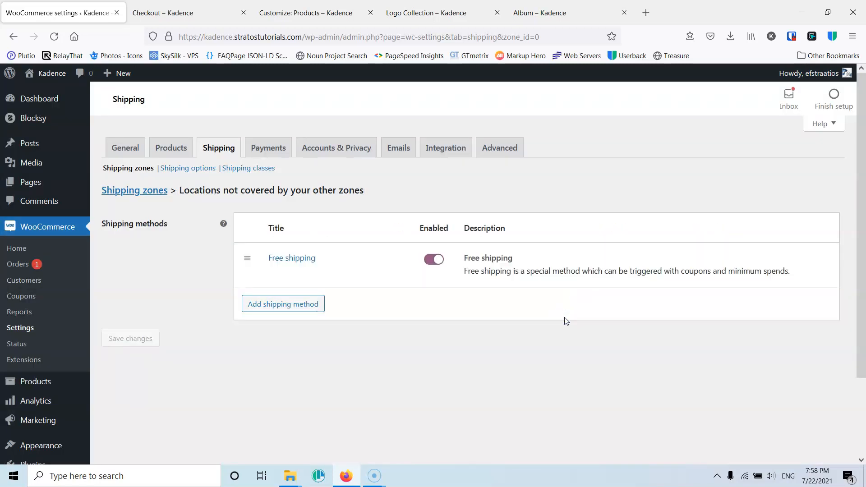
- Add a Flat rate shipping method to the Locations not covered zone
mouse_move(299, 257)
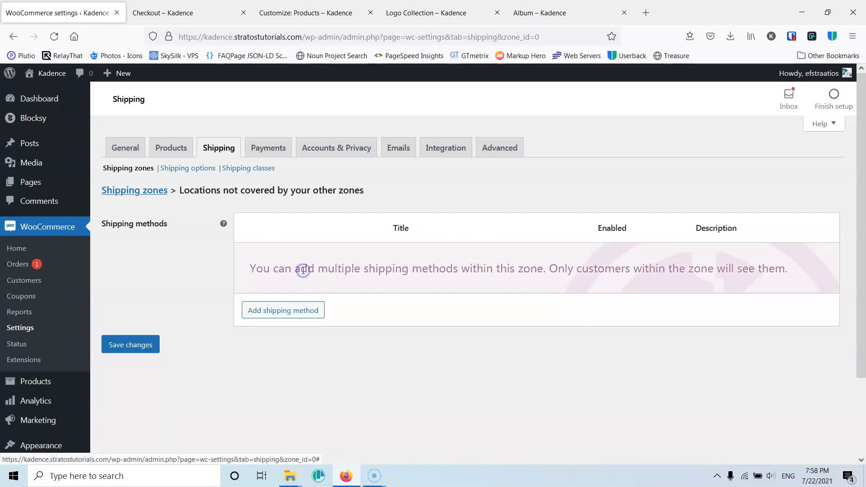
click(303, 309)
click(308, 267)
click(309, 285)
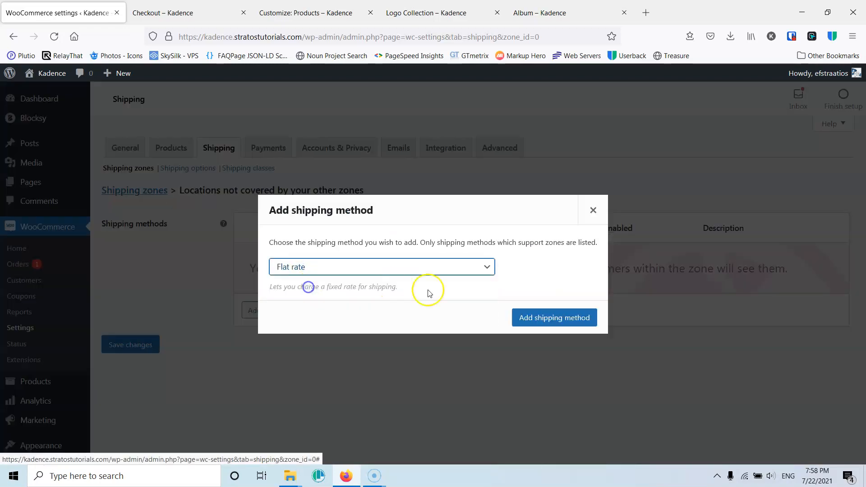
click(522, 316)
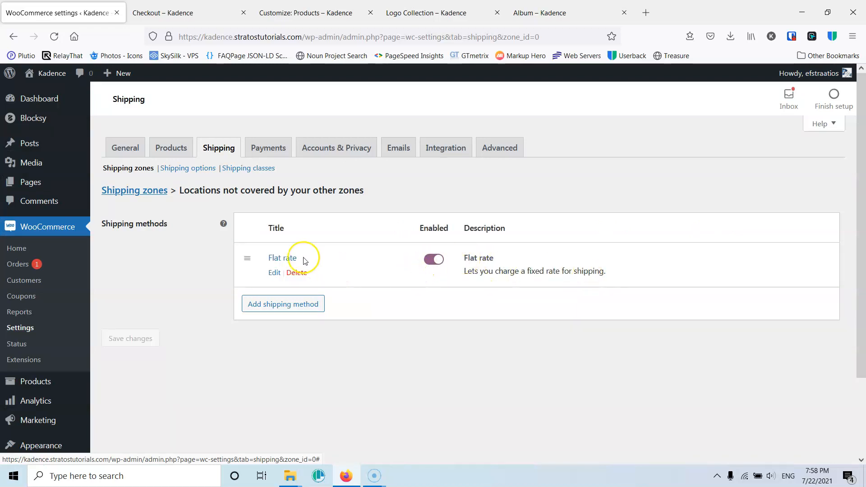
- Edit the flat rate method, setting its title to ACS and its cost to 25, and save it
click(275, 272)
drag(371, 235, 277, 231)
text(AC)
double_click(334, 298)
text(25)
click(717, 336)
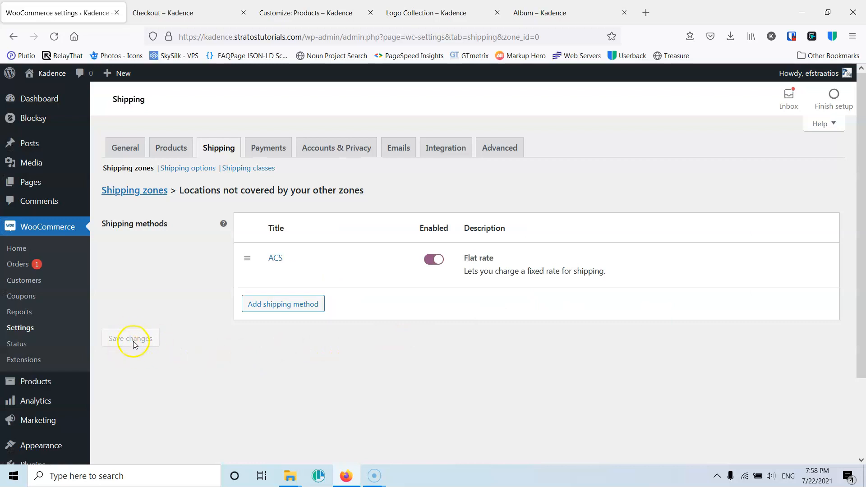
- Switch to the checkout page, reload it, and set the country back to Greece to review the shipping options
click(176, 17)
click(55, 36)
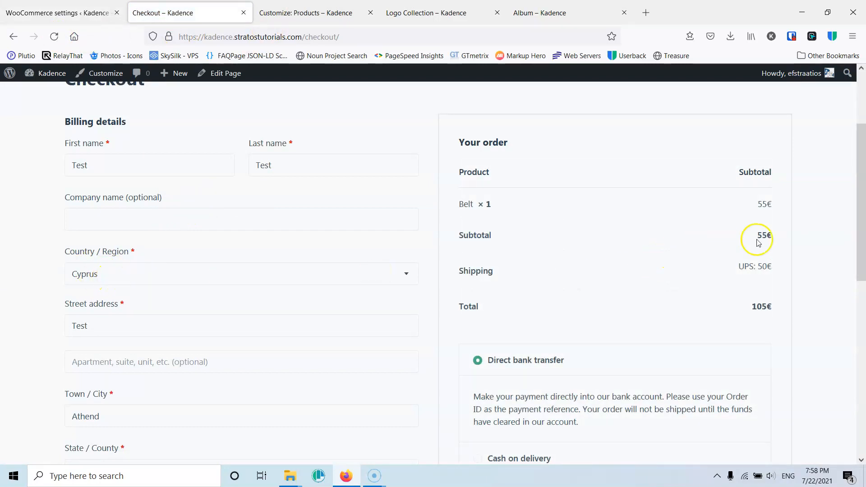
click(122, 279)
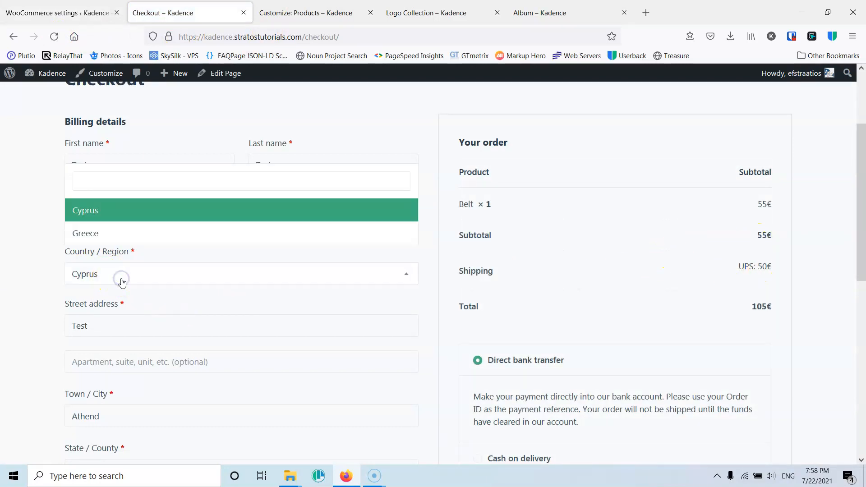
click(113, 234)
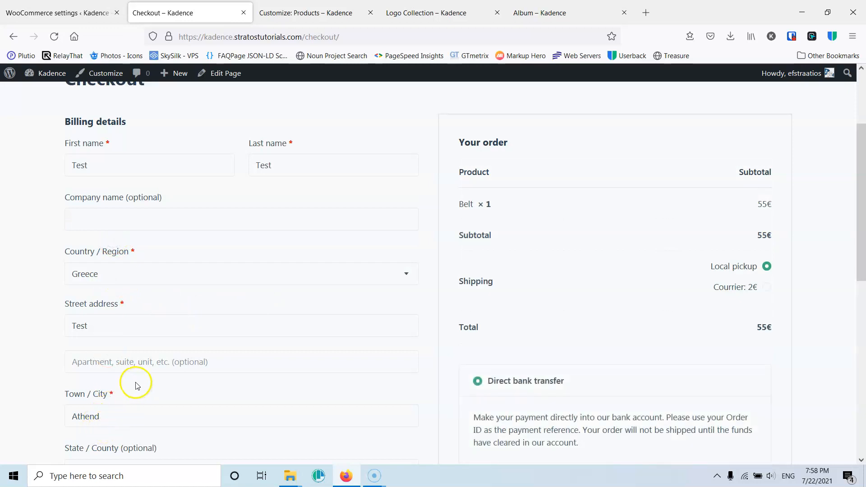
scroll(122, 388, down, 1)
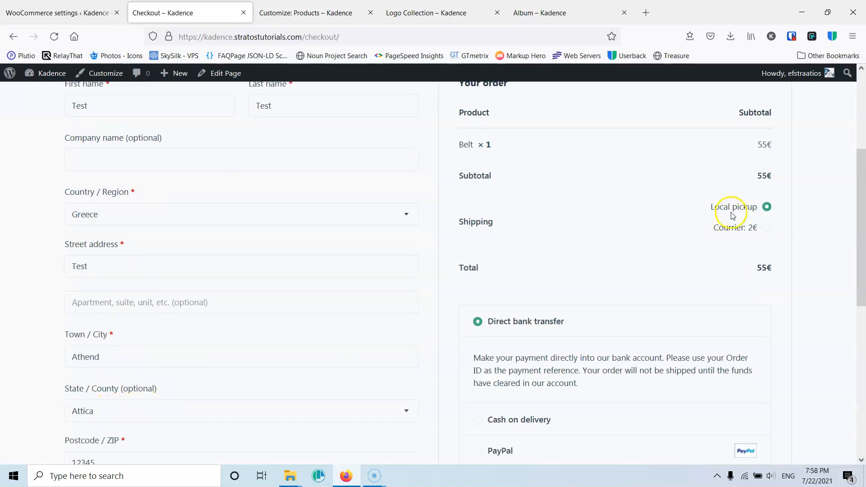
- Change the checkout State / County to West Greece to test which shipping options apply
scroll(109, 375, down, 2)
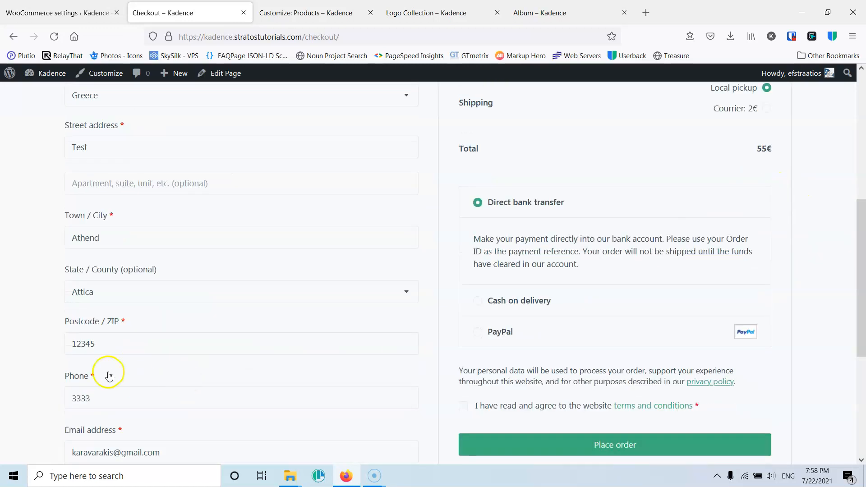
click(100, 295)
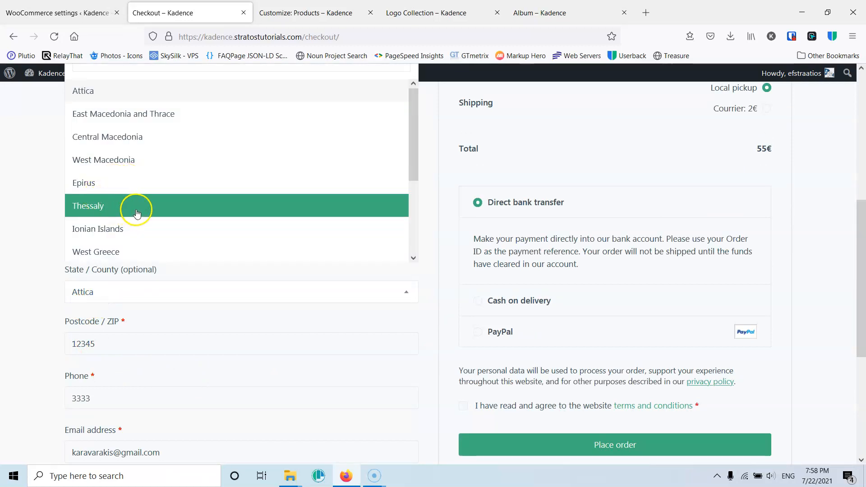
click(127, 248)
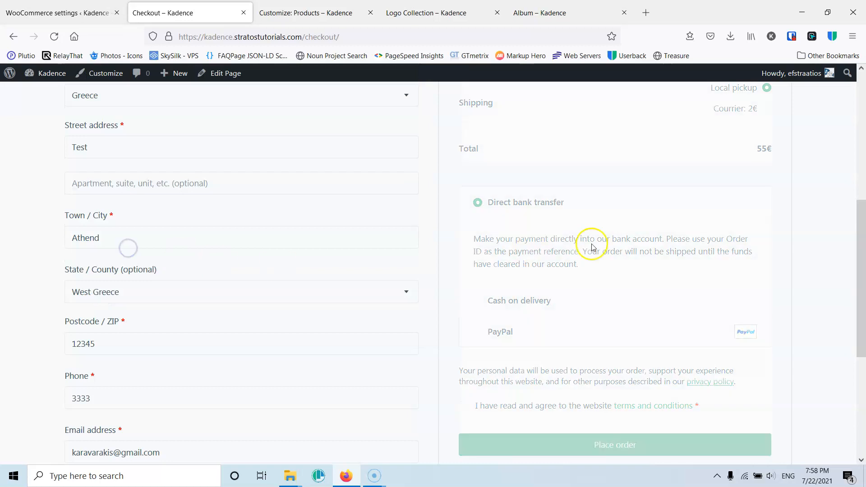
scroll(780, 237, up, 3)
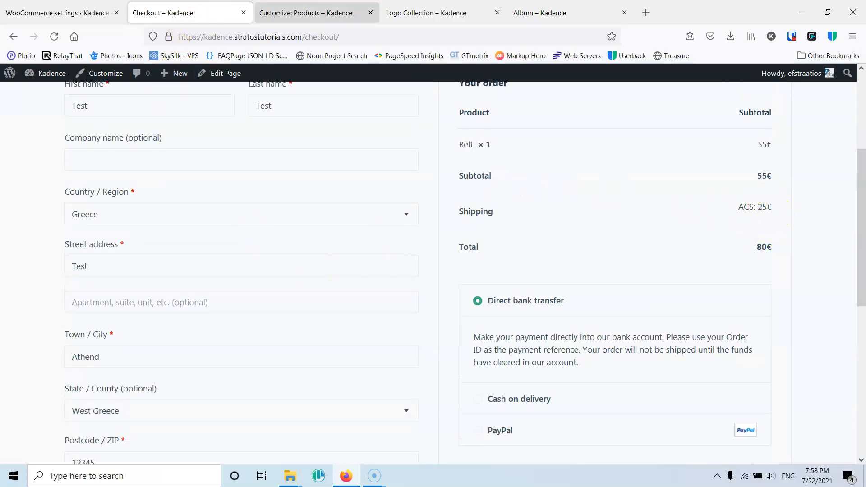
- Open the Shipping options section of the WooCommerce shipping settings
click(306, 9)
click(85, 9)
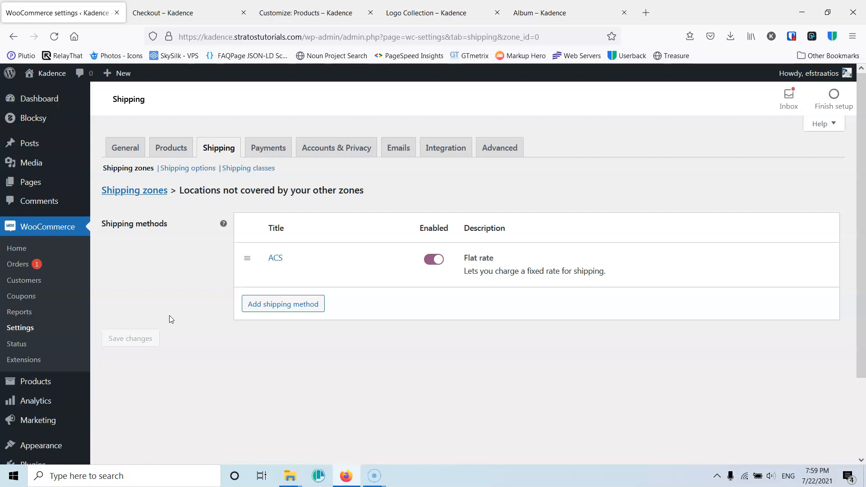
click(192, 170)
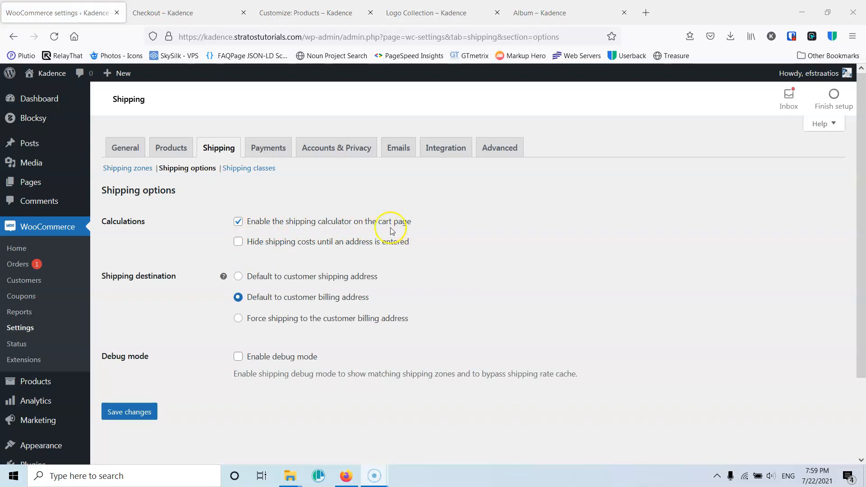
- Switch to the storefront and open the cart page to review the shipping totals
click(170, 11)
scroll(625, 247, up, 4)
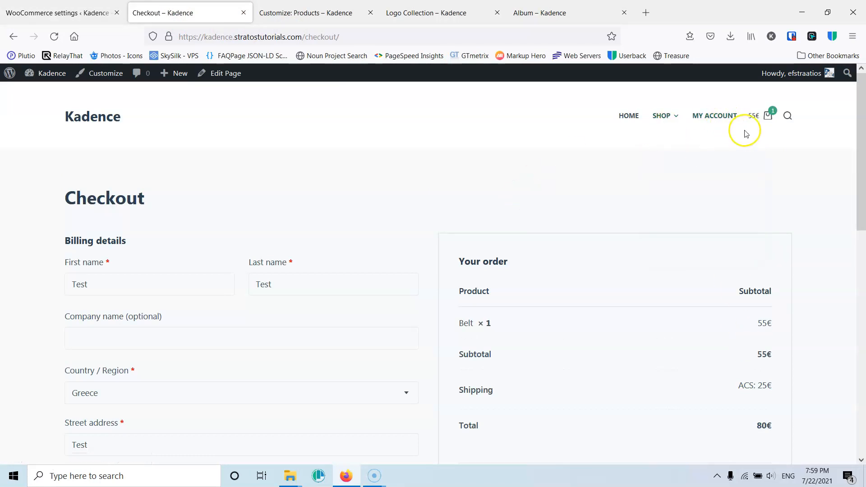
mouse_move(766, 116)
click(645, 233)
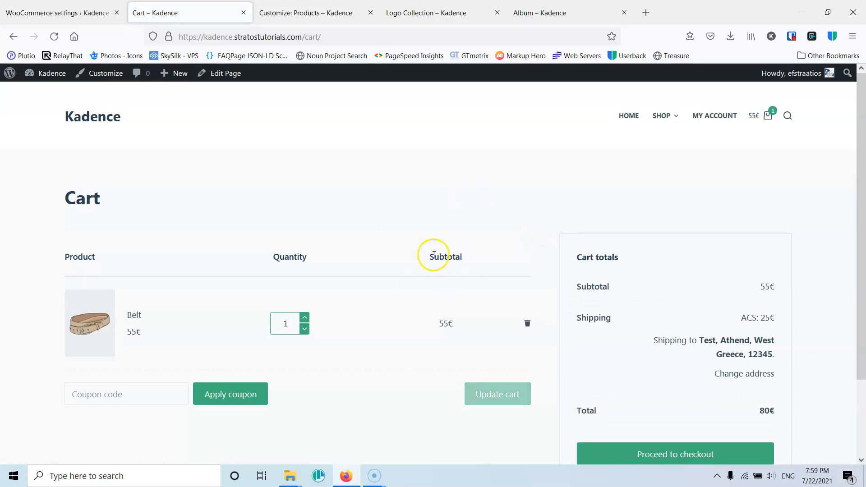
scroll(433, 255, down, 2)
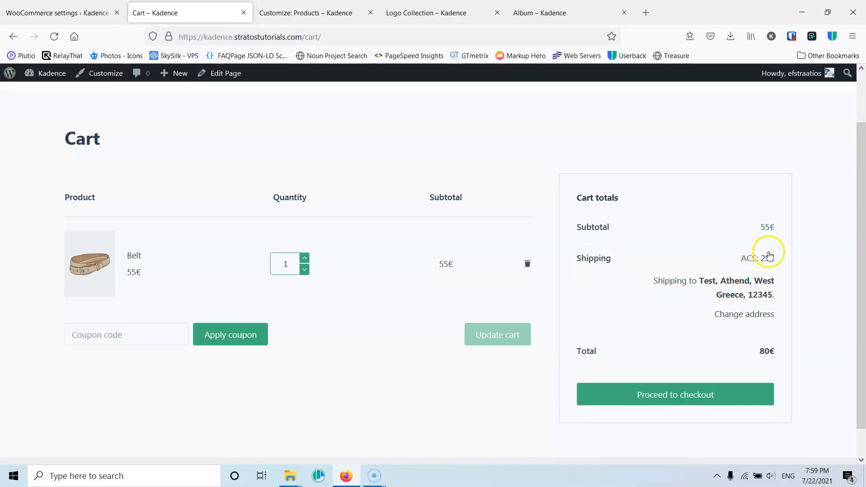
- Create a shipping class named Van UPS with the description Van UPS Delivery and save it
click(45, 13)
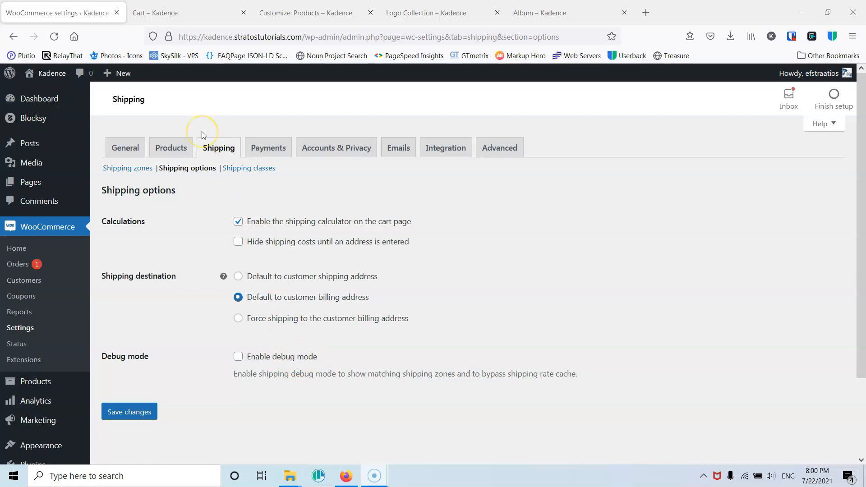
click(242, 169)
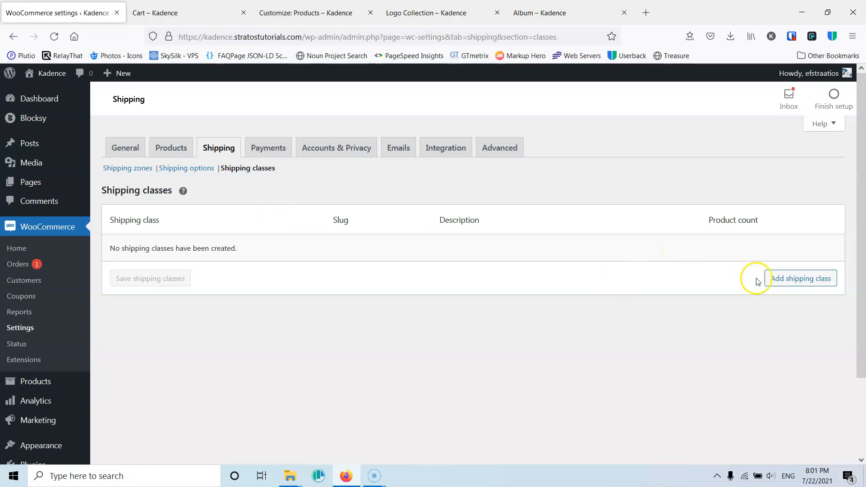
click(781, 279)
click(211, 252)
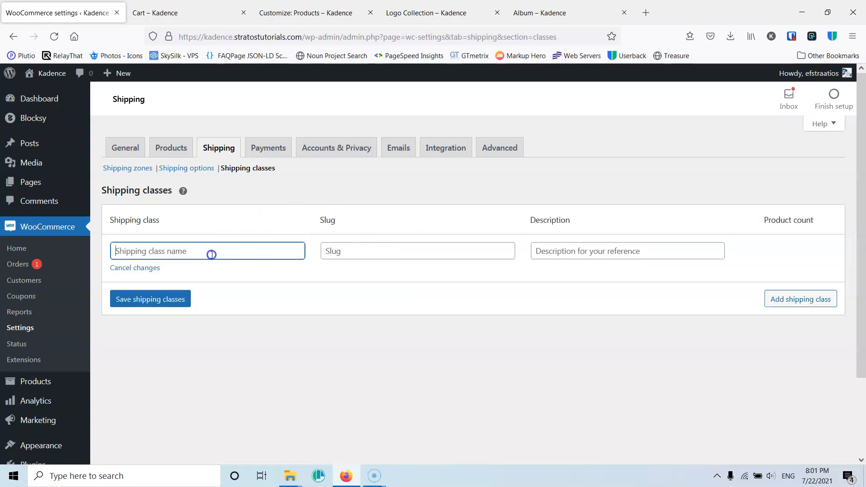
text(Van UPS)
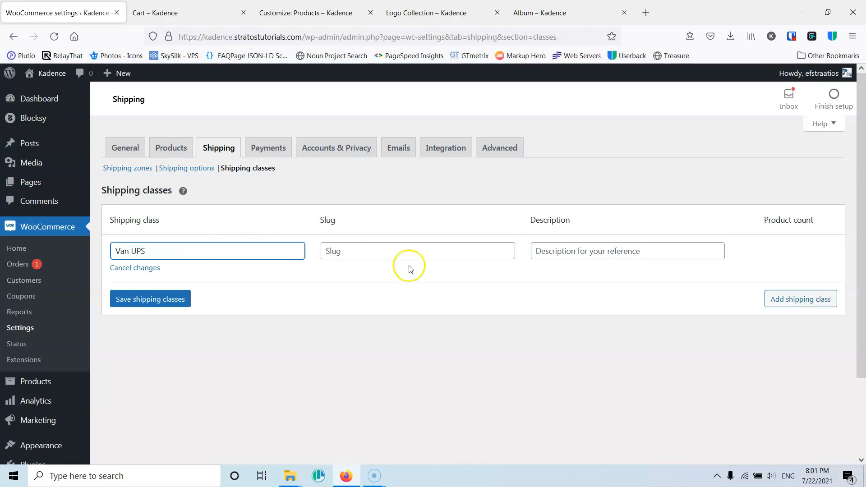
click(592, 252)
triple_click(167, 249)
key(ctrl+c)
click(617, 251)
key(ctrl+v)
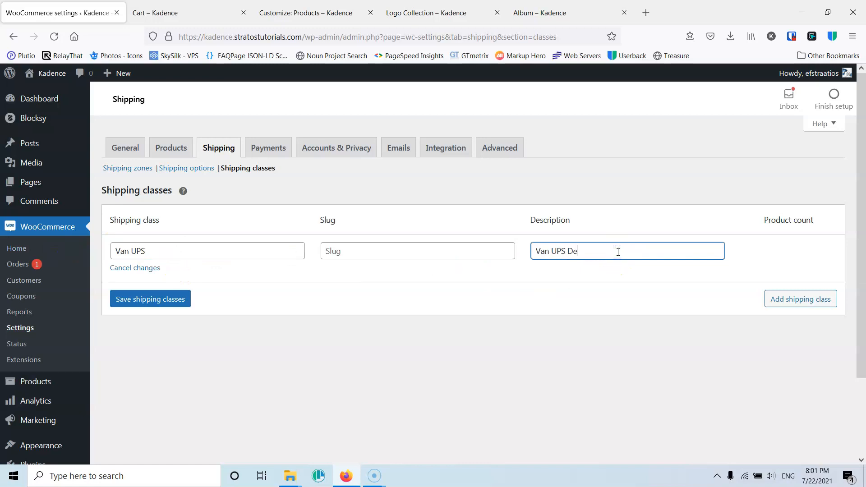
text(Delivery)
click(162, 303)
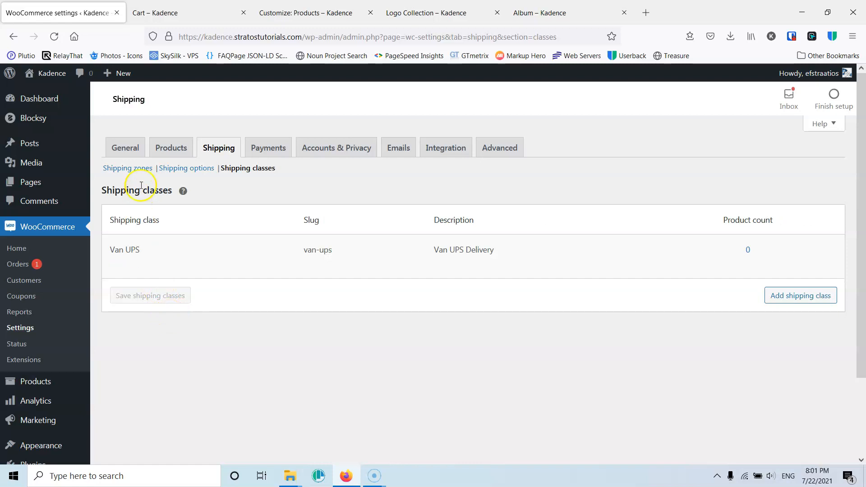
- Add a Flat rate shipping method to the Shipping in Athens zone
click(133, 173)
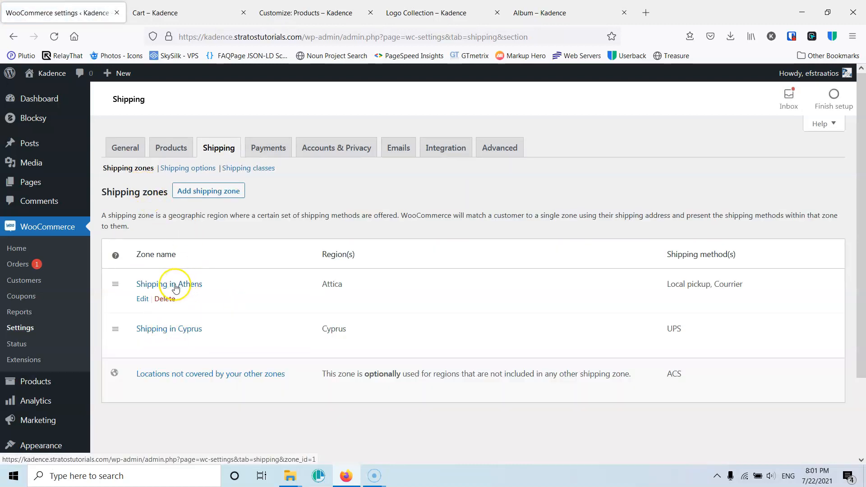
click(178, 285)
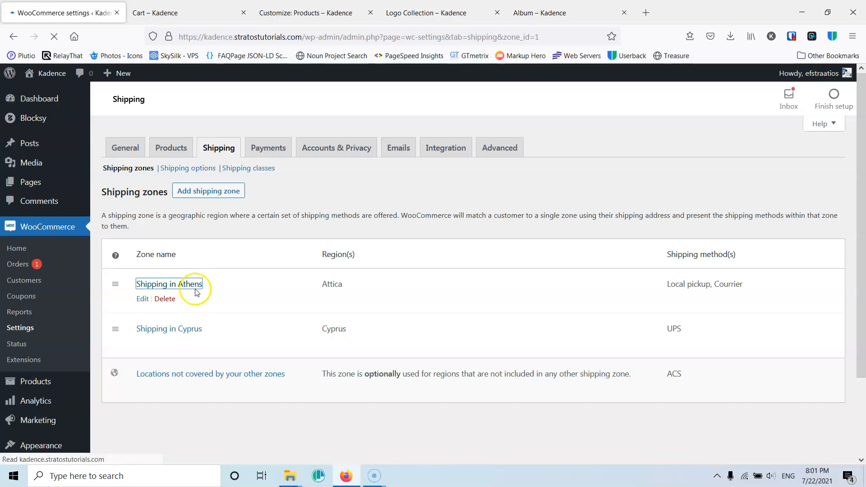
scroll(305, 293, down, 2)
scroll(305, 288, up, 2)
scroll(306, 284, down, 1)
click(280, 391)
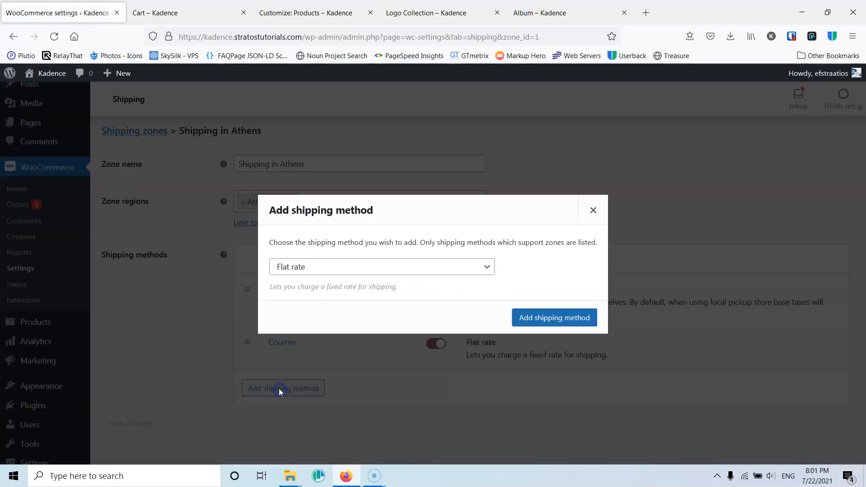
click(330, 266)
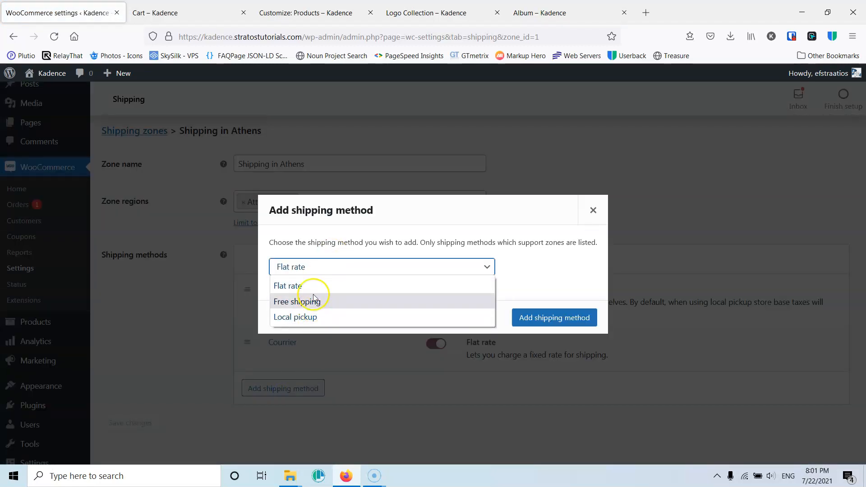
click(297, 286)
click(537, 318)
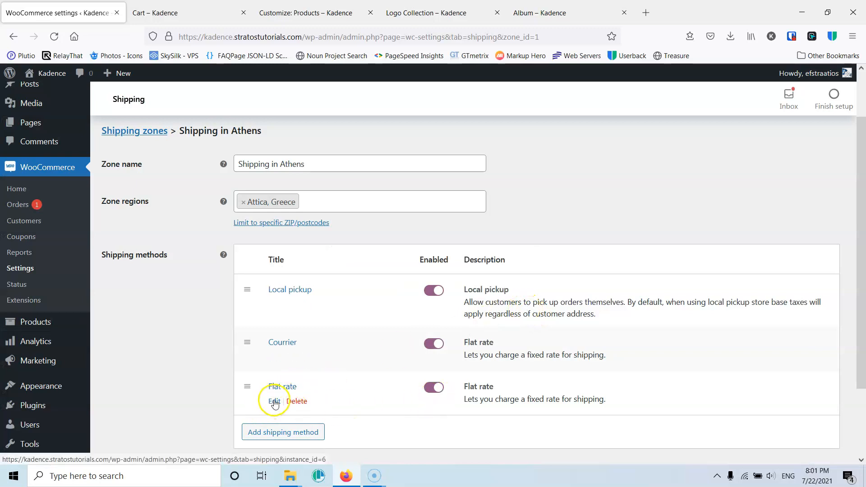
- Edit the new flat rate, setting its title to UPS VAN Delivery and its cost to 150, and save it
click(272, 401)
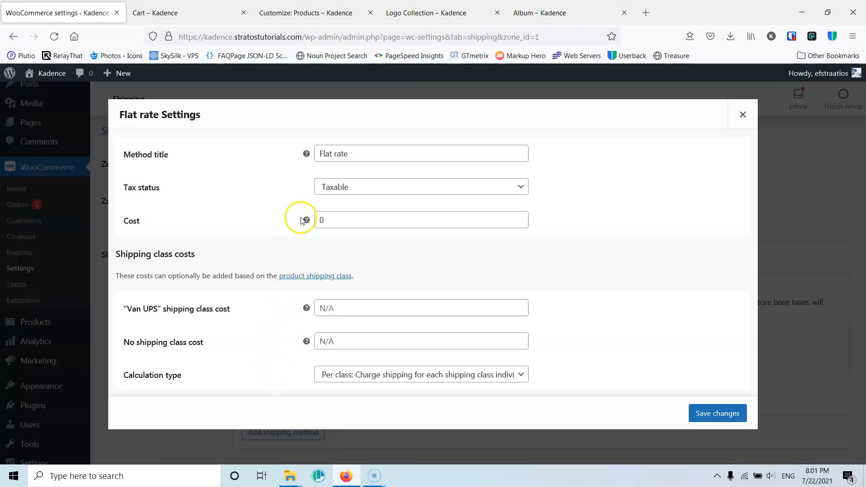
double_click(339, 221)
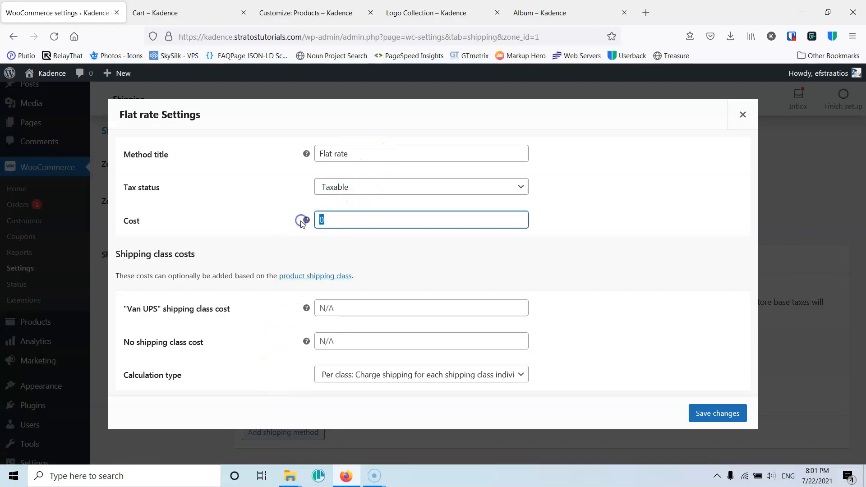
text(15)
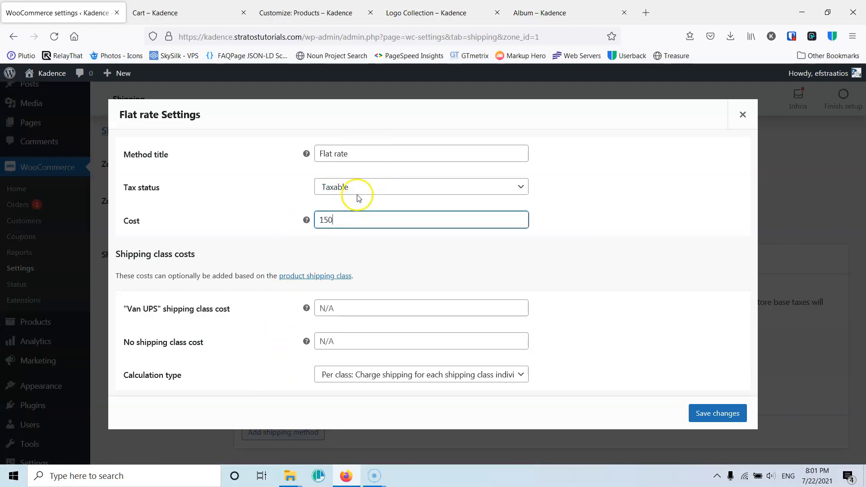
drag(353, 154, 273, 161)
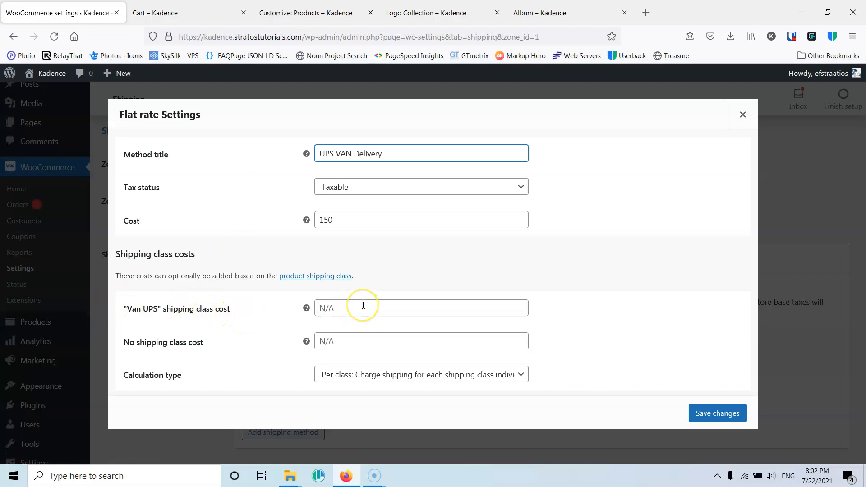
click(339, 295)
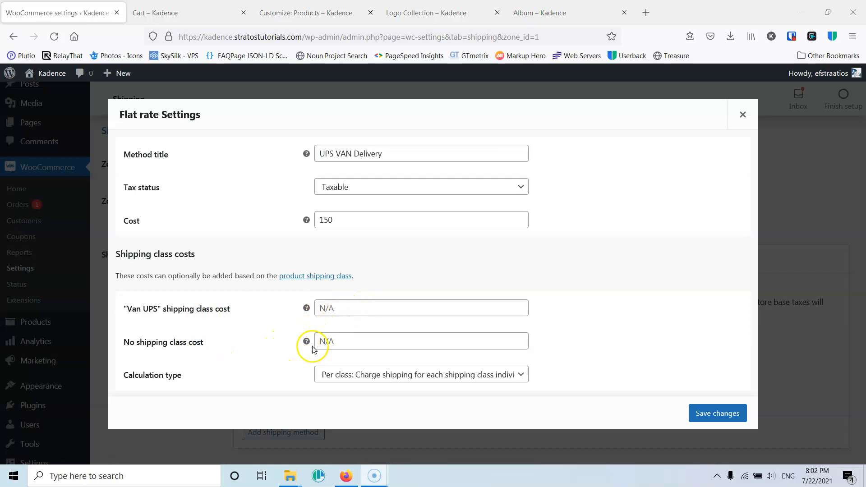
mouse_move(308, 343)
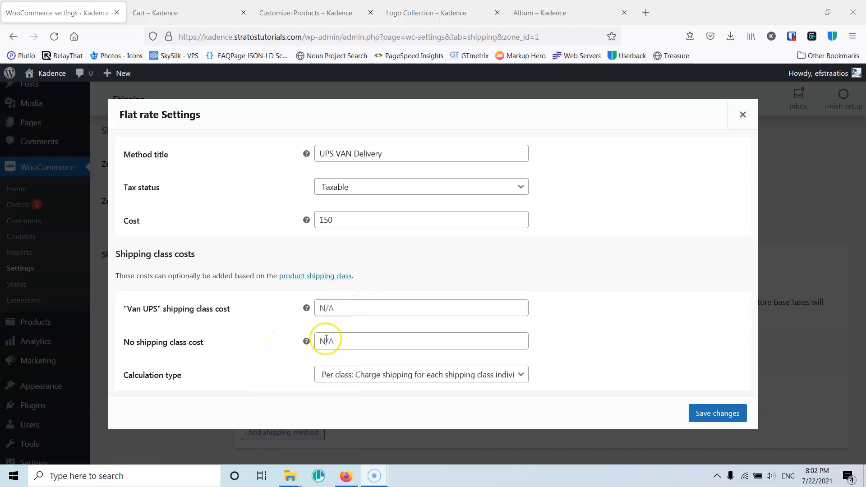
click(408, 376)
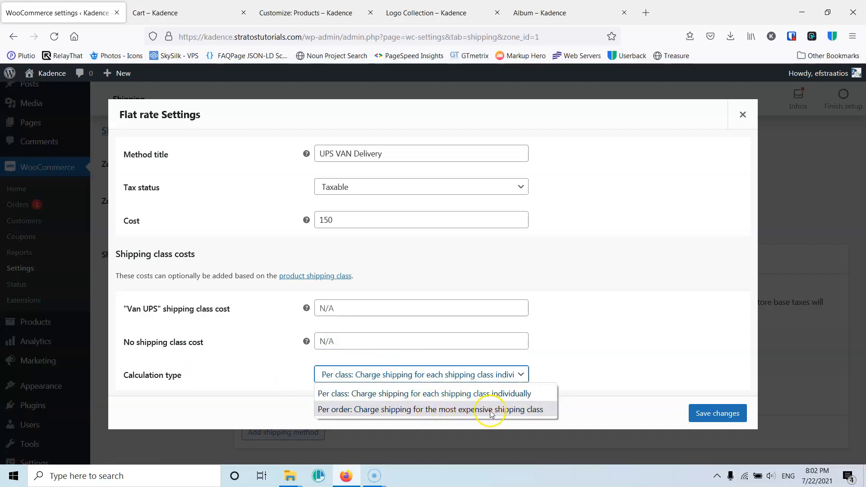
click(580, 344)
click(699, 412)
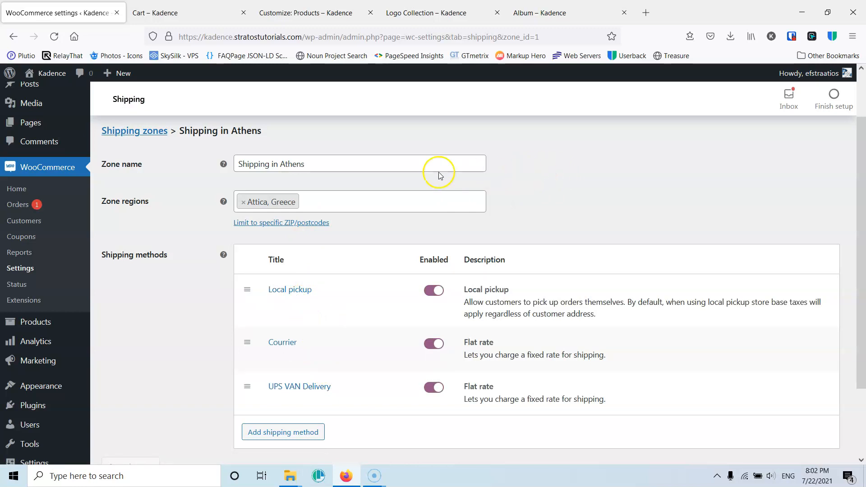
- Open the Belt product from the cart and then its product edit page in new tabs
click(184, 16)
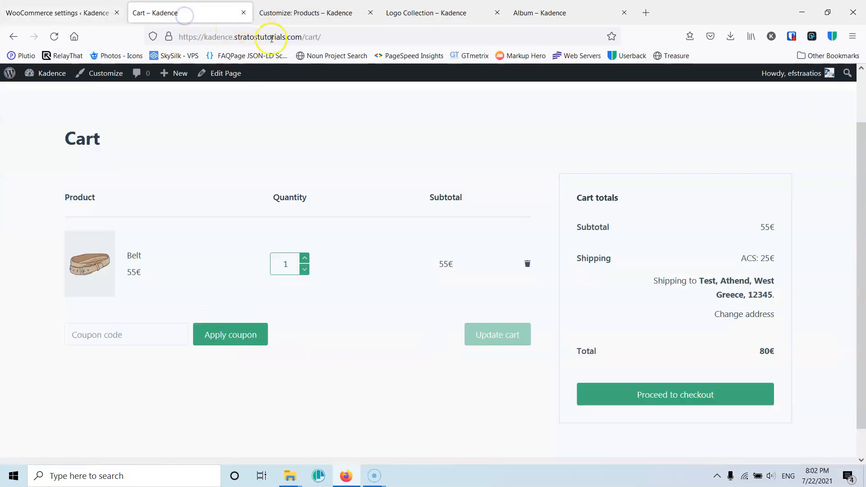
middle_click(134, 255)
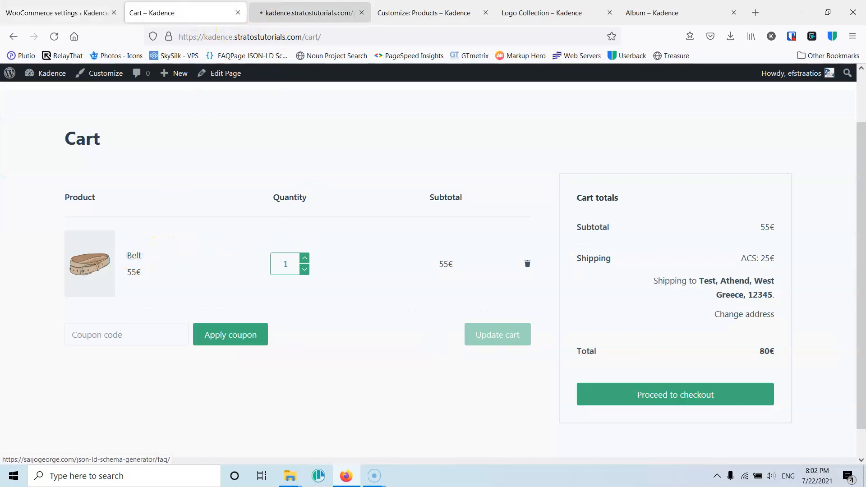
click(286, 10)
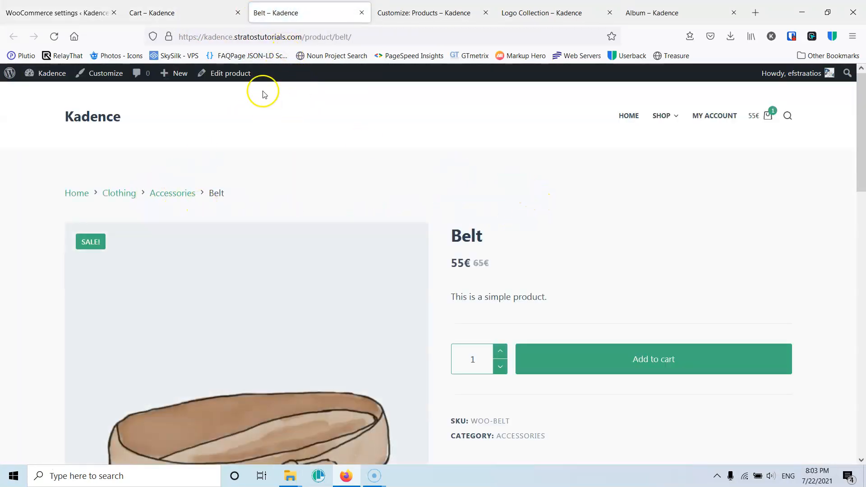
middle_click(228, 73)
click(361, 13)
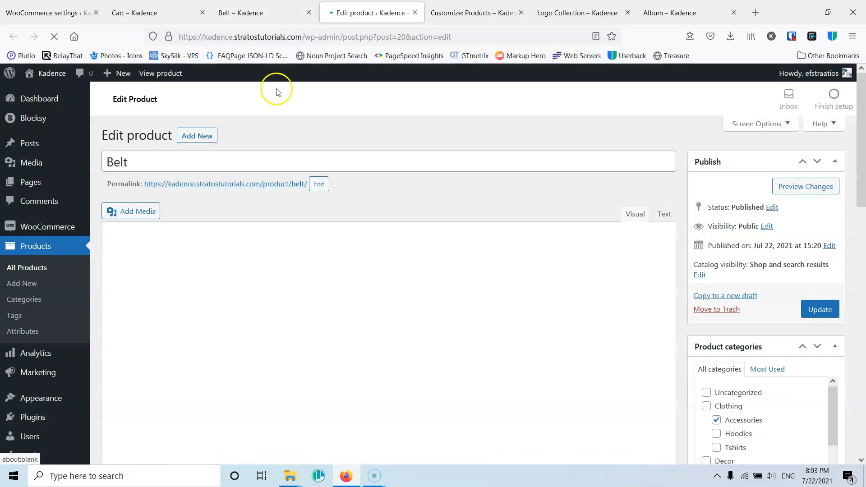
- Assign the Van UPS shipping class to the Belt product in its shipping data and update the product
scroll(238, 270, down, 1)
scroll(238, 271, down, 5)
scroll(238, 272, up, 6)
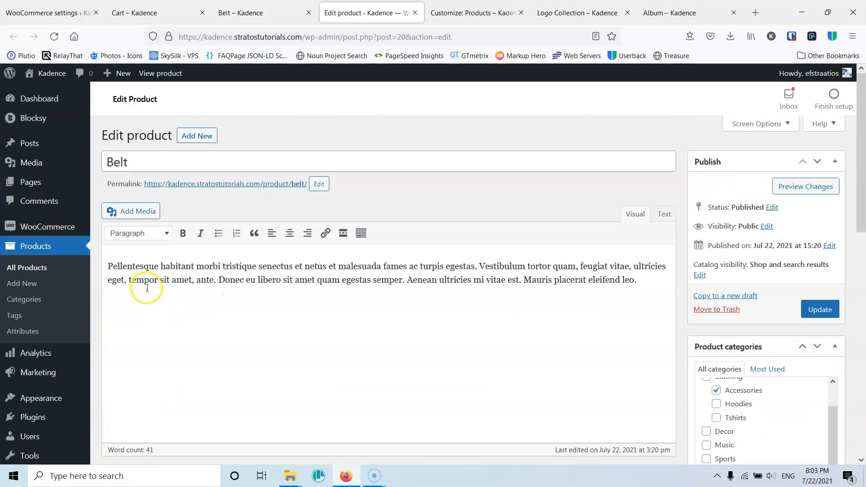
scroll(147, 287, down, 5)
click(141, 316)
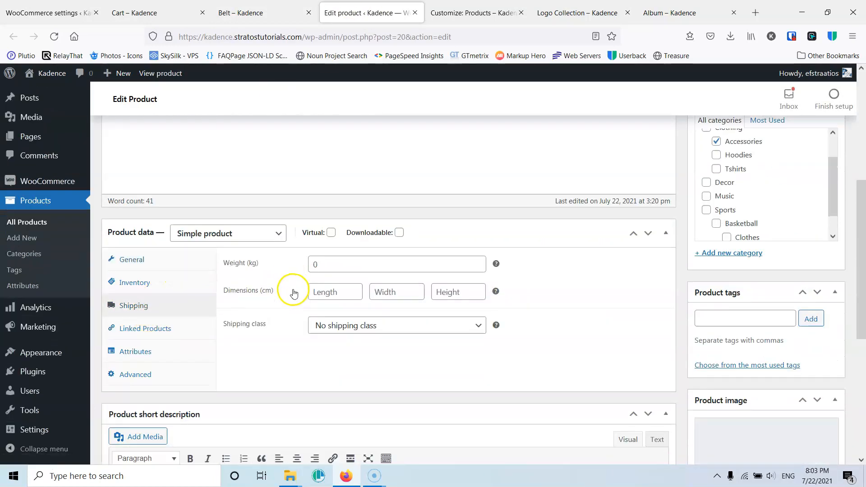
scroll(271, 284, down, 1)
click(361, 276)
click(344, 316)
scroll(528, 325, up, 4)
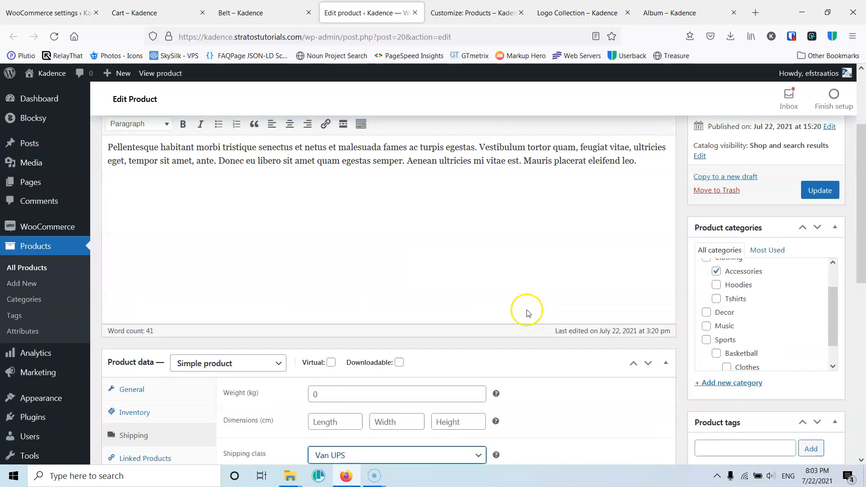
click(820, 189)
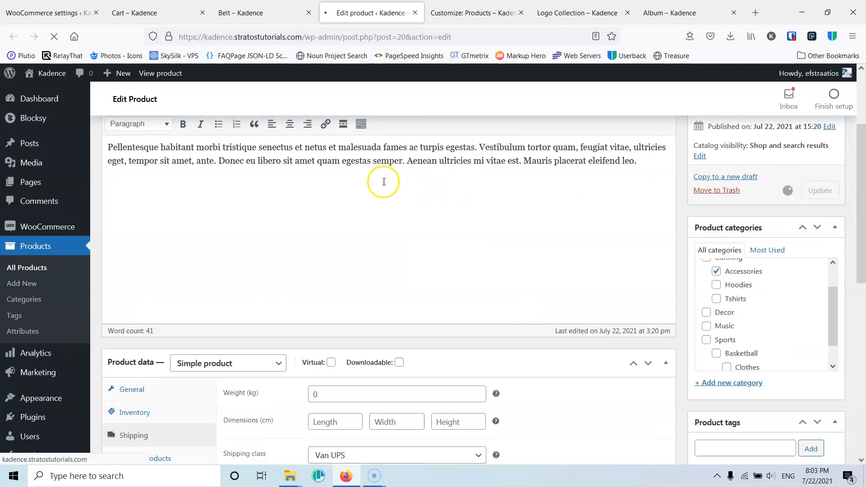
- Switch to the storefront cart containing the Belt and proceed to checkout
scroll(361, 187, down, 4)
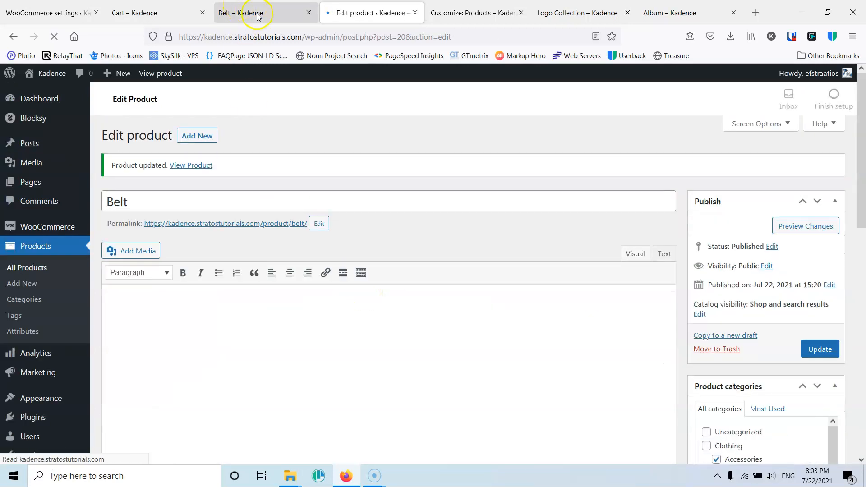
click(258, 14)
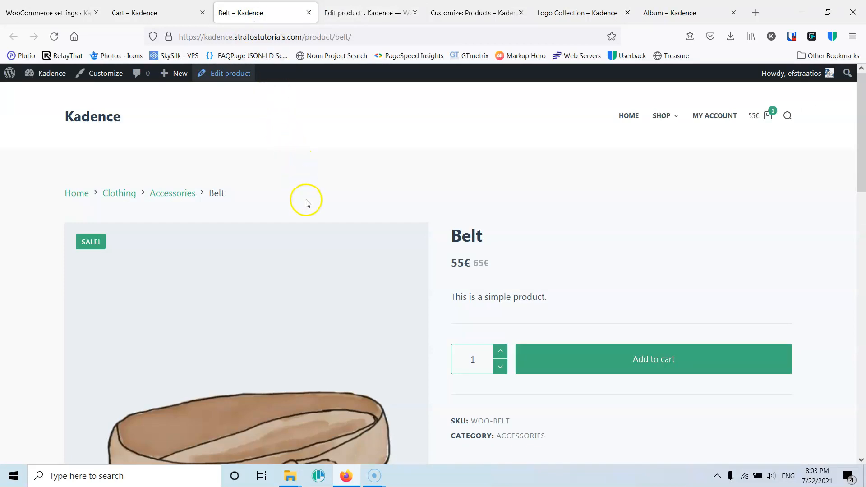
click(145, 14)
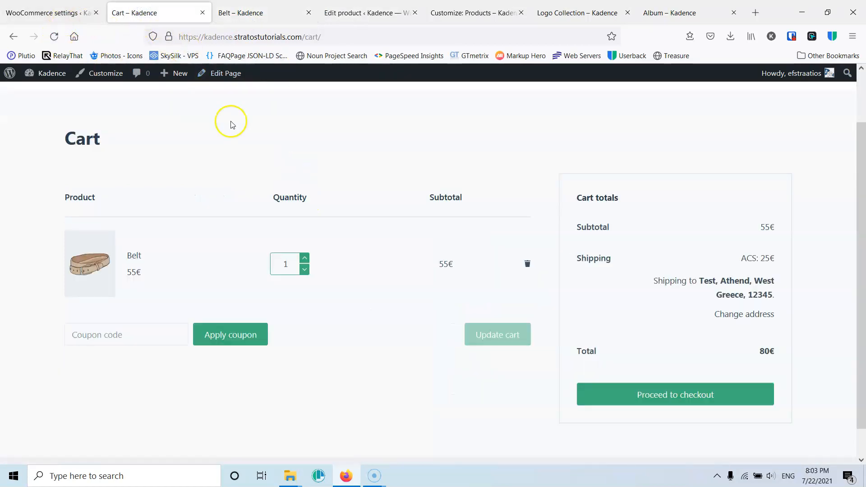
scroll(643, 381, up, 1)
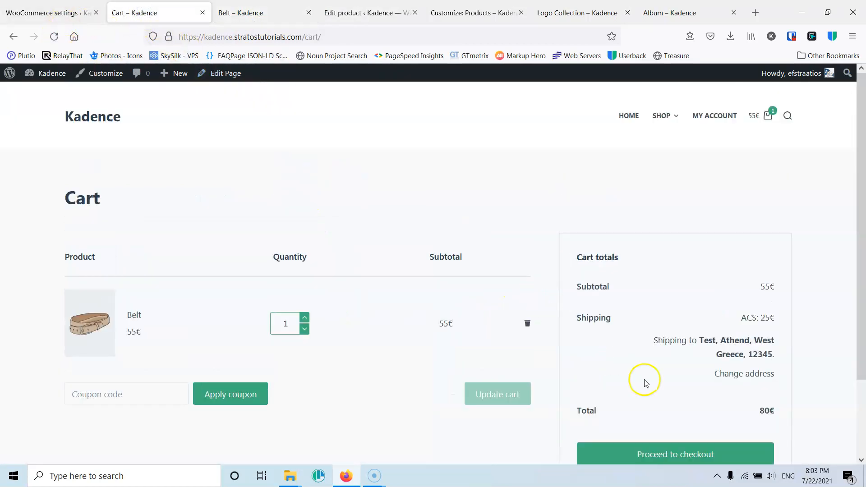
scroll(683, 369, down, 2)
click(681, 368)
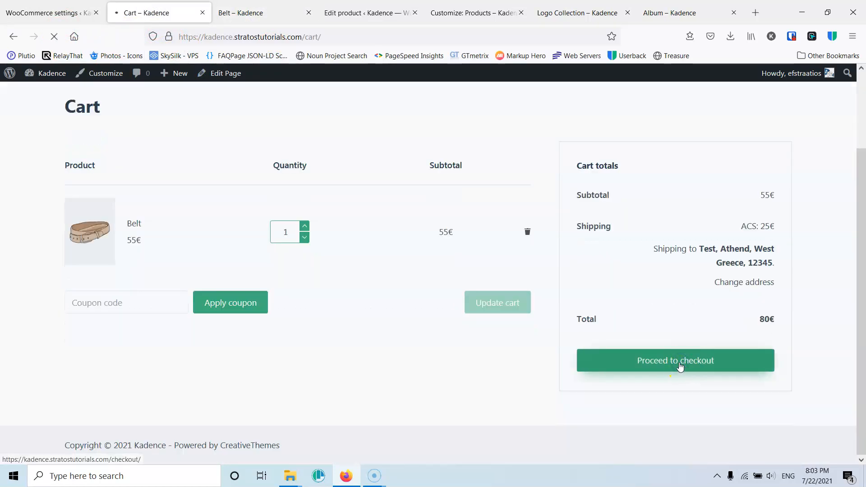
- Set the checkout state to Attica and choose the UPS VAN Delivery shipping option
scroll(609, 277, down, 3)
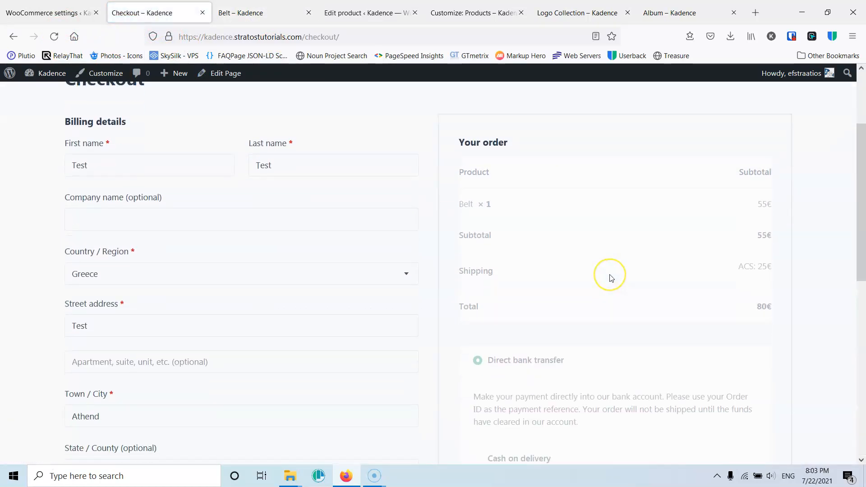
scroll(559, 244, down, 3)
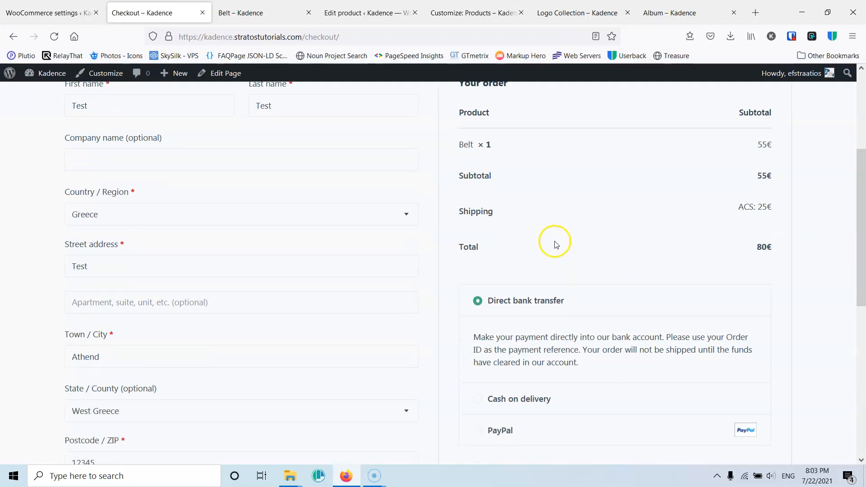
scroll(469, 253, down, 3)
scroll(422, 250, up, 3)
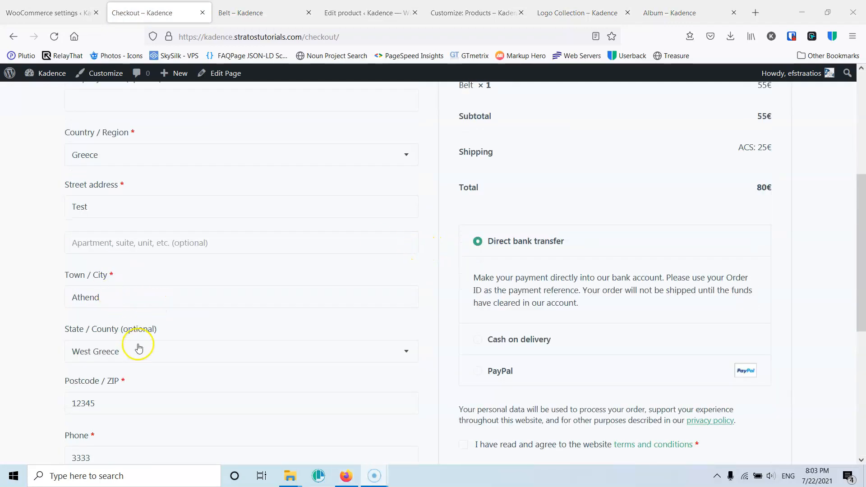
click(130, 354)
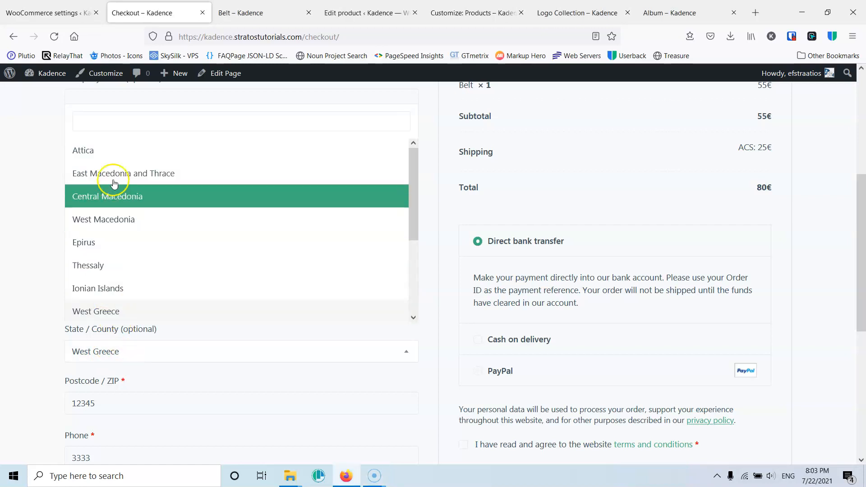
click(115, 154)
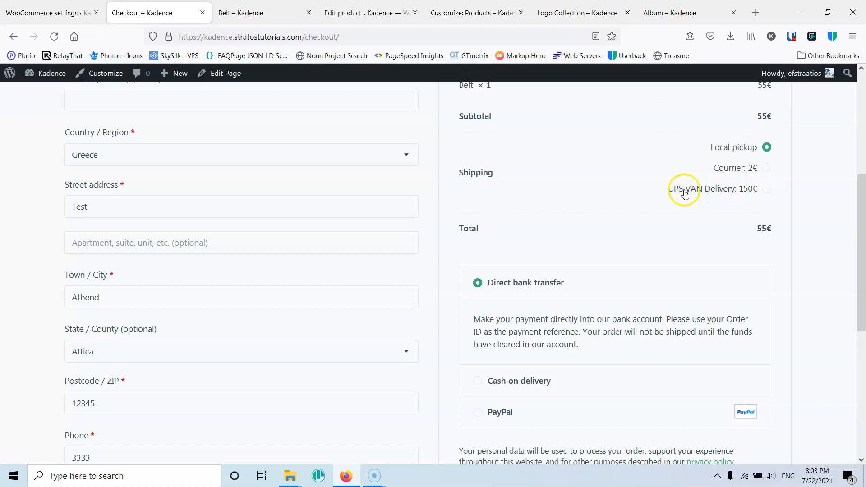
click(767, 190)
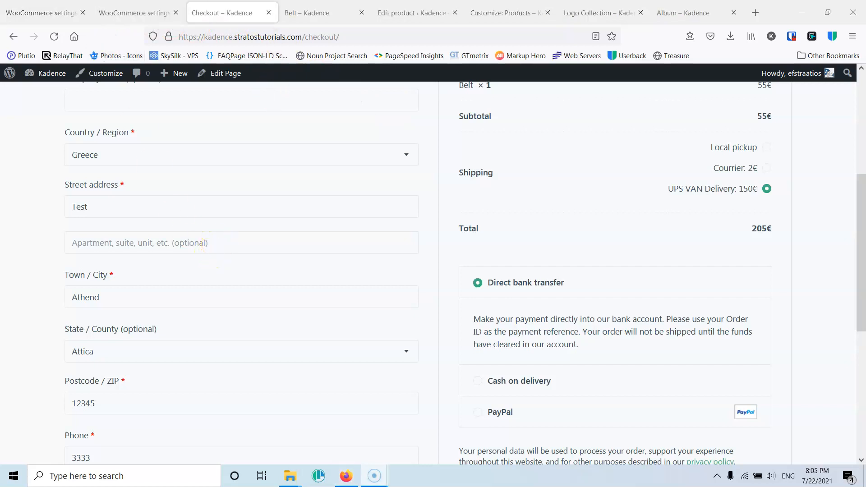
- Reload the shipping classes settings page, leaving it without saving
click(127, 14)
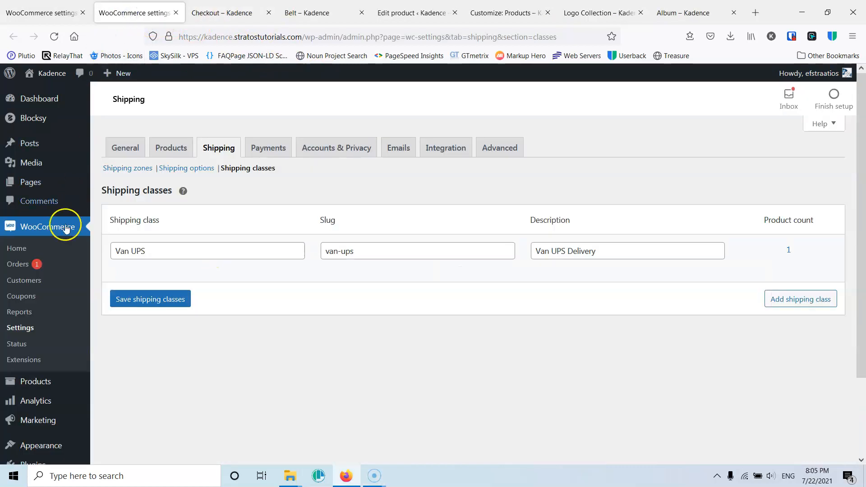
click(54, 37)
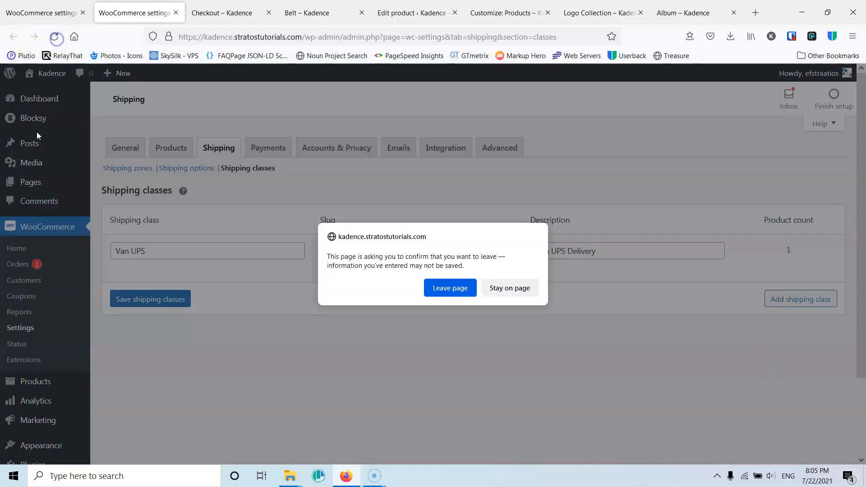
click(442, 289)
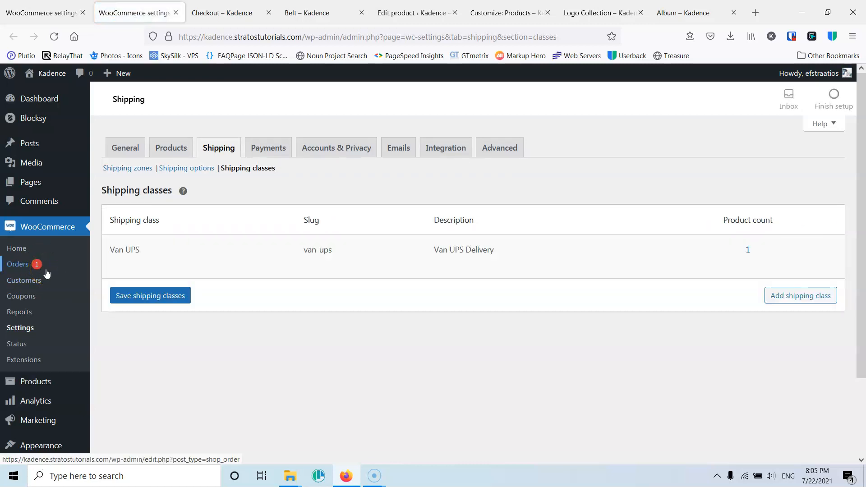
- Open order #80 from the WooCommerce orders list
click(18, 266)
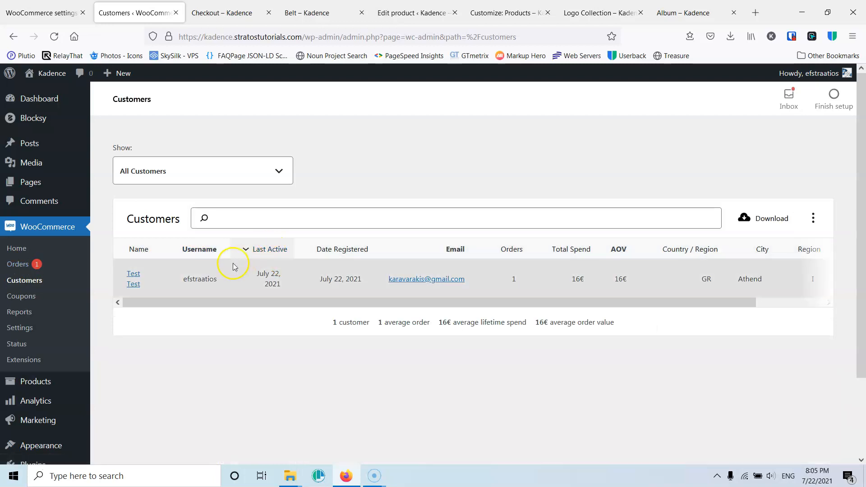
click(25, 283)
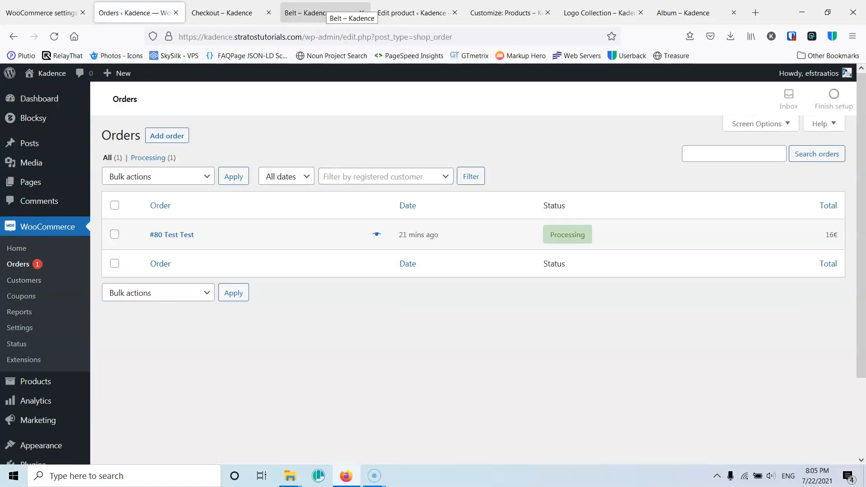
mouse_move(578, 242)
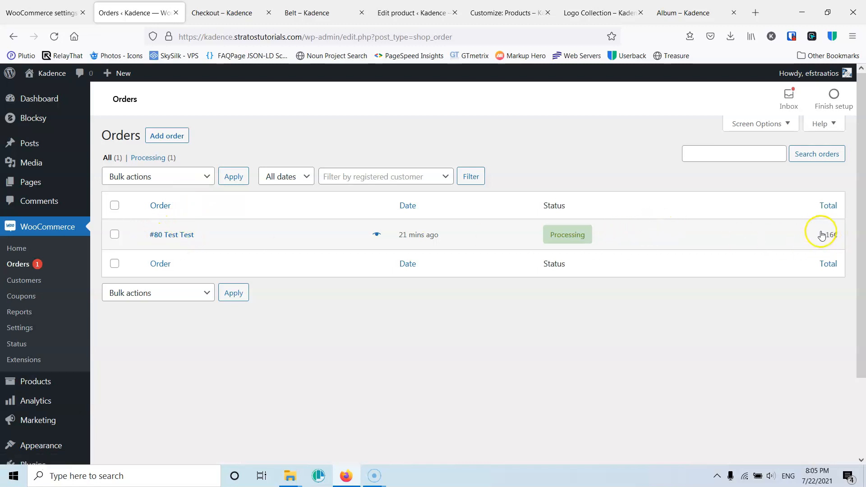
click(173, 235)
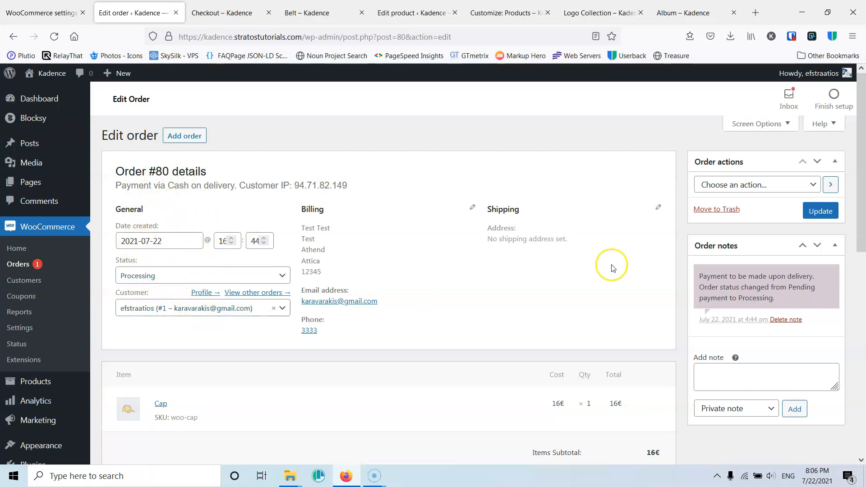
- Review order #80's billing details, items and custom fields
scroll(642, 203, down, 3)
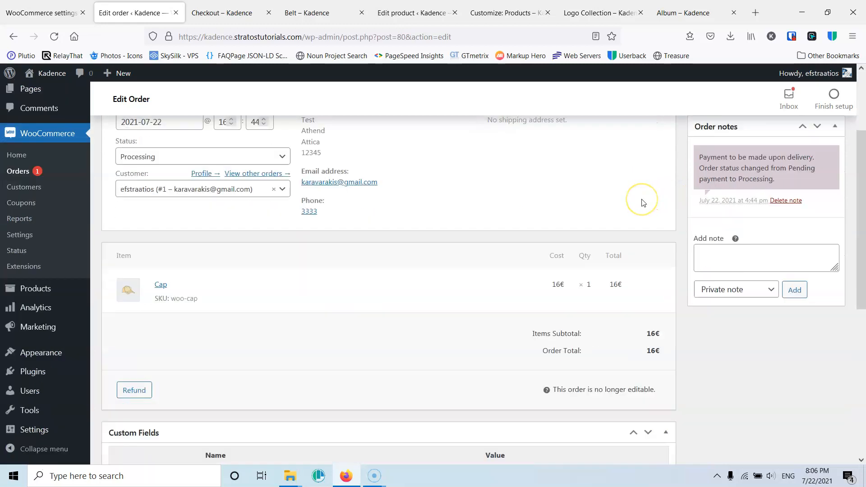
scroll(643, 203, down, 1)
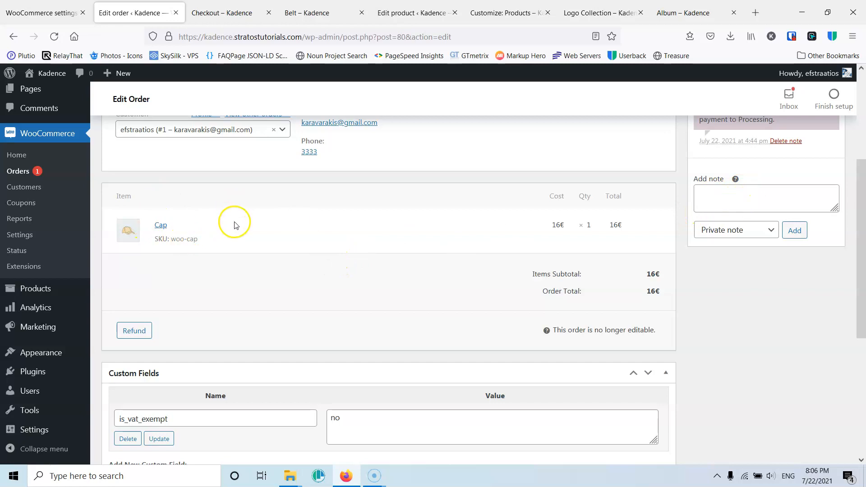
scroll(234, 224, down, 1)
scroll(230, 223, up, 2)
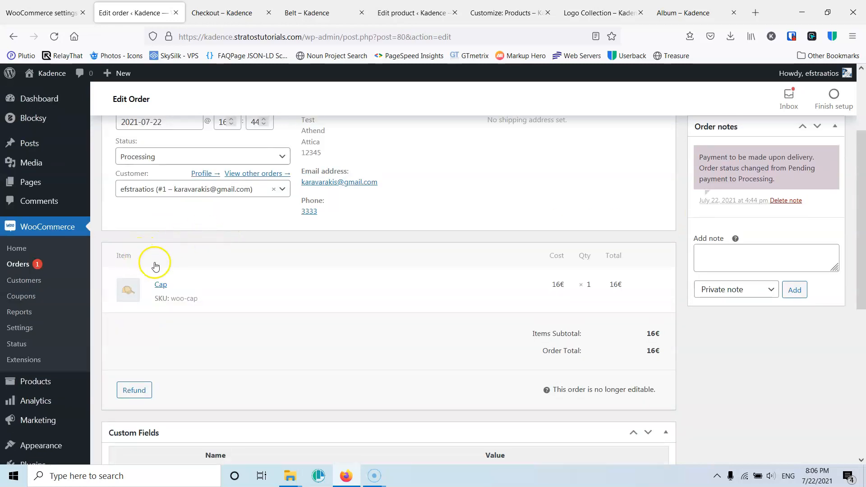
scroll(209, 276, down, 1)
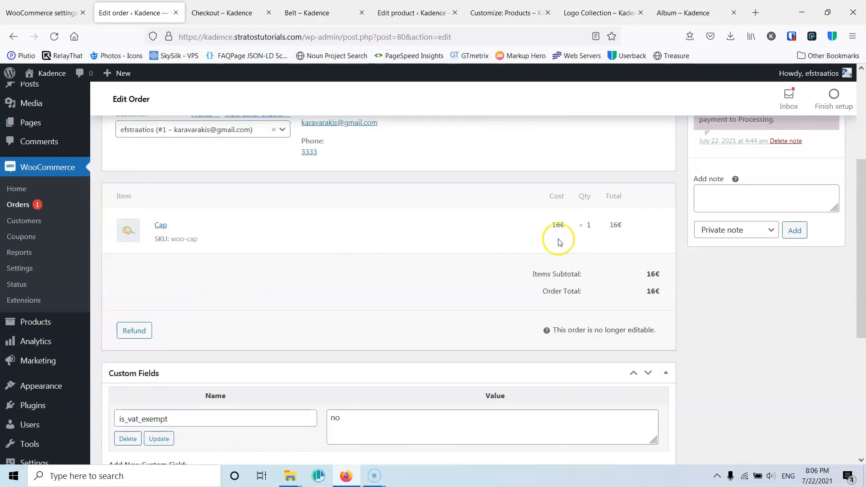
scroll(406, 265, down, 2)
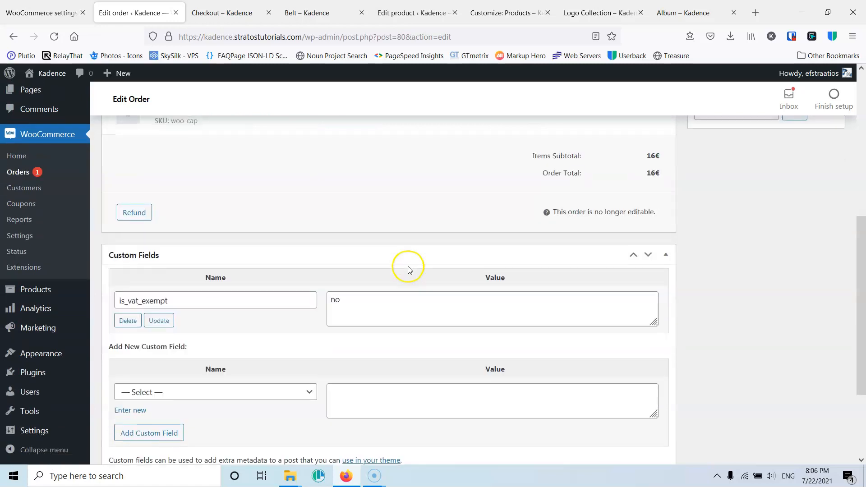
scroll(406, 266, up, 3)
scroll(251, 302, down, 2)
scroll(319, 283, down, 4)
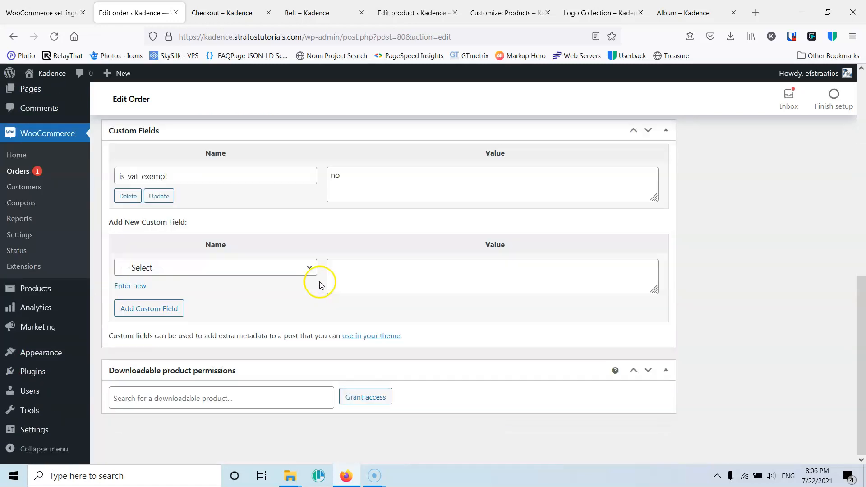
scroll(320, 282, up, 8)
scroll(320, 282, down, 2)
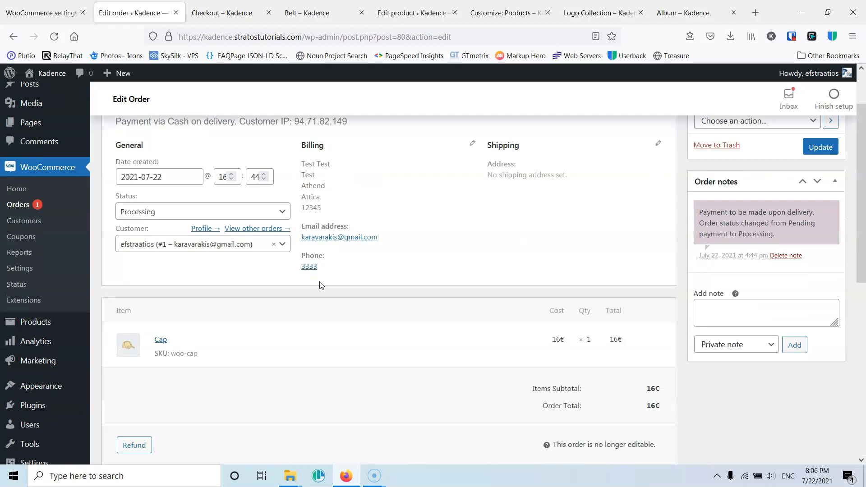
scroll(320, 284, up, 2)
- Open the Orders section of My account on the storefront
click(296, 12)
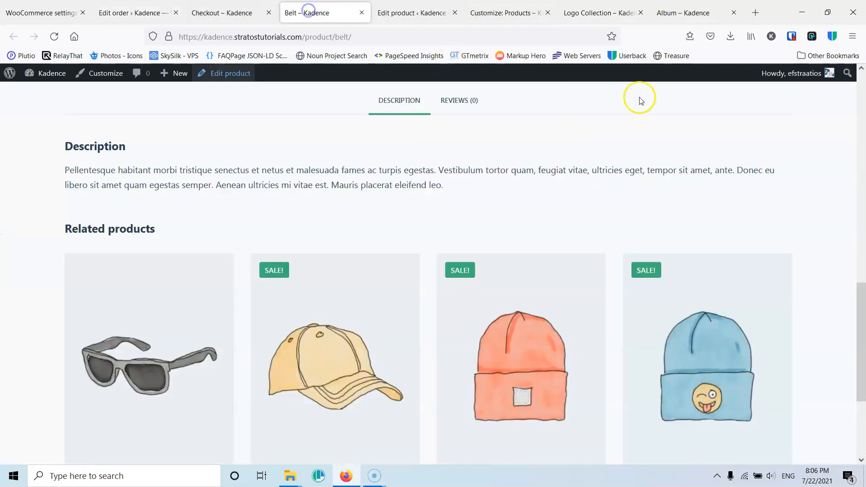
scroll(600, 122, up, 10)
scroll(689, 126, up, 5)
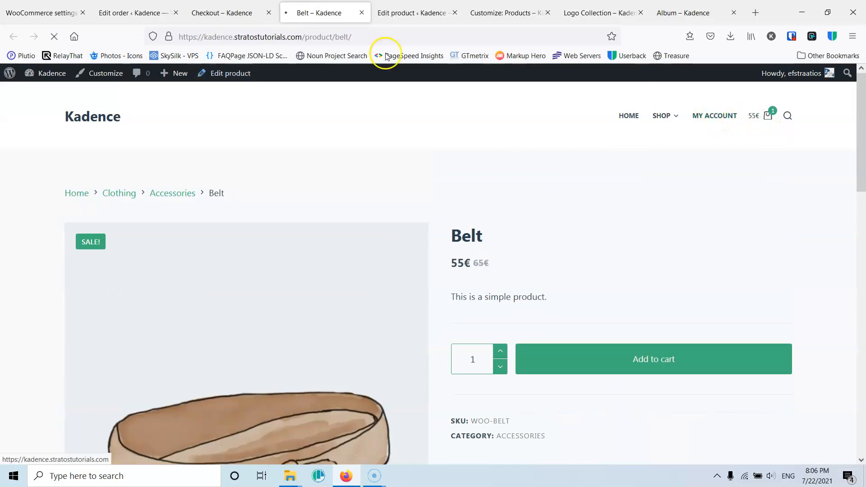
click(268, 13)
click(134, 283)
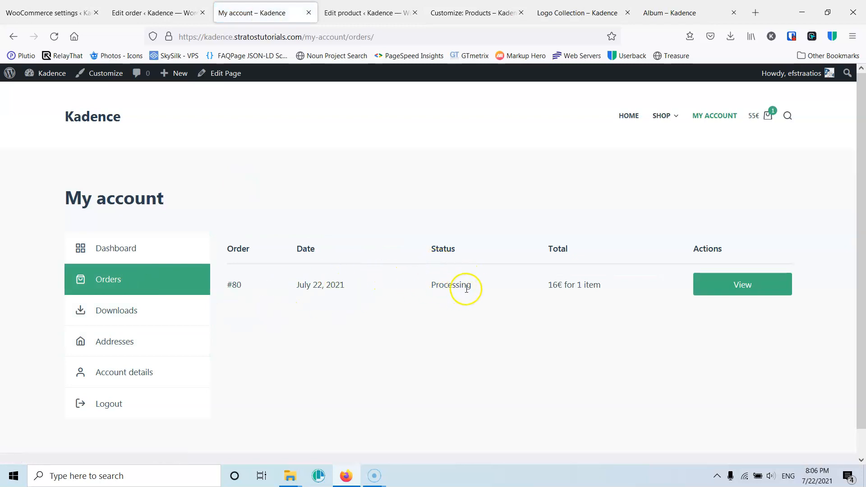
- Return to the order #80 edit page and review its items
click(175, 11)
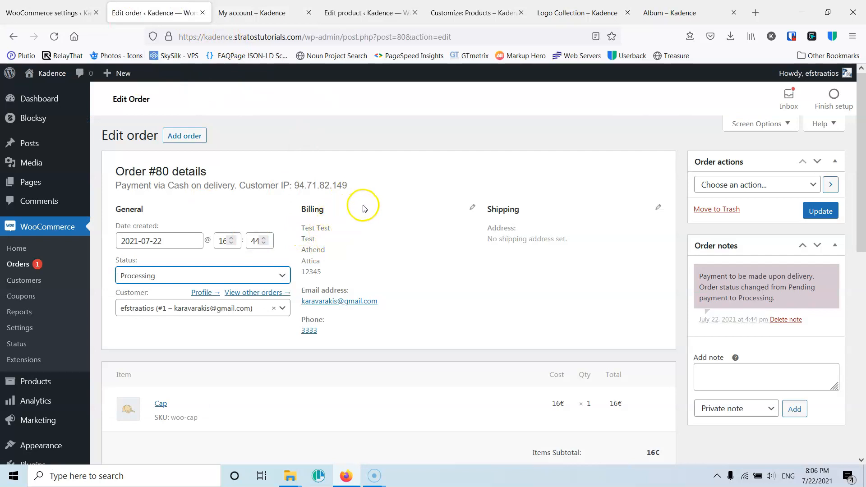
scroll(367, 208, up, 2)
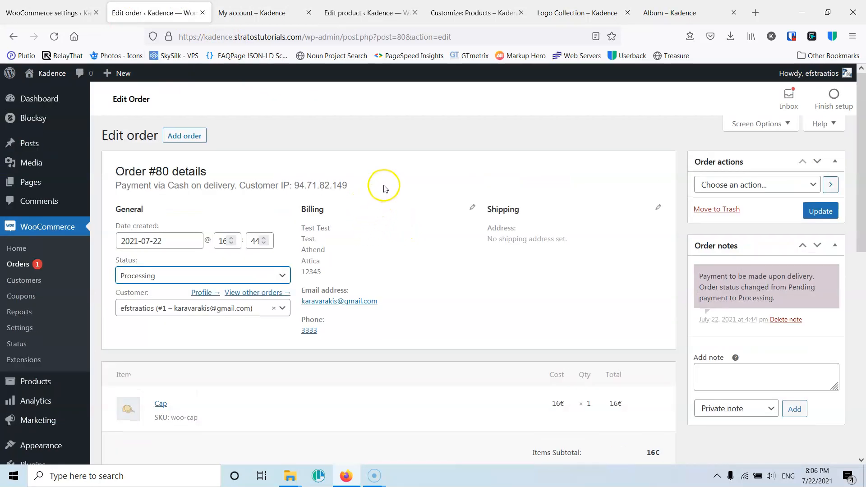
scroll(407, 217, down, 1)
scroll(407, 217, down, 3)
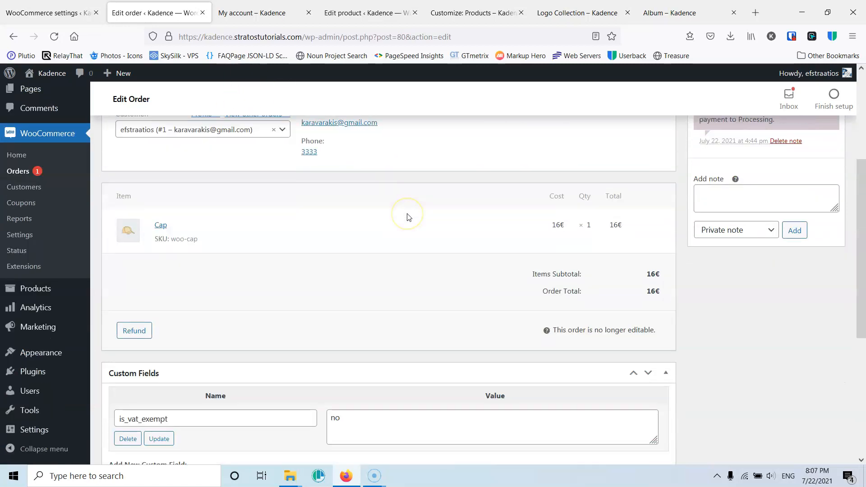
- Set order #80's status to Completed and update the order
scroll(407, 216, up, 4)
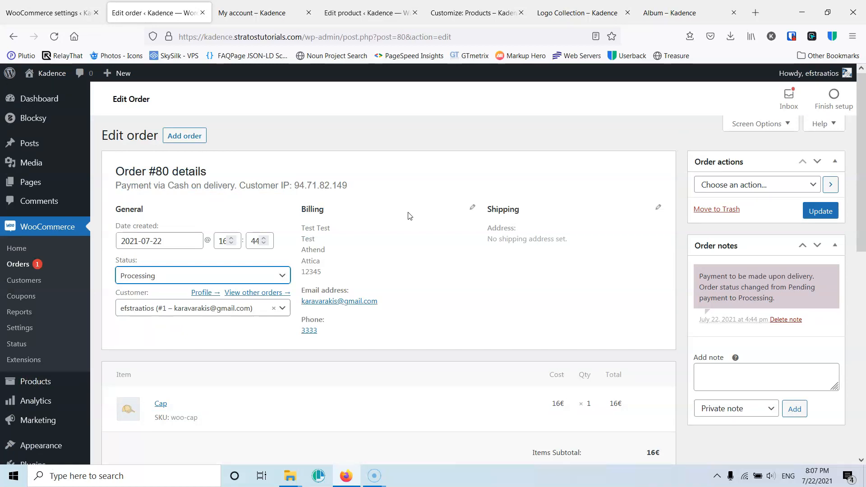
scroll(377, 231, down, 3)
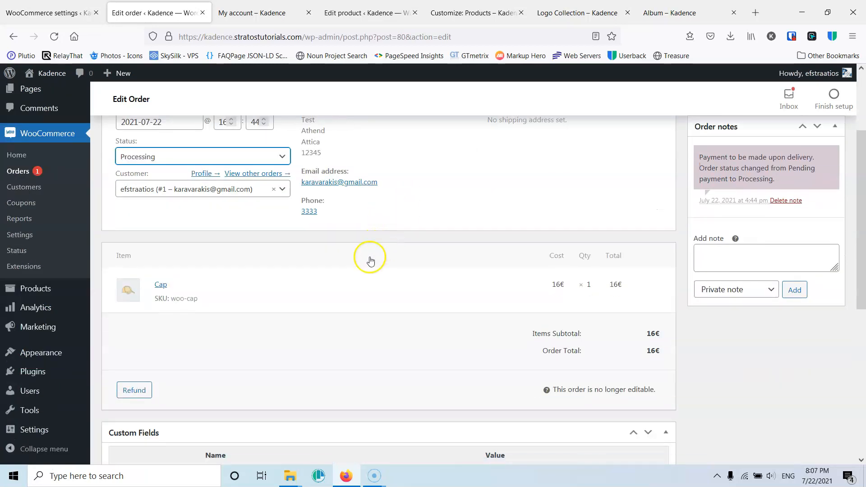
scroll(205, 291, down, 2)
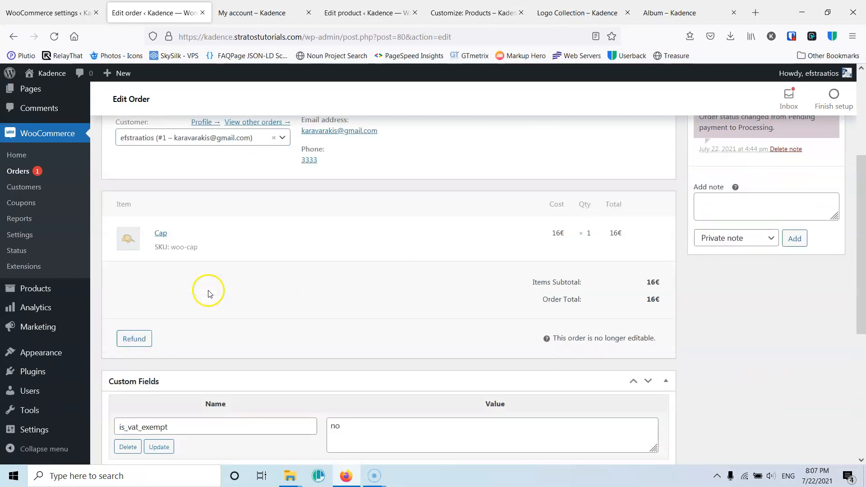
scroll(395, 274, up, 4)
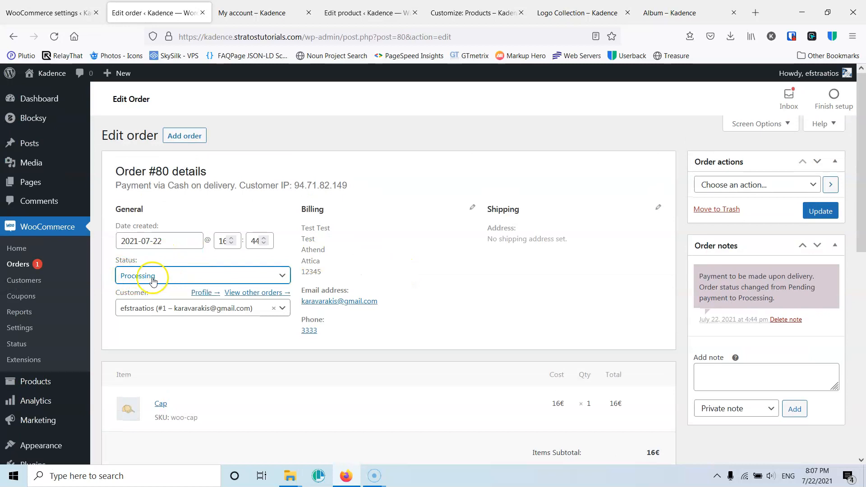
click(168, 280)
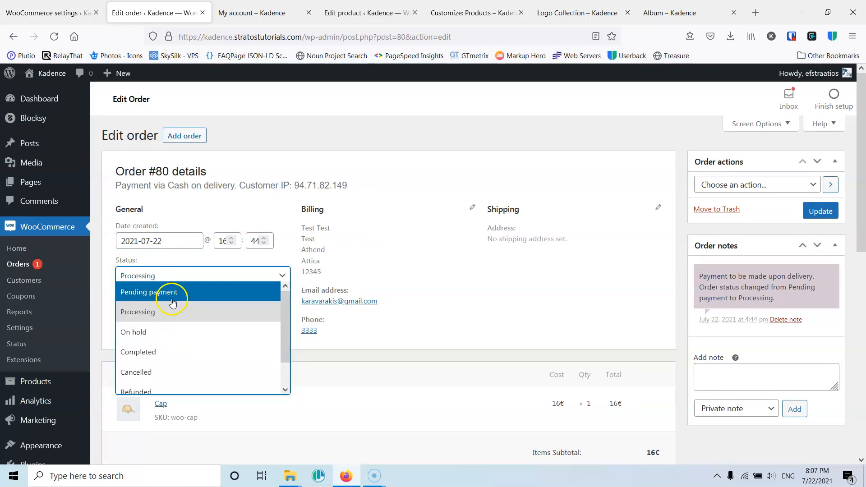
scroll(177, 341, down, 1)
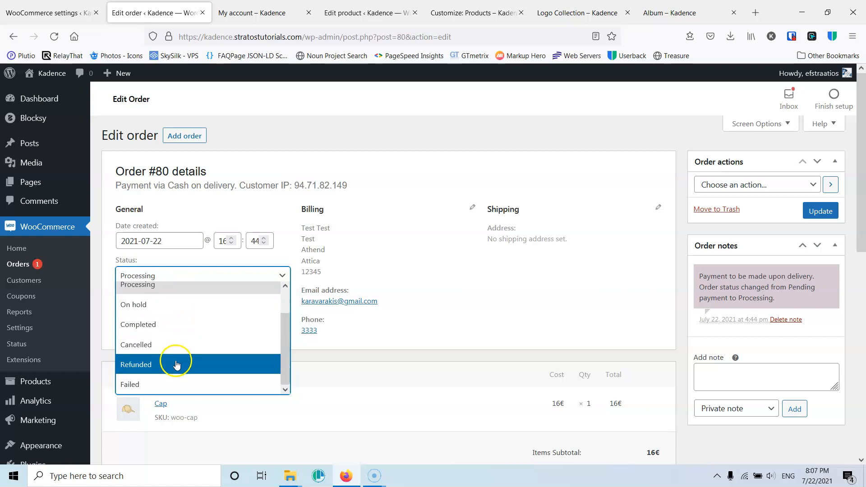
click(165, 325)
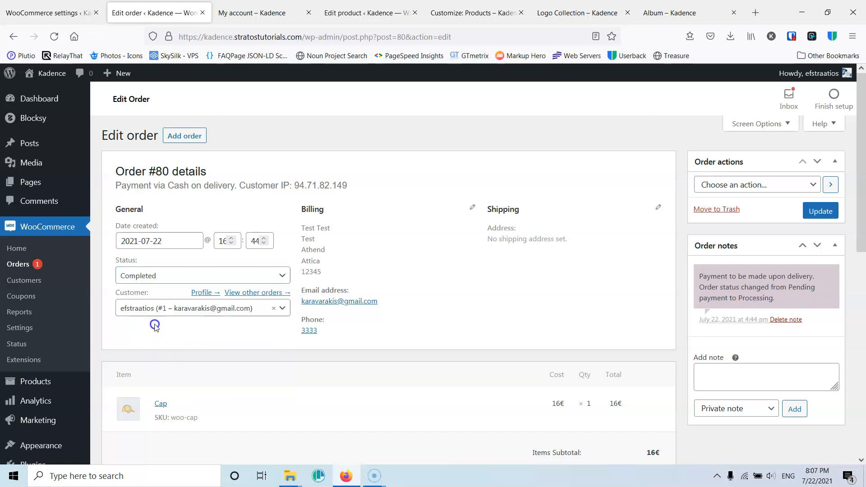
click(820, 212)
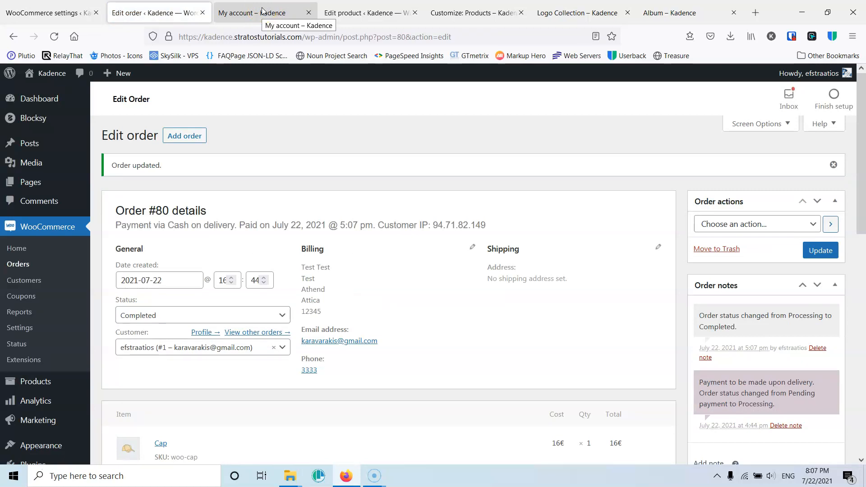
- Reload the storefront My account orders list to check order #80's status, then return to the order
click(262, 8)
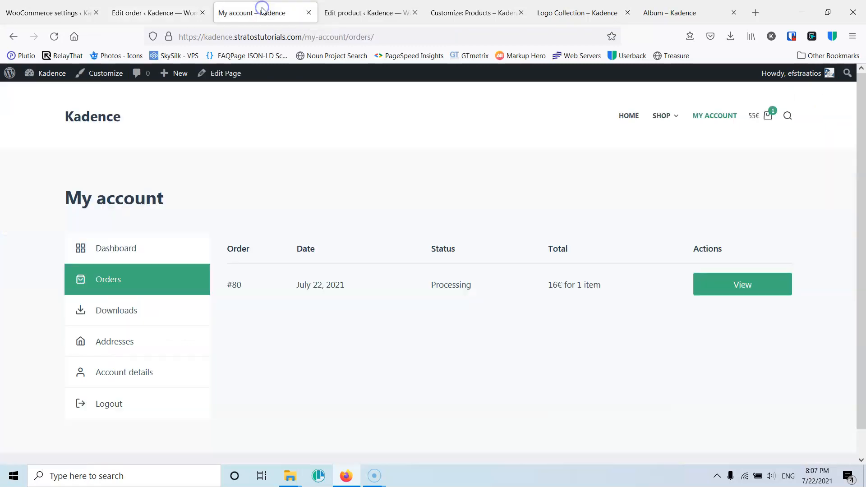
click(56, 39)
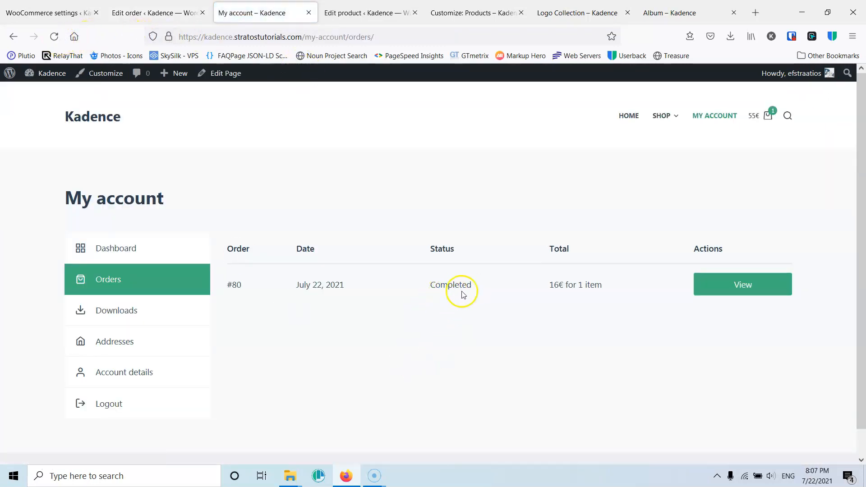
click(165, 22)
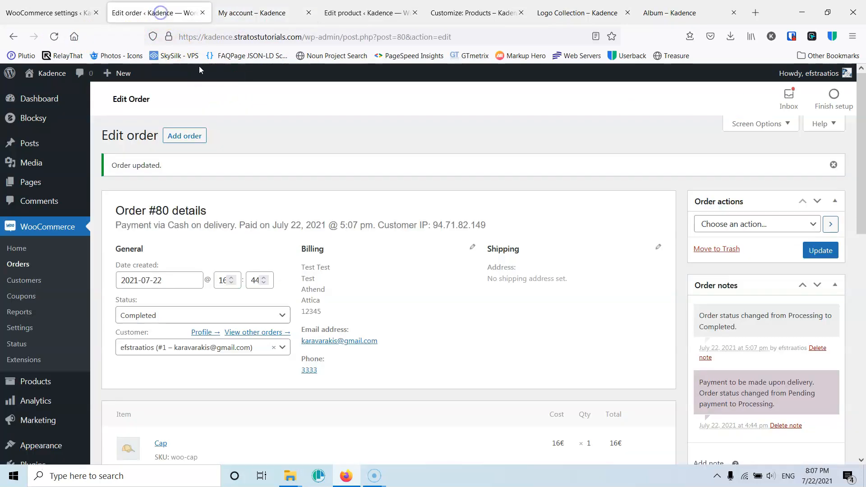
- Review the available order actions for order #80 without choosing one
scroll(719, 248, down, 2)
click(757, 164)
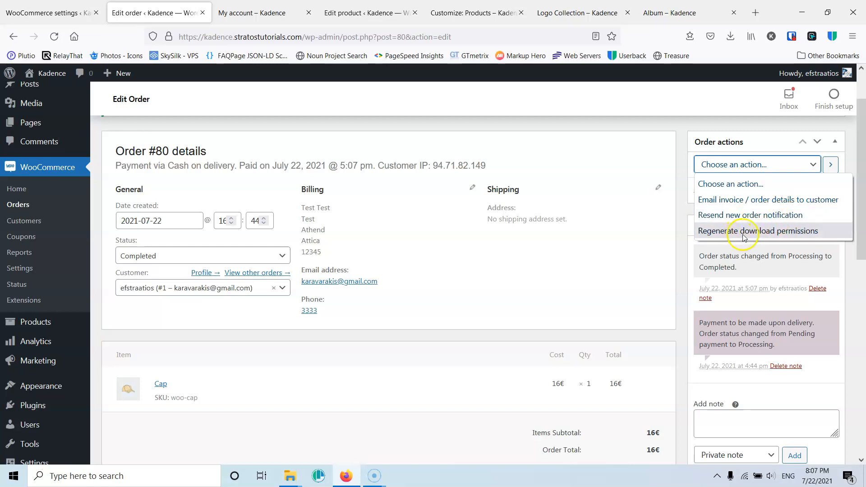
click(665, 224)
scroll(673, 212, down, 3)
scroll(740, 227, up, 4)
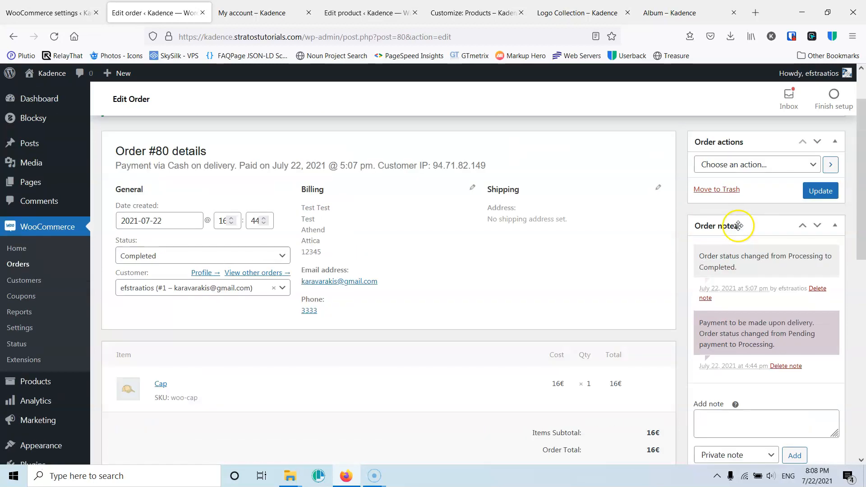
scroll(748, 230, down, 3)
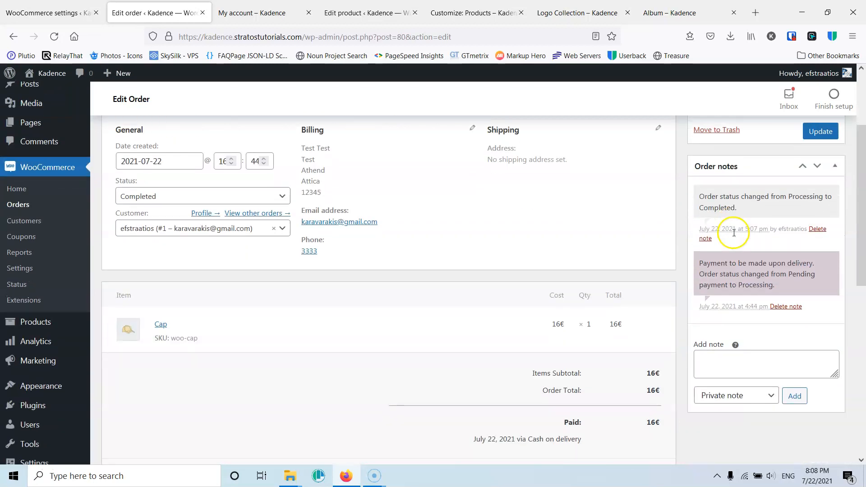
- Add the private note 'It will be dalyed' to order #80
click(746, 363)
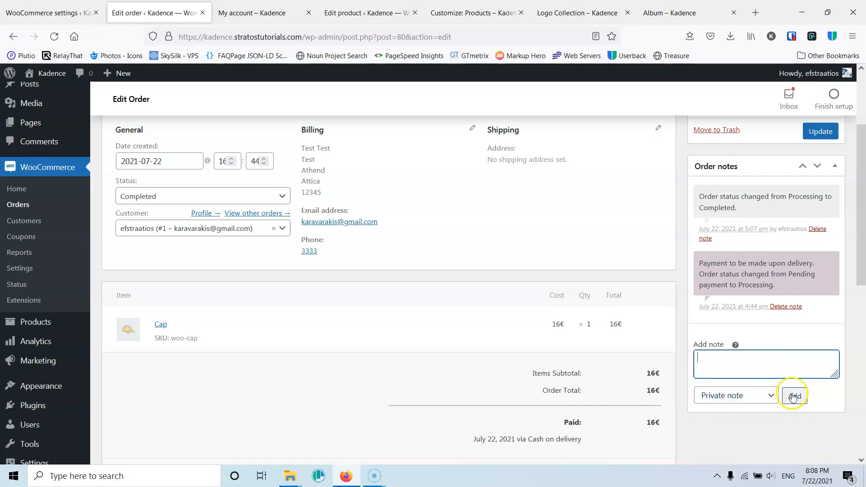
click(720, 363)
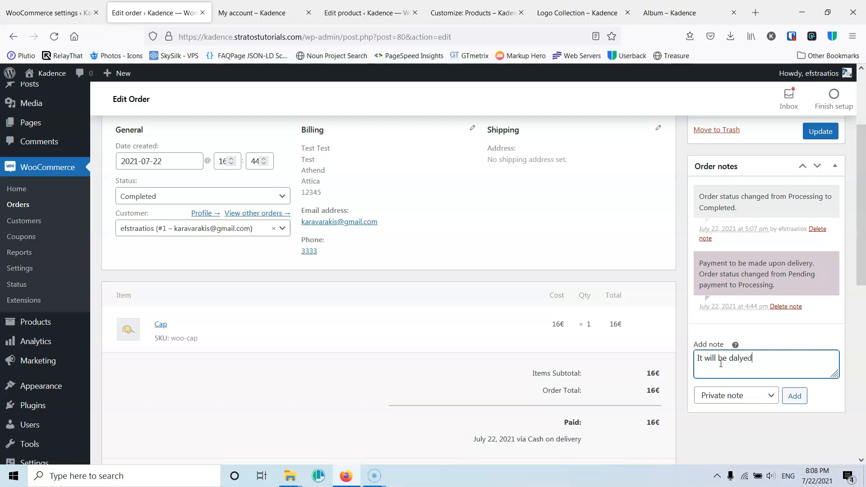
click(794, 395)
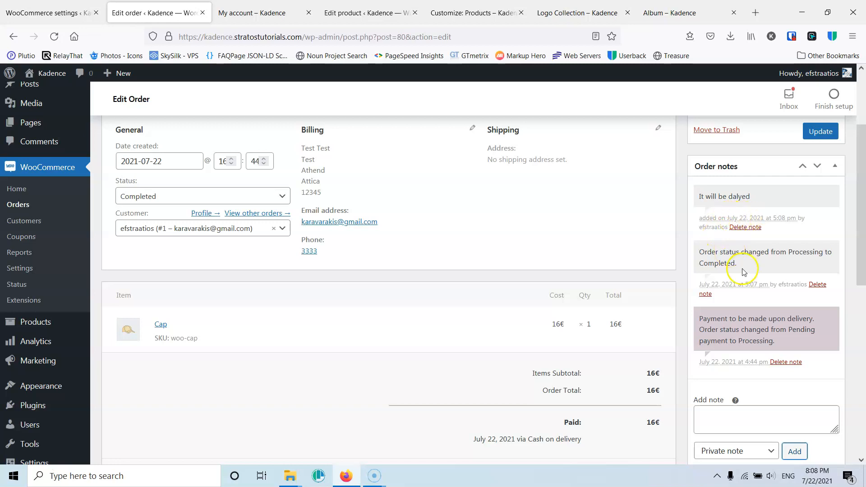
- Switch the new order note's type to Note to customer
scroll(746, 363, down, 3)
click(733, 333)
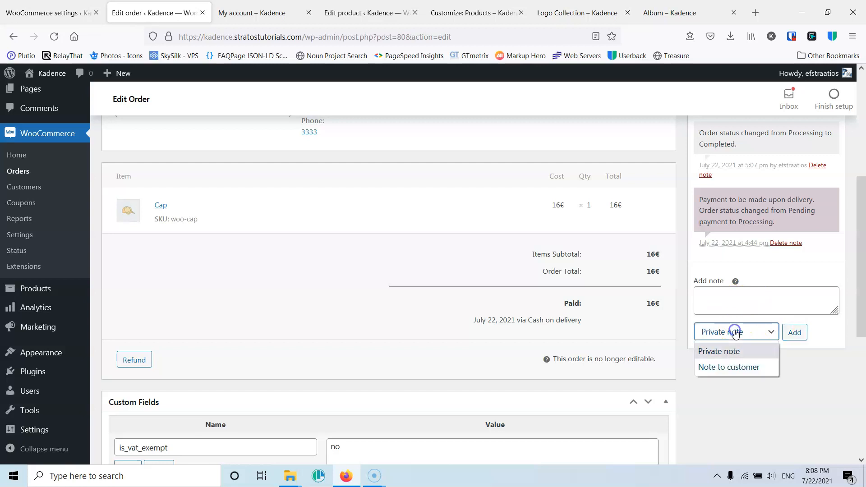
click(735, 369)
click(723, 298)
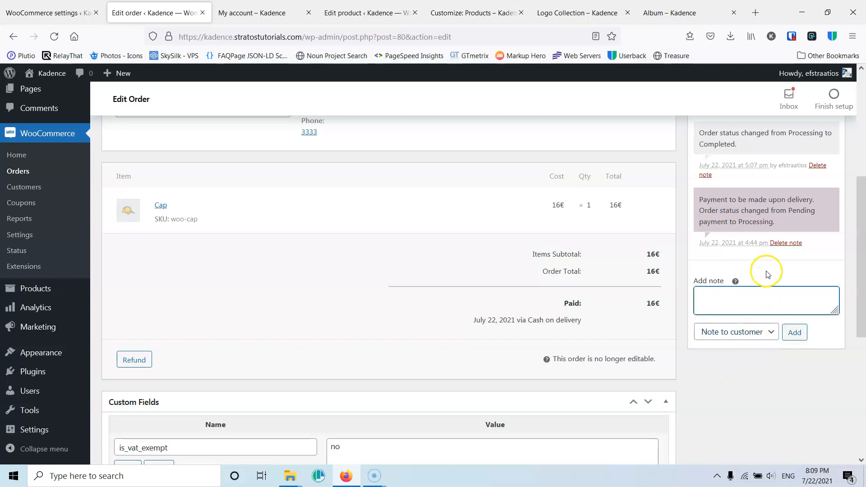
scroll(788, 327, up, 1)
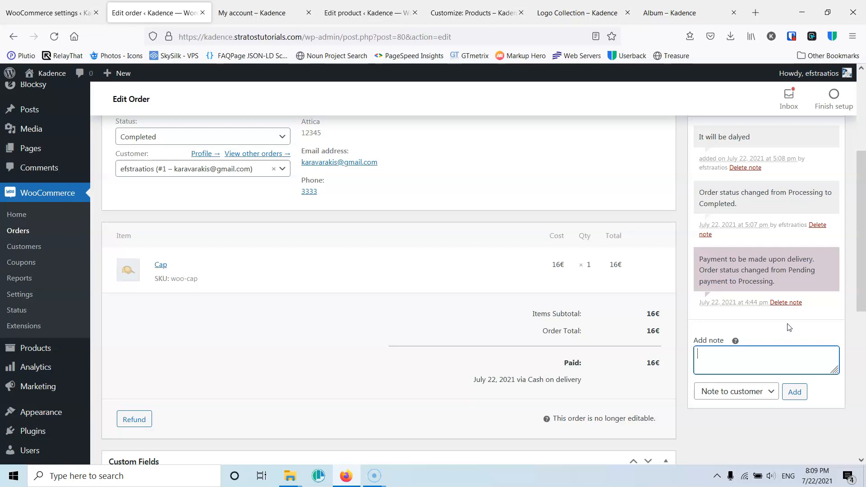
click(767, 360)
scroll(643, 318, down, 3)
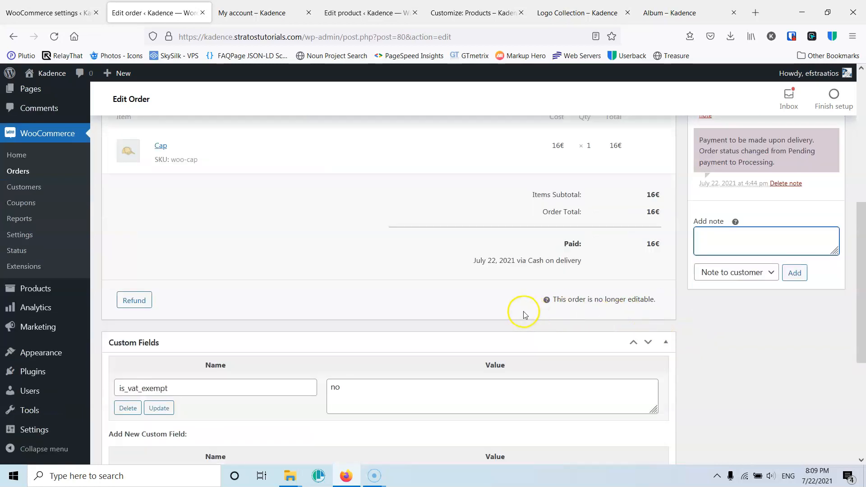
- Open the WooCommerce Customers report and browse its table columns and column options
scroll(185, 307, up, 6)
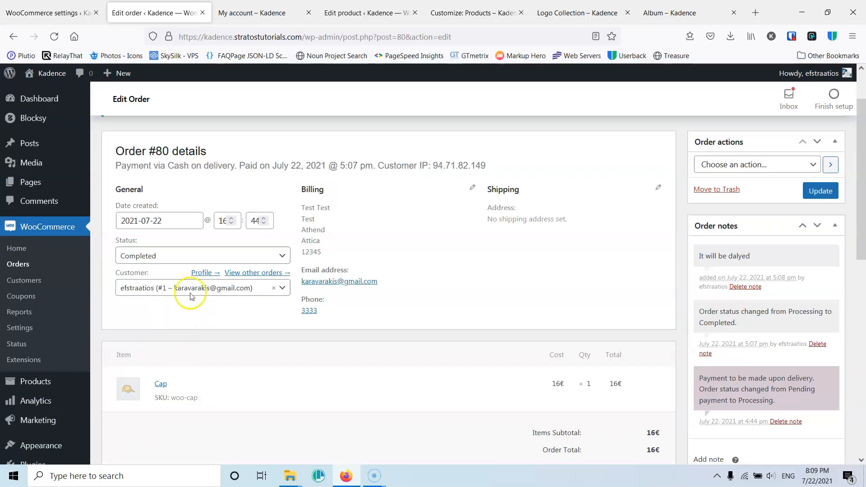
scroll(420, 250, up, 2)
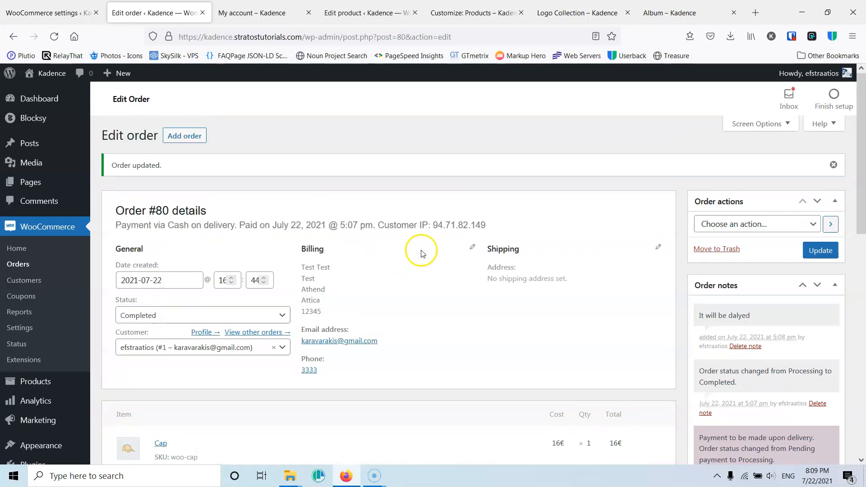
scroll(451, 260, down, 3)
scroll(239, 257, up, 3)
click(22, 282)
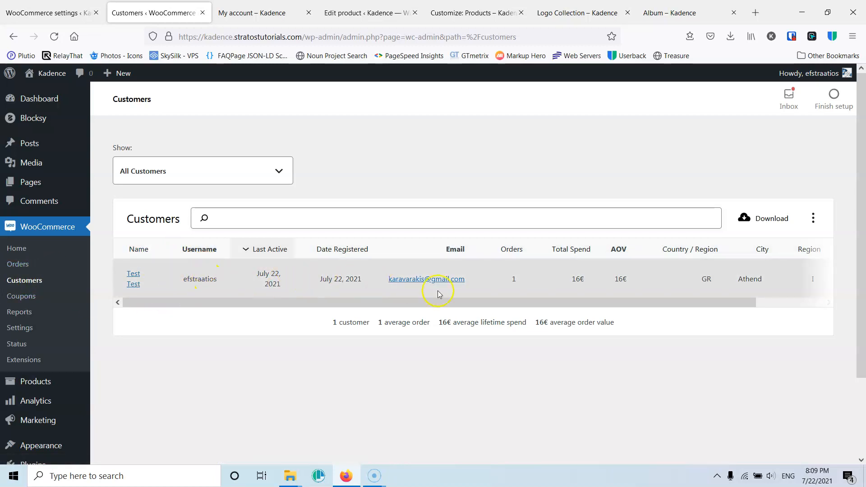
drag(737, 304, 825, 310)
drag(735, 304, 564, 302)
click(813, 225)
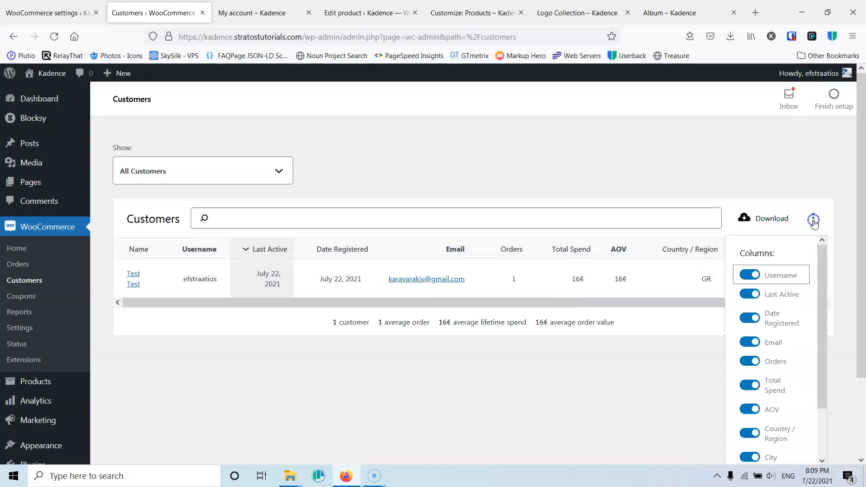
scroll(769, 358, down, 2)
scroll(769, 356, up, 3)
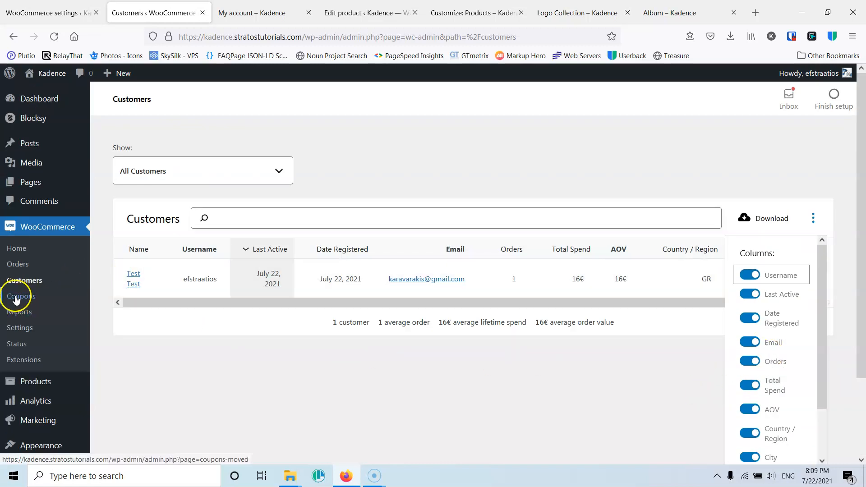
- Open the Coupons page and look over it
click(15, 297)
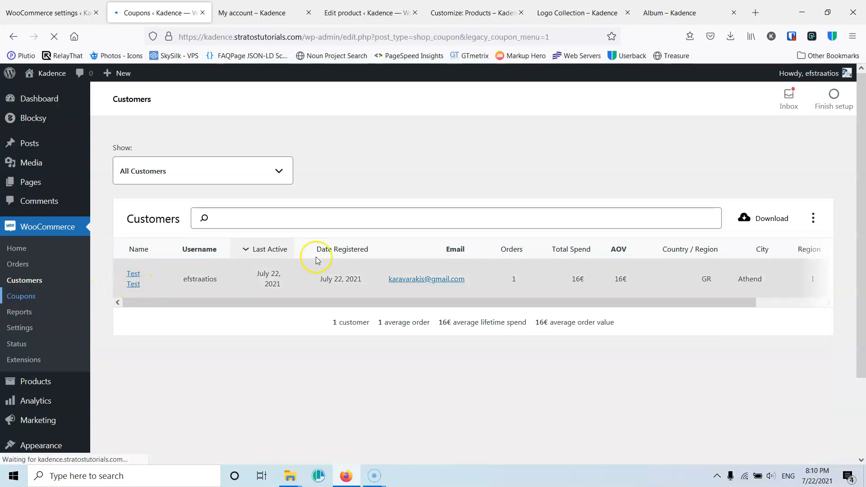
scroll(447, 315, down, 3)
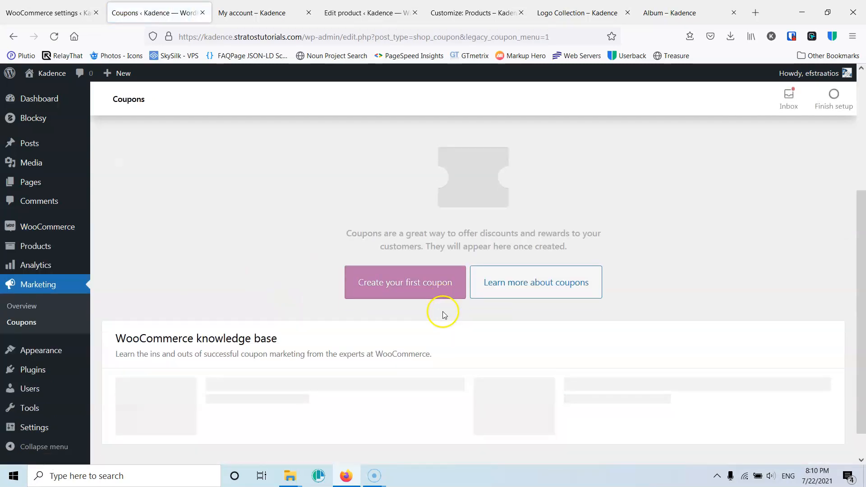
scroll(280, 233, up, 3)
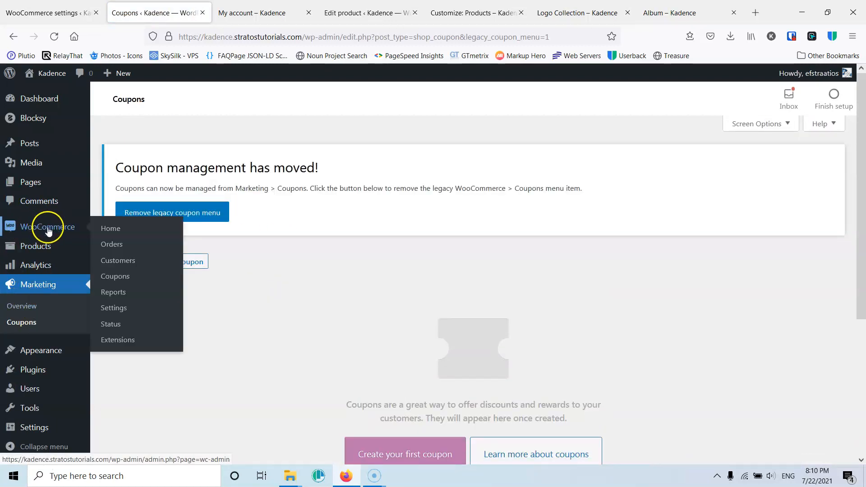
- Open the Analytics overview and examine its performance figures, date range presets and charts
click(36, 265)
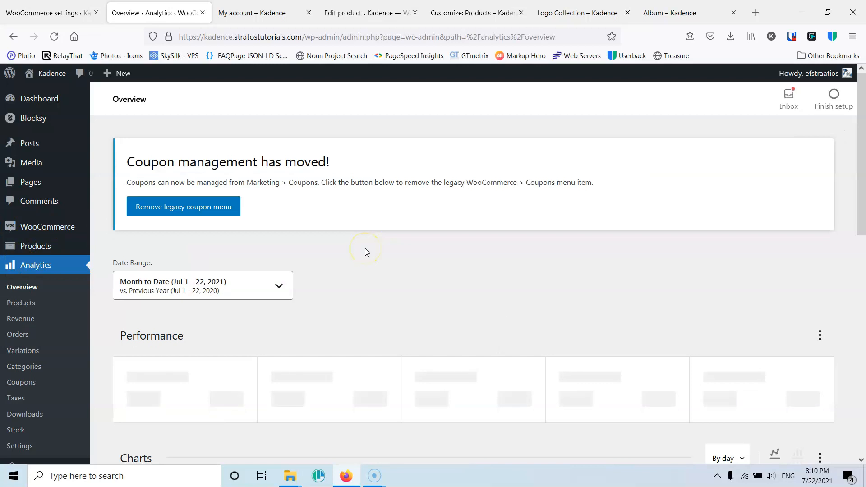
scroll(364, 251, down, 4)
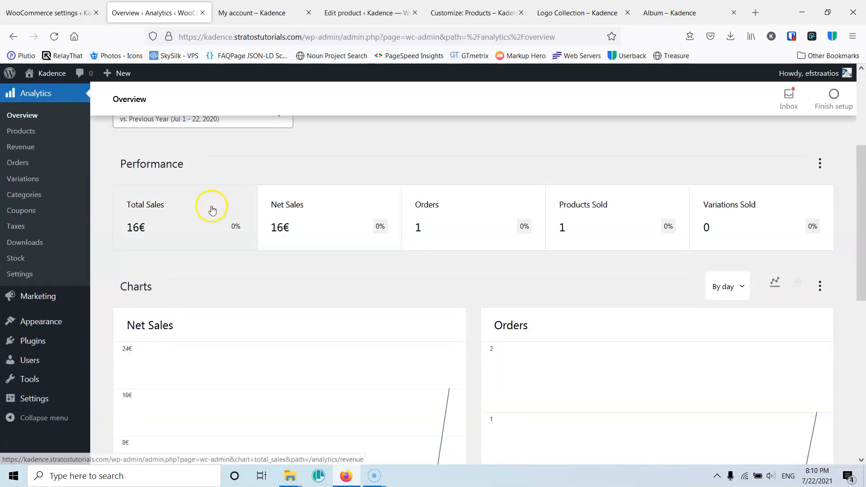
scroll(212, 210, up, 1)
click(255, 171)
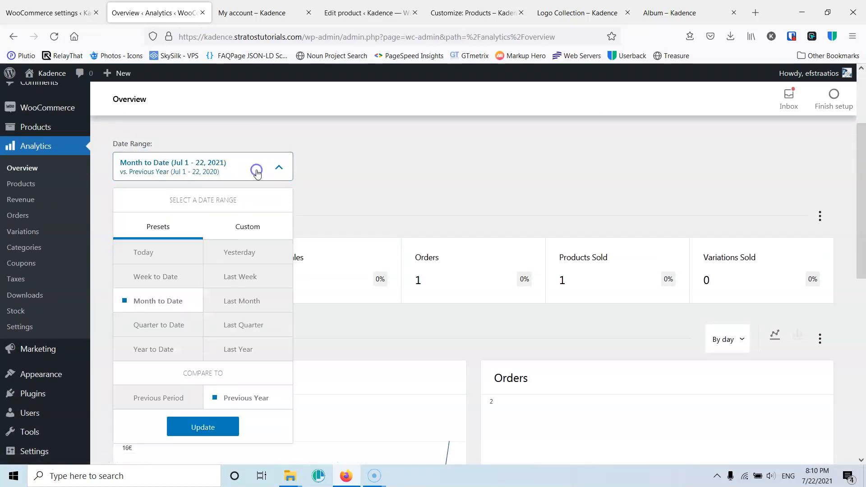
click(423, 167)
scroll(288, 235, down, 2)
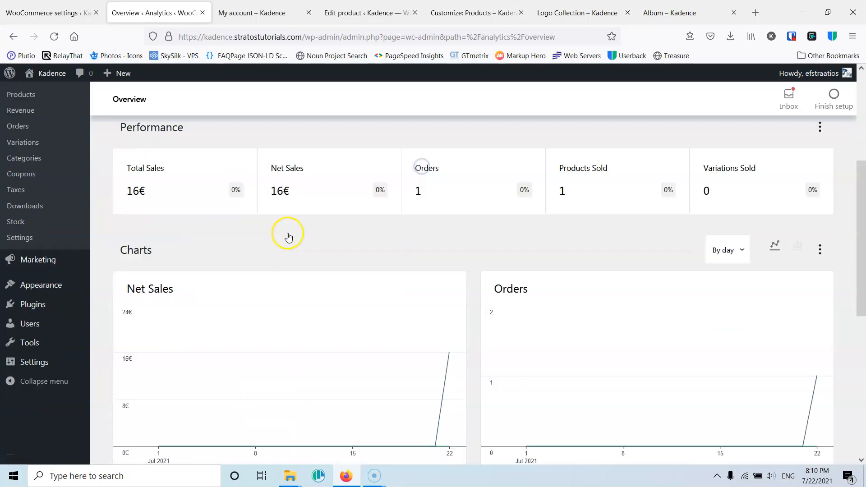
scroll(289, 237, down, 2)
scroll(564, 231, up, 10)
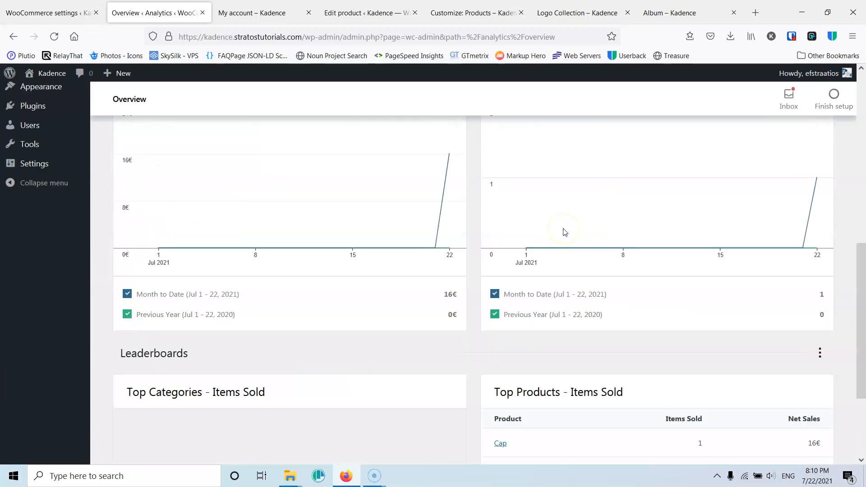
scroll(473, 240, down, 8)
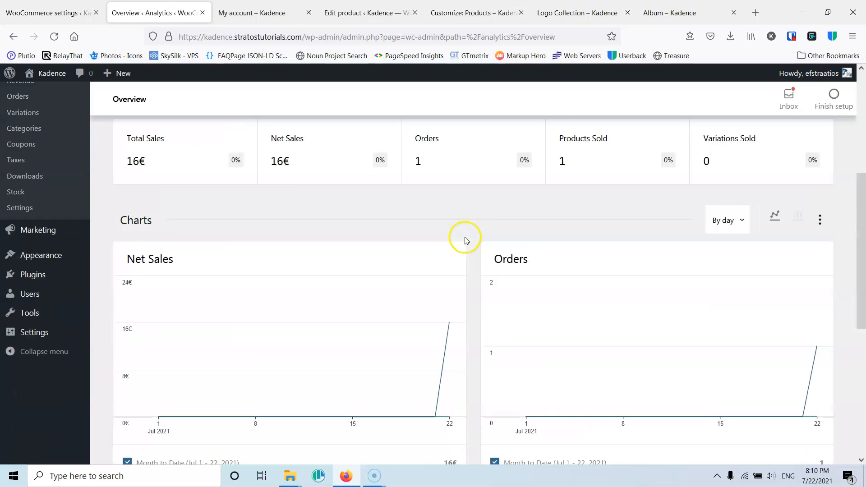
- Browse the Analytics Products and Orders reports, examining their sales figures and charts
scroll(199, 253, up, 7)
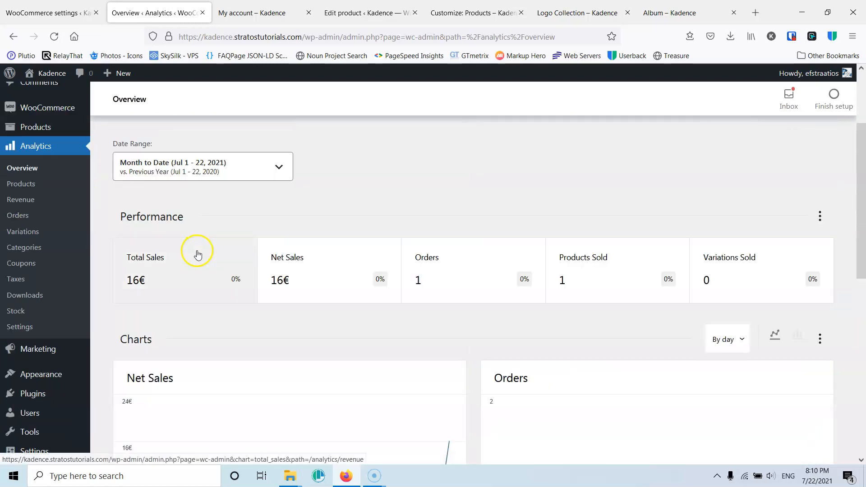
scroll(203, 251, up, 3)
scroll(203, 248, down, 2)
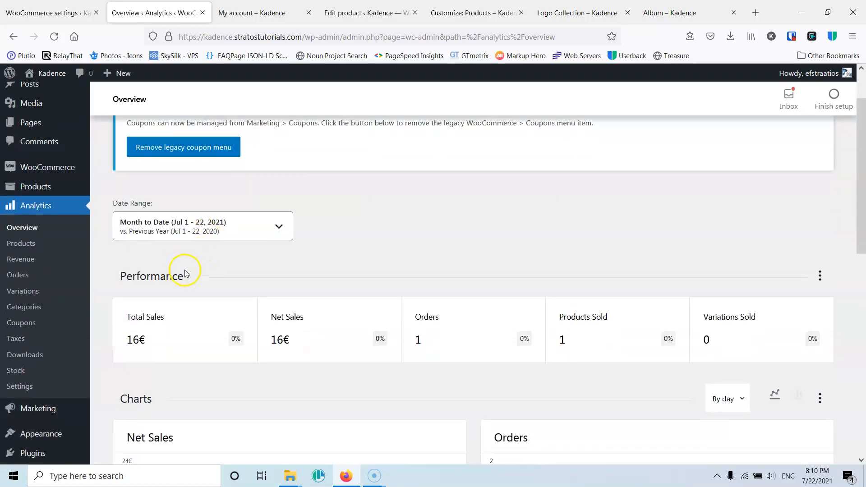
scroll(185, 273, down, 3)
click(20, 122)
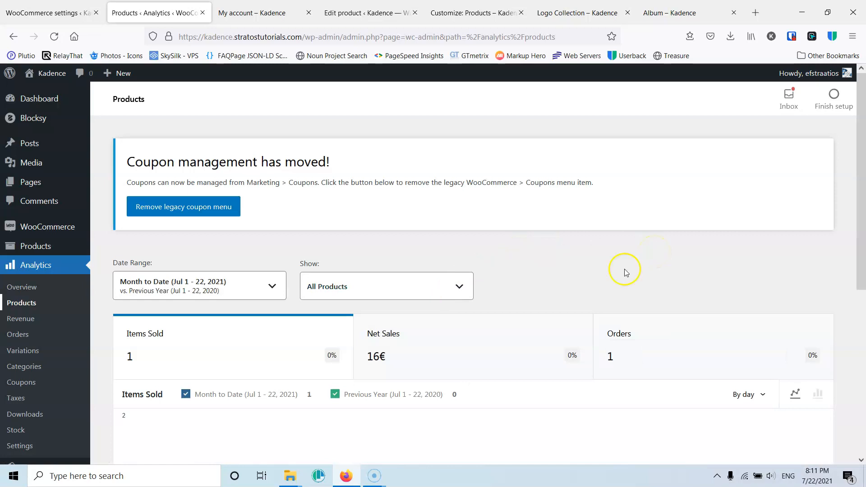
scroll(244, 333, down, 1)
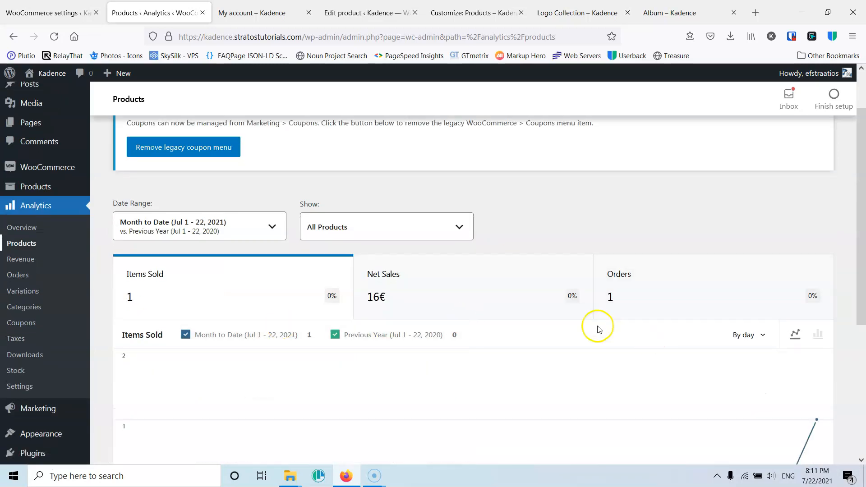
scroll(599, 326, down, 3)
scroll(131, 256, up, 1)
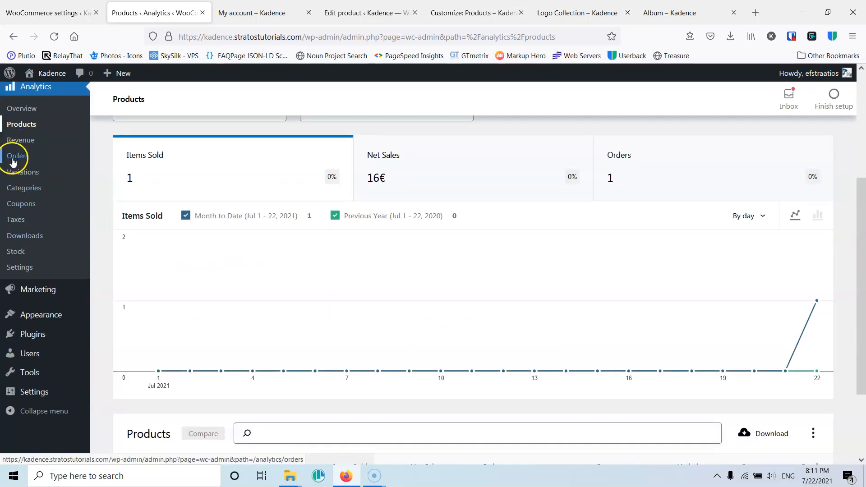
click(14, 157)
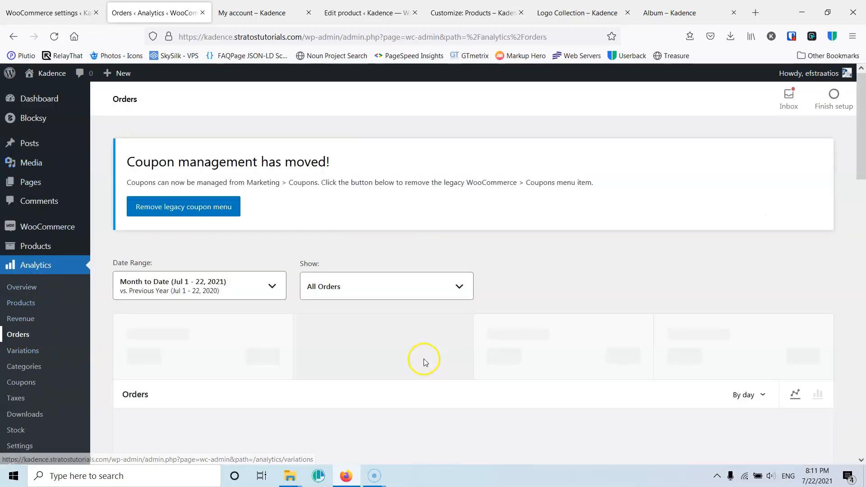
scroll(423, 361, down, 2)
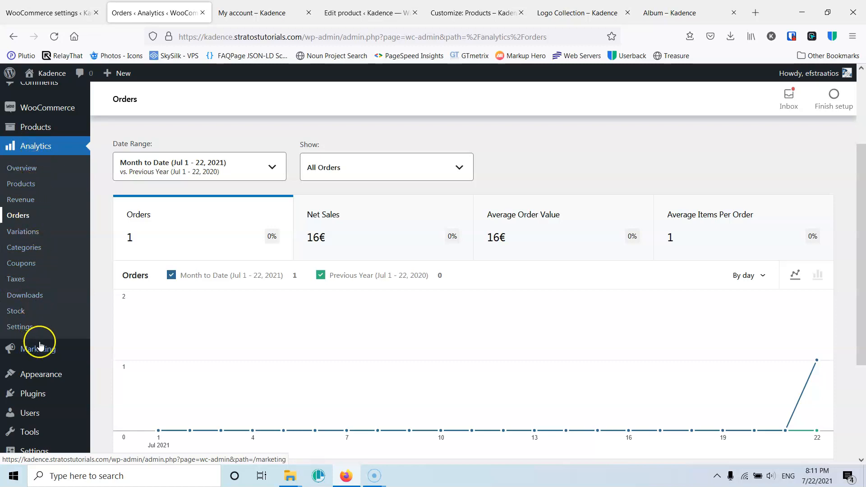
- Start a new coupon from the Marketing coupons page and enter the coupon code 1st order
mouse_move(44, 350)
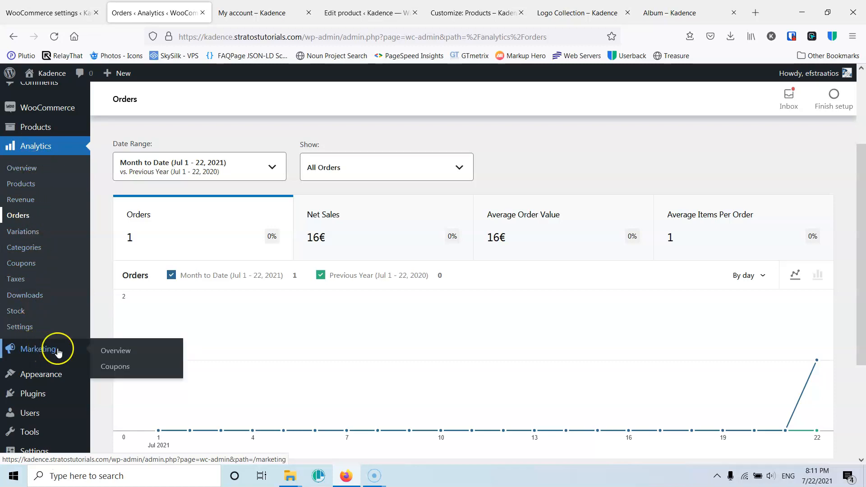
click(120, 367)
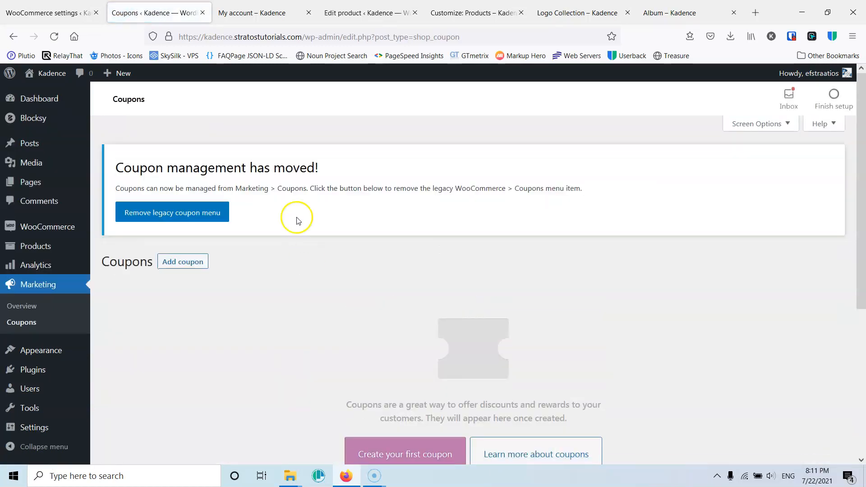
scroll(242, 242, down, 4)
click(408, 274)
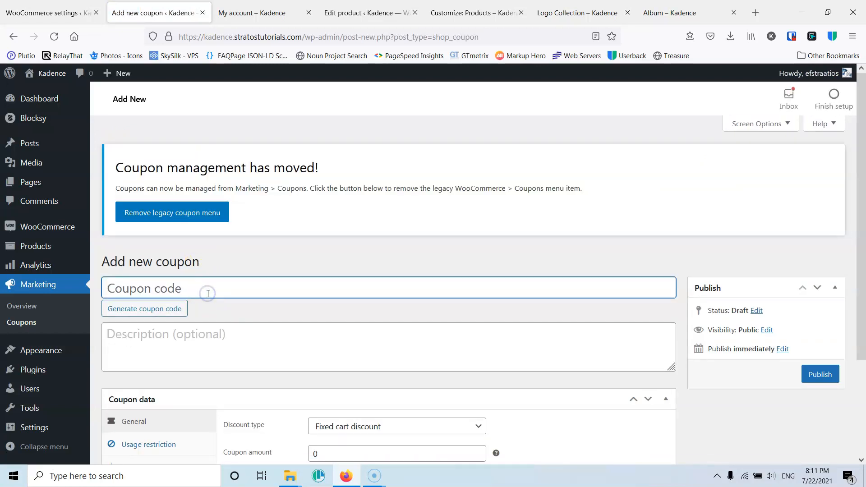
text(1)
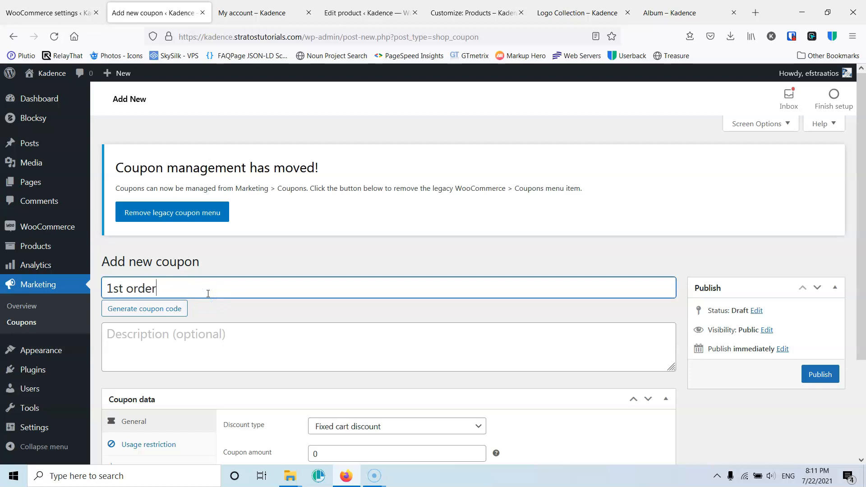
text(st order)
- Set the coupon amount to 10 after looking at the discount type options
scroll(213, 255, down, 3)
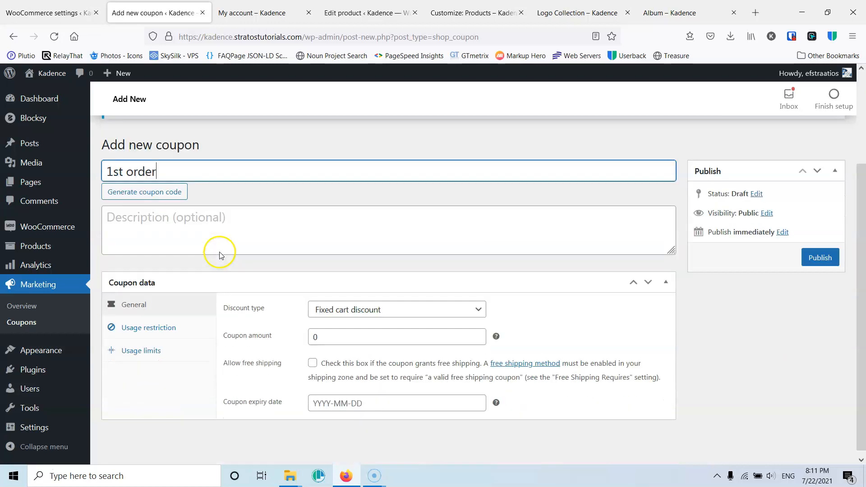
click(215, 225)
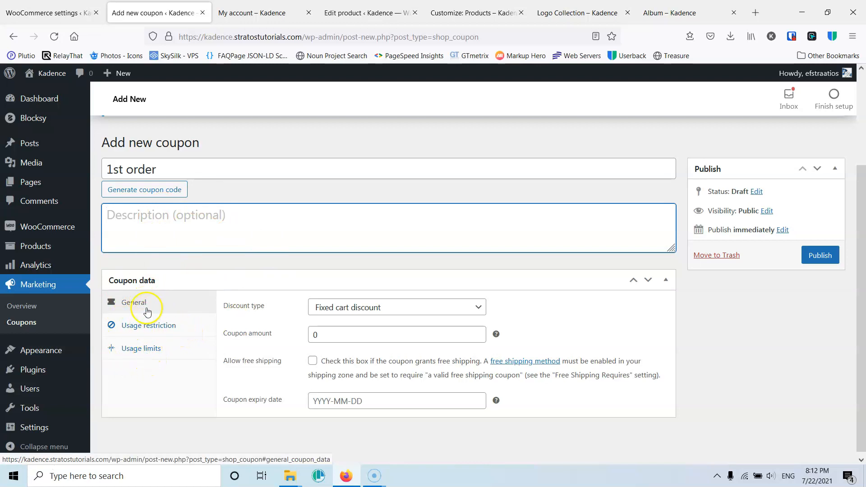
click(388, 312)
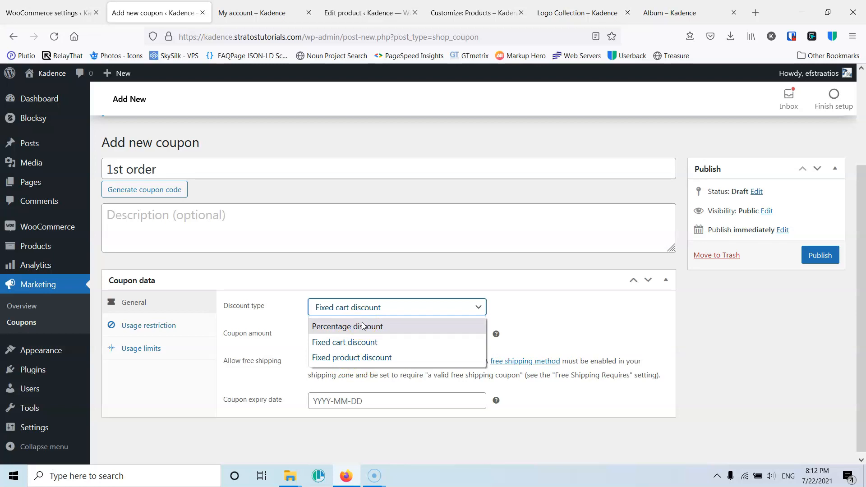
click(498, 304)
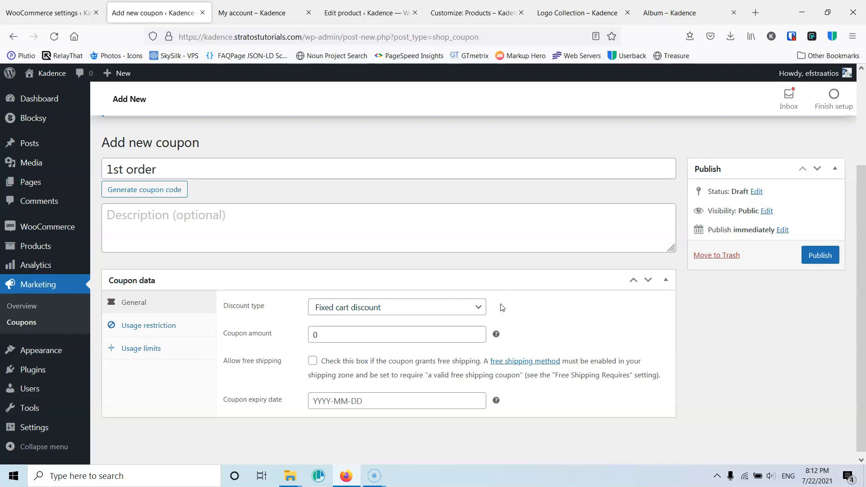
drag(332, 336, 271, 333)
text(10)
click(559, 301)
- Set the coupon amount to 5 and look at the expiry date calendar
click(384, 307)
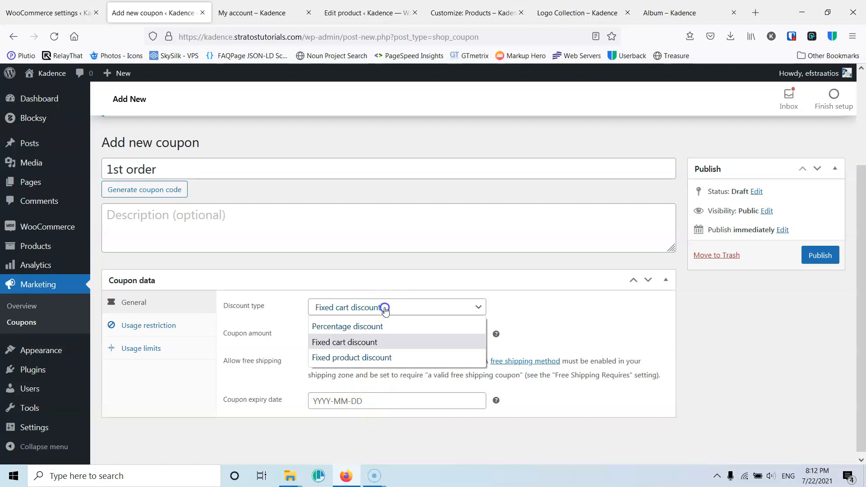
click(354, 342)
drag(348, 335, 293, 335)
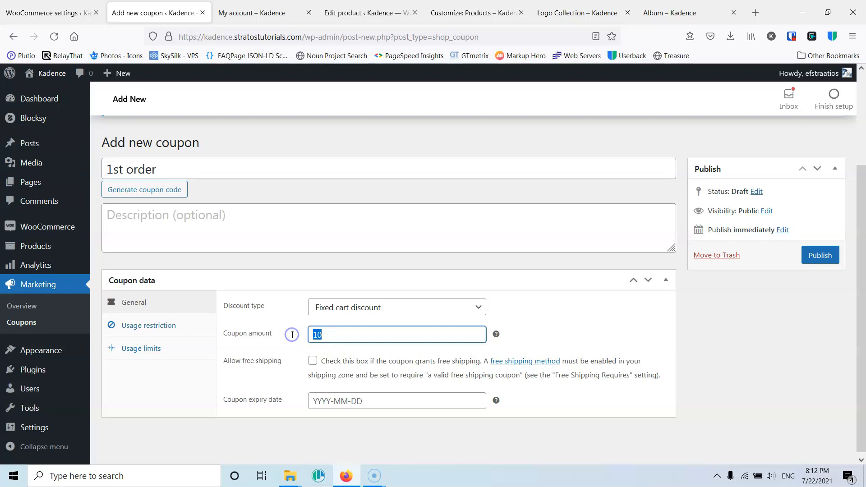
text(5)
click(291, 334)
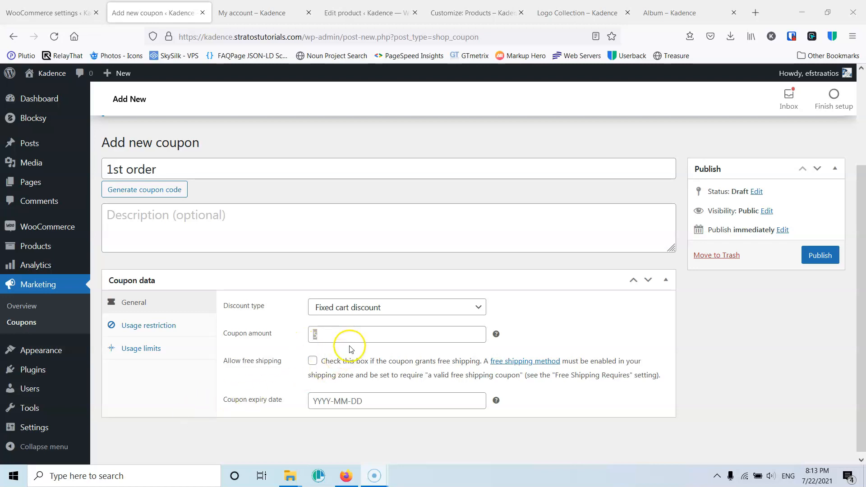
click(354, 399)
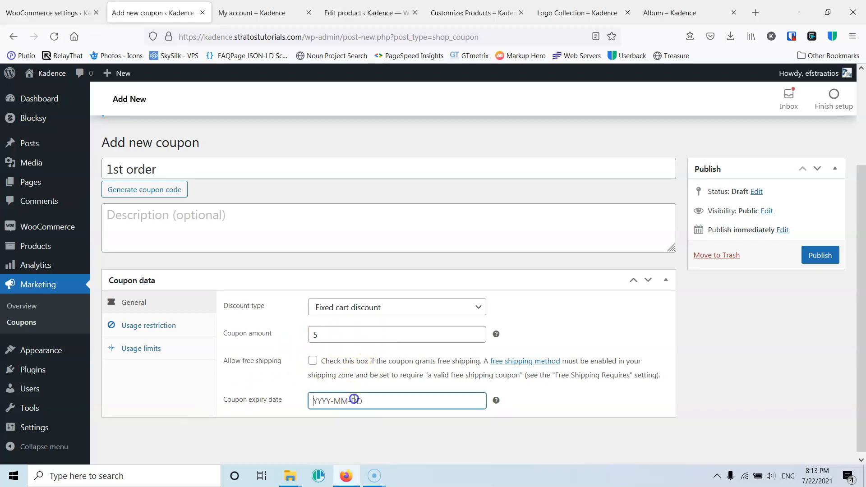
click(201, 386)
- Set the discount type to Fixed product discount
click(376, 318)
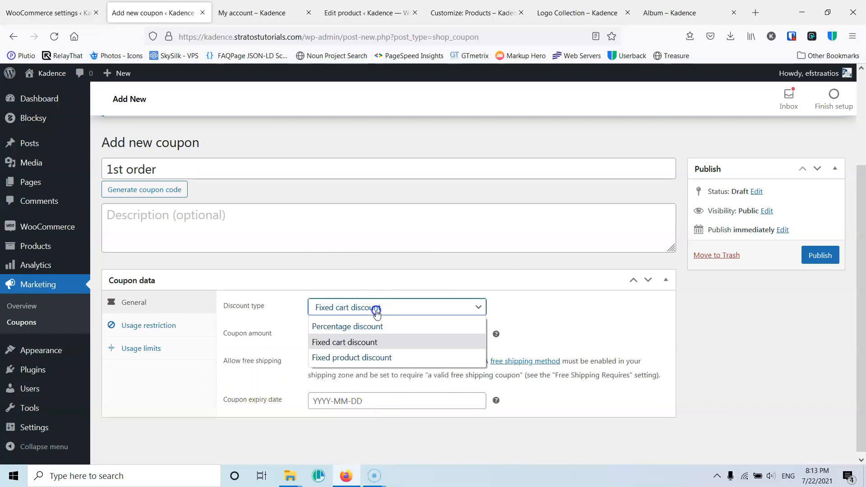
click(353, 357)
click(545, 310)
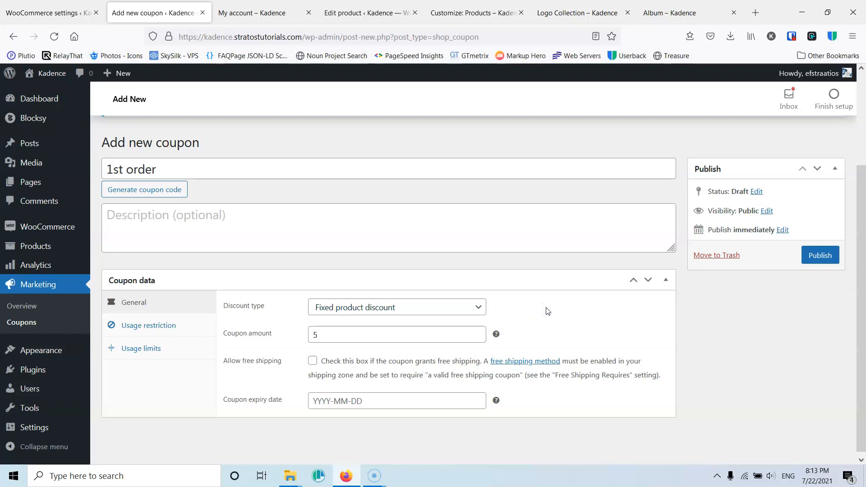
- Set the coupon's minimum spend to 30 under usage restrictions
click(156, 327)
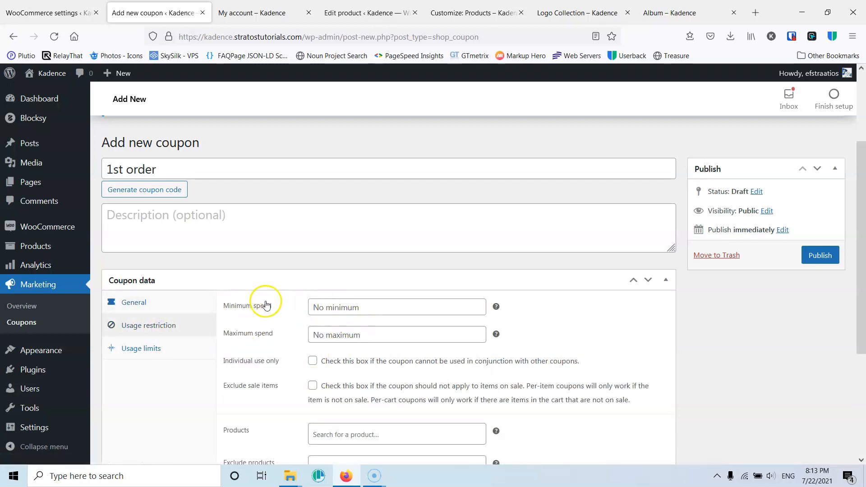
click(337, 308)
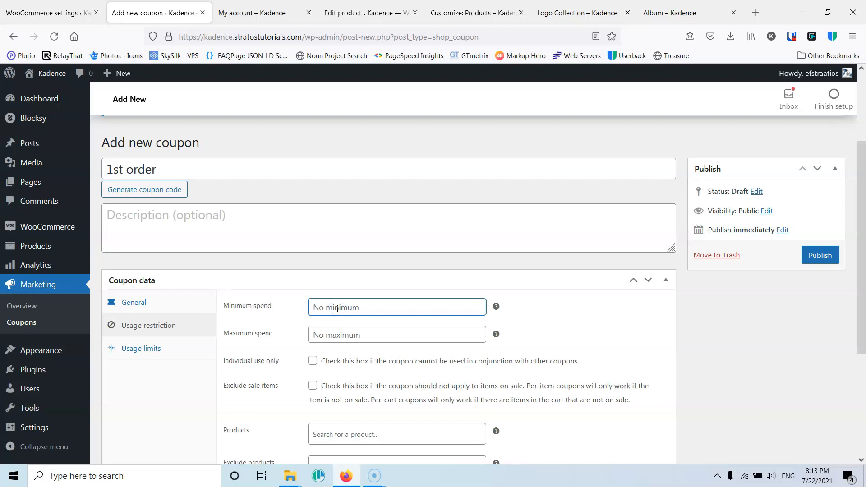
text(30)
click(343, 335)
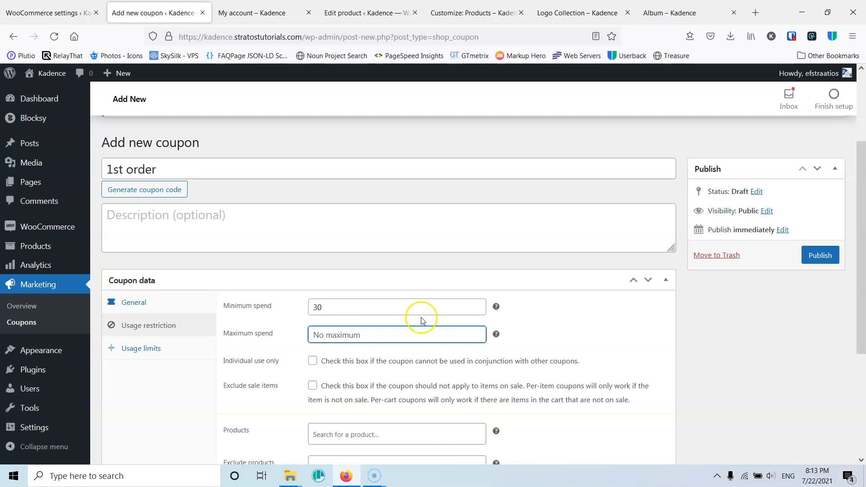
- Check and then uncheck the Individual use only option
scroll(406, 316, down, 2)
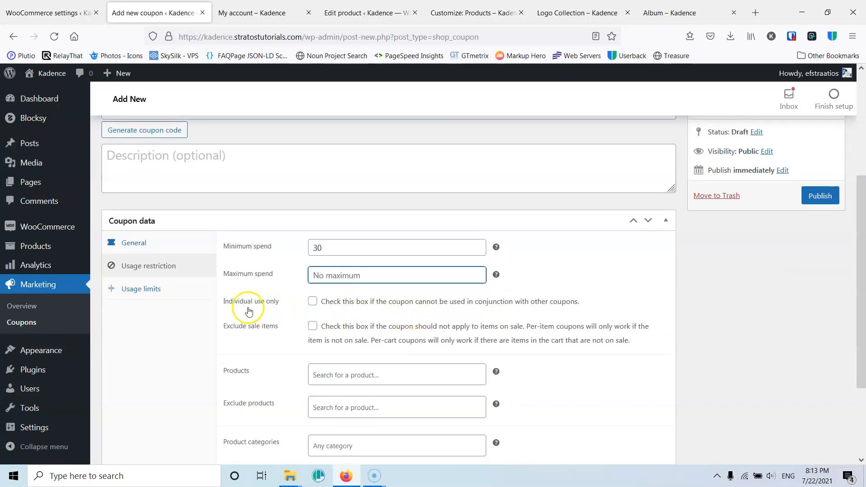
click(312, 302)
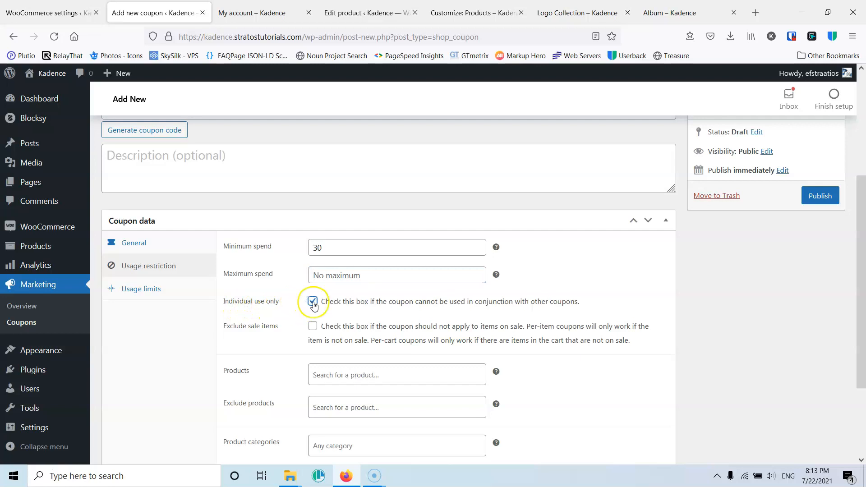
key(alt+p)
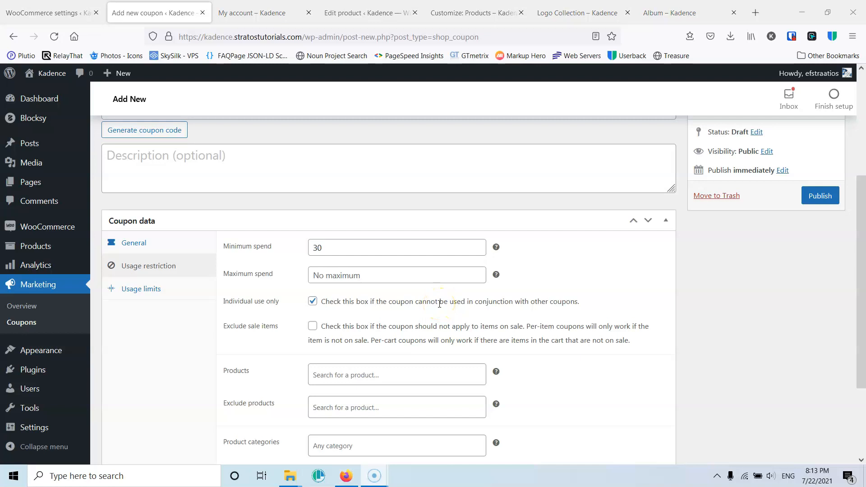
click(311, 303)
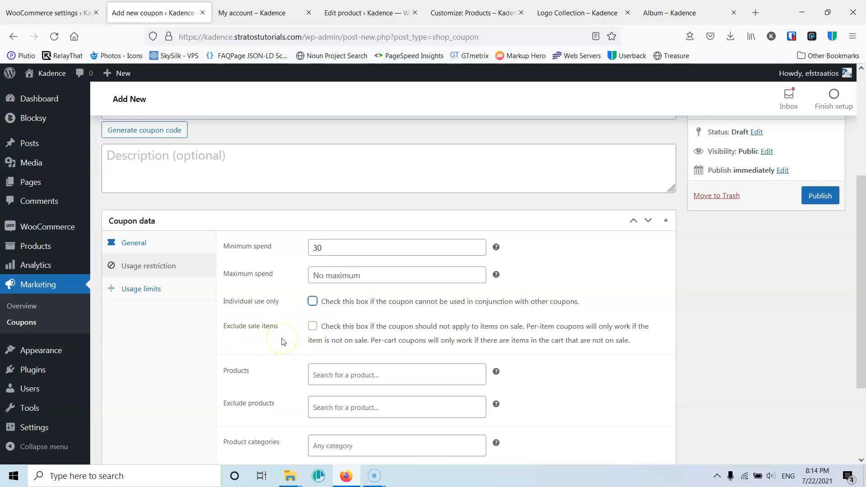
- Set the coupon's usage limit per user to 1
scroll(283, 341, down, 2)
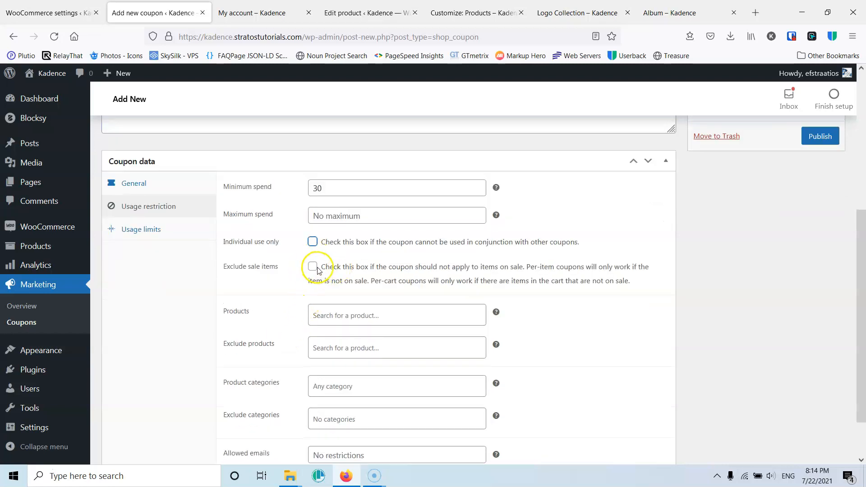
scroll(289, 343, down, 2)
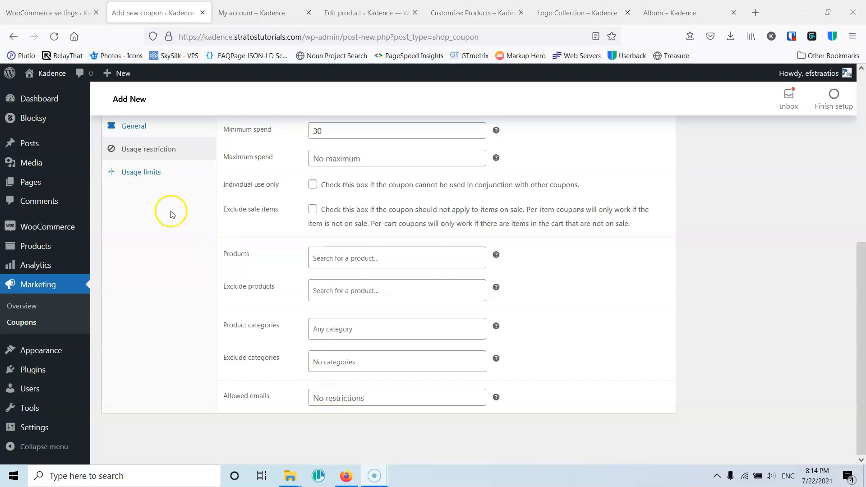
click(144, 176)
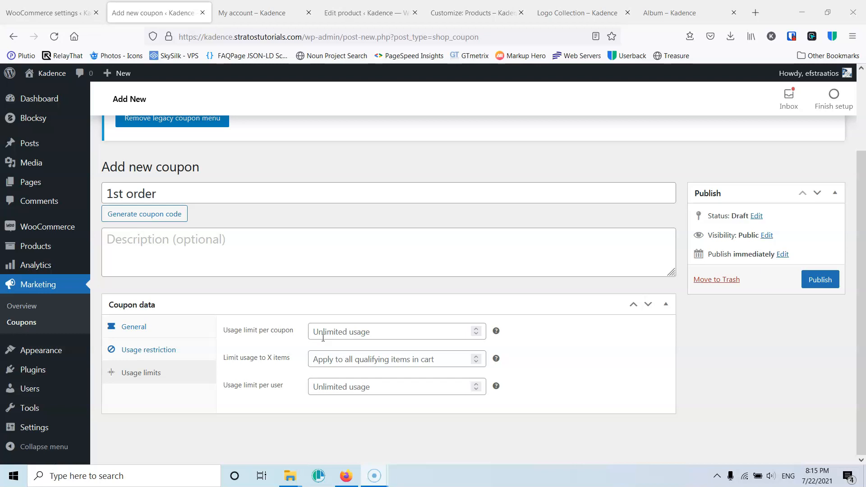
click(323, 337)
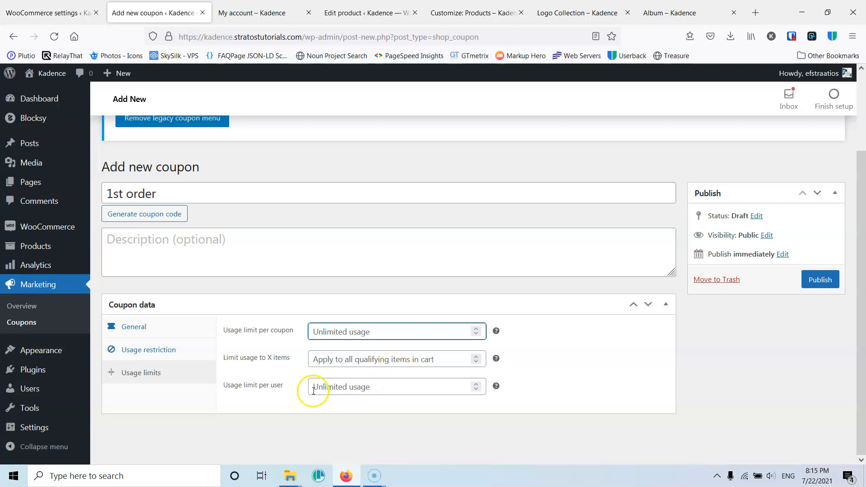
click(355, 390)
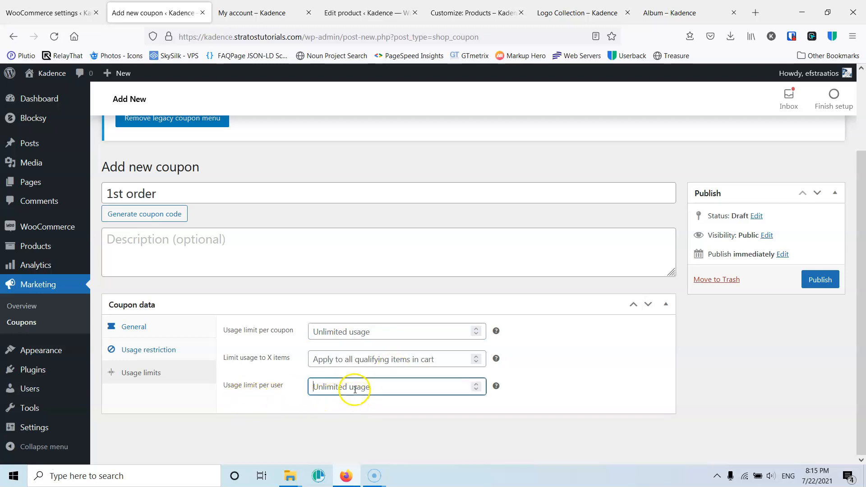
text(1)
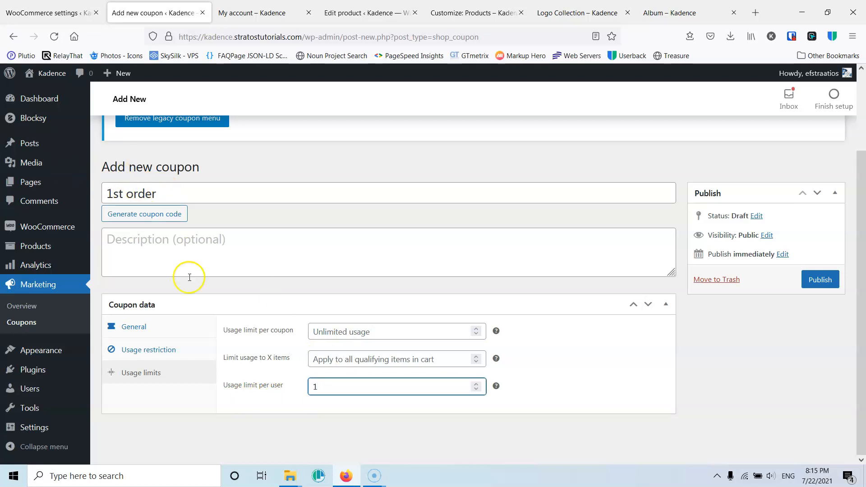
click(215, 429)
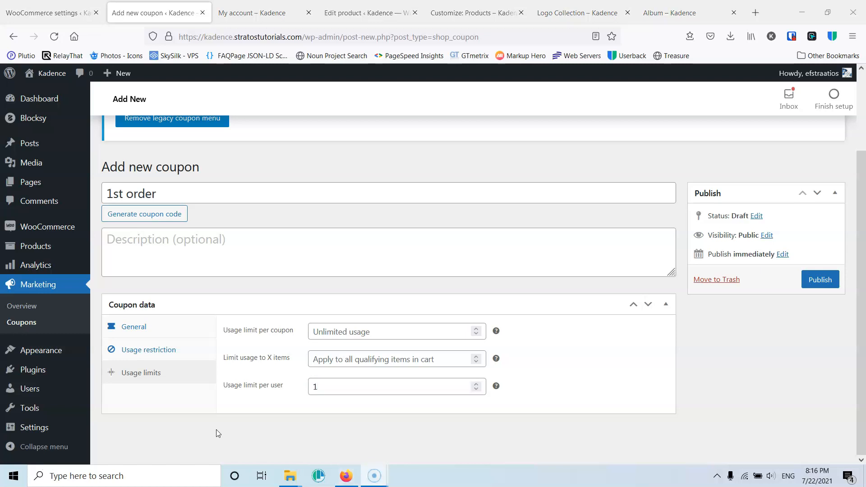
- Publish the coupon and open the storefront checkout page
click(821, 279)
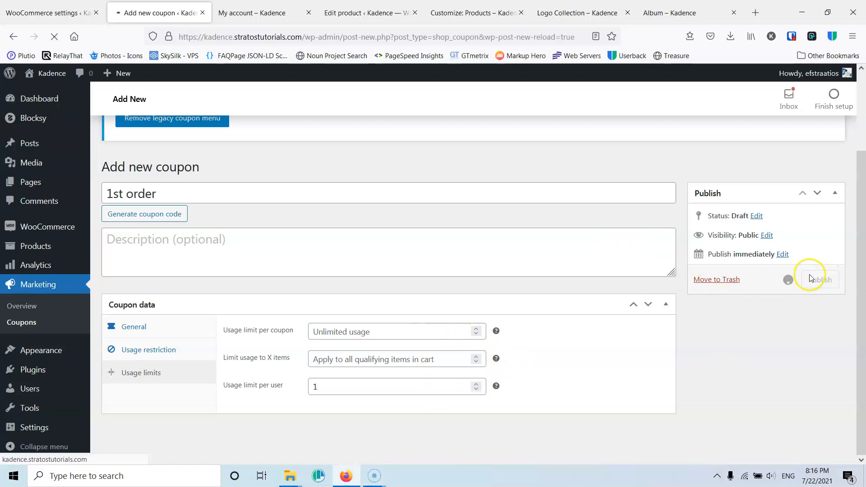
click(268, 14)
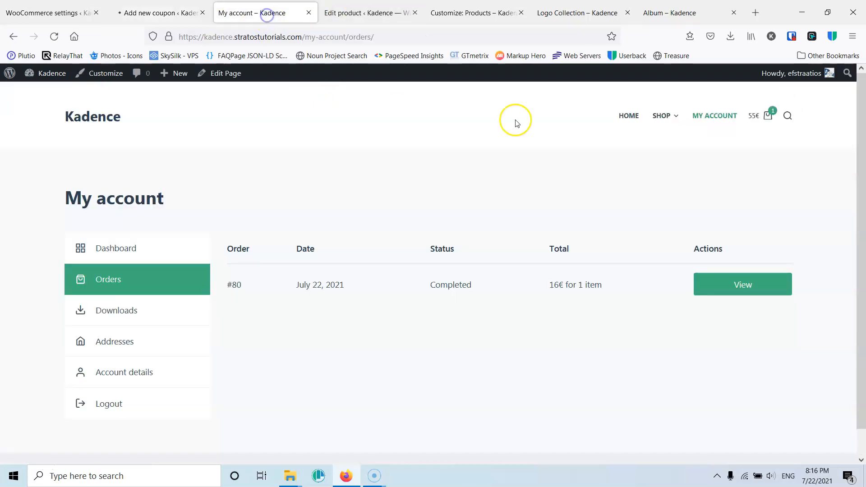
mouse_move(767, 116)
click(740, 234)
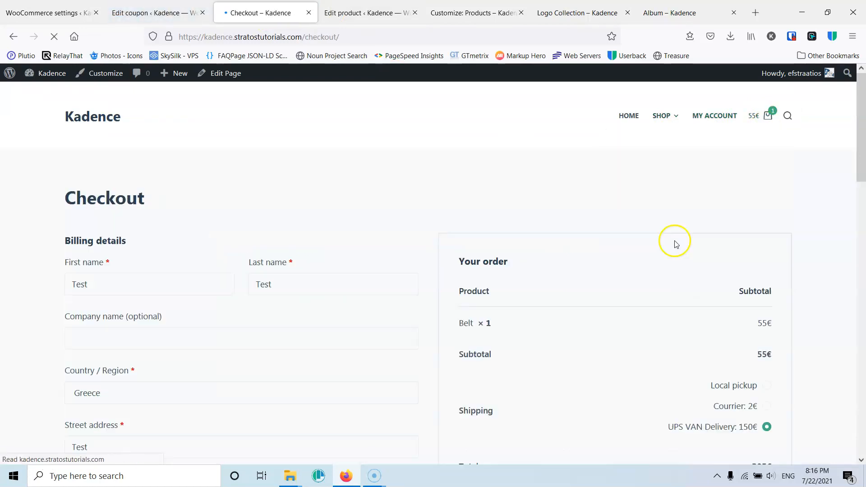
- Scroll through the checkout page to look for a coupon entry field
scroll(631, 338, down, 4)
scroll(616, 329, down, 7)
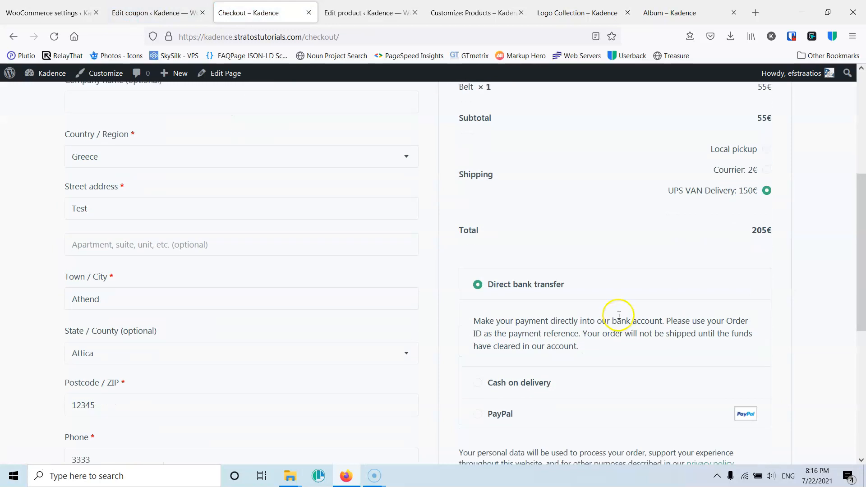
scroll(512, 323, up, 5)
scroll(537, 297, up, 5)
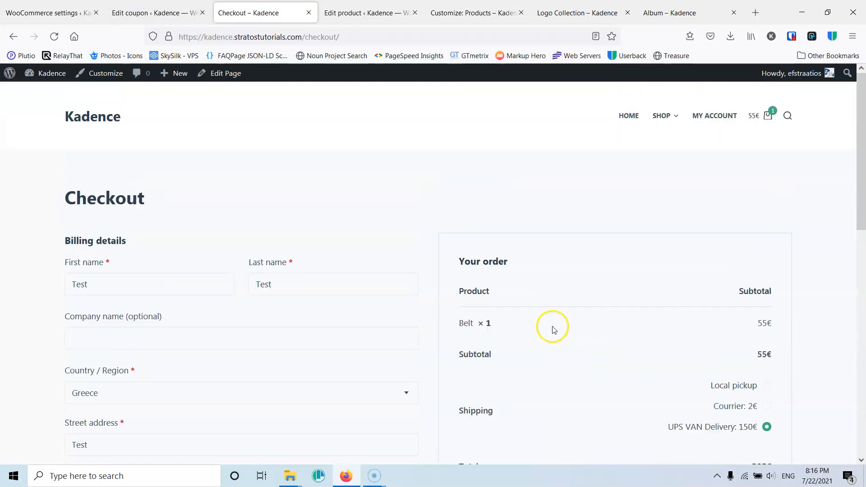
scroll(536, 311, down, 4)
scroll(541, 315, down, 6)
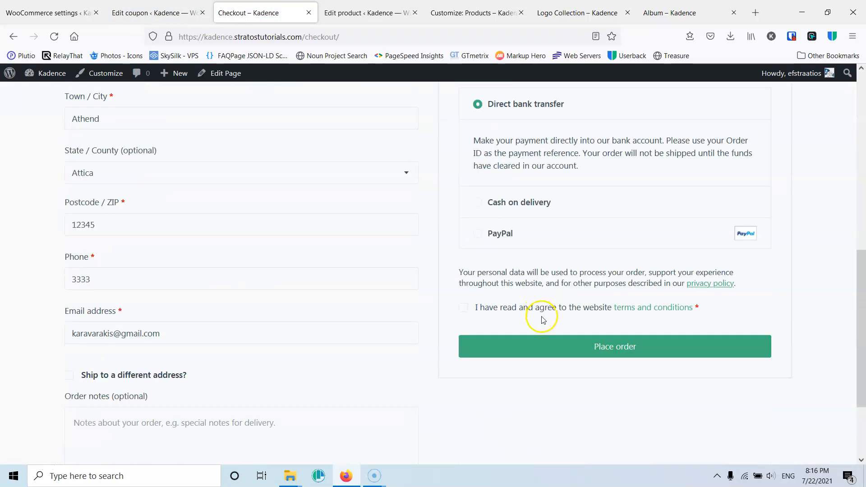
scroll(542, 311, up, 5)
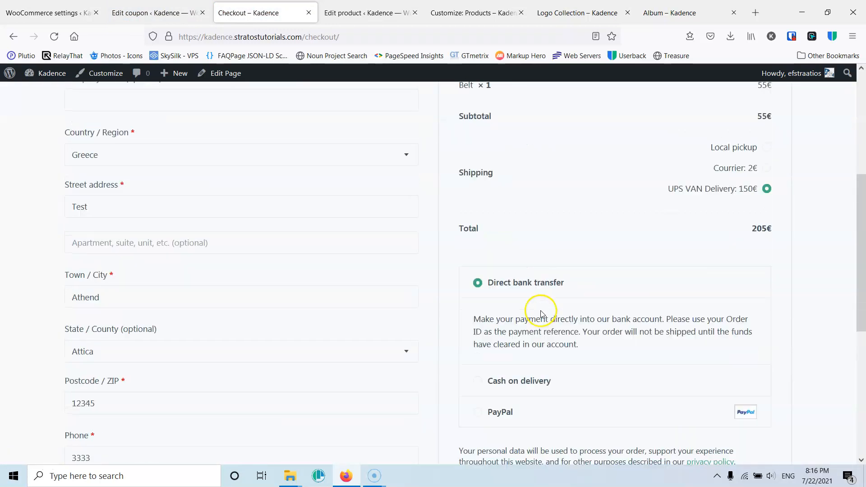
- Open the theme Customizer for the checkout page in a new tab
right_click(94, 77)
click(112, 88)
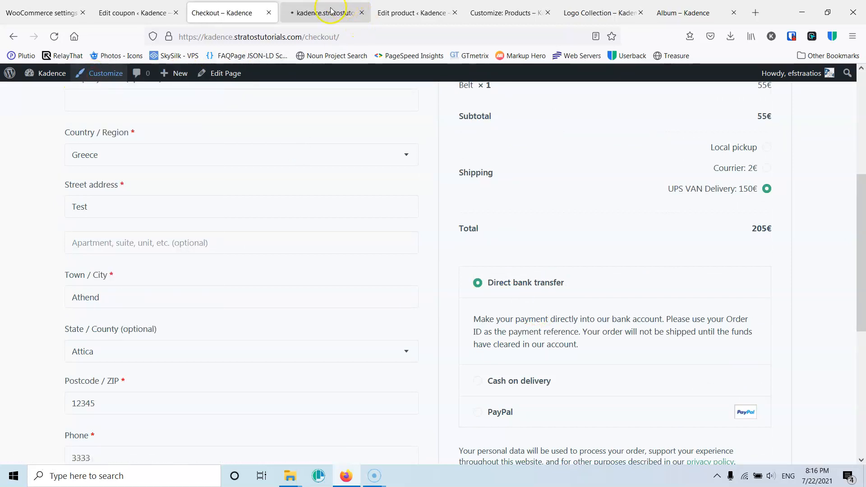
click(329, 12)
- Open the coupons list under Marketing to view the published coupon
click(154, 10)
scroll(190, 290, down, 4)
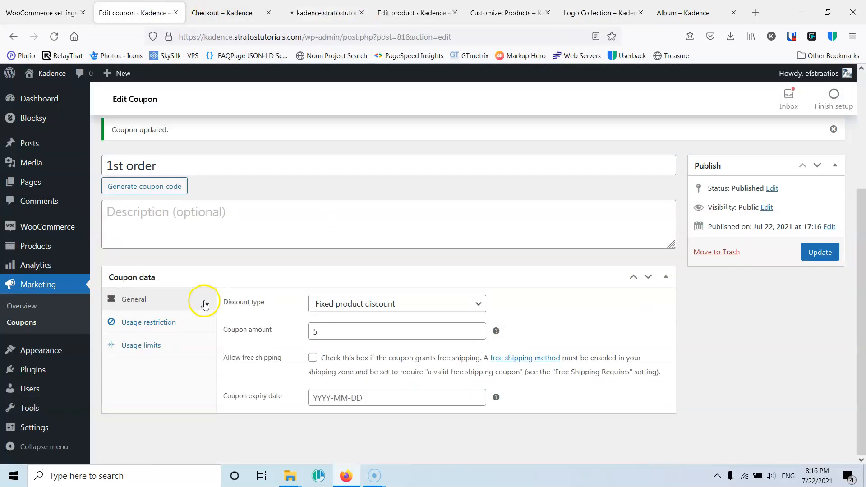
click(27, 311)
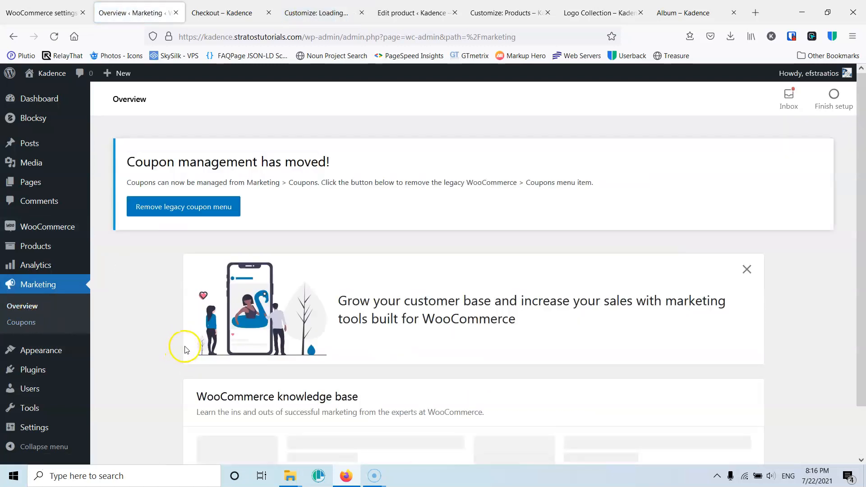
scroll(180, 346, down, 1)
click(28, 323)
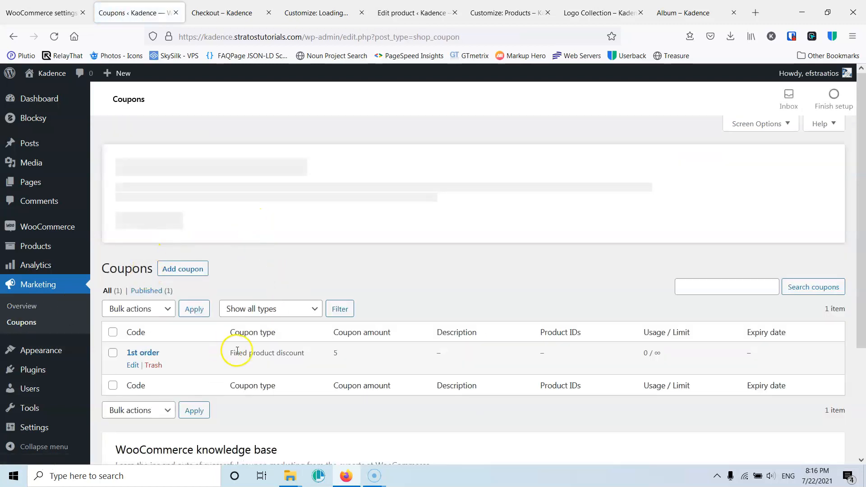
- Enable the Coupon Form option in the WooCommerce General Checkout Page customizer settings and publish
click(242, 14)
click(315, 15)
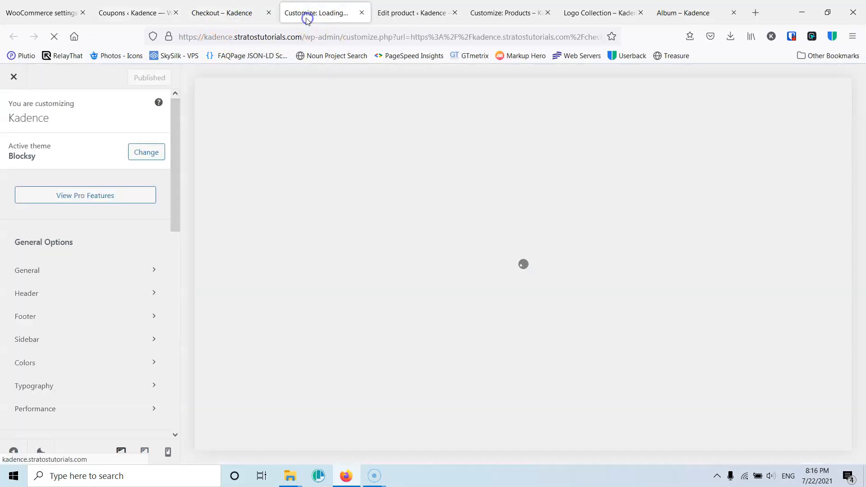
scroll(77, 285, down, 10)
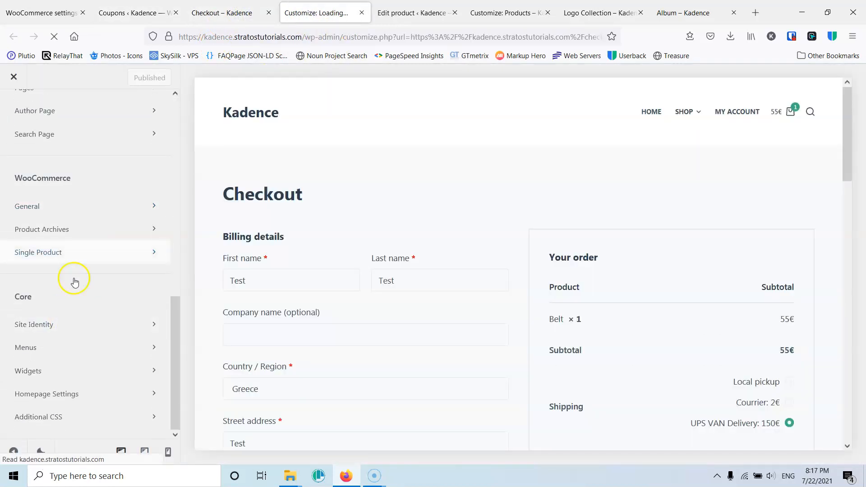
click(71, 210)
click(91, 303)
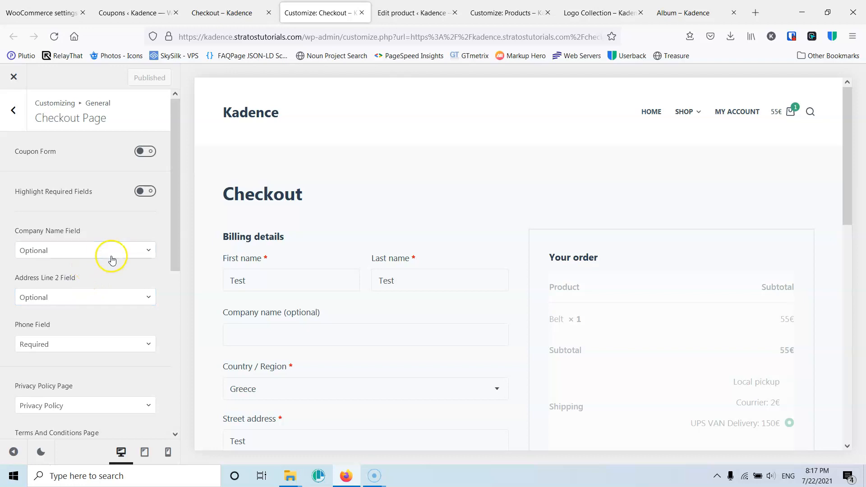
scroll(114, 259, down, 1)
scroll(113, 258, down, 6)
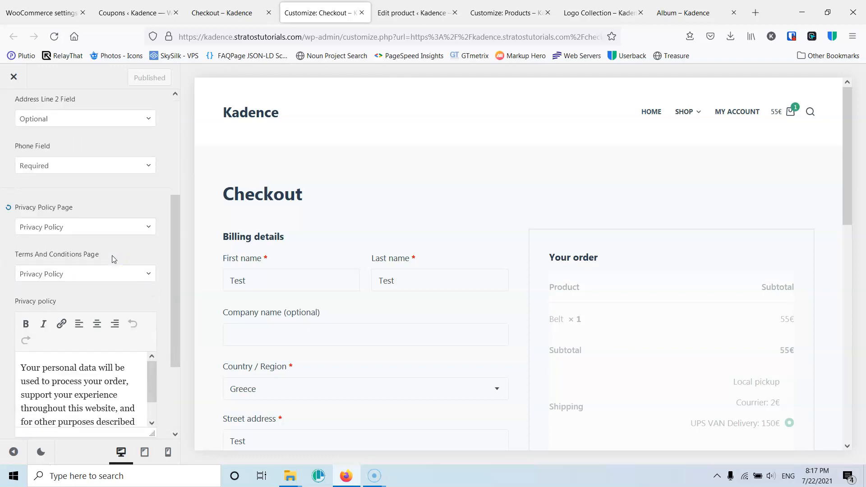
scroll(104, 271, up, 7)
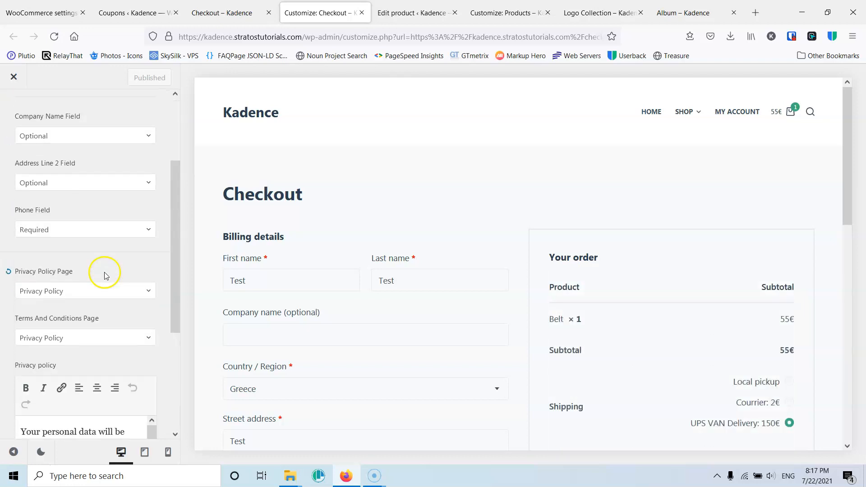
click(145, 151)
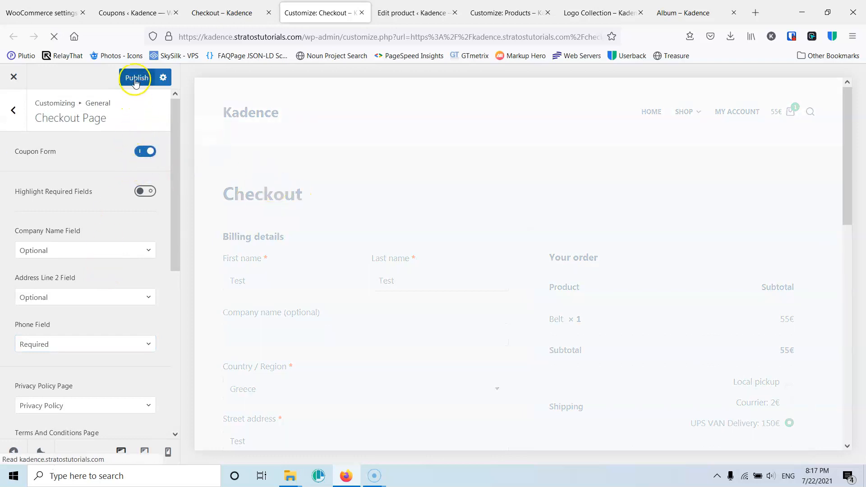
click(135, 79)
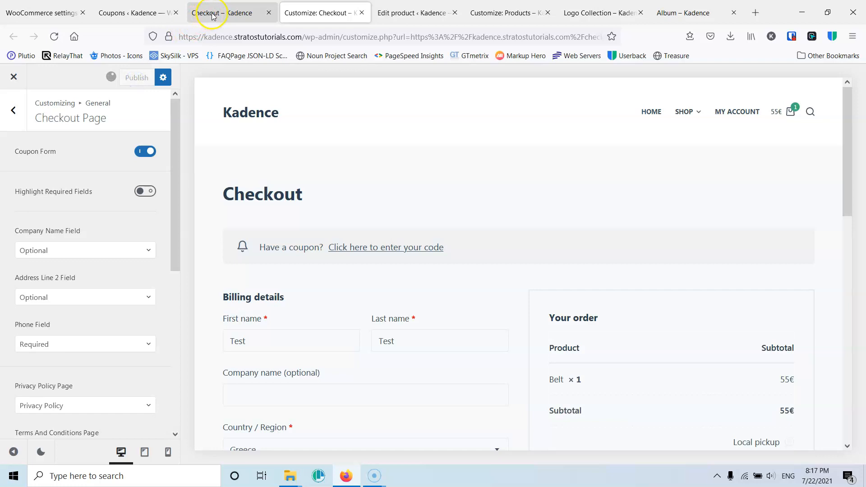
- Reload the storefront checkout page and scroll through it to review the coupon prompt
click(219, 13)
click(61, 39)
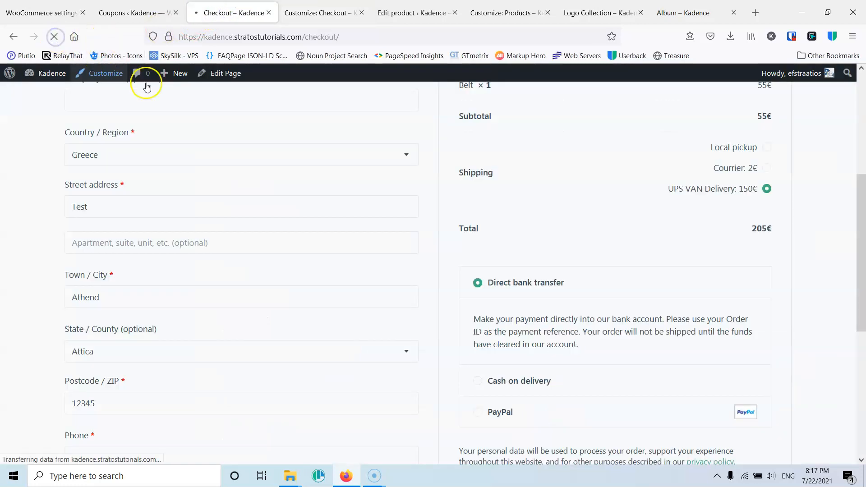
scroll(532, 261, down, 4)
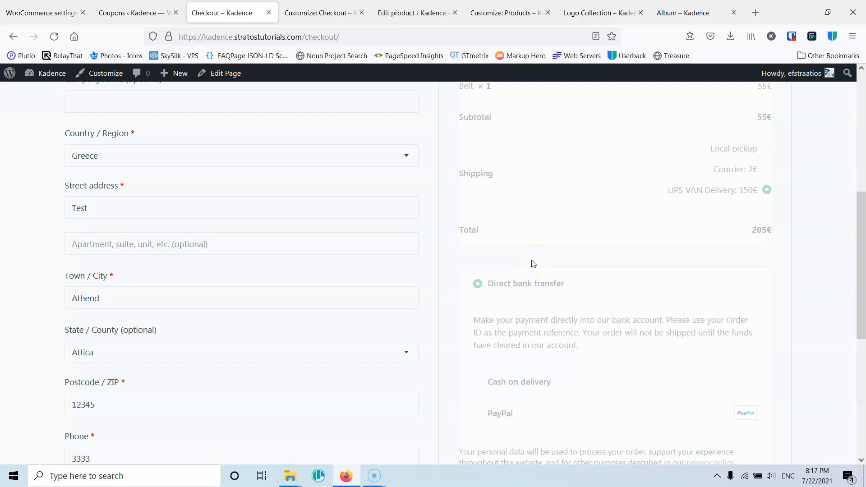
scroll(534, 264, down, 5)
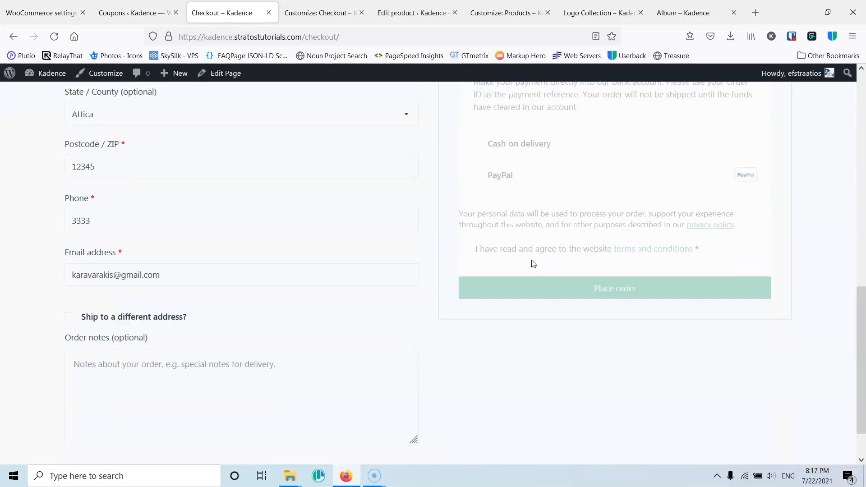
scroll(534, 264, up, 12)
scroll(534, 264, down, 4)
scroll(533, 264, down, 1)
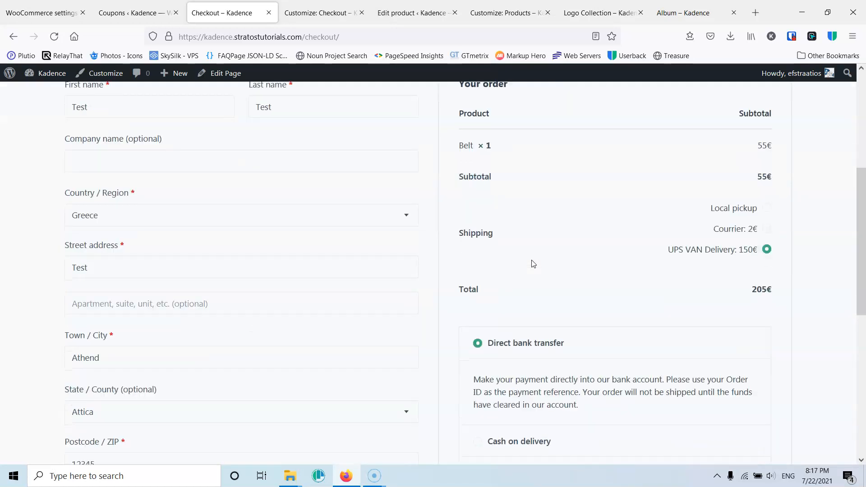
scroll(564, 271, down, 5)
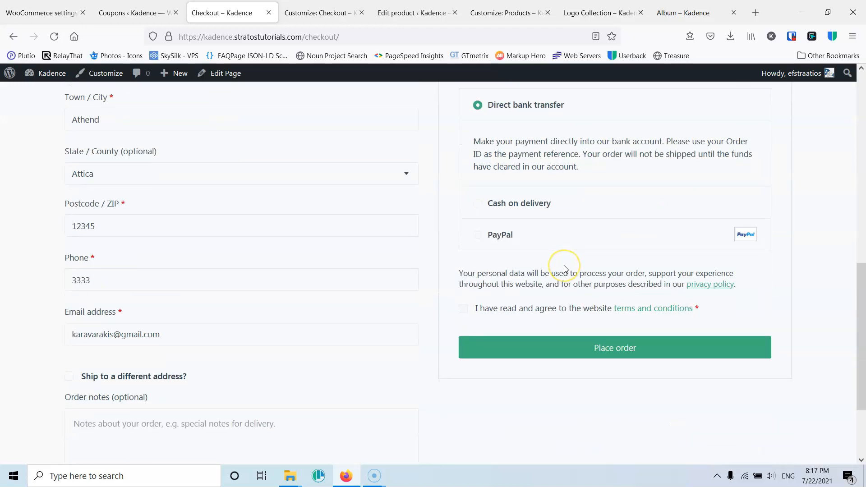
scroll(564, 268, up, 6)
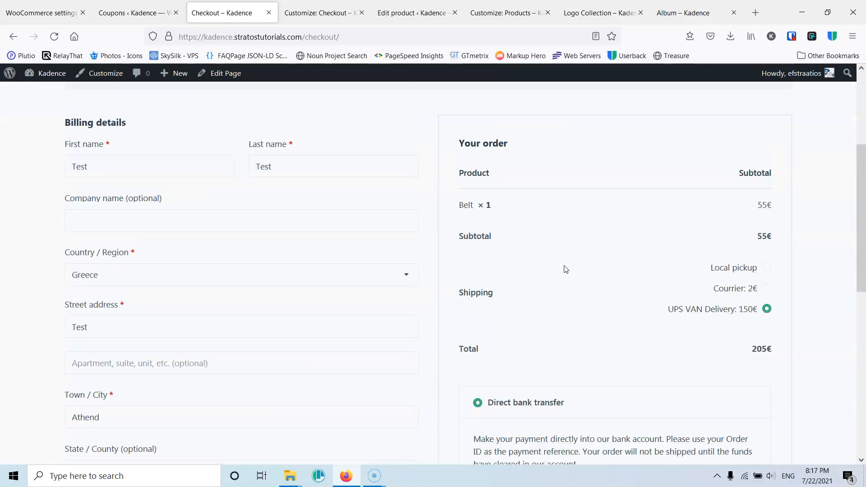
scroll(539, 266, down, 4)
scroll(536, 257, up, 5)
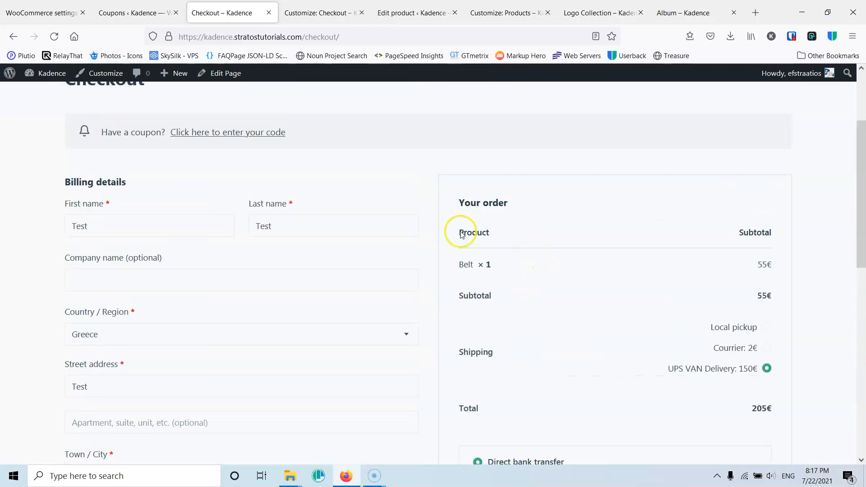
scroll(199, 171, up, 3)
- Enter the coupon code 1st order at checkout and apply it to the order
click(230, 253)
click(130, 307)
text(1st ord)
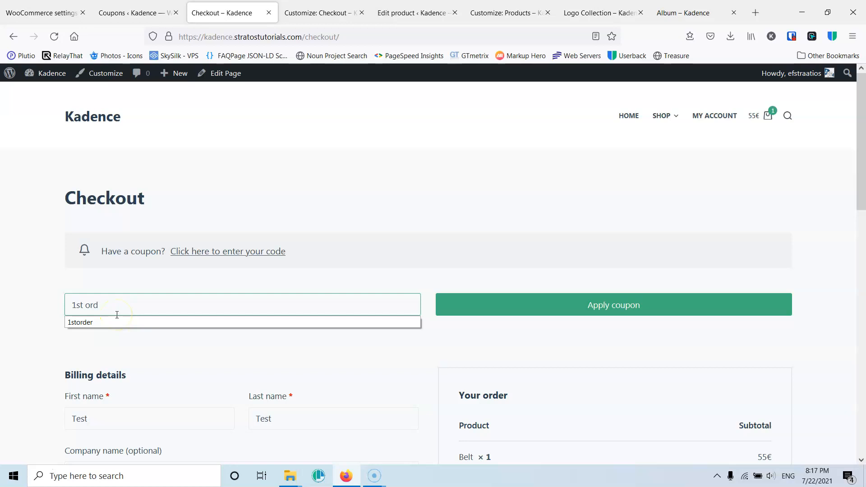
text(er)
scroll(288, 296, down, 5)
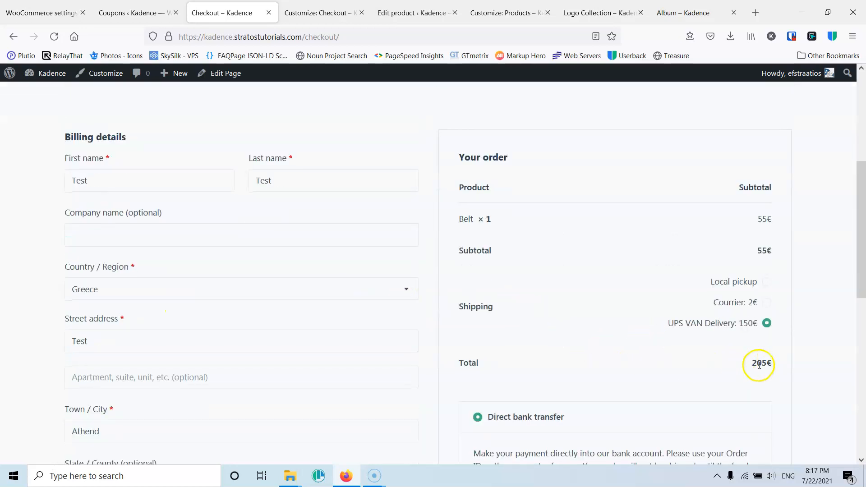
scroll(744, 338, up, 5)
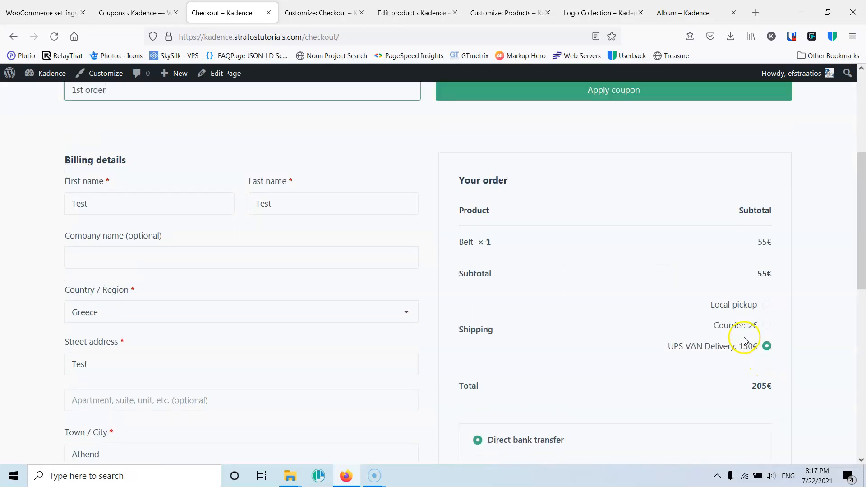
click(639, 297)
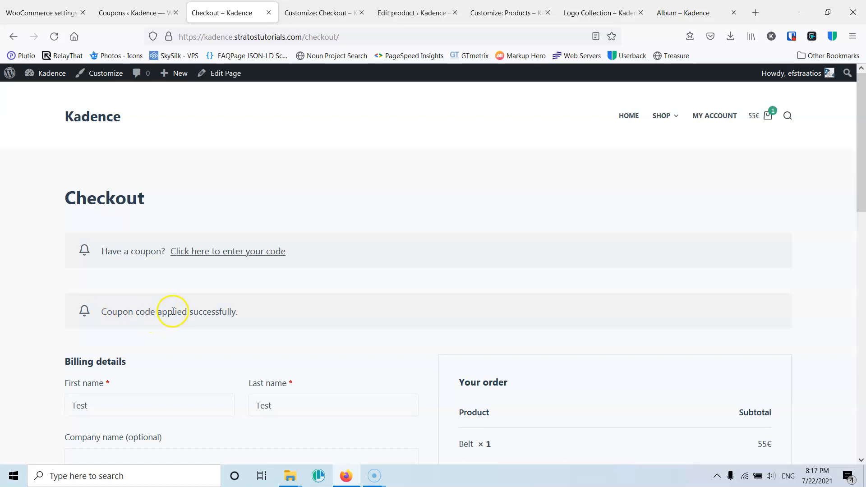
scroll(508, 321, down, 5)
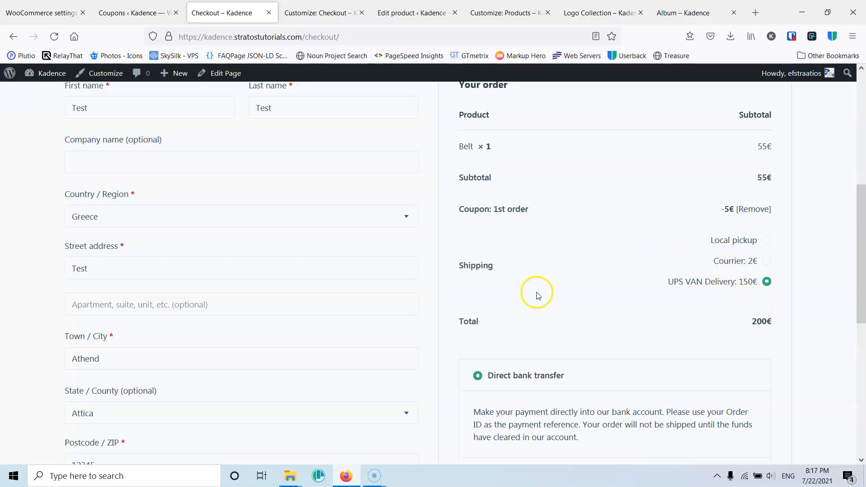
scroll(313, 311, up, 5)
click(47, 13)
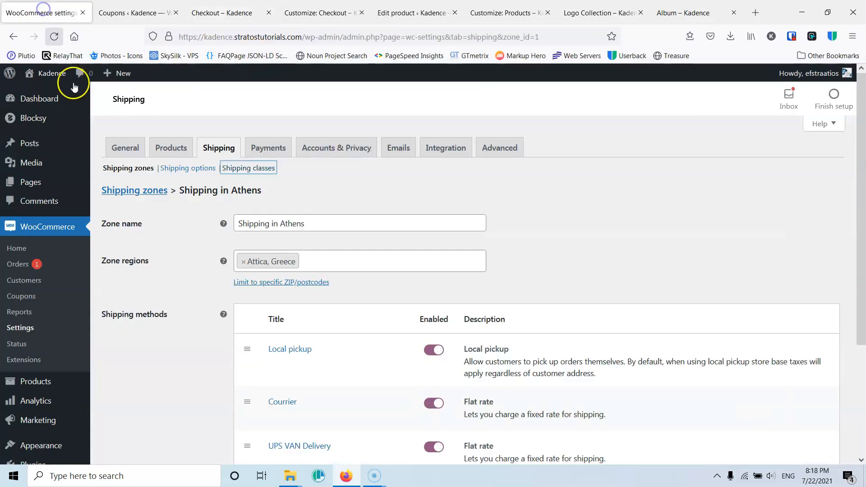
scroll(156, 273, down, 2)
scroll(153, 306, up, 2)
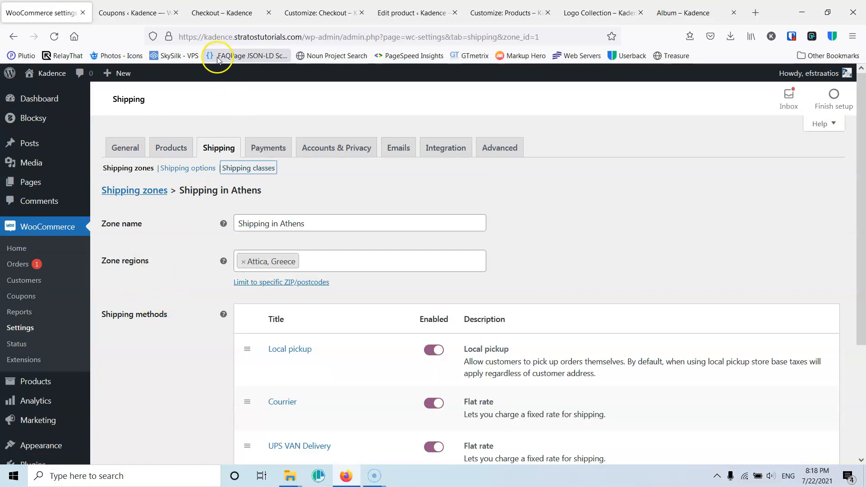
click(323, 13)
click(405, 13)
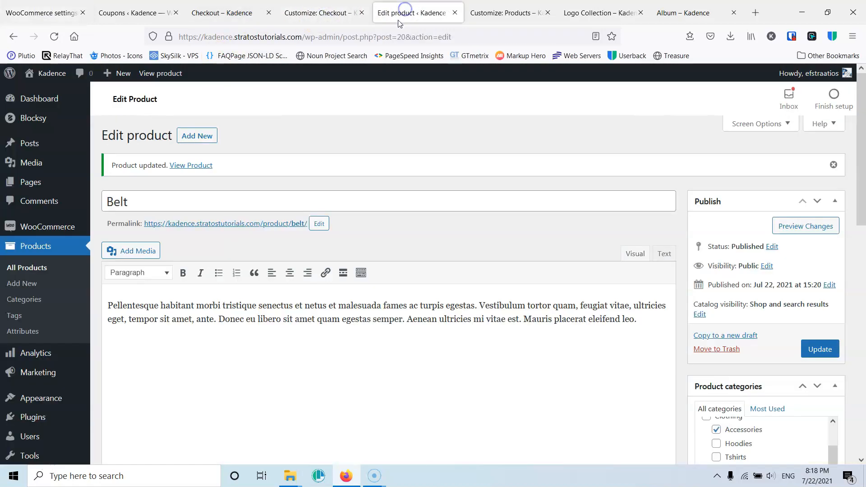
click(513, 16)
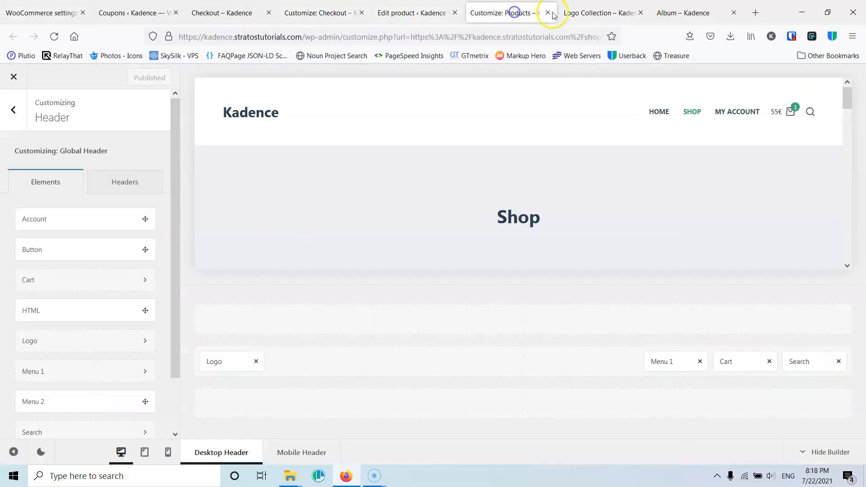
click(547, 12)
click(317, 17)
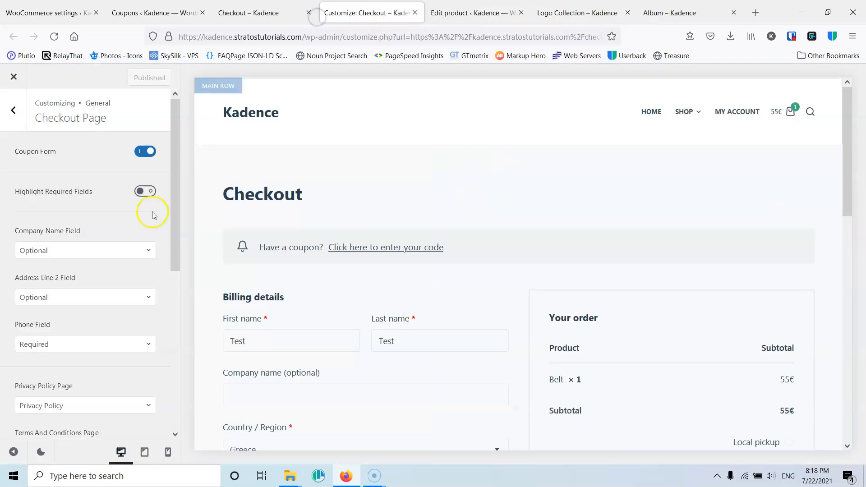
- Open the storefront shop page from the checkout page's navigation
drag(174, 243, 178, 298)
click(263, 12)
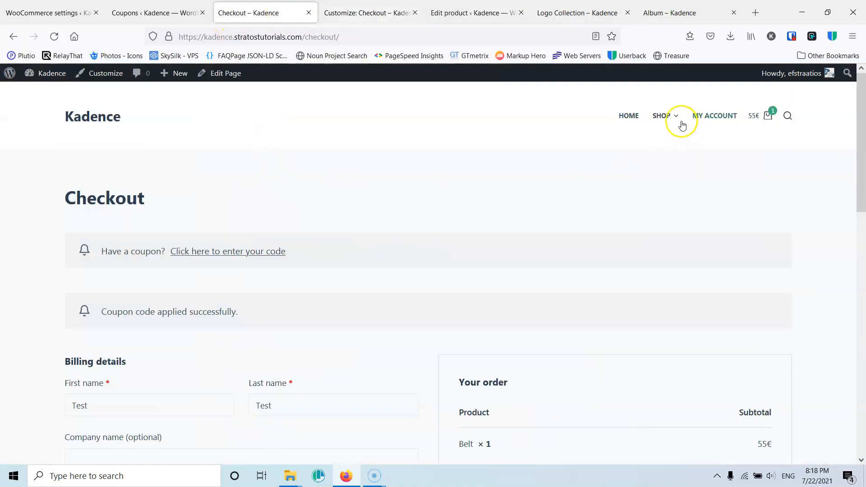
click(667, 121)
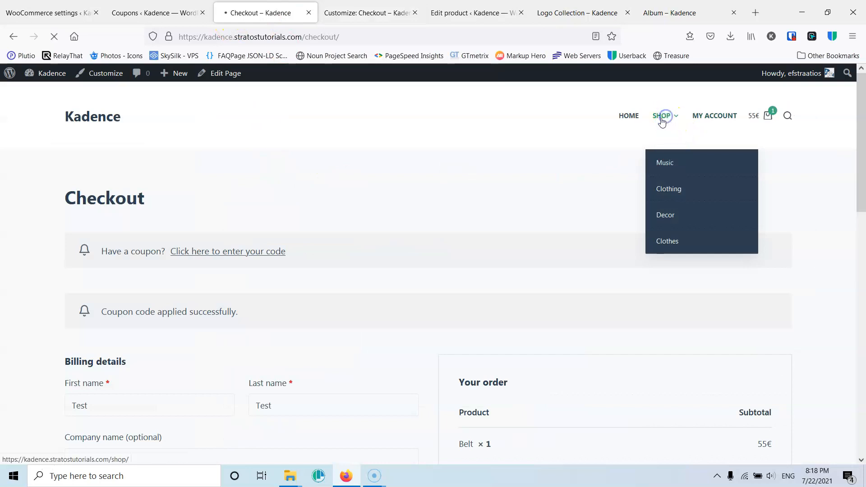
- Scroll through the shop page to review the listed products and their prices
scroll(142, 222, down, 10)
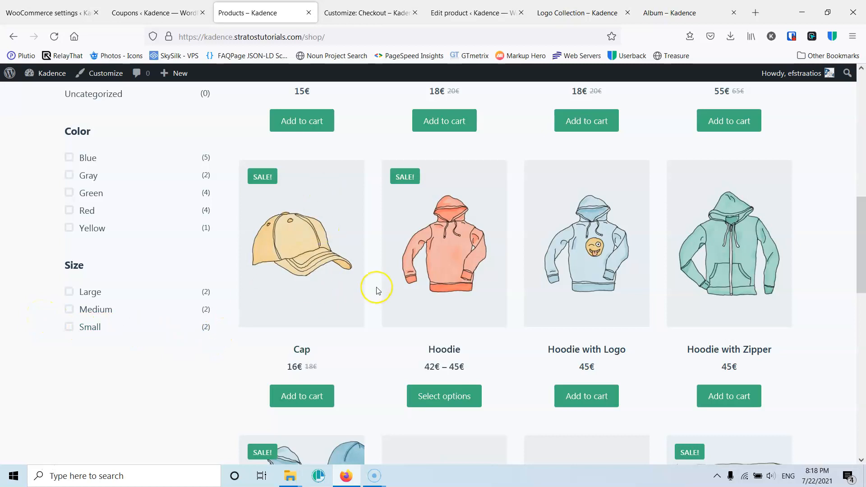
scroll(378, 290, up, 10)
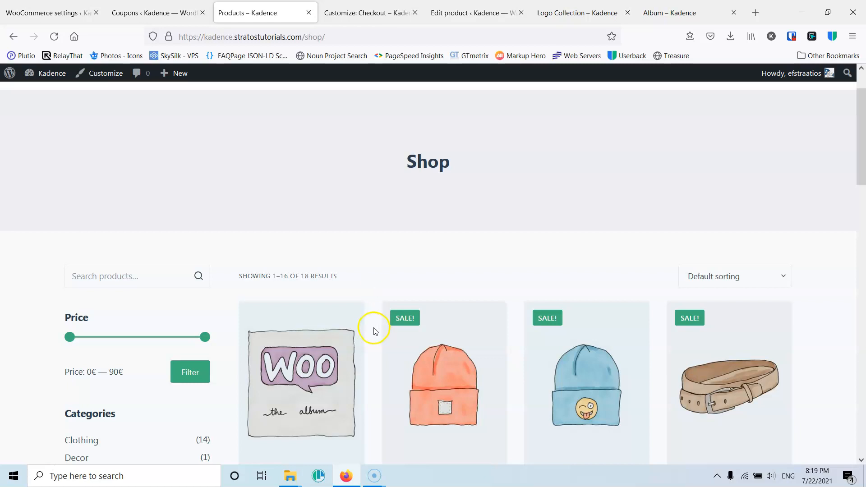
scroll(374, 331, down, 5)
scroll(374, 331, down, 2)
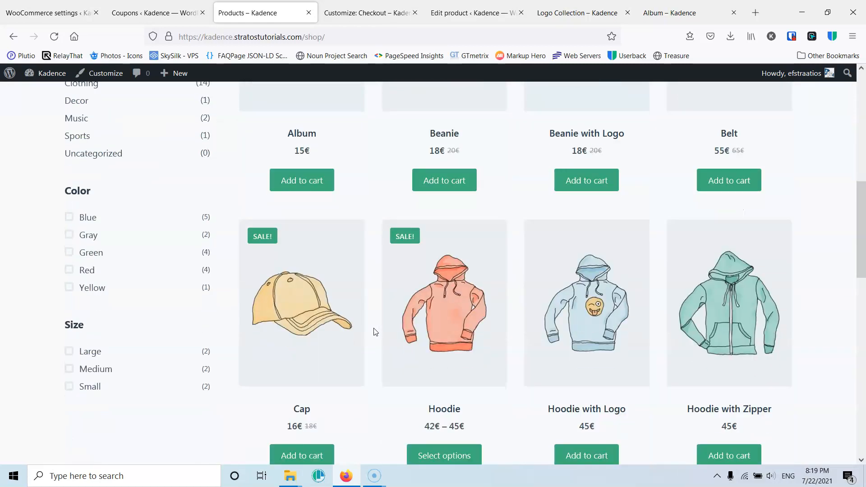
scroll(373, 332, down, 3)
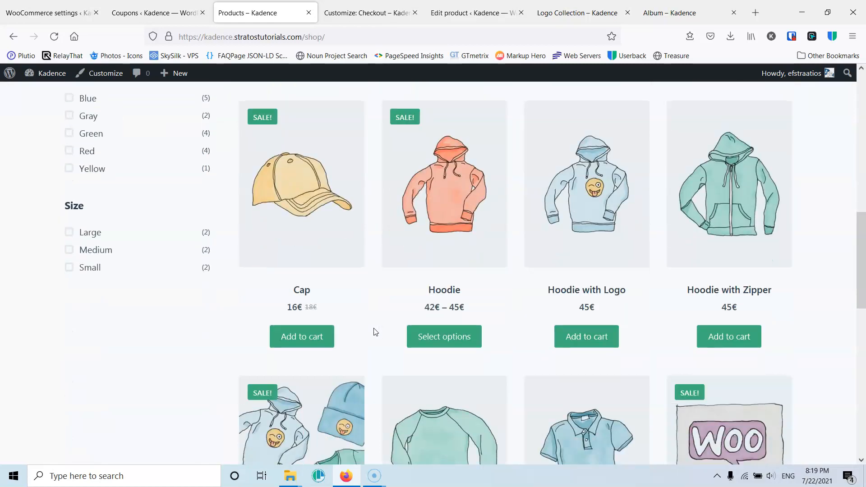
scroll(357, 280, up, 3)
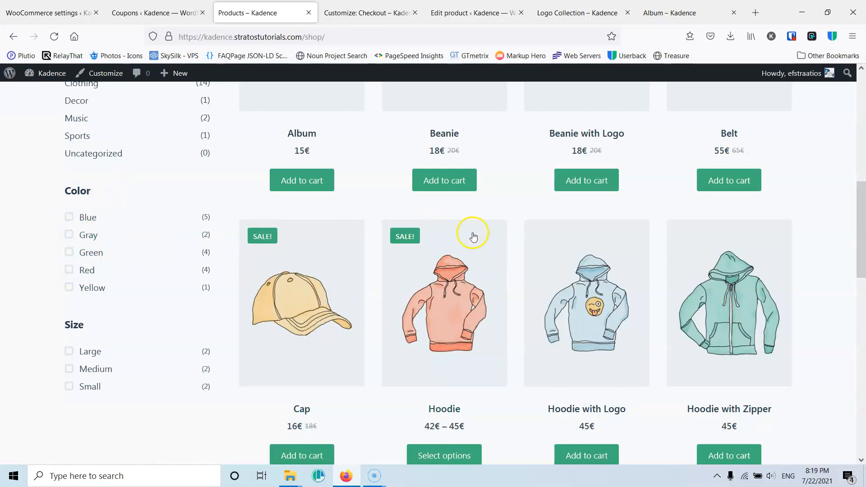
scroll(242, 309, up, 3)
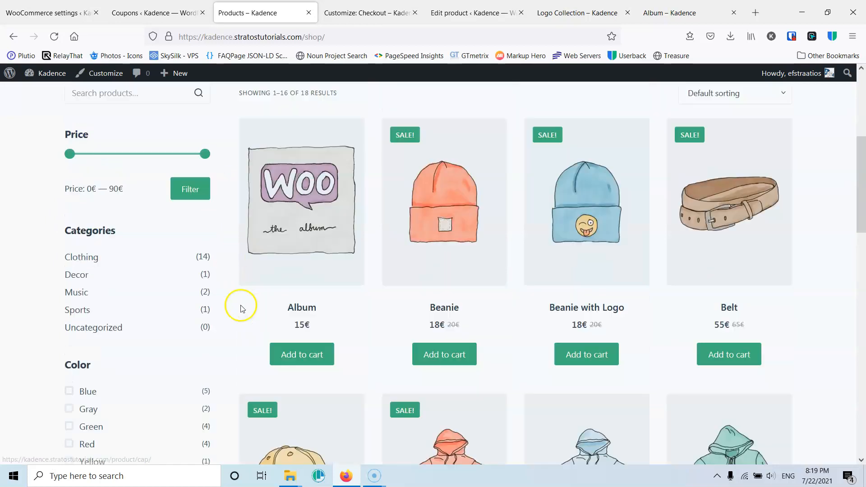
scroll(242, 309, up, 1)
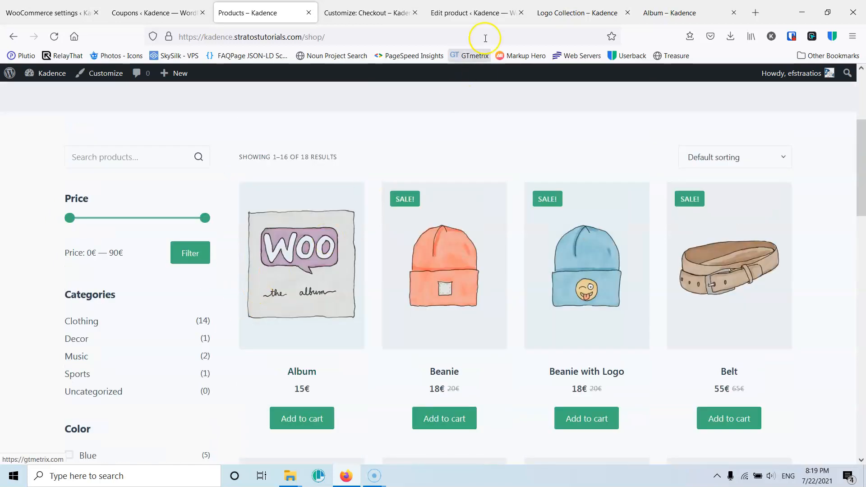
- Return to the admin coupons list
click(345, 18)
click(141, 15)
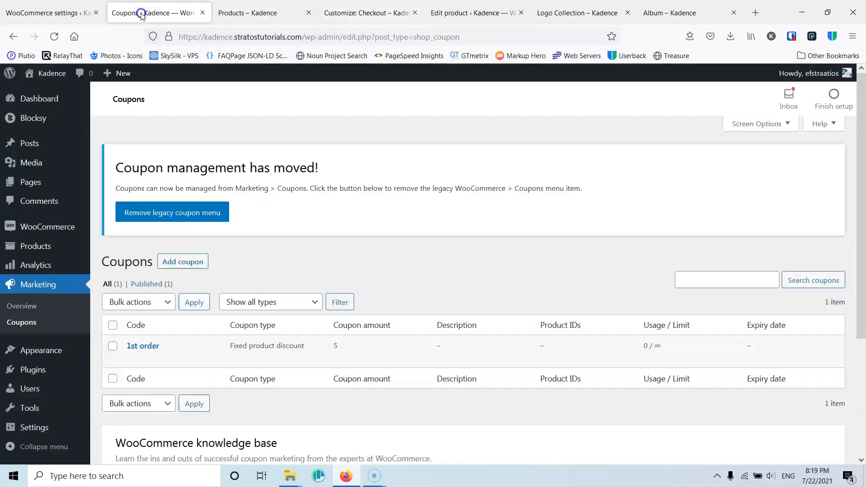